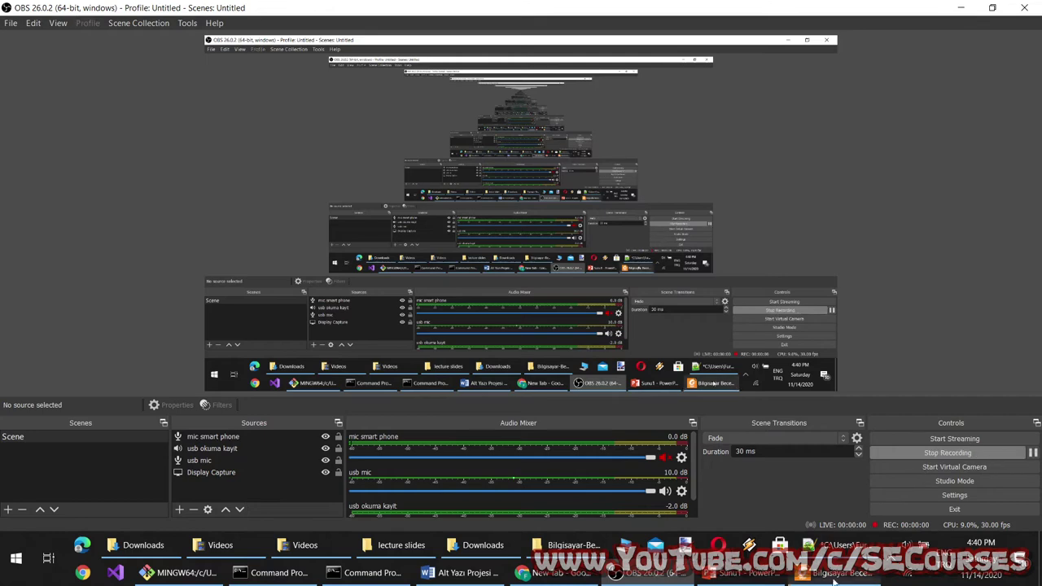
# Step: Leave OBS for the Foxit lecture notes, then bring up the blank Sunu1 presentation
pyautogui.hotkey('alt', 'Tab')
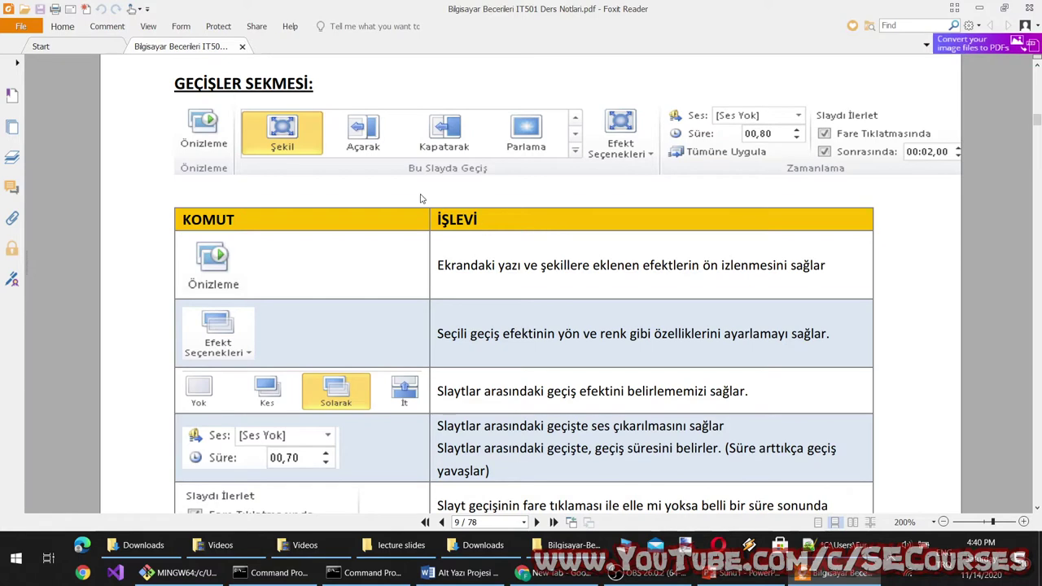
pyautogui.click(733, 573)
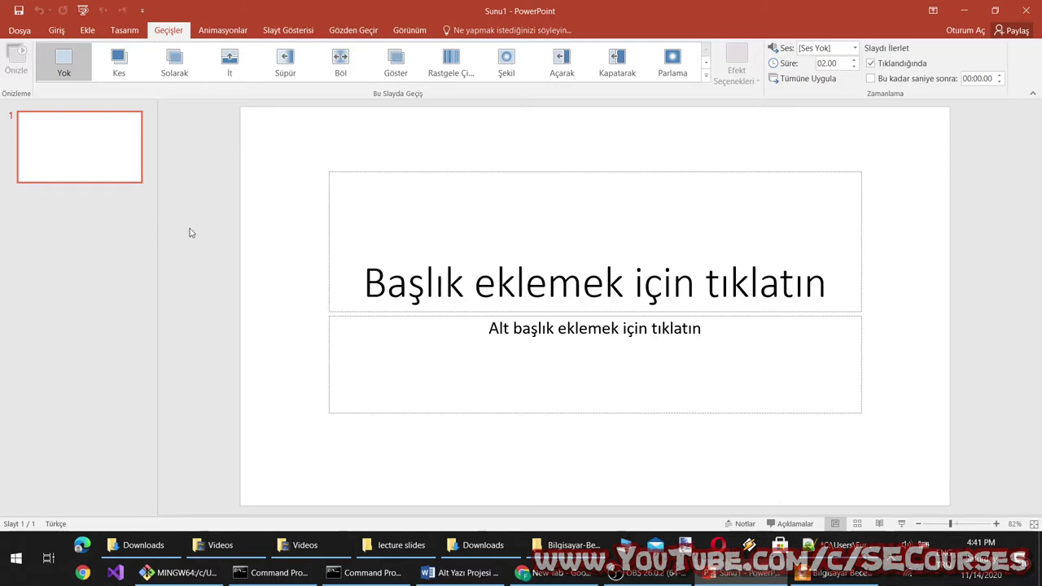
# Step: Title the first slide 'Sayfa 1' with the subtitle 'Paragraf 1'
pyautogui.click(451, 234)
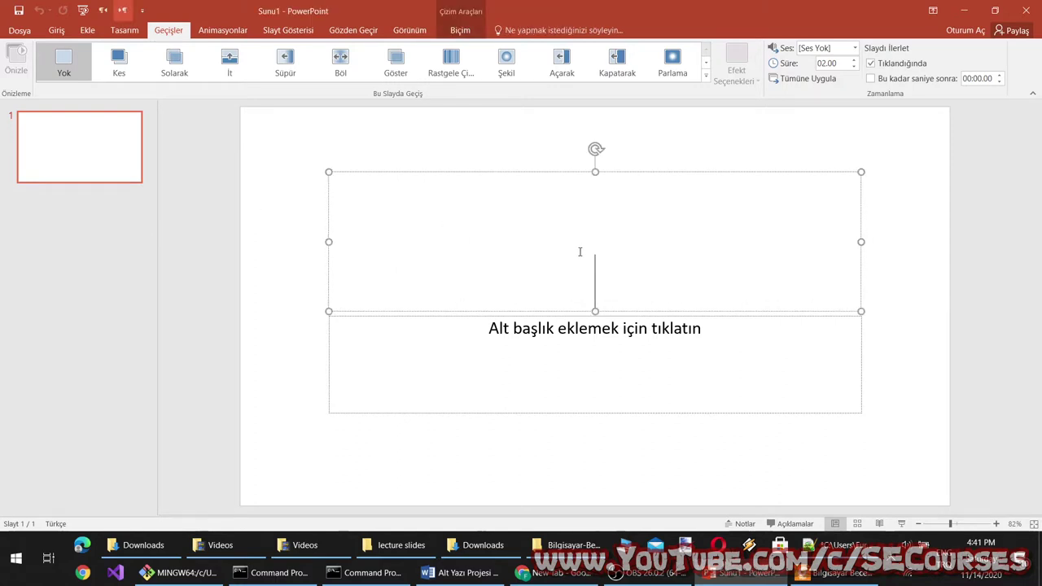
pyautogui.write('sayfa')
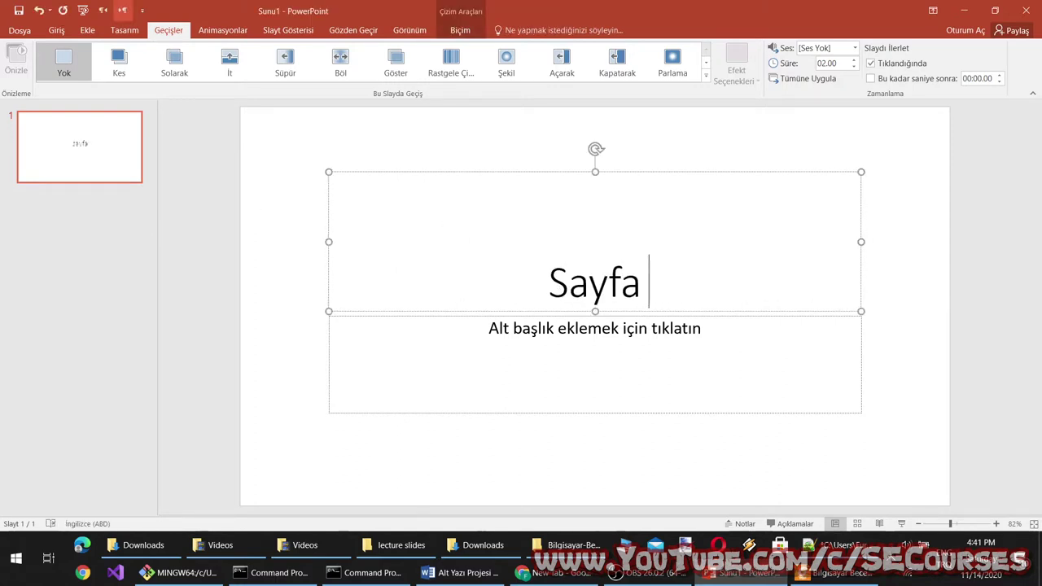
pyautogui.write(' 1')
pyautogui.press('BackSpace')
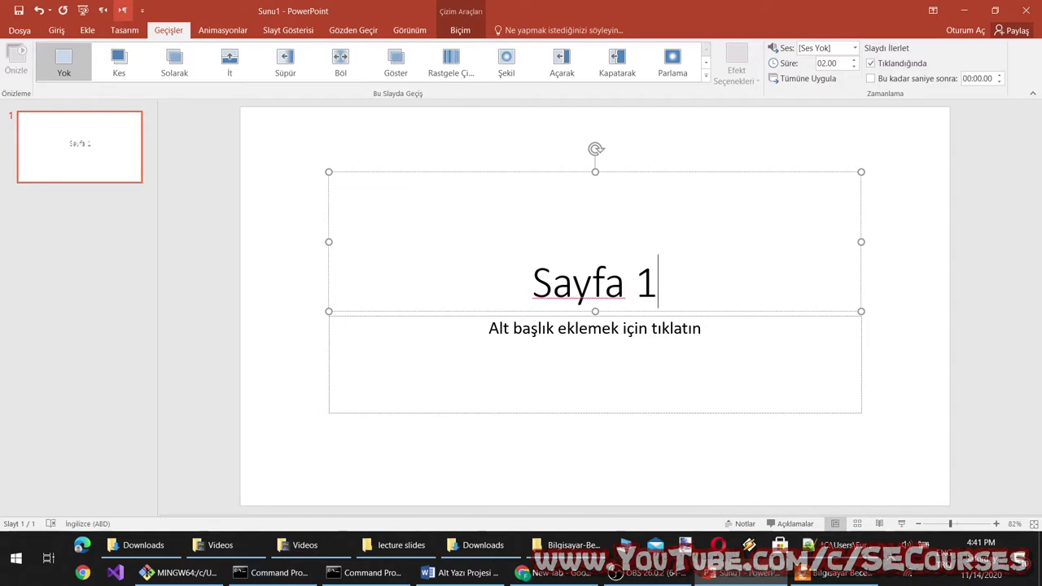
pyautogui.click(773, 320)
pyautogui.write('parag')
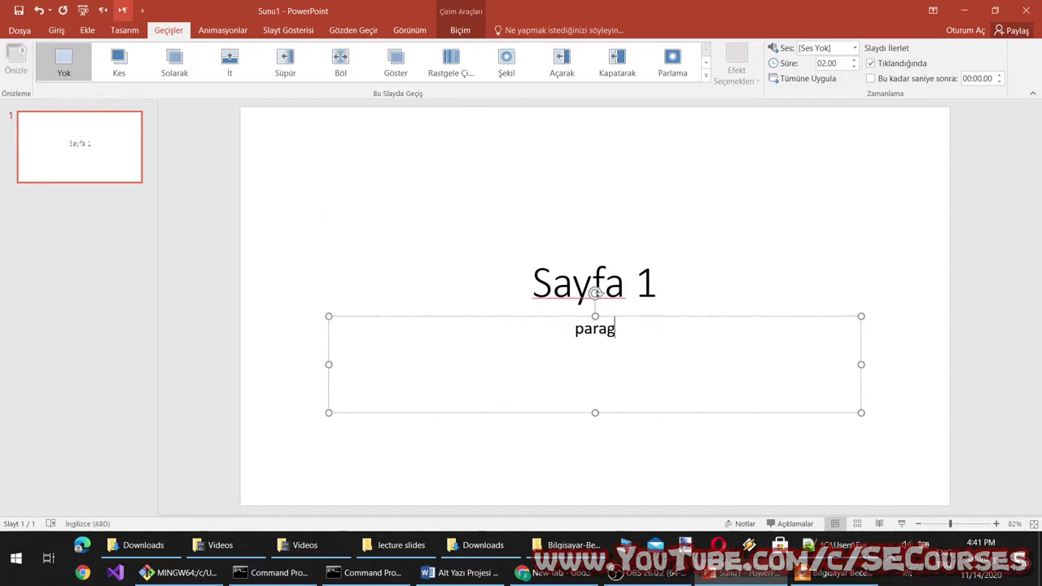
pyautogui.write('raf 1')
# Step: Duplicate slide 1 and renumber slide 2 as Sayfa 2 / Paragraf 2
pyautogui.click(123, 163)
pyautogui.hotkey('ctrl', 'c')
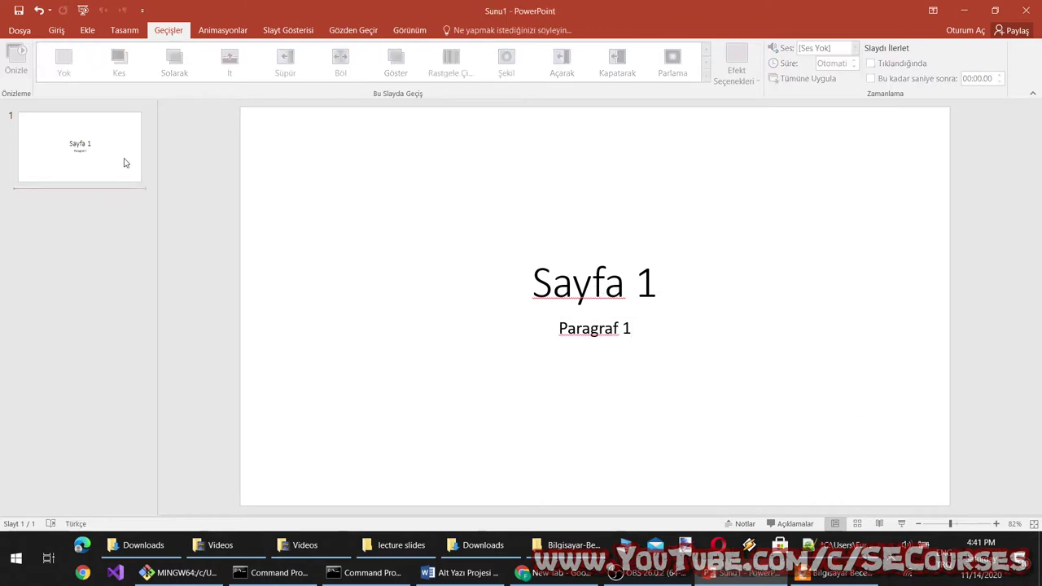
pyautogui.hotkey('ctrl', 'v')
pyautogui.hotkey('ctrl', 'v')
pyautogui.hotkey('ctrl', 'v')
pyautogui.click(123, 226)
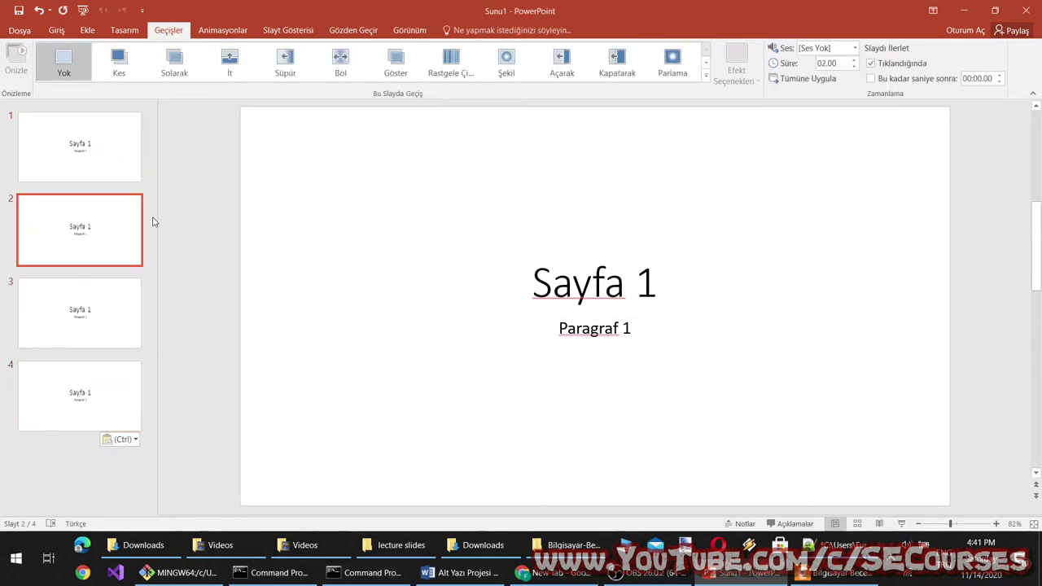
pyautogui.moveTo(657, 285); pyautogui.dragTo(643, 290)
pyautogui.write('2')
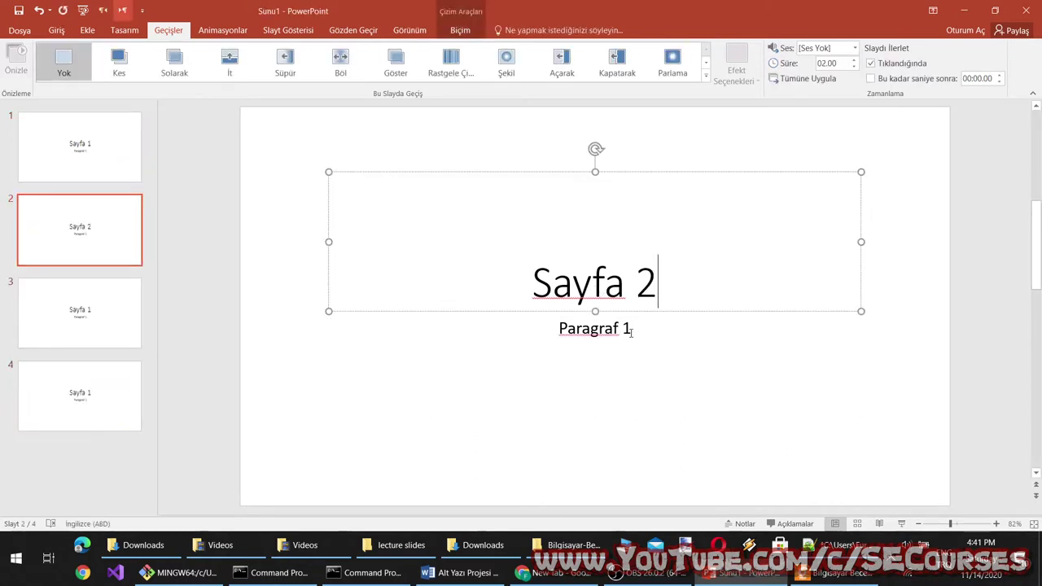
pyautogui.click(637, 328)
pyautogui.write('2')
# Step: Renumber slides 3 and 4 as Sayfa 3 and Sayfa 4 with matching subtitles
pyautogui.click(86, 337)
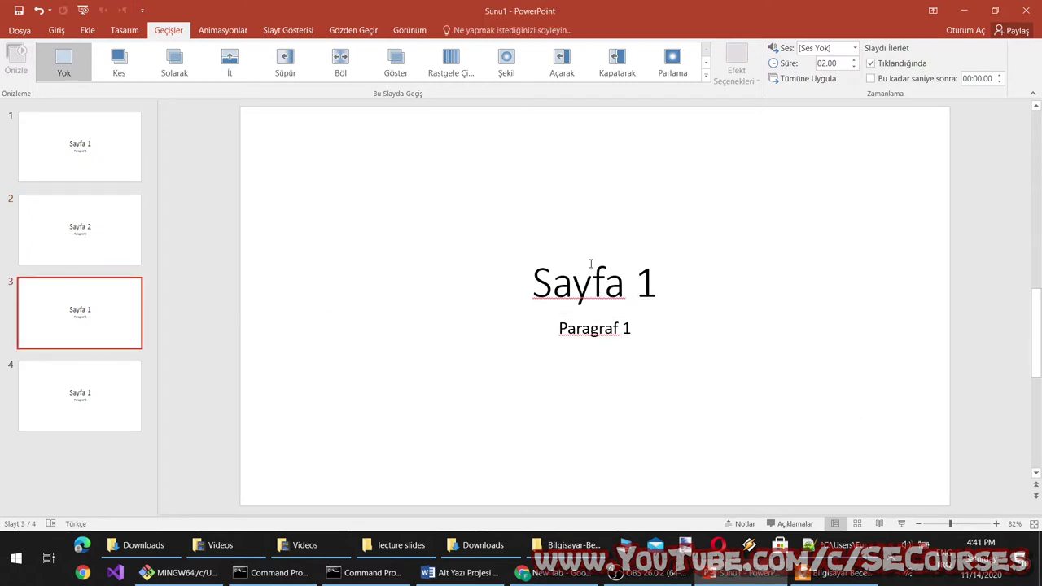
pyautogui.moveTo(658, 282); pyautogui.dragTo(642, 285)
pyautogui.write('3')
pyautogui.click(638, 330)
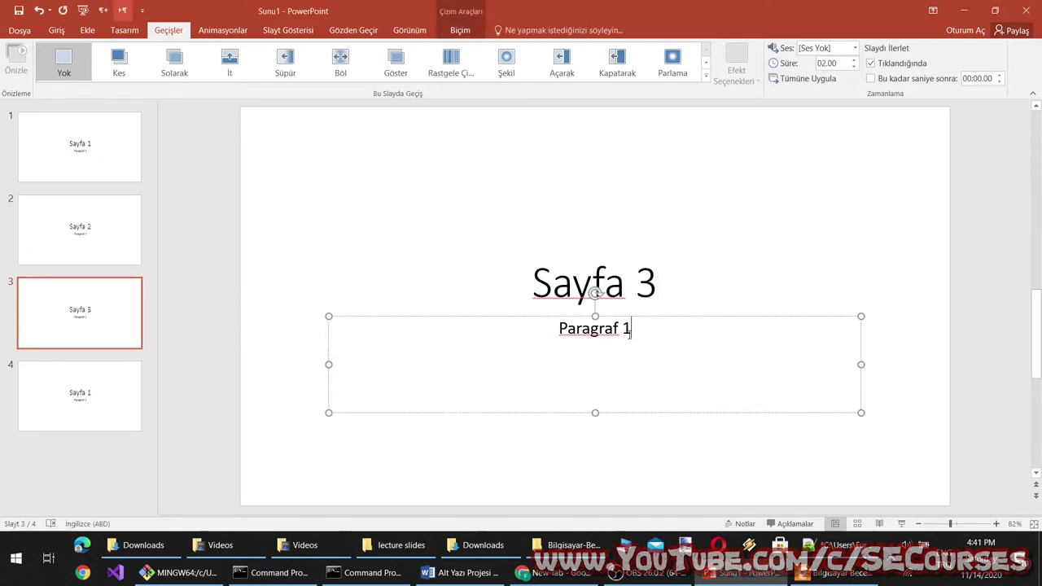
pyautogui.write('3')
pyautogui.click(45, 363)
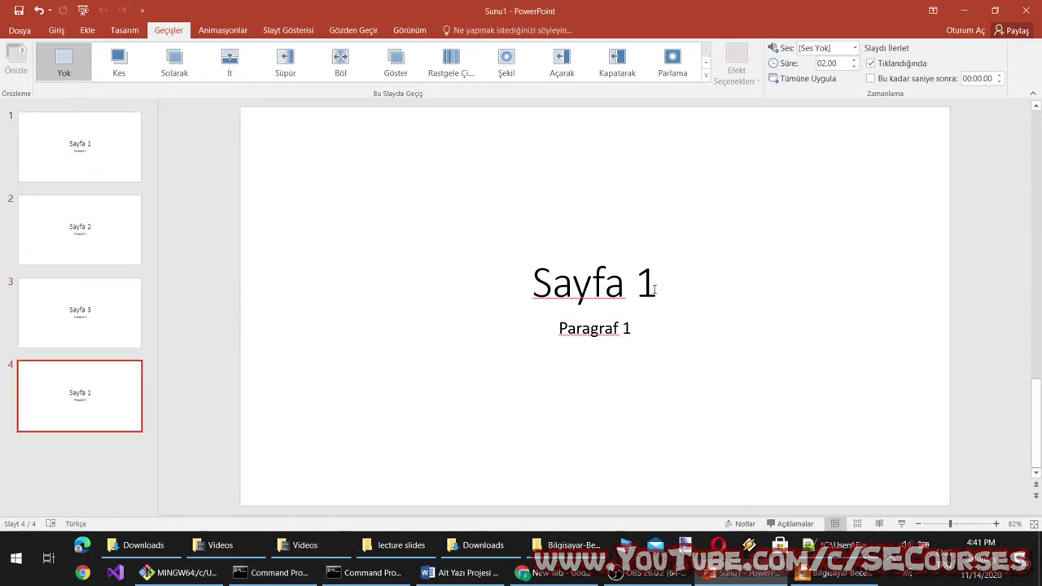
pyautogui.moveTo(656, 283); pyautogui.dragTo(642, 285)
pyautogui.write('4')
pyautogui.moveTo(637, 320); pyautogui.dragTo(626, 330)
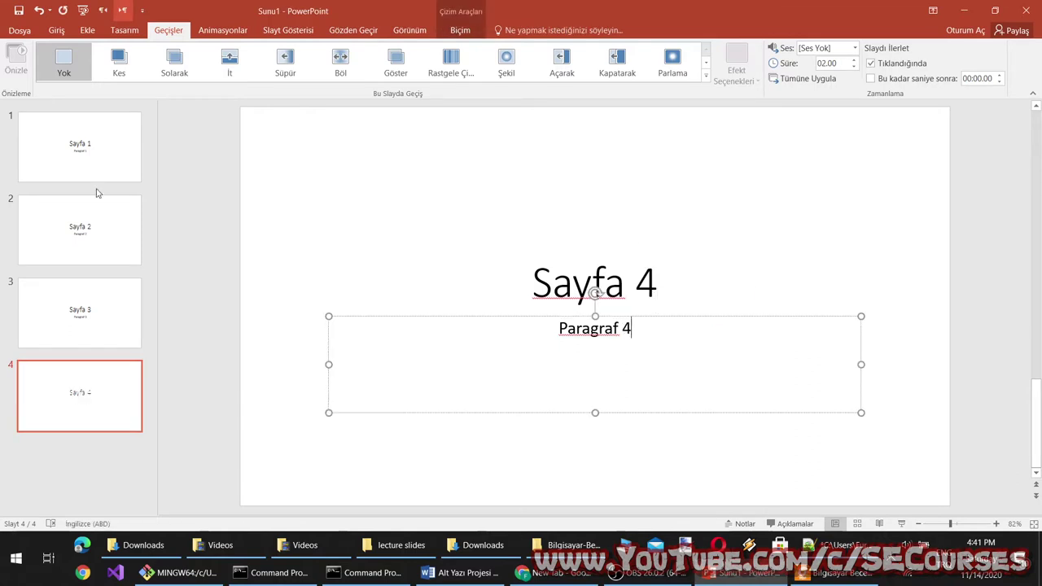
# Step: Step through the four slides to check them and return to slide 1
pyautogui.click(93, 163)
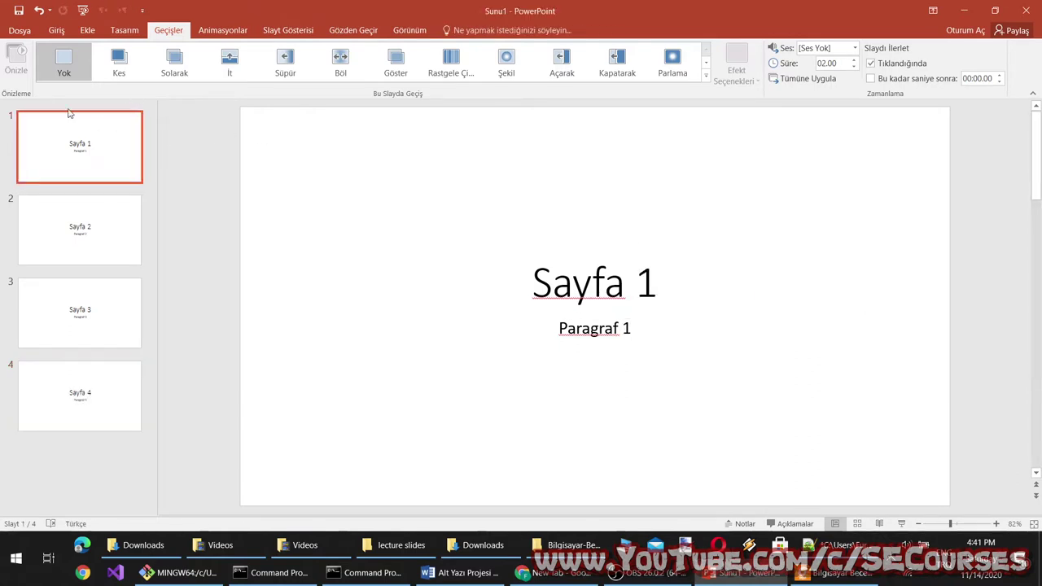
pyautogui.press('Down')
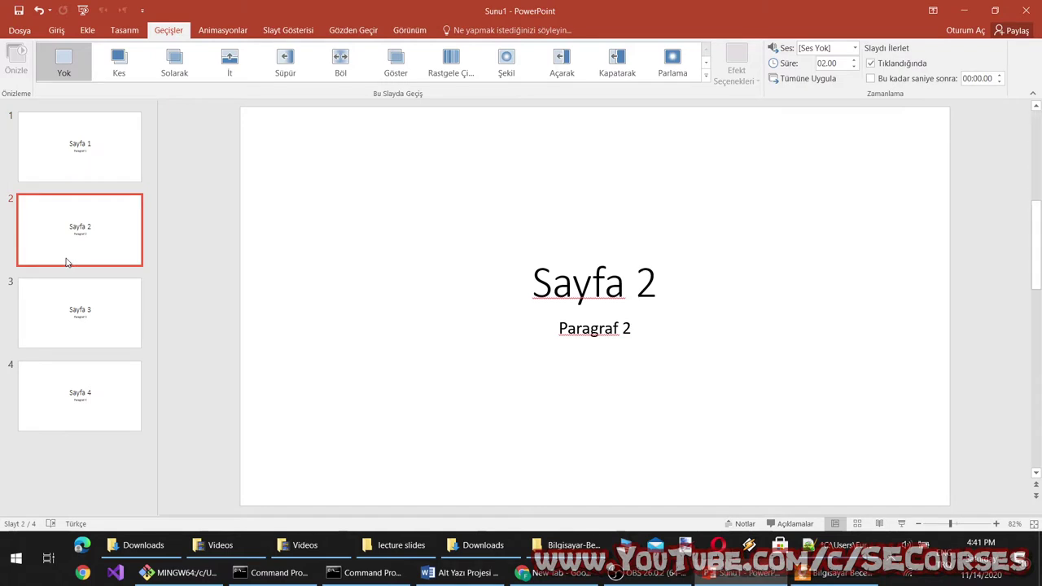
pyautogui.press('Down')
pyautogui.press('Down')
pyautogui.press('Home')
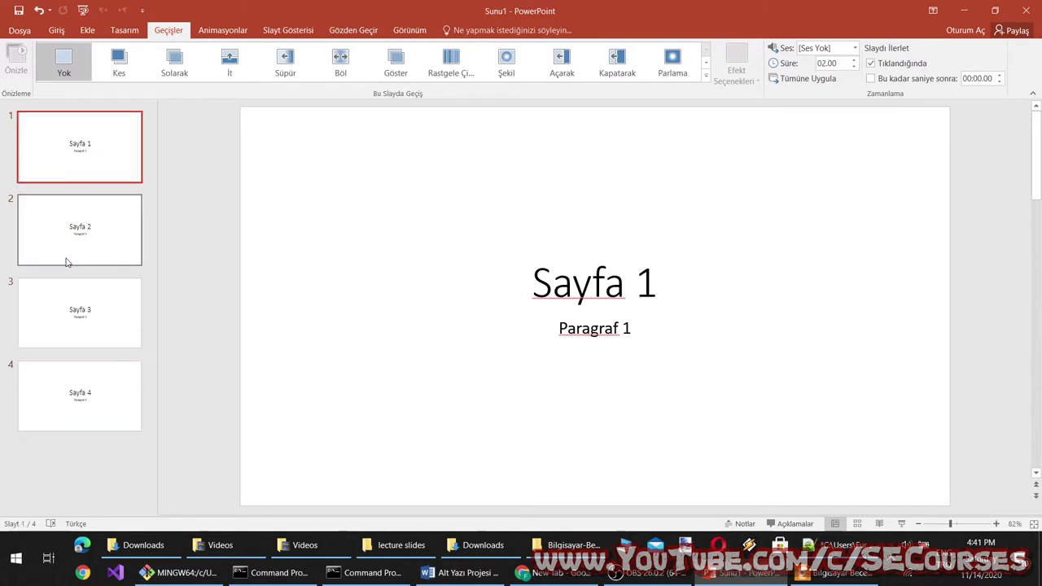
pyautogui.press('Down')
pyautogui.press('Down')
pyautogui.press('Down')
pyautogui.press('Up')
pyautogui.press('Home')
# Step: Give slide 1 the Kes transition and slide 2 Solarak, previewing each
pyautogui.click(120, 65)
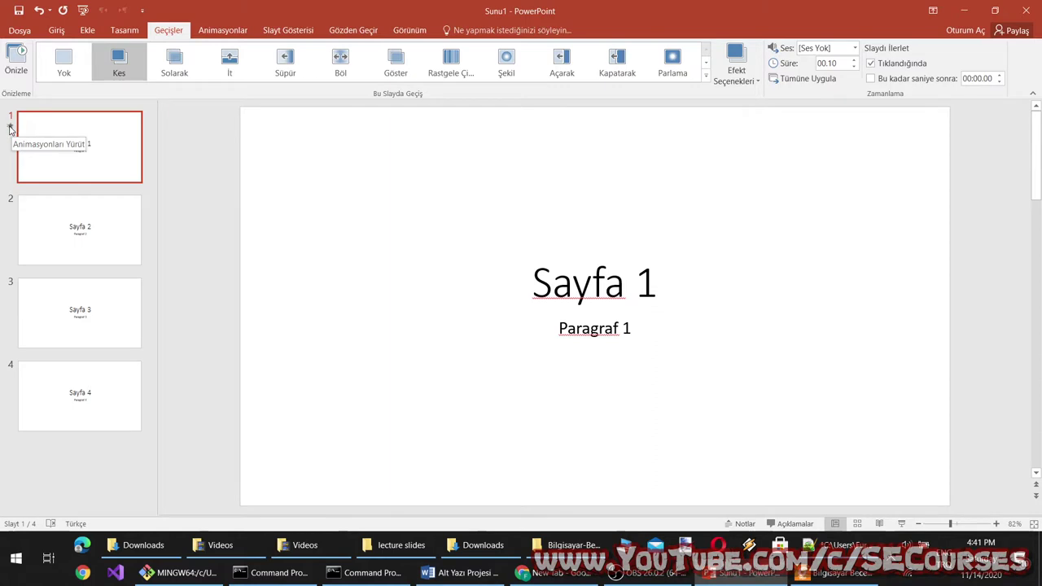
pyautogui.click(10, 128)
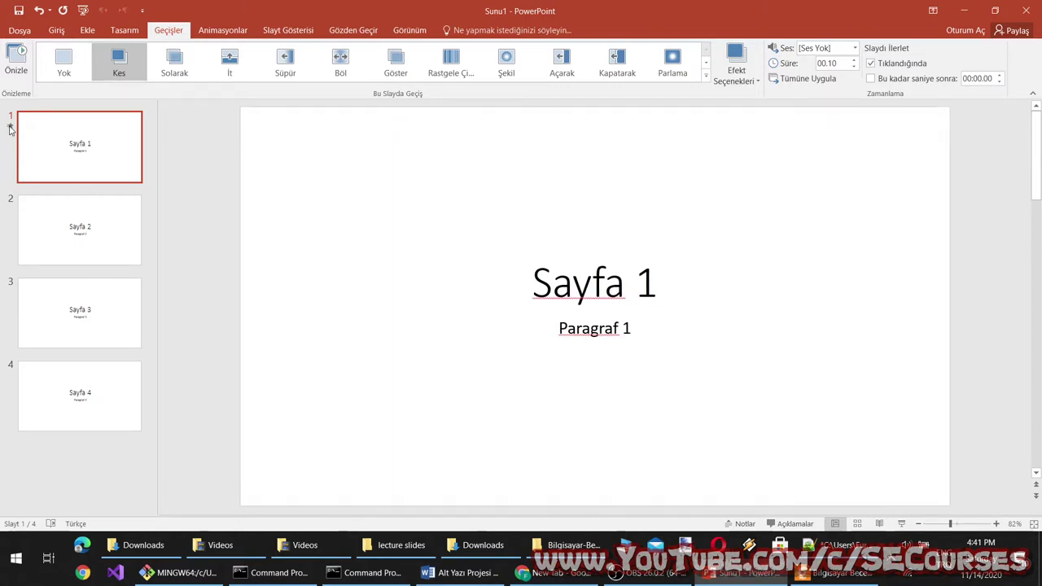
pyautogui.click(46, 215)
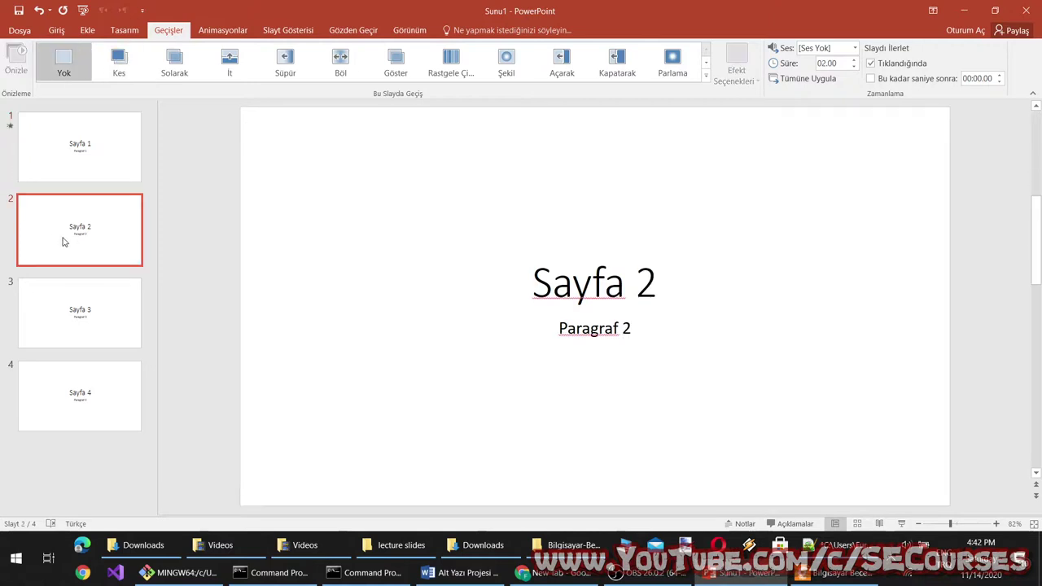
pyautogui.click(185, 73)
pyautogui.click(11, 210)
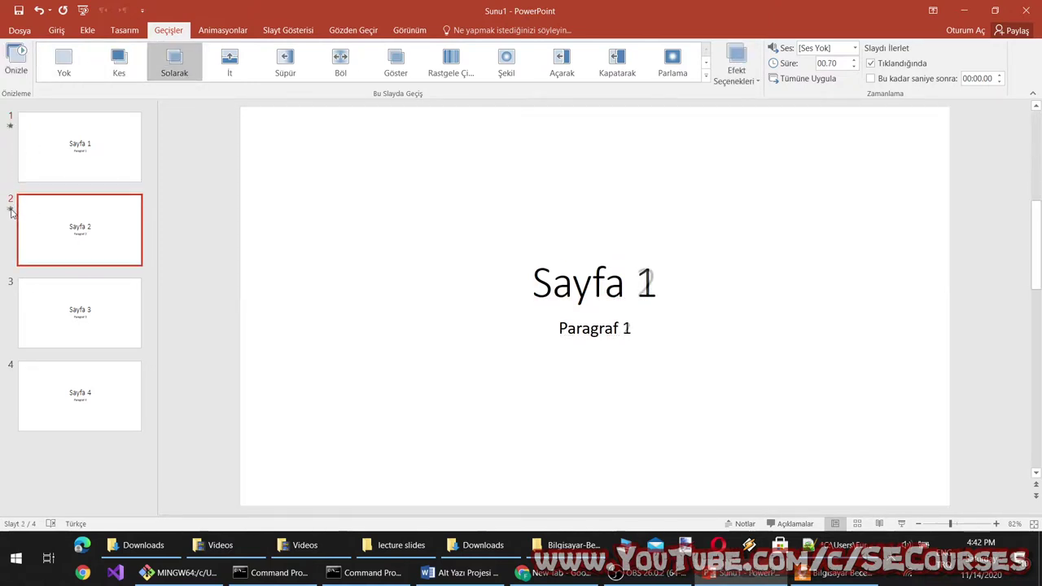
pyautogui.click(11, 209)
pyautogui.click(11, 210)
pyautogui.click(11, 209)
# Step: Give slide 3 the İt transition and slide 4 the Süpür transition
pyautogui.click(81, 311)
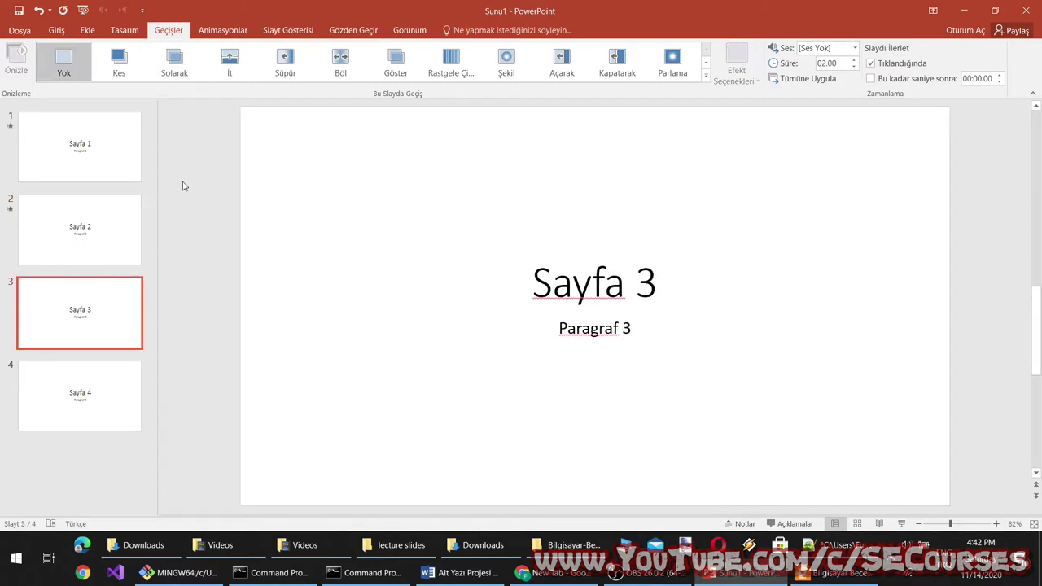
pyautogui.click(230, 70)
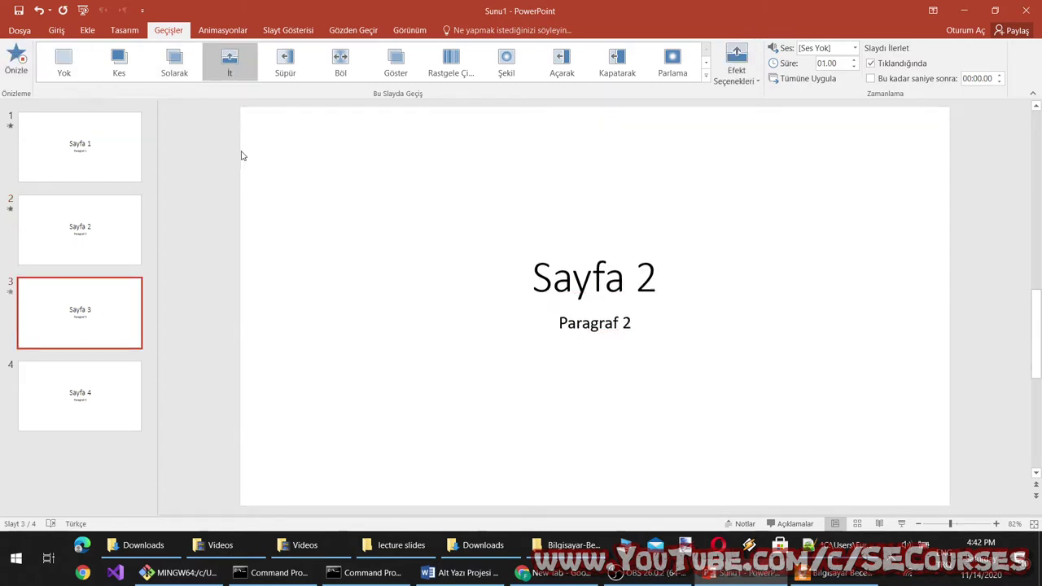
pyautogui.click(9, 294)
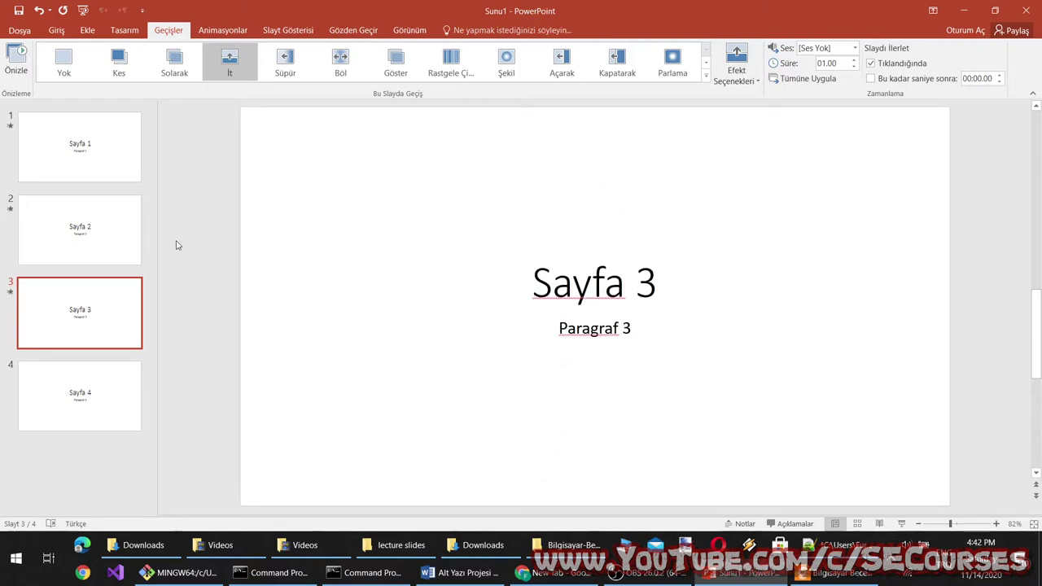
pyautogui.click(82, 392)
pyautogui.click(285, 65)
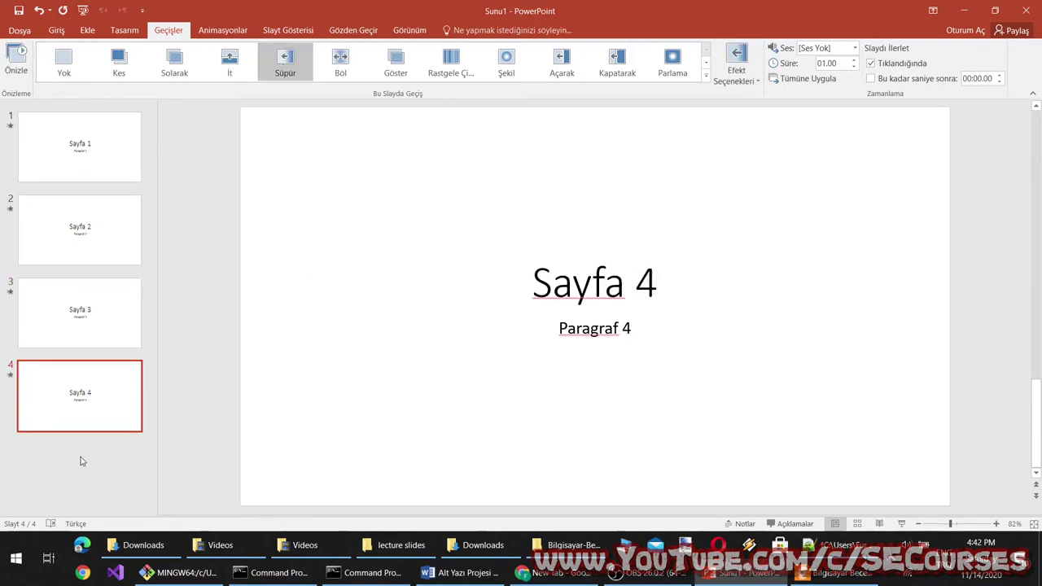
pyautogui.click(82, 436)
# Step: Paste copies of slide 4, renumber slide 5 as Sayfa 5, and apply the Böl transition
pyautogui.hotkey('ctrl', 'v')
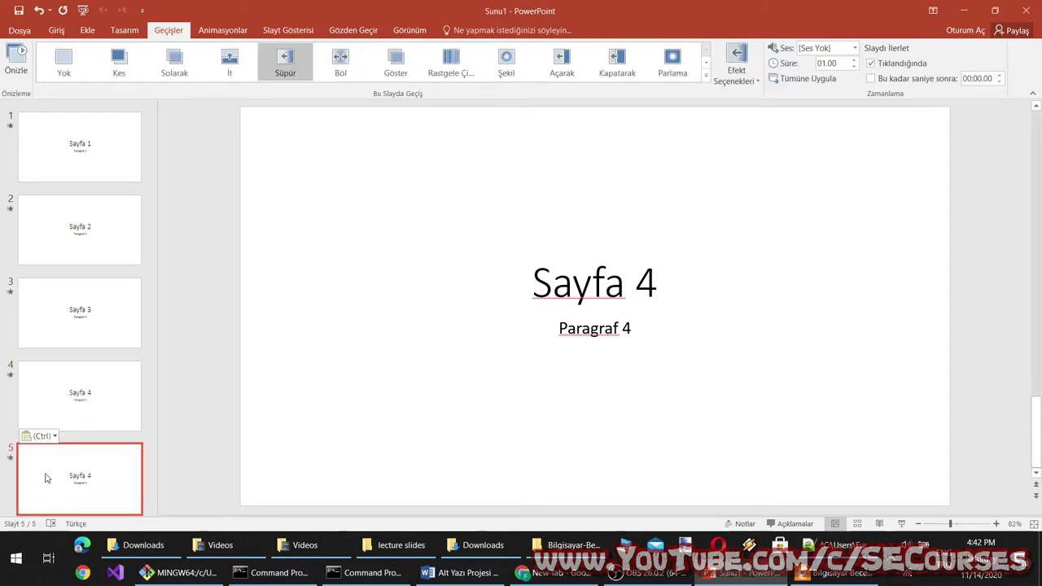
pyautogui.hotkey('ctrl', 'v')
pyautogui.hotkey('ctrl', 'v')
pyautogui.hotkey('ctrl', 'v')
pyautogui.hotkey('ctrl', 'v')
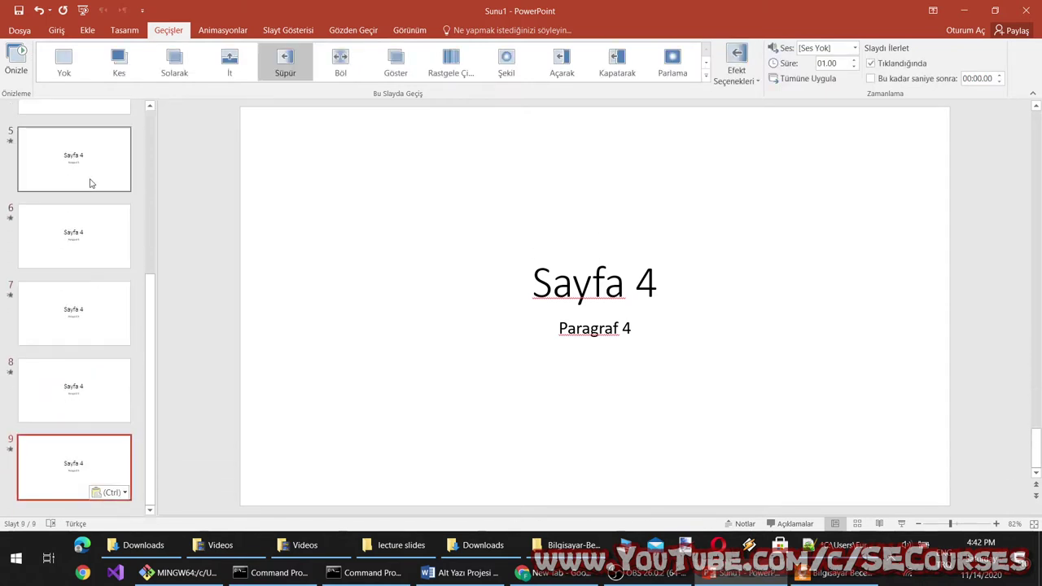
pyautogui.scroll(2, 86, 244)
pyautogui.click(98, 305)
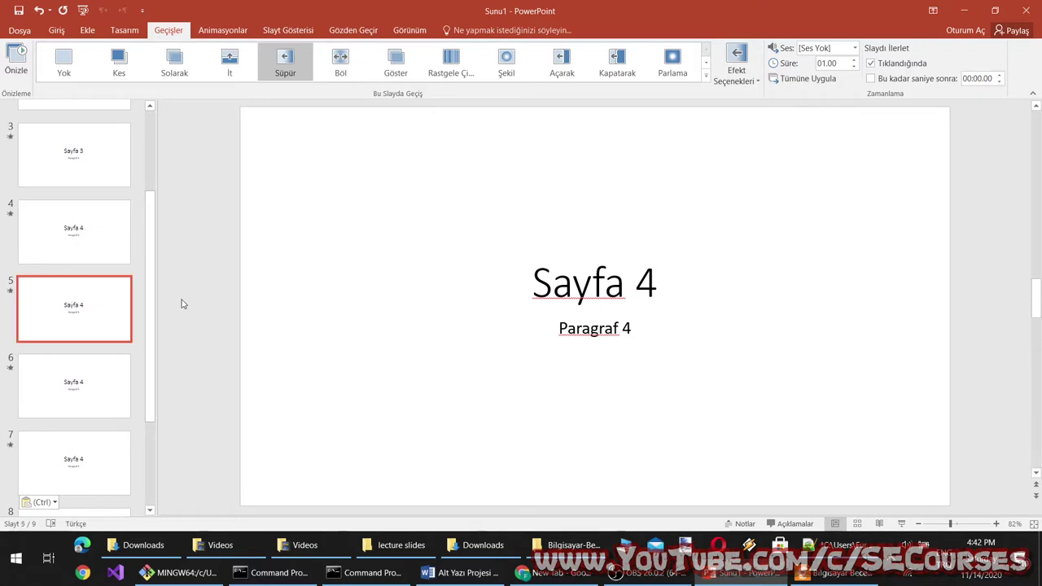
pyautogui.doubleClick(646, 284)
pyautogui.write('5')
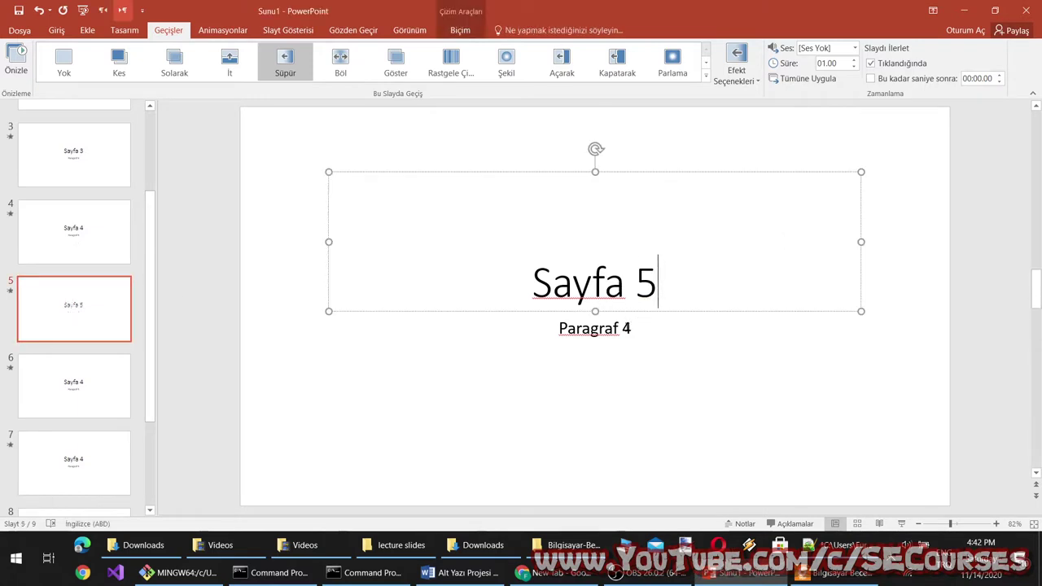
pyautogui.doubleClick(628, 329)
pyautogui.write('5')
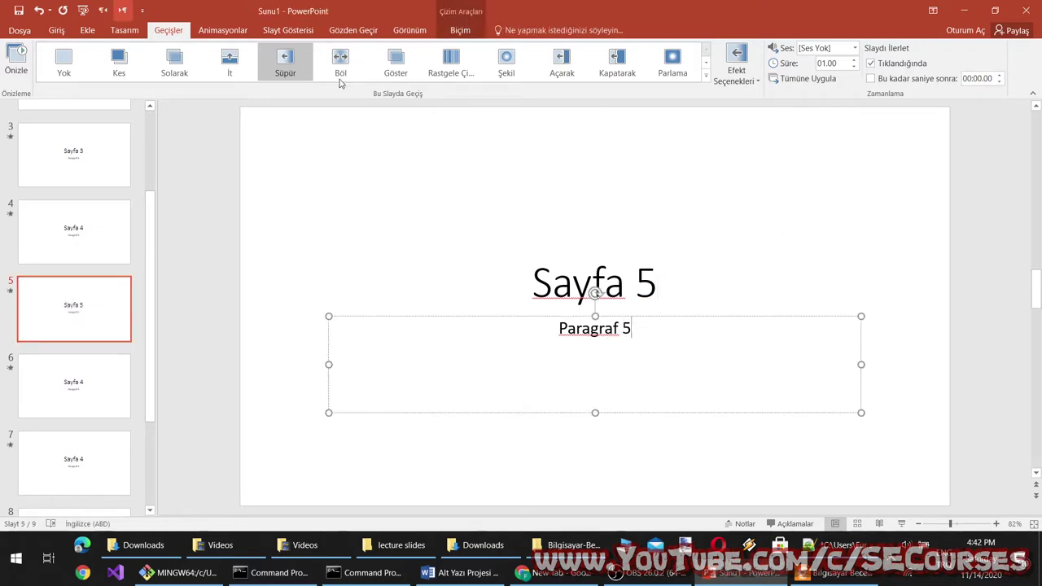
pyautogui.click(341, 79)
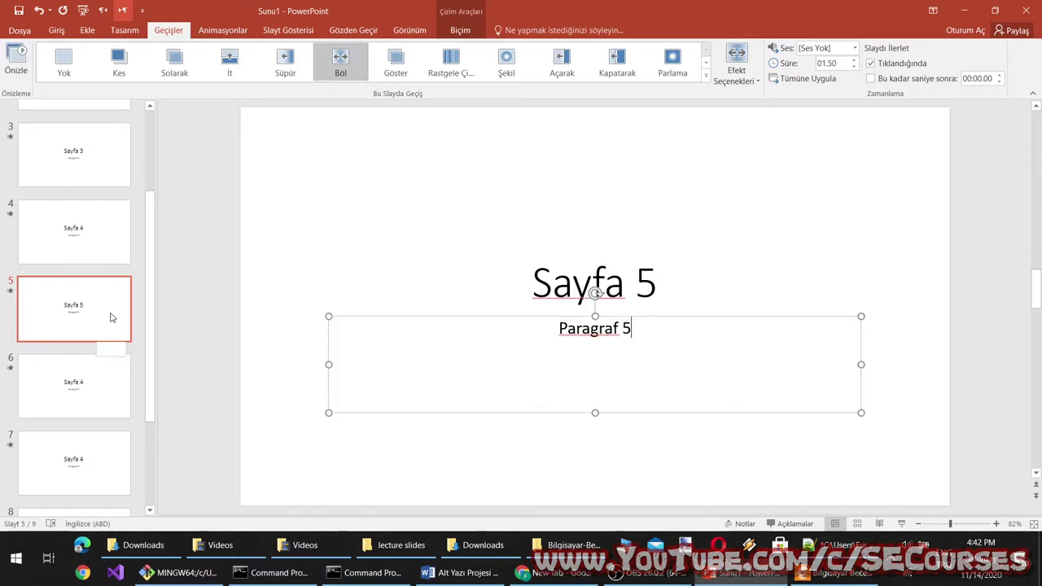
# Step: Renumber slide 6 as Sayfa 6 and give it the Göster transition
pyautogui.click(93, 399)
pyautogui.doubleClick(655, 281)
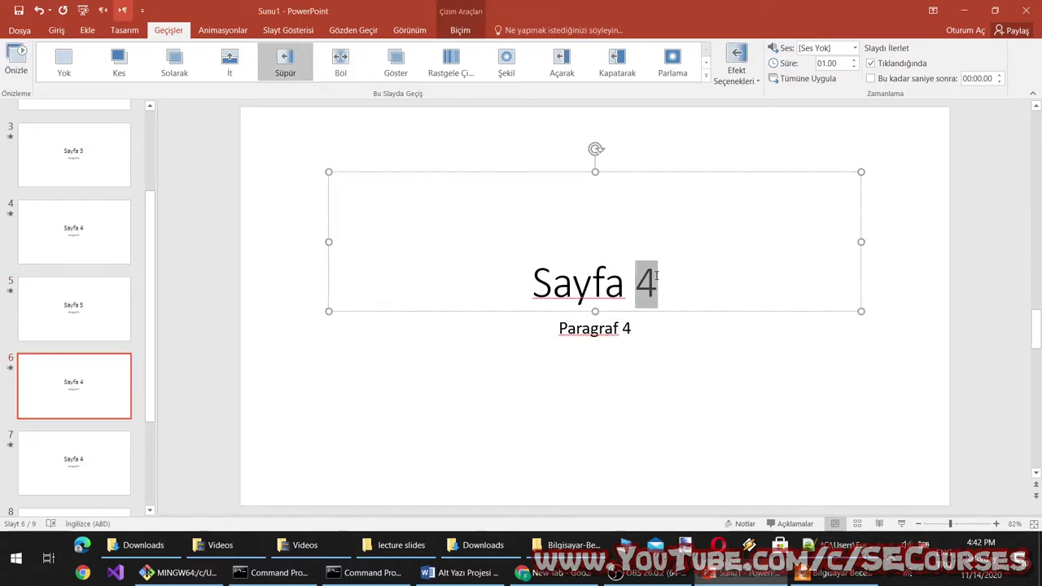
pyautogui.write('6')
pyautogui.doubleClick(629, 328)
pyautogui.write('6')
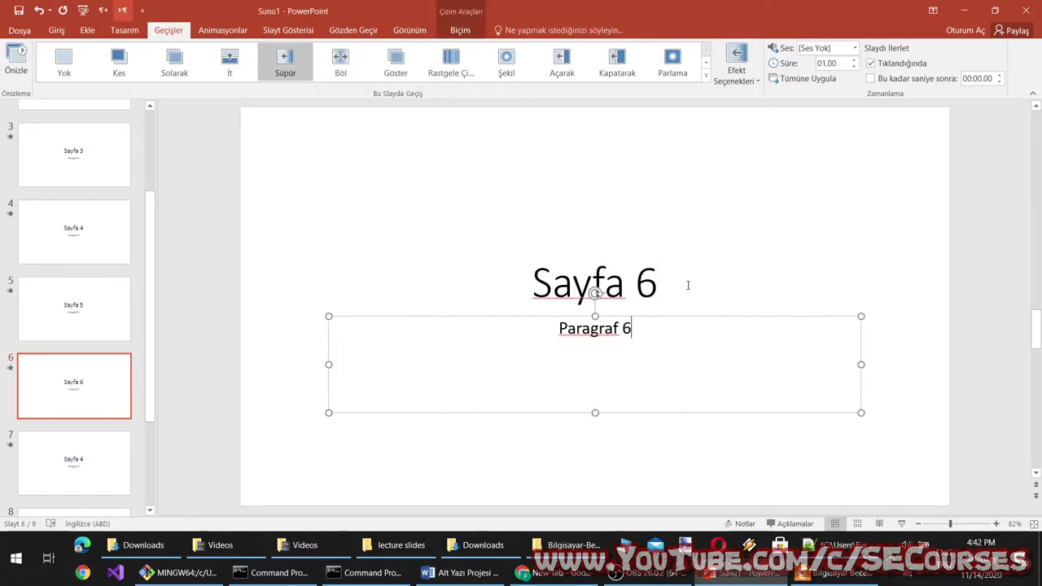
pyautogui.click(395, 61)
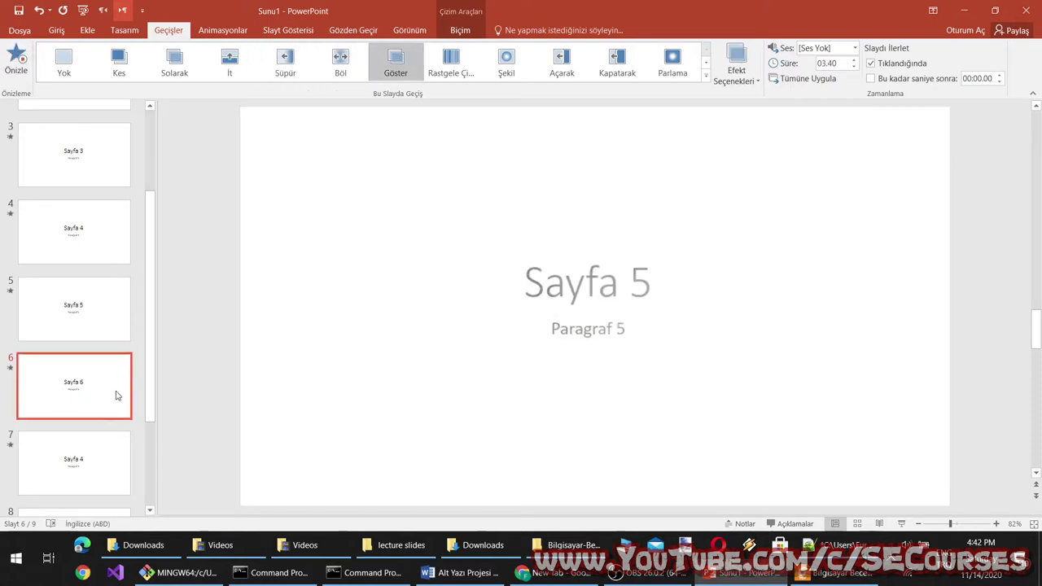
# Step: Renumber slide 7 as Sayfa 7 and give it the Rastgele Çubuklar transition
pyautogui.click(70, 475)
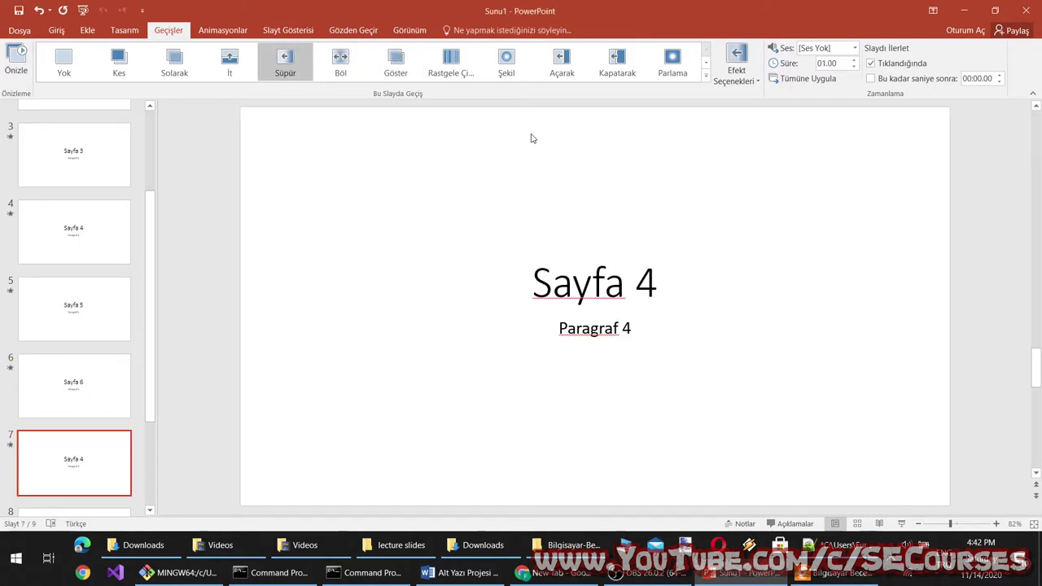
pyautogui.doubleClick(654, 280)
pyautogui.write('7')
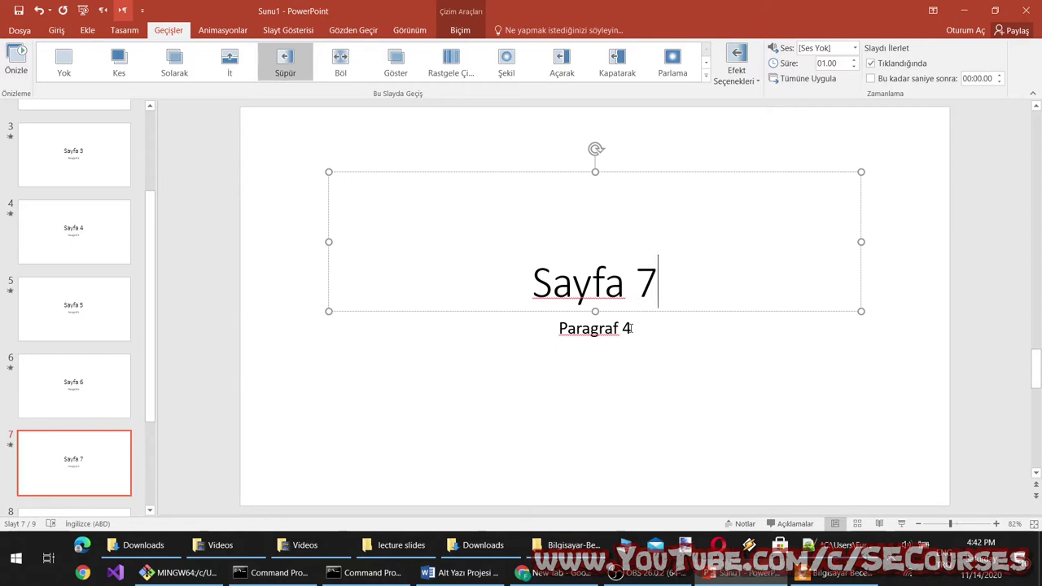
pyautogui.doubleClick(627, 329)
pyautogui.write('7')
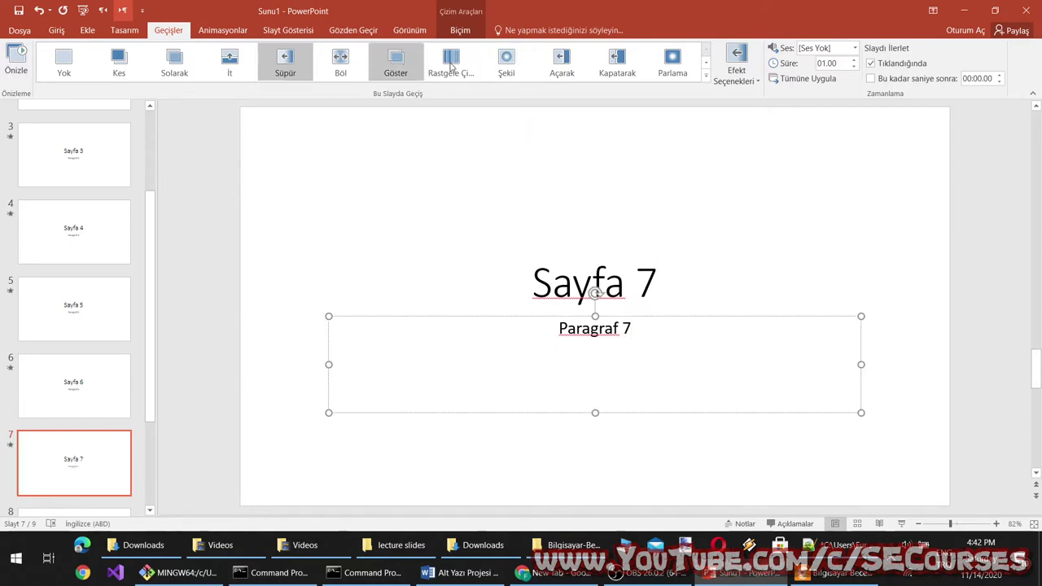
pyautogui.click(451, 65)
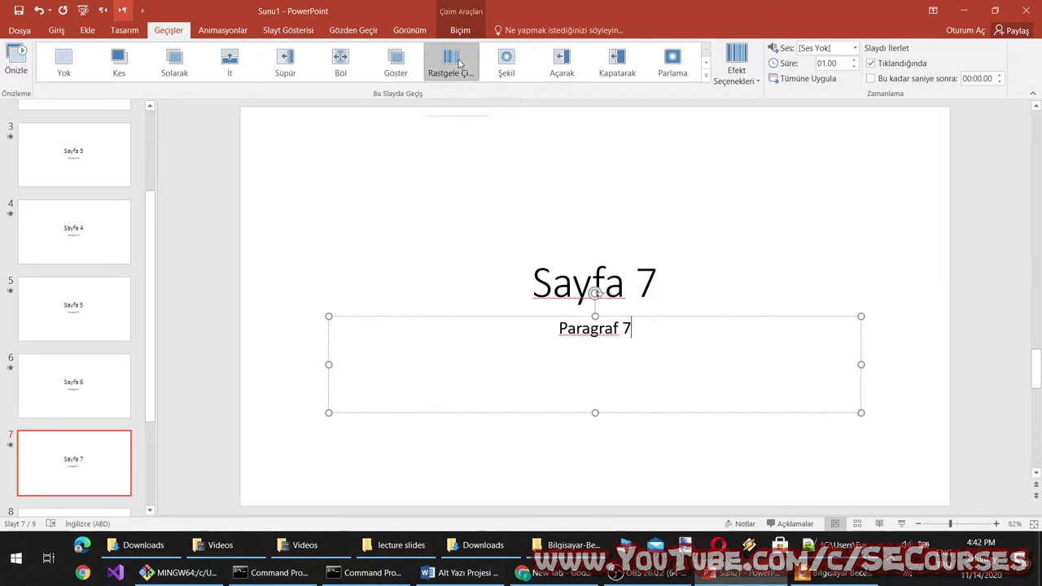
# Step: Delete the two leftover duplicate slides 8 and 9, leaving seven slides
pyautogui.scroll(-1, 112, 470)
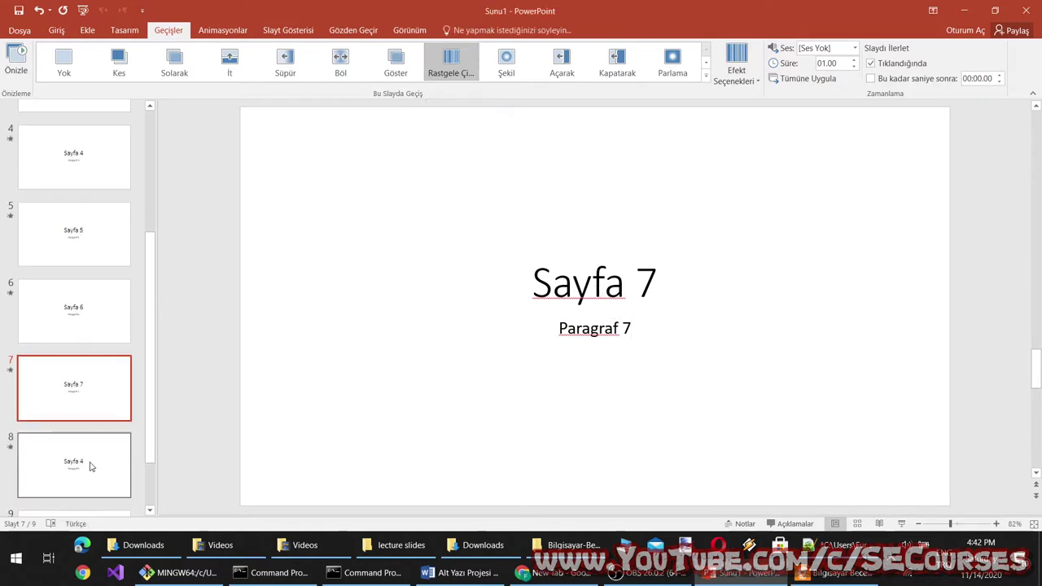
pyautogui.scroll(-1, 89, 465)
pyautogui.click(90, 411)
pyautogui.press('Delete')
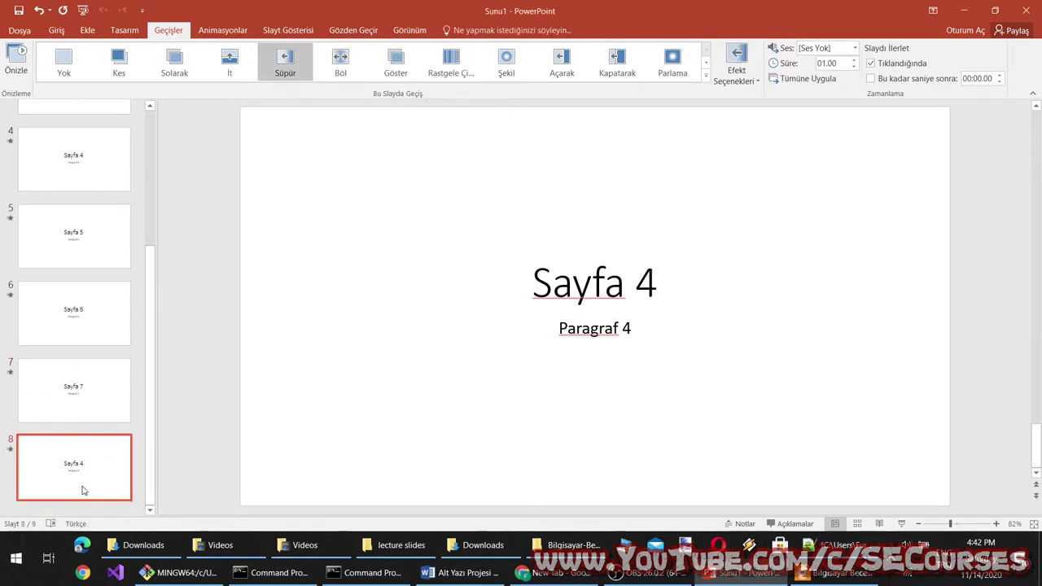
pyautogui.press('Delete')
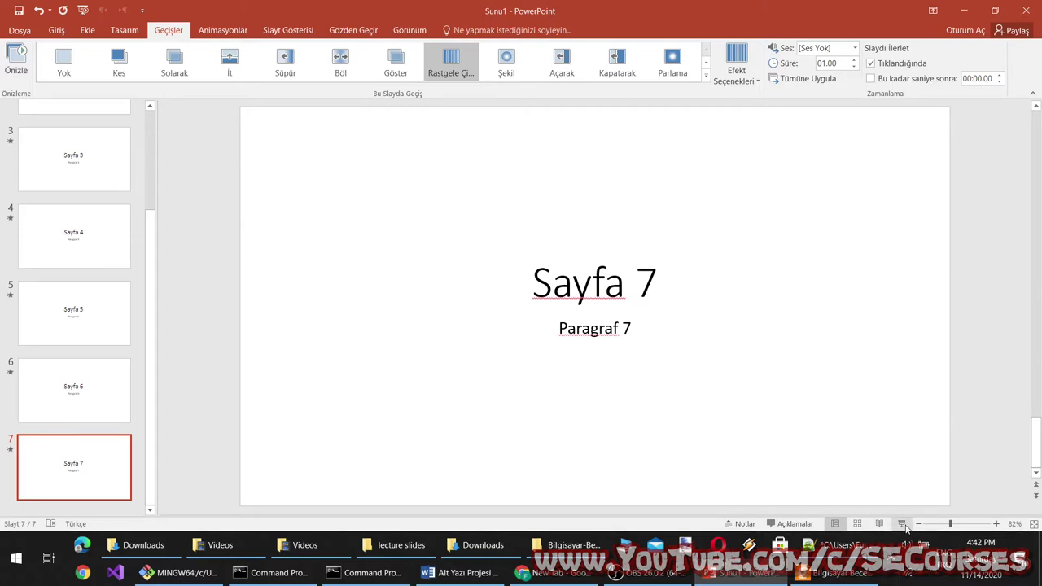
pyautogui.click(114, 338)
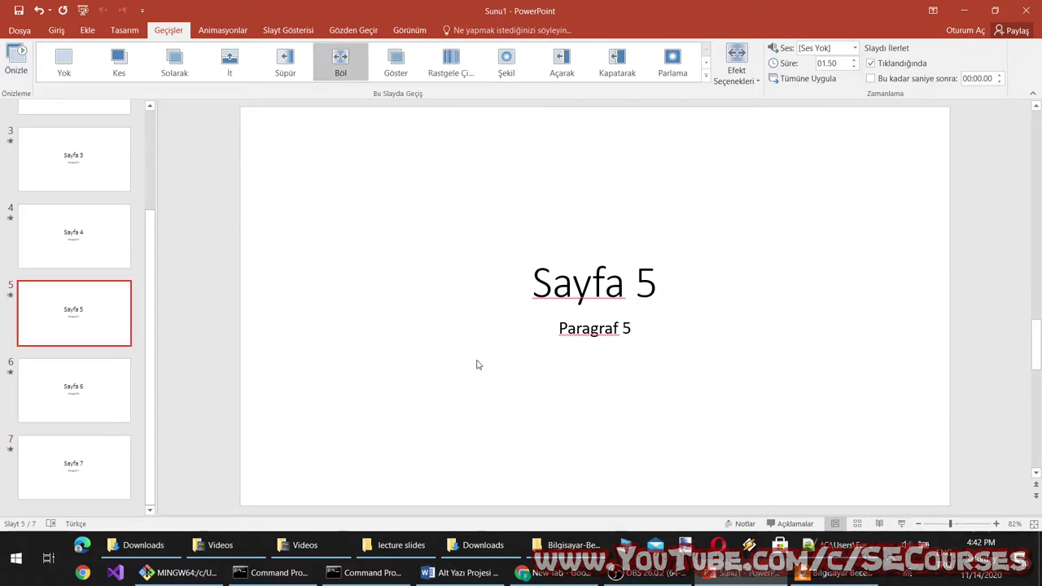
# Step: Play the slide show from Sayfa 5 through Sayfa 7, then exit to Normal view
pyautogui.click(900, 523)
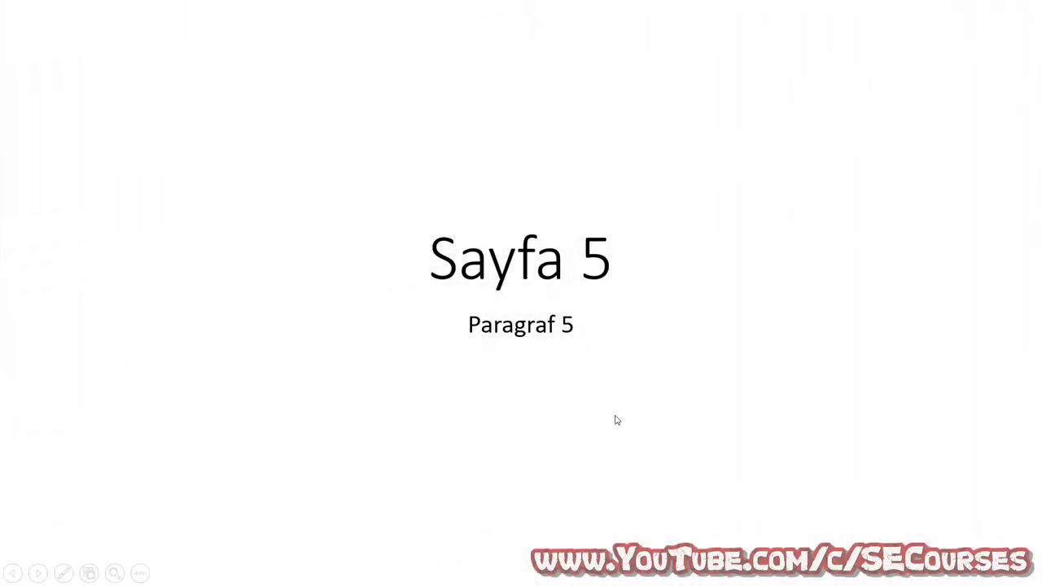
pyautogui.click(501, 417)
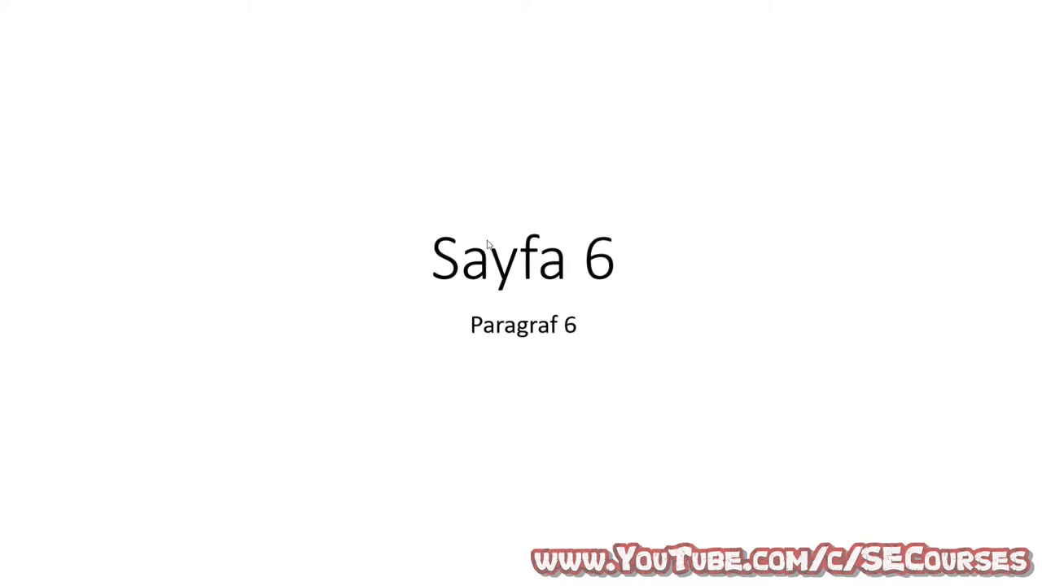
pyautogui.click(535, 349)
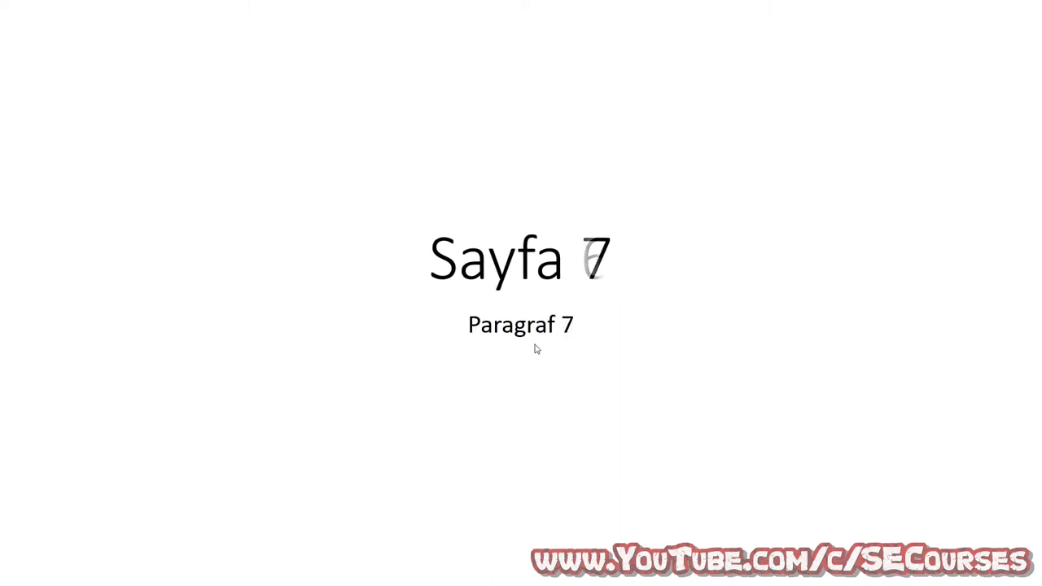
pyautogui.press('Escape')
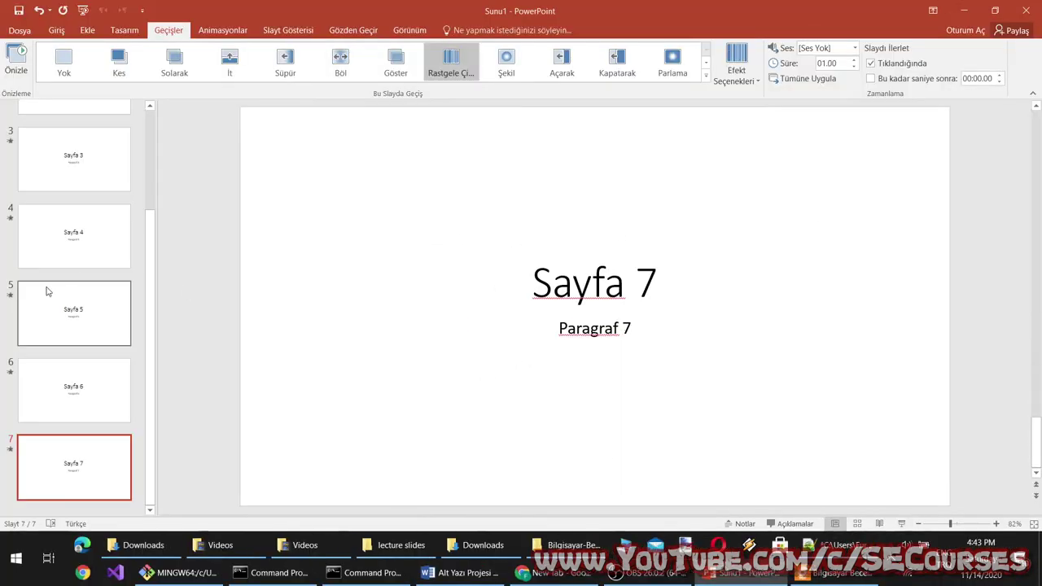
# Step: Run the slide show from Sayfa 1 using the arrow keys to check transitions, then end it
pyautogui.scroll(3, 49, 289)
pyautogui.click(87, 134)
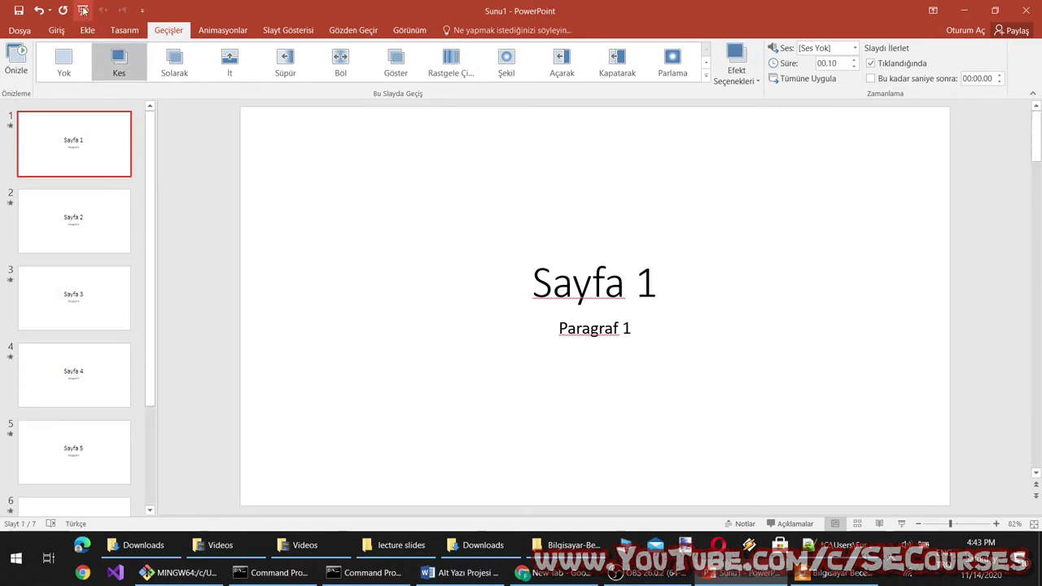
pyautogui.click(88, 295)
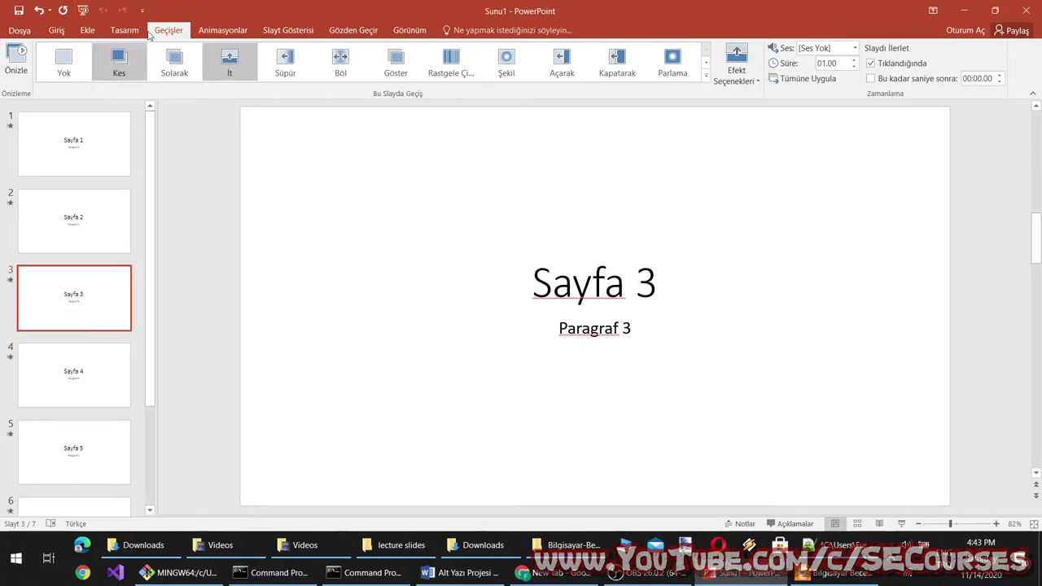
pyautogui.click(82, 14)
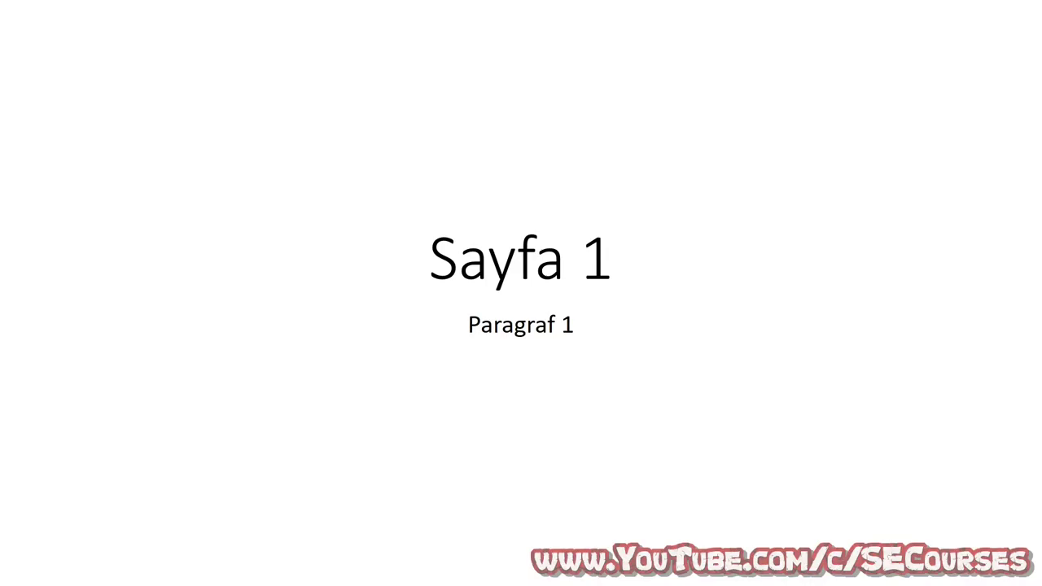
pyautogui.press('Right')
pyautogui.press('Right')
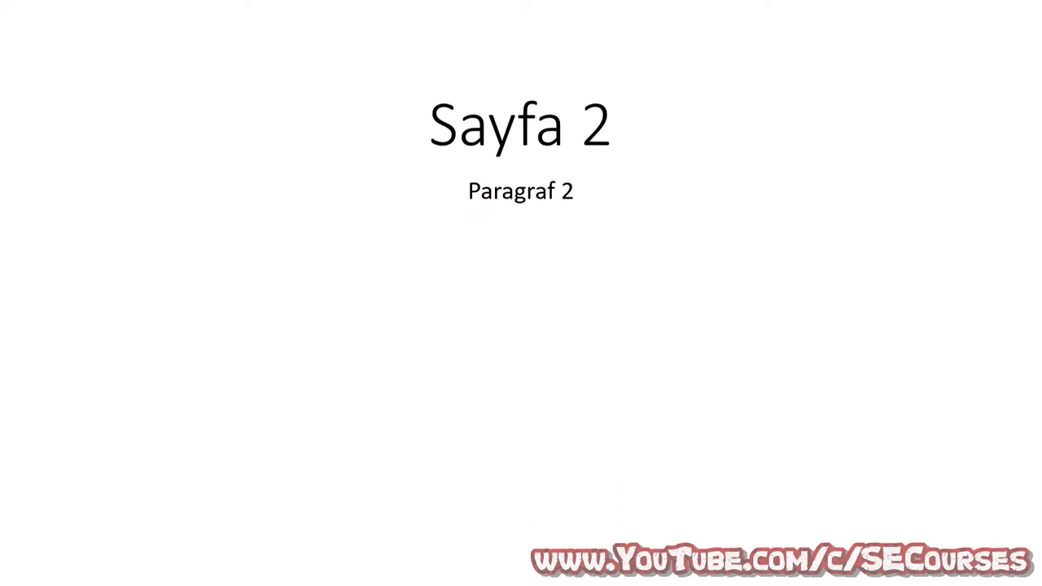
pyautogui.press('Left')
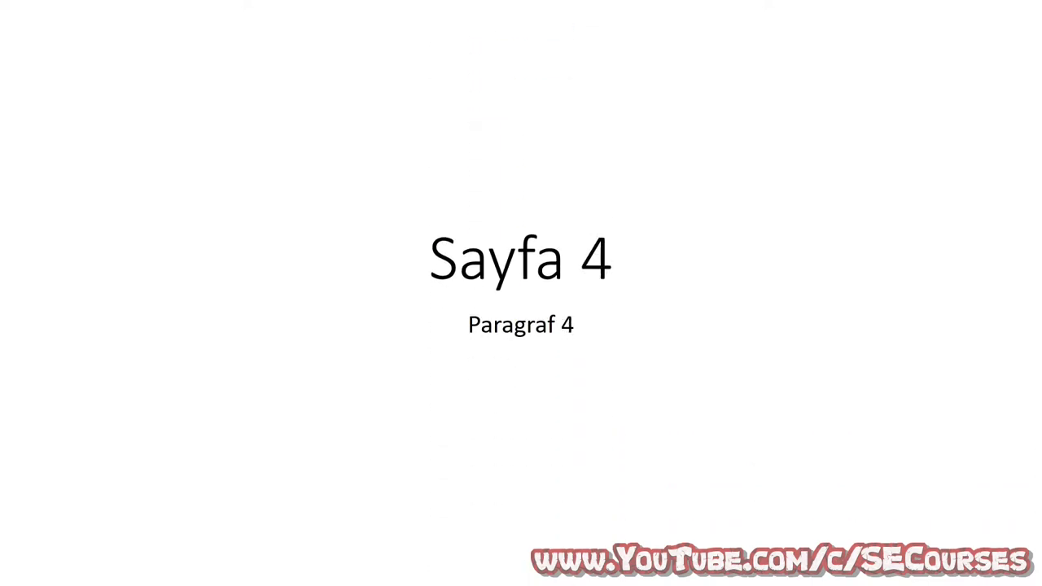
pyautogui.press('Right')
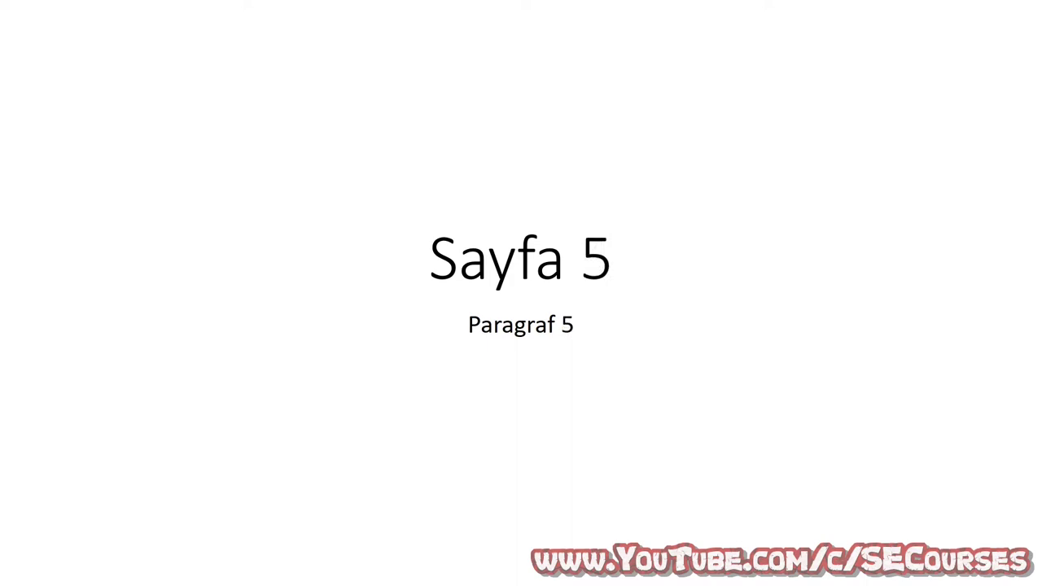
pyautogui.press('Right')
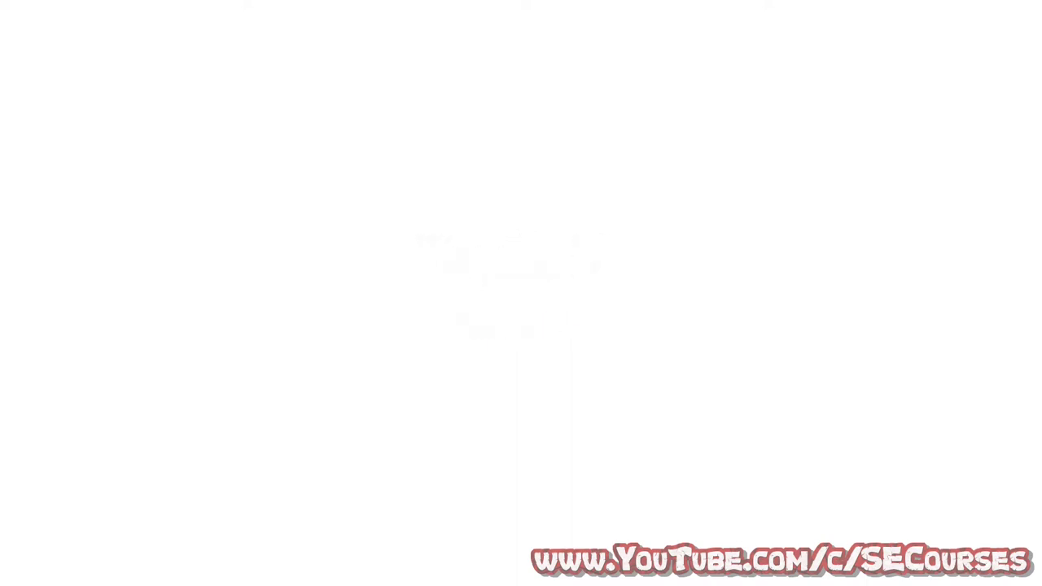
pyautogui.press('Right')
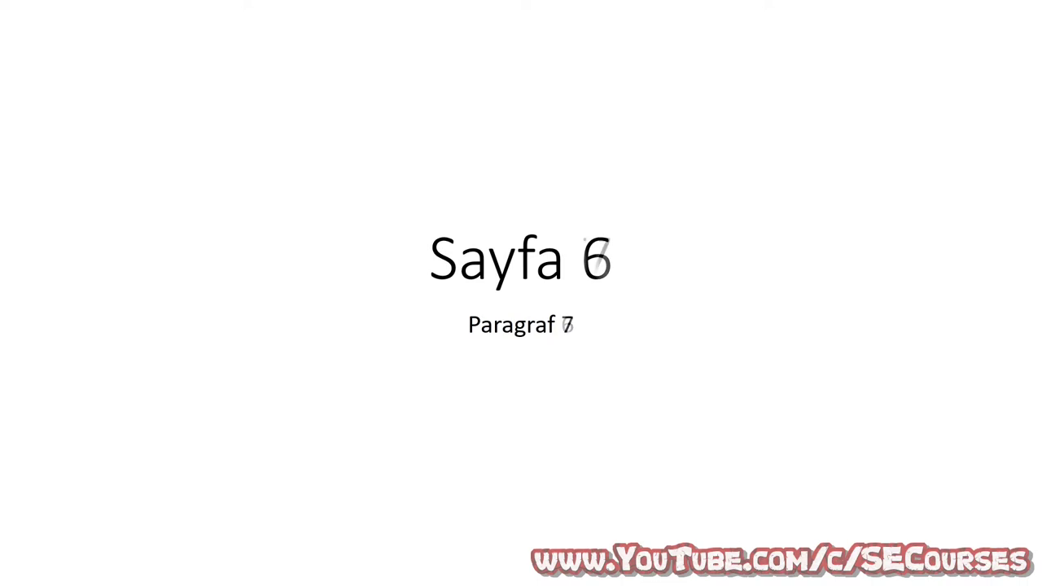
pyautogui.press('Escape')
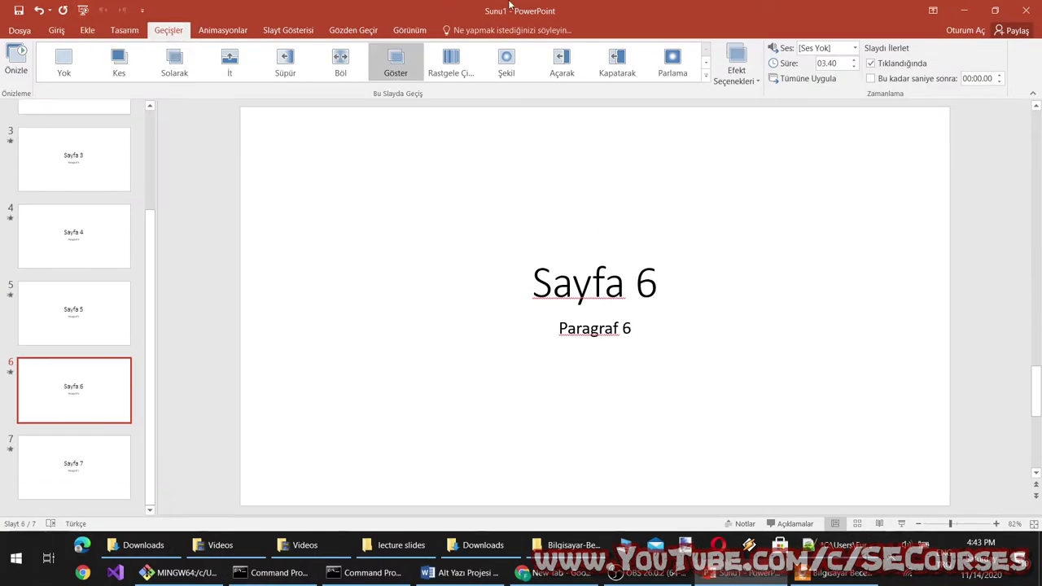
# Step: Set slide 5's Böl transition to split horizontally outward
pyautogui.click(707, 74)
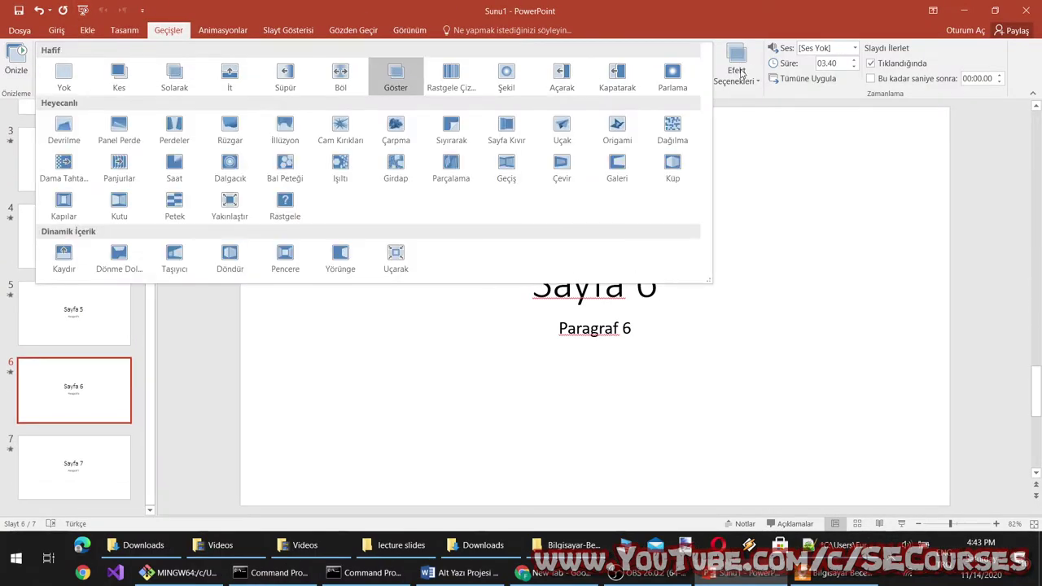
pyautogui.click(741, 73)
pyautogui.click(741, 73)
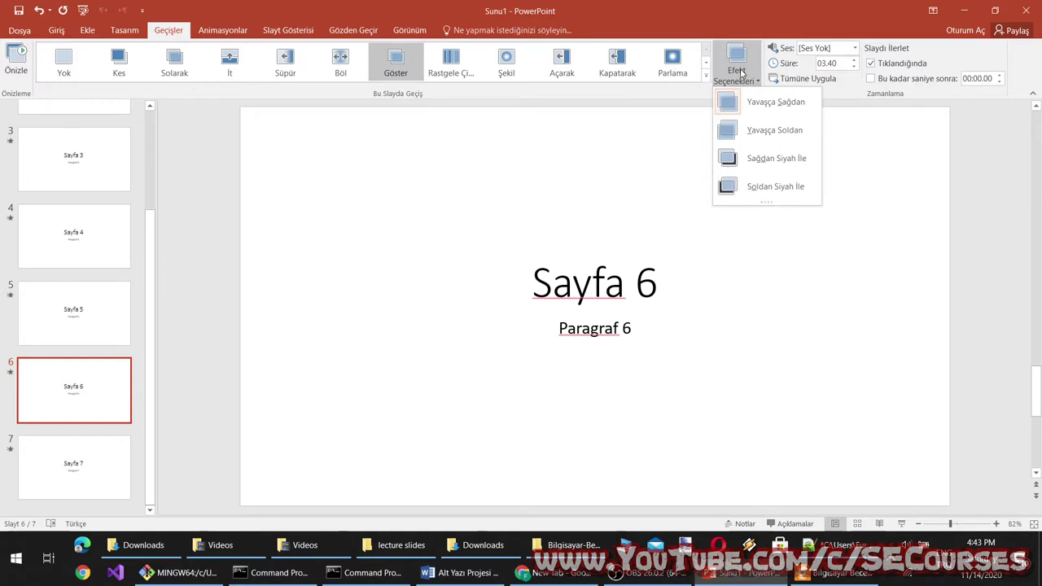
pyautogui.click(59, 315)
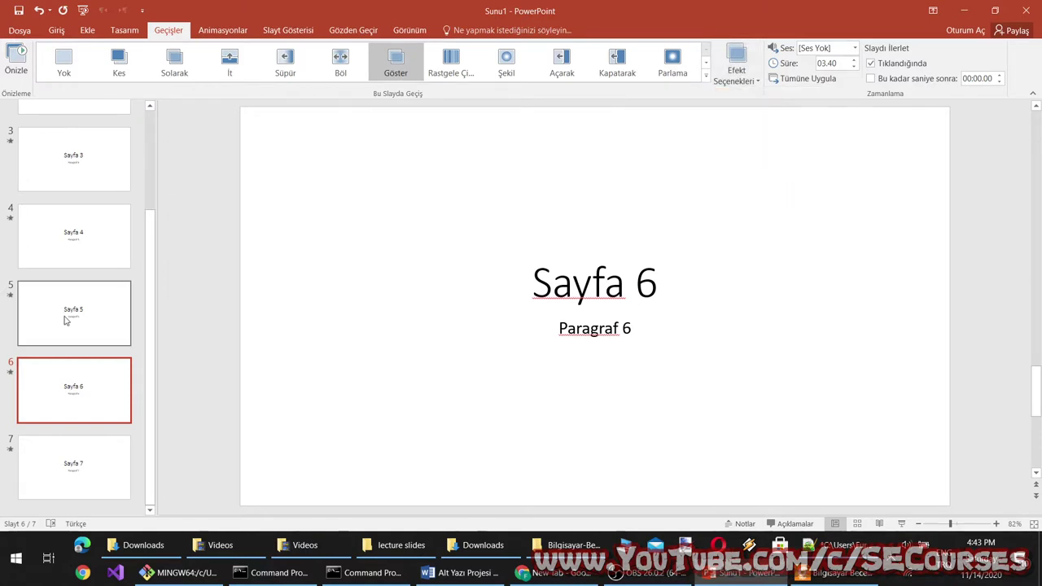
pyautogui.click(58, 315)
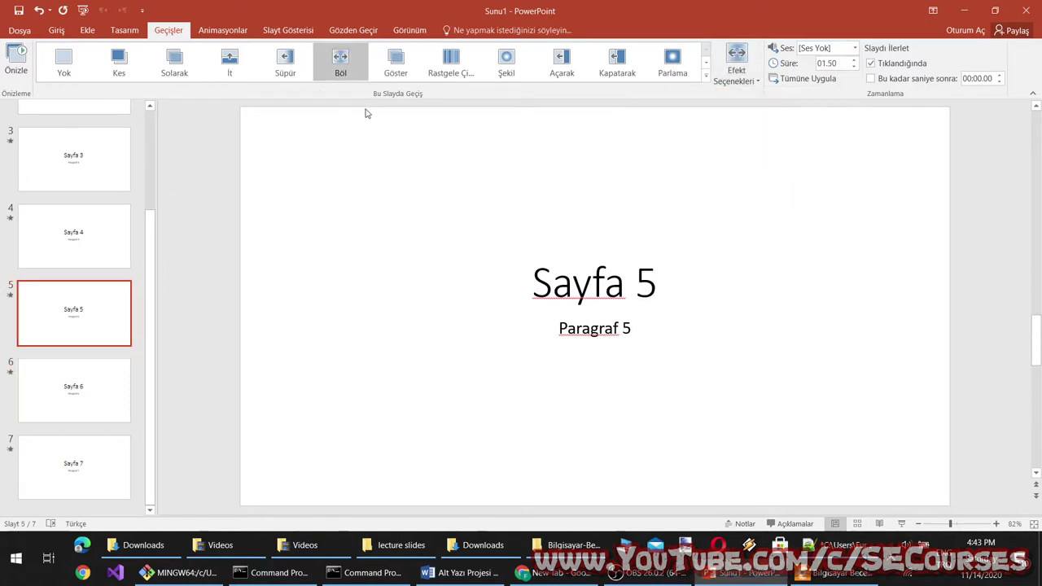
pyautogui.click(736, 67)
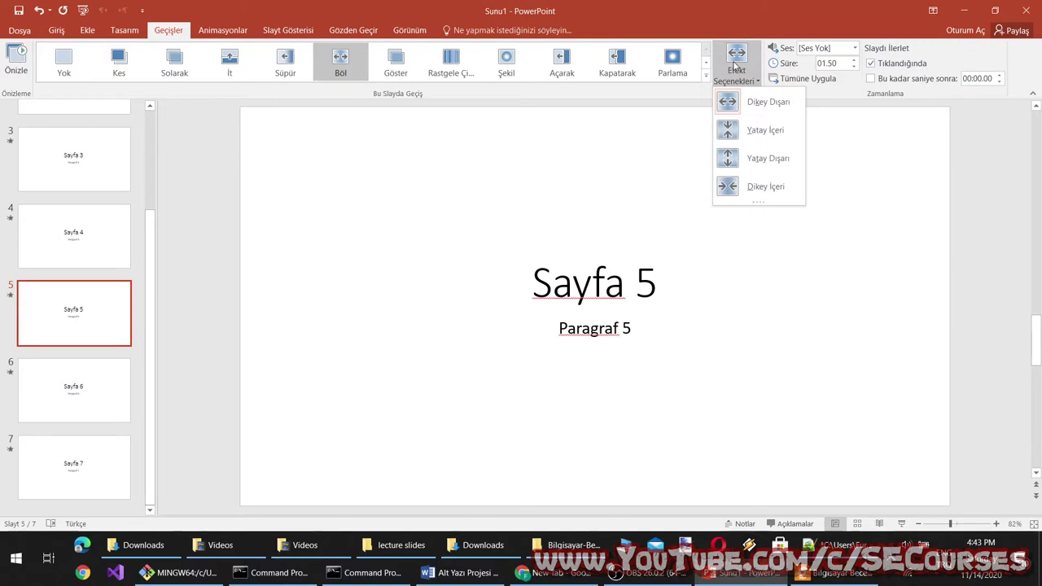
pyautogui.click(751, 136)
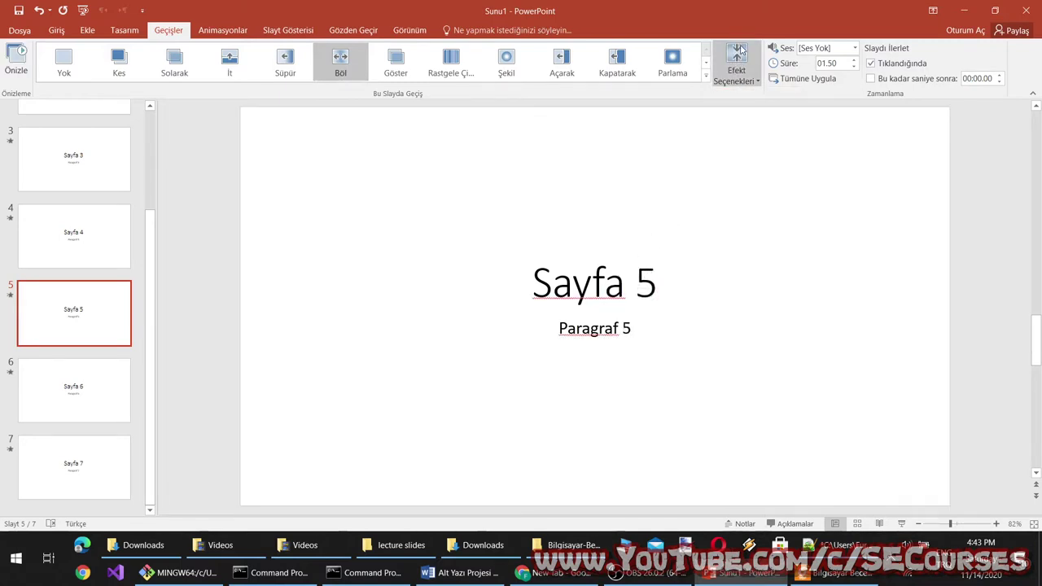
pyautogui.click(736, 69)
pyautogui.click(750, 163)
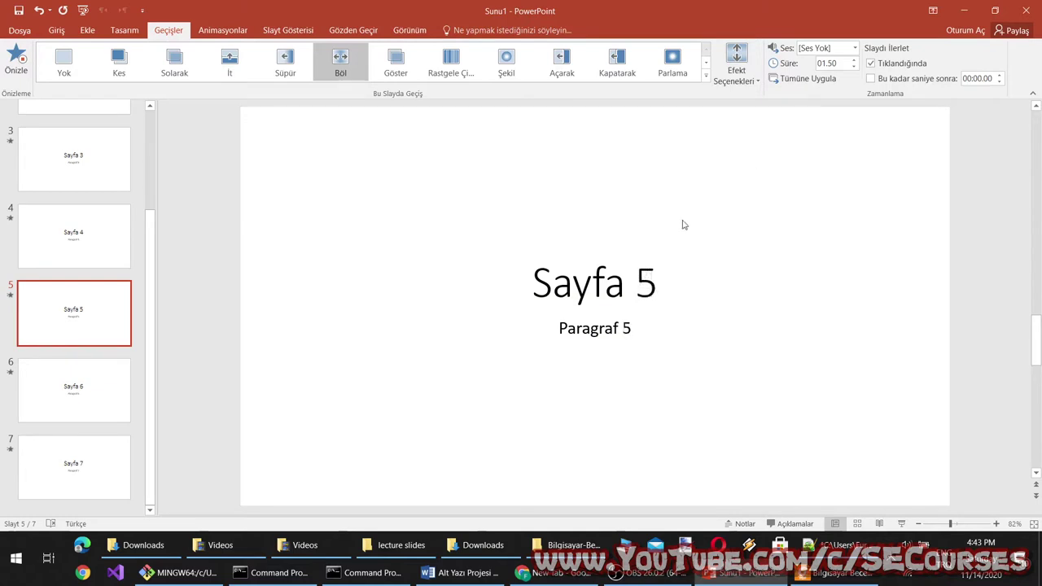
# Step: Make slide 6's Göster transition use the Soldan Siyah İle variant
pyautogui.click(39, 404)
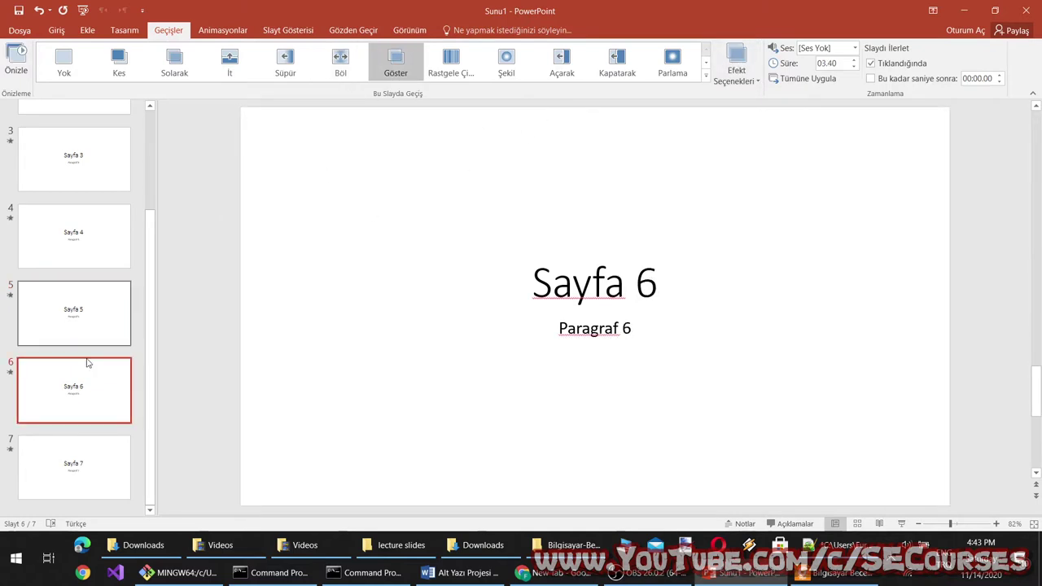
pyautogui.click(734, 81)
pyautogui.click(761, 125)
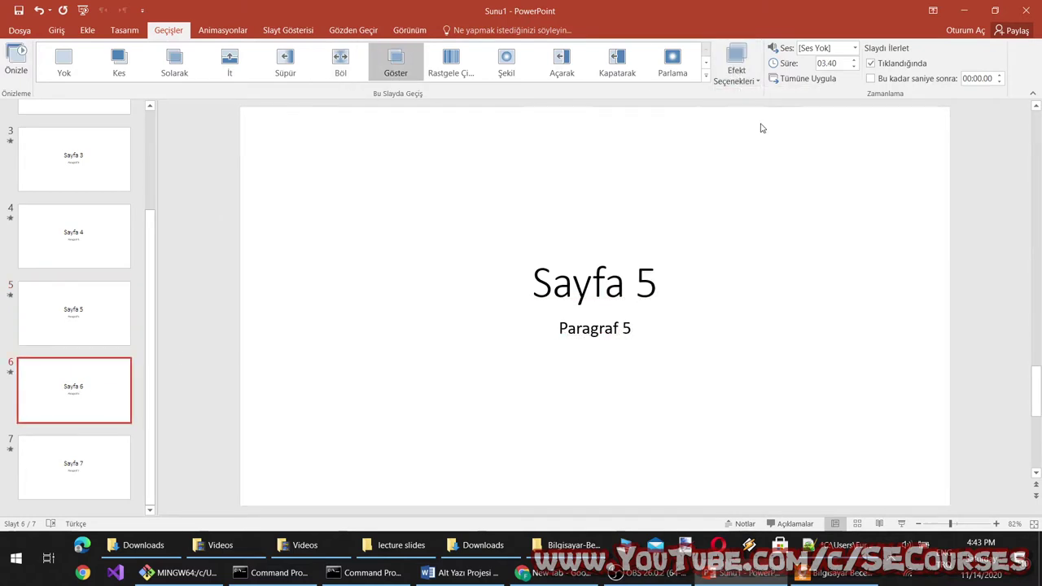
pyautogui.click(725, 81)
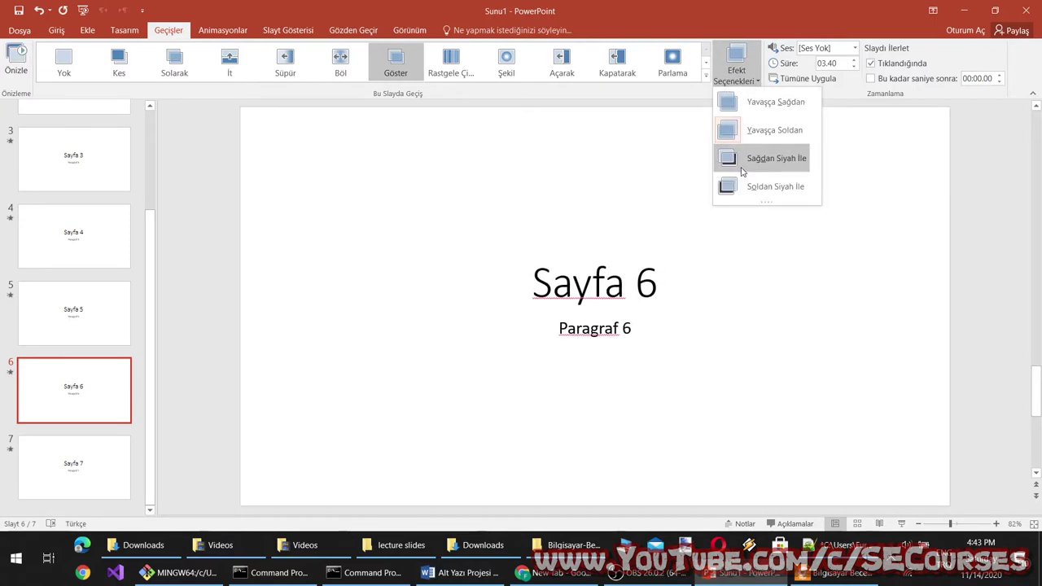
pyautogui.click(740, 162)
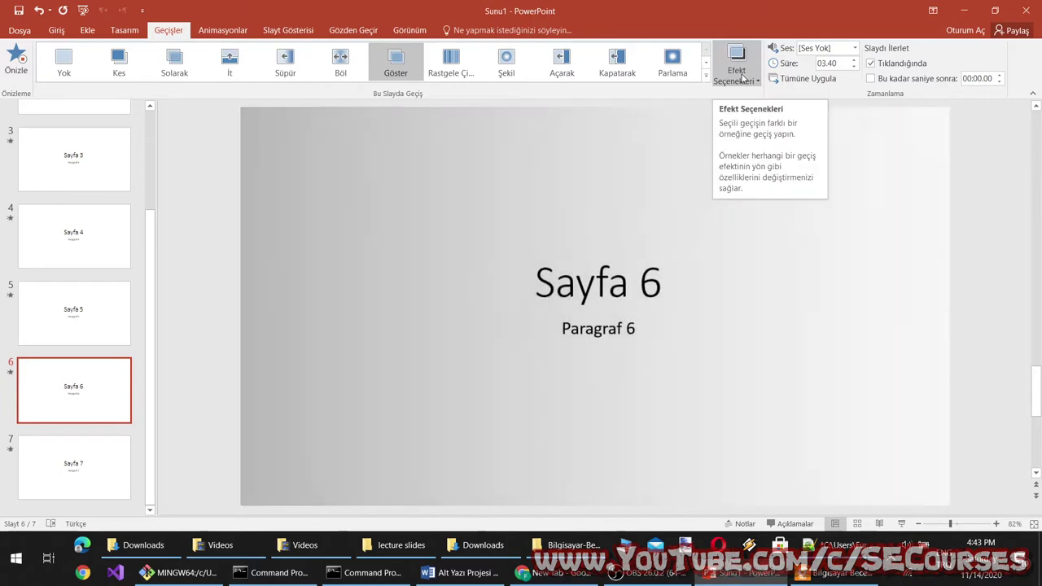
pyautogui.click(737, 75)
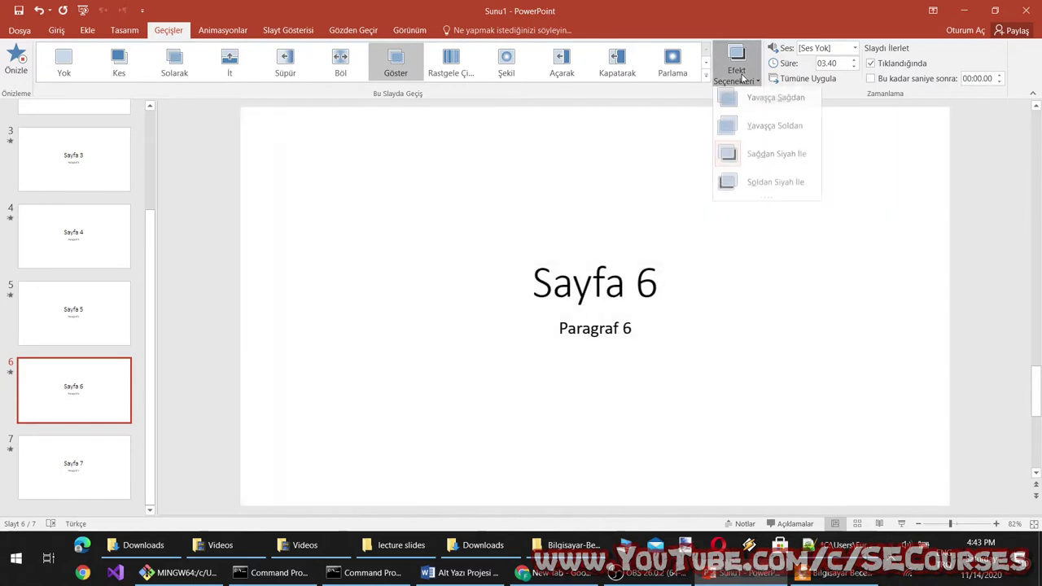
pyautogui.click(753, 182)
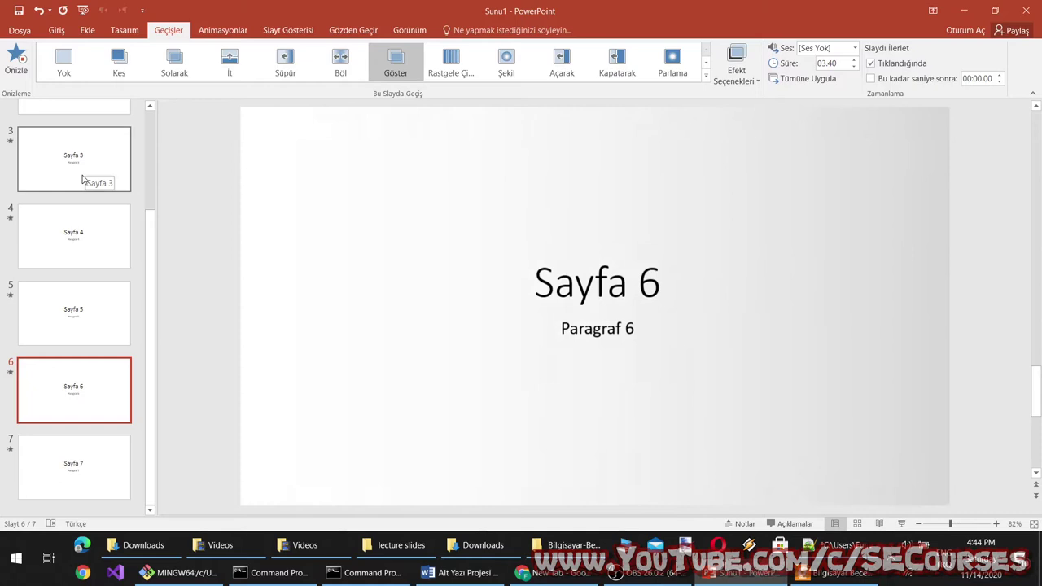
# Step: Change slide 3's İt transition to push in Üstten (from the top)
pyautogui.click(82, 174)
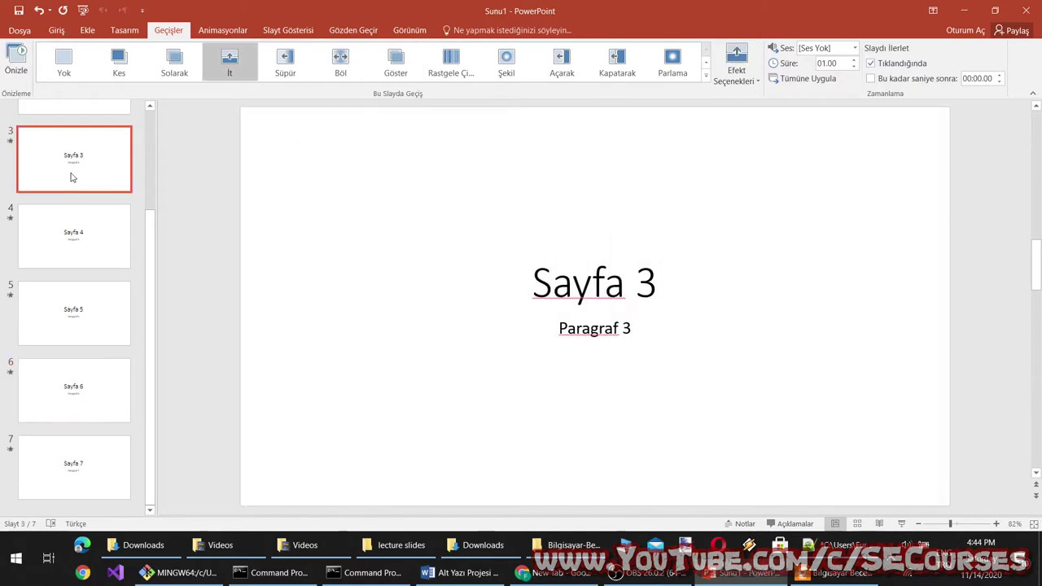
pyautogui.click(737, 78)
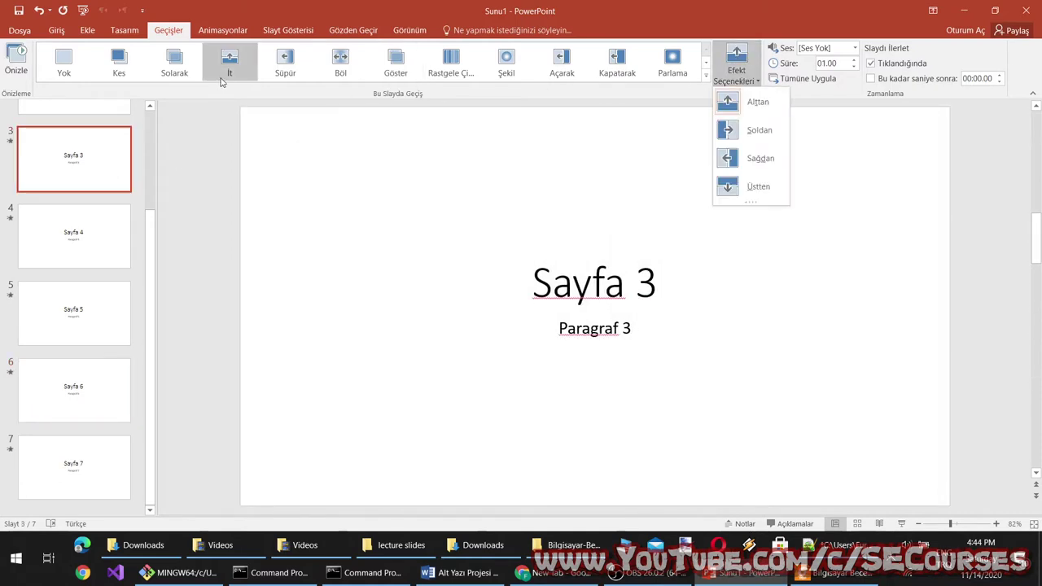
pyautogui.click(766, 135)
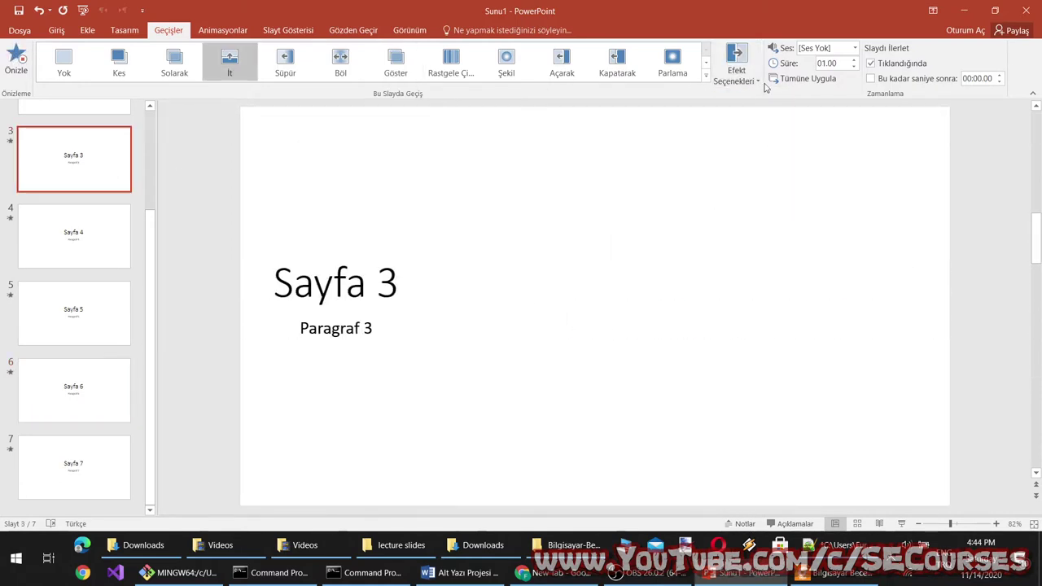
pyautogui.click(750, 153)
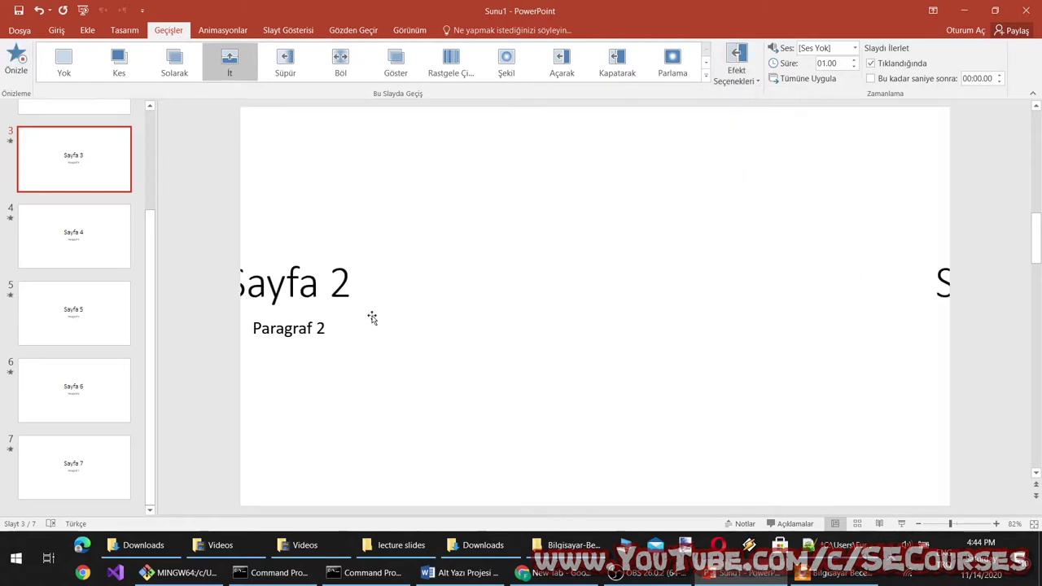
pyautogui.click(751, 64)
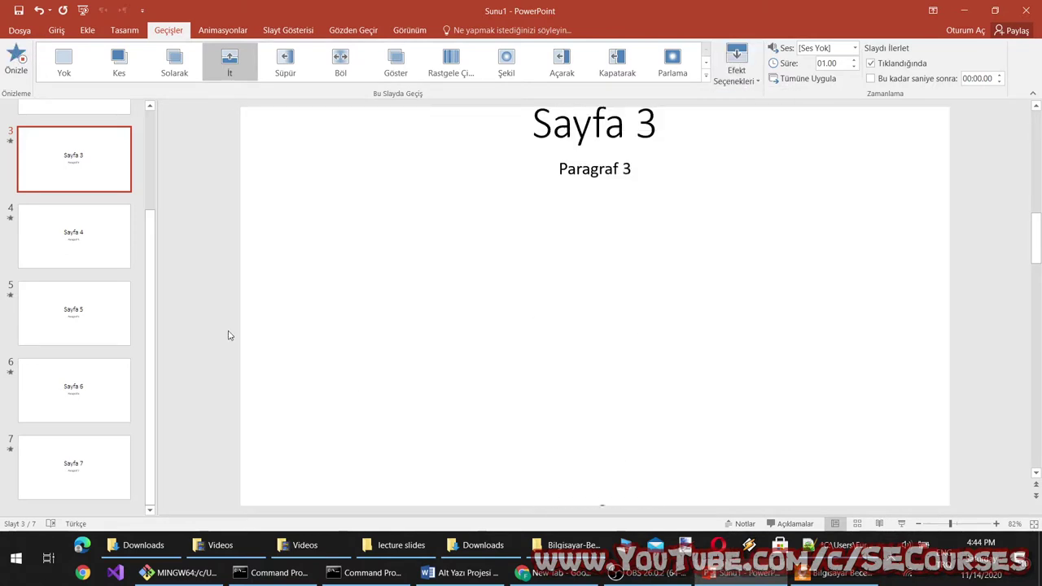
pyautogui.scroll(2, 86, 225)
pyautogui.click(90, 184)
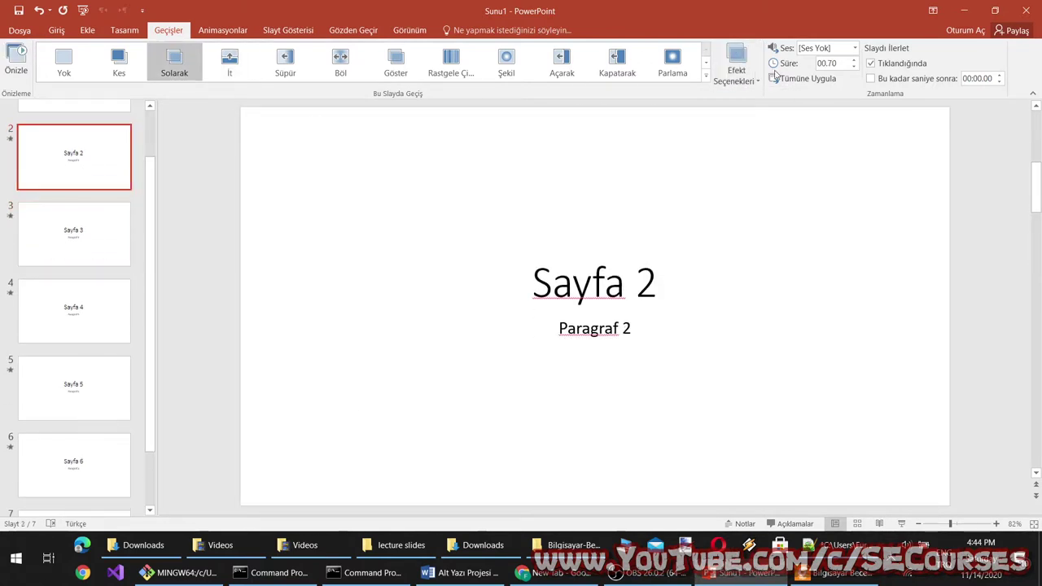
# Step: Give slide 2's Solarak fade its second variant and the Alkış applause sound, then preview it
pyautogui.click(737, 69)
pyautogui.click(746, 130)
pyautogui.click(853, 48)
pyautogui.click(816, 90)
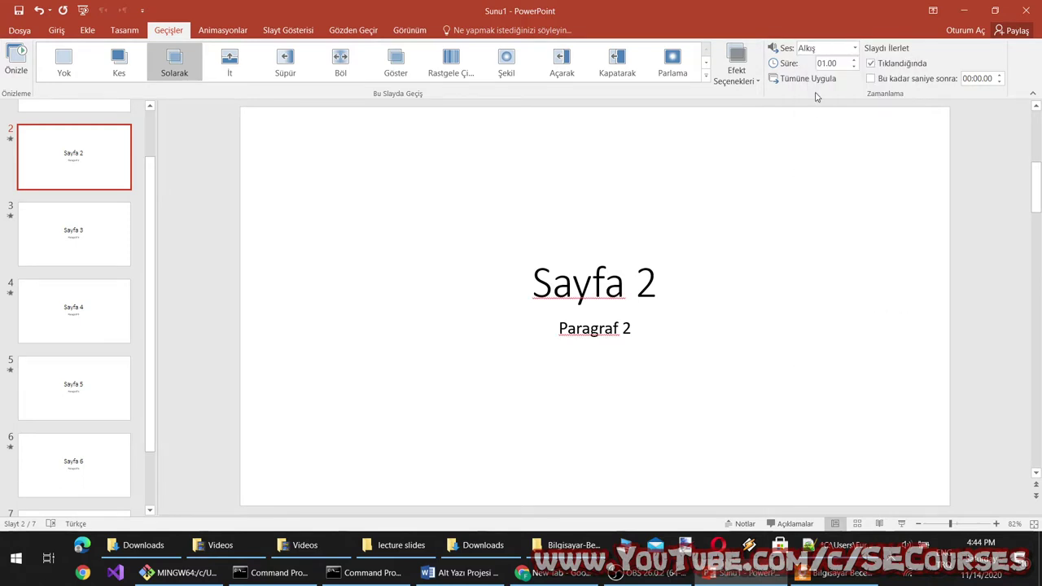
pyautogui.click(11, 140)
pyautogui.scroll(1, 84, 116)
pyautogui.click(84, 159)
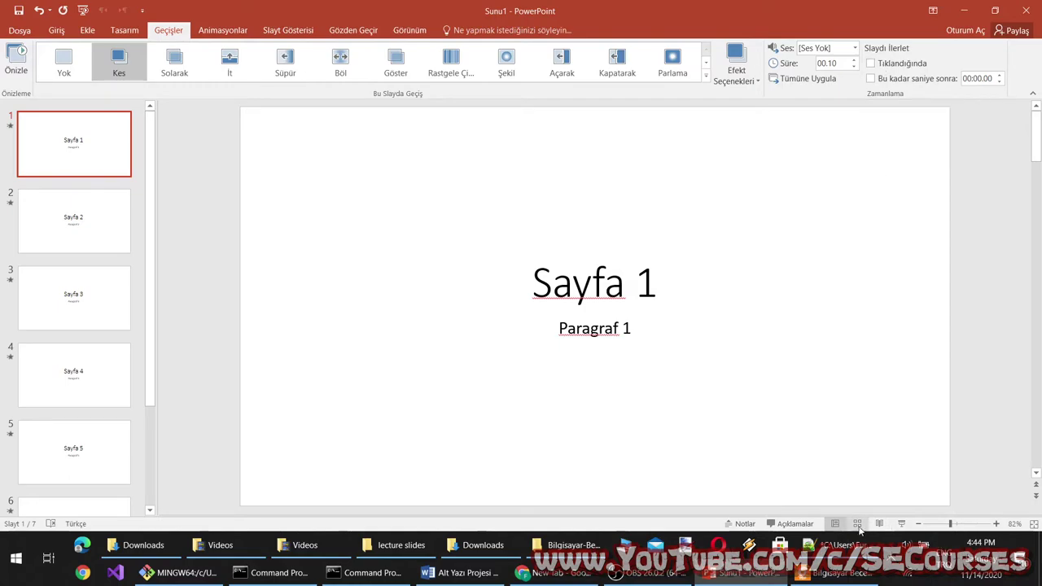
# Step: Set slide 1 to advance automatically after 00:03.00 and test it in a slide show
pyautogui.click(902, 524)
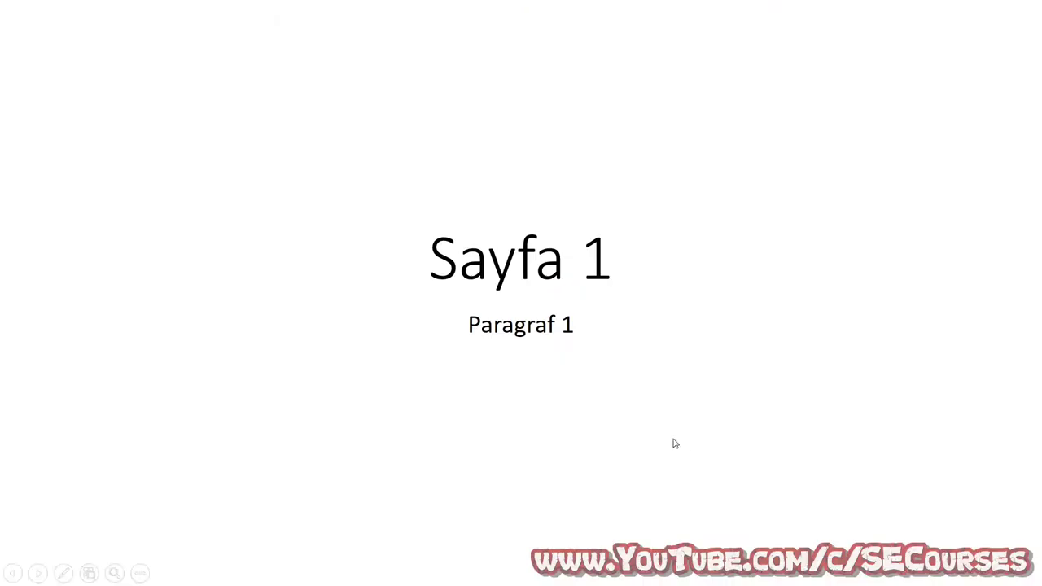
pyautogui.press('Escape')
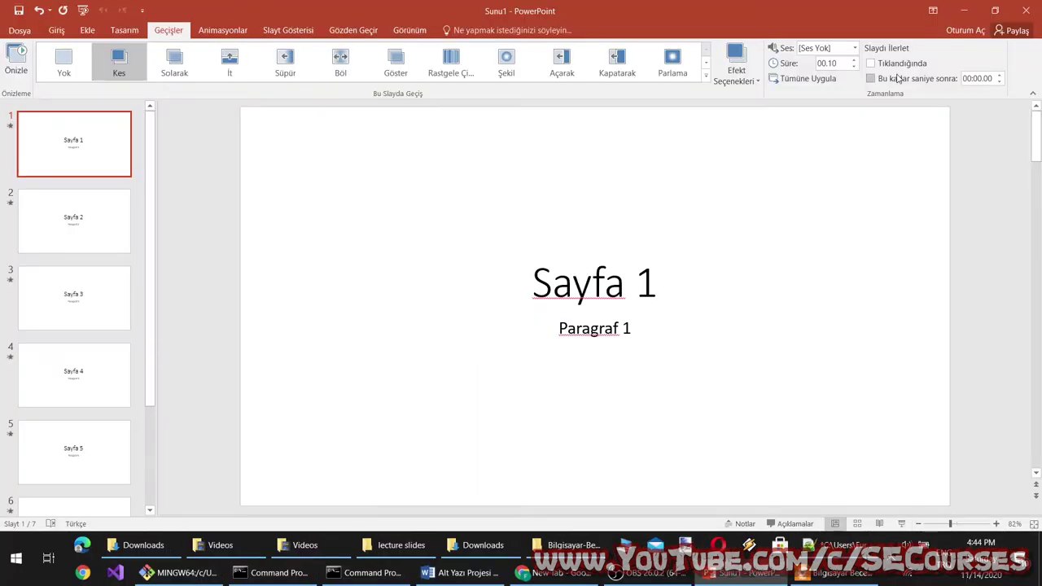
pyautogui.click(871, 78)
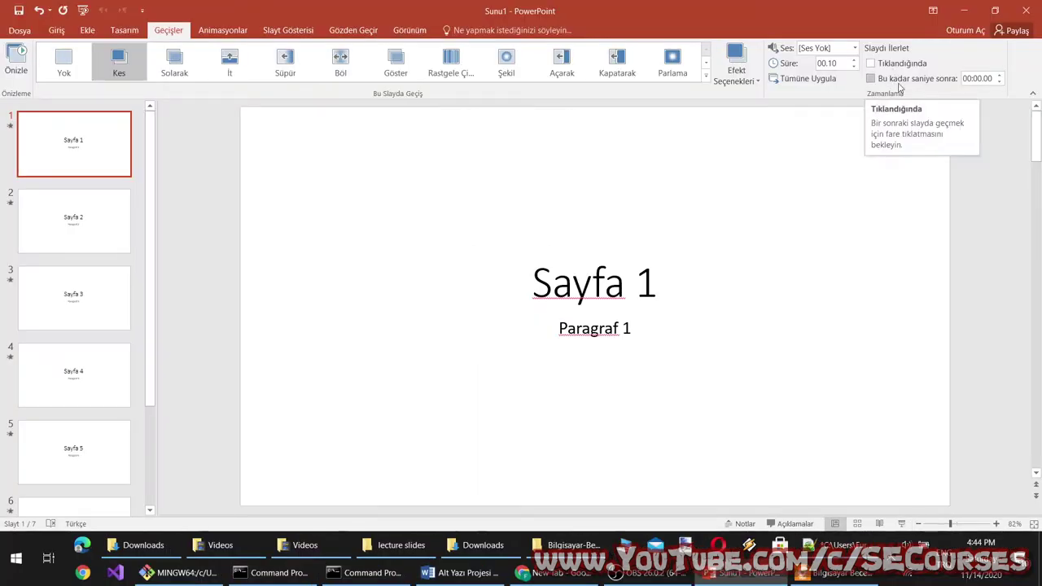
pyautogui.click(1000, 76)
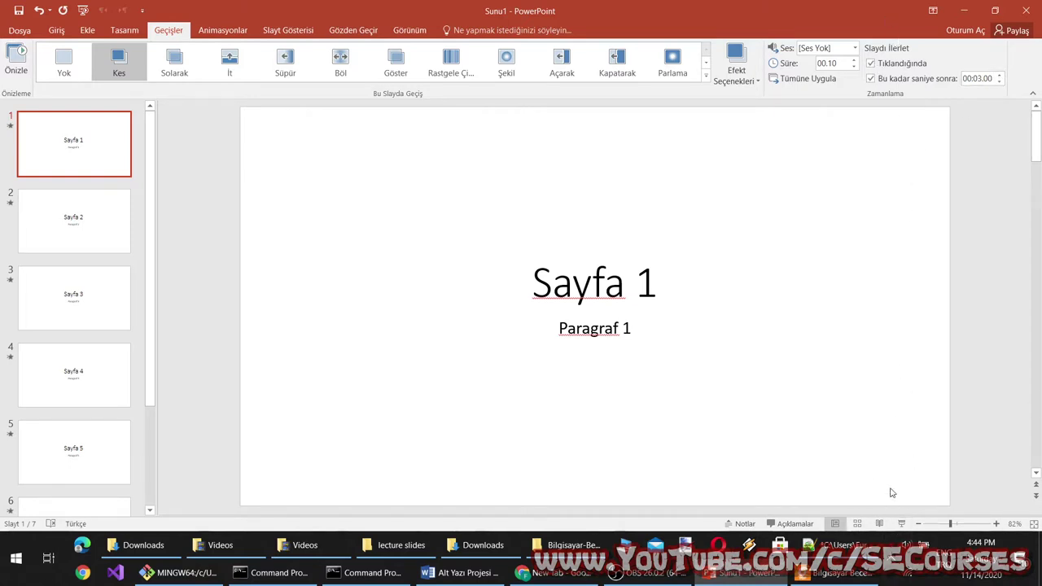
pyautogui.click(901, 523)
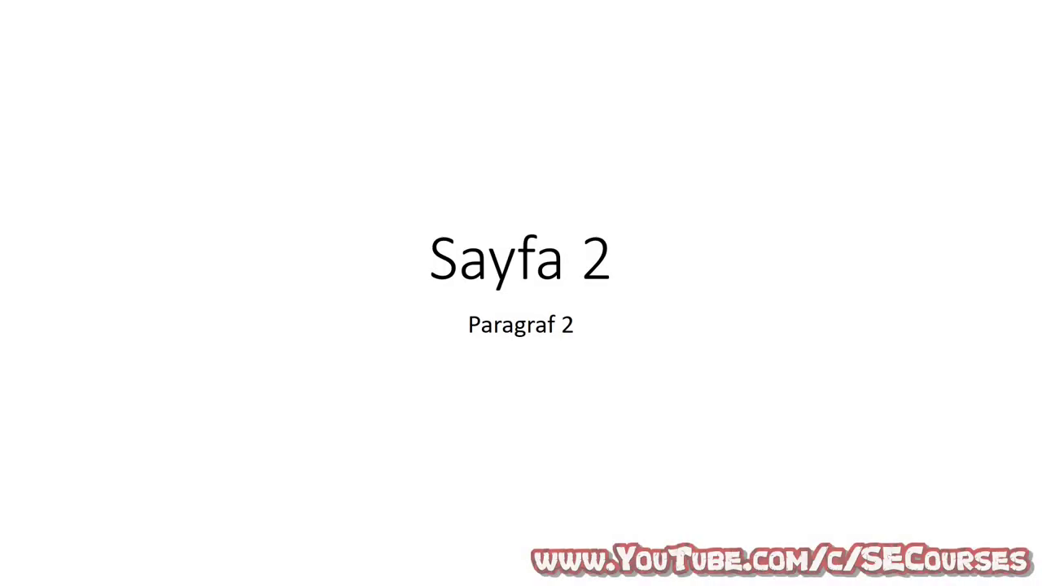
pyautogui.press('Escape')
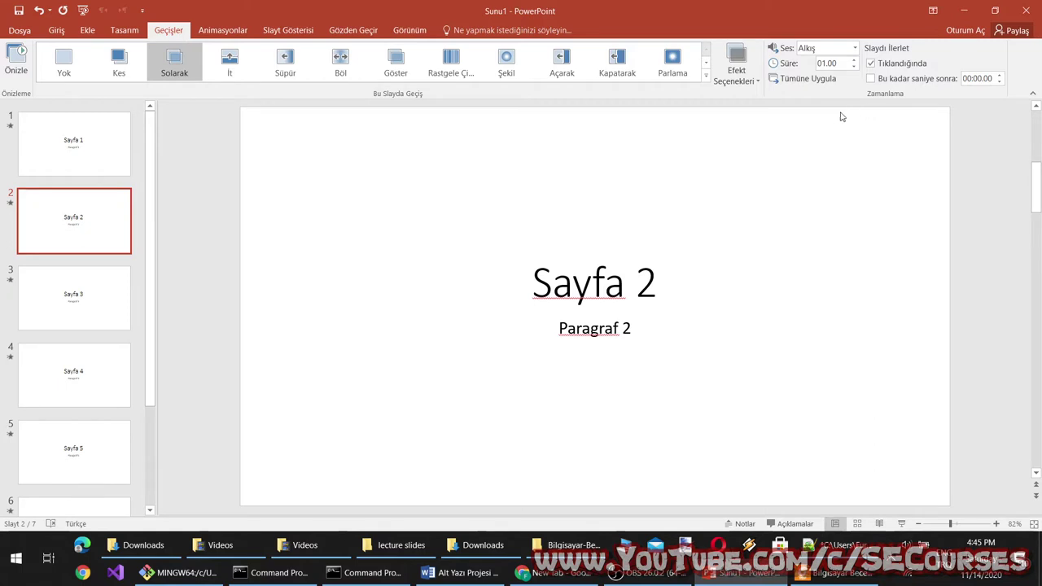
# Step: On slide 3, try the Dağılma transition with the Daktilo sound, adjust its duration and preview it
pyautogui.click(62, 307)
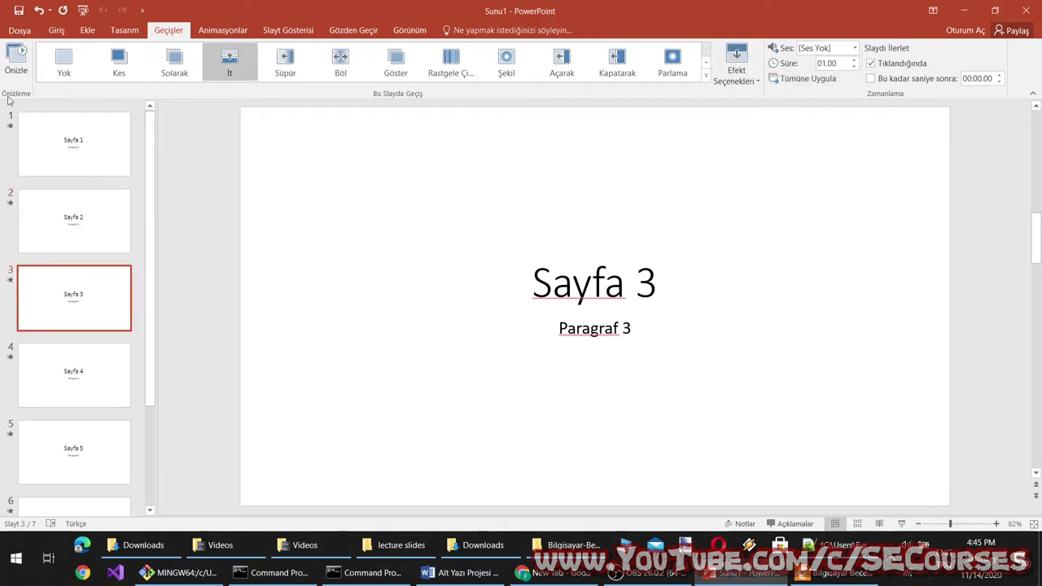
pyautogui.click(706, 75)
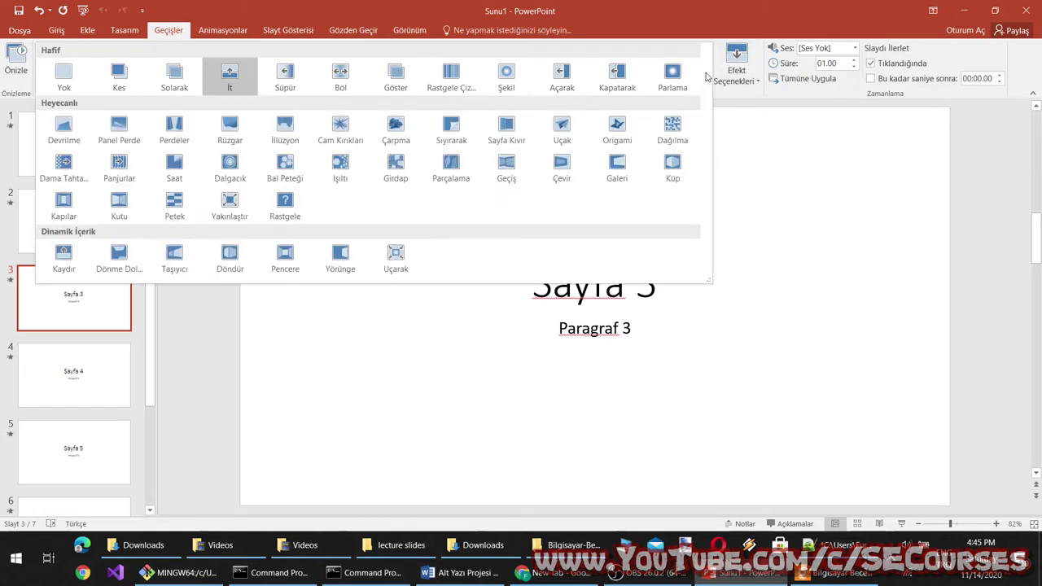
pyautogui.click(672, 128)
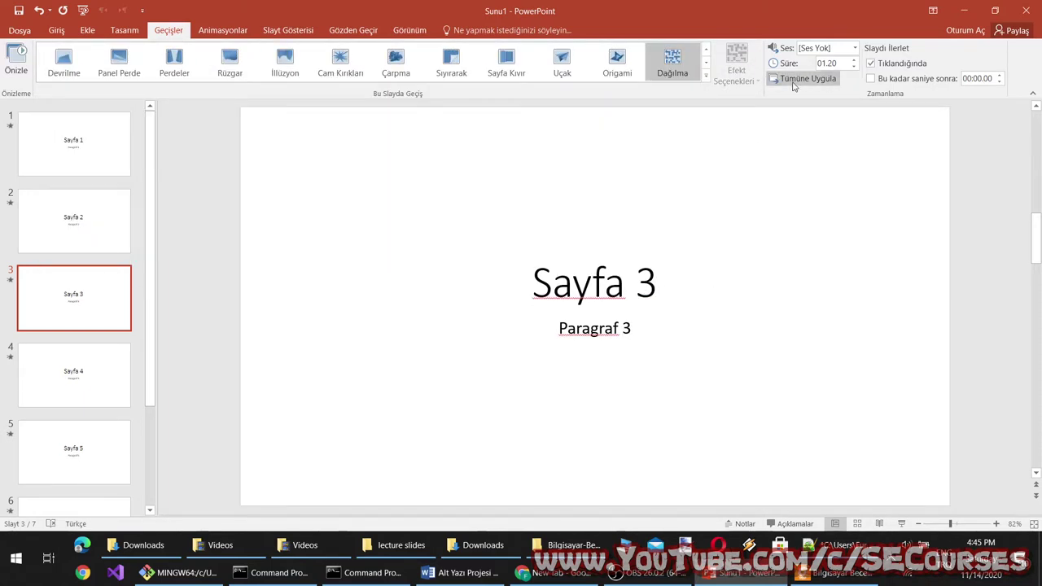
pyautogui.click(854, 48)
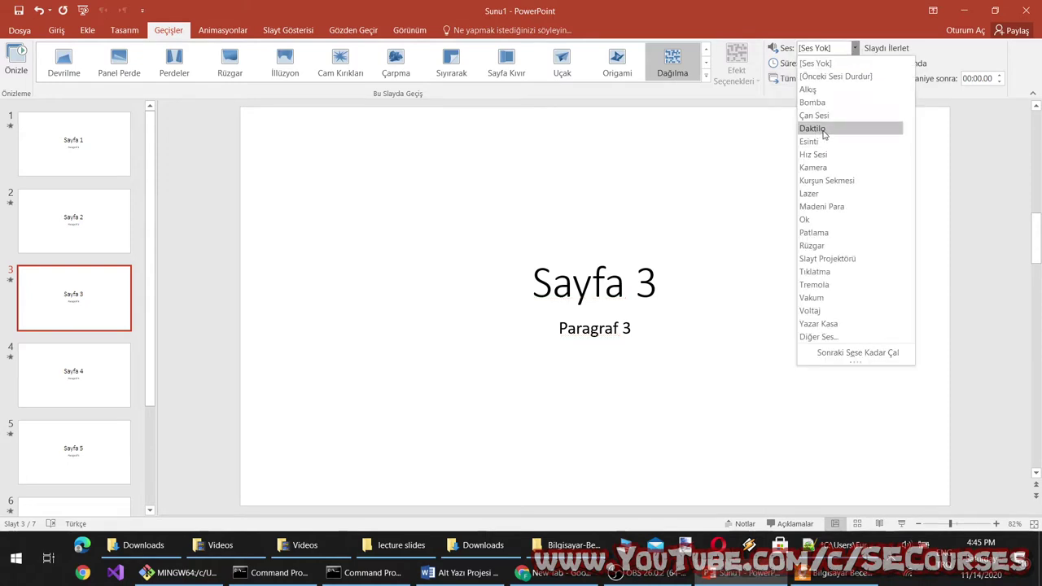
pyautogui.click(824, 129)
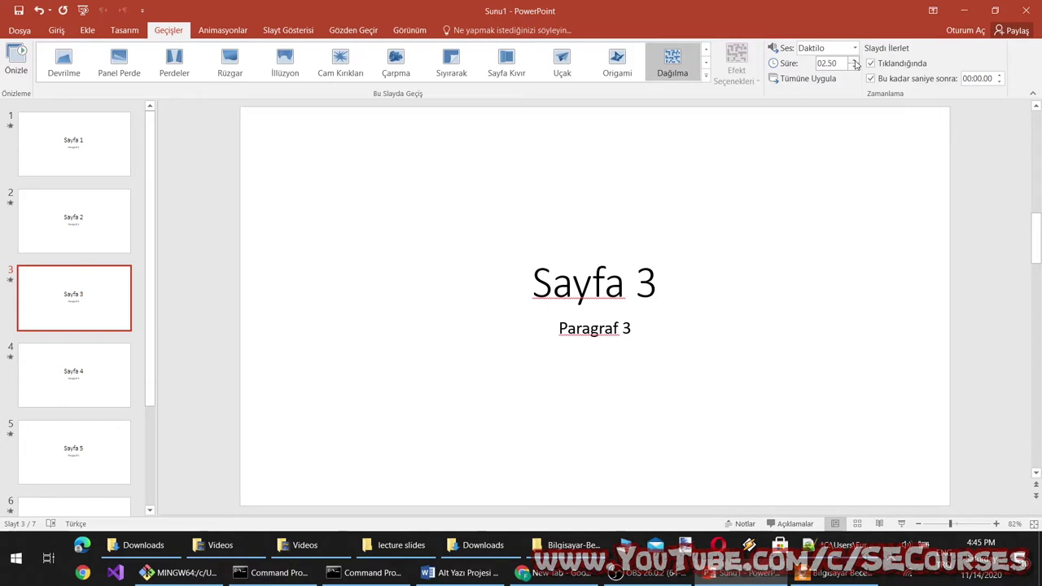
pyautogui.click(855, 61)
pyautogui.click(856, 62)
pyautogui.click(11, 282)
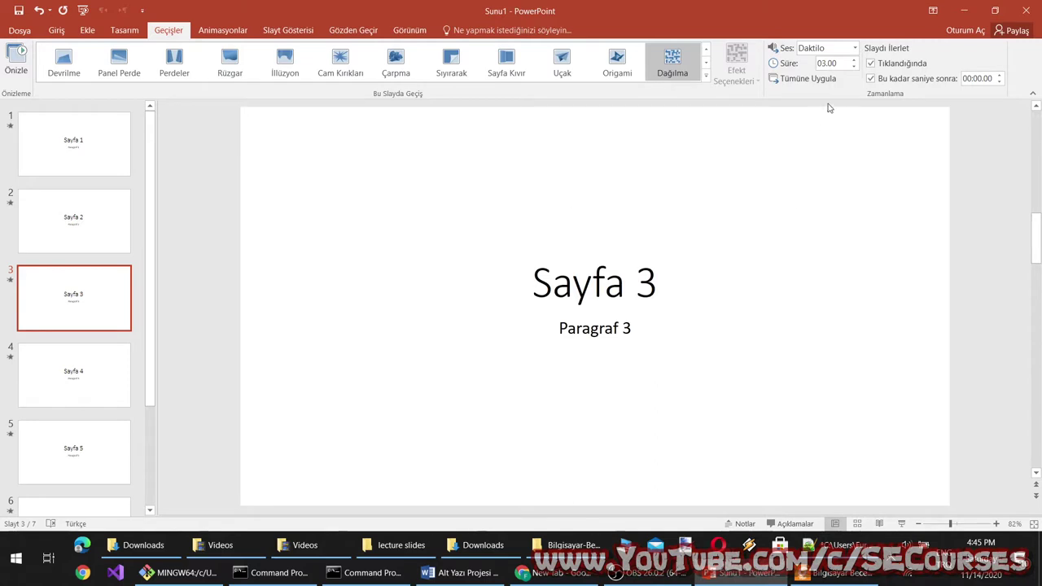
pyautogui.click(856, 66)
pyautogui.click(855, 66)
pyautogui.click(855, 66)
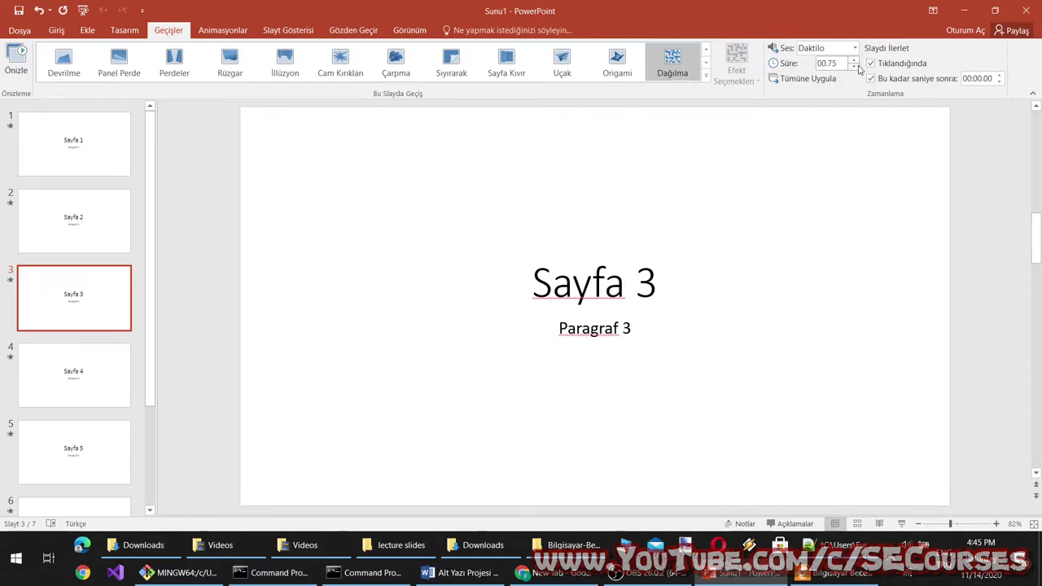
pyautogui.click(855, 66)
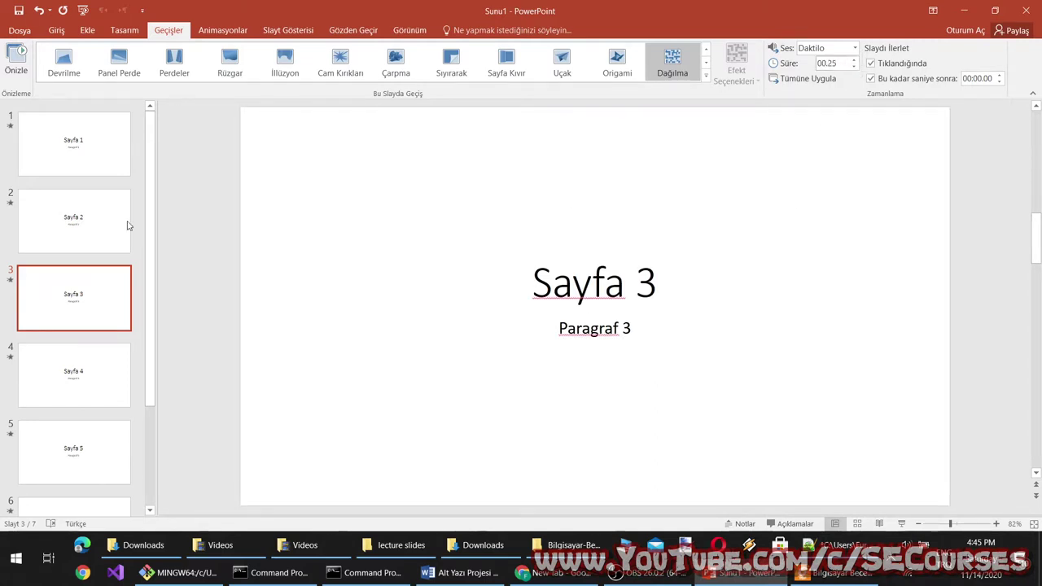
pyautogui.click(10, 281)
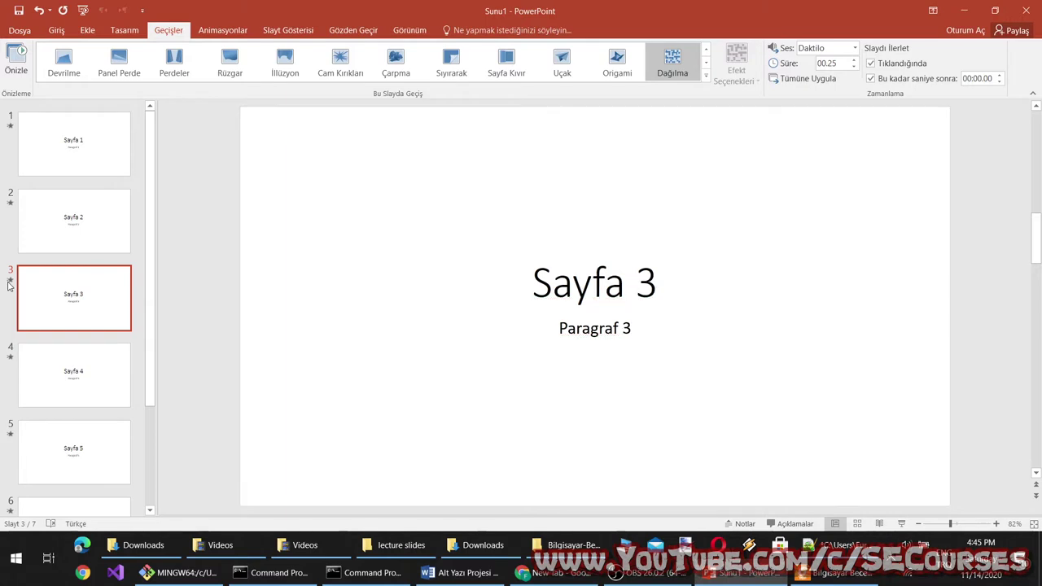
# Step: Switch slide 3 to the Origami transition with a shorter duration and preview it twice
pyautogui.click(616, 65)
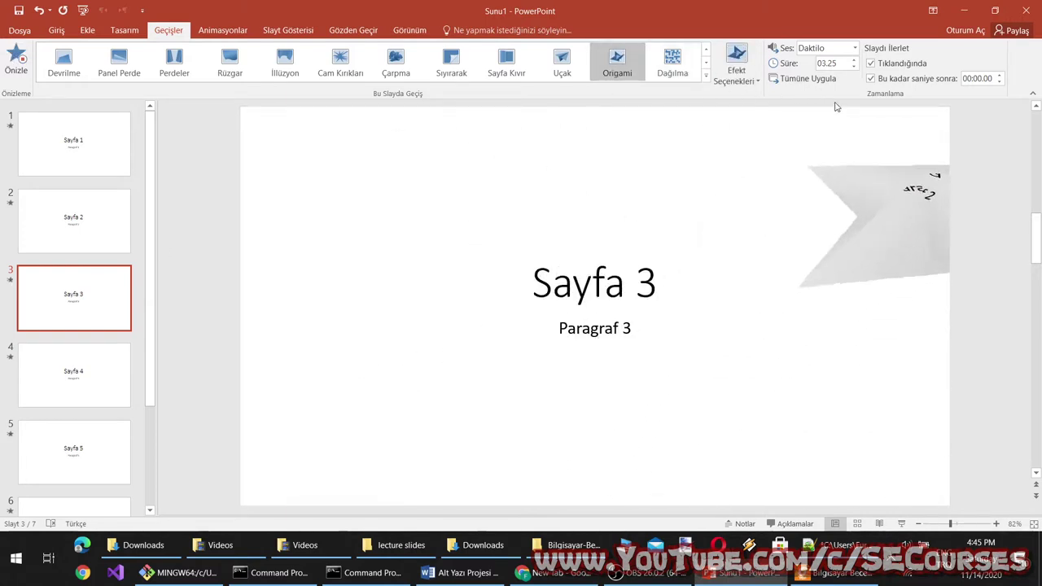
pyautogui.click(855, 68)
pyautogui.click(855, 68)
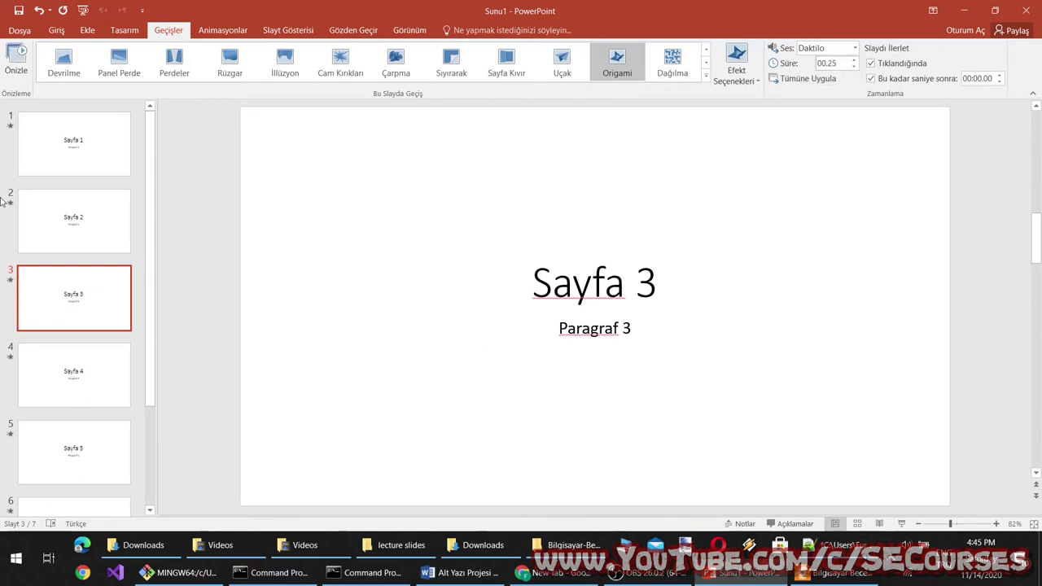
pyautogui.click(10, 279)
pyautogui.click(11, 281)
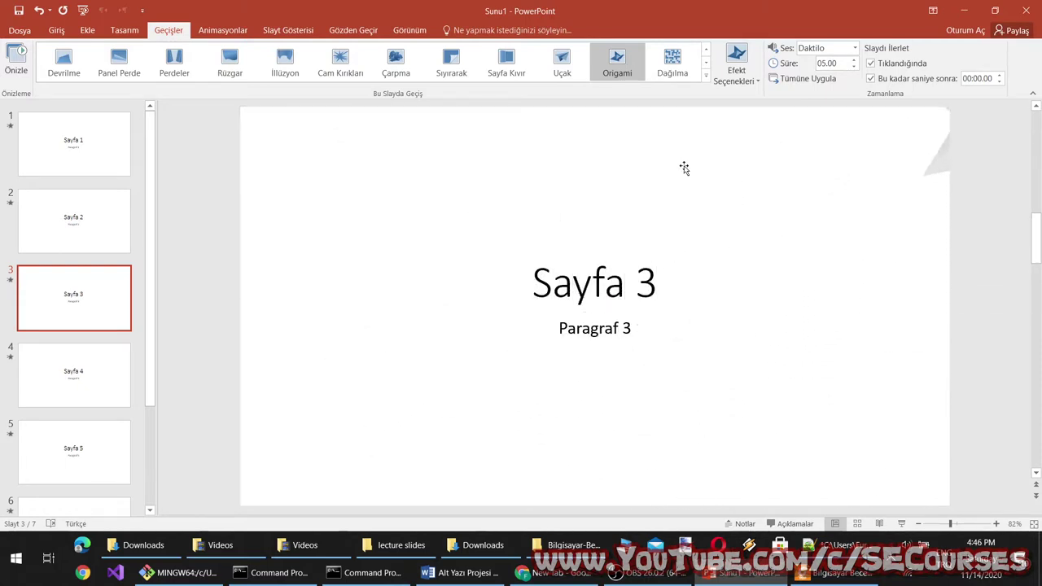
# Step: Apply Uçak to all slides with 4-second duration, Kamera sound and 00:04.00 auto-advance
pyautogui.click(561, 66)
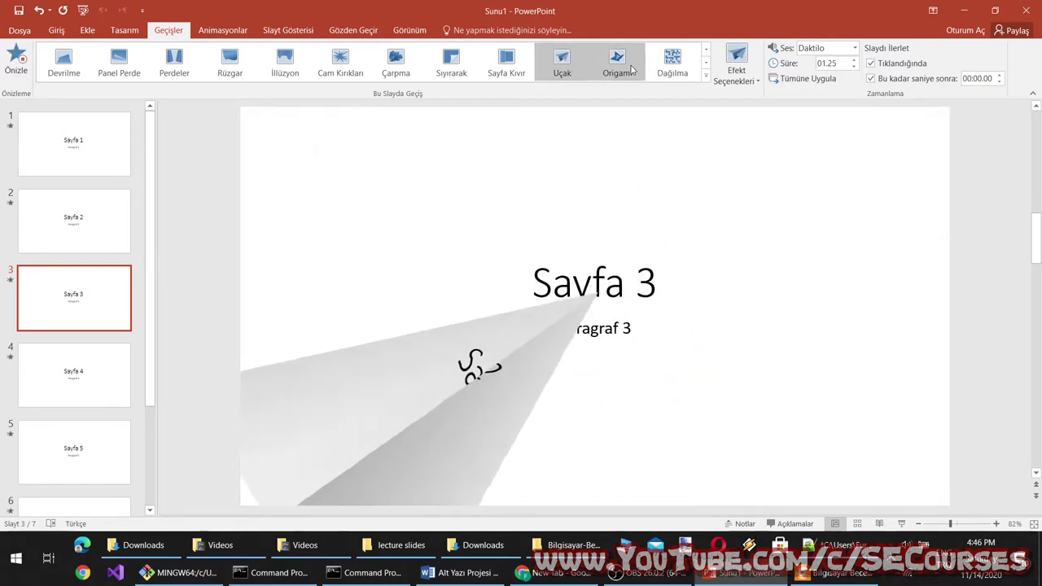
pyautogui.click(831, 63)
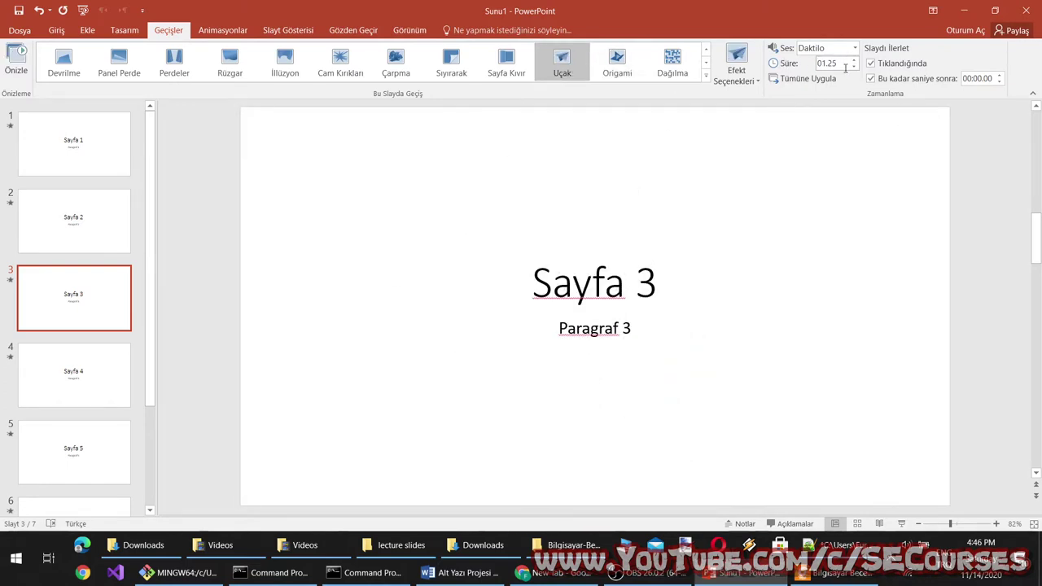
pyautogui.doubleClick(847, 68)
pyautogui.write('4')
pyautogui.doubleClick(1000, 76)
pyautogui.click(856, 48)
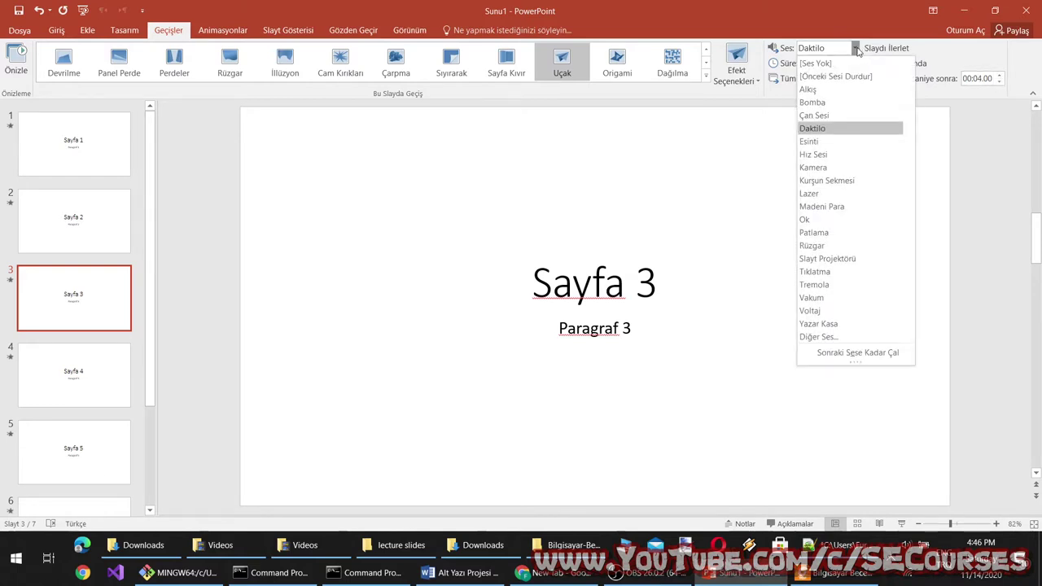
pyautogui.click(824, 167)
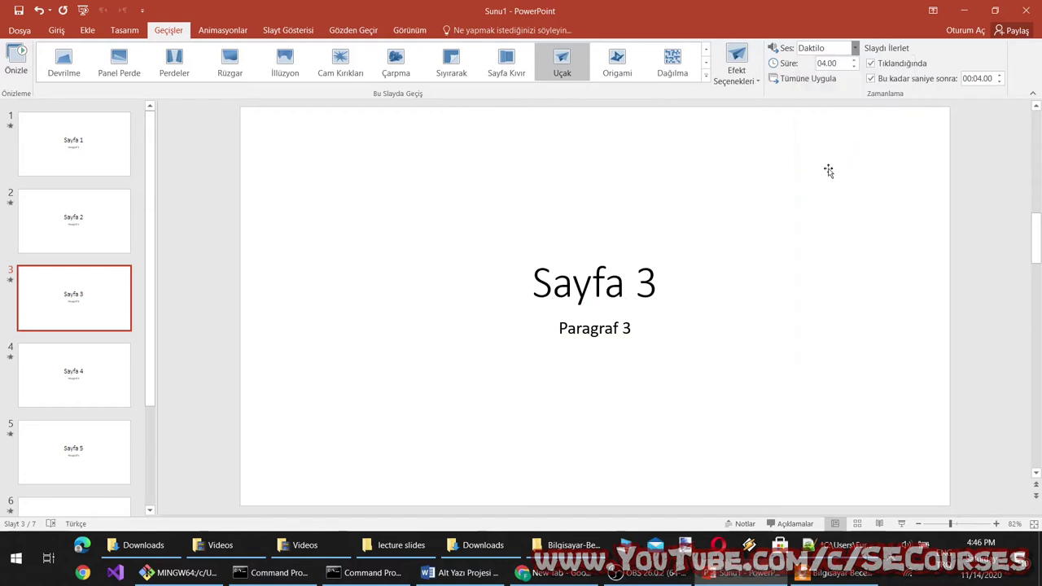
pyautogui.click(10, 280)
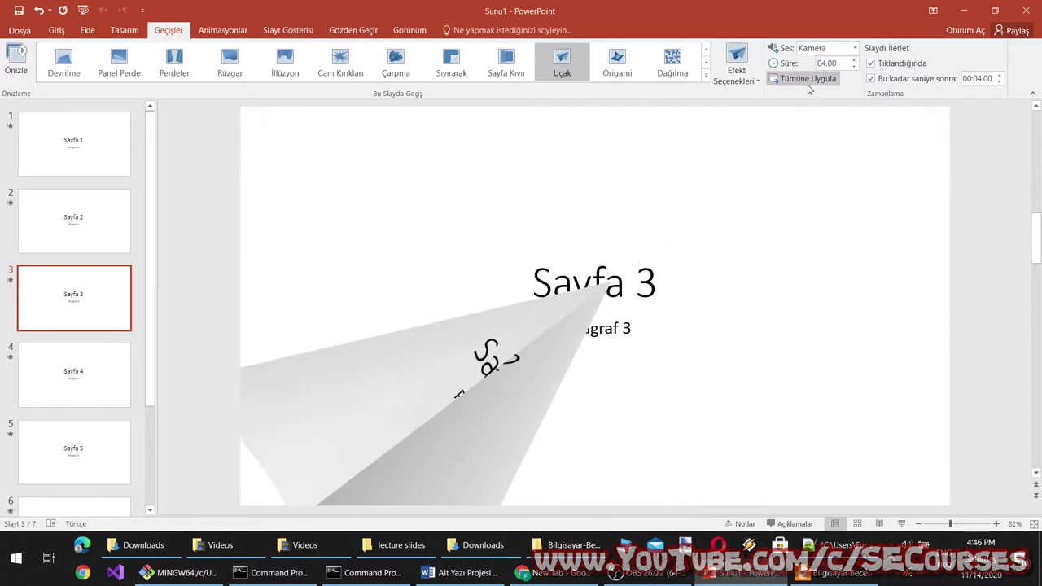
pyautogui.click(91, 160)
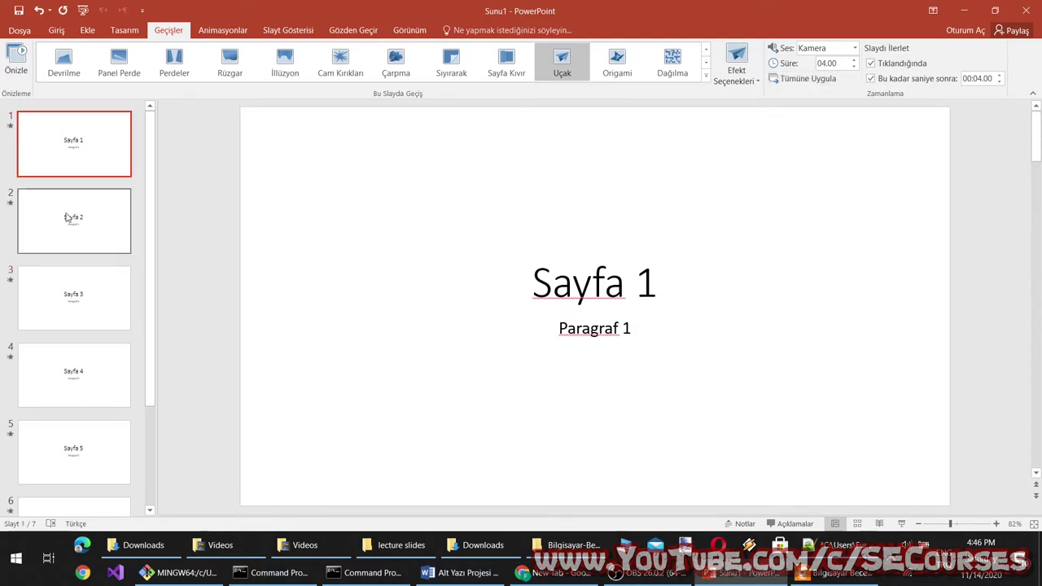
pyautogui.click(18, 9)
# Step: Leave the save-as view and end the slide show, back to editing Sayfa 2
pyautogui.click(23, 27)
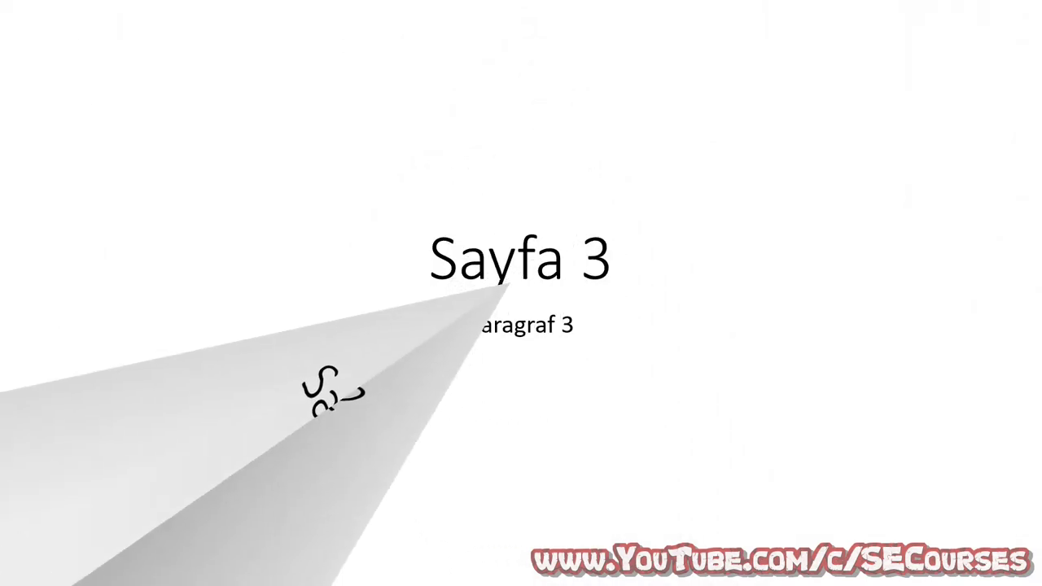
pyautogui.press('Escape')
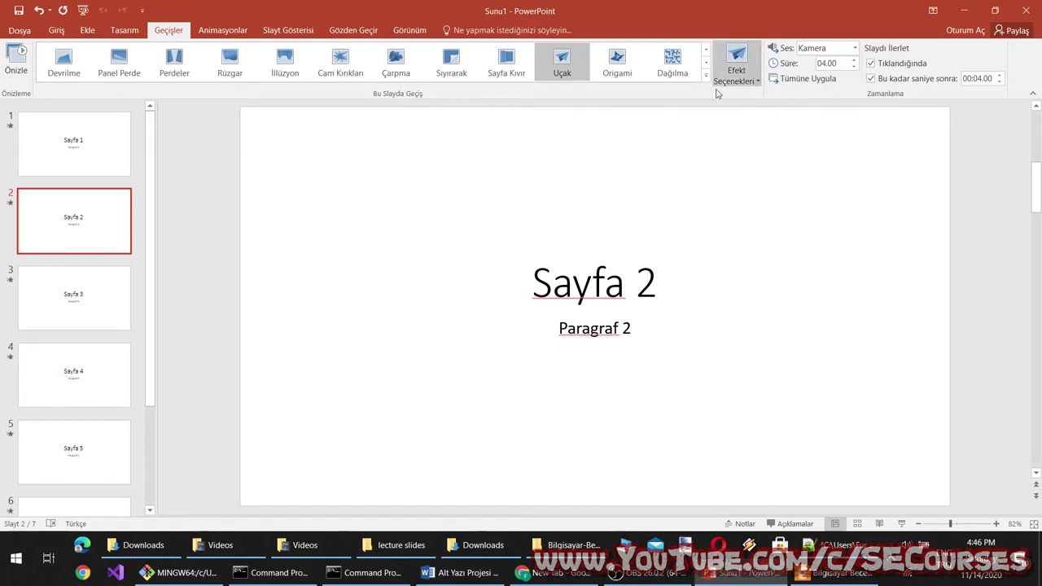
# Step: Try the Cam Kırıkları, Çarpma, İllüzyon, Perdeler and Dağılma transitions on slide 2
pyautogui.click(340, 59)
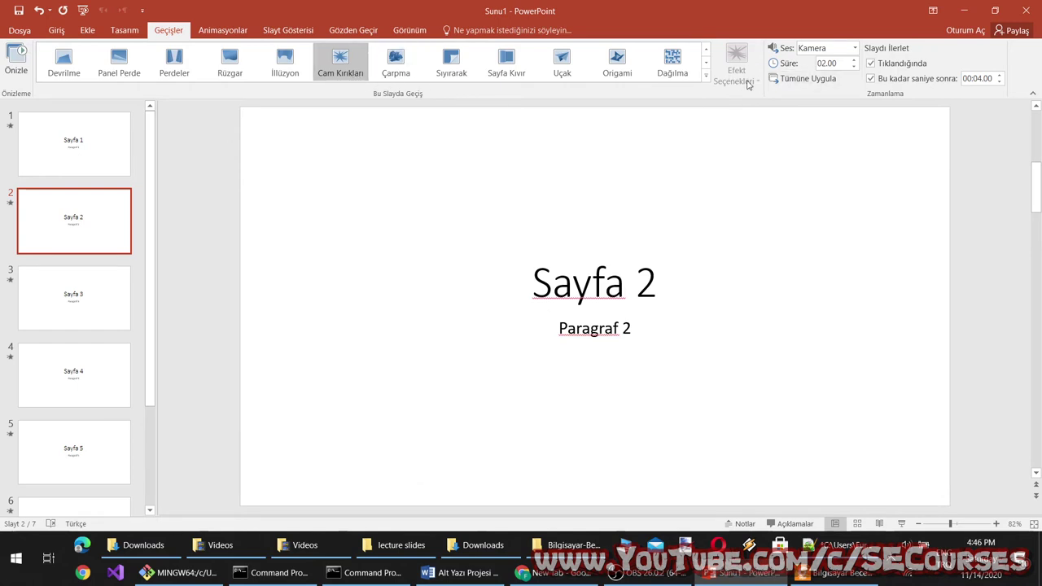
pyautogui.click(395, 59)
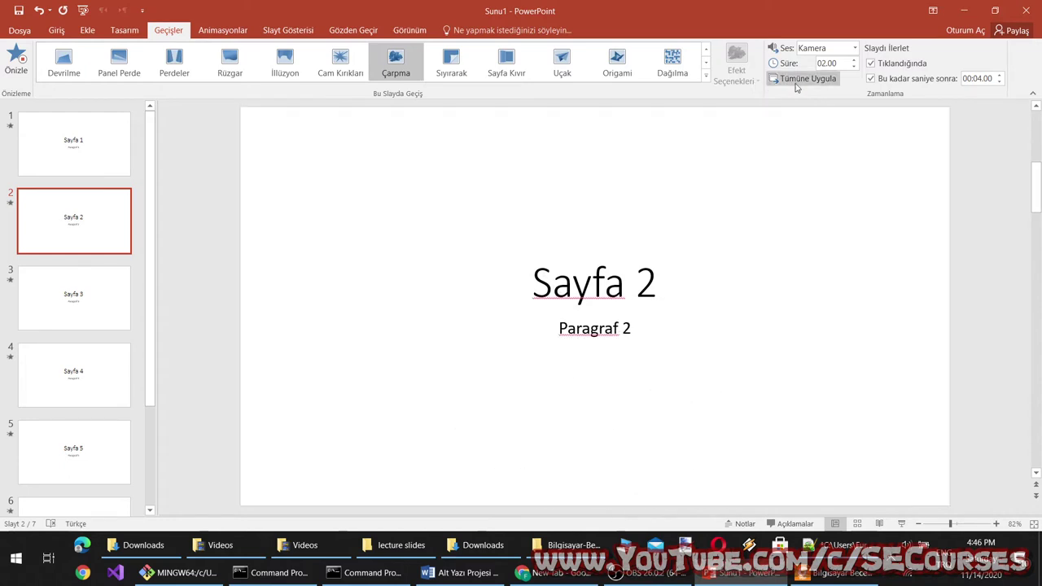
pyautogui.click(285, 58)
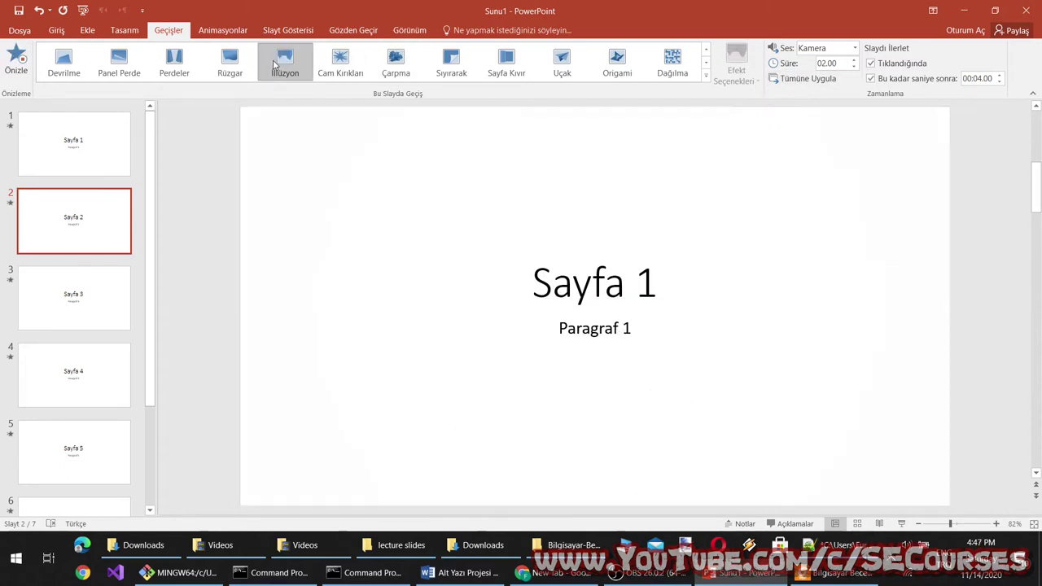
pyautogui.click(174, 58)
pyautogui.click(673, 59)
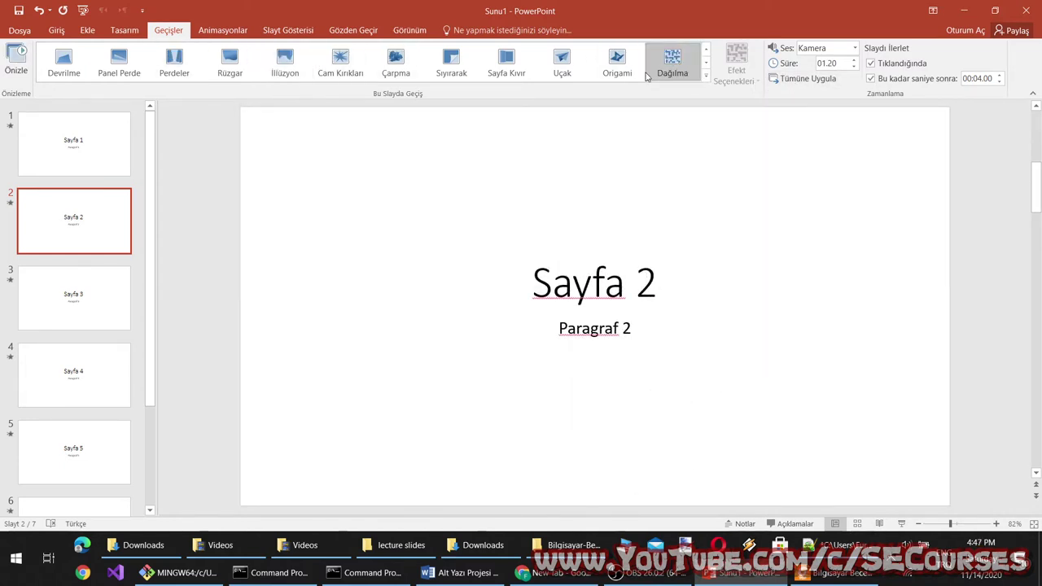
# Step: Apply the Dalgacık ripple transition starting from a corner, then preview it twice
pyautogui.click(706, 77)
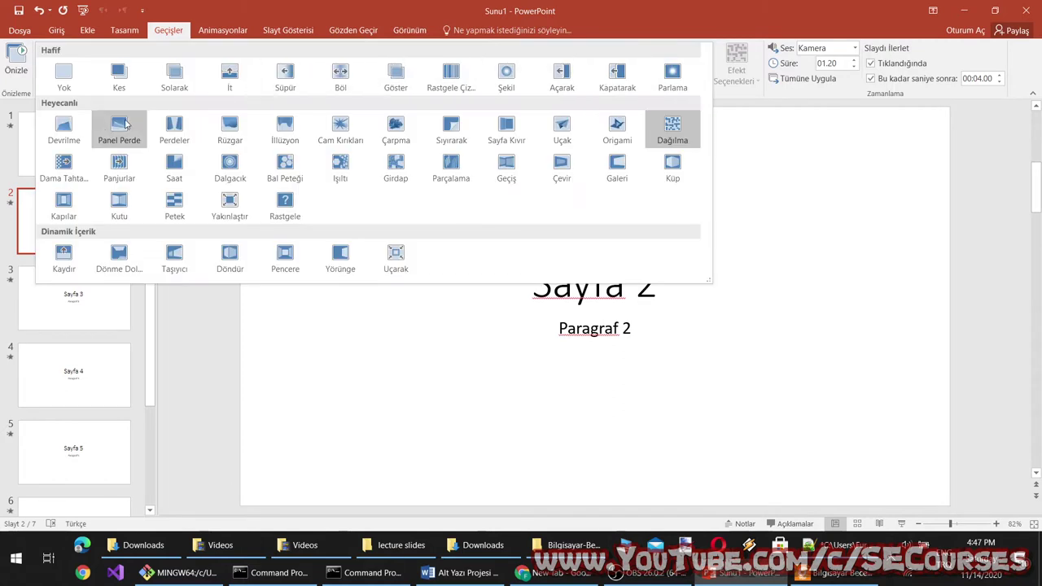
pyautogui.click(230, 171)
pyautogui.click(736, 72)
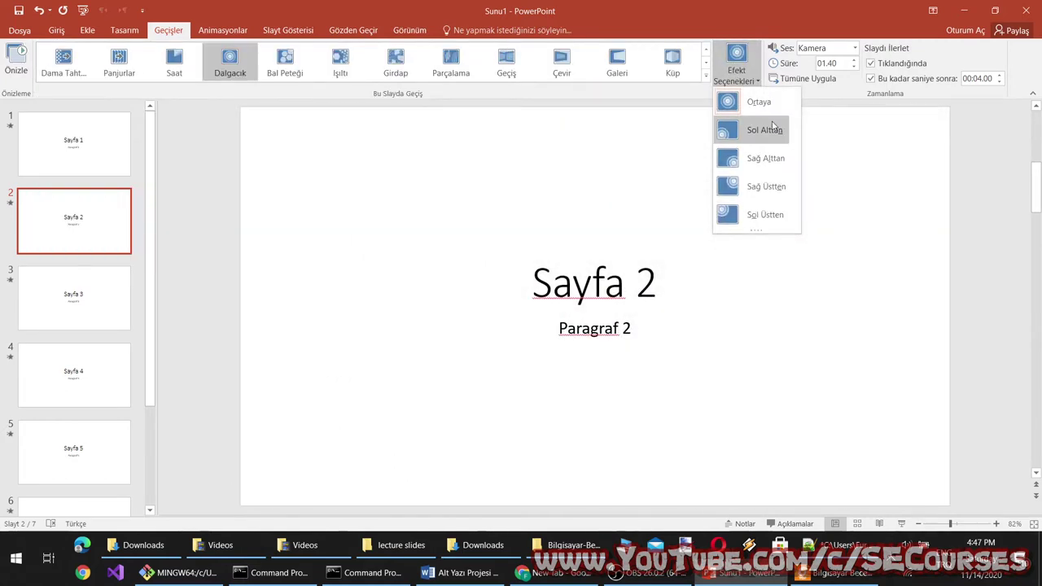
pyautogui.click(764, 130)
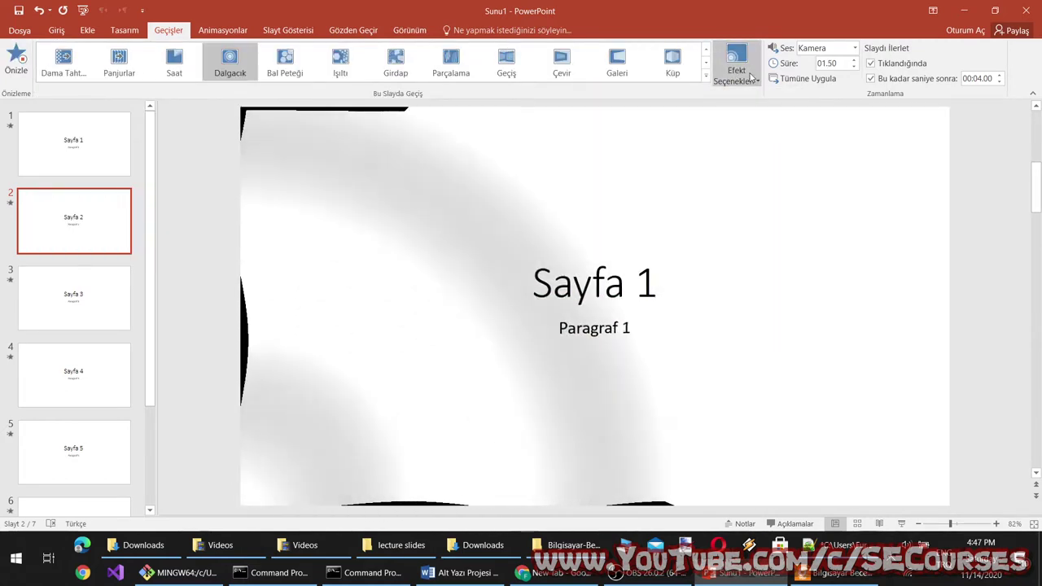
pyautogui.click(751, 75)
pyautogui.click(729, 185)
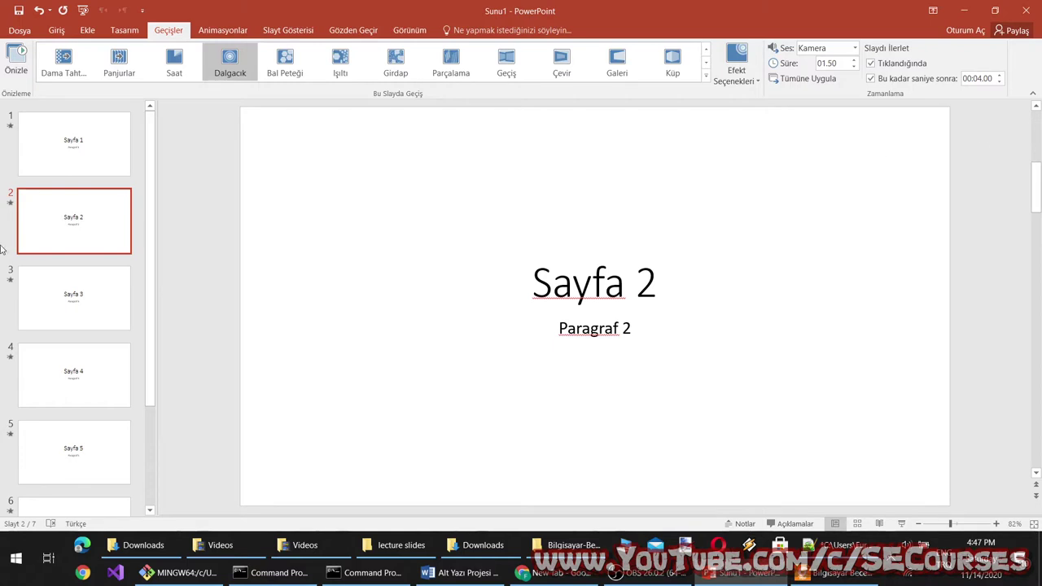
pyautogui.click(23, 71)
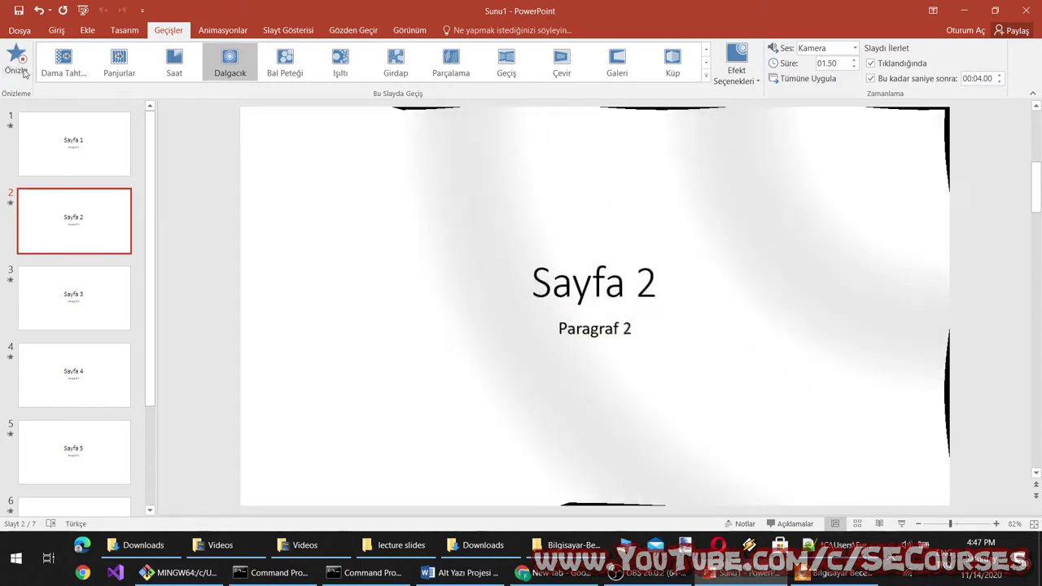
pyautogui.click(17, 70)
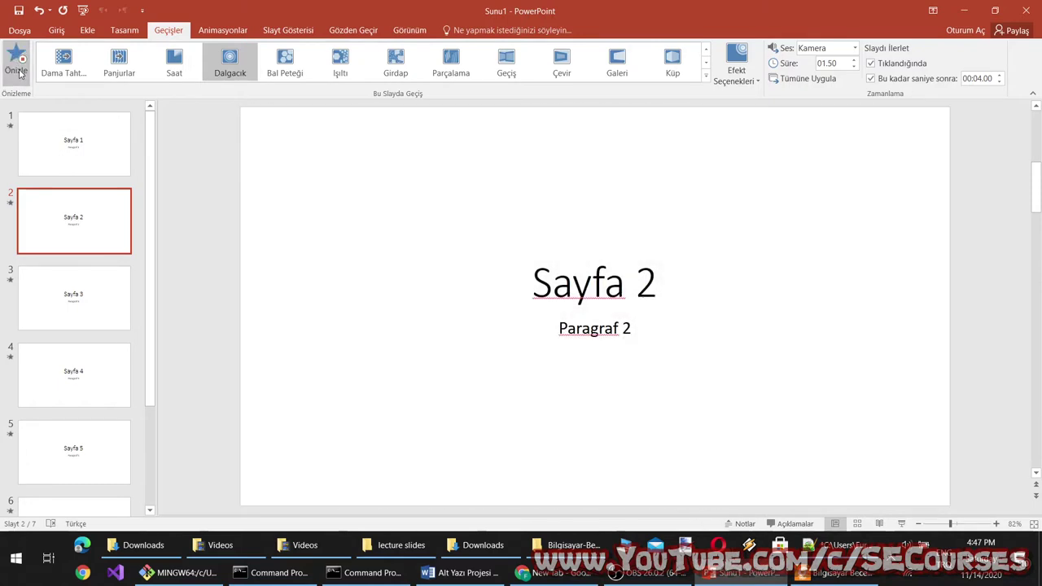
pyautogui.click(853, 49)
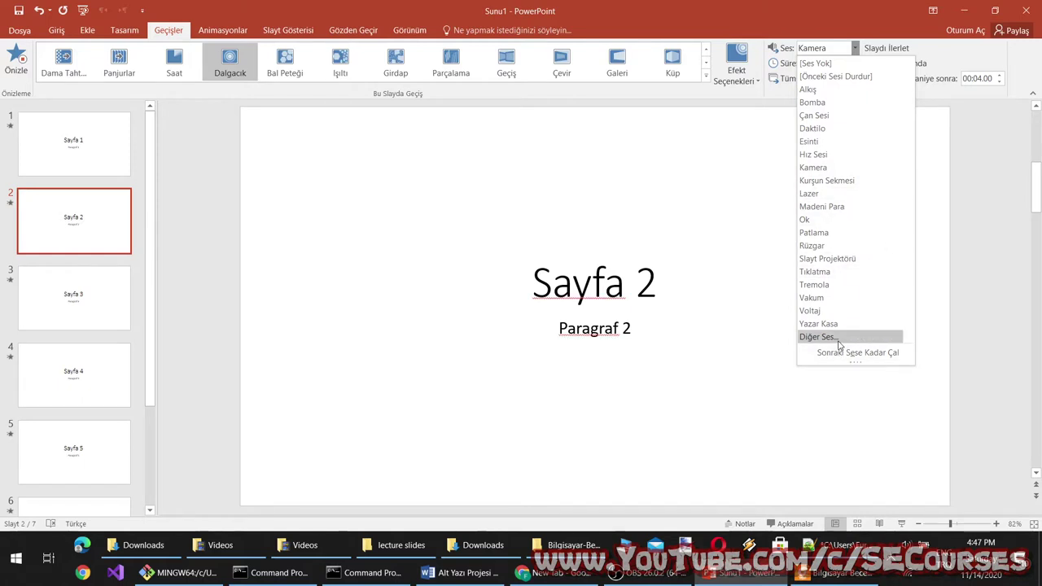
pyautogui.click(837, 337)
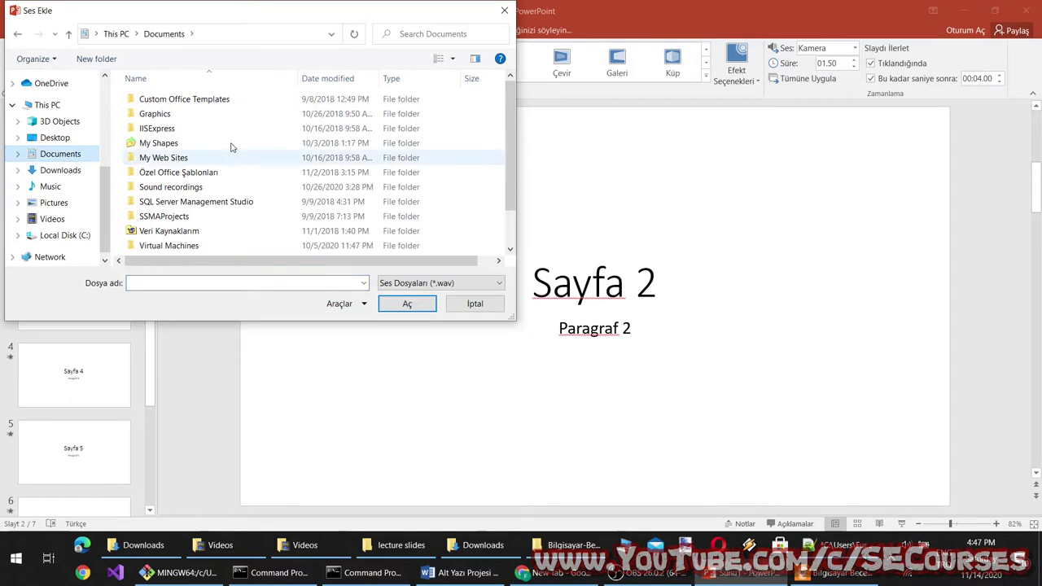
pyautogui.scroll(-1, 269, 167)
pyautogui.click(65, 172)
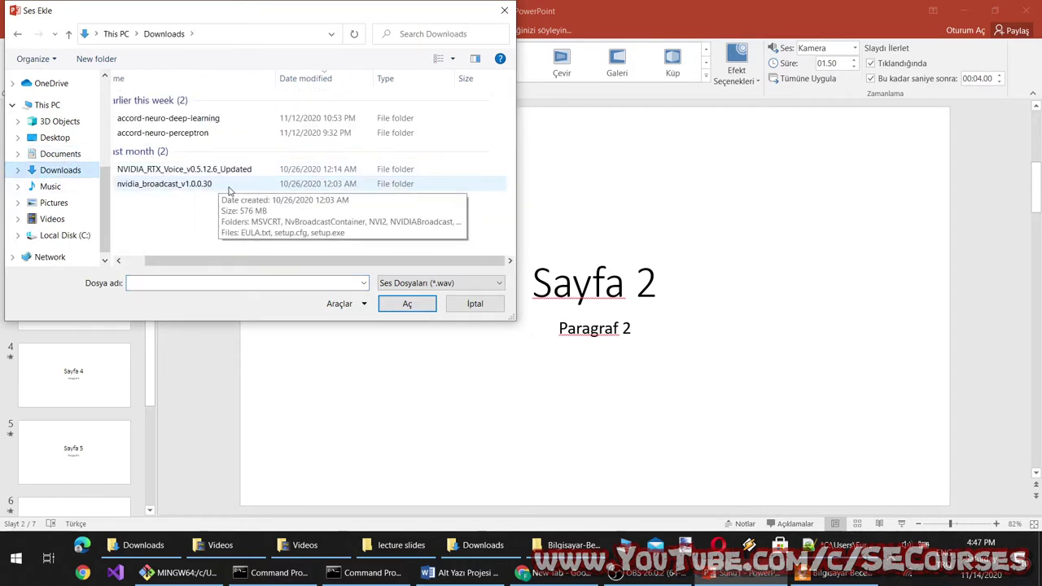
pyautogui.click(54, 219)
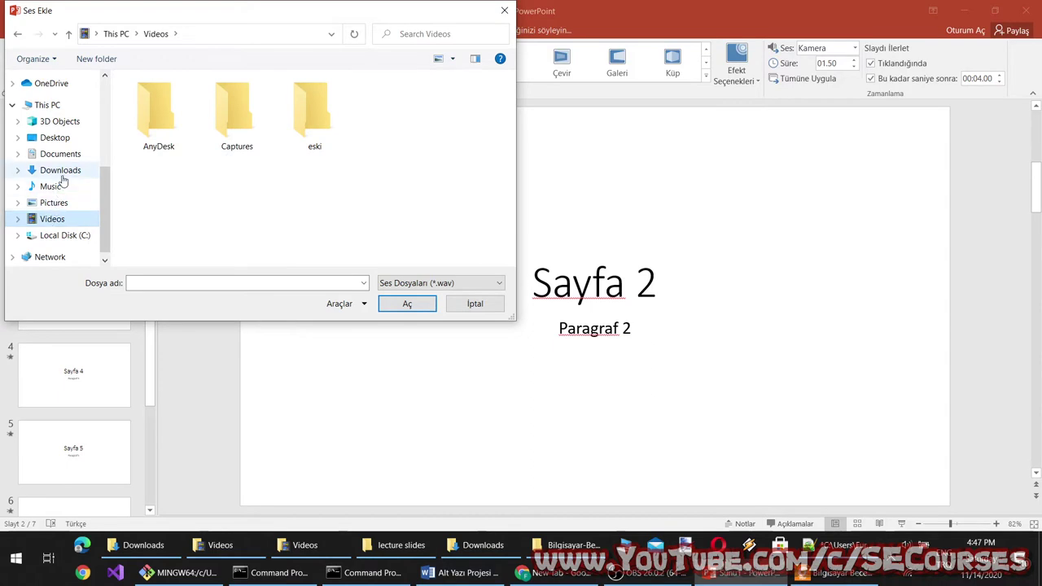
pyautogui.click(60, 170)
pyautogui.click(60, 154)
pyautogui.click(438, 283)
pyautogui.click(436, 290)
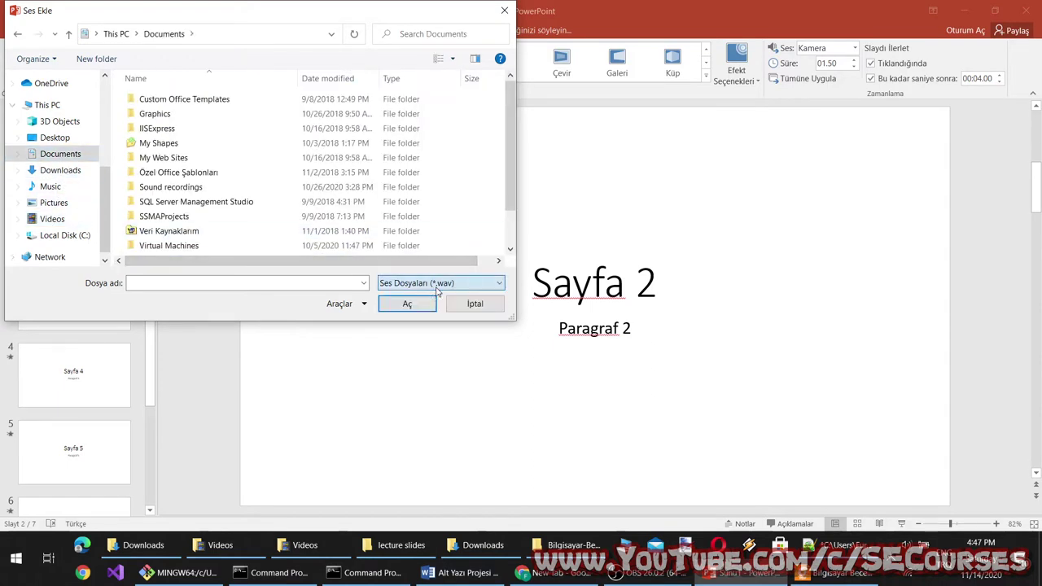
pyautogui.click(474, 305)
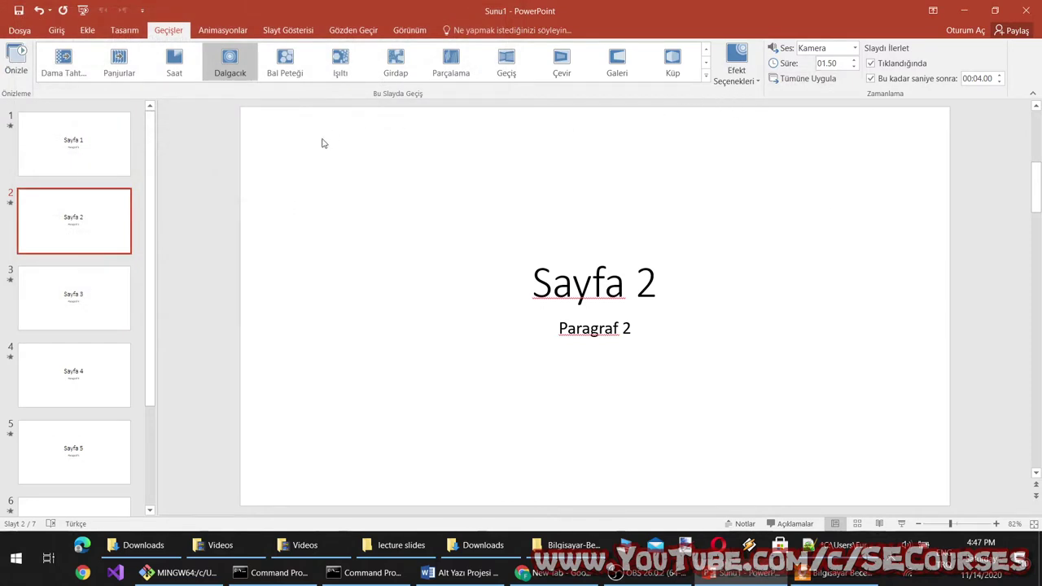
# Step: Give slide 1 the Uçarak transition flying in from inside with the Ok sound
pyautogui.click(122, 63)
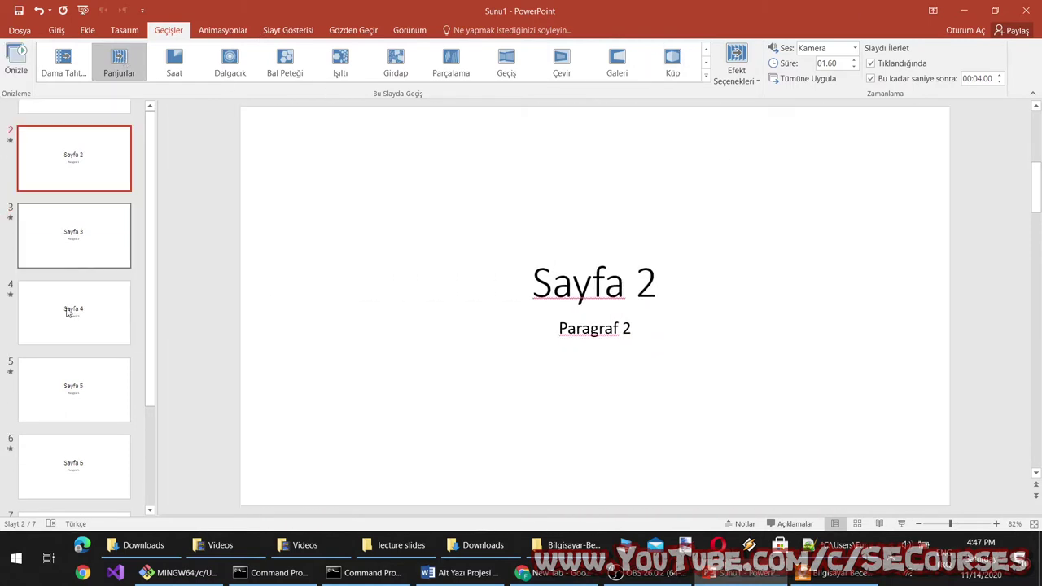
pyautogui.press('Up')
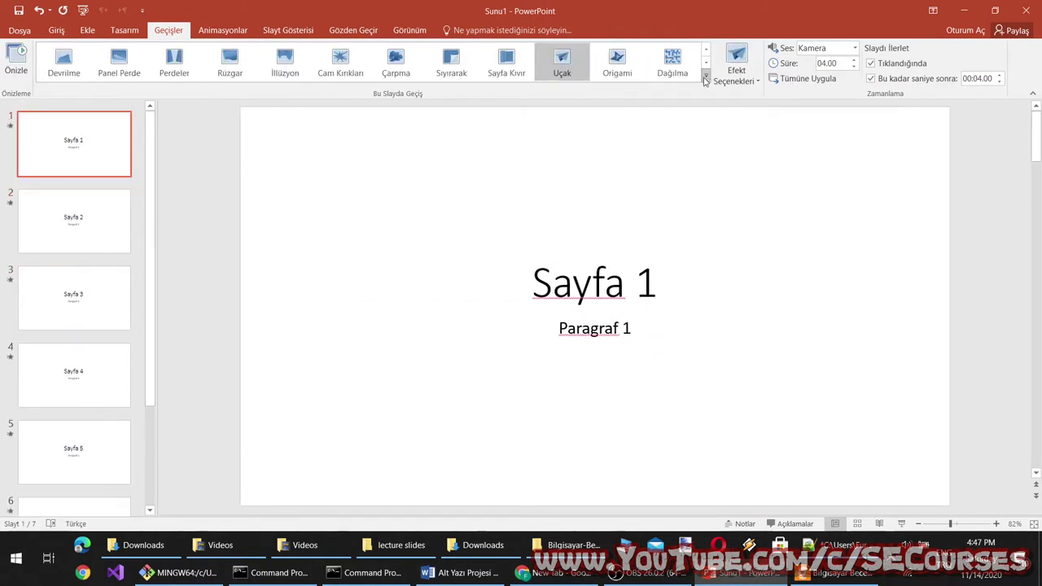
pyautogui.click(705, 79)
pyautogui.click(402, 269)
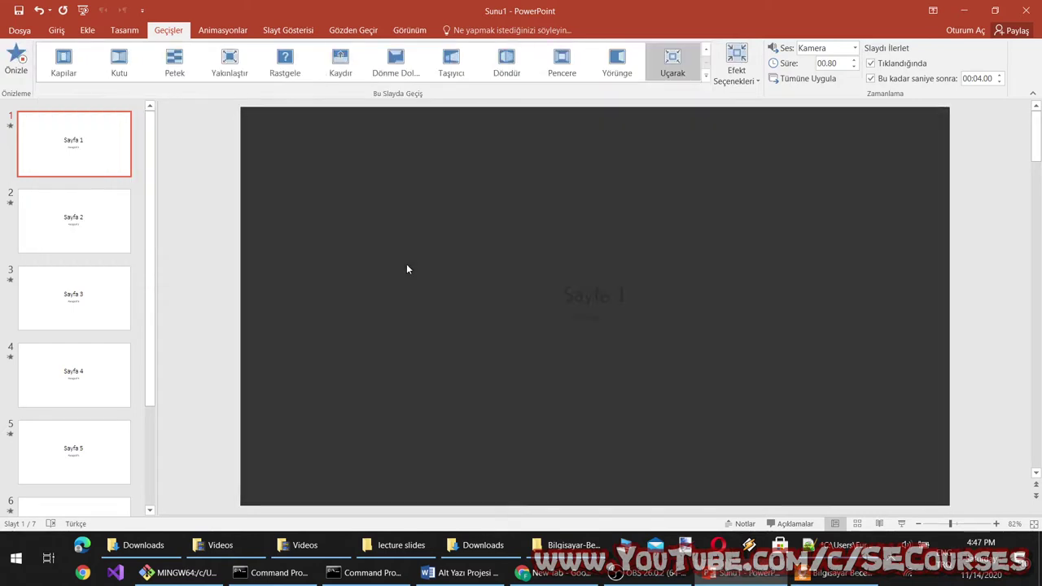
pyautogui.click(737, 71)
pyautogui.click(746, 145)
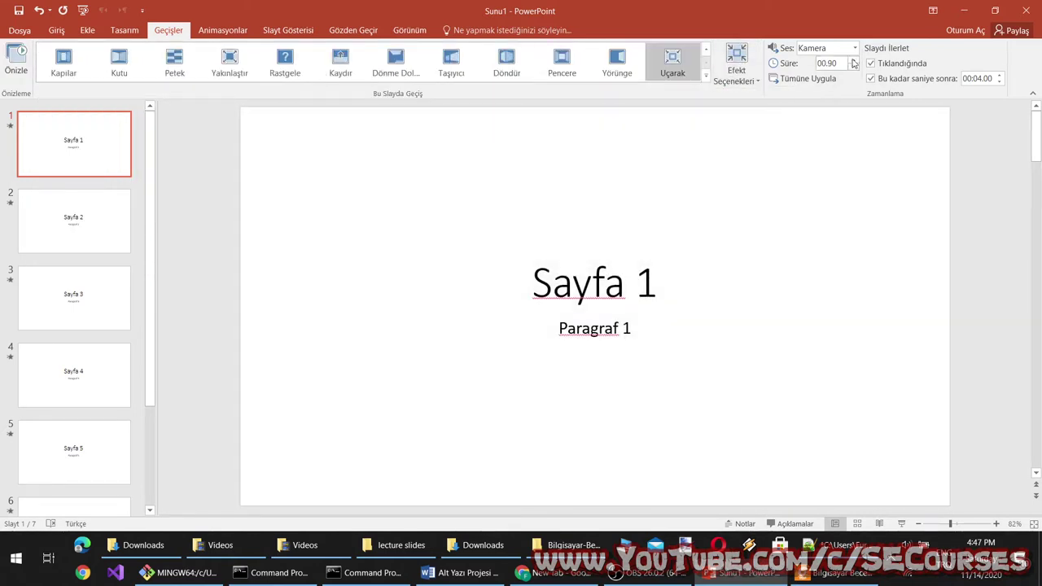
pyautogui.click(855, 48)
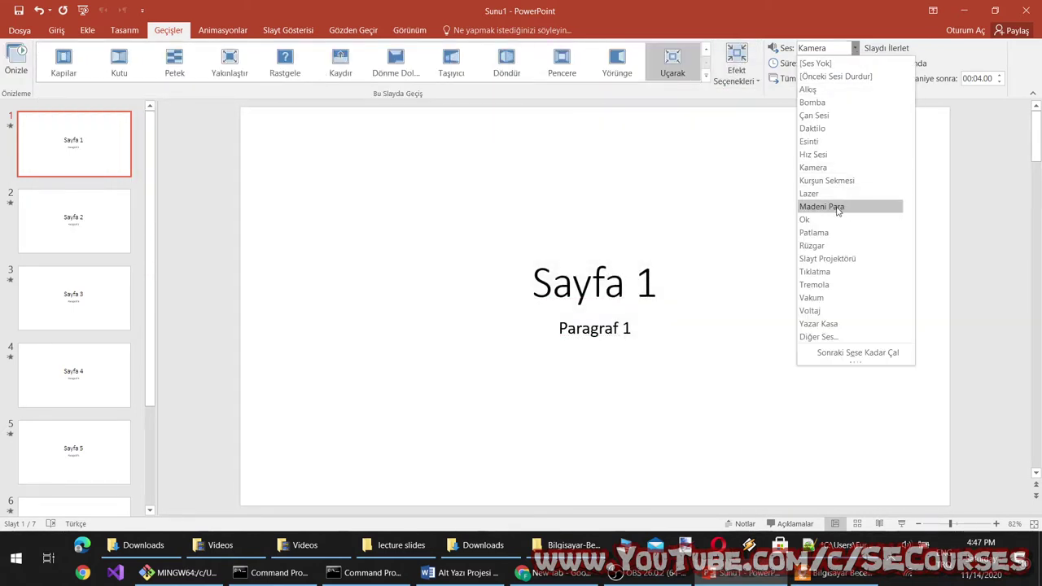
pyautogui.click(806, 219)
pyautogui.click(737, 72)
pyautogui.click(753, 113)
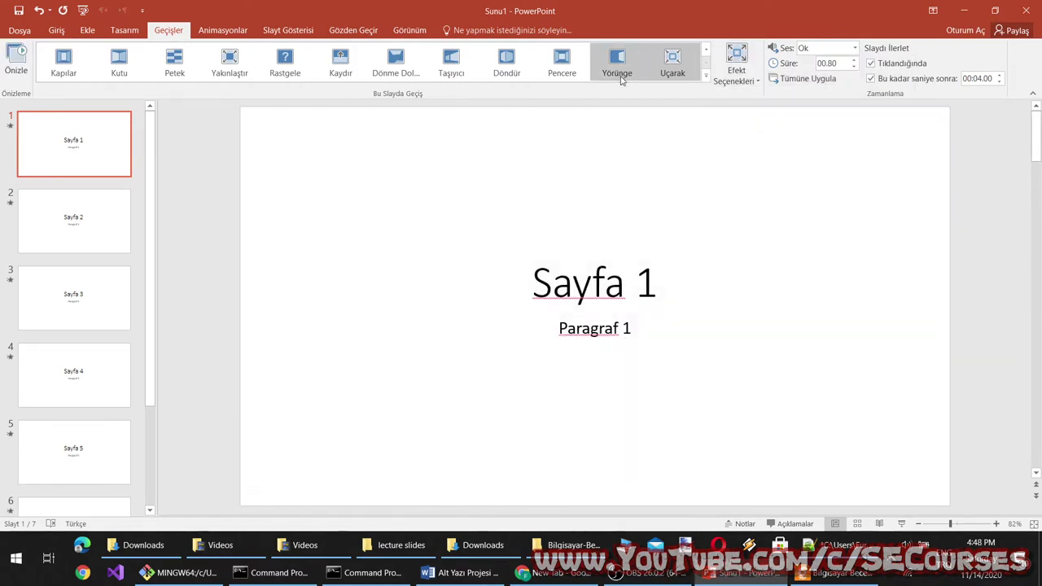
# Step: Try Yörünge, Pencere, Döndür and Kaydır on slide 1, settling on Petek
pyautogui.click(619, 69)
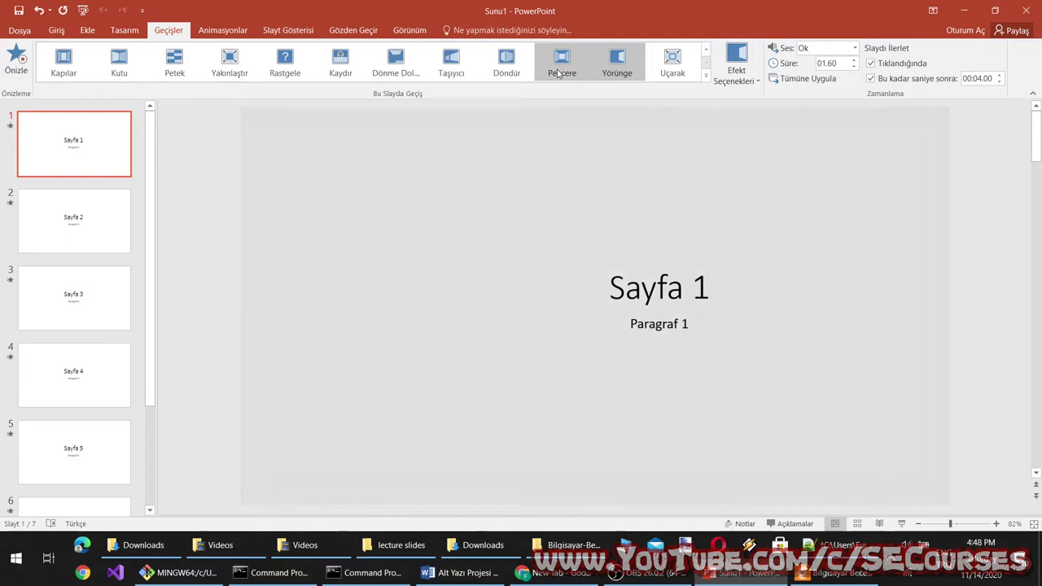
pyautogui.click(559, 71)
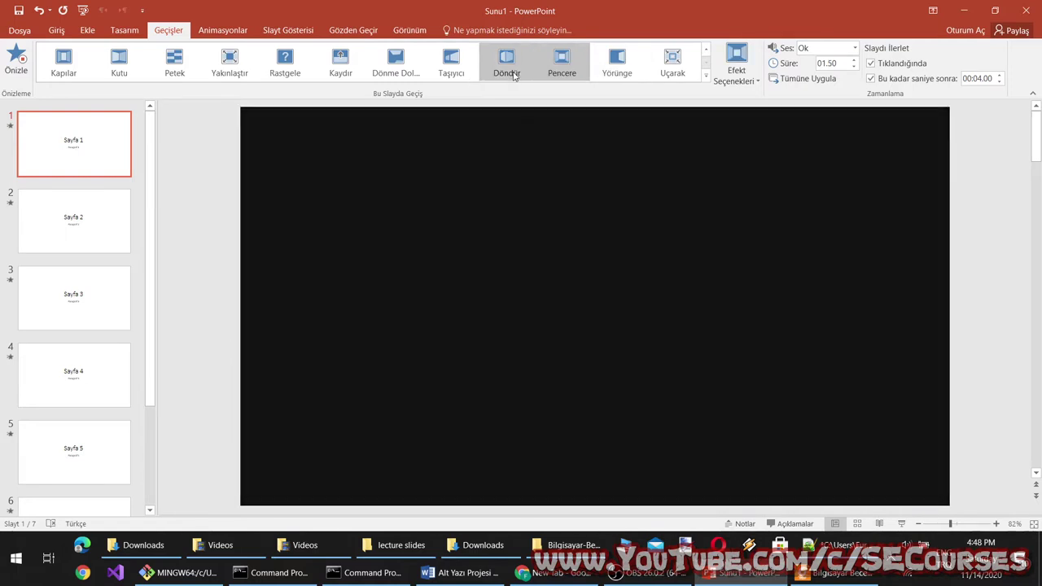
pyautogui.click(507, 69)
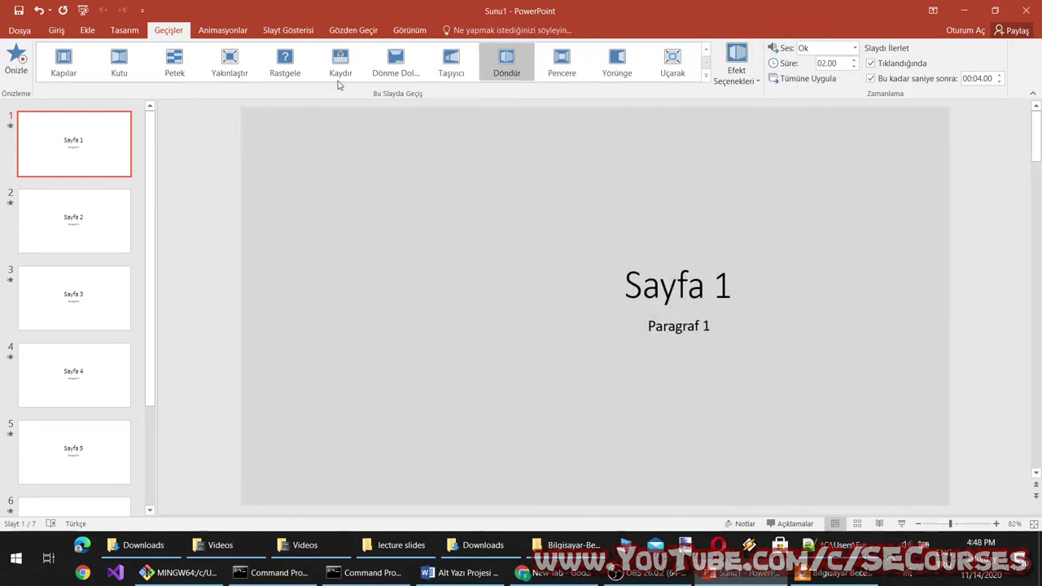
pyautogui.click(340, 72)
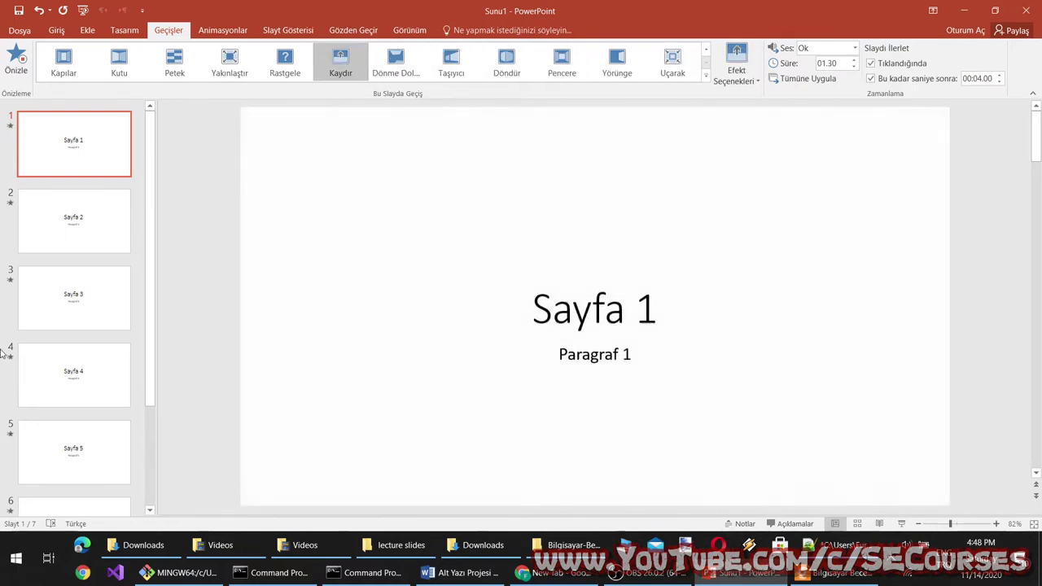
pyautogui.click(176, 73)
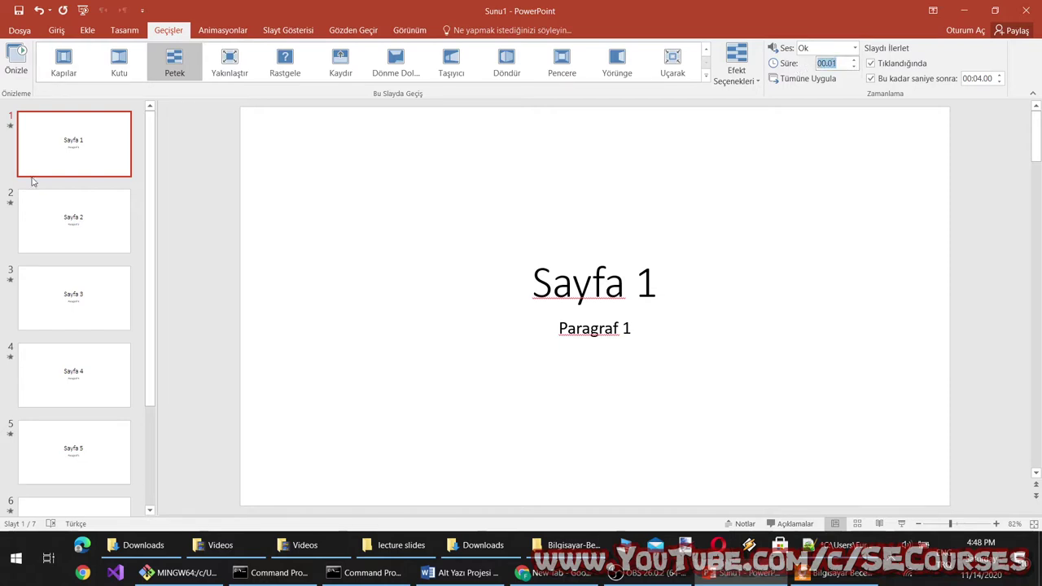
# Step: Step through slides 2, 3 and 4
pyautogui.click(57, 232)
pyautogui.click(45, 301)
pyautogui.click(53, 381)
# Step: On slide 5, try Perdeler and Küp, then choose the Galeri transition
pyautogui.click(31, 454)
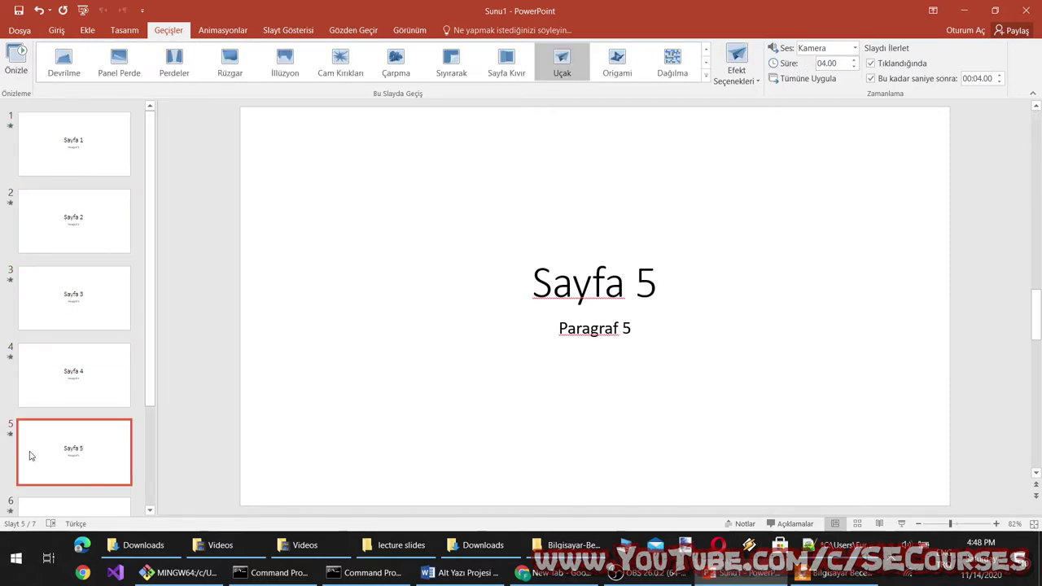
pyautogui.click(451, 63)
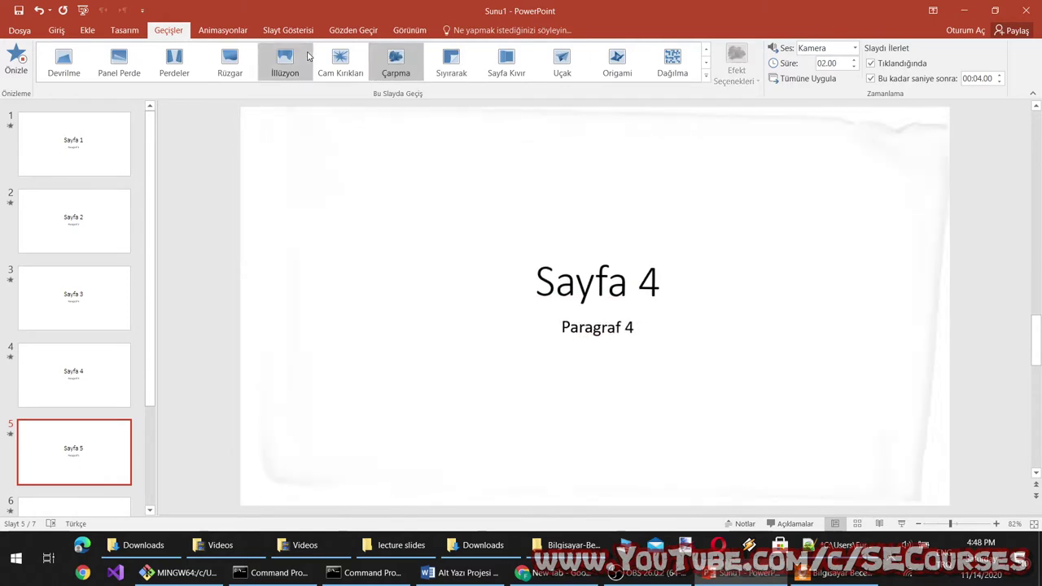
pyautogui.click(174, 61)
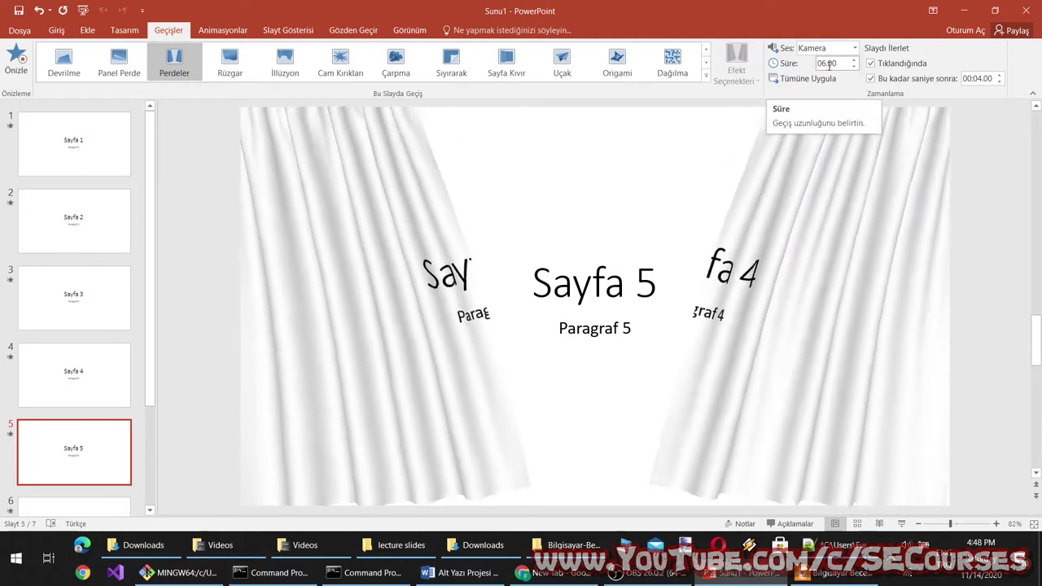
pyautogui.click(706, 79)
pyautogui.click(680, 166)
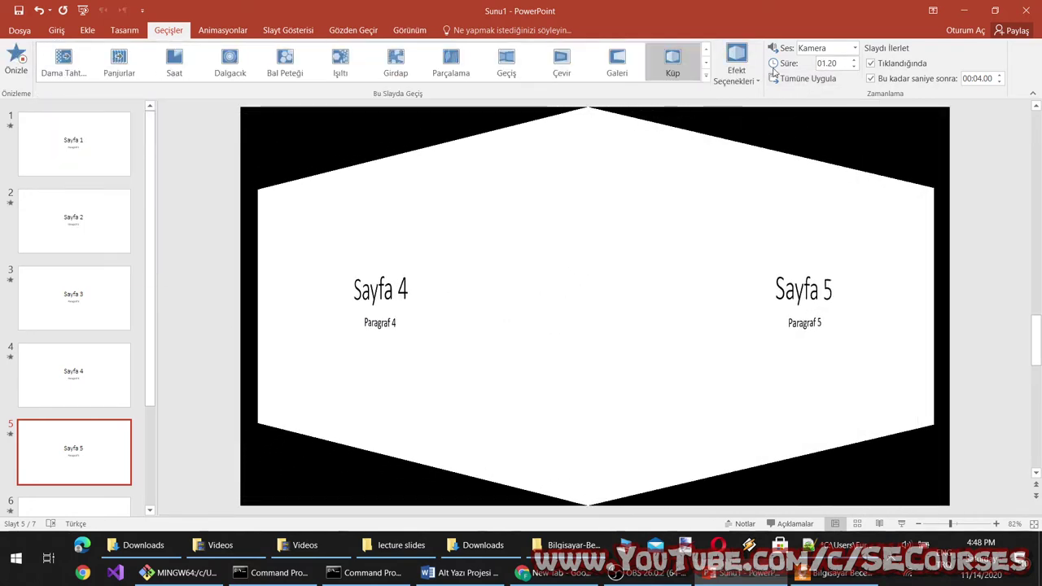
pyautogui.click(706, 79)
pyautogui.click(637, 171)
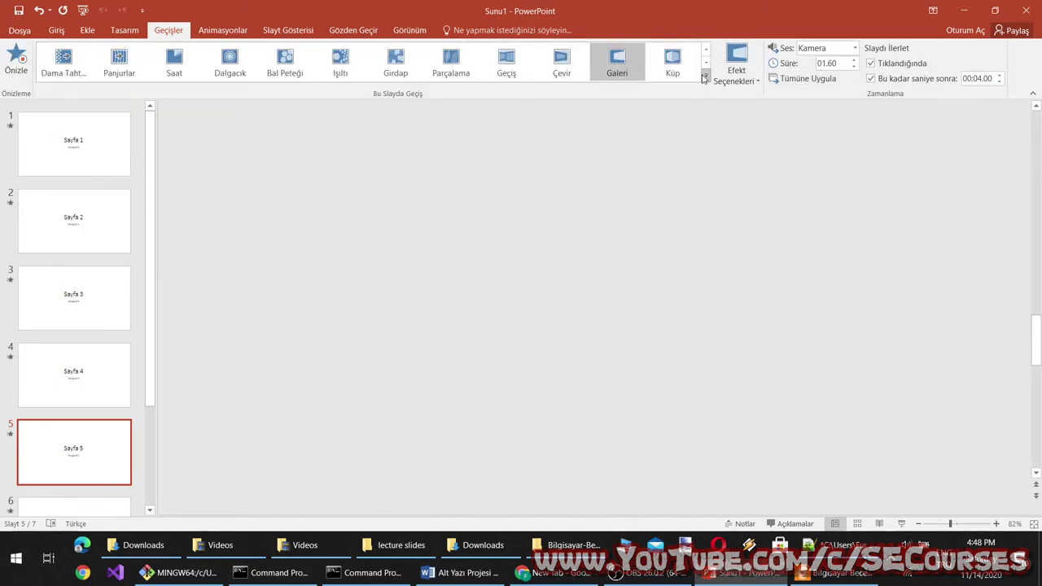
# Step: Set slide 5's transition sound to Rüzgar, then go to slides 1 and 2
pyautogui.click(706, 76)
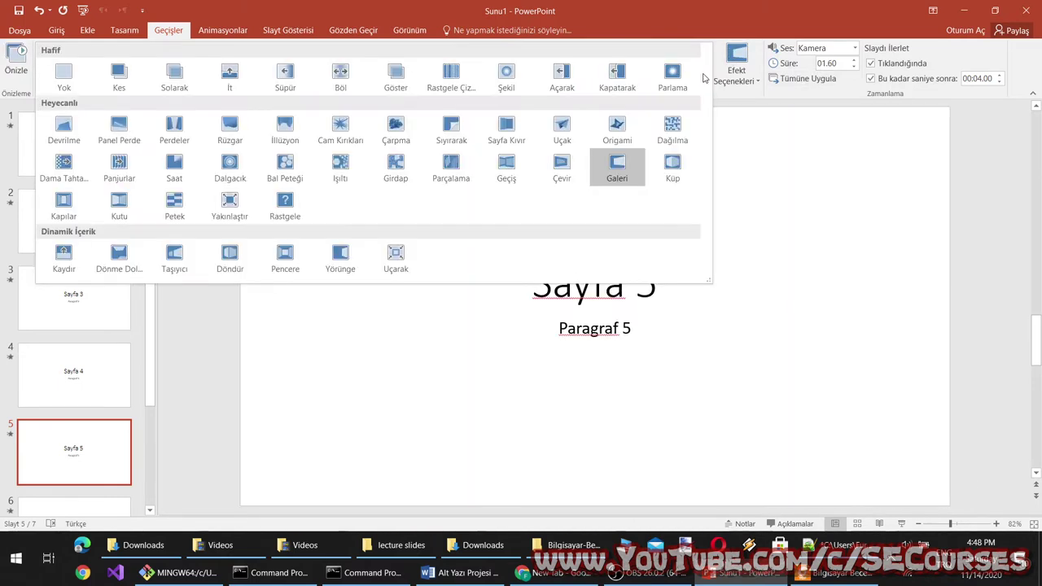
pyautogui.click(854, 49)
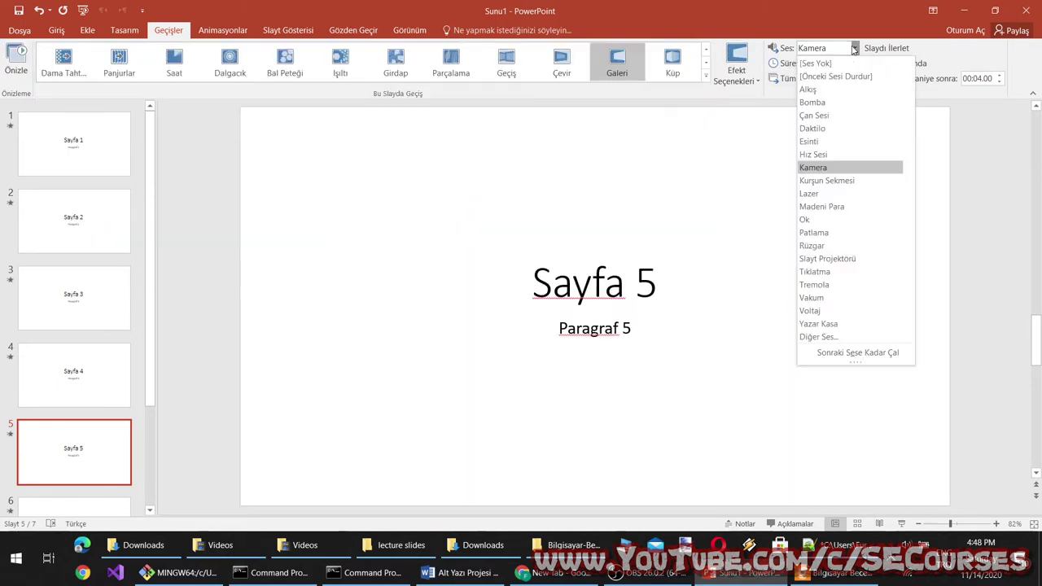
pyautogui.click(832, 245)
pyautogui.click(32, 173)
pyautogui.click(86, 247)
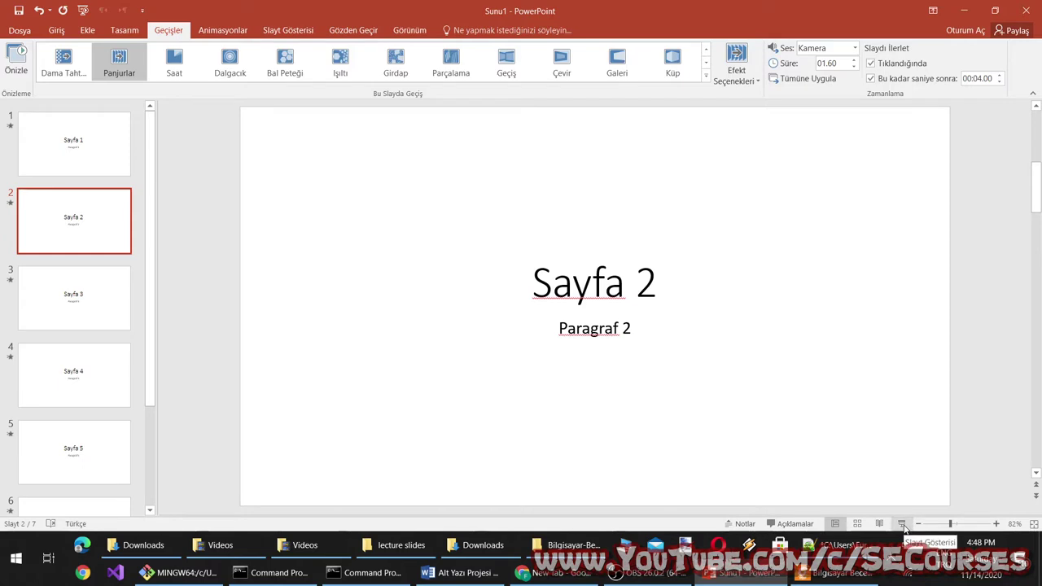
# Step: Play the slide show from slide 2, advance twice to Sayfa 4, then exit
pyautogui.click(902, 525)
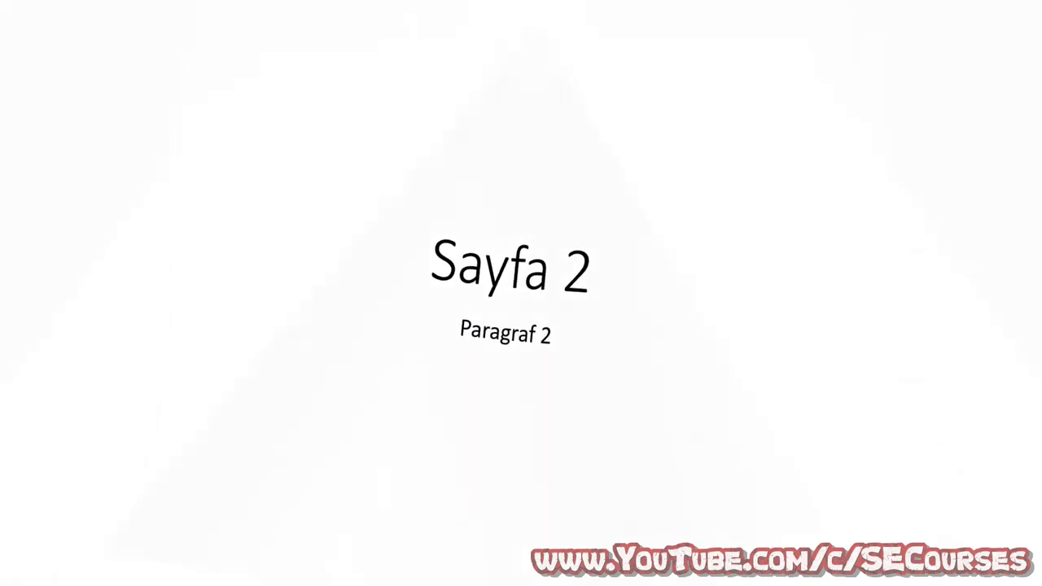
pyautogui.press('Right')
pyautogui.press('Right')
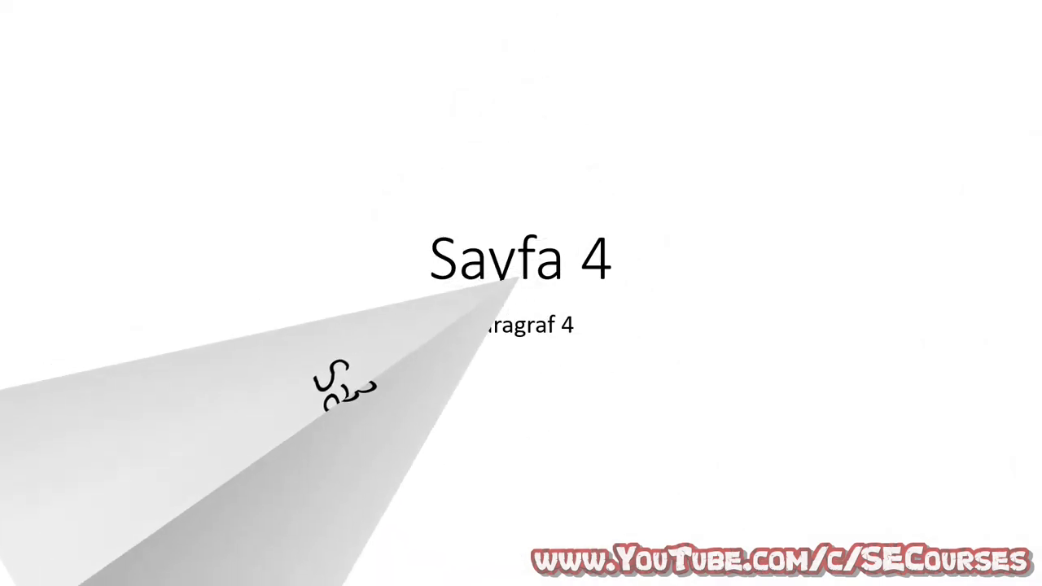
pyautogui.press('Right')
pyautogui.press('Escape')
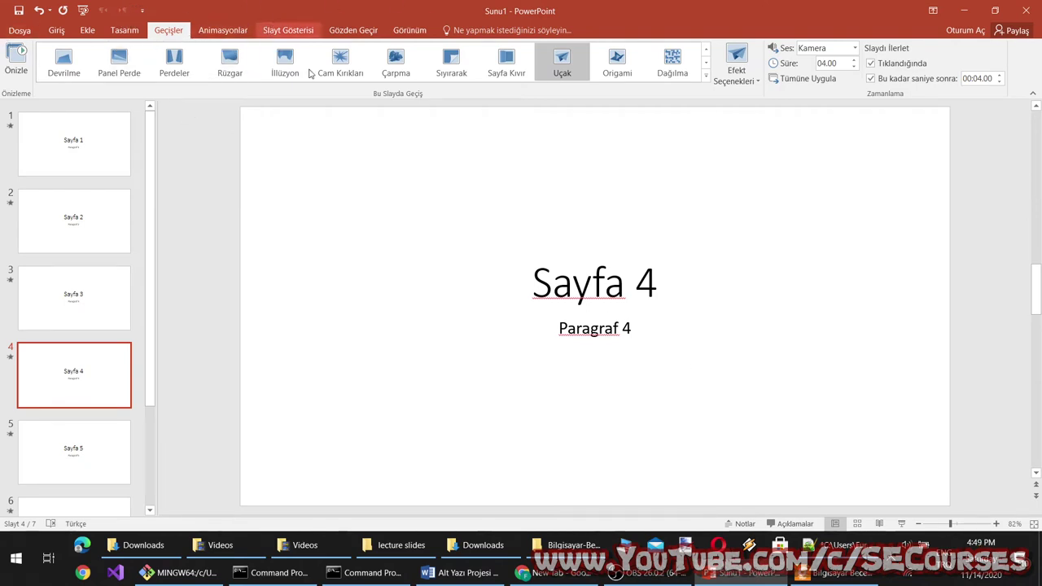
# Step: Apply the Işıltı shimmer transition to slide 4, then bring up the Tasarım themes
pyautogui.click(707, 77)
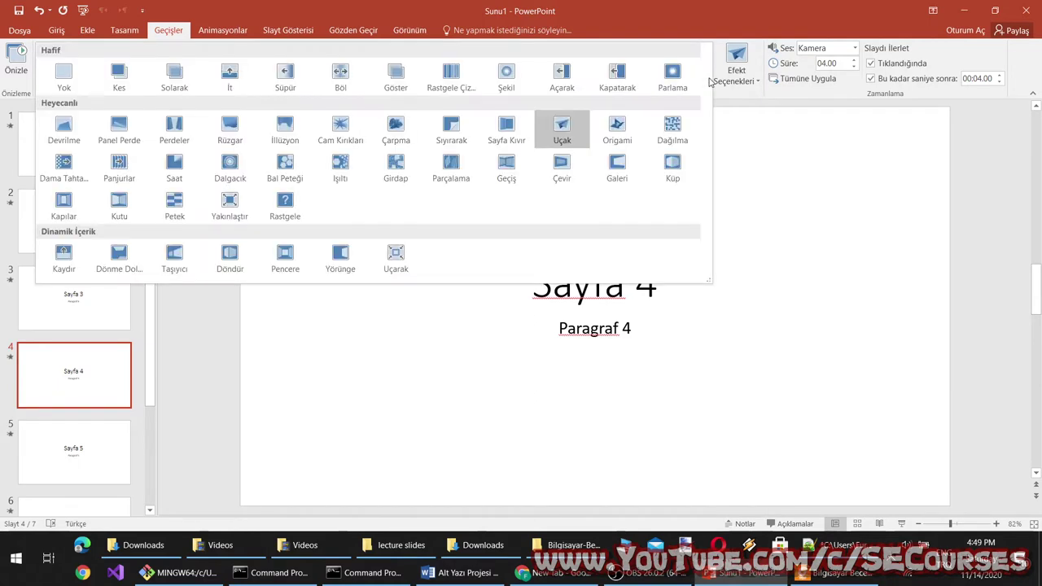
pyautogui.click(340, 167)
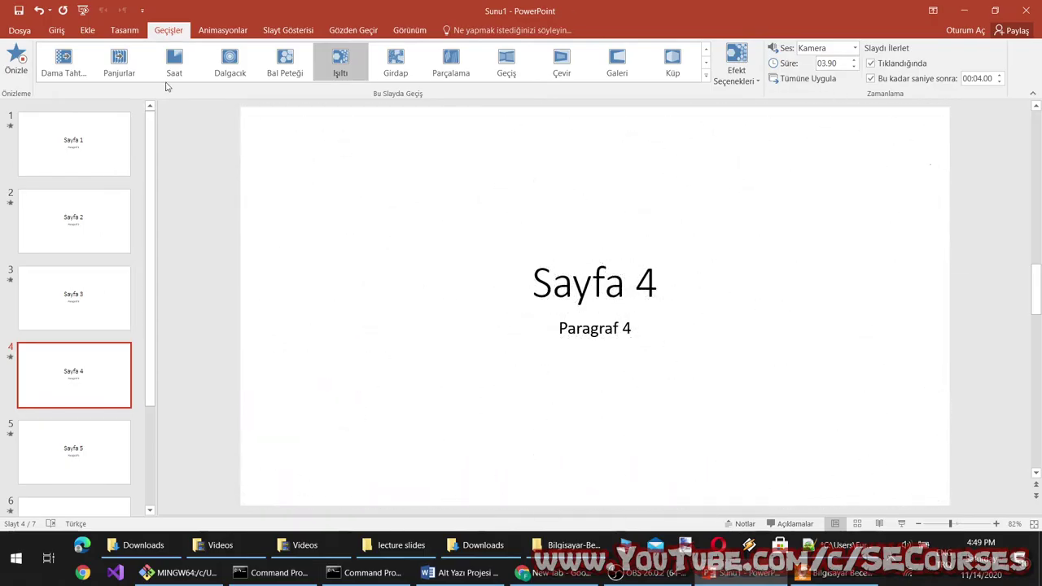
pyautogui.click(124, 30)
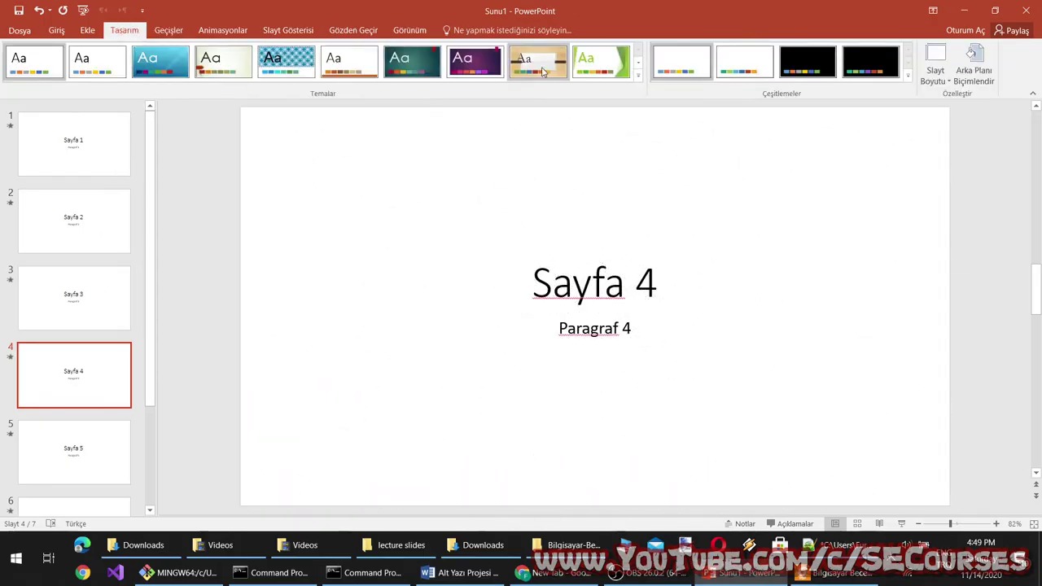
# Step: Try the green theme, apply the dark textured theme to all slides, reselect slide 1
pyautogui.click(617, 71)
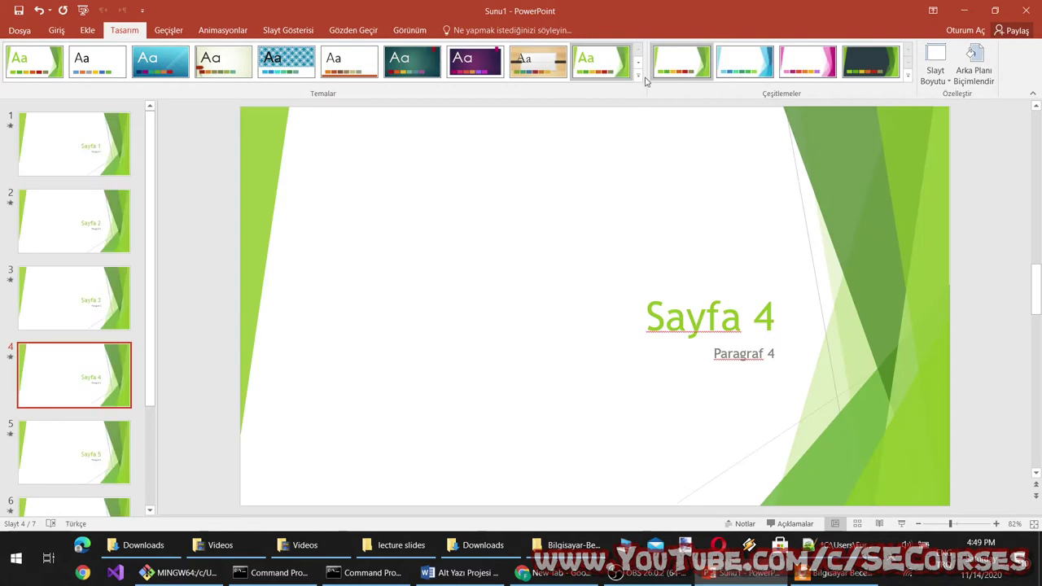
pyautogui.click(641, 76)
pyautogui.click(609, 130)
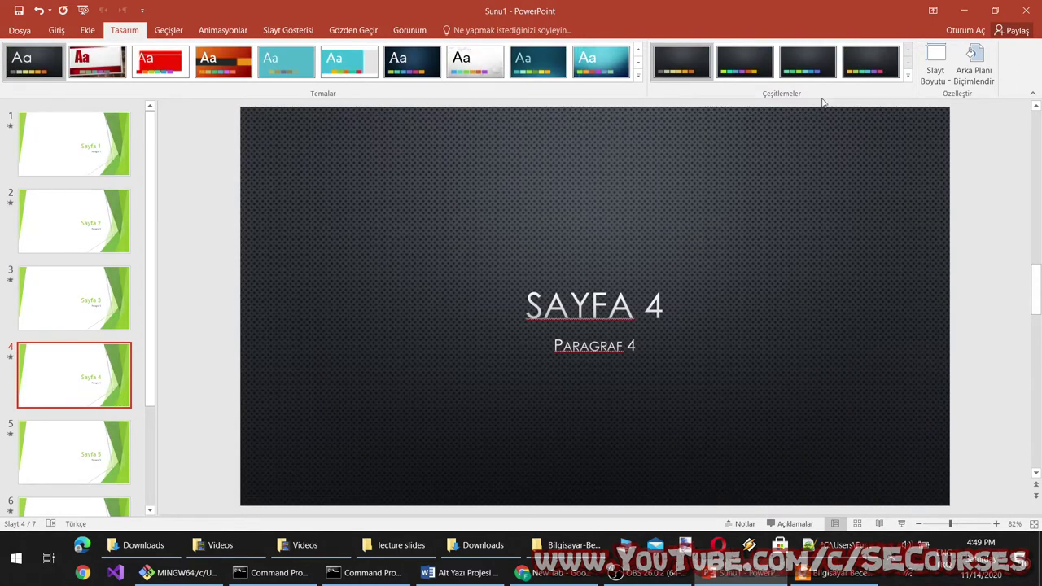
pyautogui.click(88, 142)
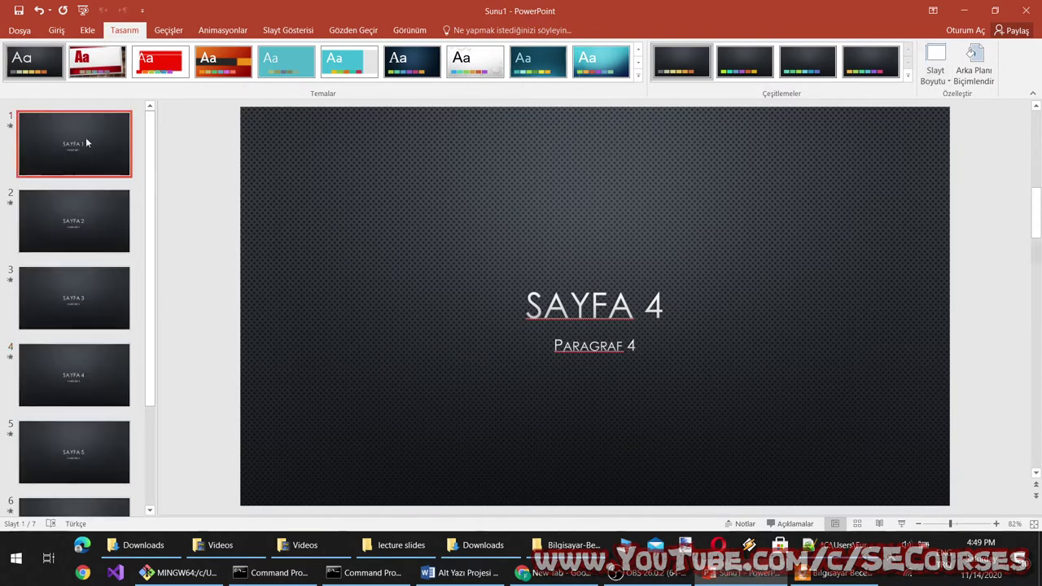
pyautogui.click(163, 31)
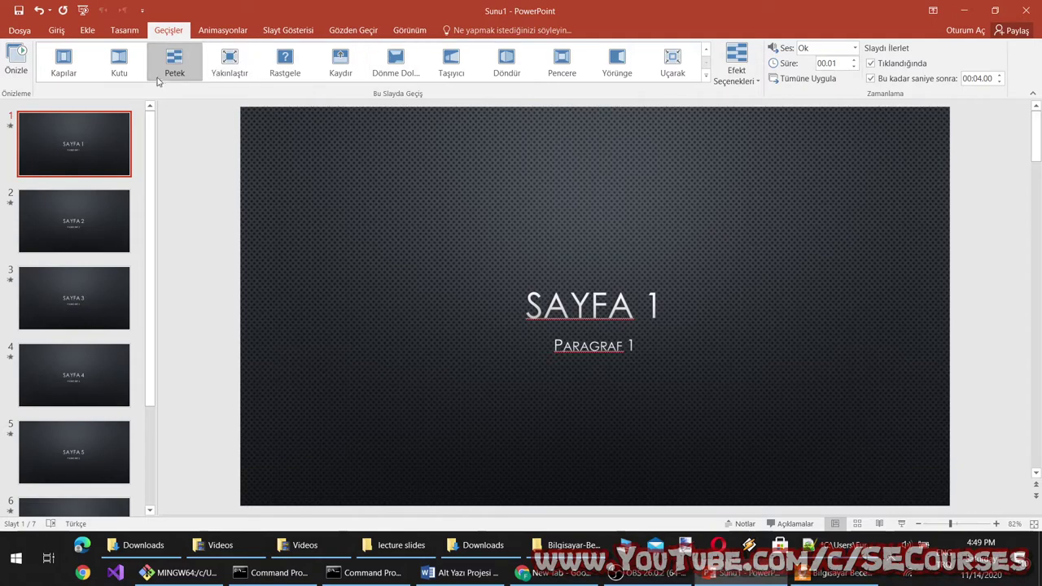
# Step: Try Yakınlaştır, Petek, Kaydır, Dönme Dolap, Kutu and others on slide 1, settling on Kapılar
pyautogui.click(229, 64)
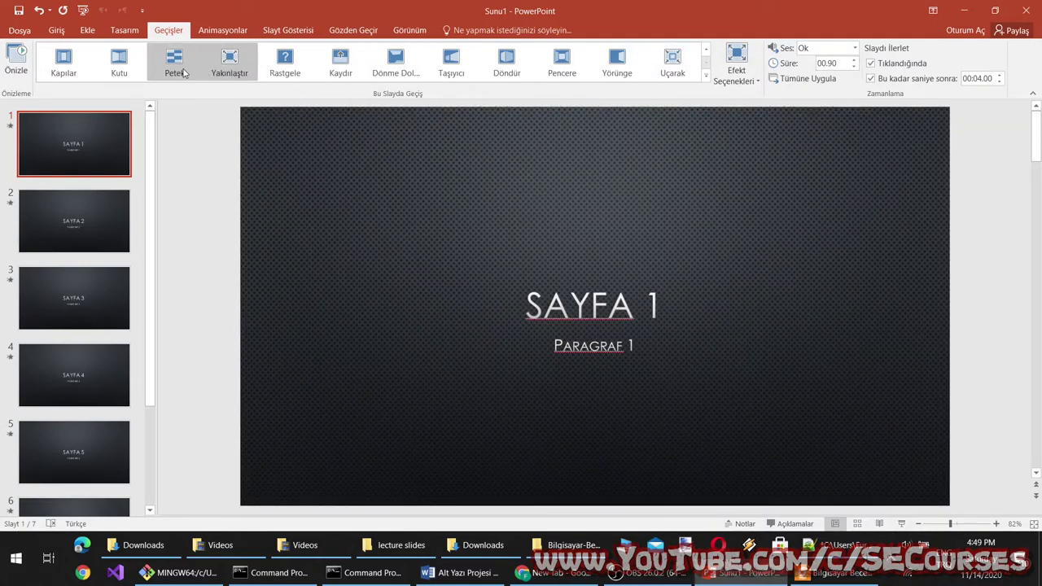
pyautogui.click(179, 70)
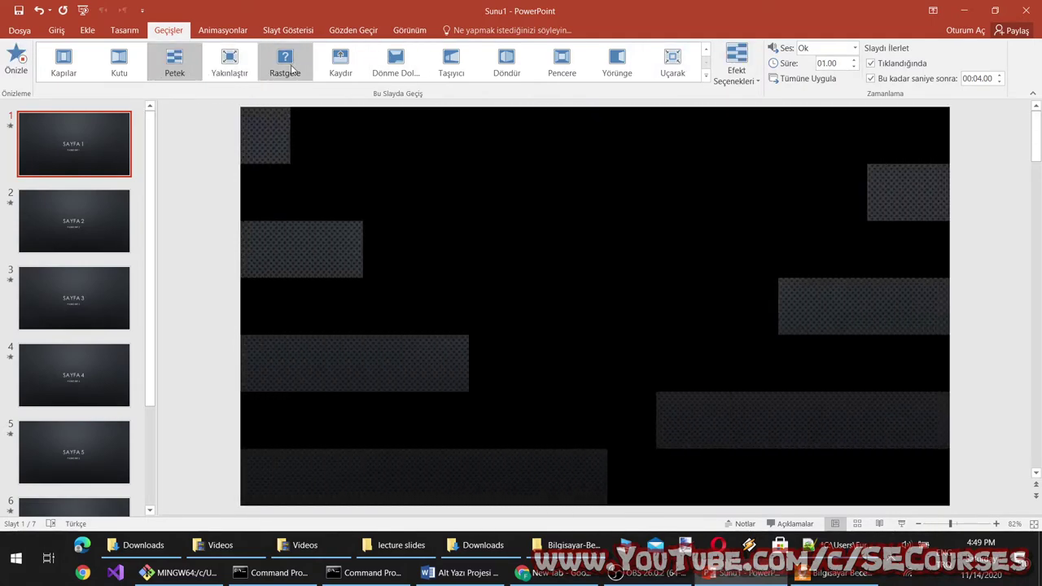
pyautogui.click(341, 64)
pyautogui.click(395, 63)
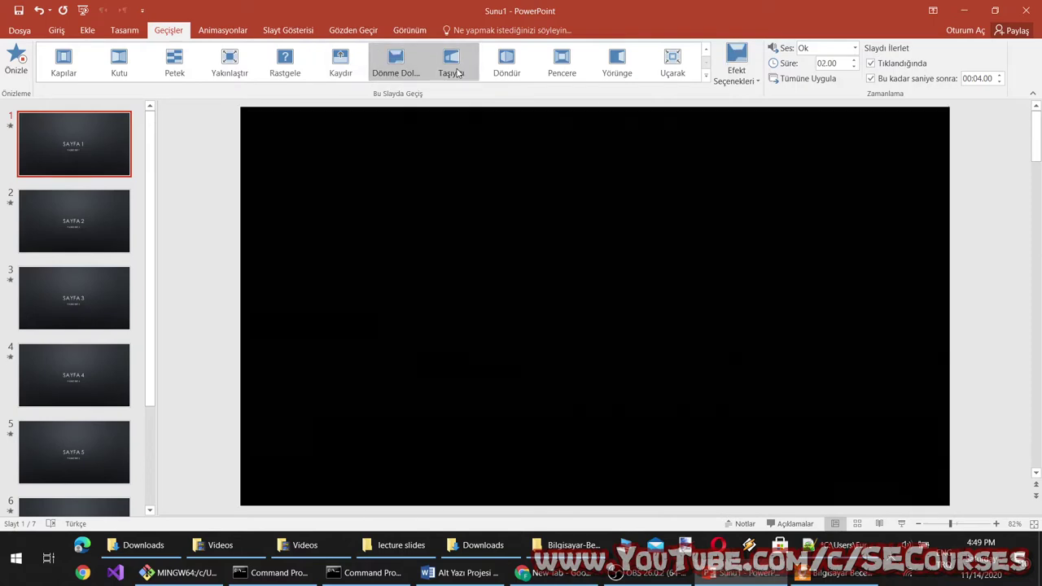
pyautogui.click(456, 70)
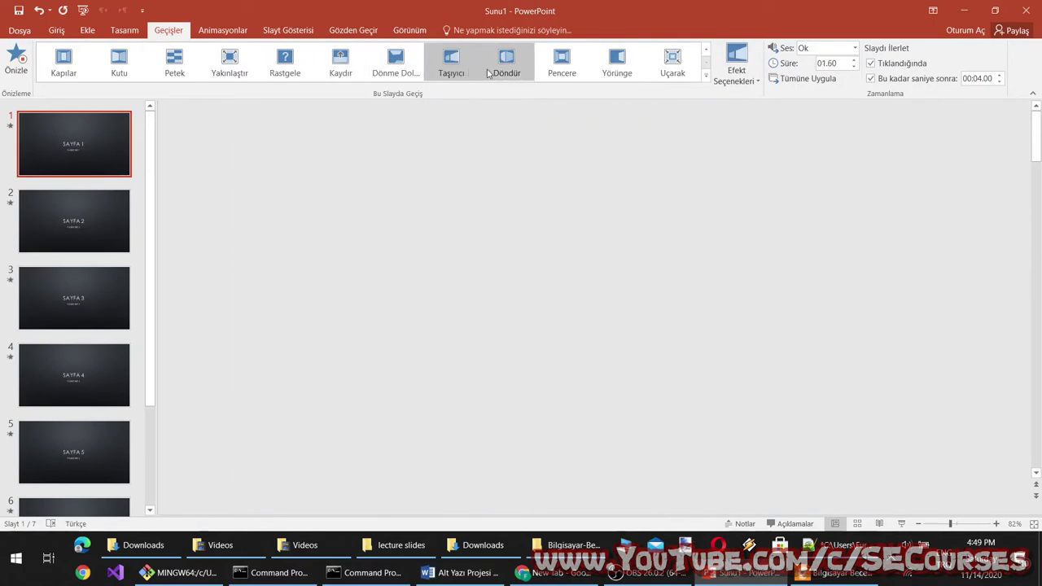
pyautogui.click(501, 69)
pyautogui.click(566, 69)
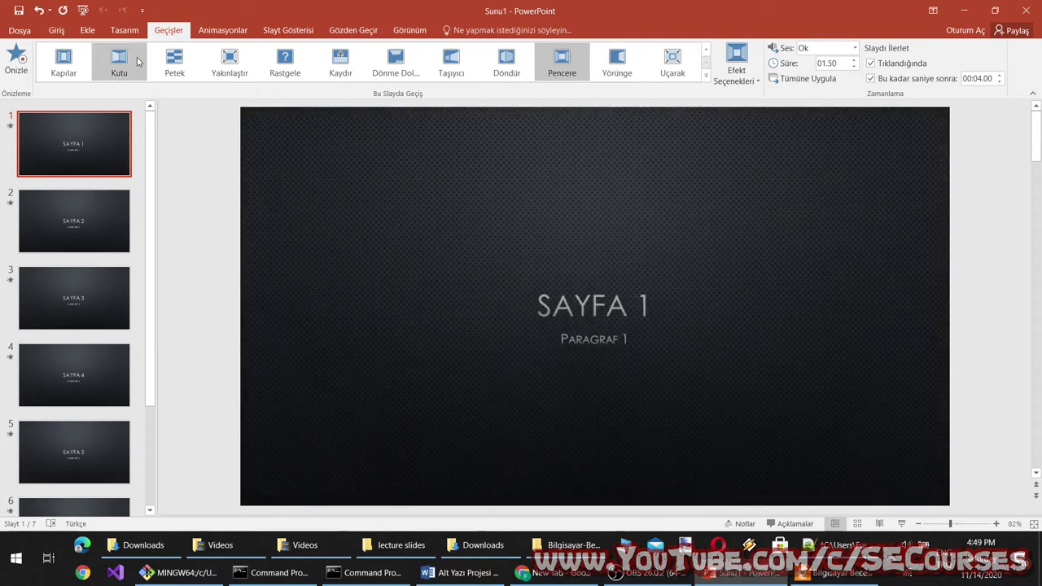
pyautogui.click(119, 65)
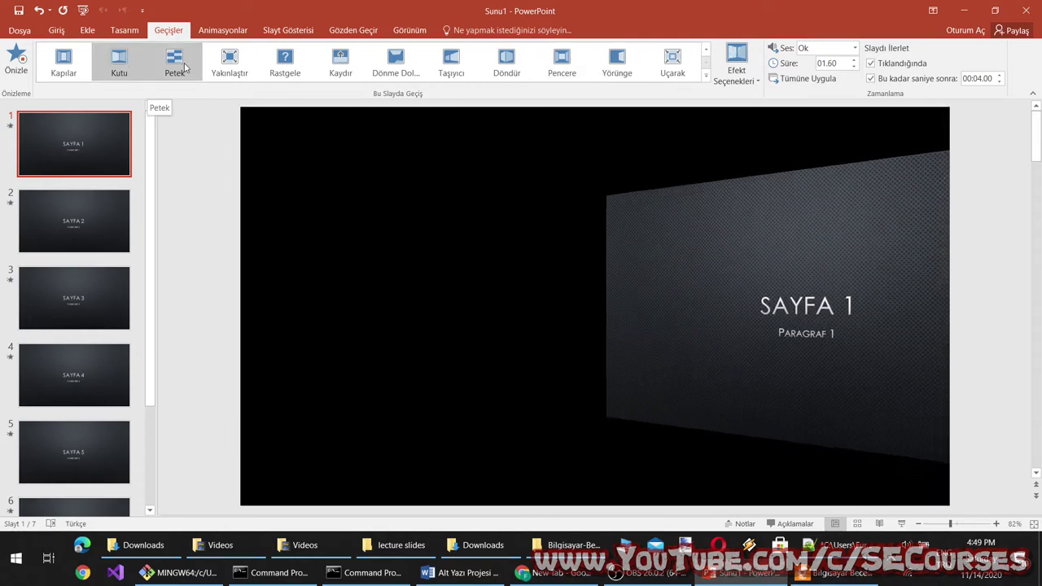
pyautogui.click(174, 66)
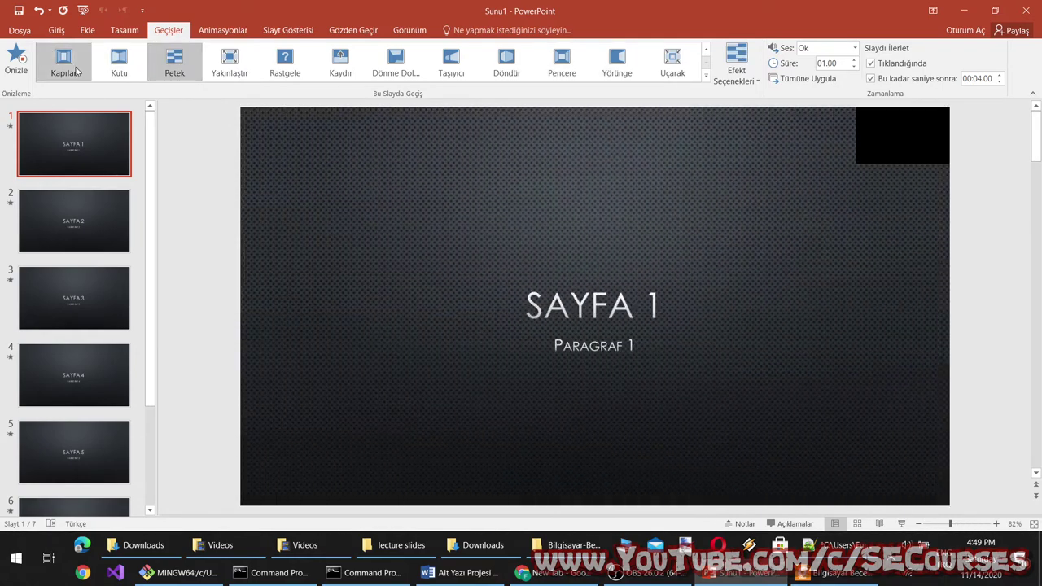
pyautogui.click(76, 72)
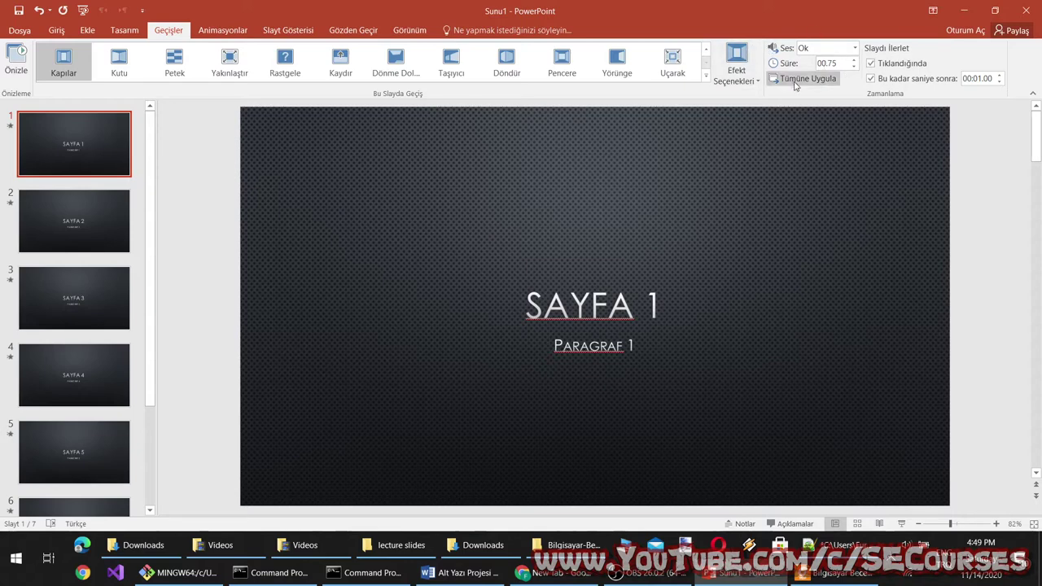
# Step: Briefly run the slide show from slide 1, then click through slides 1–3 back to slide 1
pyautogui.click(82, 10)
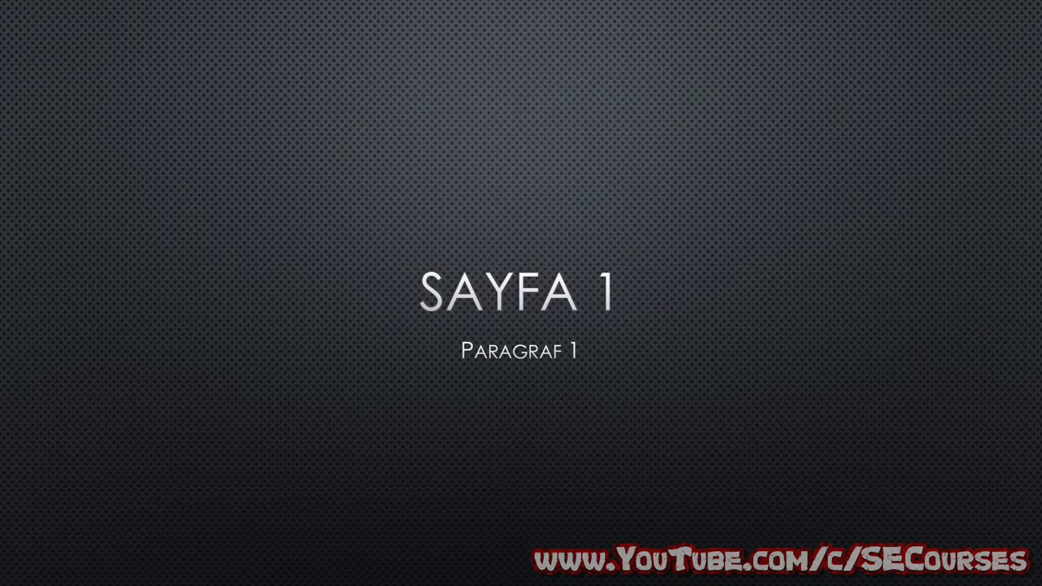
pyautogui.press('Right')
pyautogui.press('Escape')
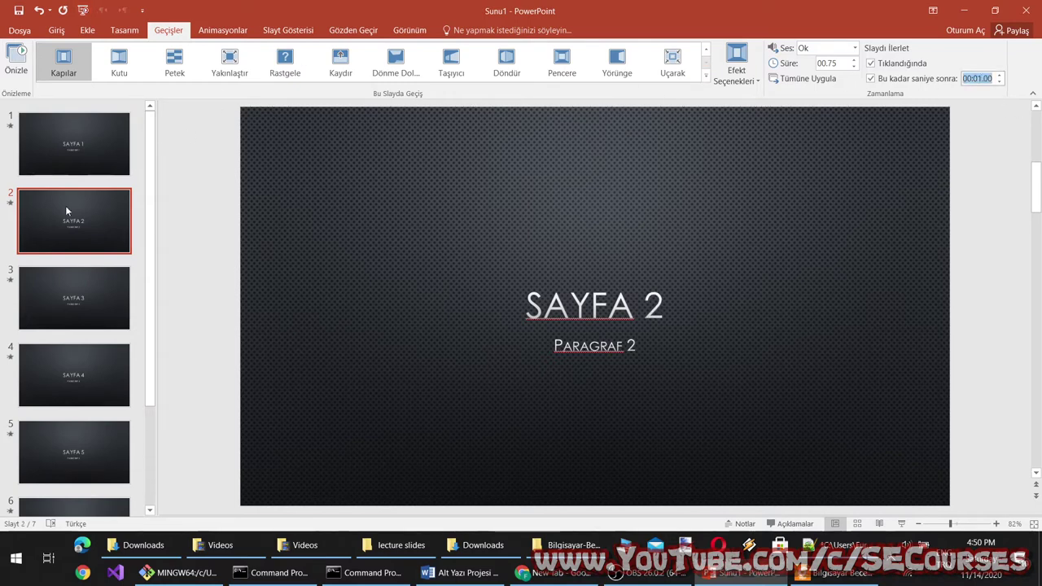
pyautogui.click(70, 168)
pyautogui.click(78, 224)
pyautogui.click(85, 272)
pyautogui.click(87, 167)
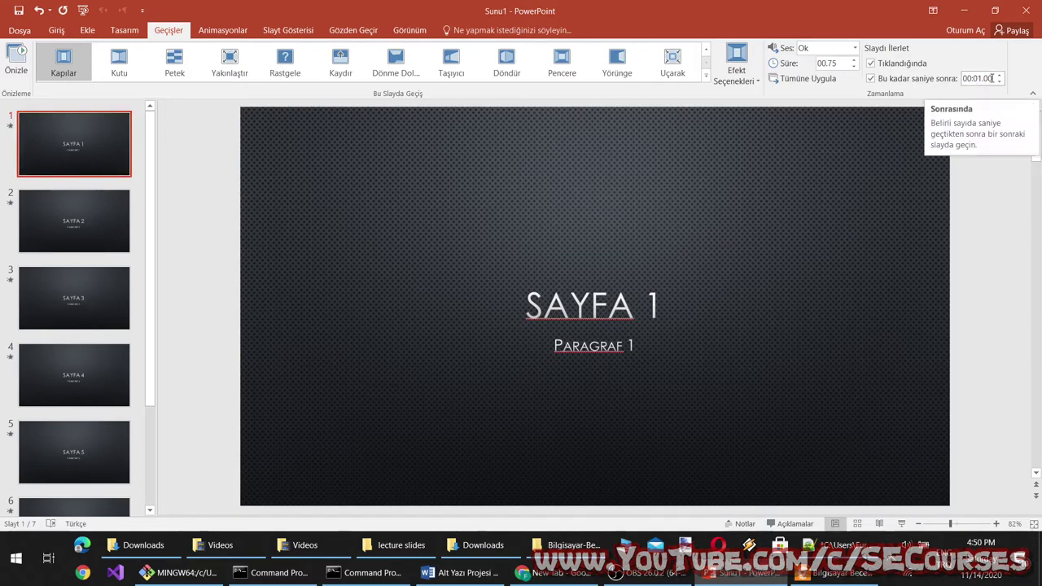
# Step: Set auto-advance to 00:00.00 and play the whole slideshow through to the end
pyautogui.doubleClick(978, 78)
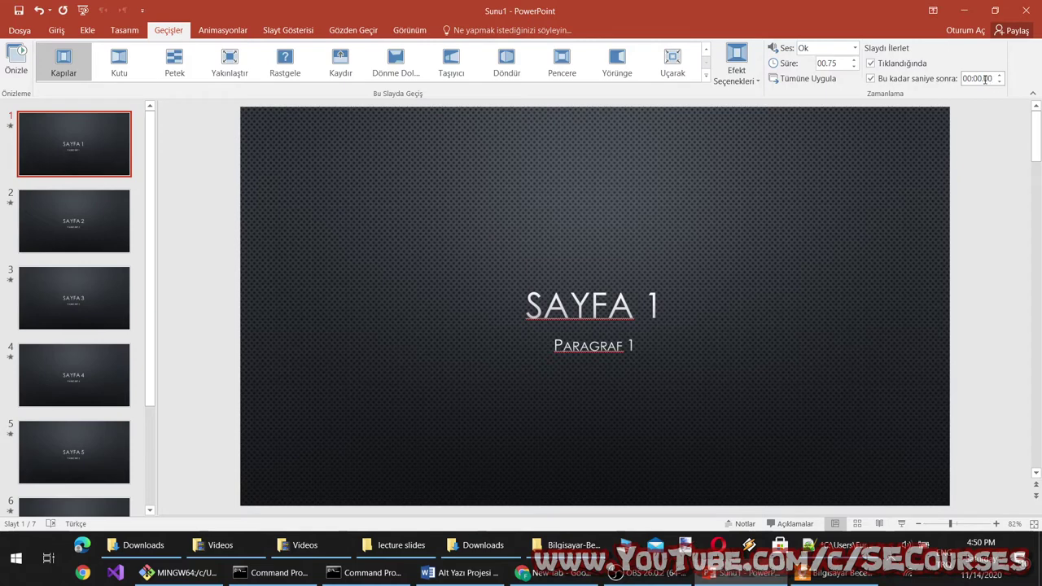
pyautogui.press('Return')
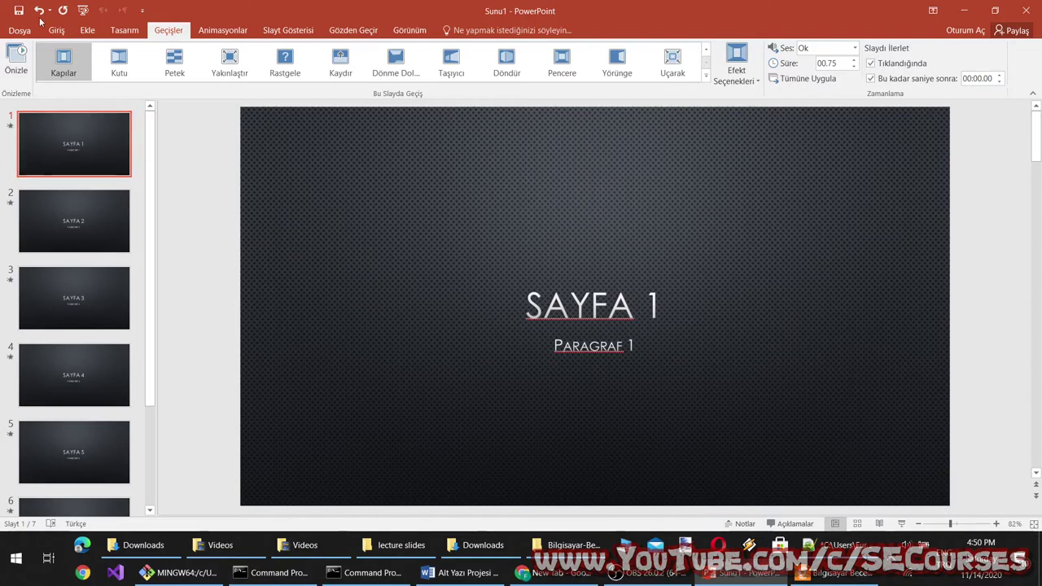
pyautogui.click(82, 9)
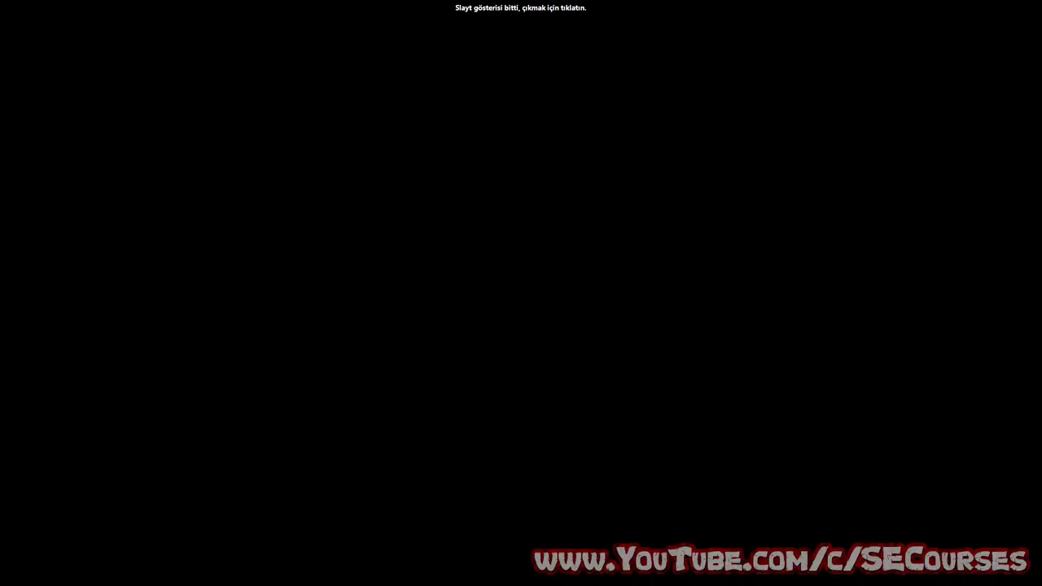
pyautogui.click(83, 9)
pyautogui.scroll(2, 31, 164)
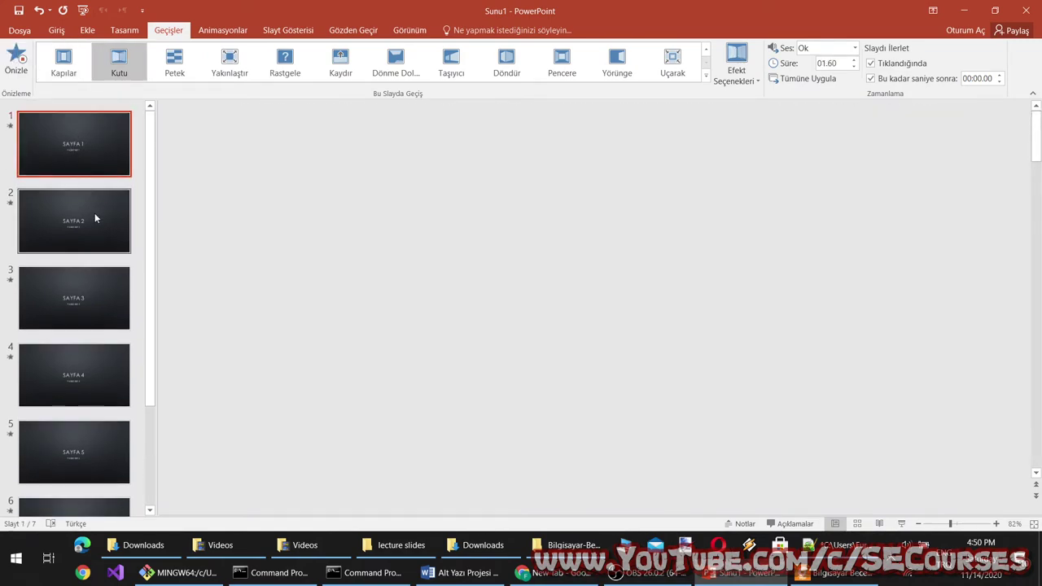
# Step: Give slide 2 the Petek transition, slide 4 Rastgele and slide 5 Kaydır
pyautogui.click(94, 213)
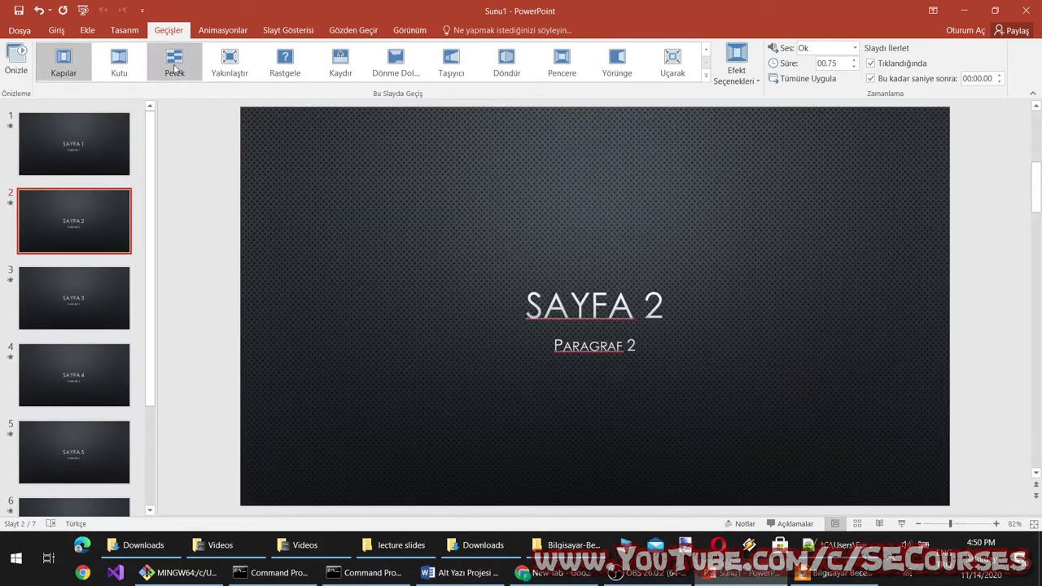
pyautogui.click(101, 288)
pyautogui.press('Down')
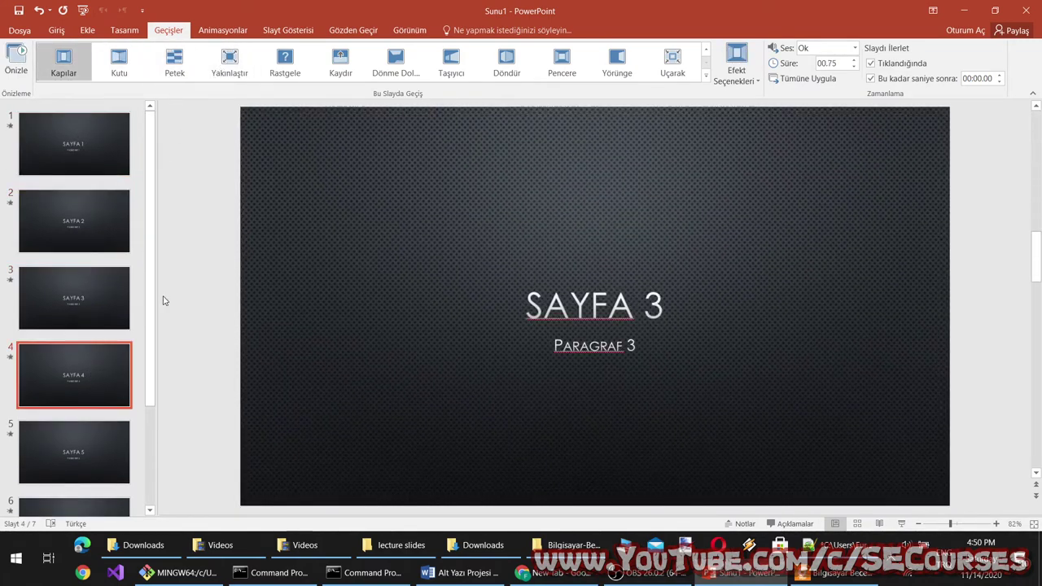
pyautogui.click(283, 74)
pyautogui.click(83, 447)
pyautogui.click(341, 65)
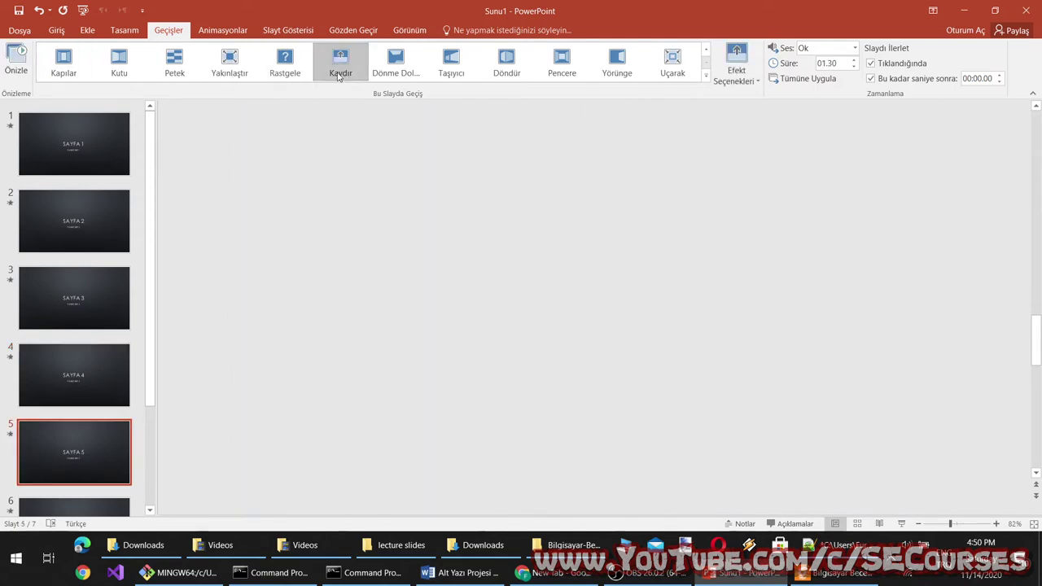
# Step: Recheck slide 4, then give slide 6 the Taşıyıcı transition and slide 7 Pencere
pyautogui.click(124, 352)
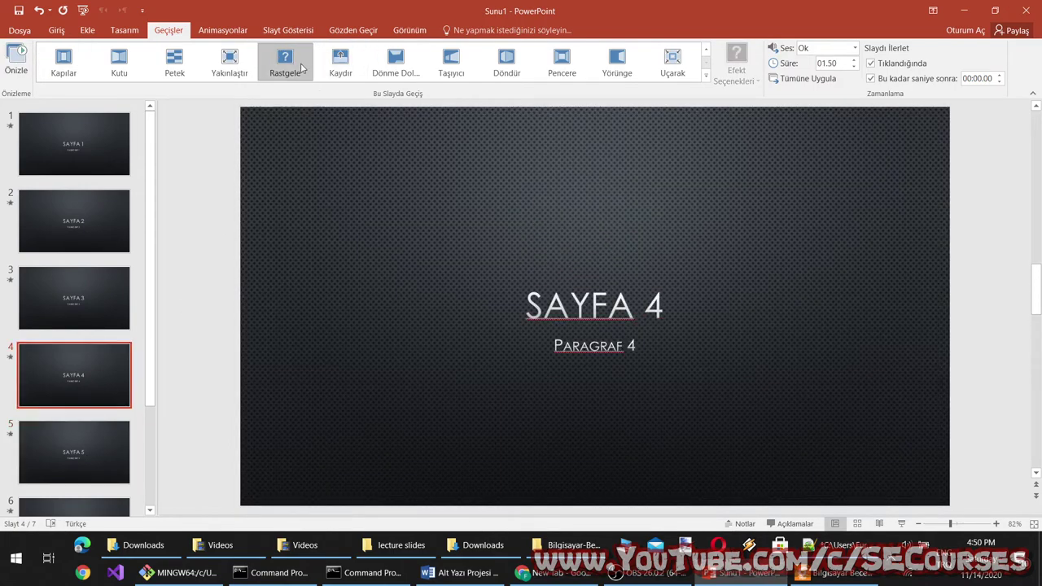
pyautogui.scroll(-1, 142, 335)
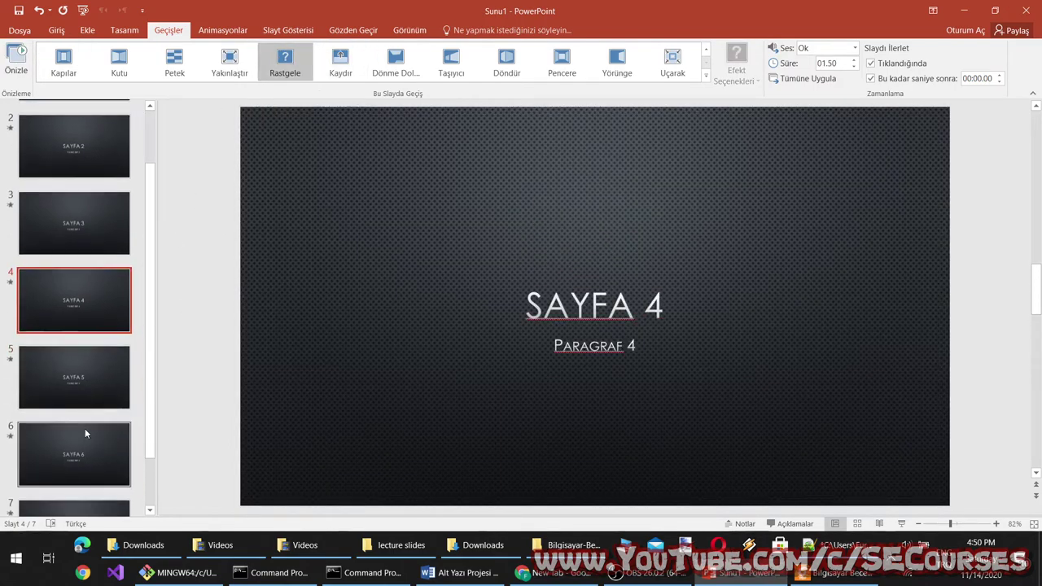
pyautogui.click(85, 428)
pyautogui.click(449, 65)
pyautogui.scroll(-1, 90, 456)
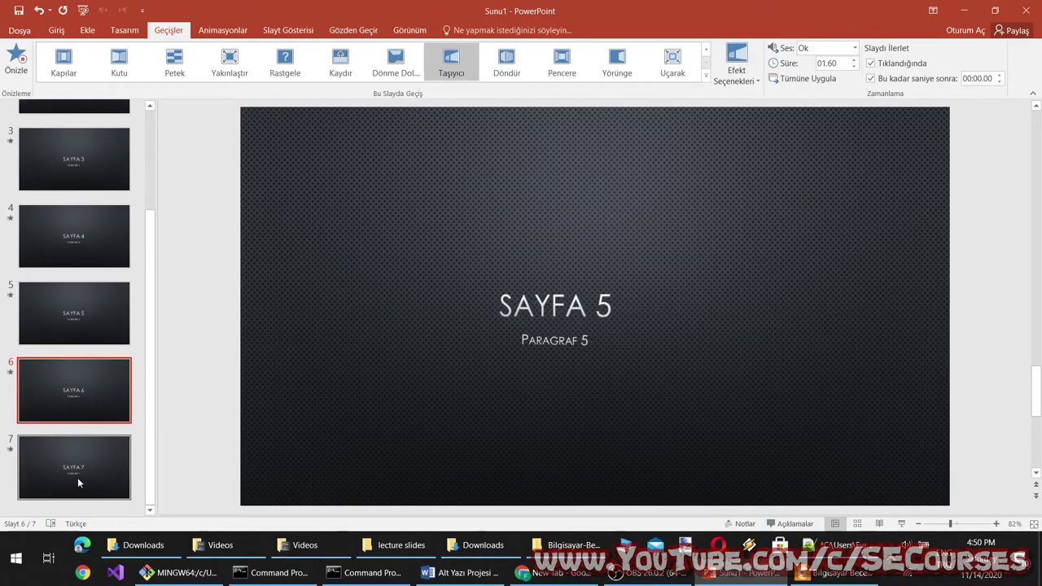
pyautogui.click(77, 477)
pyautogui.click(561, 65)
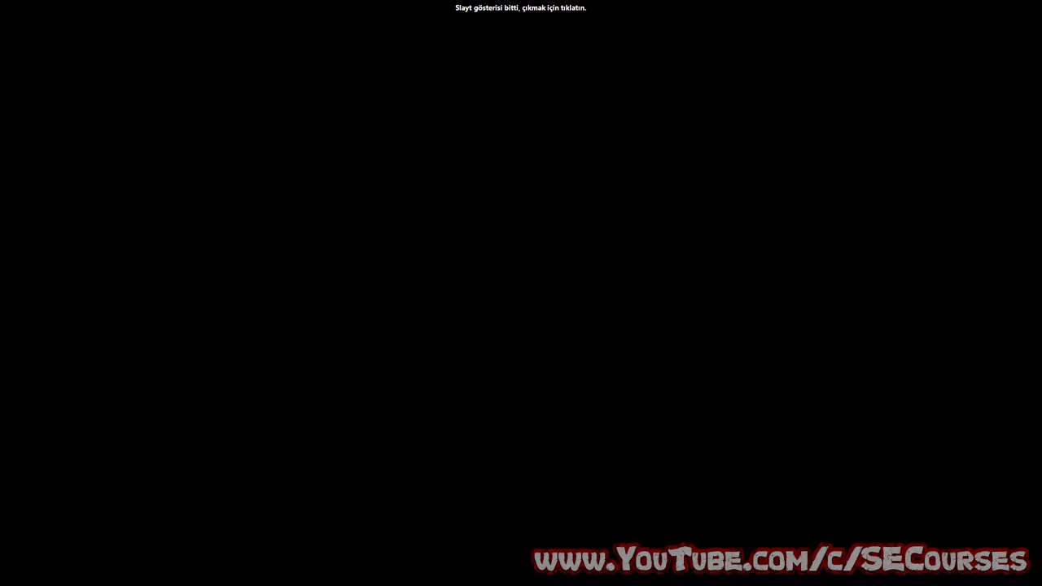
# Step: Leave the slideshow and apply slide 1's Rastgele transition at 01.50 duration to all slides
pyautogui.press('Escape')
pyautogui.scroll(3, 80, 147)
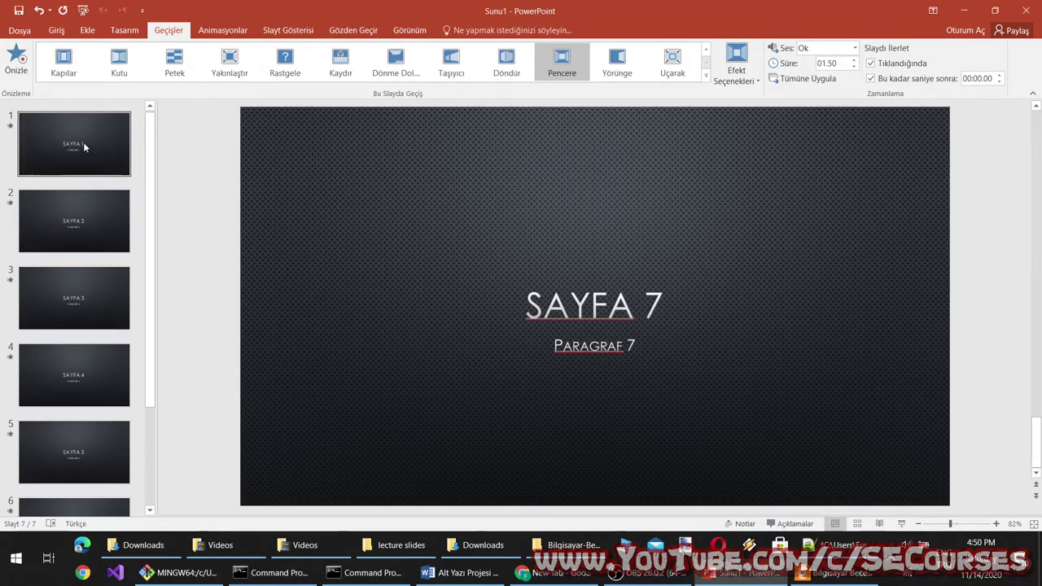
pyautogui.click(83, 141)
pyautogui.click(285, 61)
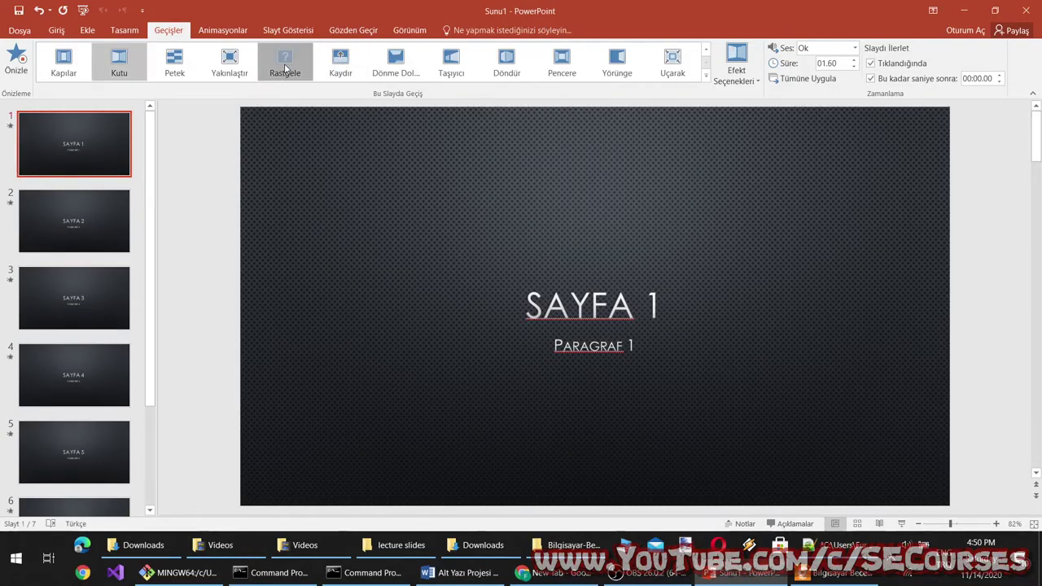
pyautogui.doubleClick(853, 69)
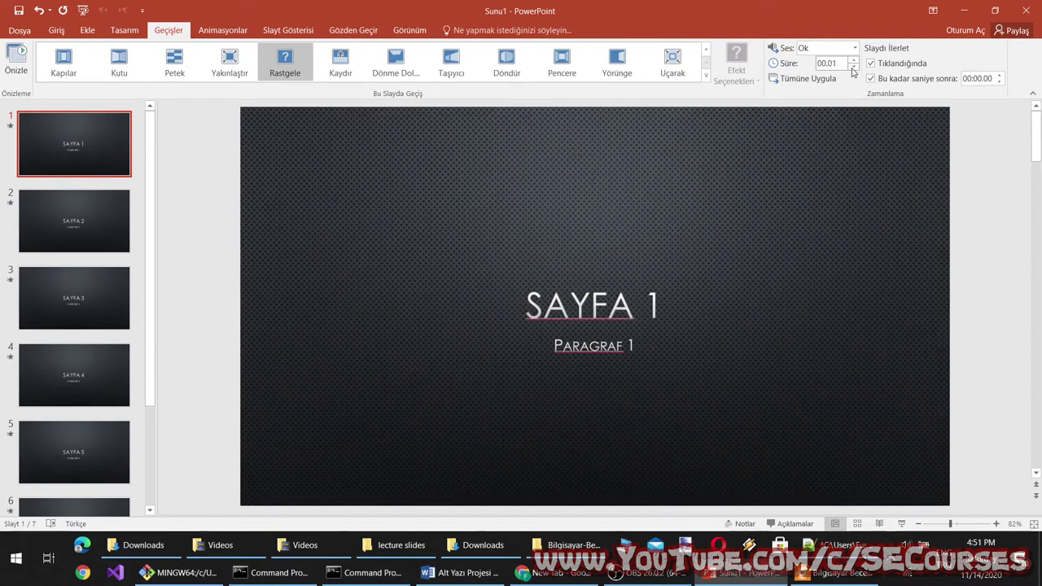
pyautogui.click(854, 59)
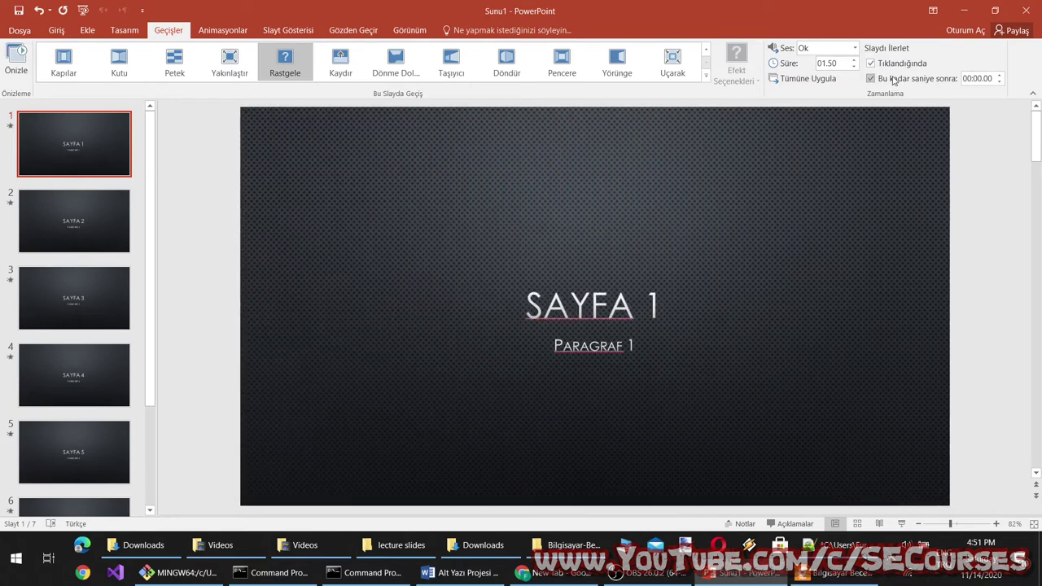
pyautogui.click(800, 80)
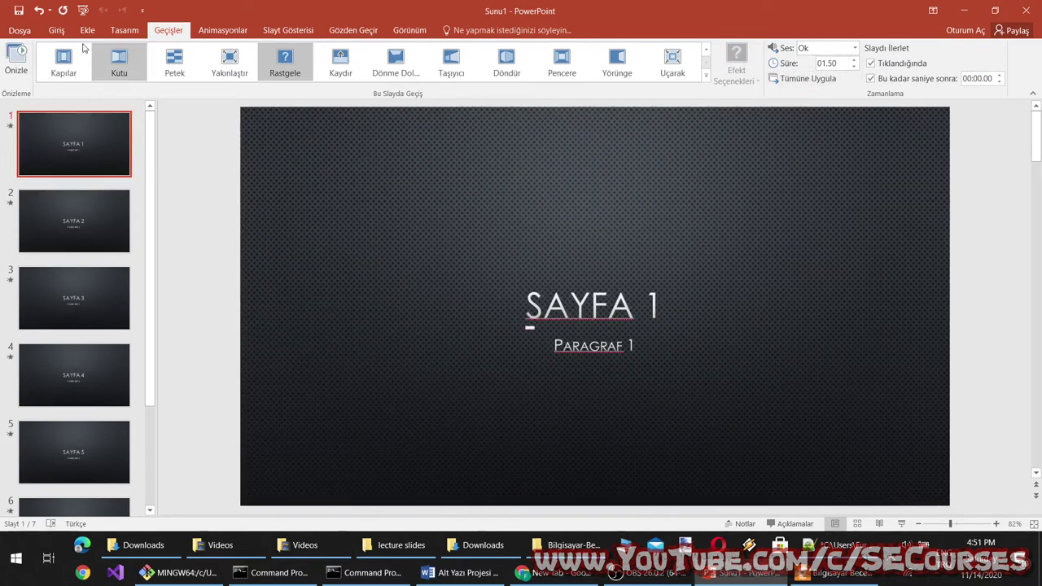
# Step: Browse the Design, Home, Insert, Transitions, Review, Slide Show and Animations ribbon tabs
pyautogui.click(123, 33)
pyautogui.click(66, 31)
pyautogui.click(87, 30)
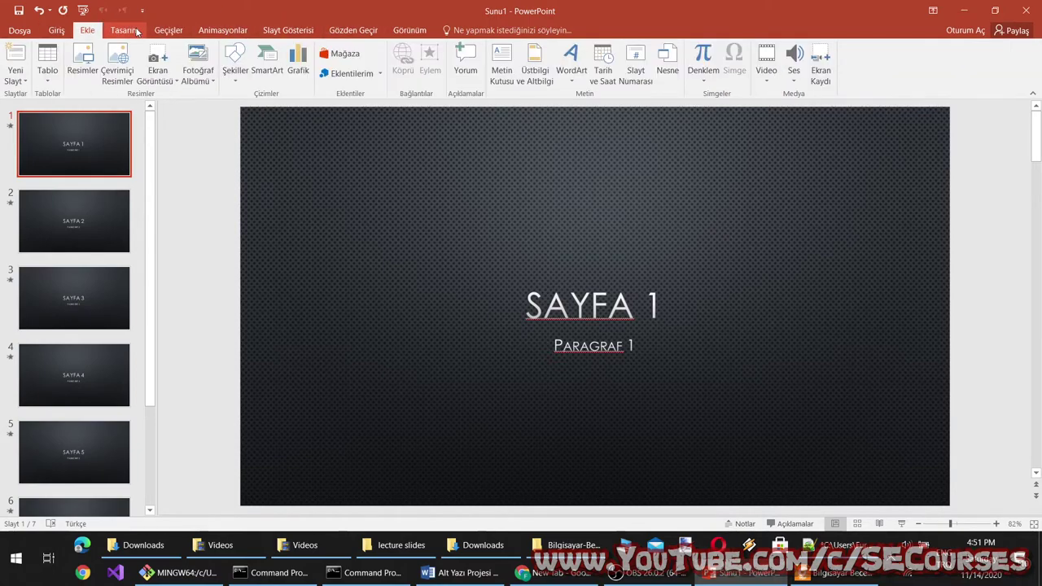
pyautogui.click(168, 30)
pyautogui.click(346, 31)
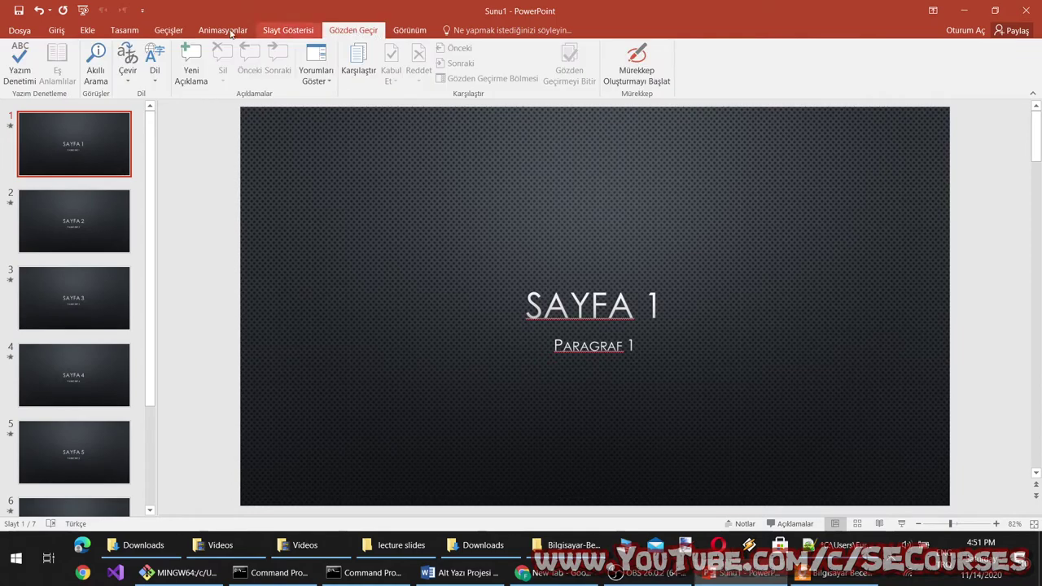
pyautogui.click(277, 32)
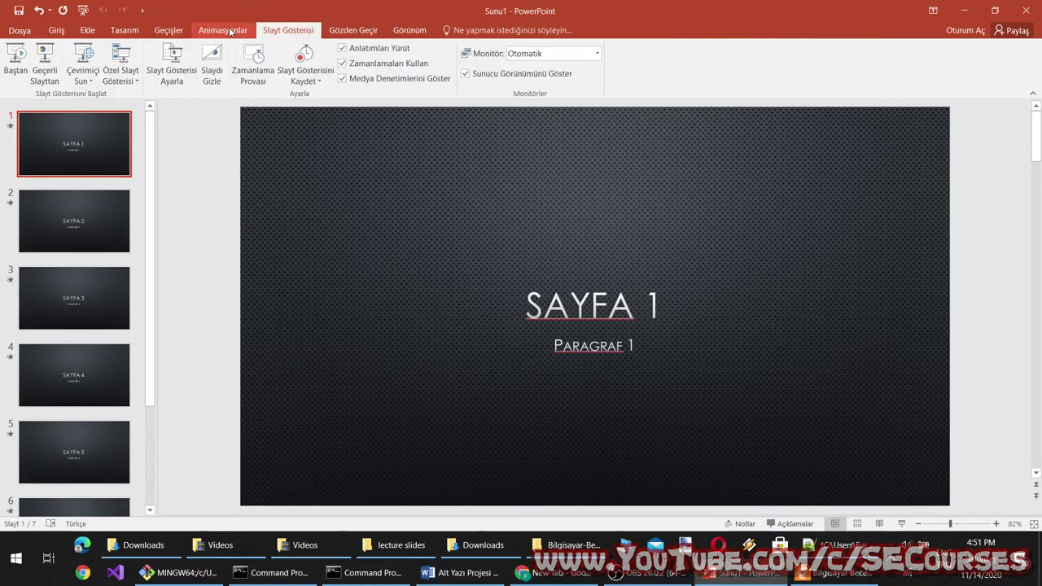
pyautogui.click(226, 34)
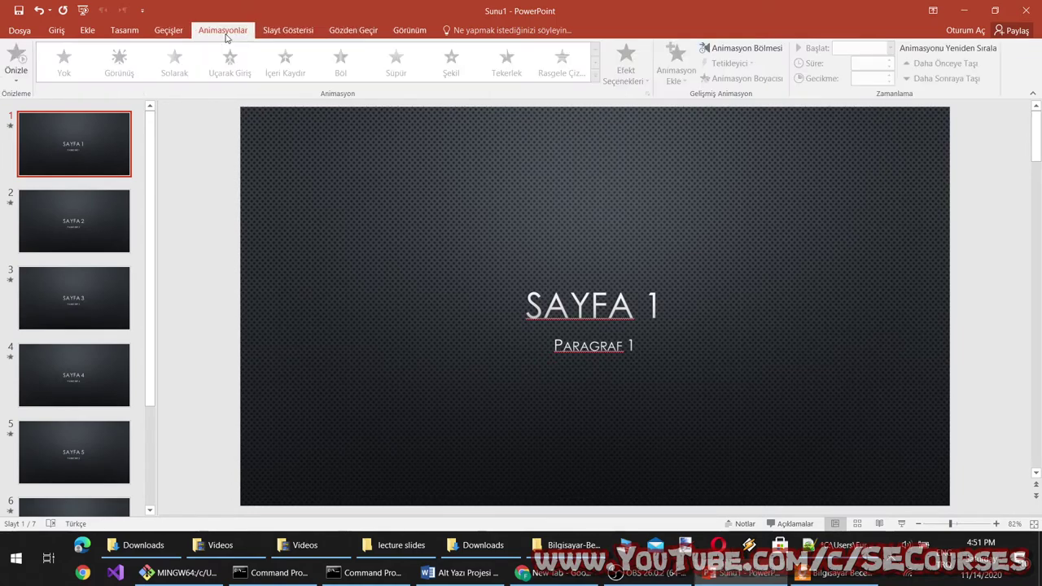
pyautogui.click(171, 33)
pyautogui.click(348, 28)
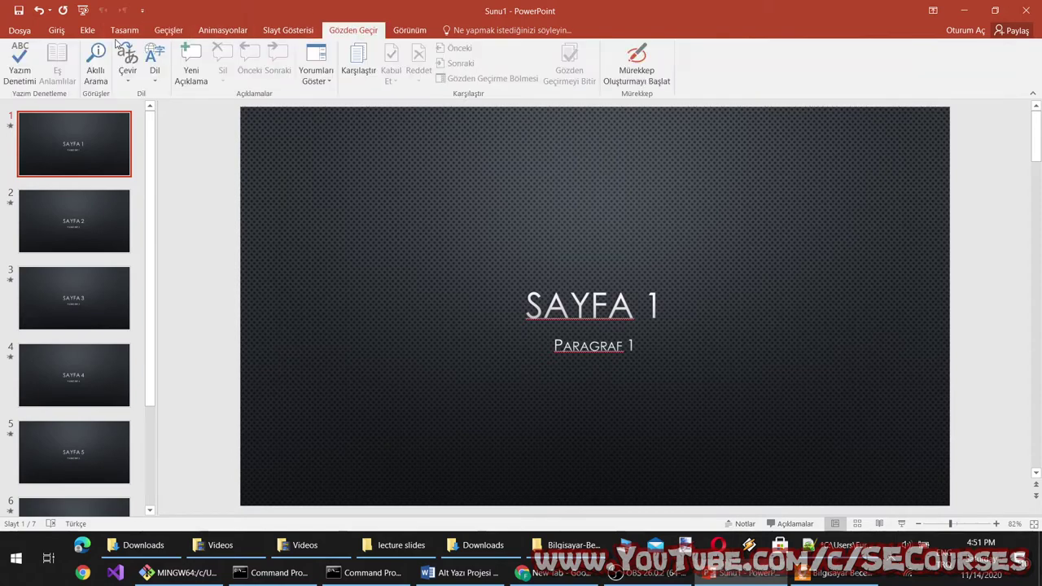
pyautogui.click(134, 33)
pyautogui.click(88, 31)
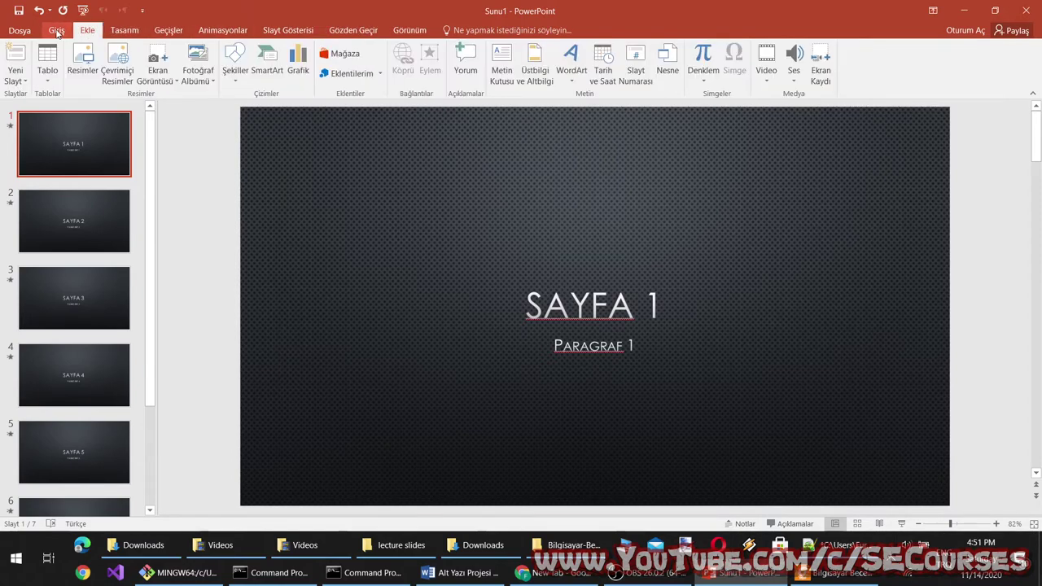
pyautogui.click(57, 30)
pyautogui.click(118, 31)
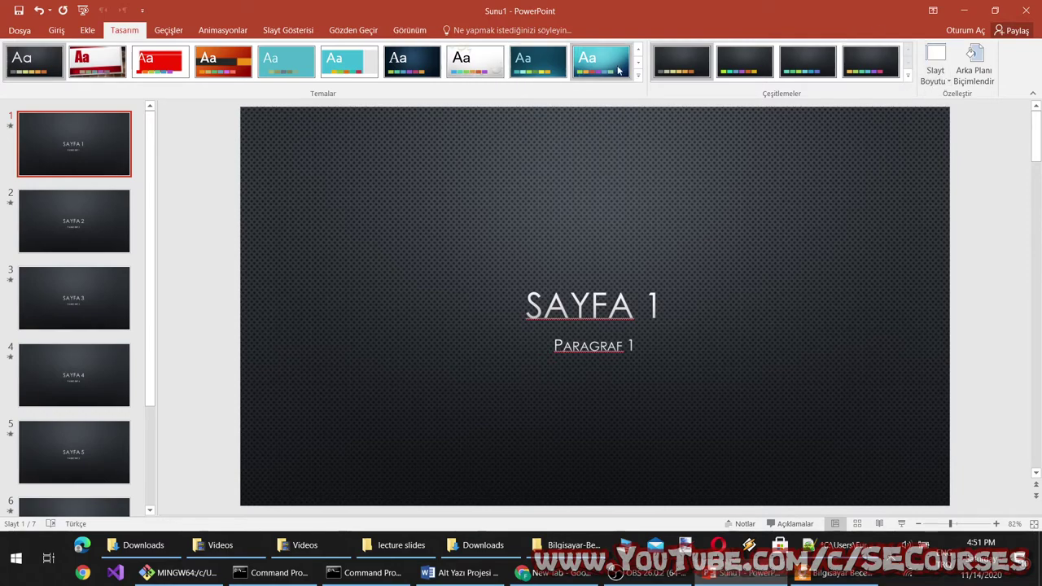
# Step: Expand the theme gallery, look over more tabs, then open Asıl Slayt from Görünüm
pyautogui.click(638, 75)
pyautogui.click(169, 32)
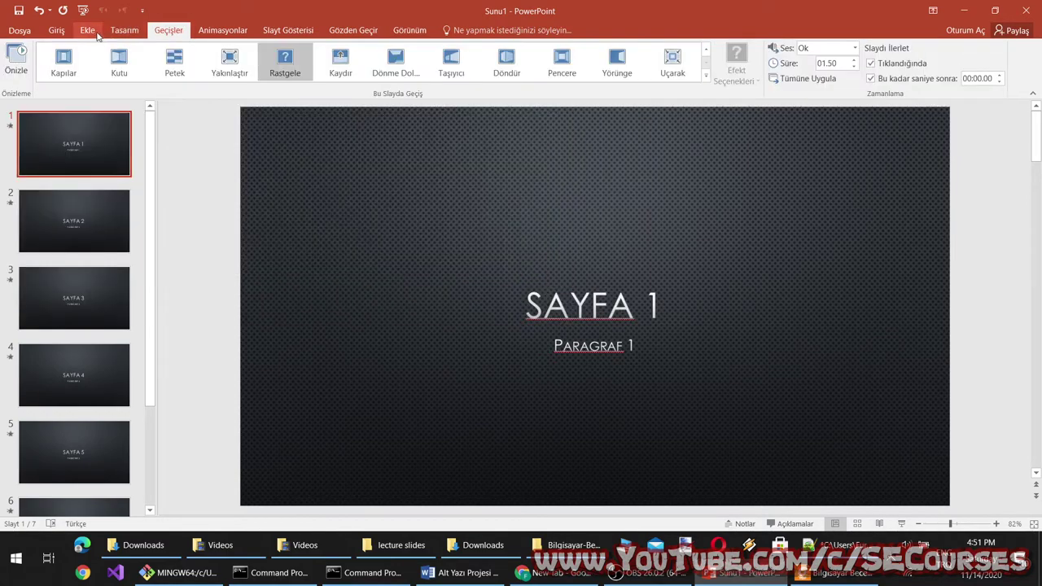
pyautogui.click(92, 33)
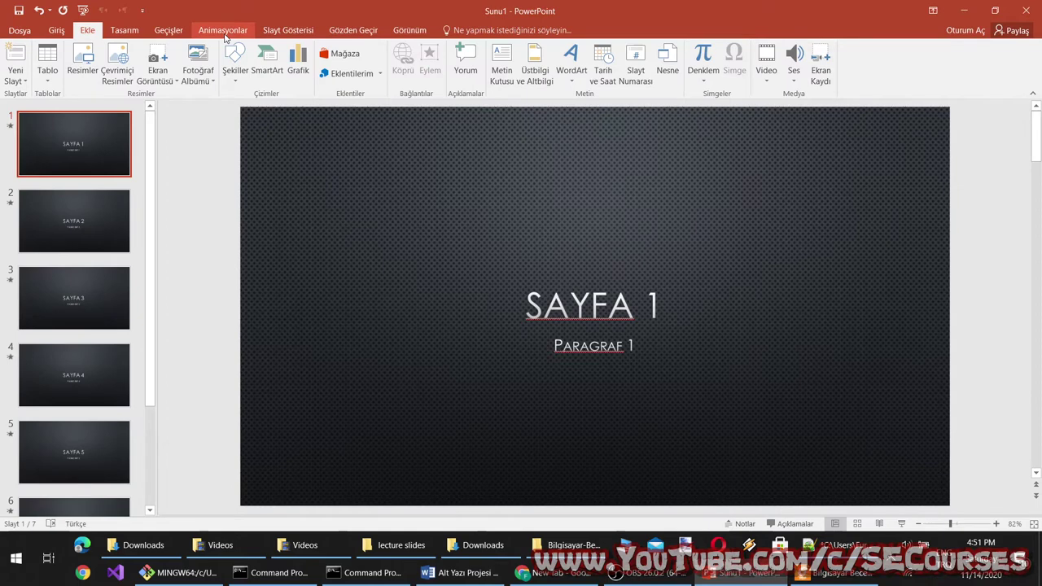
pyautogui.click(224, 32)
pyautogui.click(93, 107)
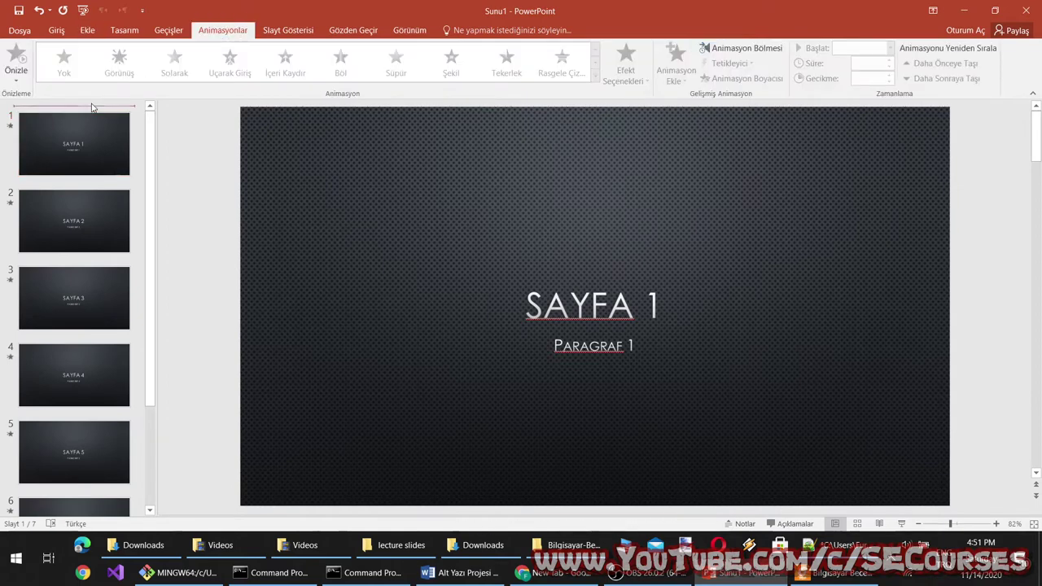
pyautogui.click(169, 32)
pyautogui.click(136, 36)
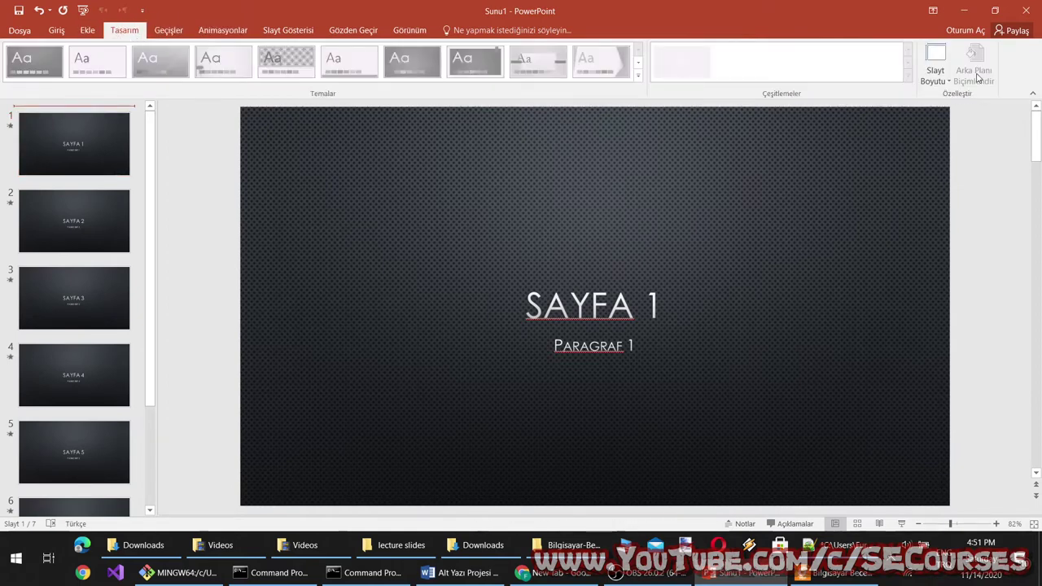
pyautogui.click(409, 30)
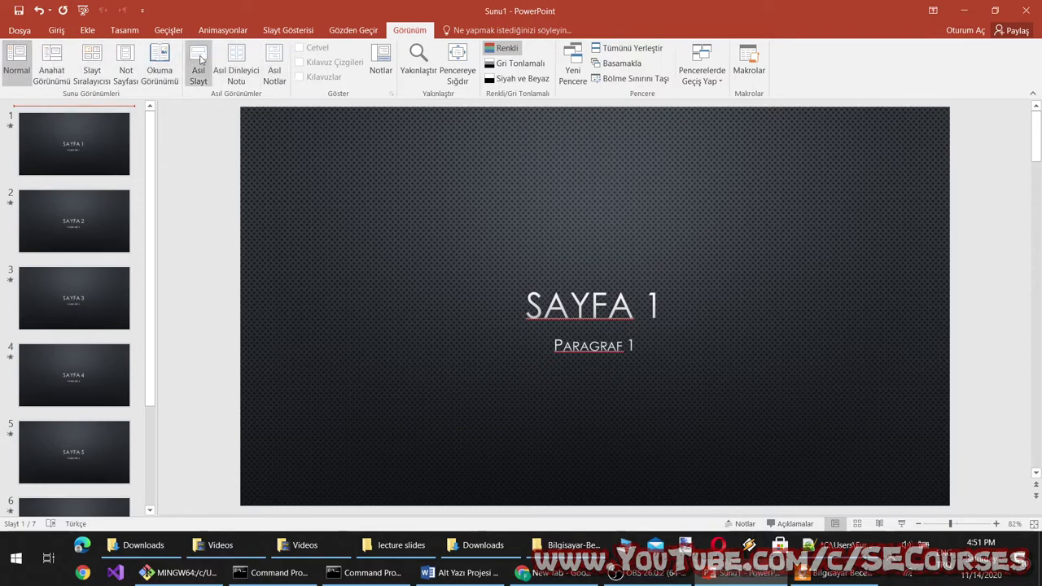
pyautogui.click(199, 65)
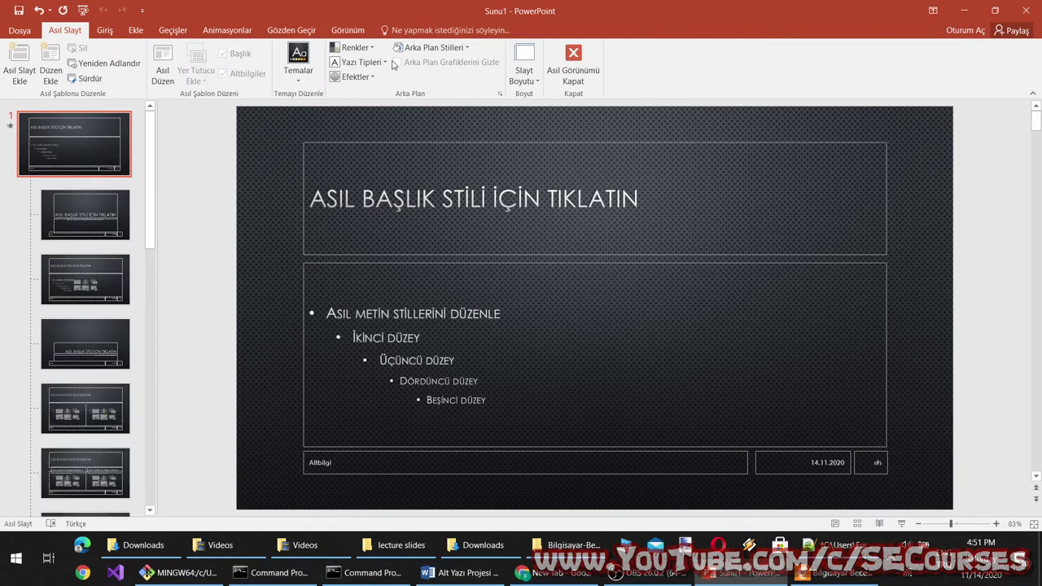
# Step: Browse the theme font sets and cancel a new custom font set
pyautogui.click(384, 64)
pyautogui.click(385, 63)
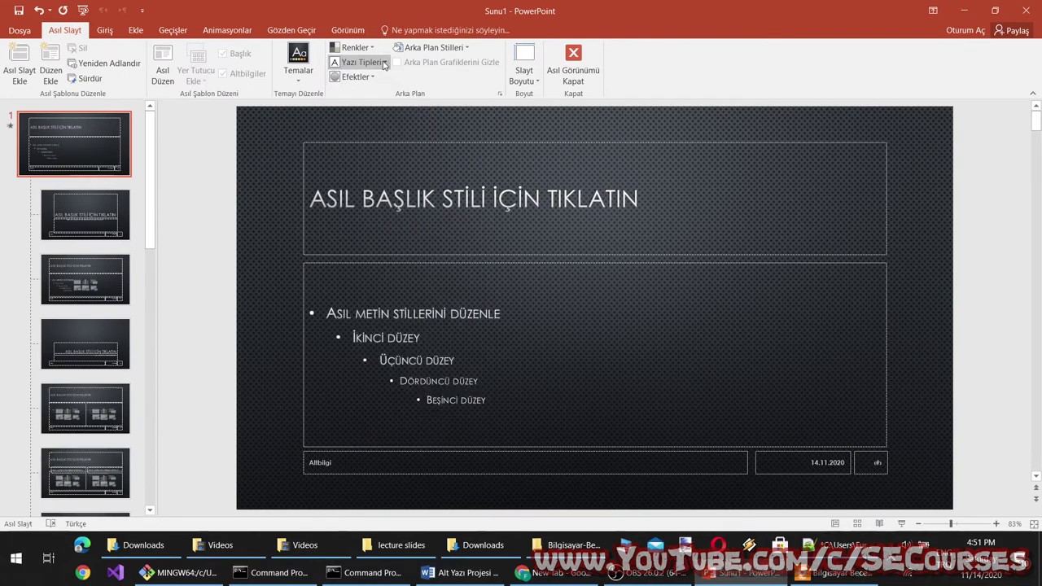
pyautogui.click(384, 64)
pyautogui.click(378, 420)
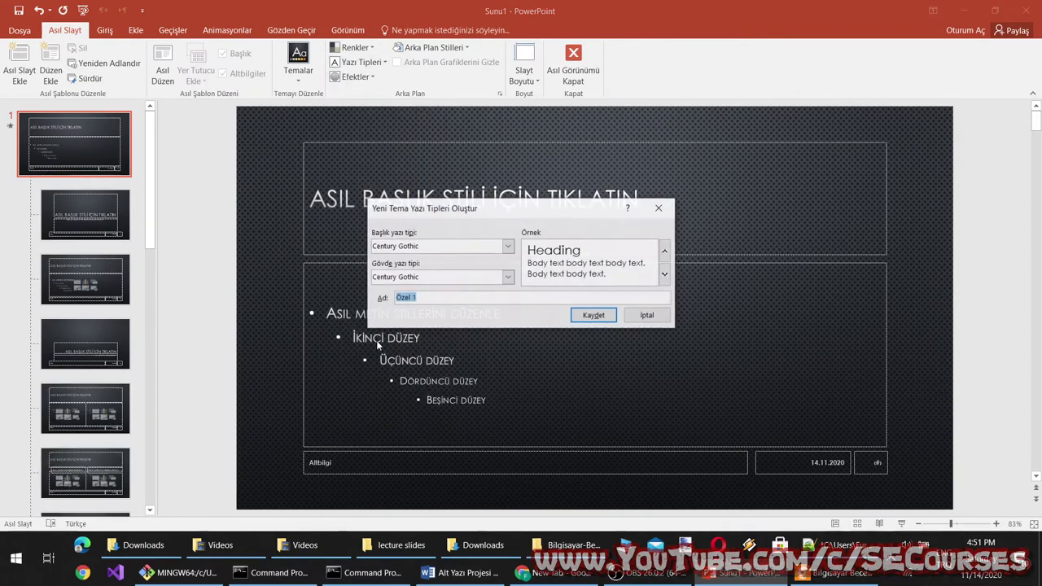
pyautogui.click(651, 317)
# Step: Look over theme effects, colours and background styles, cancelling a custom colour set
pyautogui.click(373, 78)
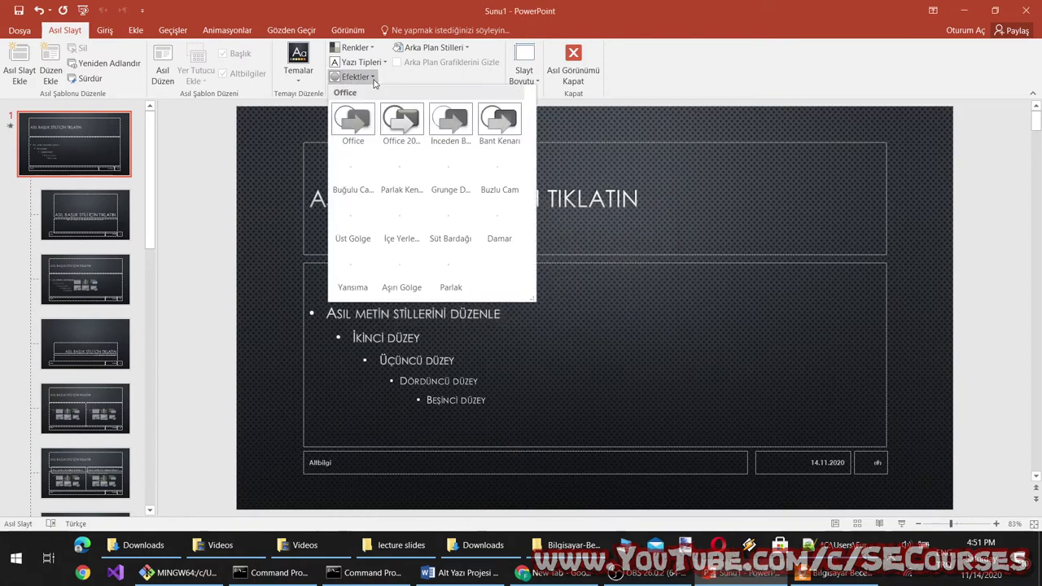
pyautogui.click(374, 78)
pyautogui.click(375, 50)
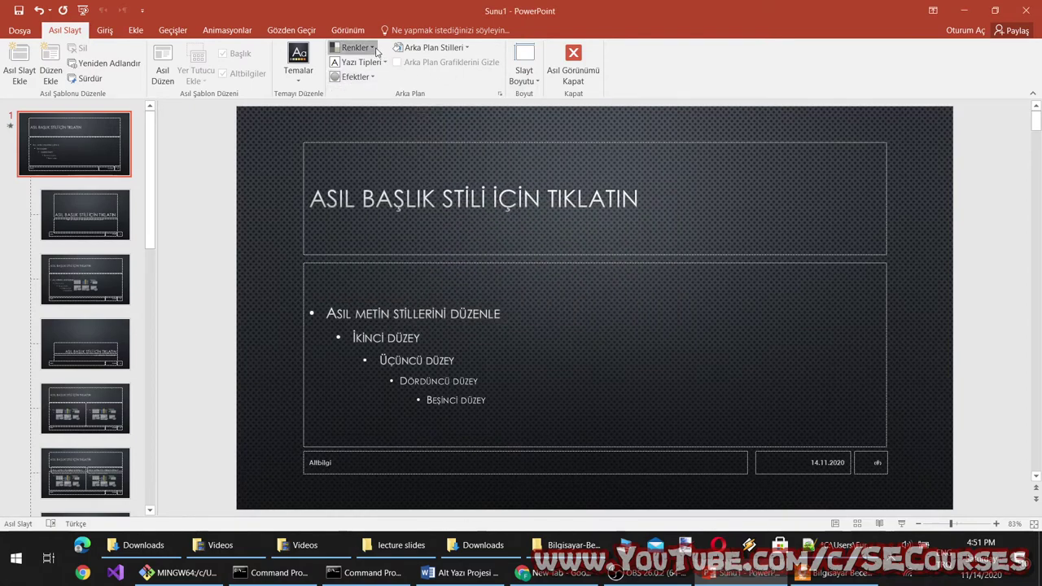
pyautogui.click(425, 370)
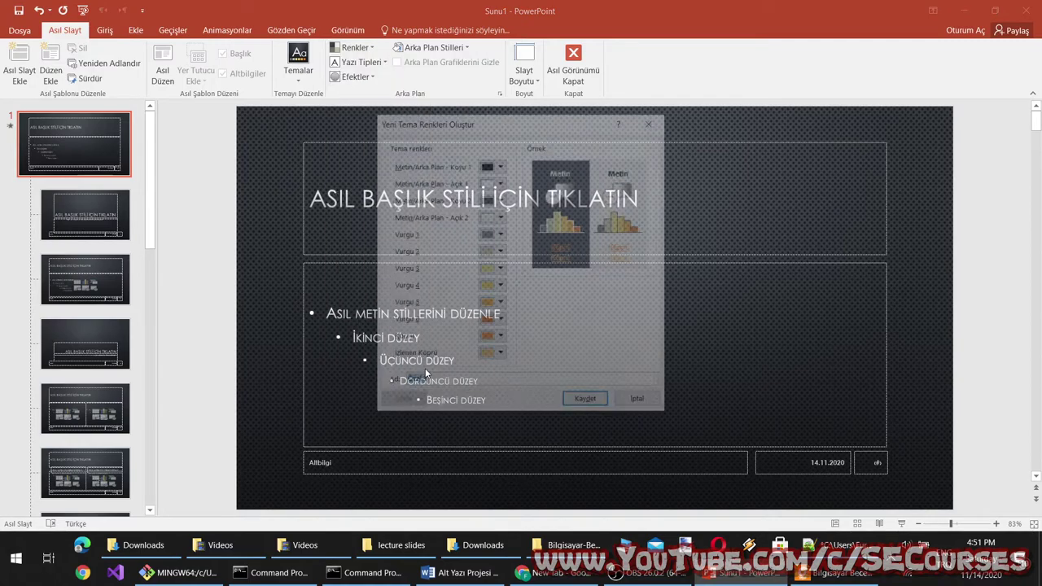
pyautogui.click(640, 403)
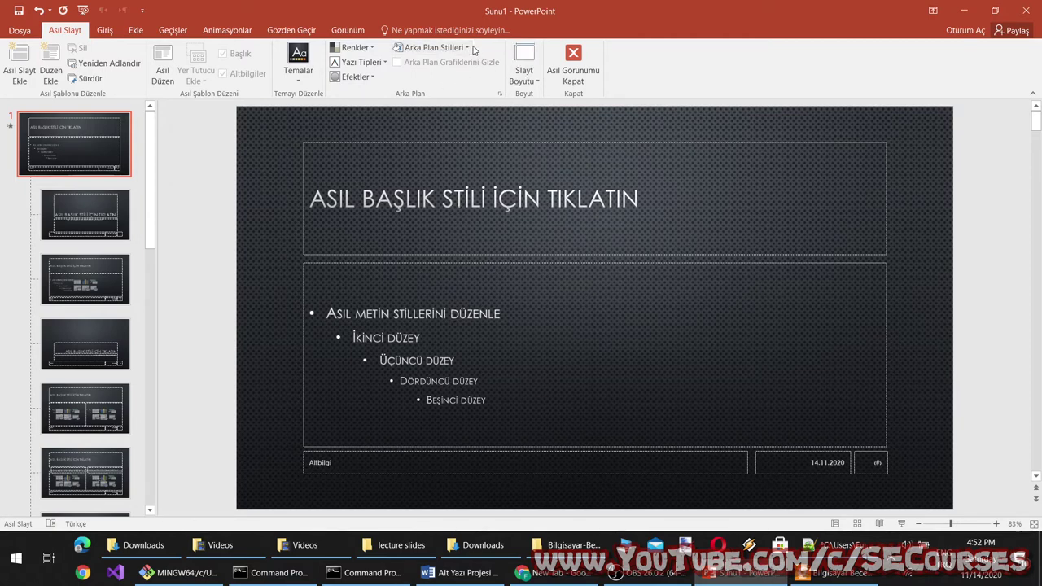
pyautogui.click(436, 48)
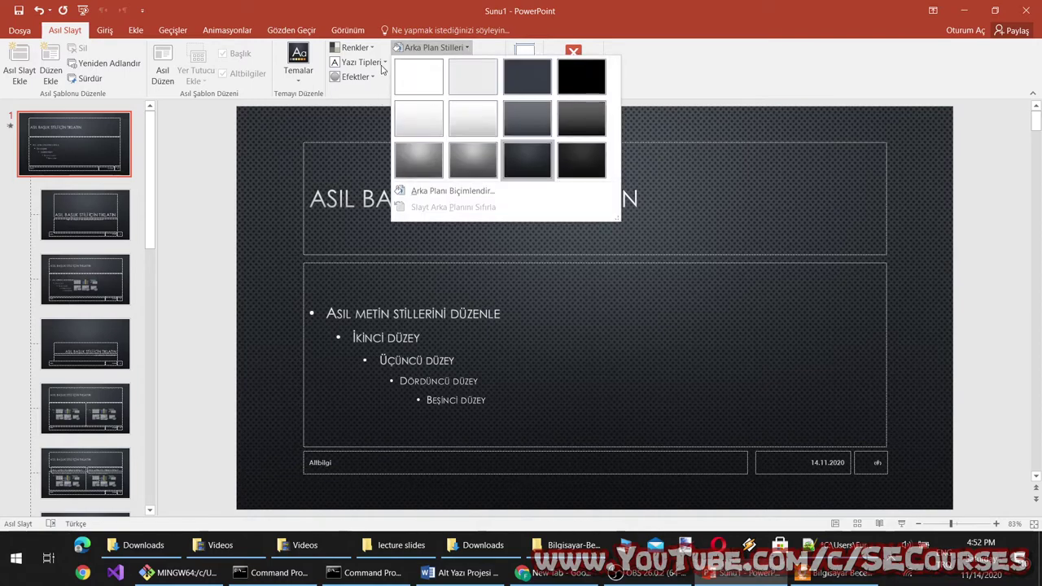
# Step: Apply the Arial Black-Arial theme font set to the master
pyautogui.click(383, 64)
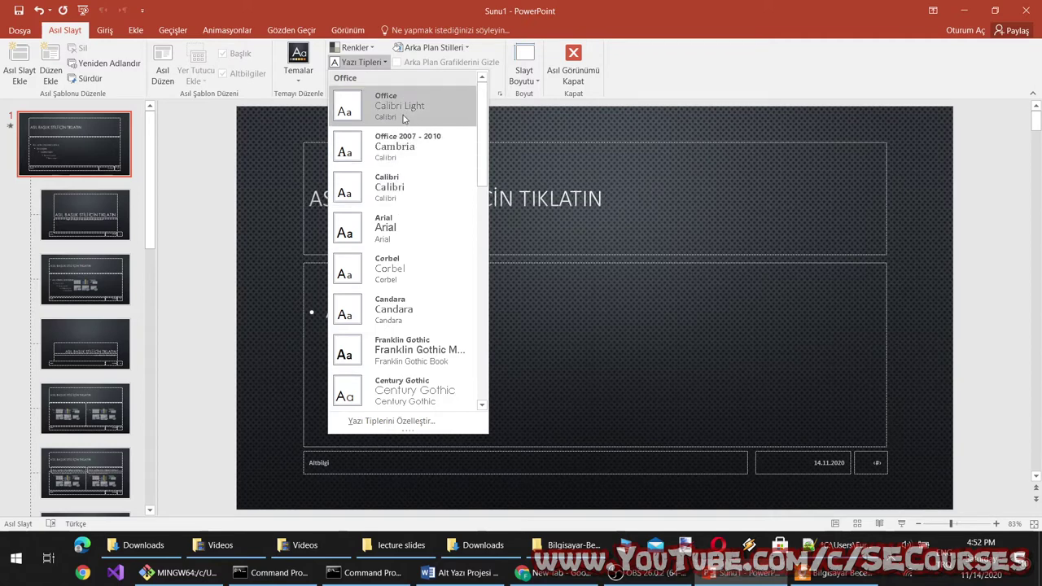
pyautogui.scroll(-10, 405, 252)
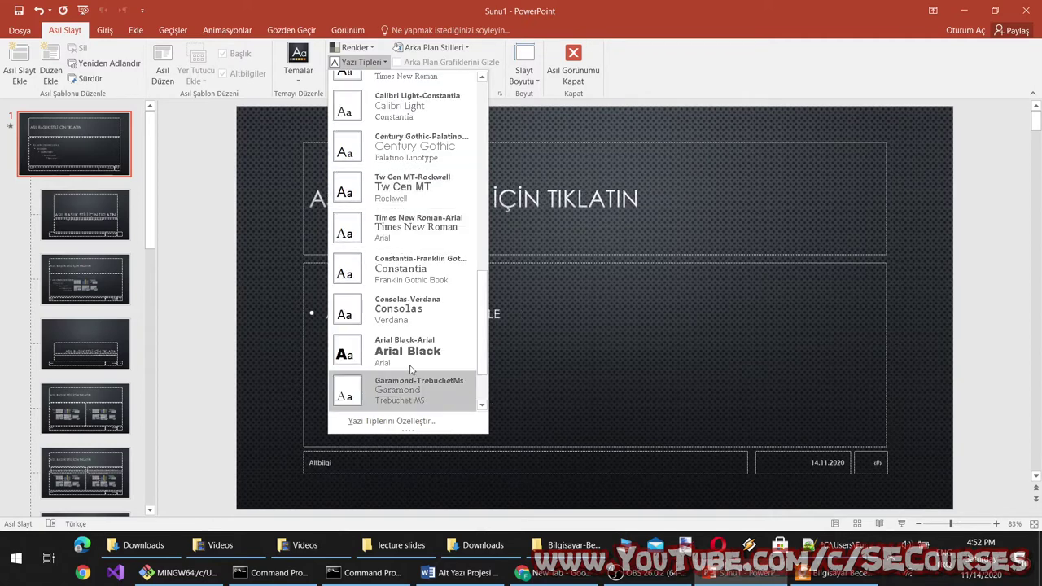
pyautogui.click(412, 355)
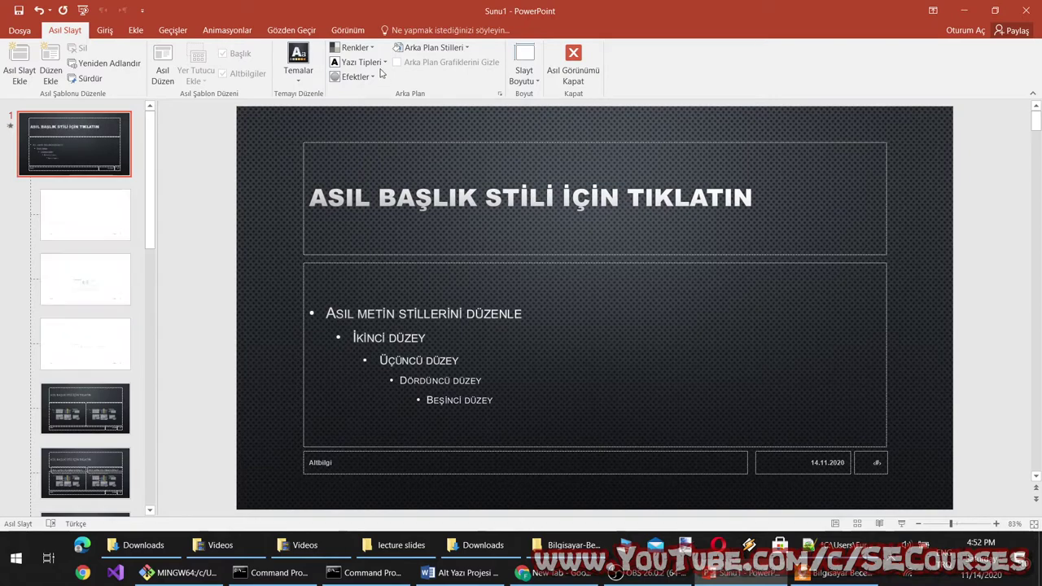
# Step: Save custom font set Özel 1 with Arial Black headings and Arial body, then close Master View
pyautogui.click(352, 66)
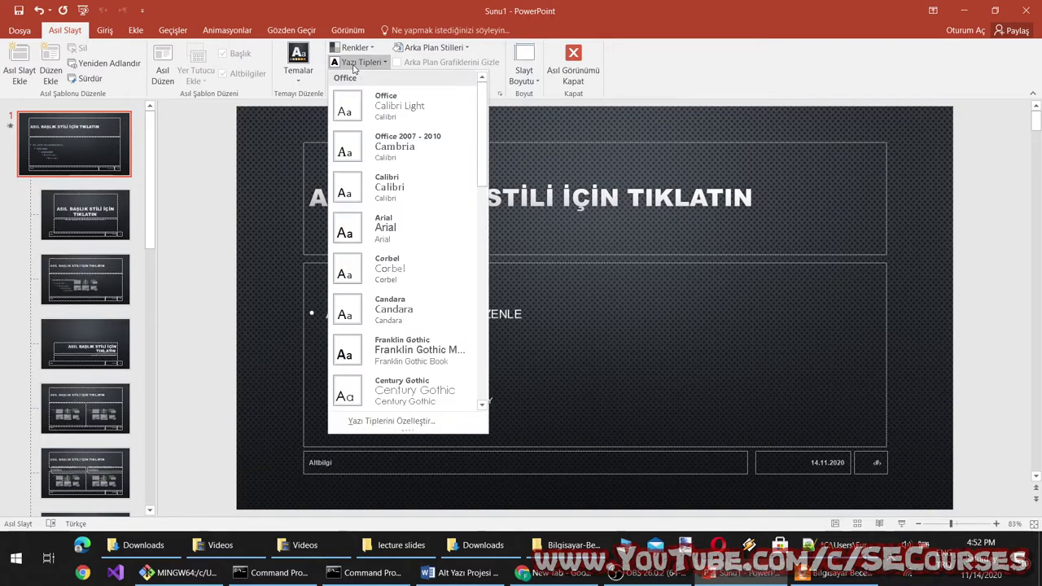
pyautogui.click(423, 422)
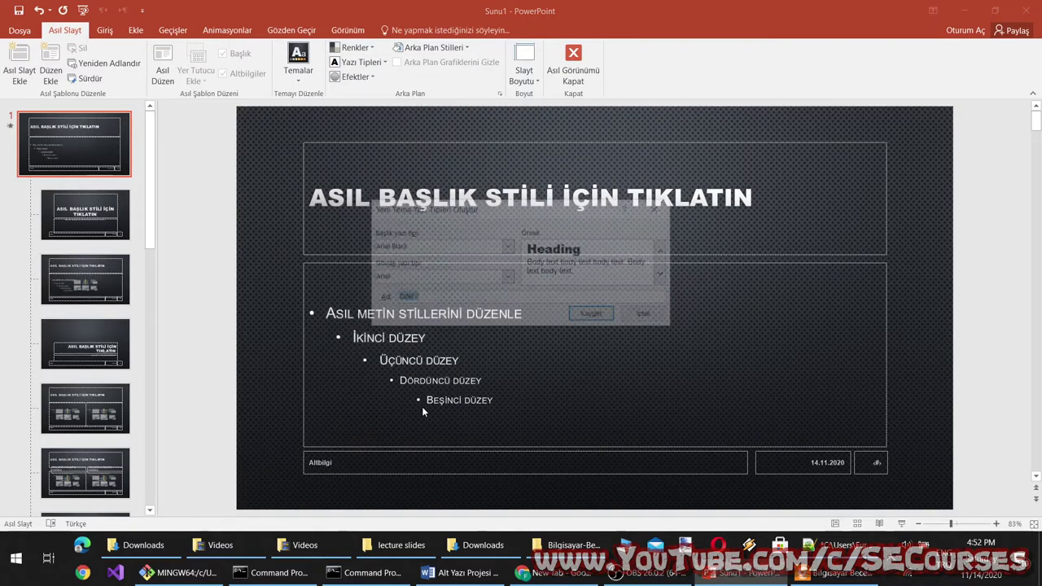
pyautogui.click(510, 247)
pyautogui.click(511, 247)
pyautogui.click(508, 277)
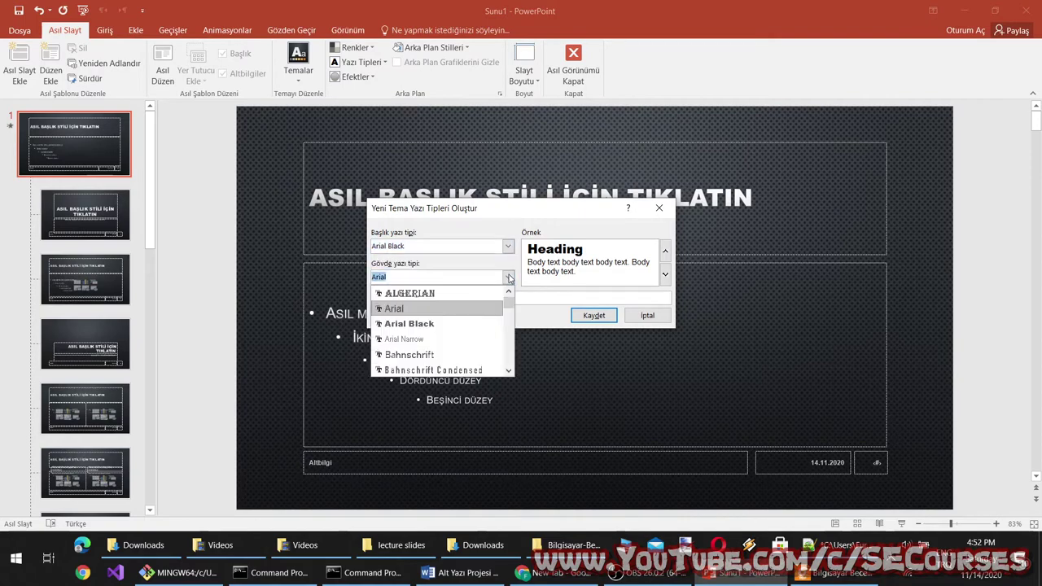
pyautogui.click(509, 277)
pyautogui.click(664, 275)
pyautogui.click(664, 274)
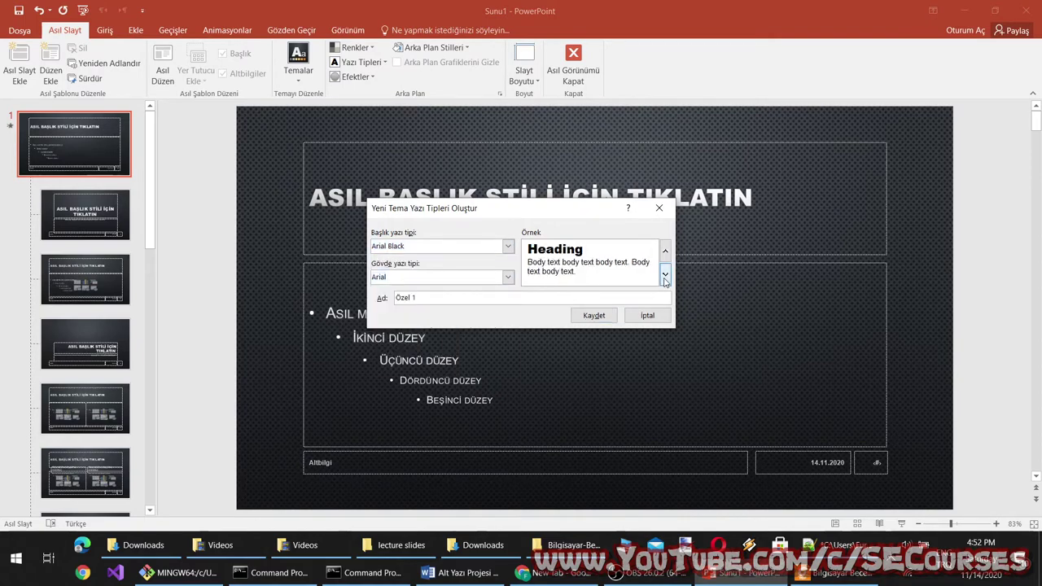
pyautogui.click(664, 275)
pyautogui.click(603, 319)
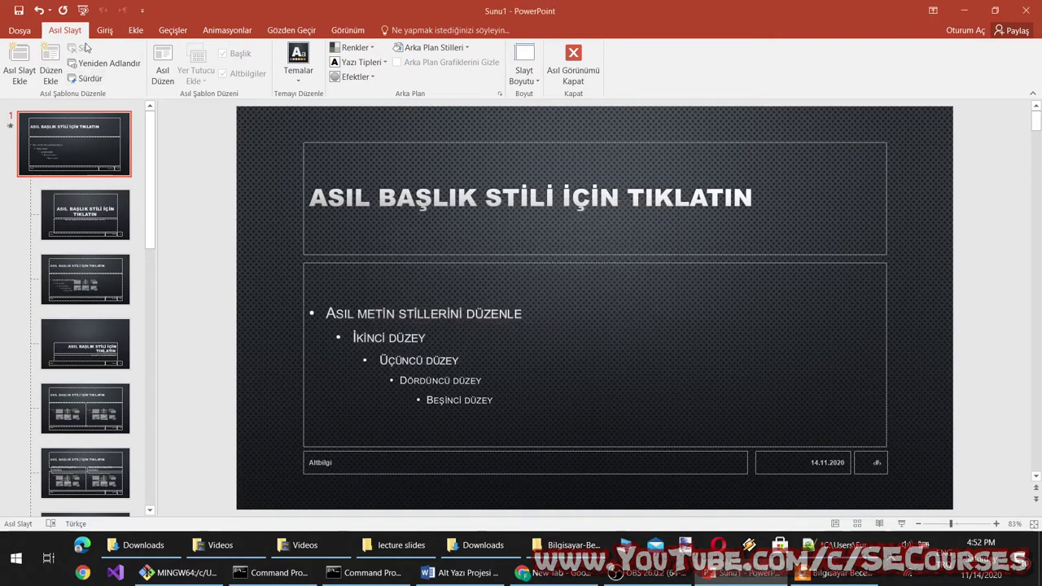
pyautogui.click(573, 64)
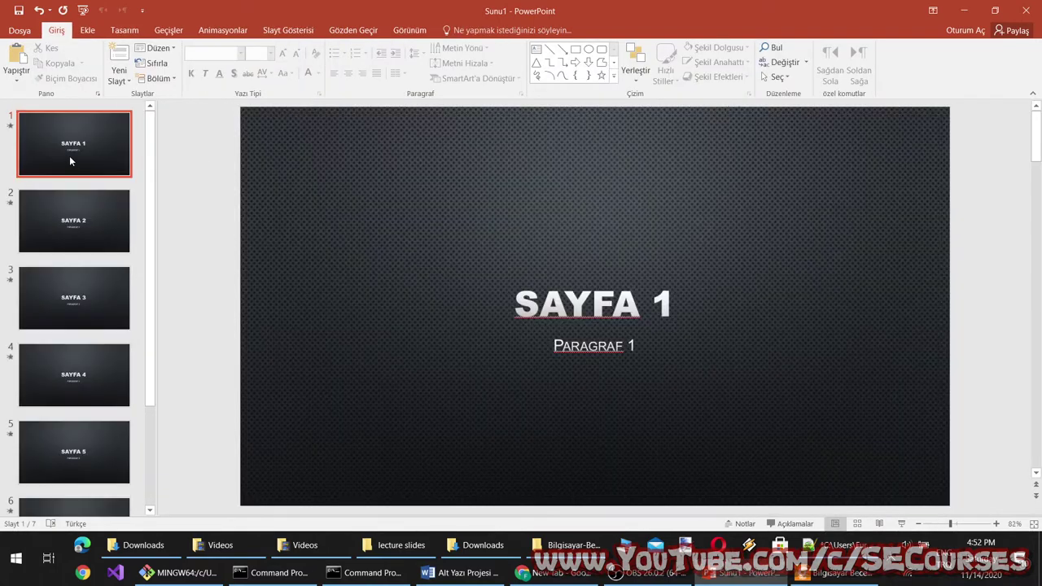
# Step: Set the SAYFA 1 title font size to 66 pt
pyautogui.click(565, 303)
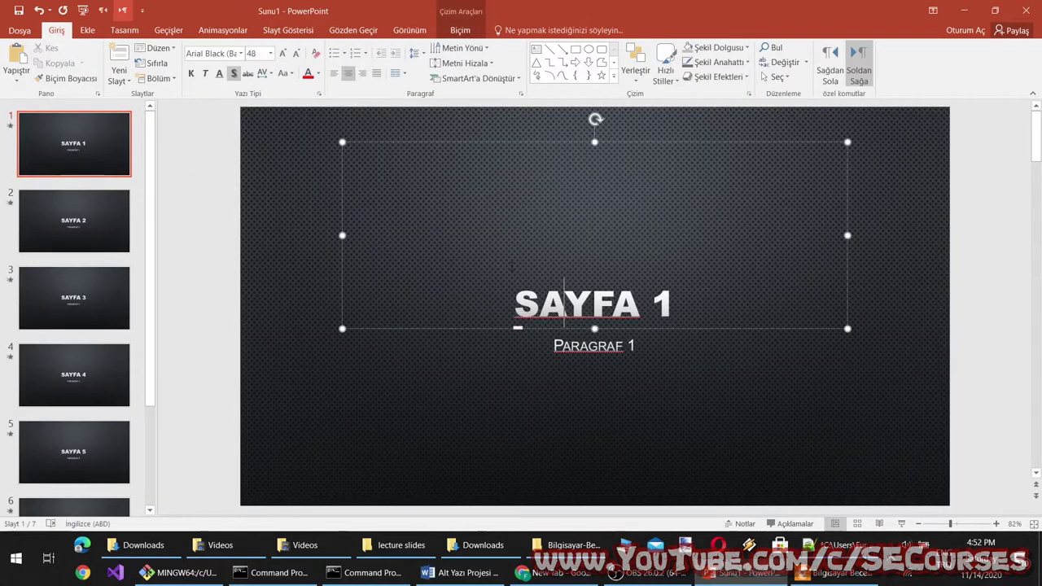
pyautogui.click(269, 54)
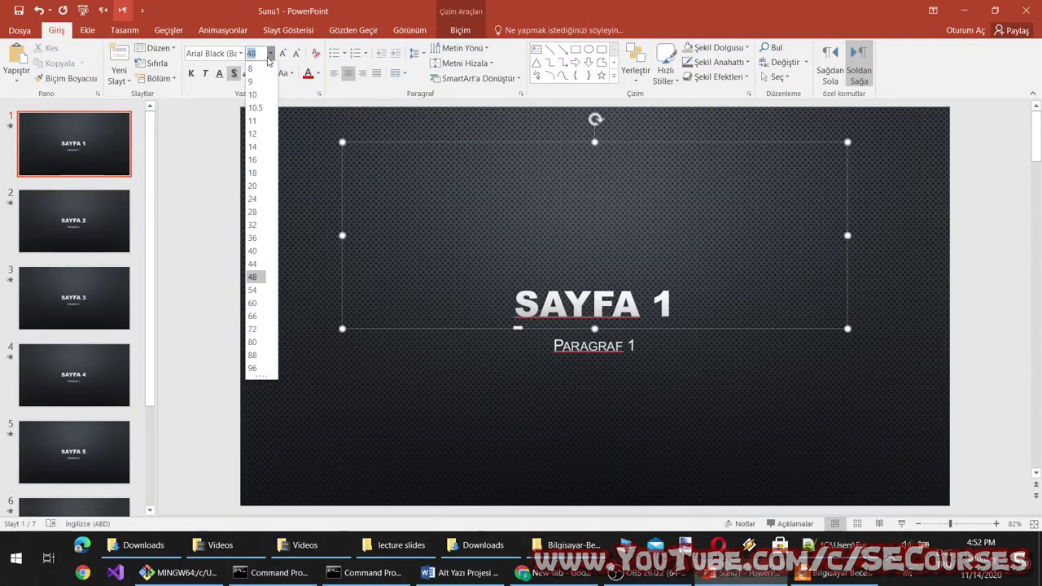
pyautogui.click(253, 317)
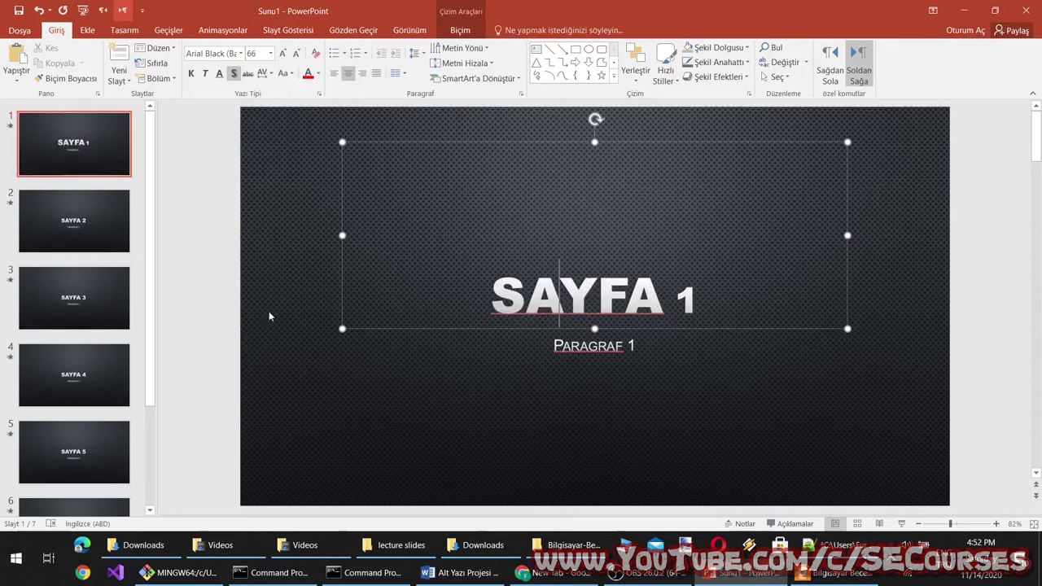
# Step: Preview the slide in Reading View and return to editing
pyautogui.click(353, 30)
pyautogui.click(460, 30)
pyautogui.click(409, 31)
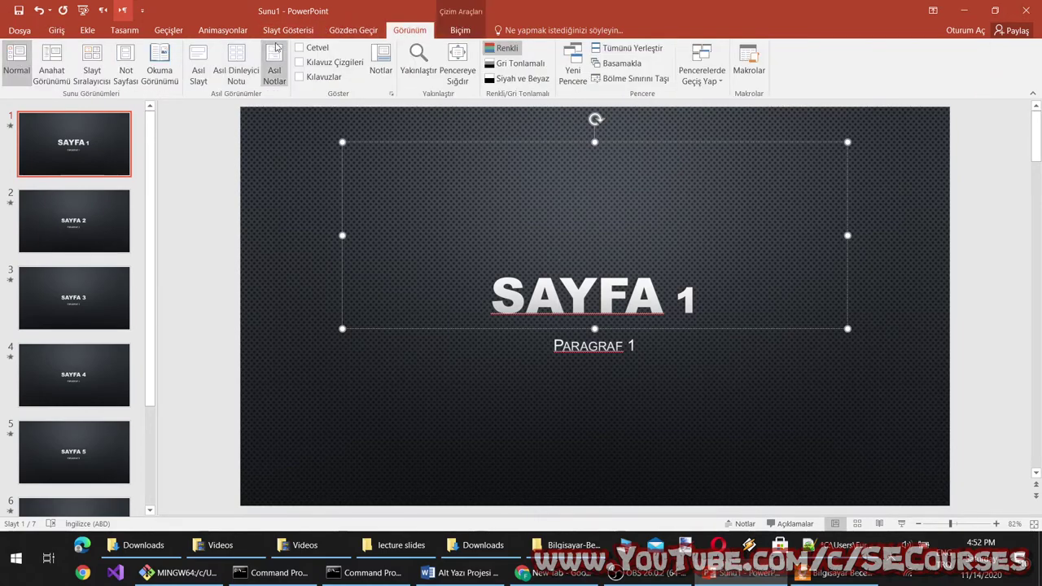
pyautogui.click(159, 65)
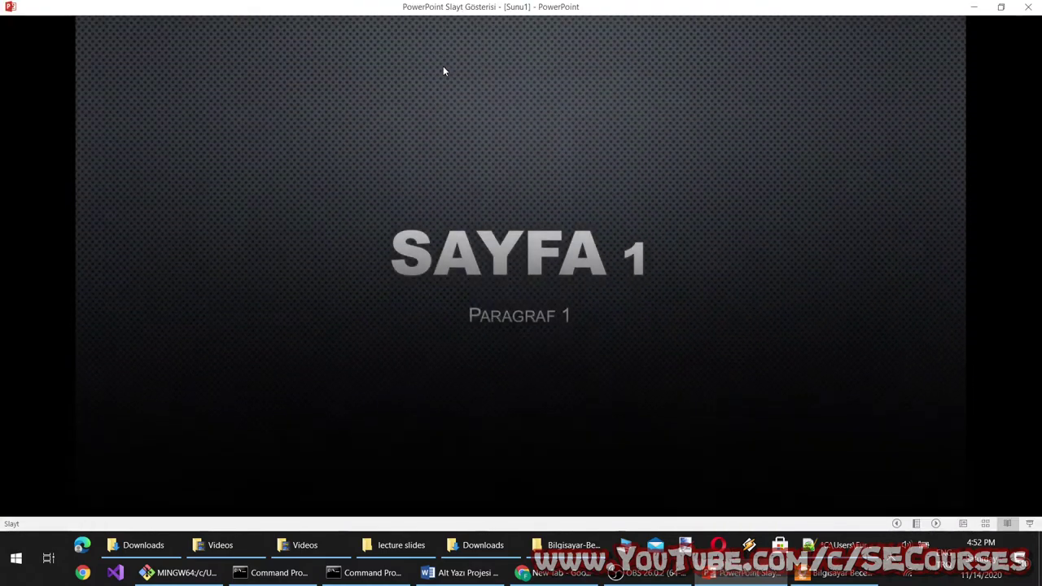
pyautogui.press('Escape')
# Step: In Slide Master, set the master title text to 72 pt
pyautogui.click(199, 71)
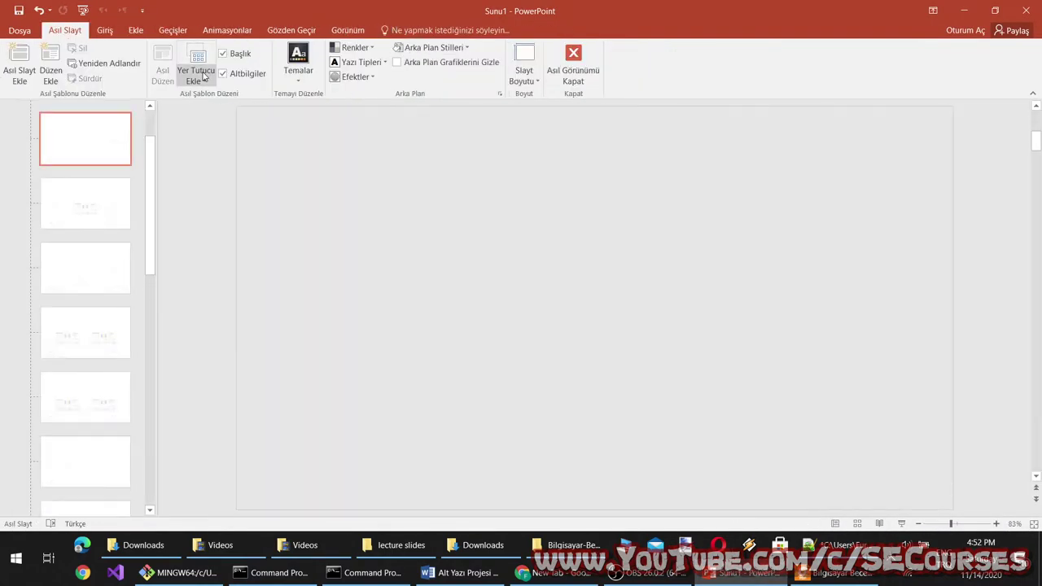
pyautogui.click(504, 259)
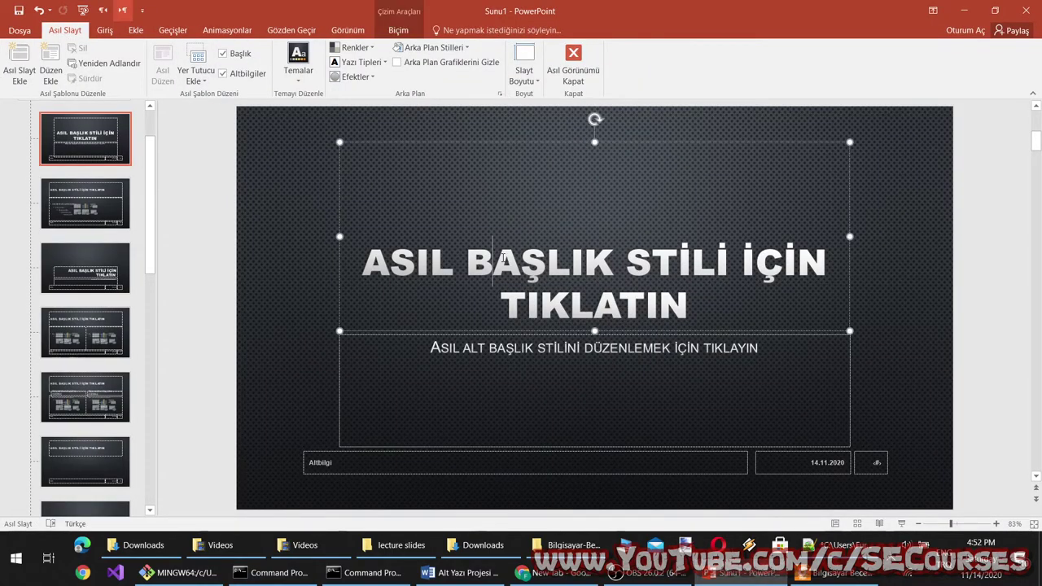
pyautogui.tripleClick(594, 306)
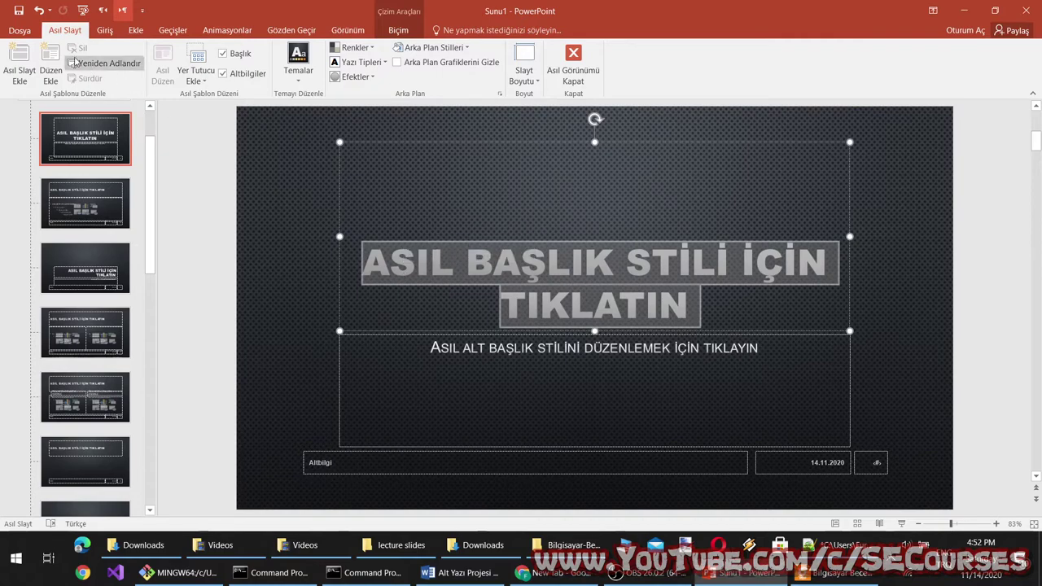
pyautogui.click(105, 30)
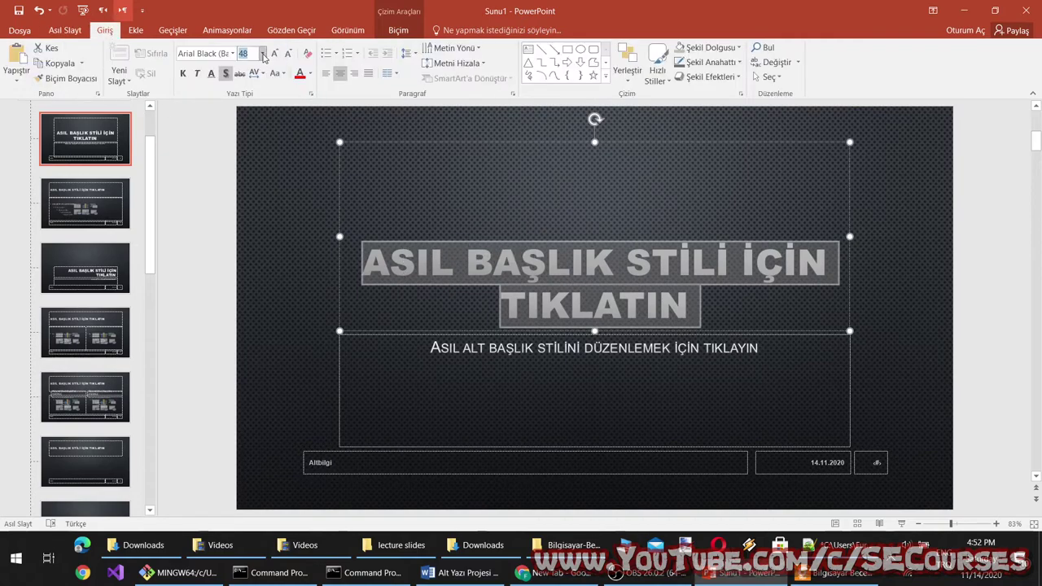
pyautogui.click(263, 54)
pyautogui.click(247, 331)
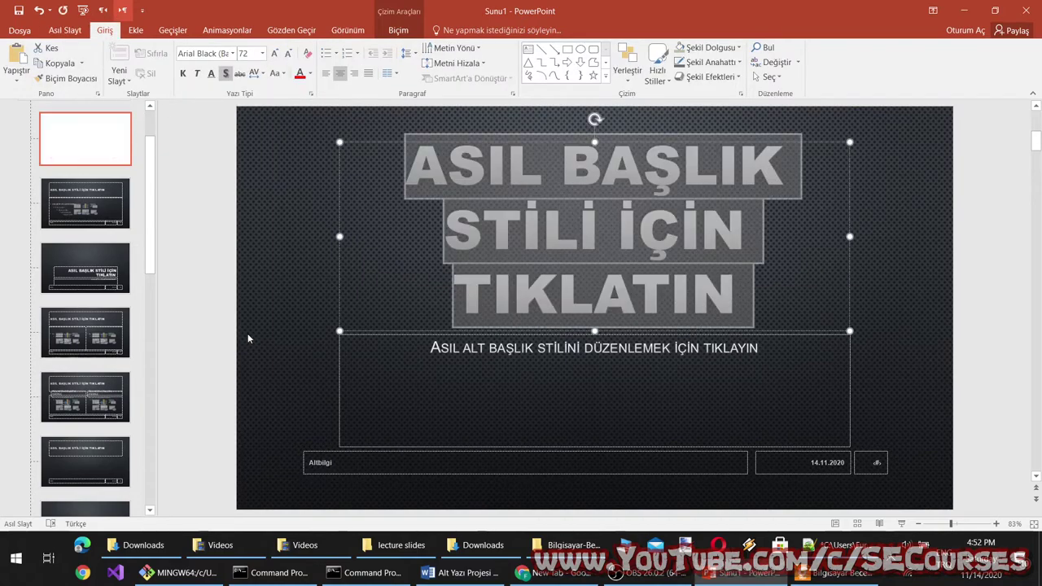
# Step: Set the master subtitle text to 66 pt and close Master View
pyautogui.moveTo(759, 348); pyautogui.dragTo(430, 348)
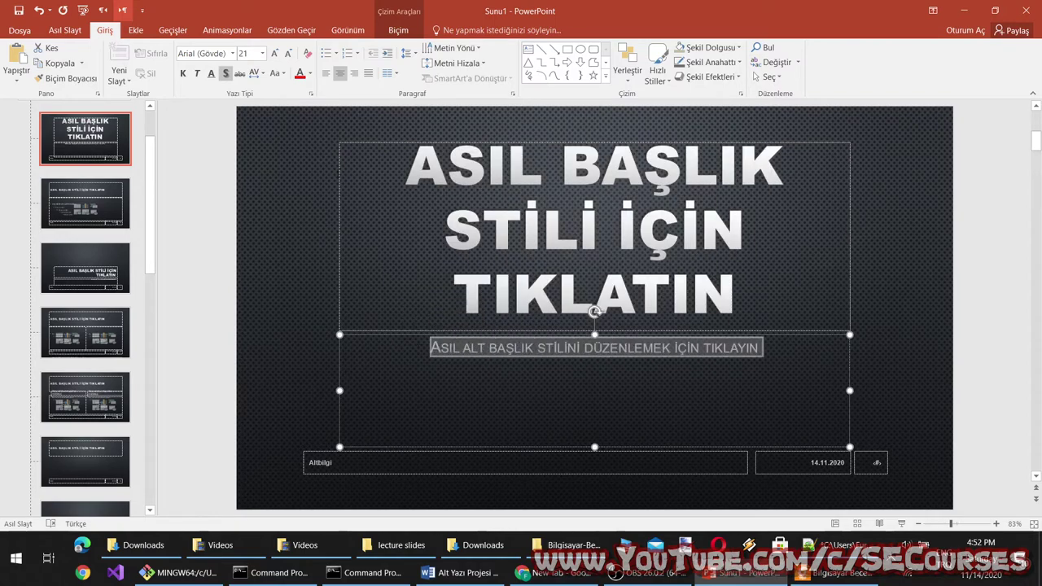
pyautogui.click(263, 54)
pyautogui.click(244, 316)
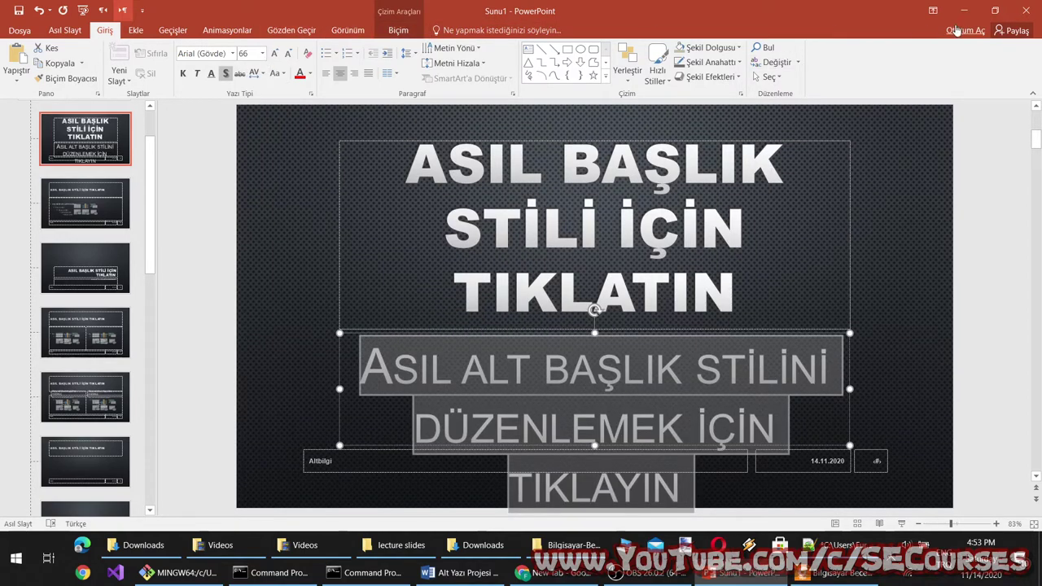
pyautogui.click(59, 33)
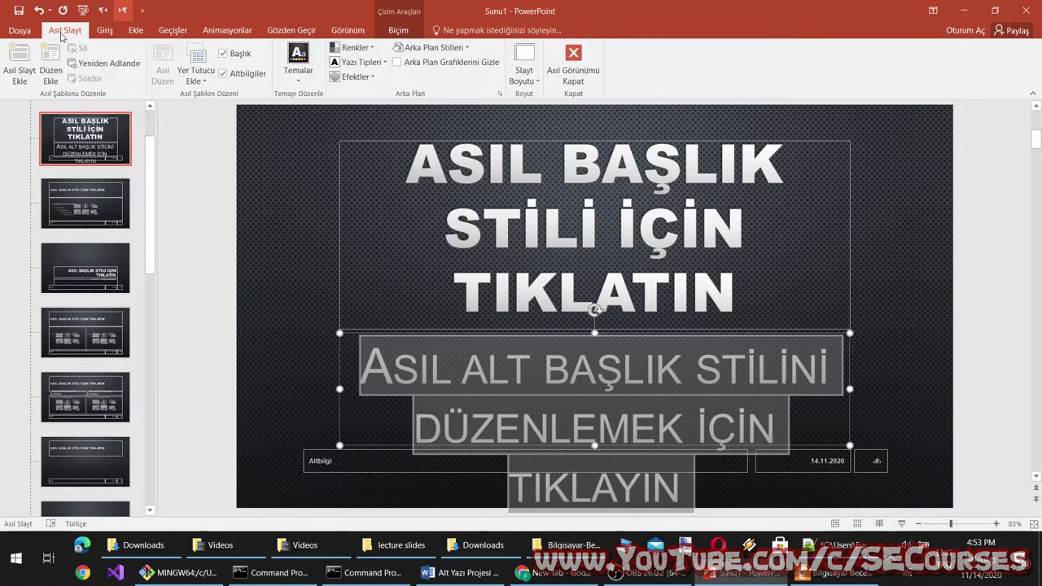
pyautogui.click(99, 31)
pyautogui.click(82, 35)
pyautogui.click(570, 59)
# Step: Inspect slides 1–3 and their title and paragraph boxes, then open Asıl Slayt from Görünüm
pyautogui.click(93, 202)
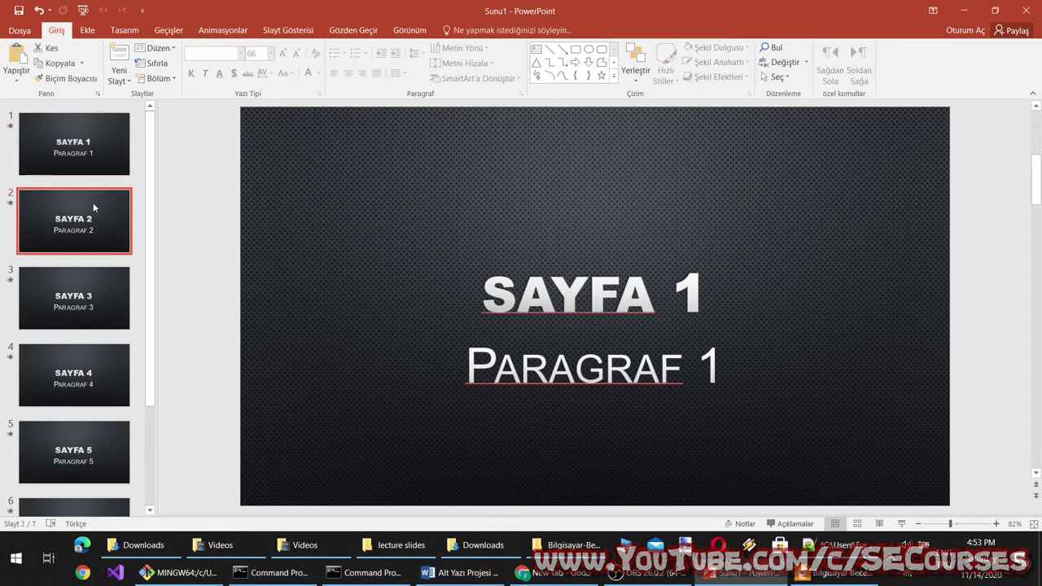
pyautogui.click(85, 310)
pyautogui.click(548, 370)
pyautogui.click(575, 299)
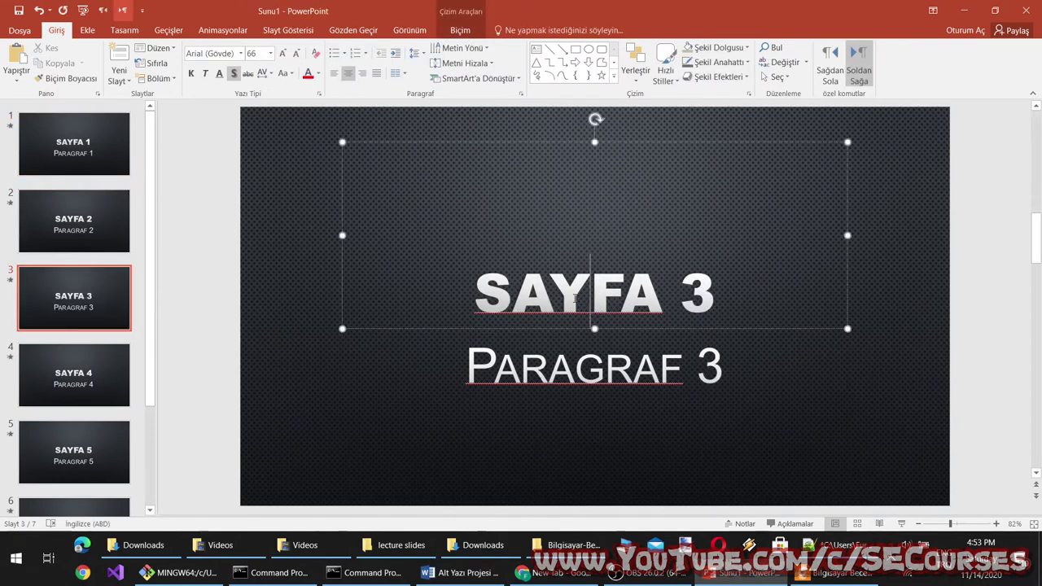
pyautogui.click(90, 157)
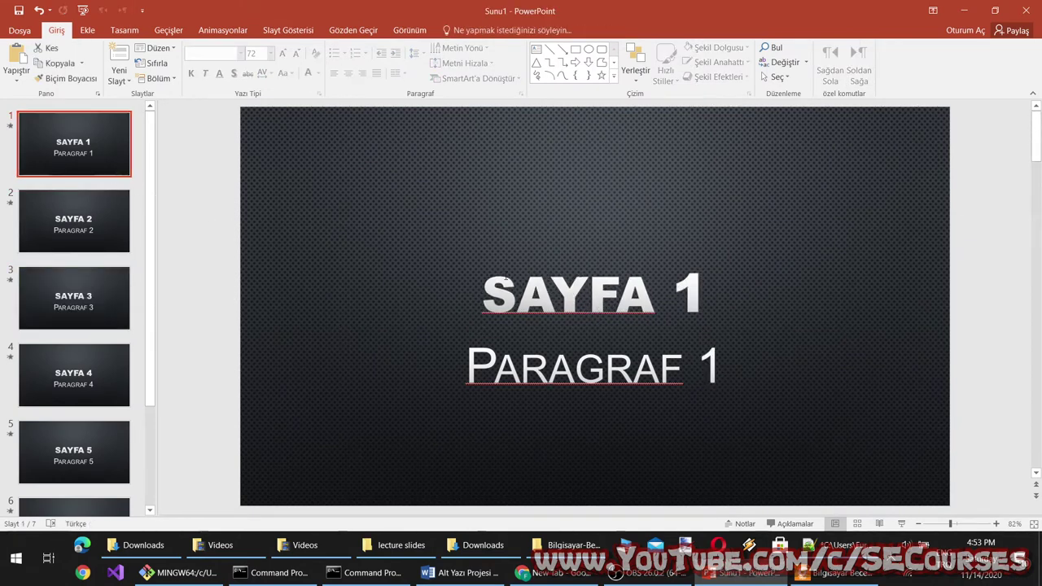
pyautogui.click(550, 293)
pyautogui.click(471, 370)
pyautogui.click(553, 279)
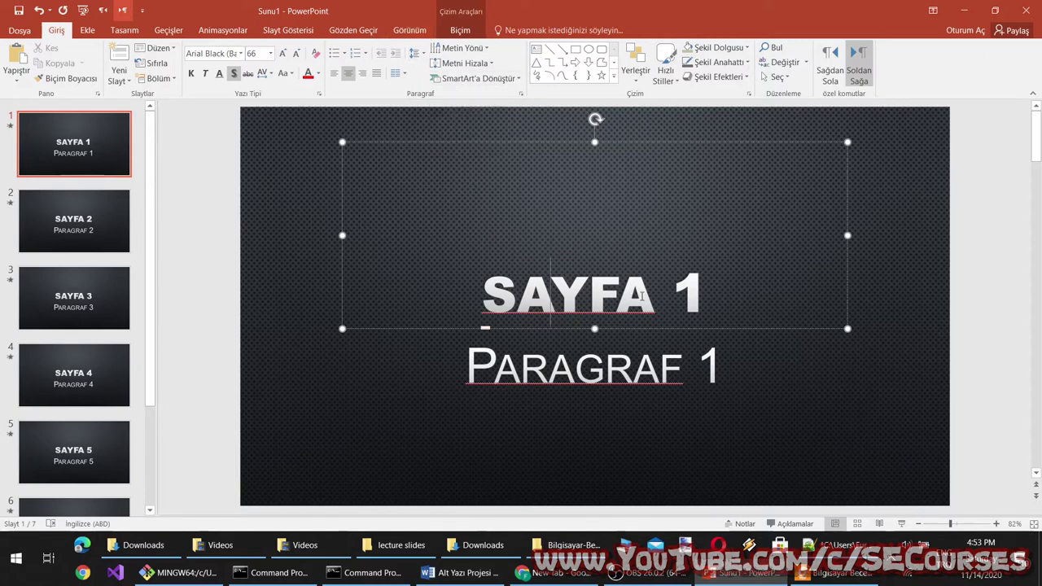
pyautogui.click(84, 223)
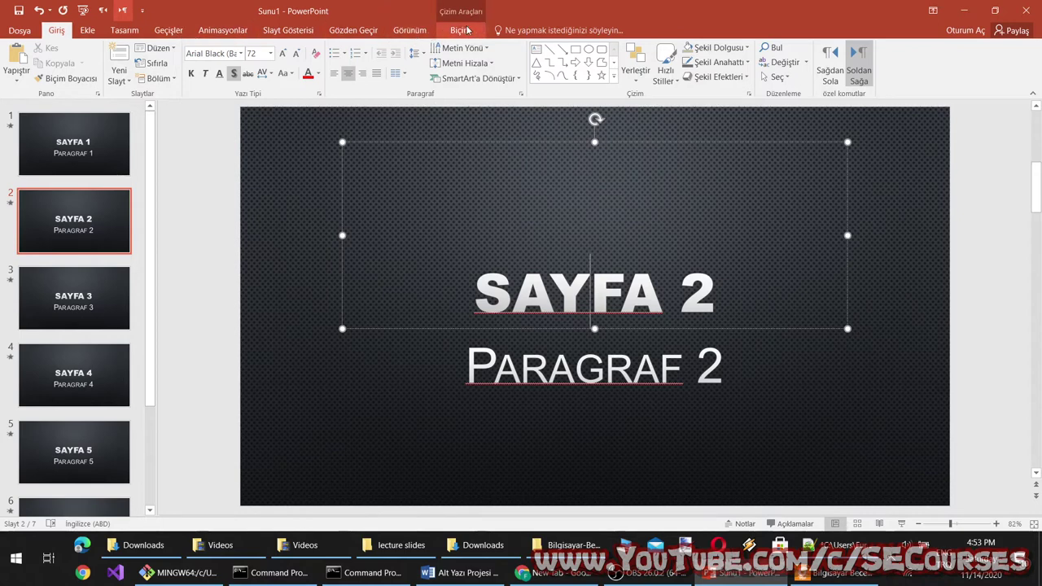
pyautogui.click(409, 30)
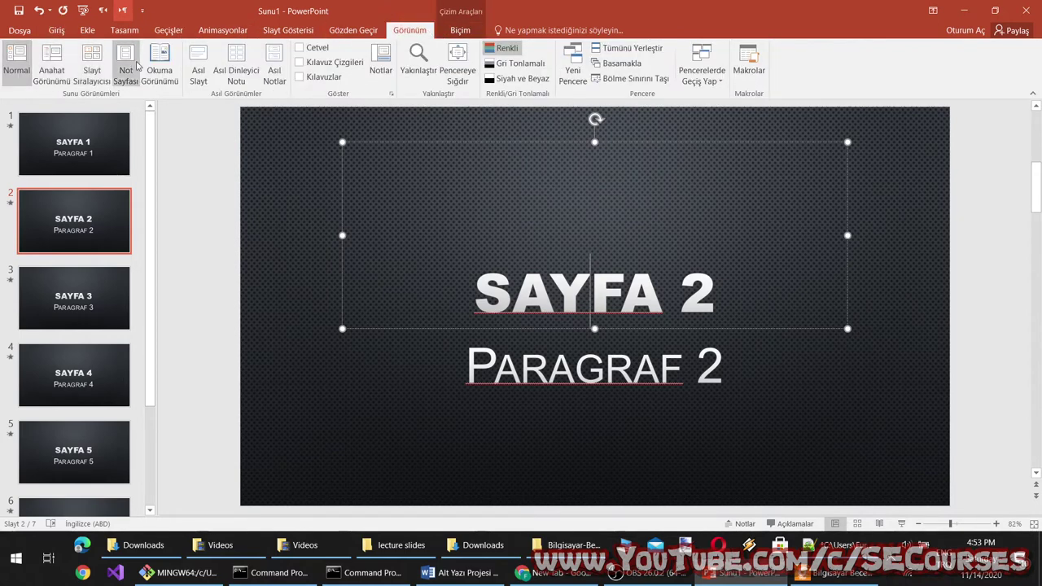
pyautogui.click(204, 66)
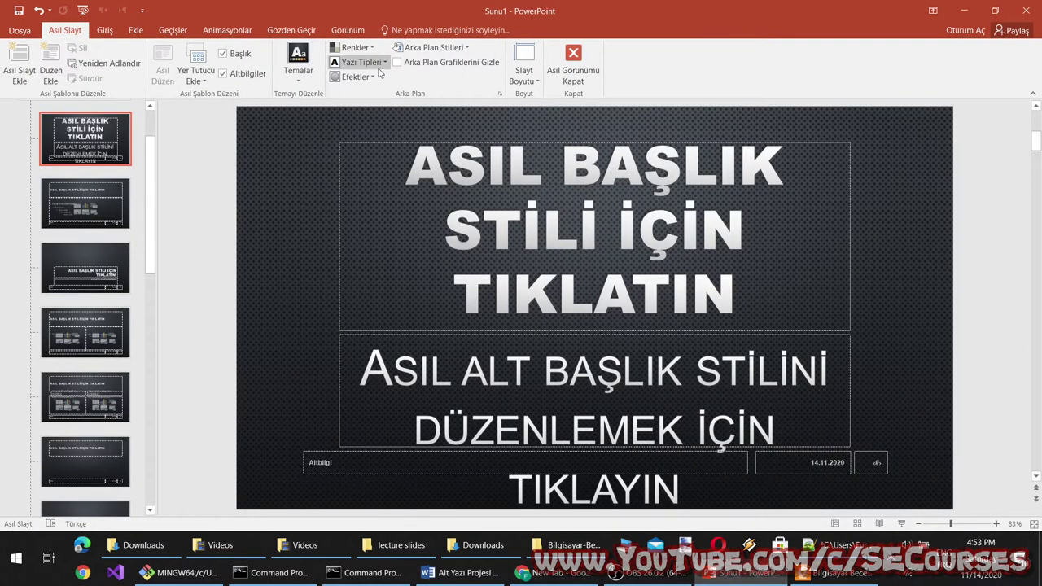
# Step: Apply the Calibri theme font set and close Master View
pyautogui.click(391, 64)
pyautogui.click(412, 236)
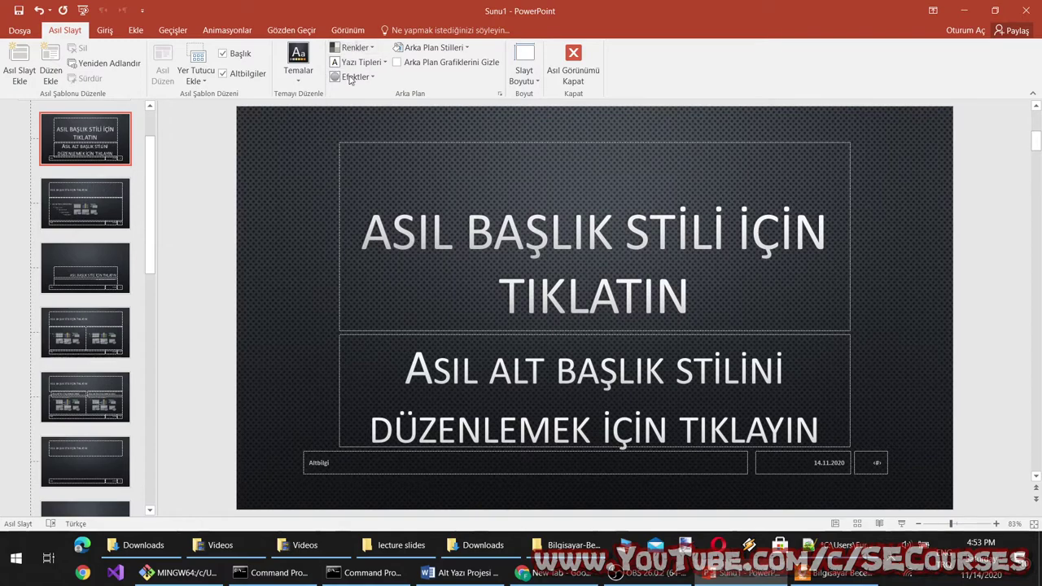
pyautogui.click(573, 73)
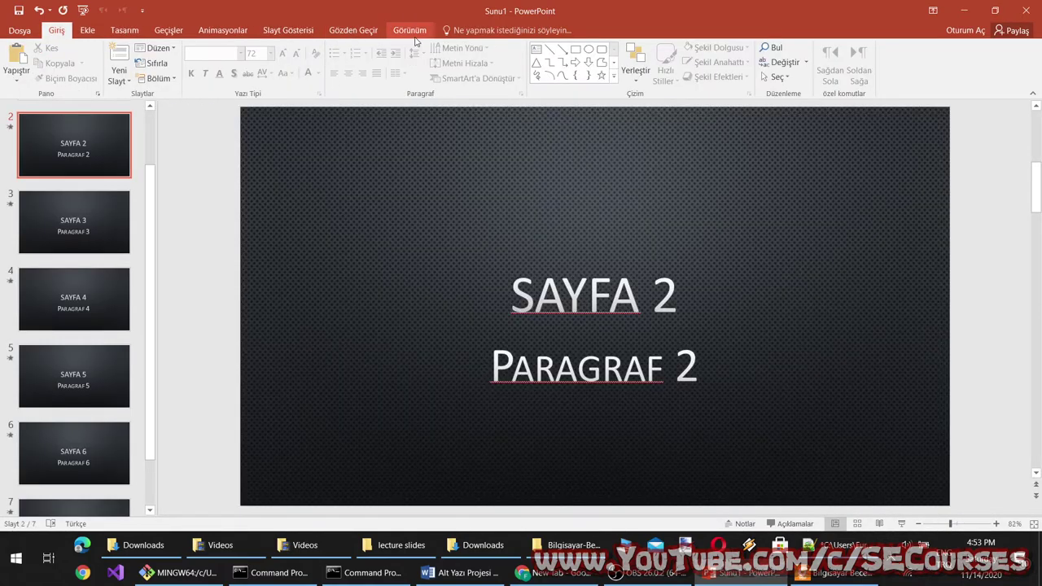
# Step: Check the SAYFA 1 title, then select all seven slides in the thumbnail pane
pyautogui.scroll(1, 106, 163)
pyautogui.click(100, 163)
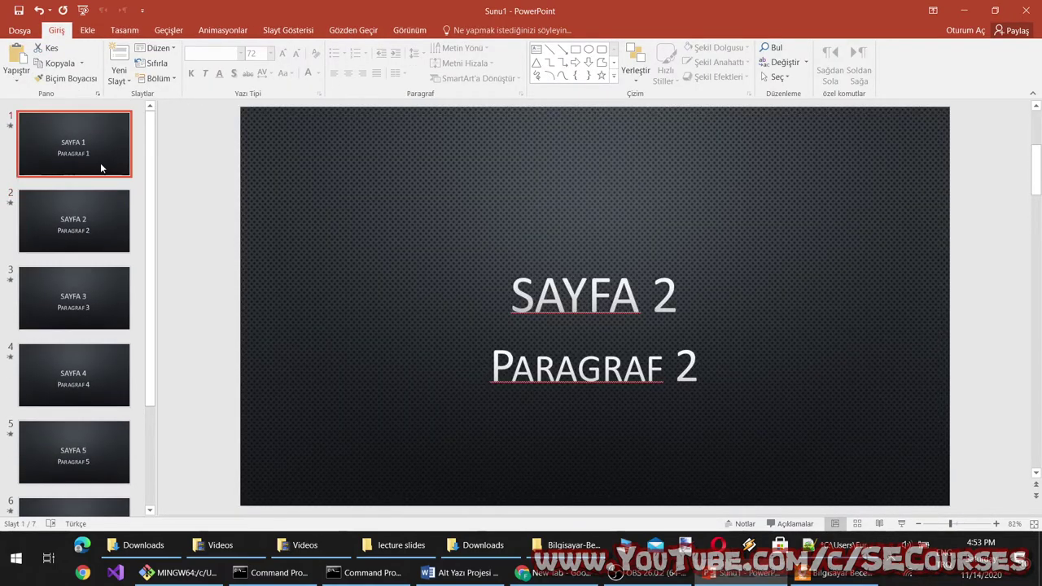
pyautogui.click(562, 295)
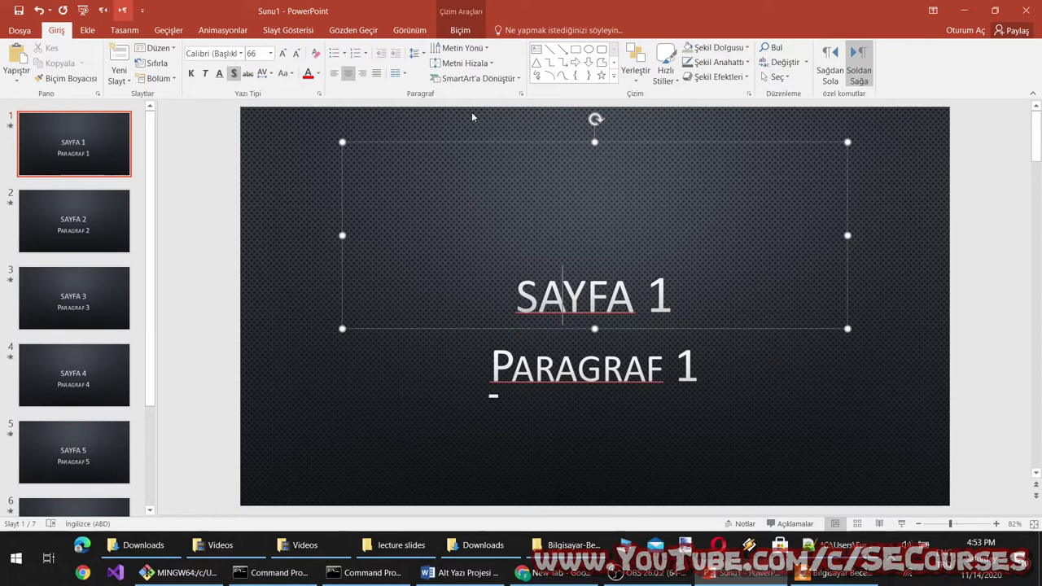
pyautogui.click(419, 35)
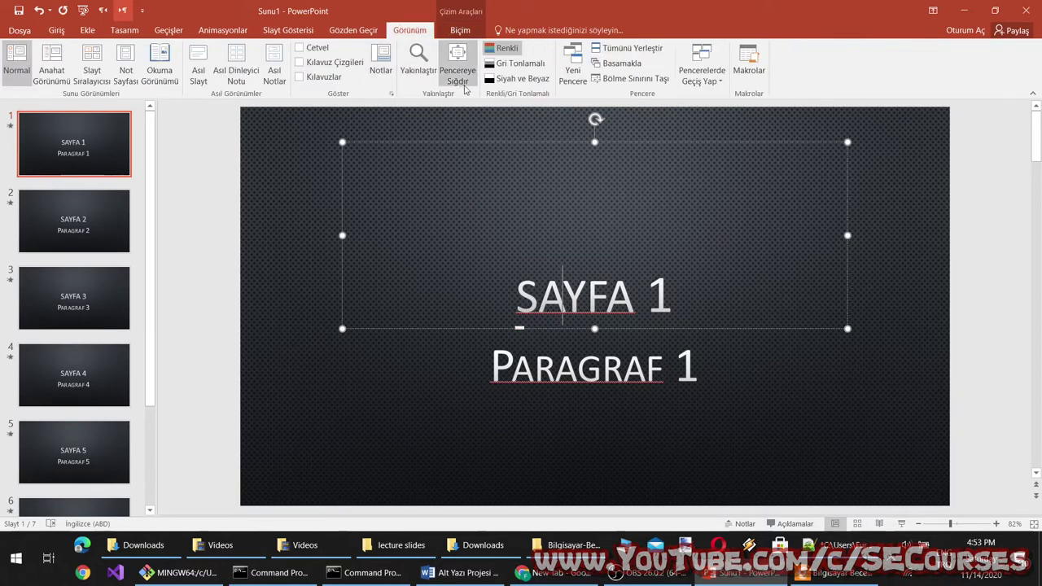
pyautogui.click(57, 31)
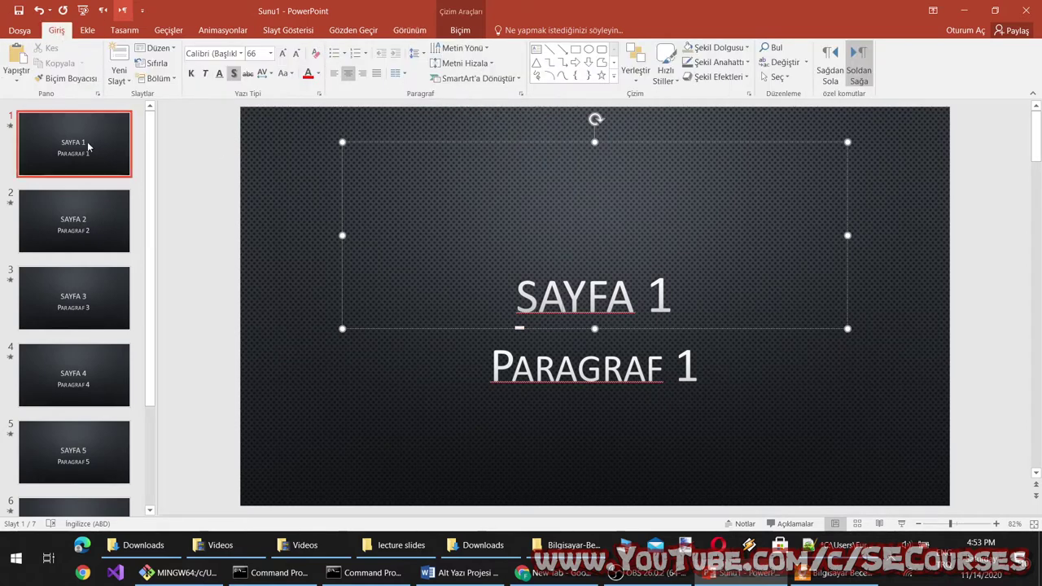
pyautogui.click(110, 155)
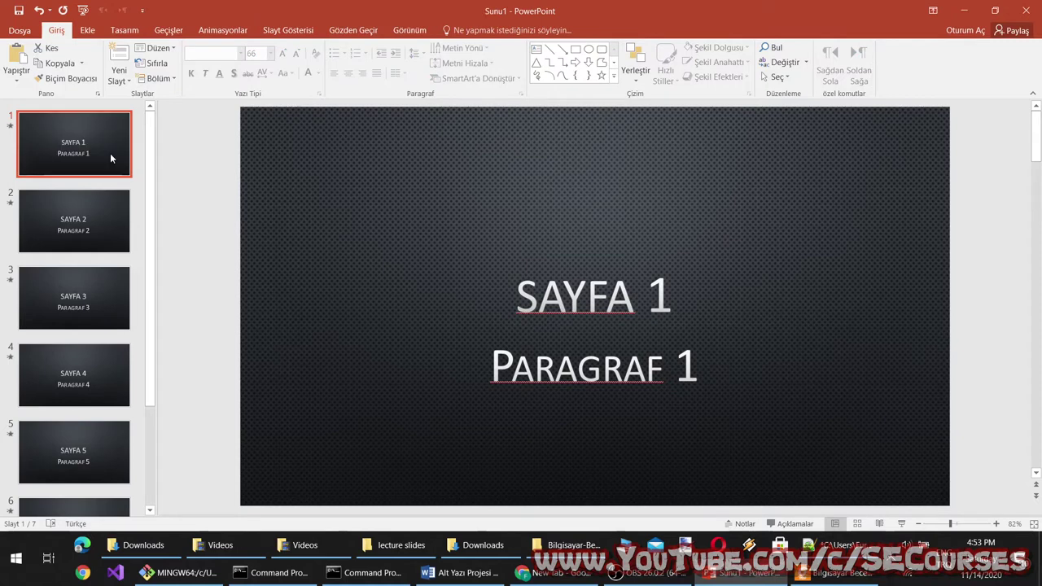
pyautogui.hotkey('ctrl', 'a')
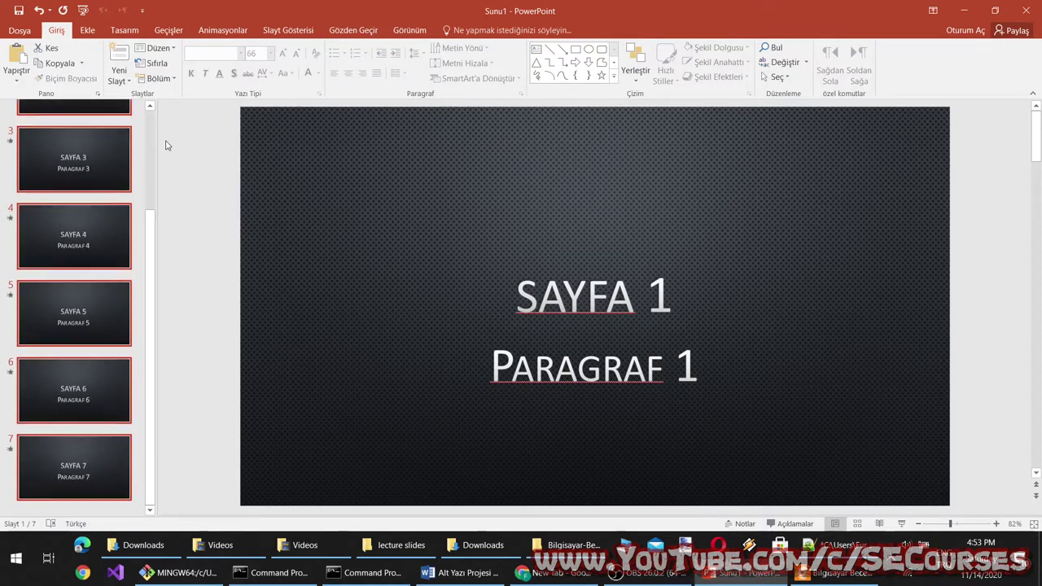
pyautogui.click(359, 30)
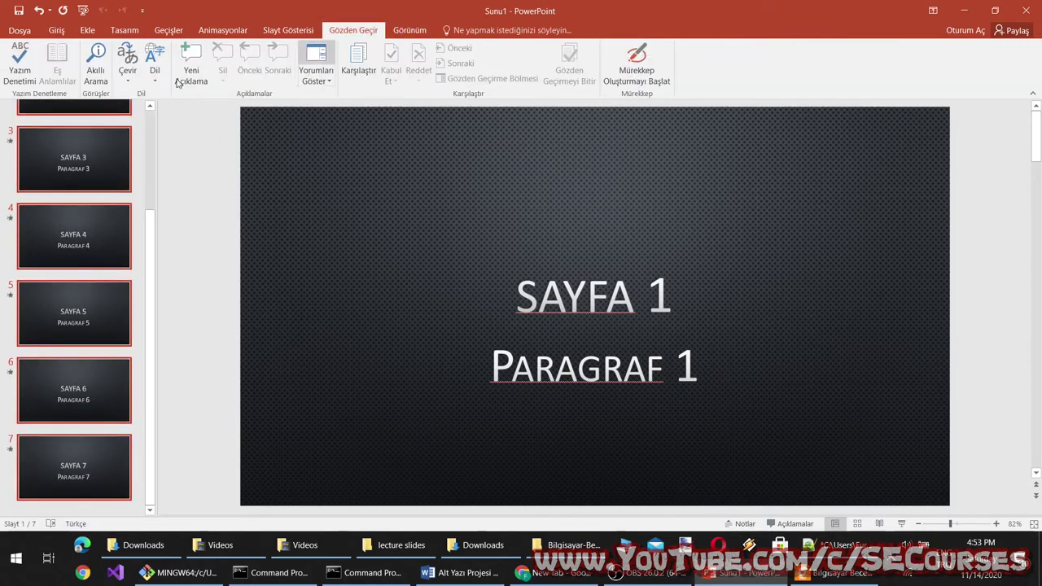
# Step: Open Slide Master and apply the Franklin Gothic theme font set
pyautogui.click(410, 30)
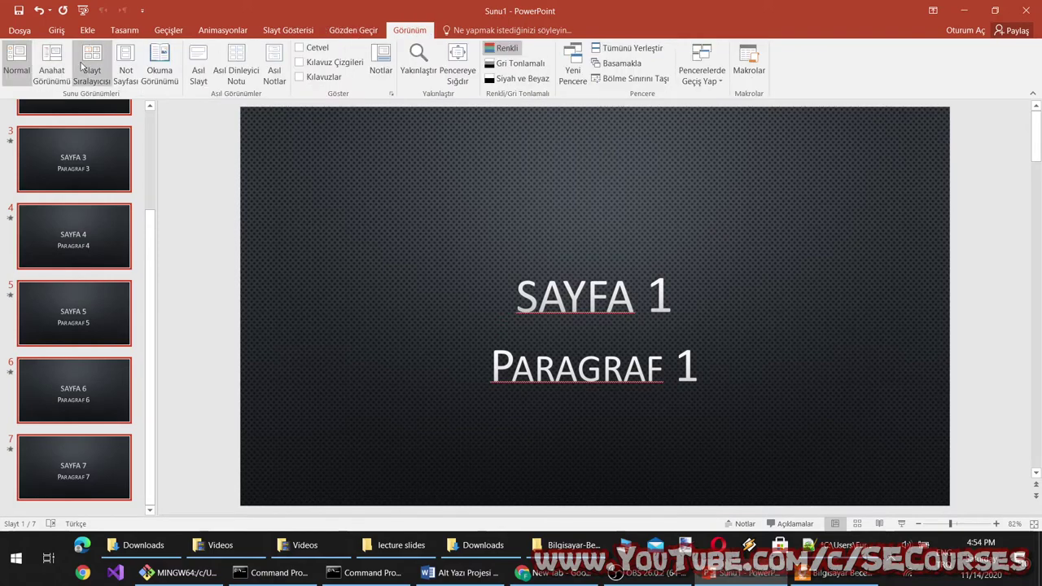
pyautogui.click(90, 61)
pyautogui.click(198, 66)
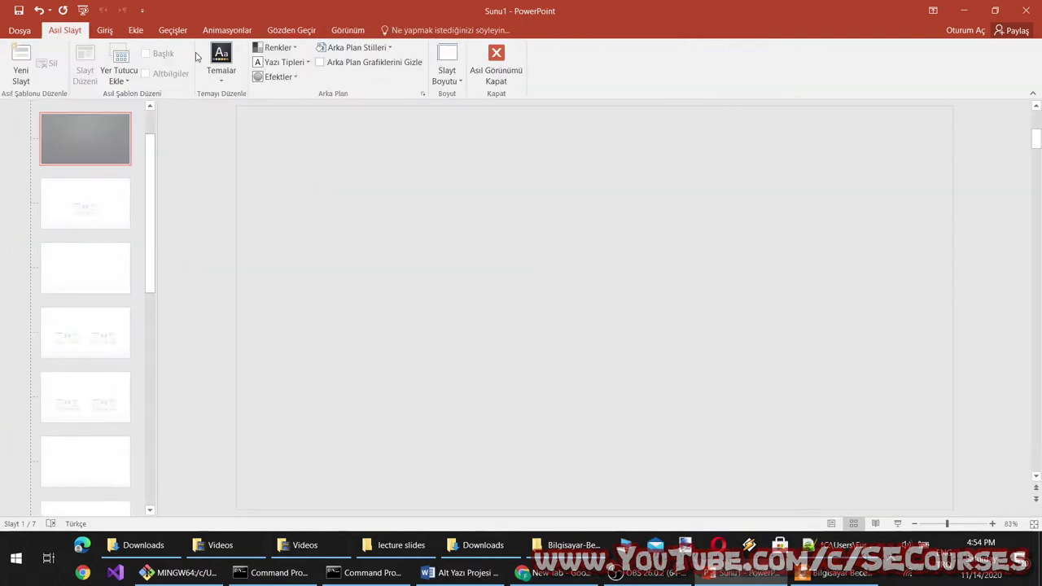
pyautogui.click(485, 224)
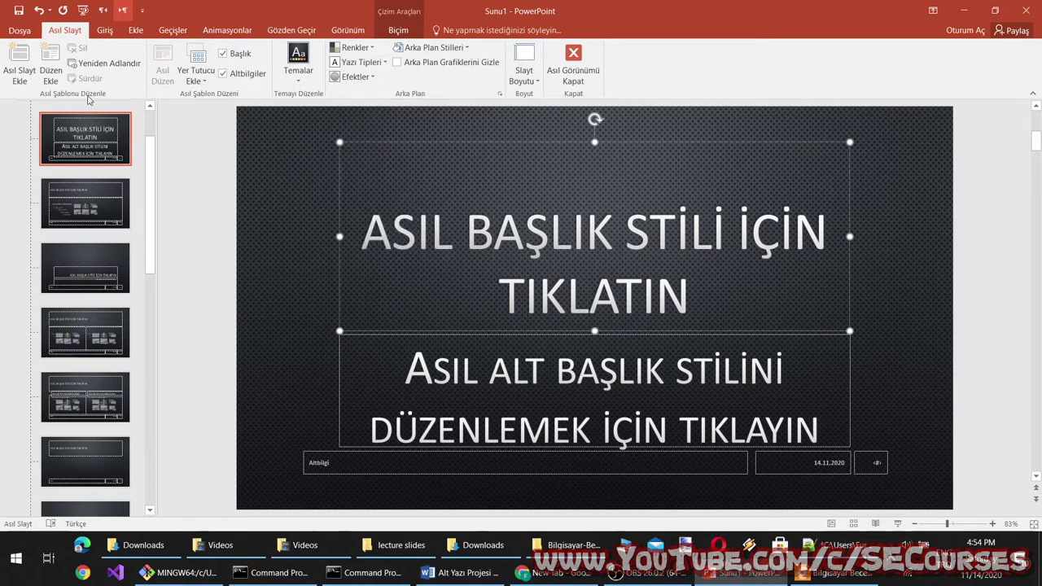
pyautogui.click(107, 141)
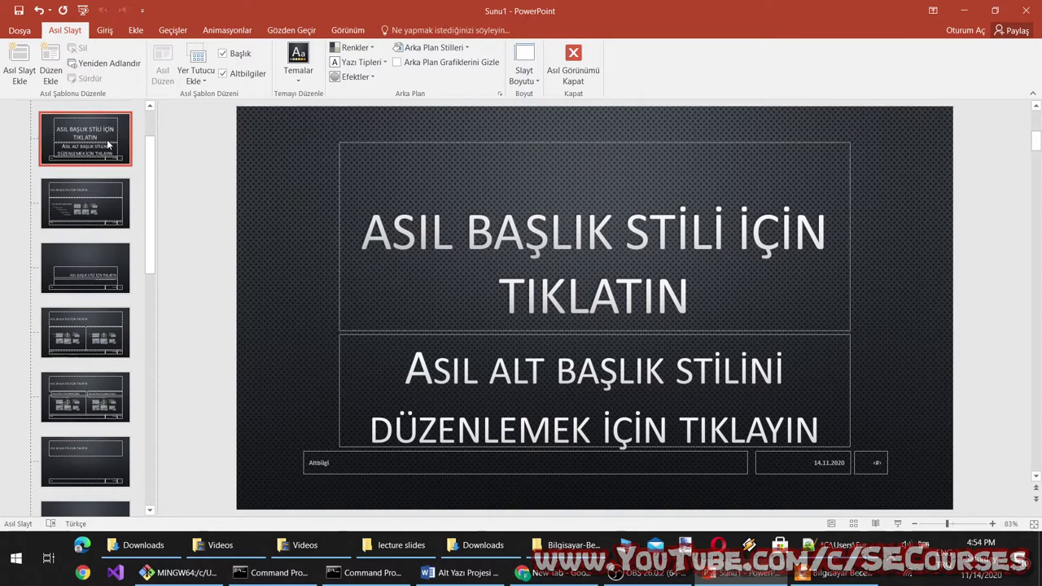
pyautogui.click(382, 61)
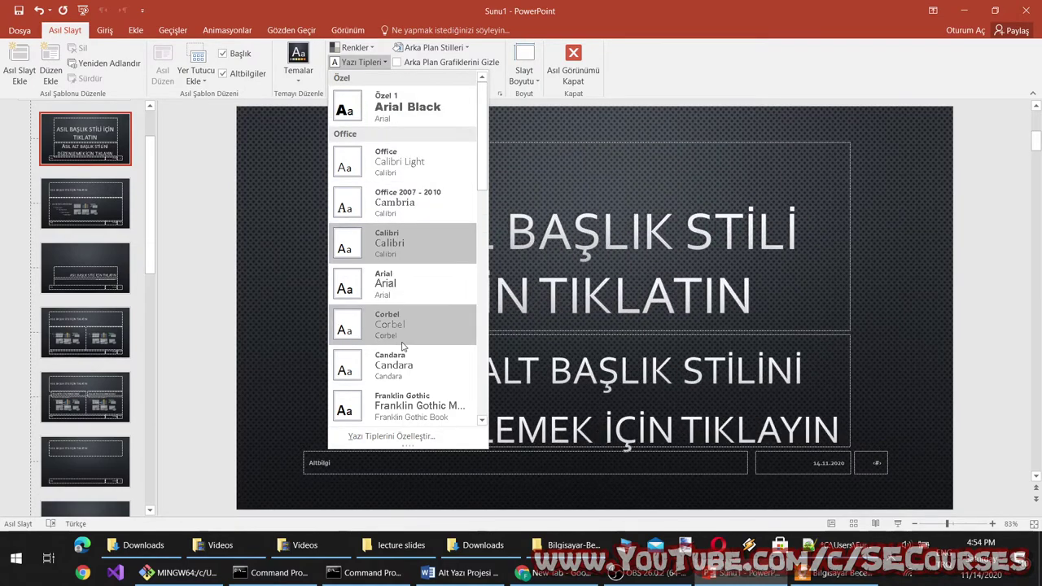
pyautogui.click(401, 403)
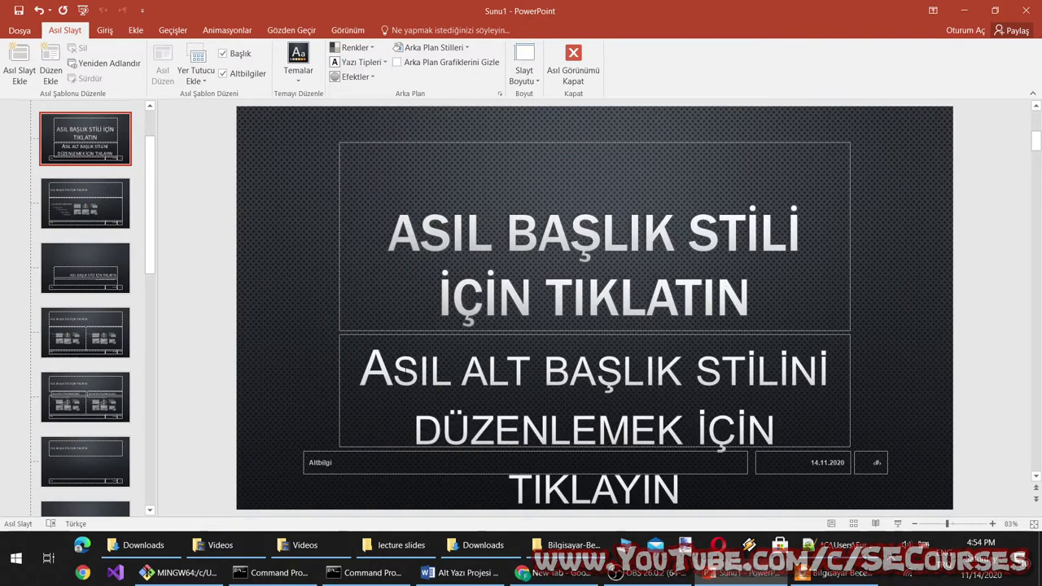
# Step: Set the master title text to size 80 and close Master View
pyautogui.moveTo(388, 216); pyautogui.dragTo(723, 289)
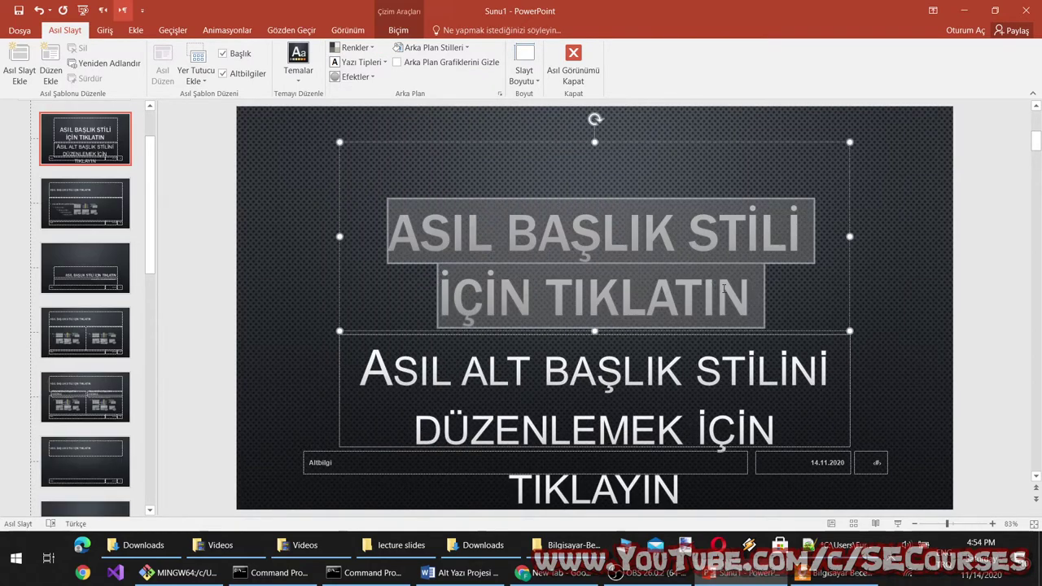
pyautogui.click(112, 33)
pyautogui.click(262, 53)
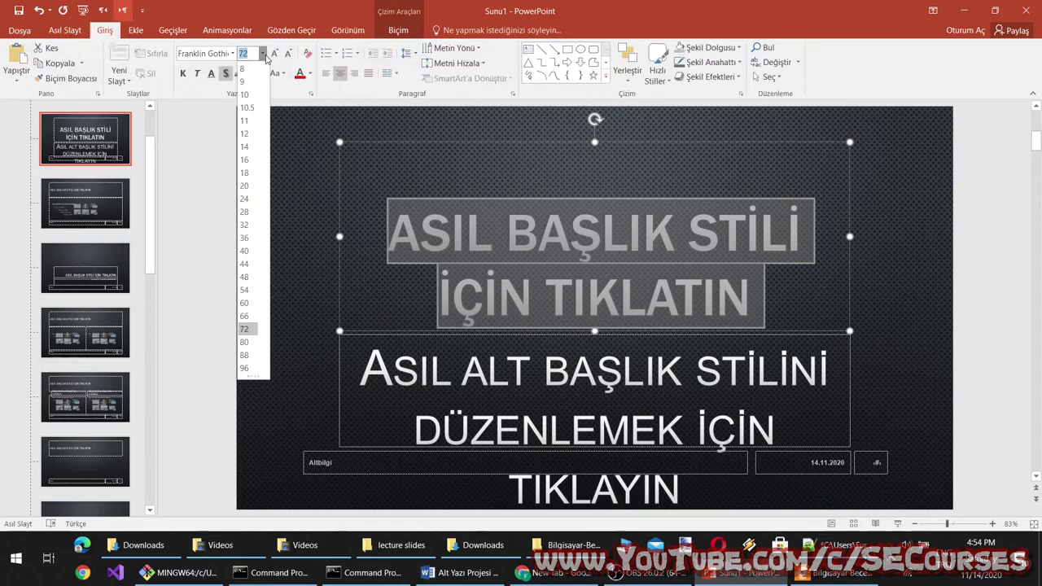
pyautogui.click(248, 346)
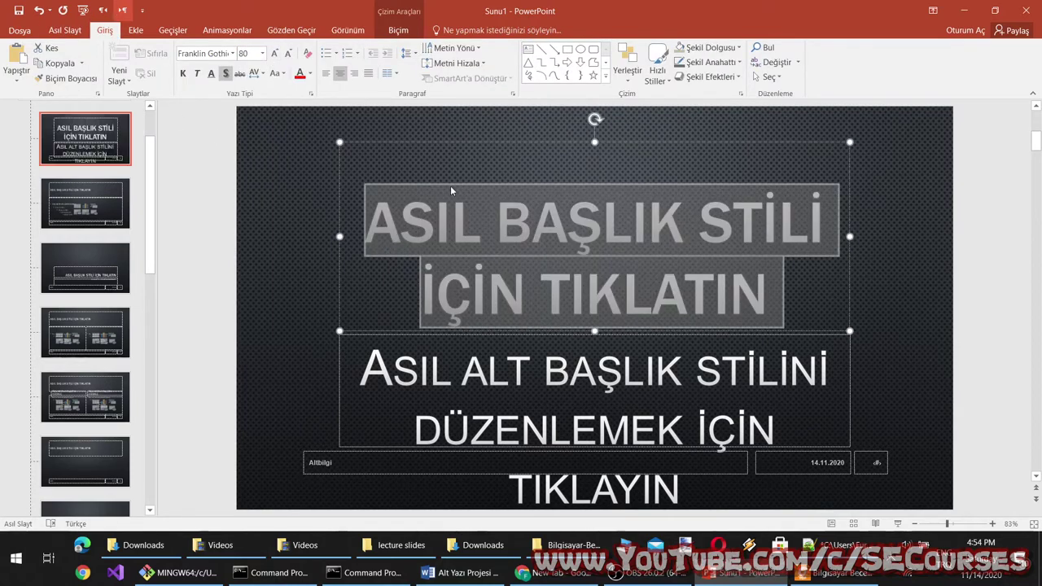
pyautogui.click(496, 220)
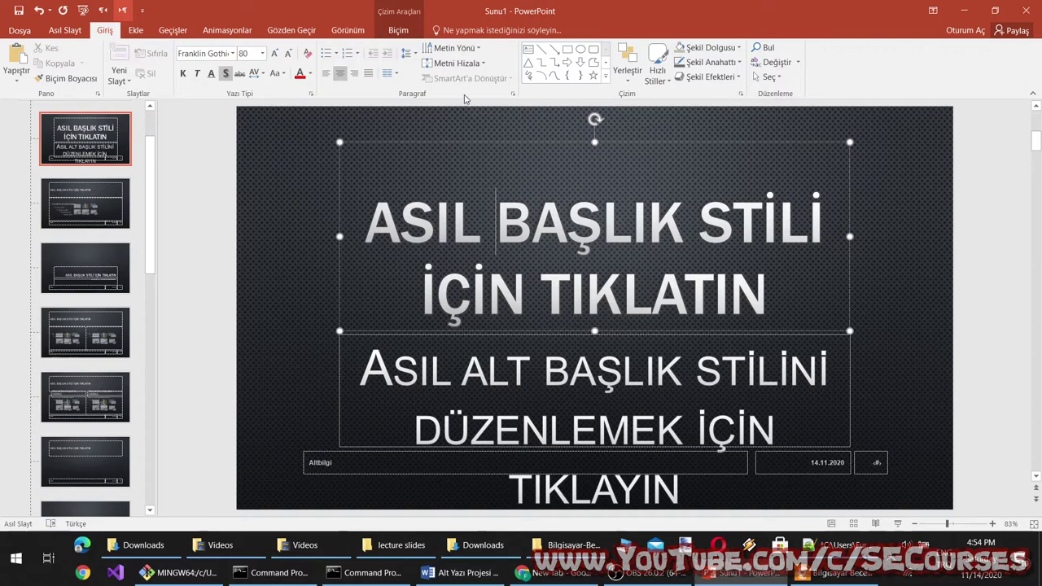
pyautogui.click(77, 33)
pyautogui.click(571, 70)
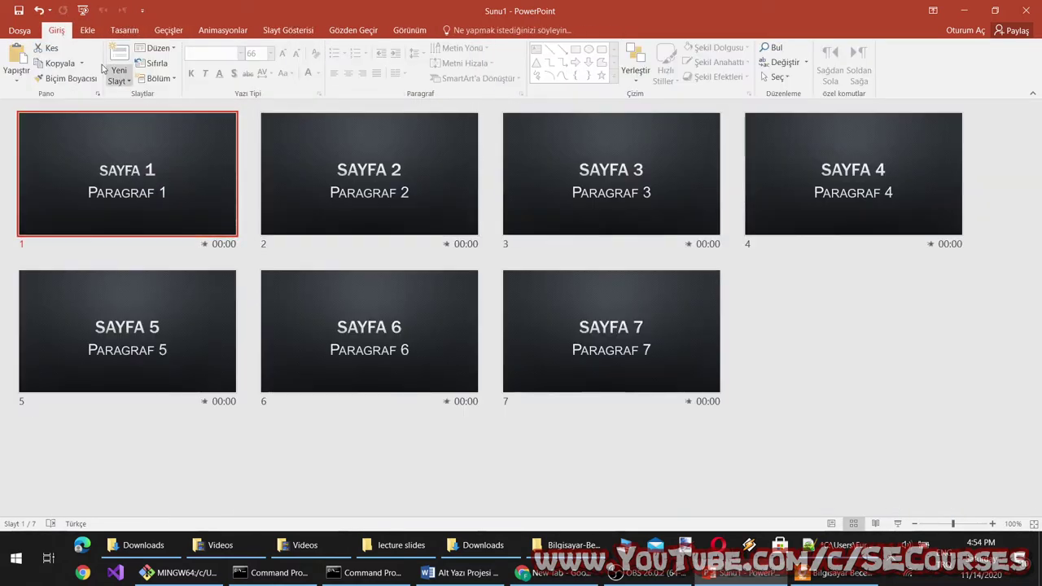
# Step: Return to Normal view and select the SAYFA 1 title on slide 1
pyautogui.click(409, 30)
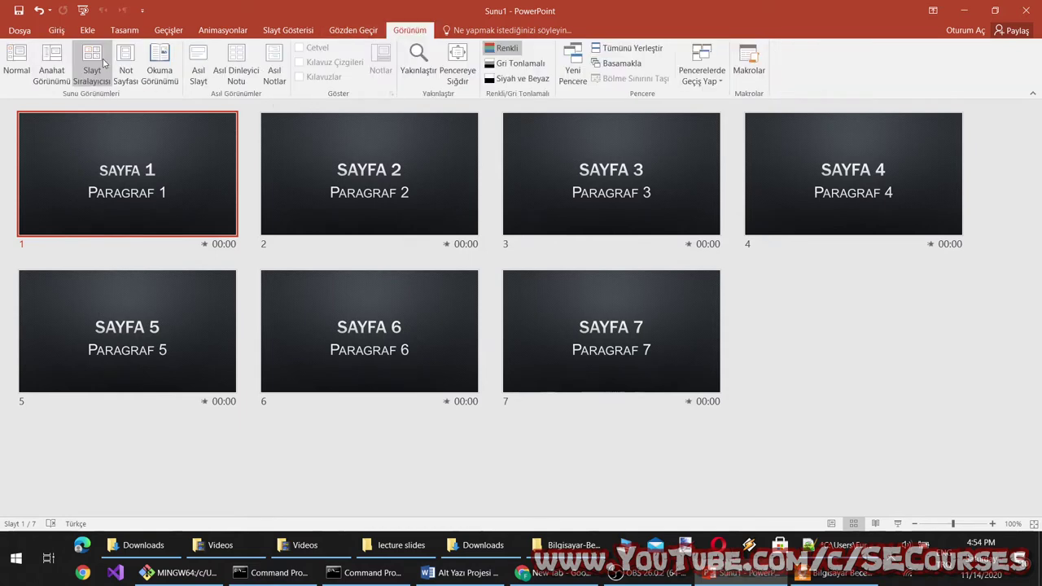
pyautogui.click(17, 61)
pyautogui.click(558, 294)
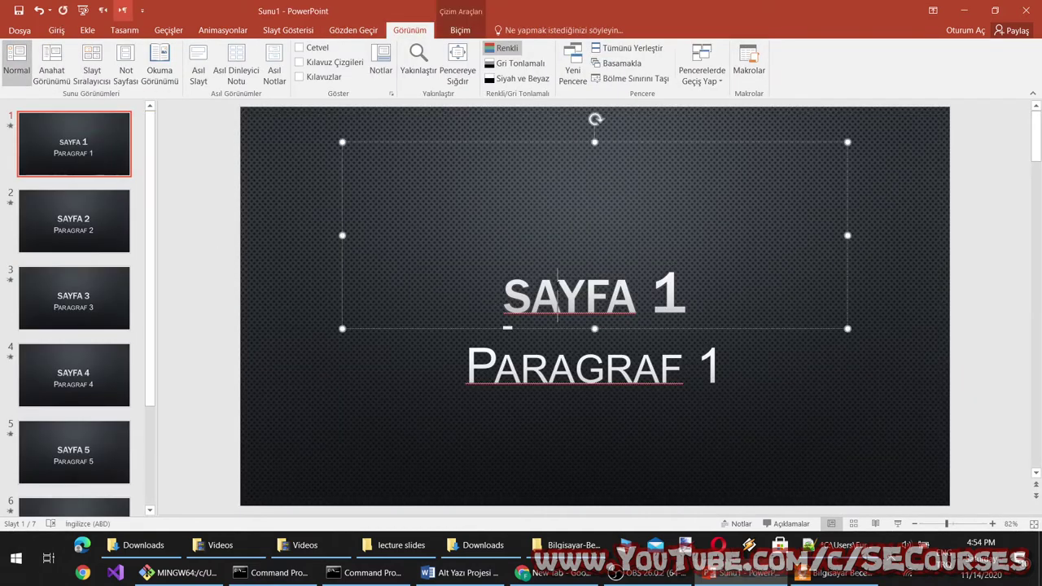
pyautogui.click(56, 30)
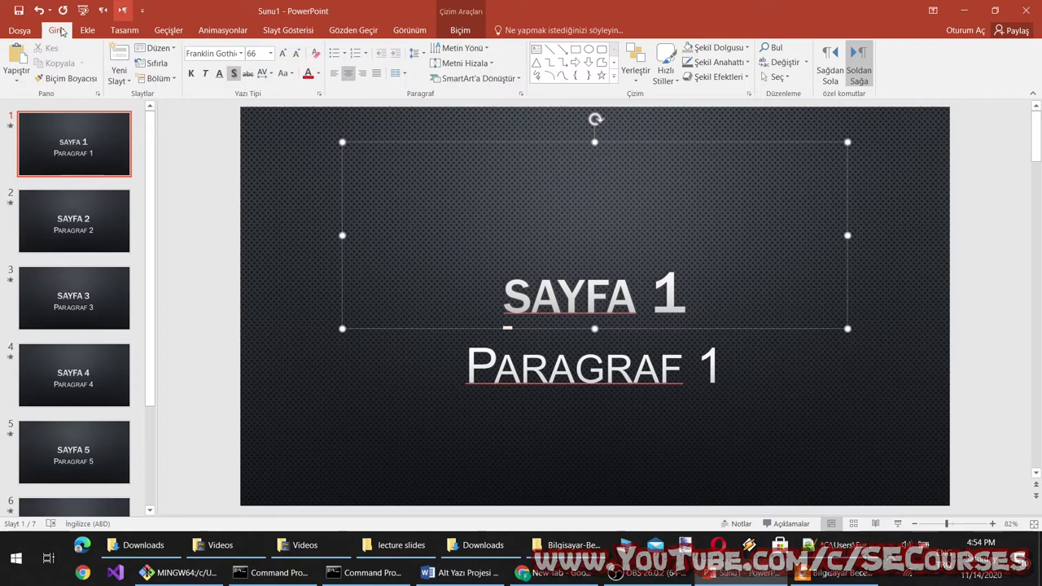
# Step: Inspect slide 2's SAYFA 2 title and PARAGRAF 2 subtitle, then reselect slide 1's title
pyautogui.click(95, 211)
pyautogui.click(602, 295)
pyautogui.click(575, 376)
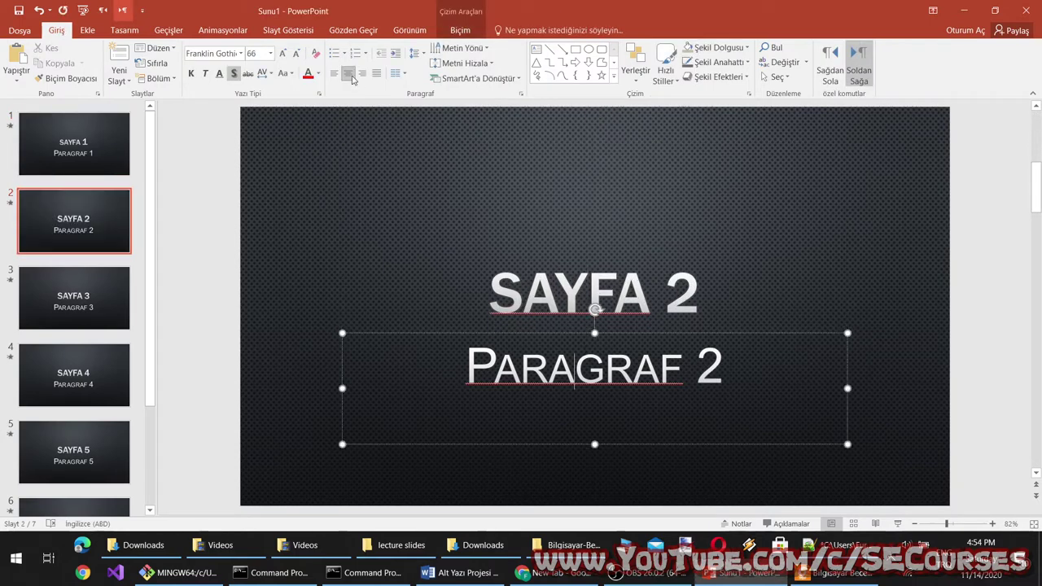
pyautogui.click(561, 282)
pyautogui.press('pageup')
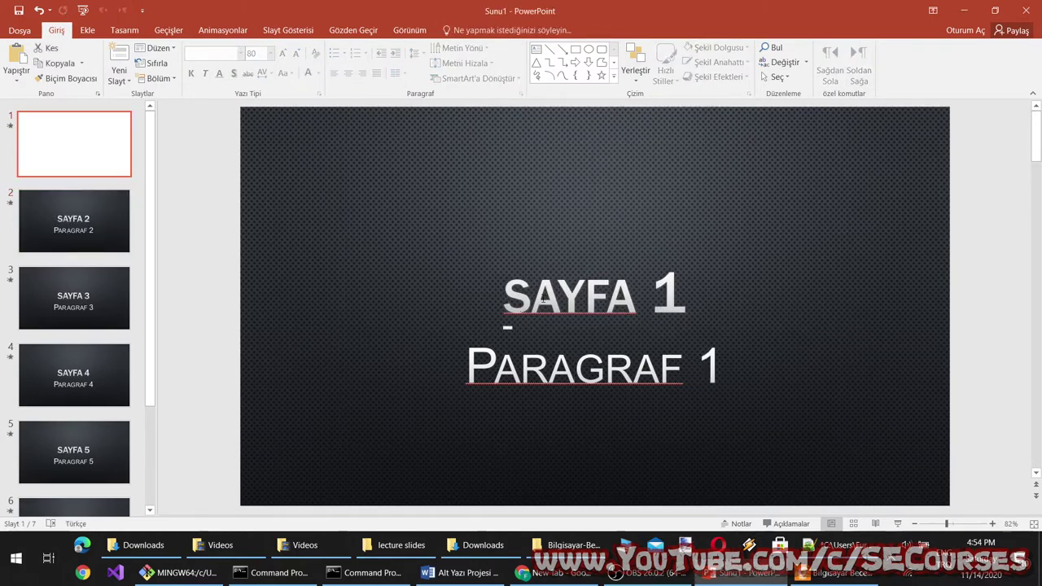
pyautogui.click(532, 295)
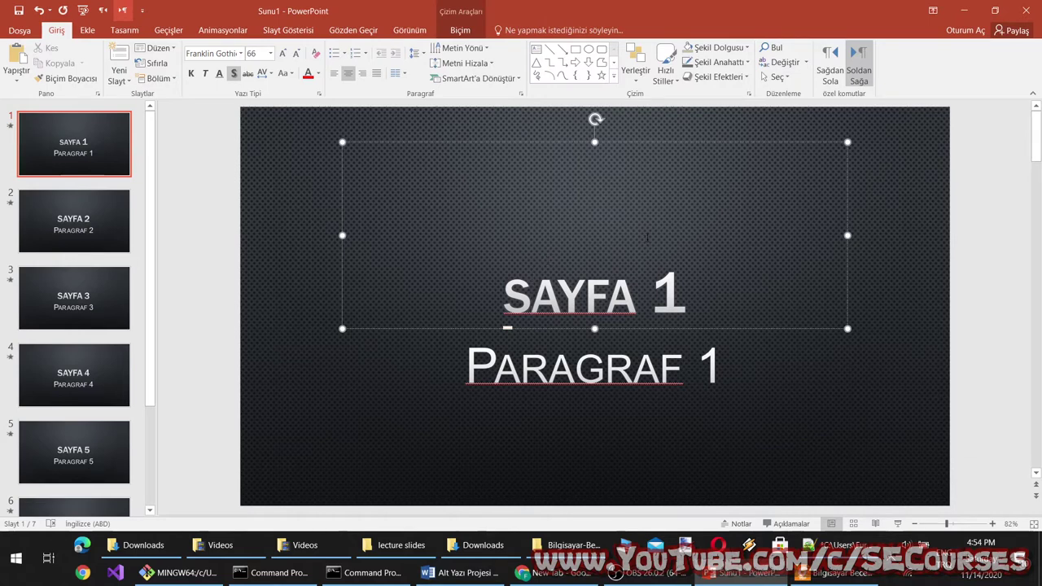
# Step: Reset slide 1 to its default layout
pyautogui.click(98, 224)
pyautogui.click(106, 141)
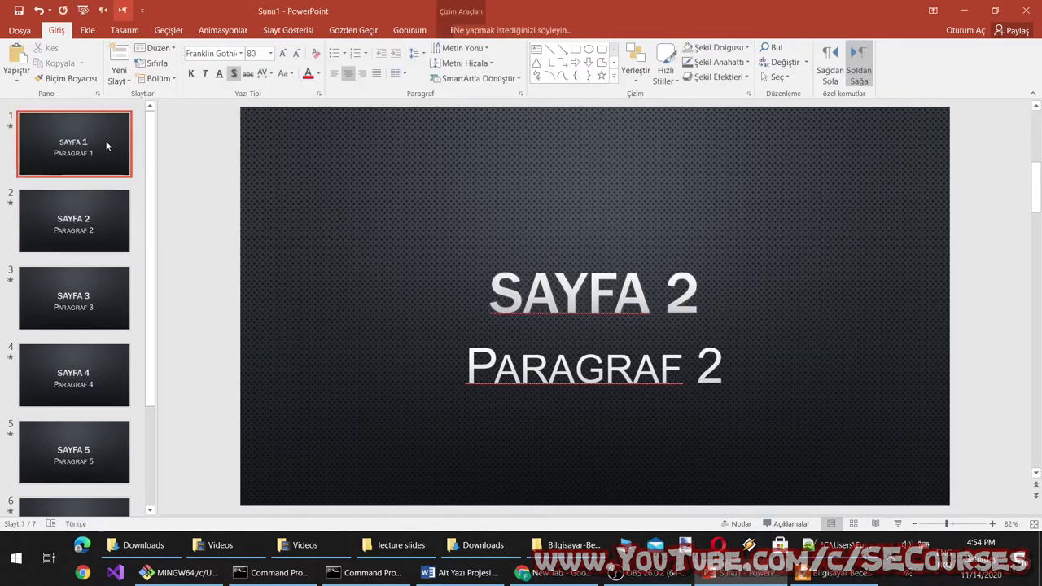
pyautogui.click(585, 273)
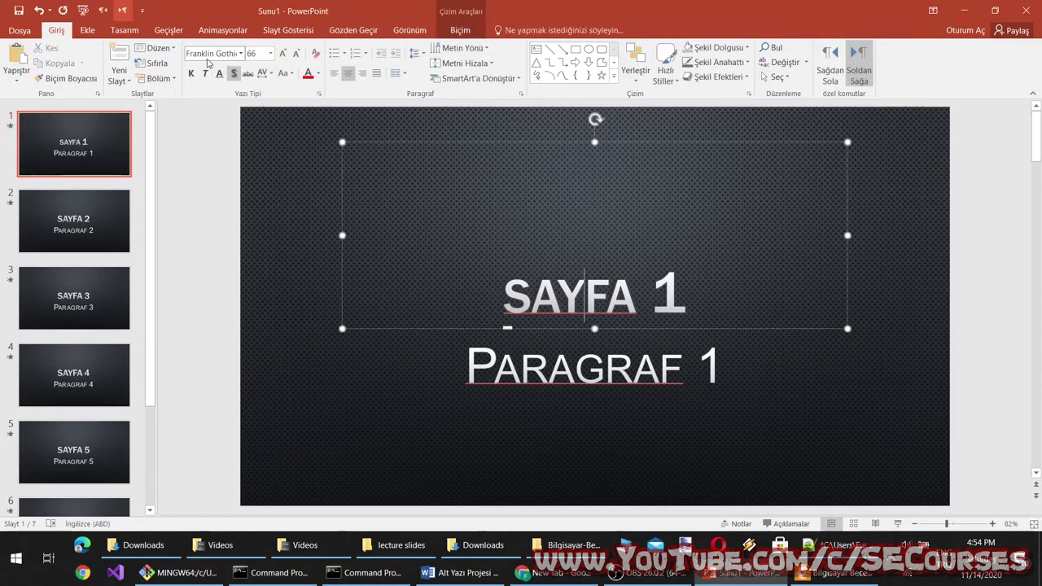
pyautogui.click(164, 65)
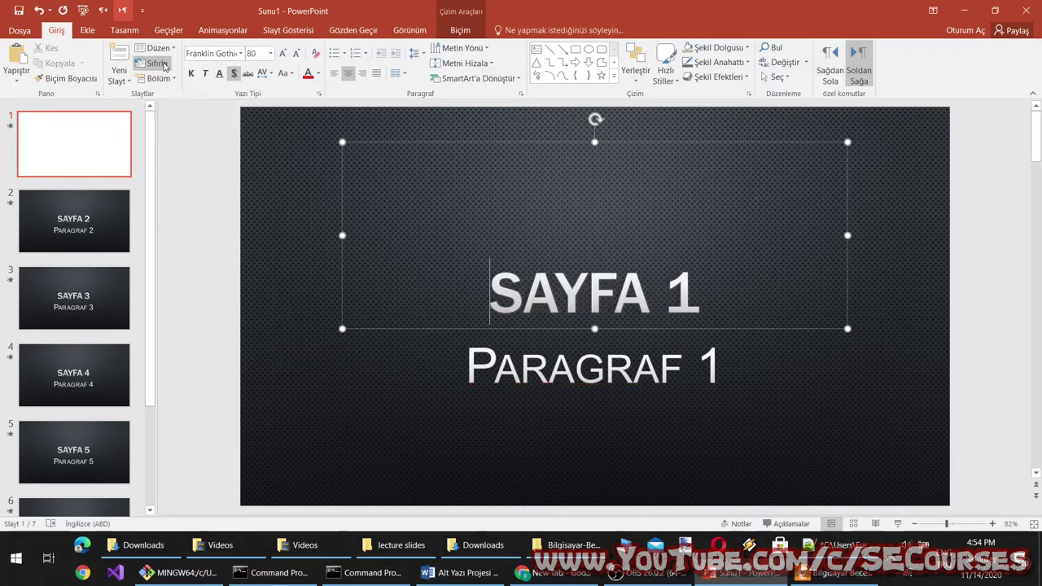
pyautogui.click(123, 202)
pyautogui.click(97, 163)
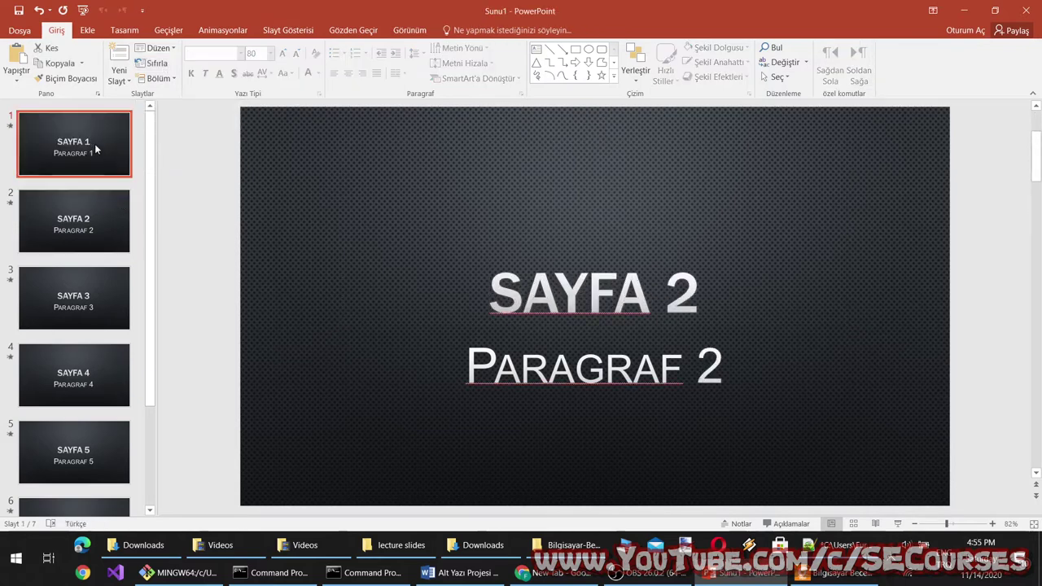
pyautogui.click(155, 65)
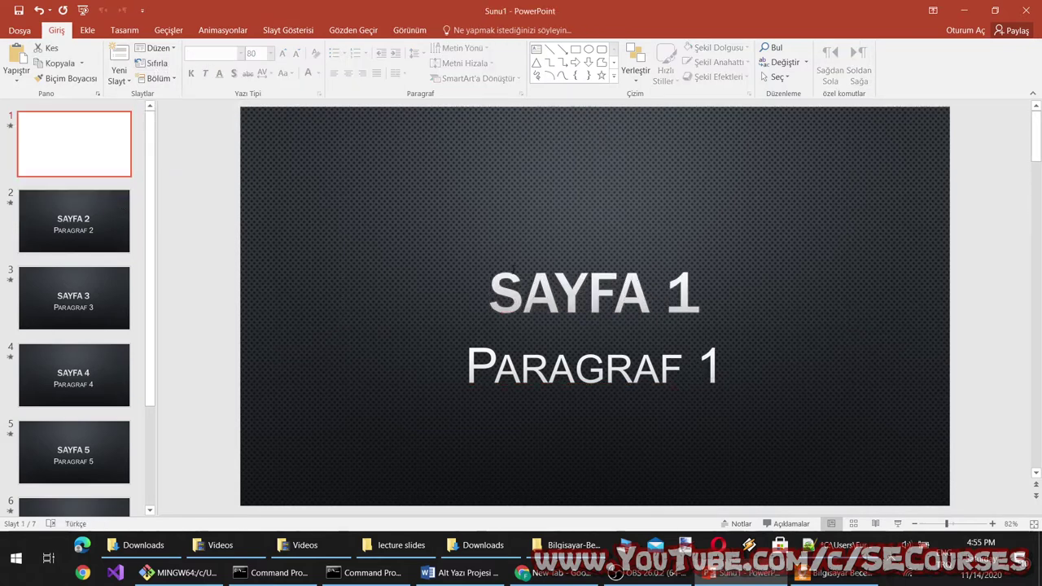
# Step: Correct the slide 1 title text so it reads SAYFA 1
pyautogui.click(523, 293)
pyautogui.doubleClick(686, 296)
pyautogui.write('2')
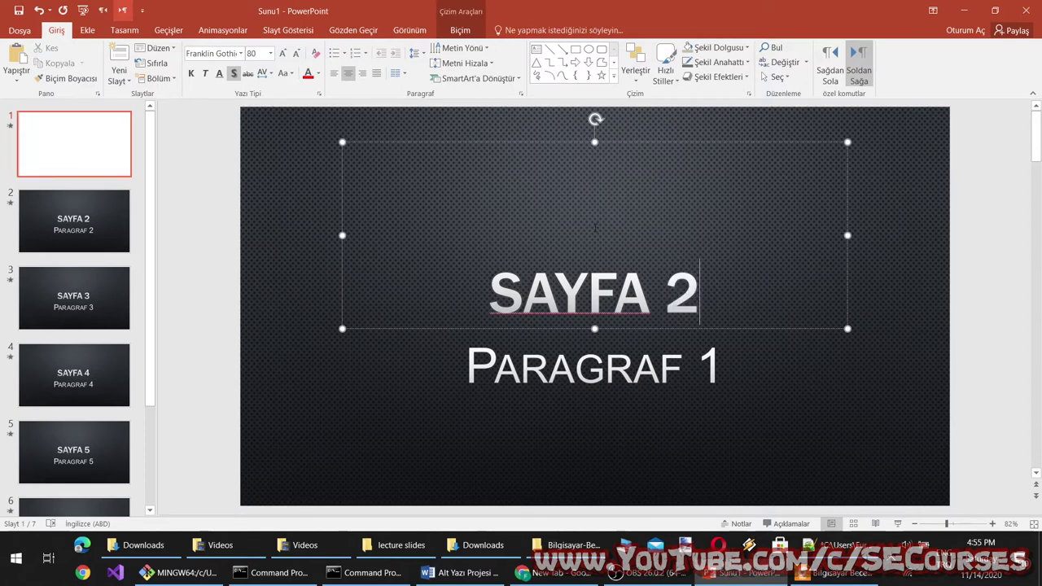
pyautogui.moveTo(693, 292); pyautogui.dragTo(531, 305)
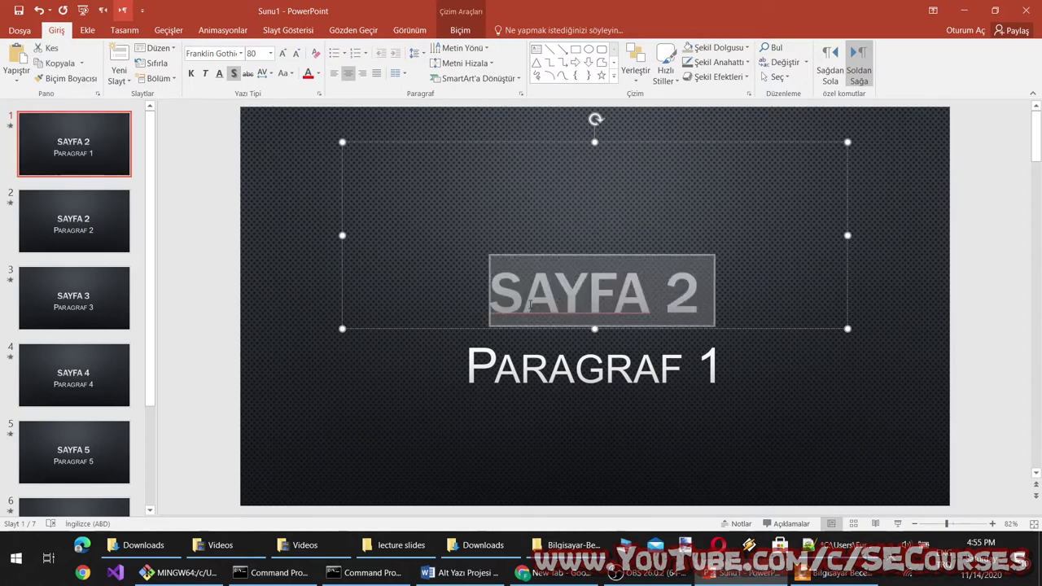
pyautogui.click(715, 306)
pyautogui.doubleClick(682, 292)
pyautogui.write('"')
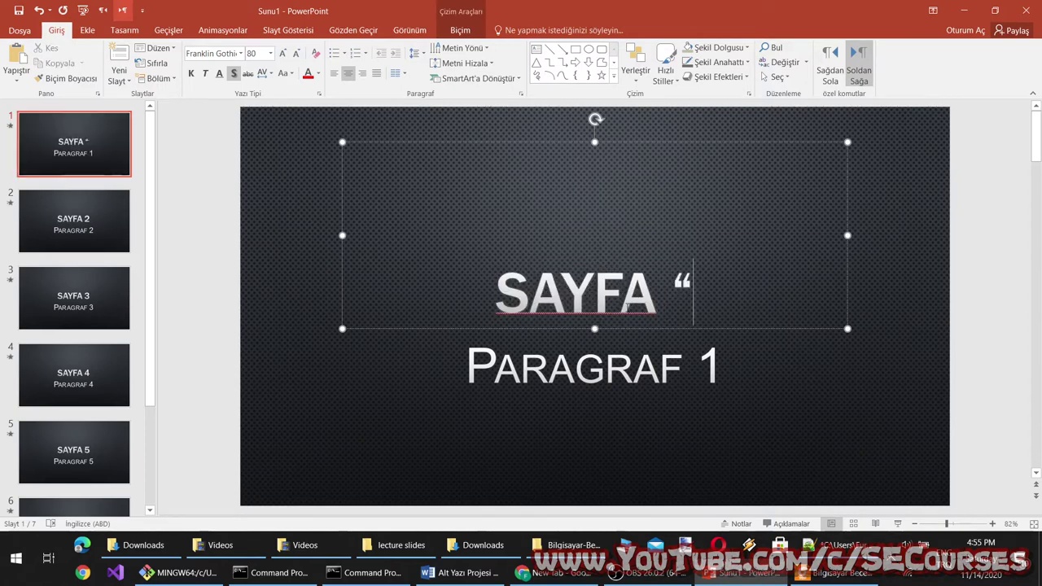
pyautogui.moveTo(702, 292); pyautogui.dragTo(669, 292)
pyautogui.write('1')
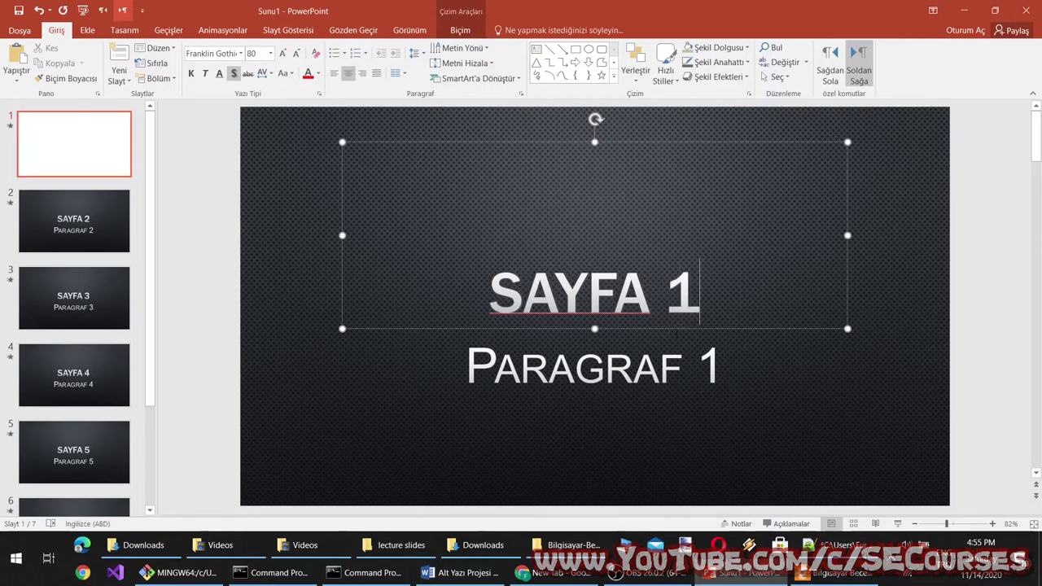
# Step: Shrink the SAYFA 1 title box from 80 to 54 pt with Decrease Font Size
pyautogui.click(672, 328)
pyautogui.click(295, 53)
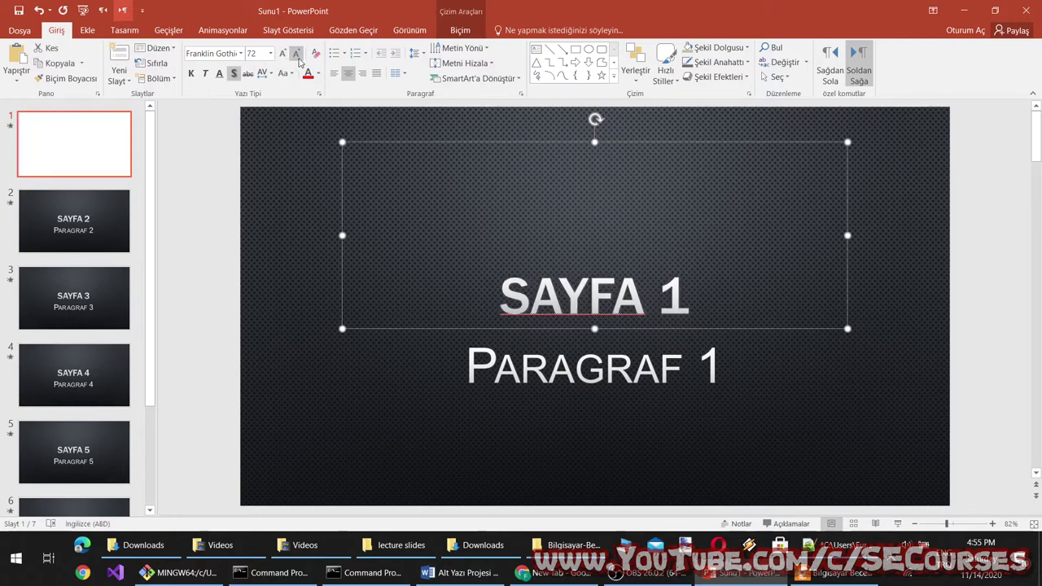
pyautogui.click(296, 54)
pyautogui.click(296, 53)
pyautogui.click(295, 53)
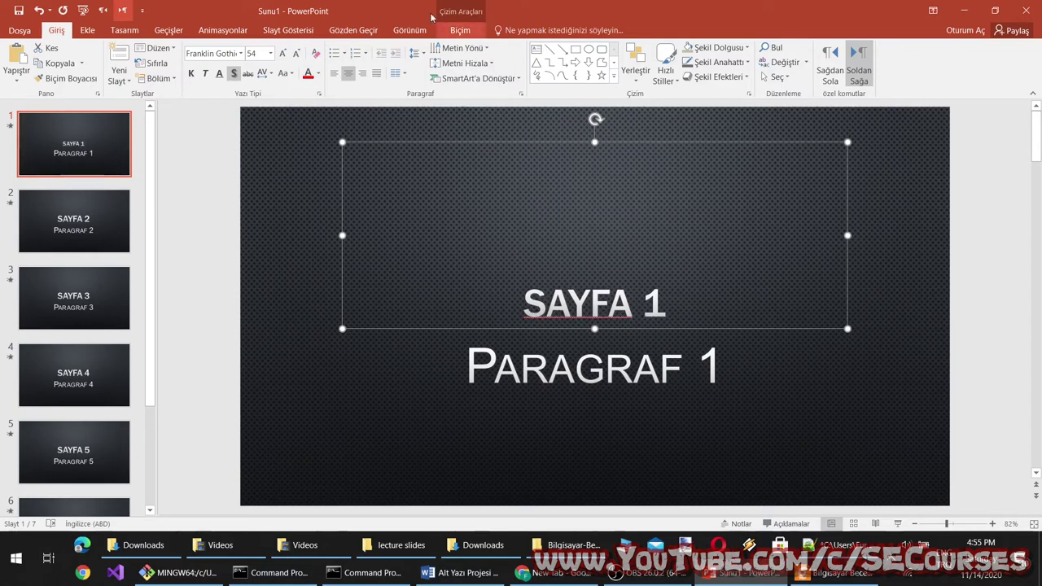
# Step: Browse the Slide Show, Design and Shape Format ribbons and the theme gallery
pyautogui.click(284, 33)
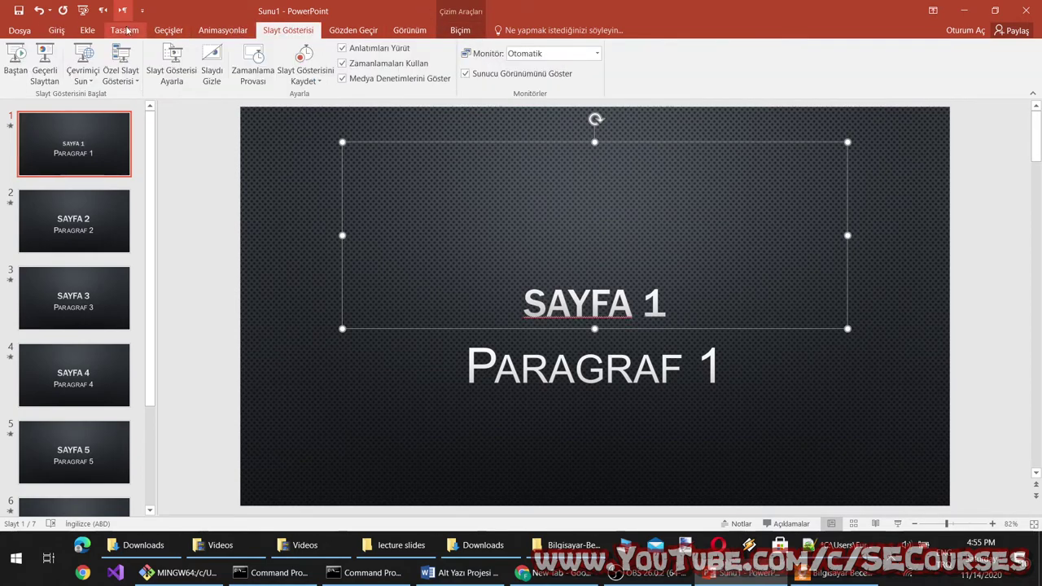
pyautogui.click(127, 31)
pyautogui.click(461, 31)
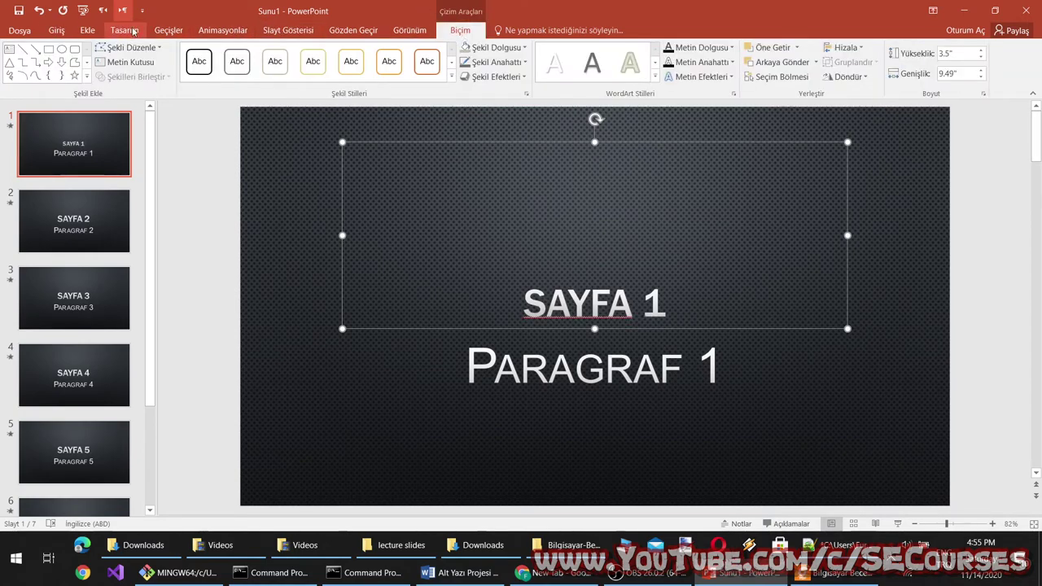
pyautogui.click(118, 33)
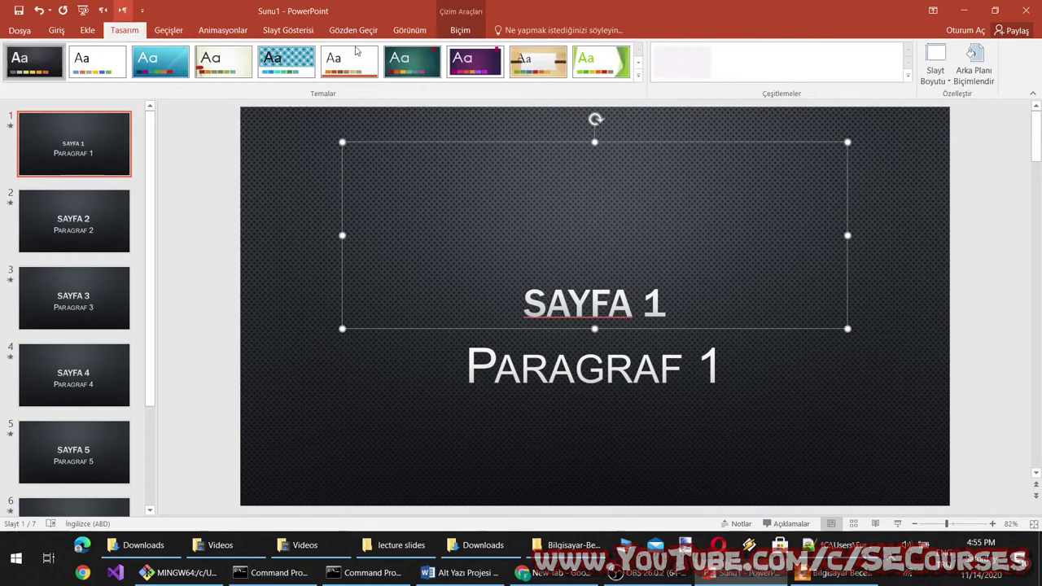
pyautogui.click(638, 75)
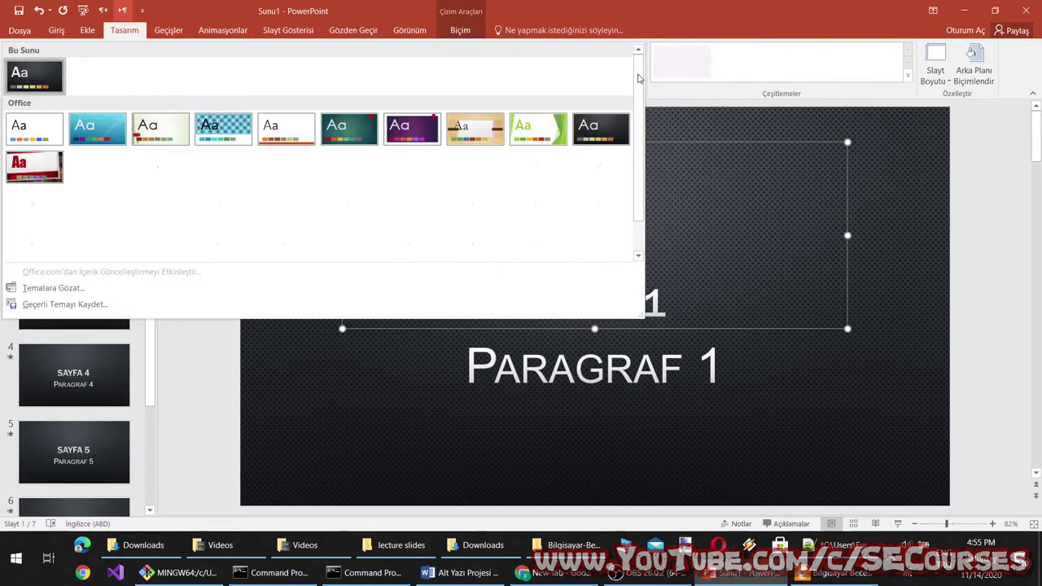
pyautogui.click(460, 31)
pyautogui.click(409, 31)
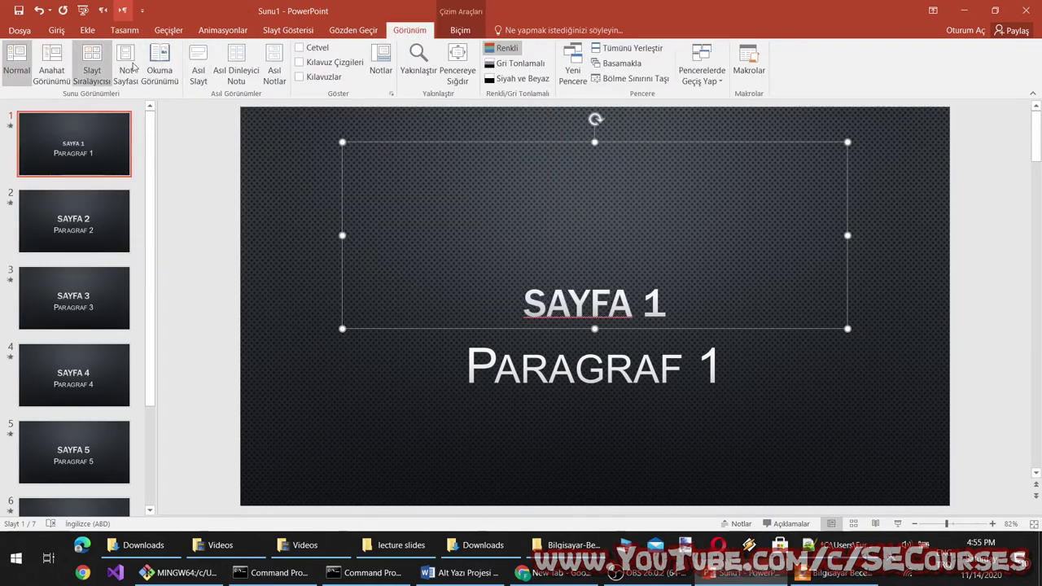
# Step: Enter Slide Master view, review the layouts, and select the master title text
pyautogui.click(204, 63)
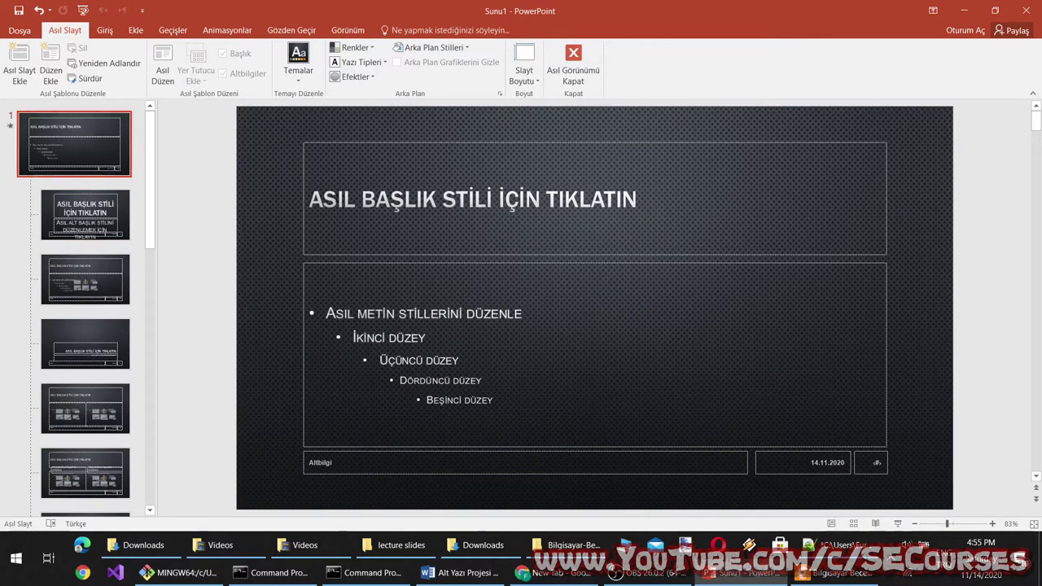
pyautogui.click(90, 218)
pyautogui.click(114, 296)
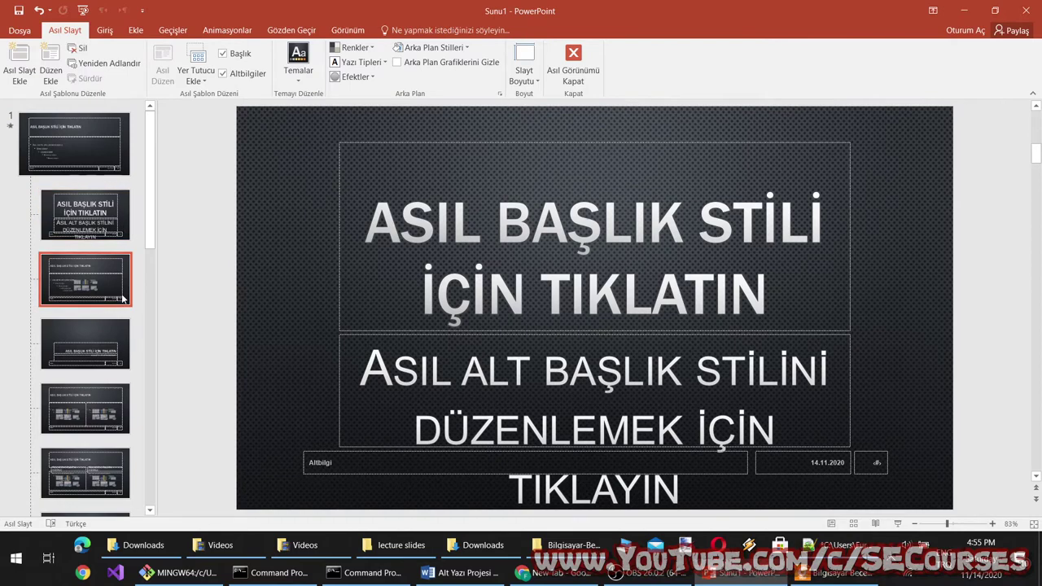
pyautogui.click(106, 216)
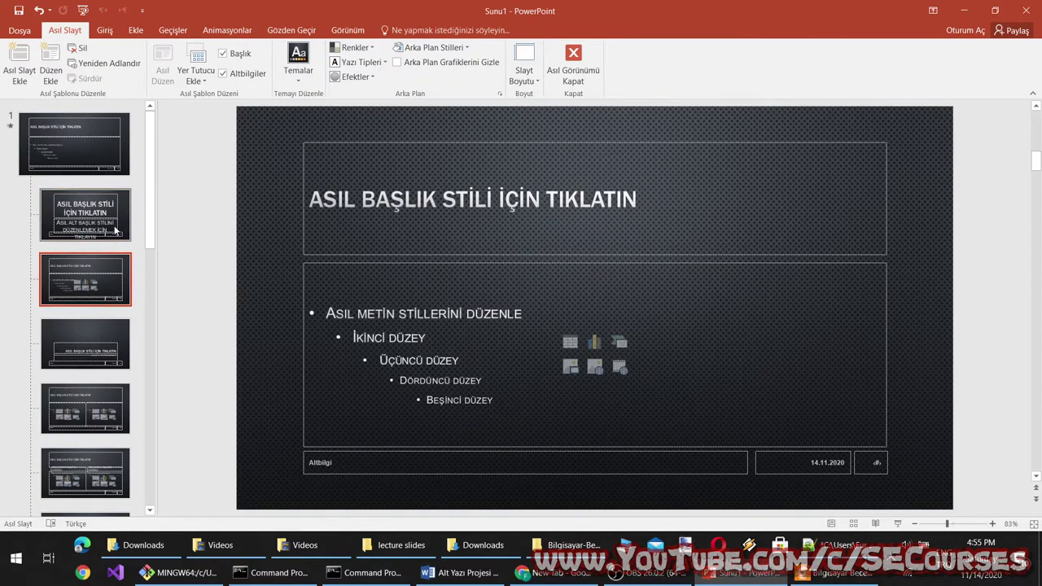
pyautogui.click(102, 161)
pyautogui.click(393, 199)
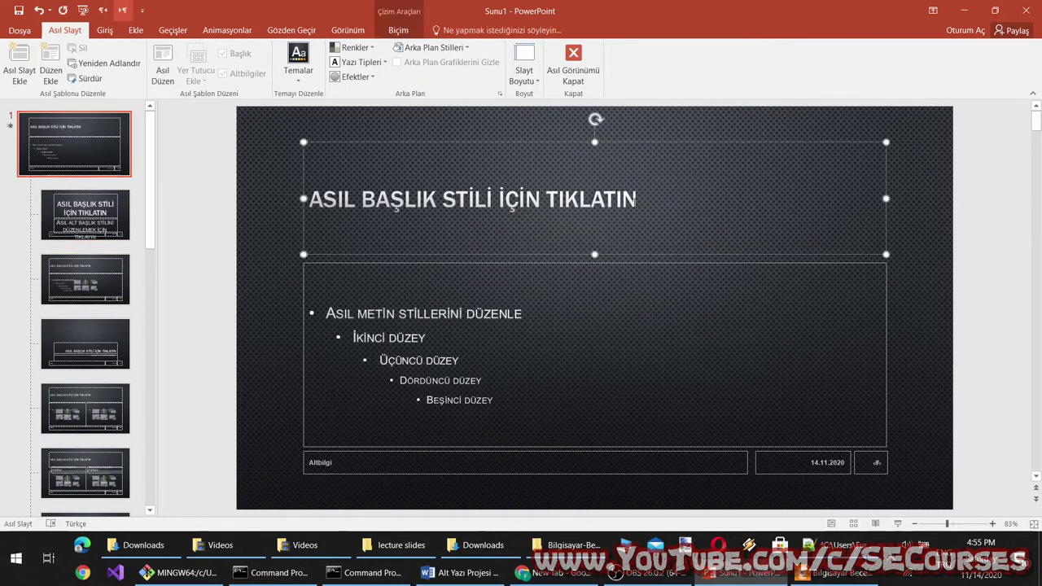
pyautogui.moveTo(636, 201); pyautogui.dragTo(310, 200)
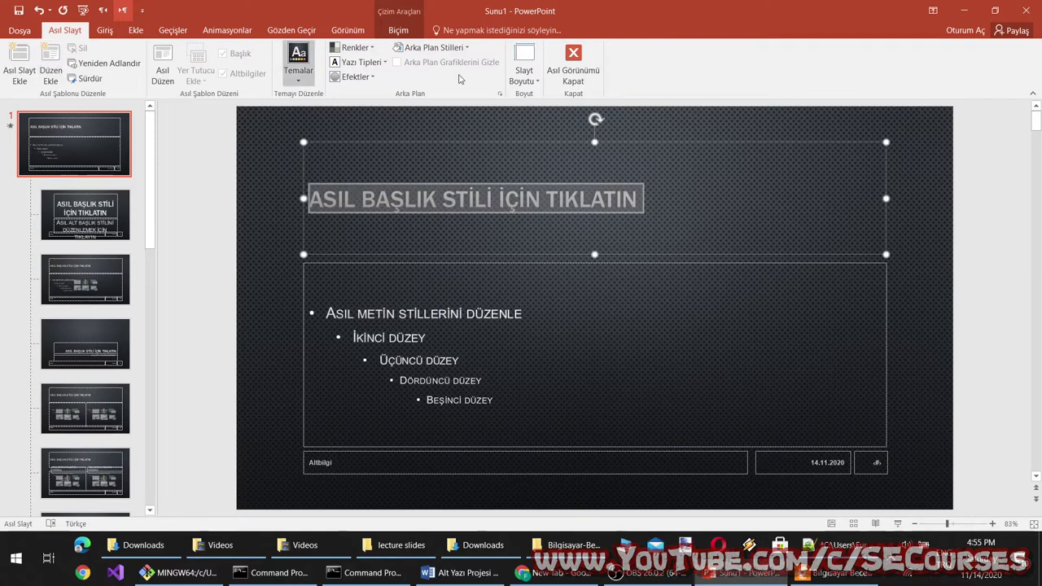
# Step: Apply the Gill Sans MT theme font pair to the slide master
pyautogui.click(358, 61)
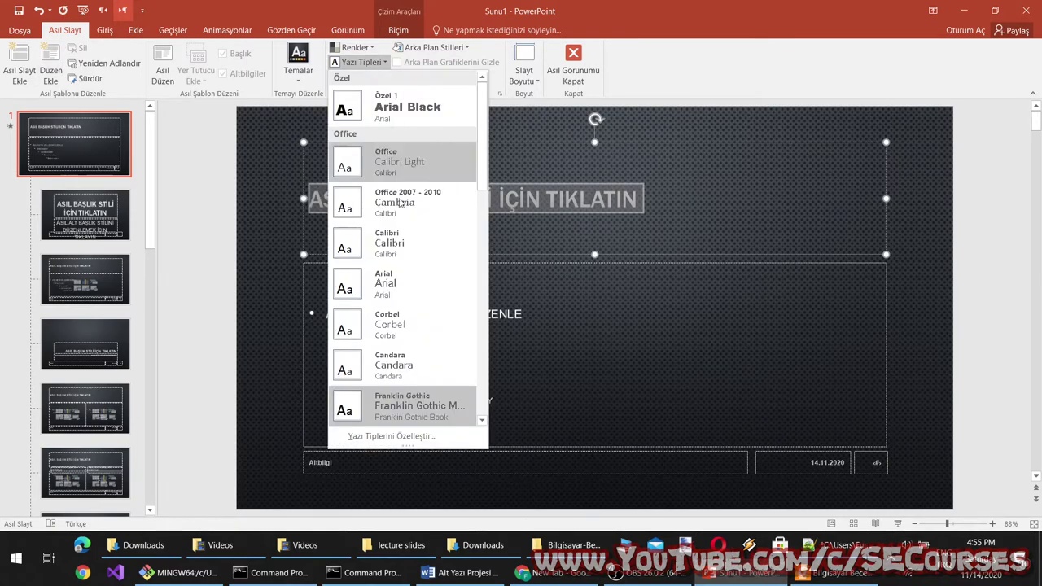
pyautogui.scroll(-5, 409, 282)
pyautogui.scroll(-2, 432, 298)
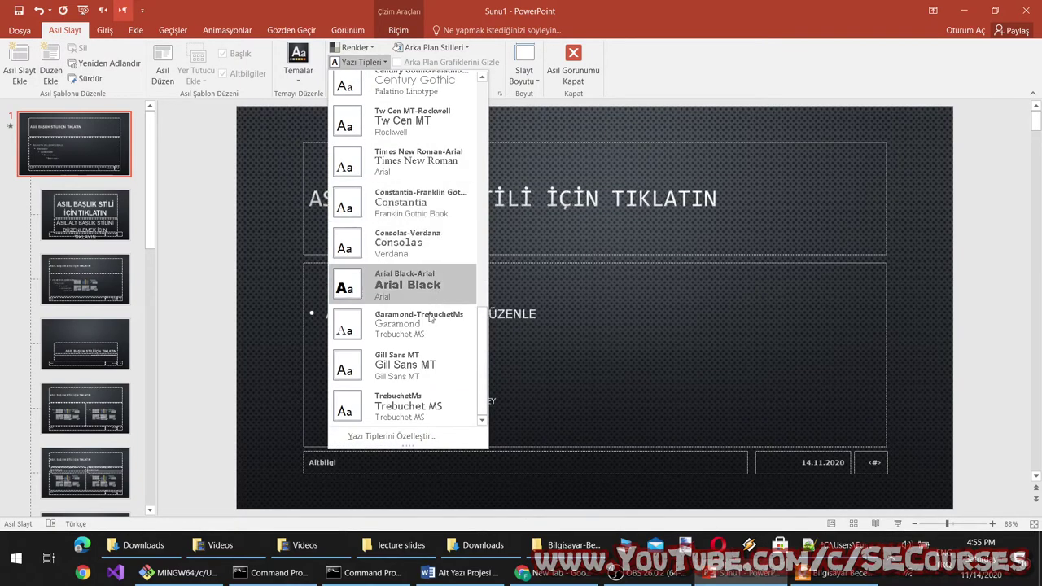
pyautogui.click(414, 367)
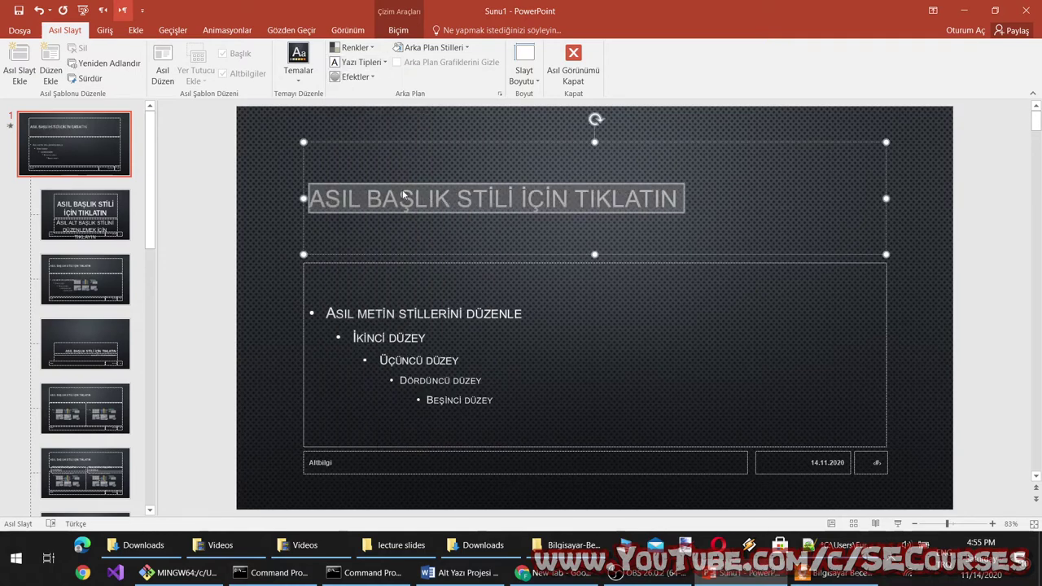
# Step: Set the master title font size to 96 pt
pyautogui.click(101, 33)
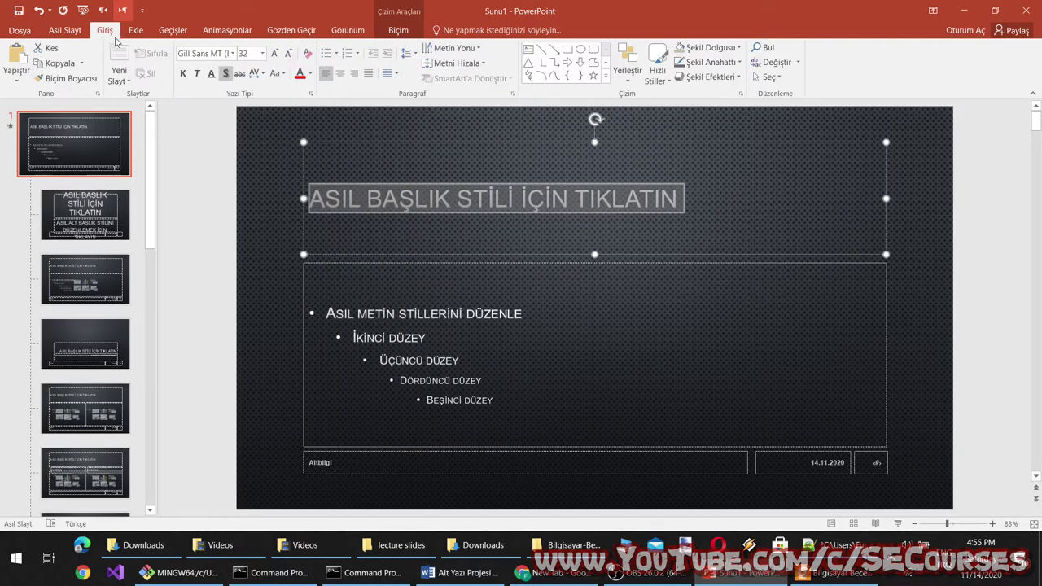
pyautogui.click(261, 54)
pyautogui.click(244, 368)
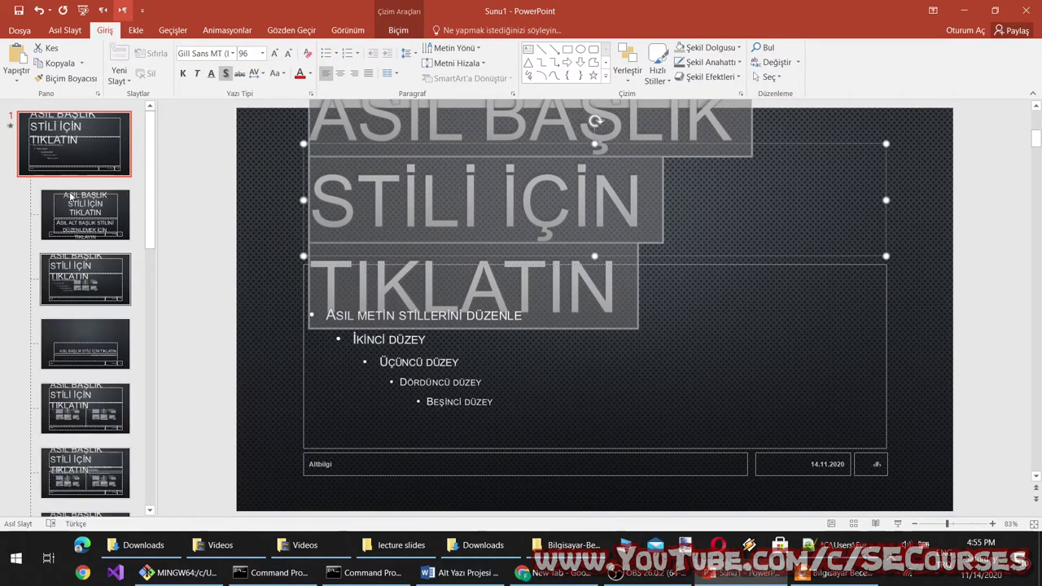
pyautogui.click(282, 251)
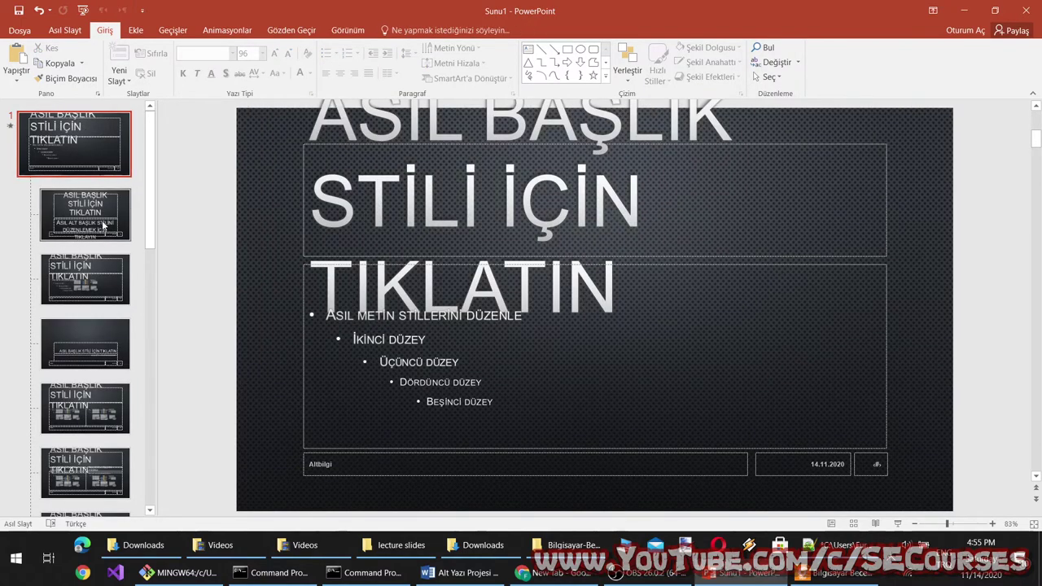
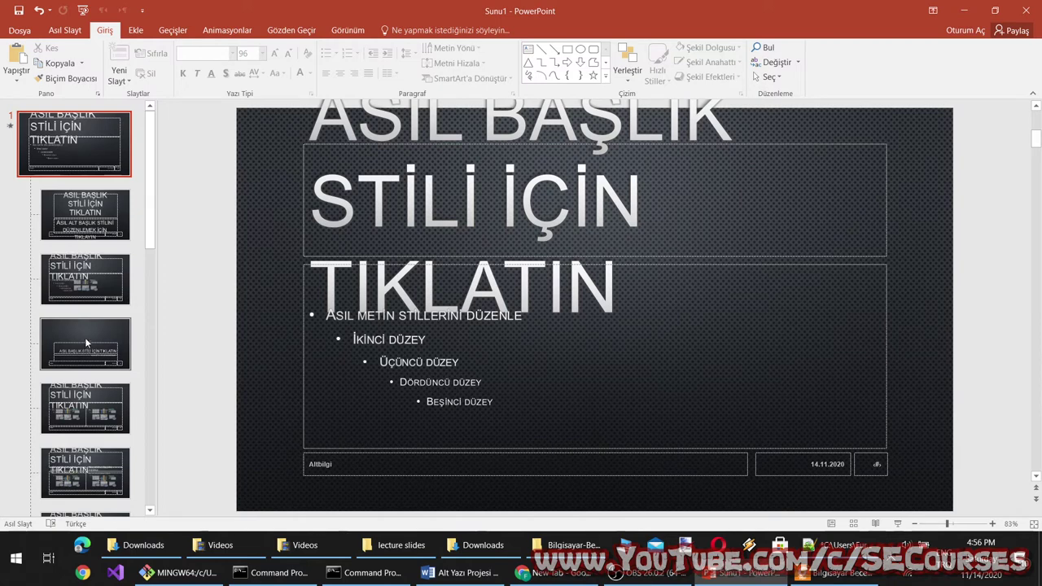
# Step: Close Master View and return to normal editing on slide 1
pyautogui.scroll(-3, 86, 326)
pyautogui.scroll(3, 98, 203)
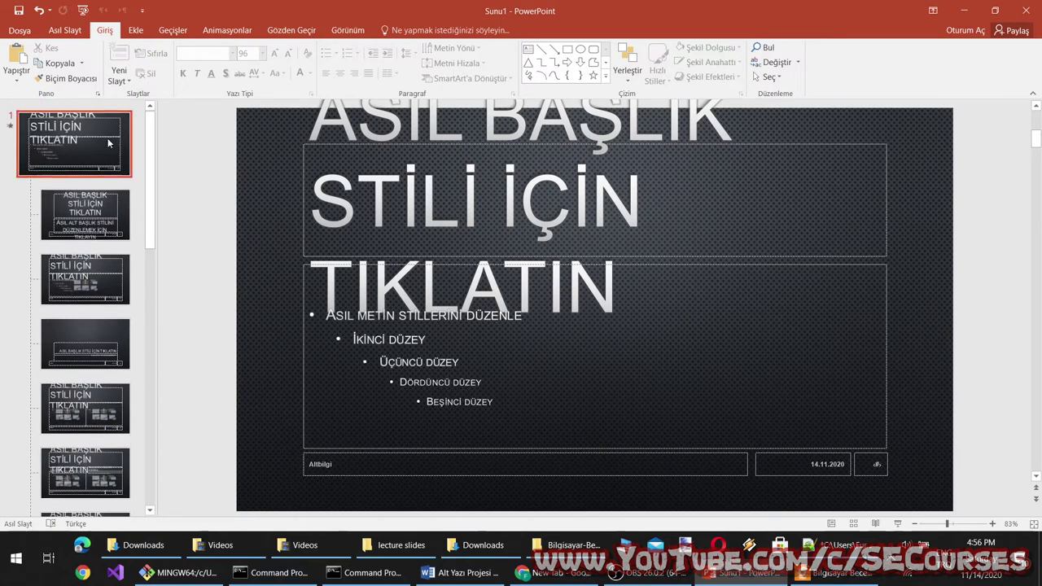
pyautogui.click(65, 30)
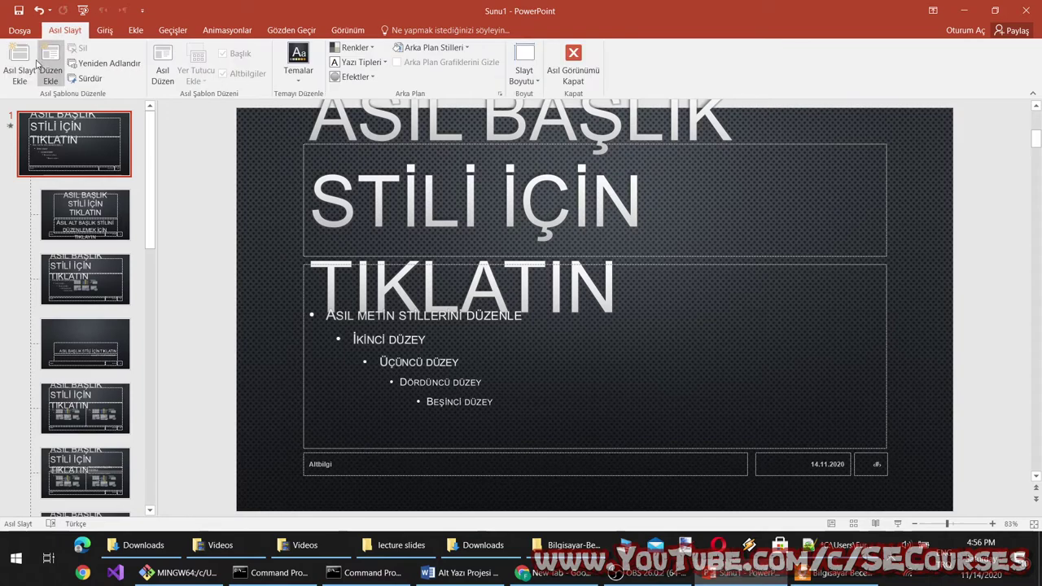
pyautogui.click(573, 64)
pyautogui.click(86, 220)
pyautogui.click(86, 150)
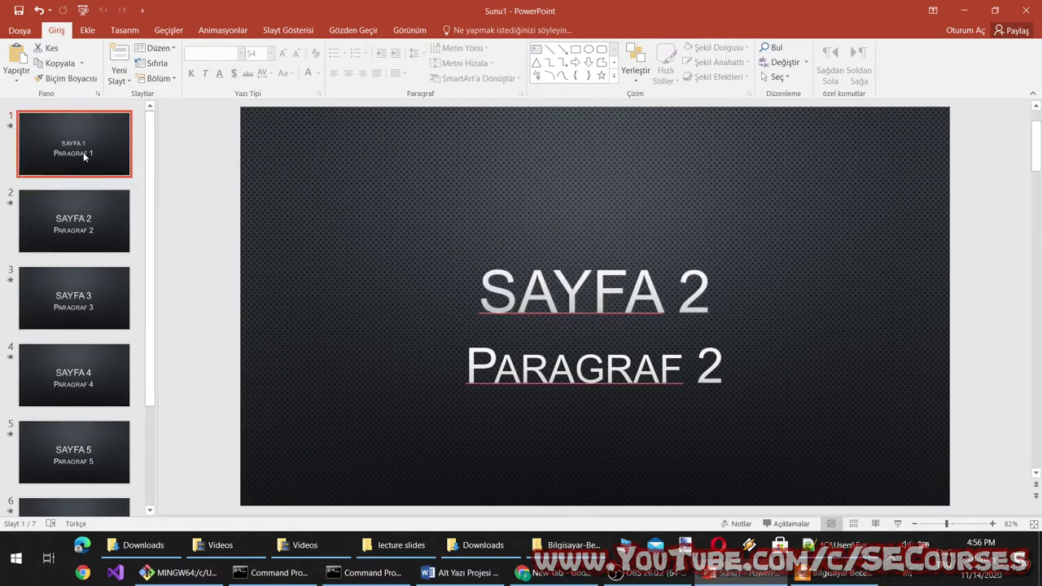
# Step: Select all seven slides and Reset their placeholders to the layout defaults
pyautogui.click(279, 33)
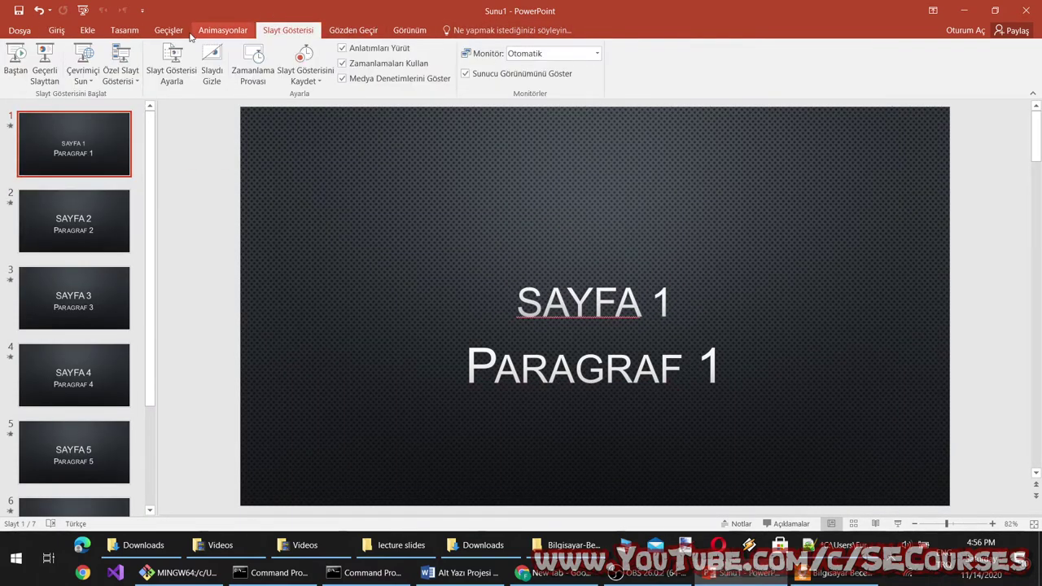
pyautogui.click(382, 32)
pyautogui.click(410, 30)
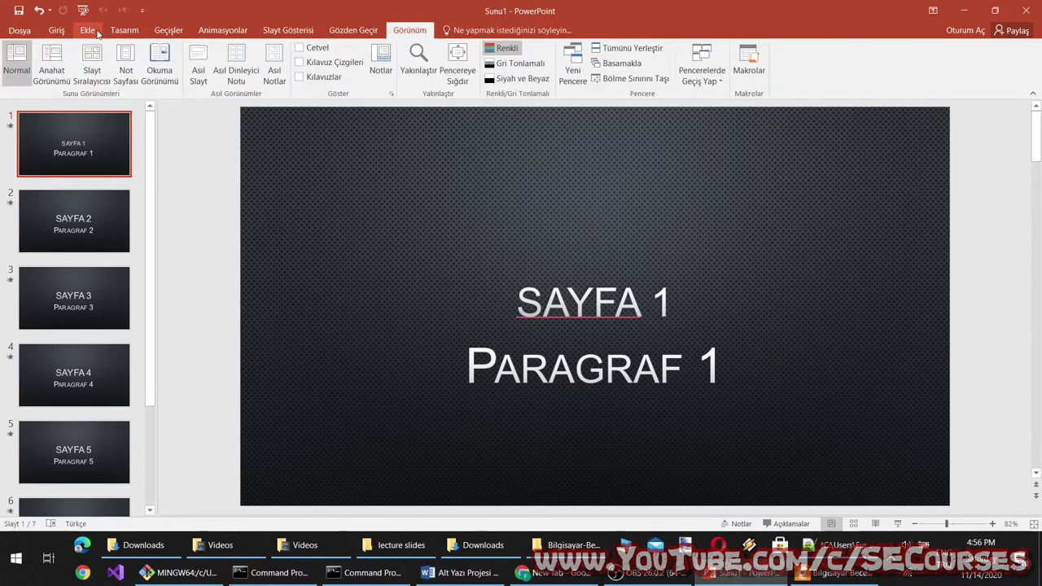
pyautogui.click(56, 30)
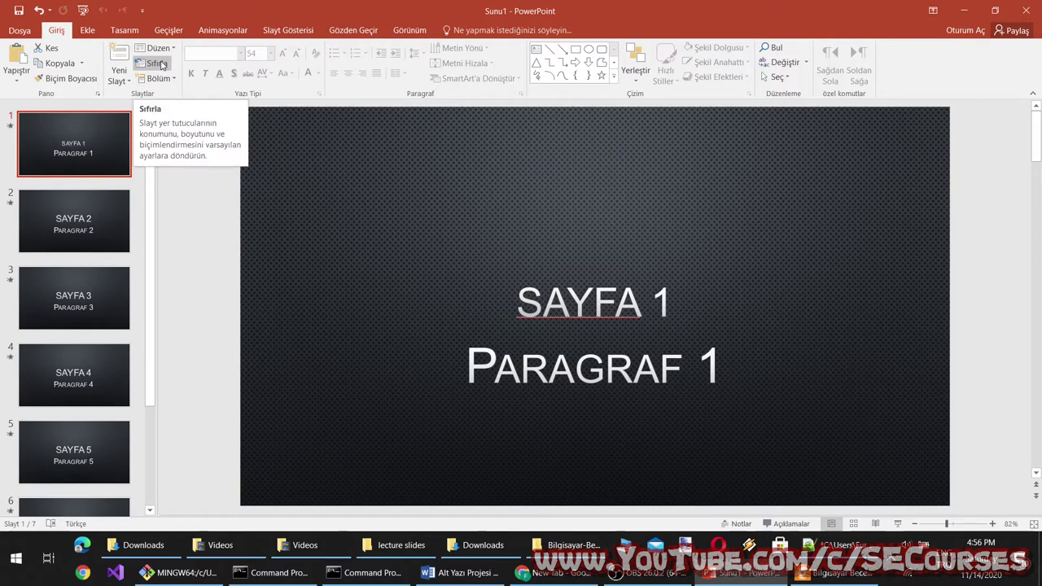
pyautogui.click(160, 65)
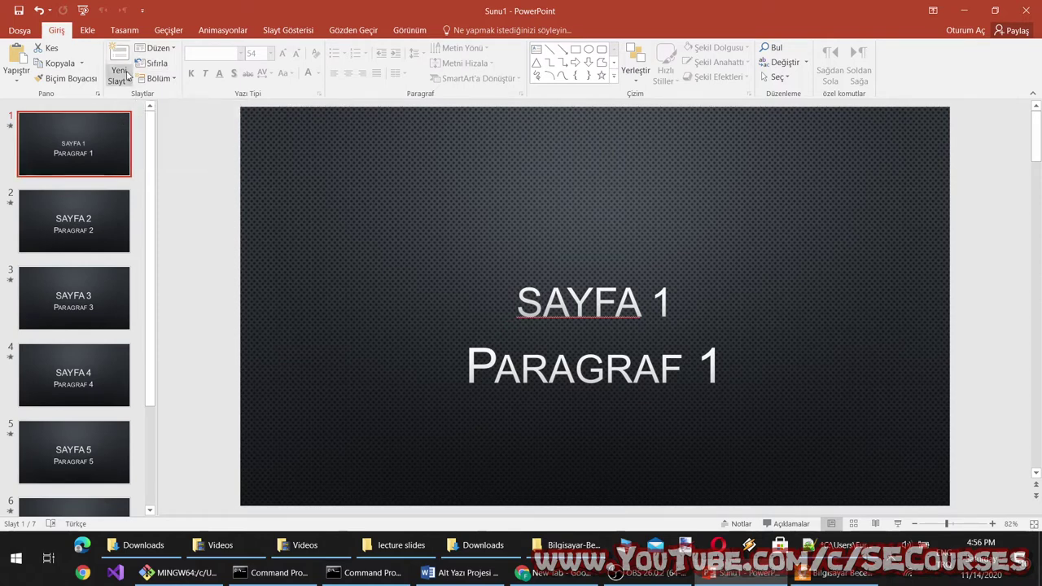
pyautogui.click(118, 120)
pyautogui.hotkey('ctrl', 'a')
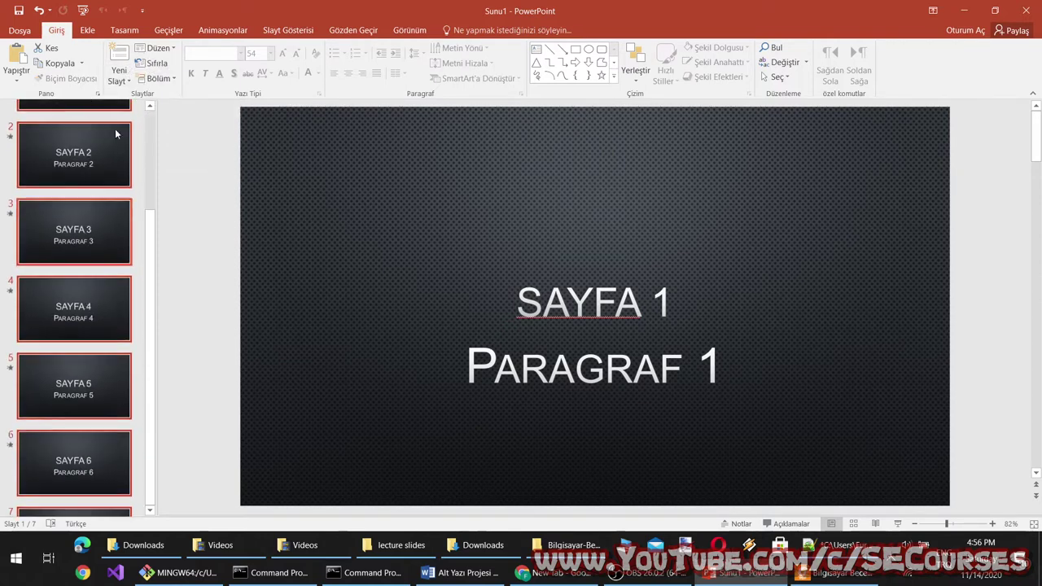
pyautogui.click(154, 64)
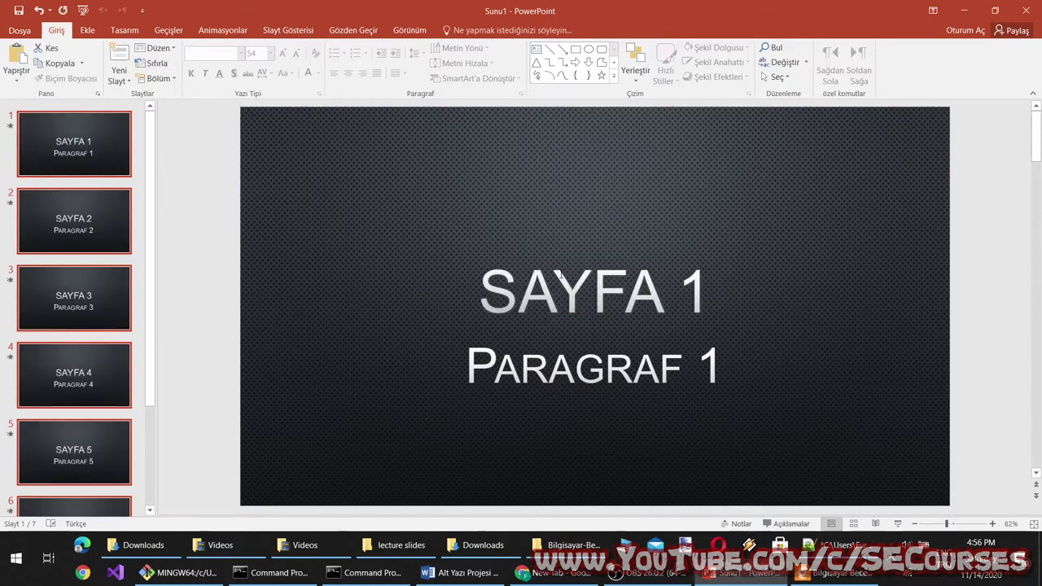
pyautogui.scroll(-2, 122, 326)
pyautogui.scroll(-2, 122, 342)
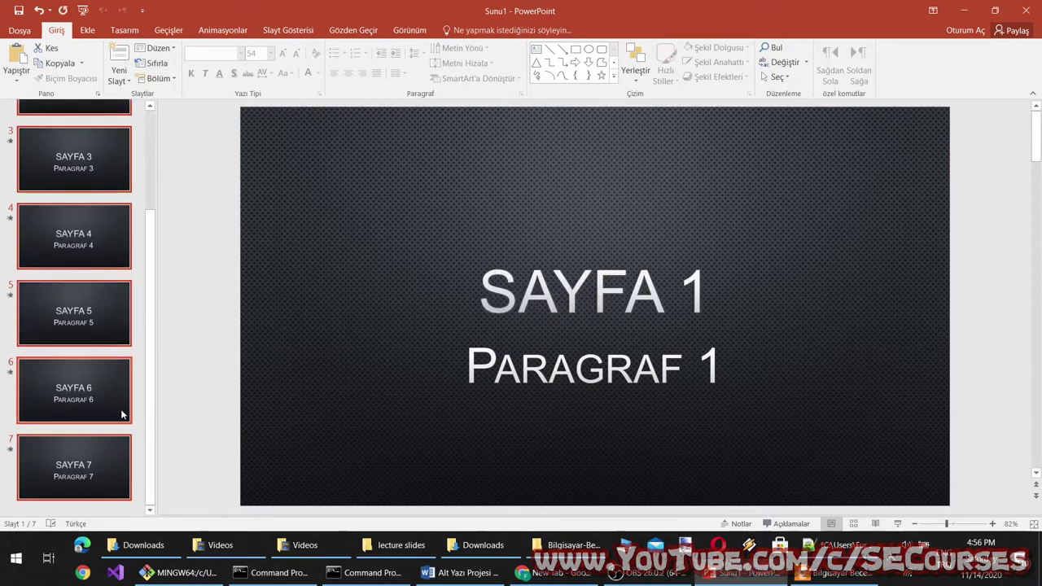
pyautogui.scroll(5, 122, 415)
pyautogui.scroll(1, 121, 416)
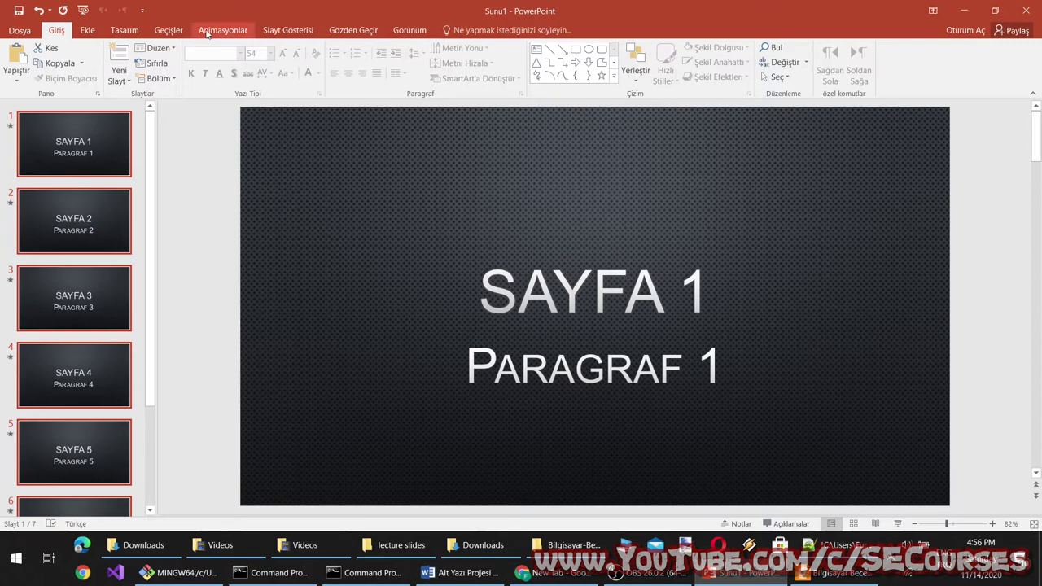
# Step: Switch to the Animations tab with slide 1 selected
pyautogui.click(158, 34)
pyautogui.click(224, 31)
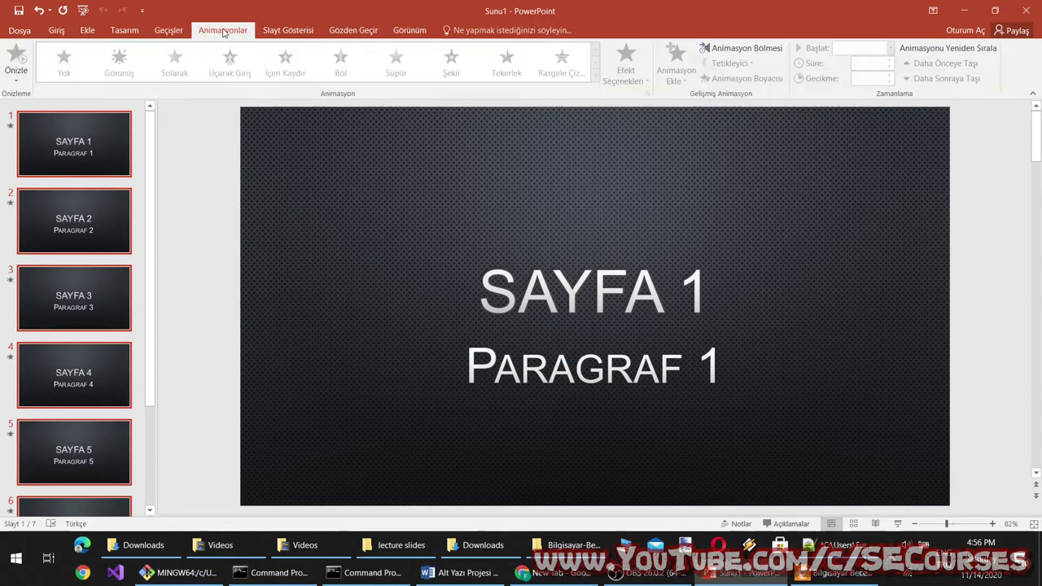
pyautogui.click(82, 123)
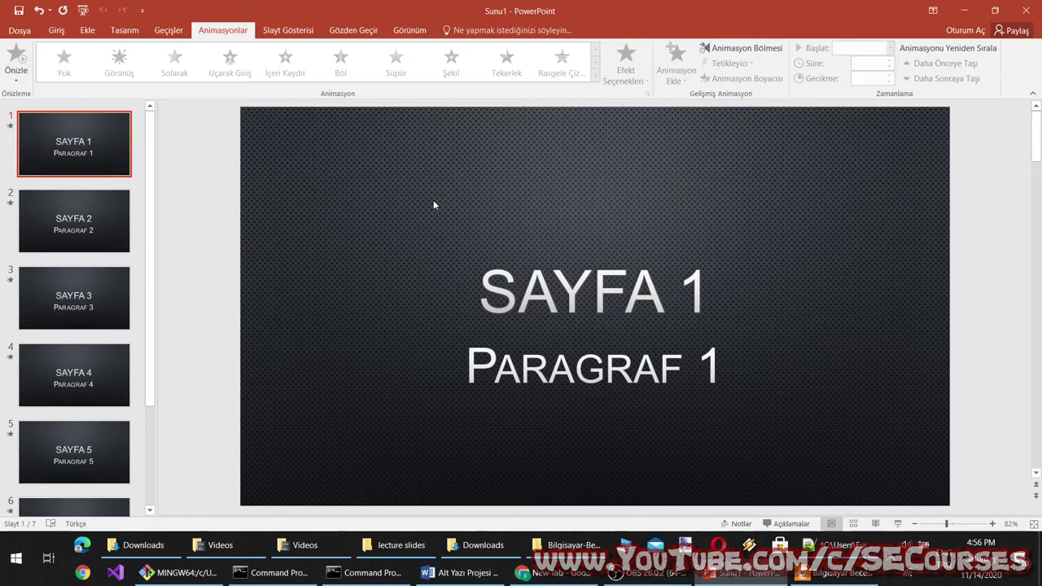
pyautogui.click(643, 572)
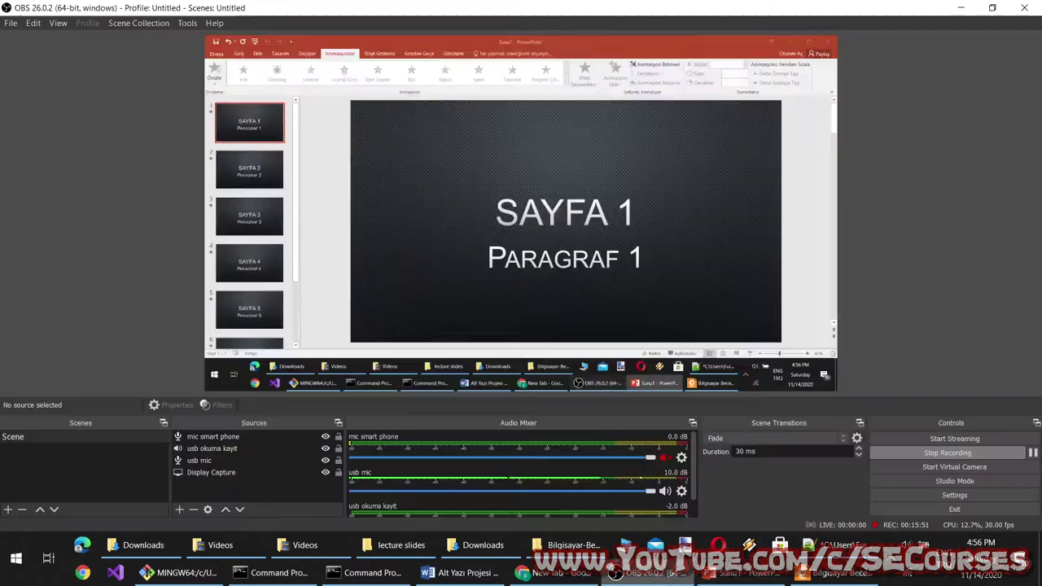
pyautogui.hotkey('alt', 'Tab')
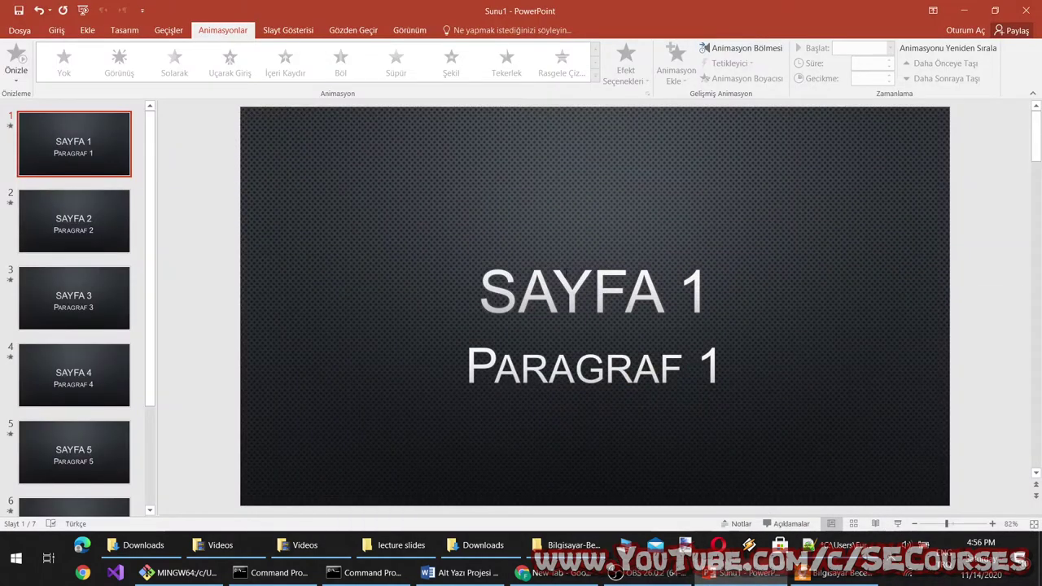
# Step: Give Paragraf 1 the Uçarak Giriş entrance animation and preview it in a slide show
pyautogui.click(520, 371)
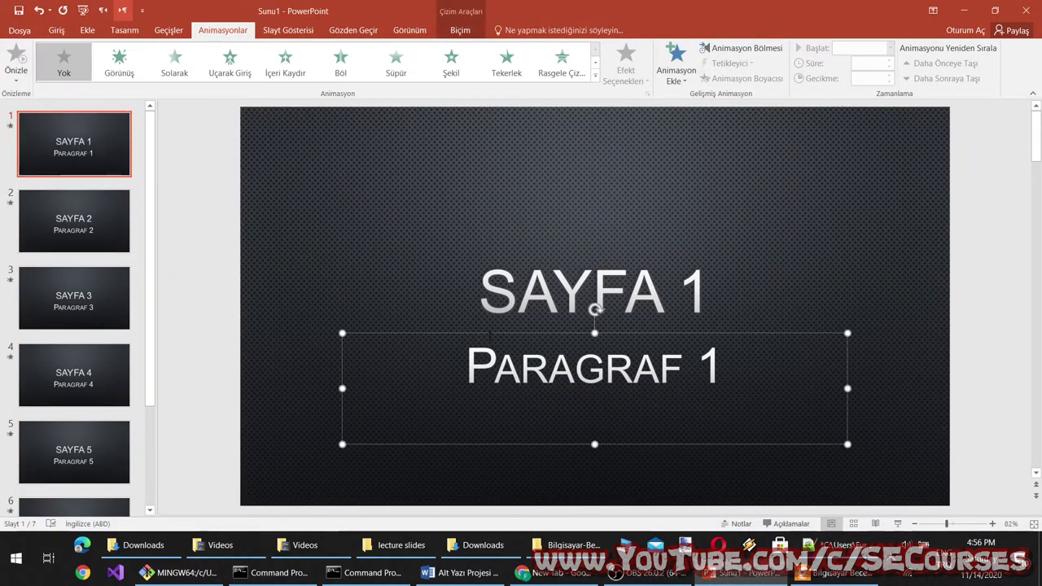
pyautogui.click(488, 333)
pyautogui.click(118, 61)
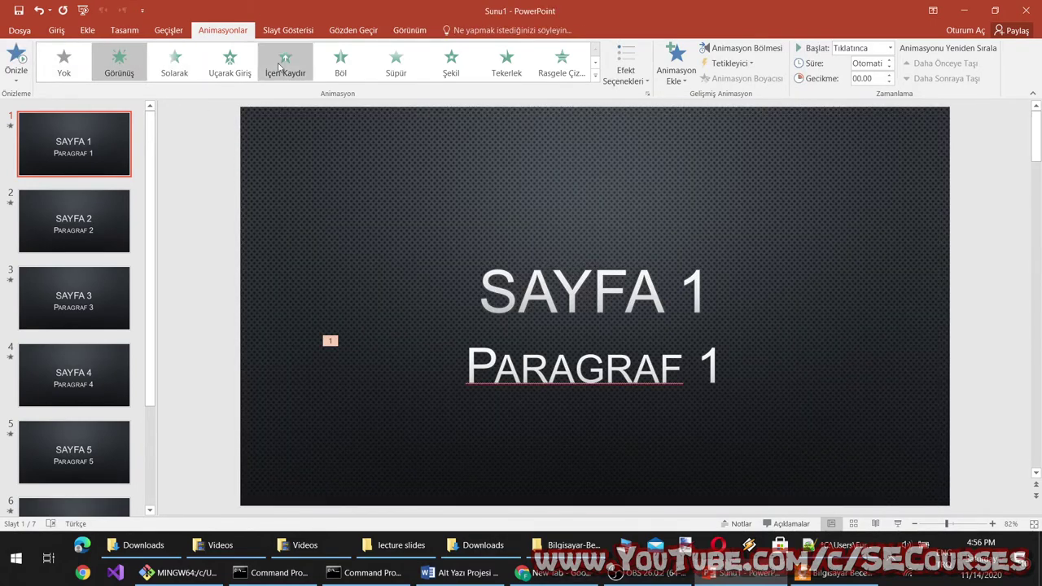
pyautogui.click(232, 65)
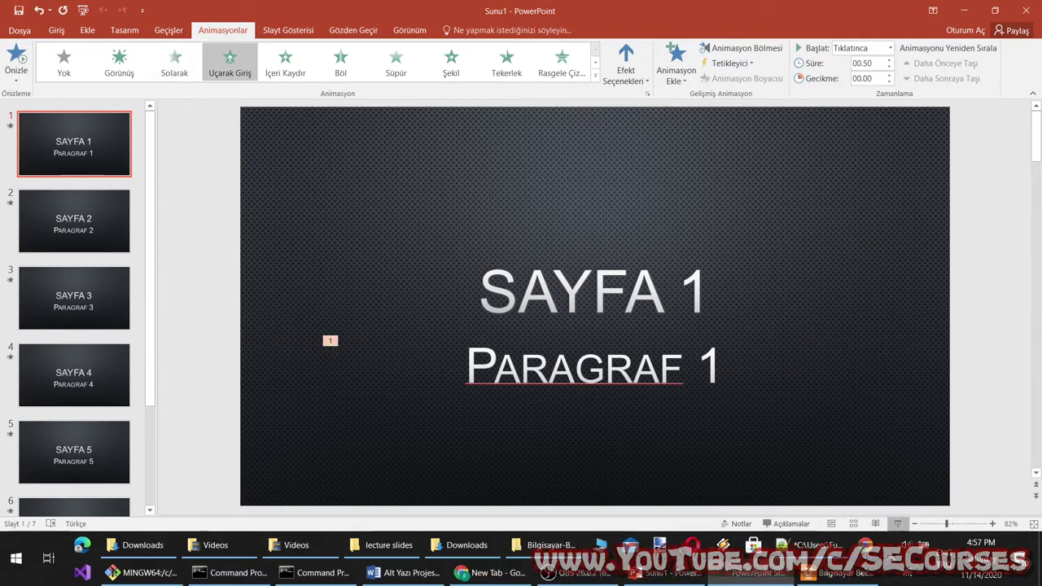
pyautogui.click(898, 524)
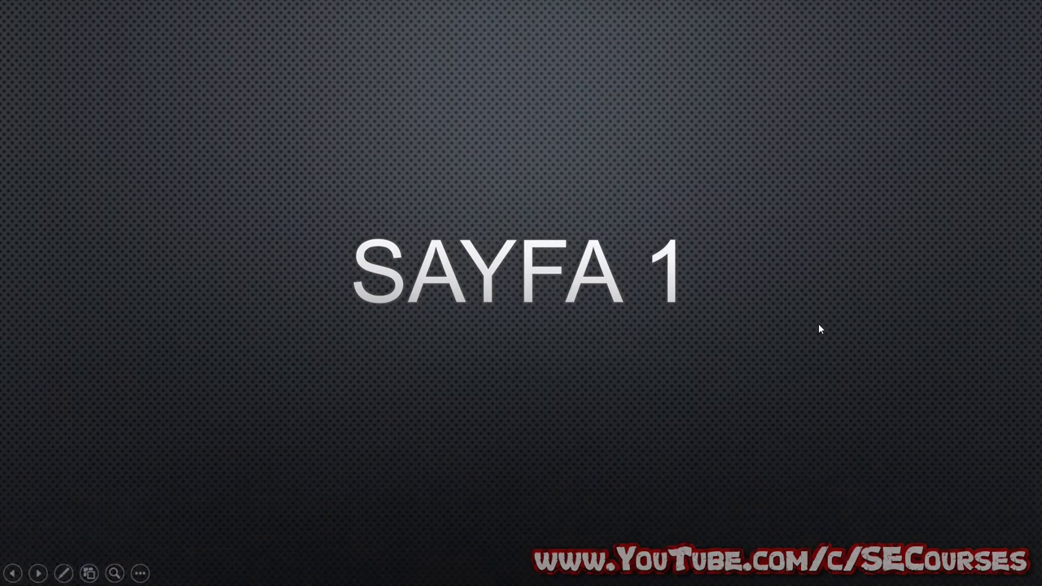
pyautogui.click(819, 326)
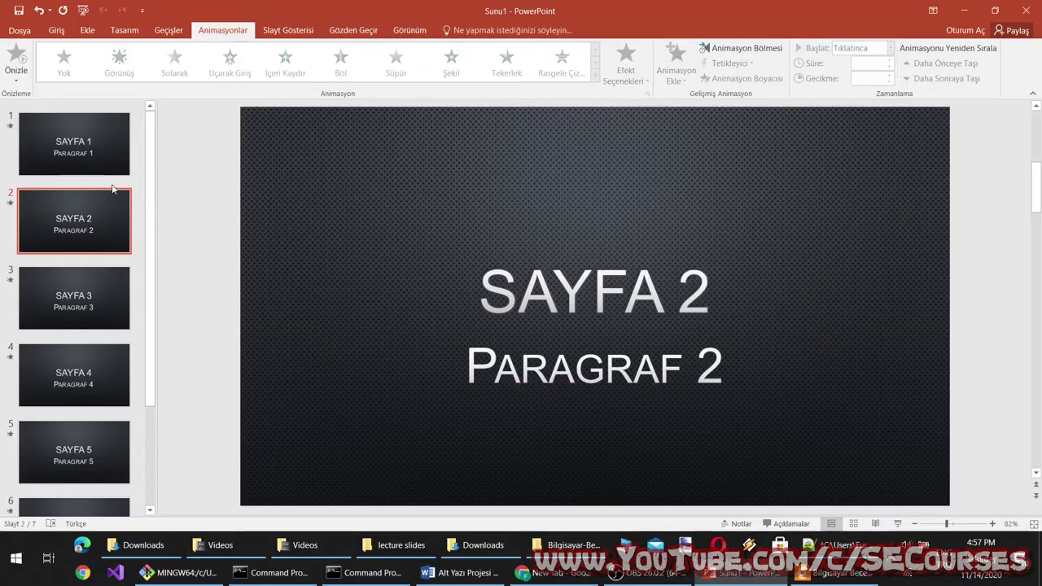
# Step: Apply the Dalga emphasis effect to the SAYFA 1 title
pyautogui.click(82, 153)
pyautogui.click(605, 376)
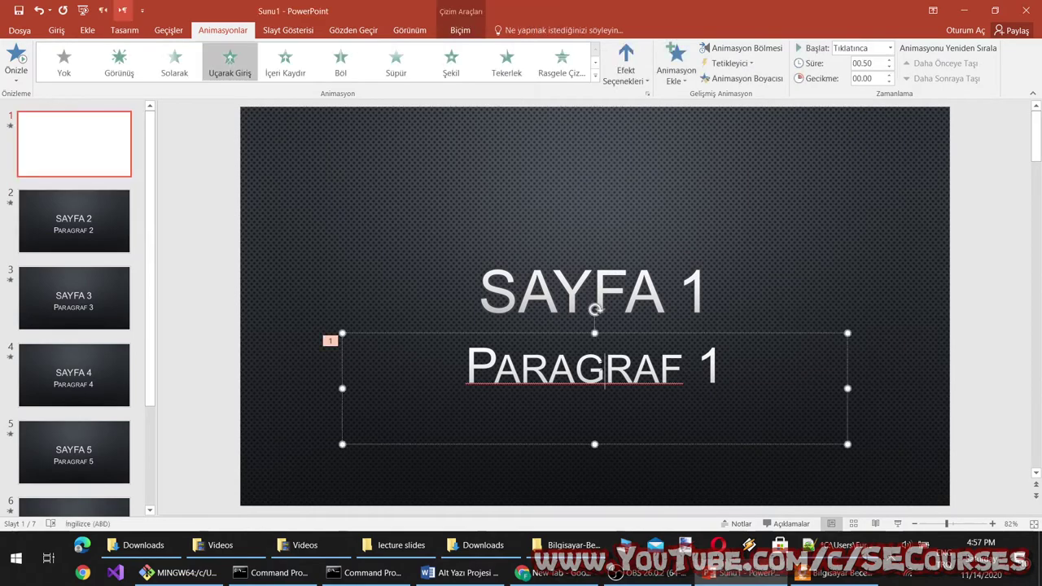
pyautogui.click(552, 293)
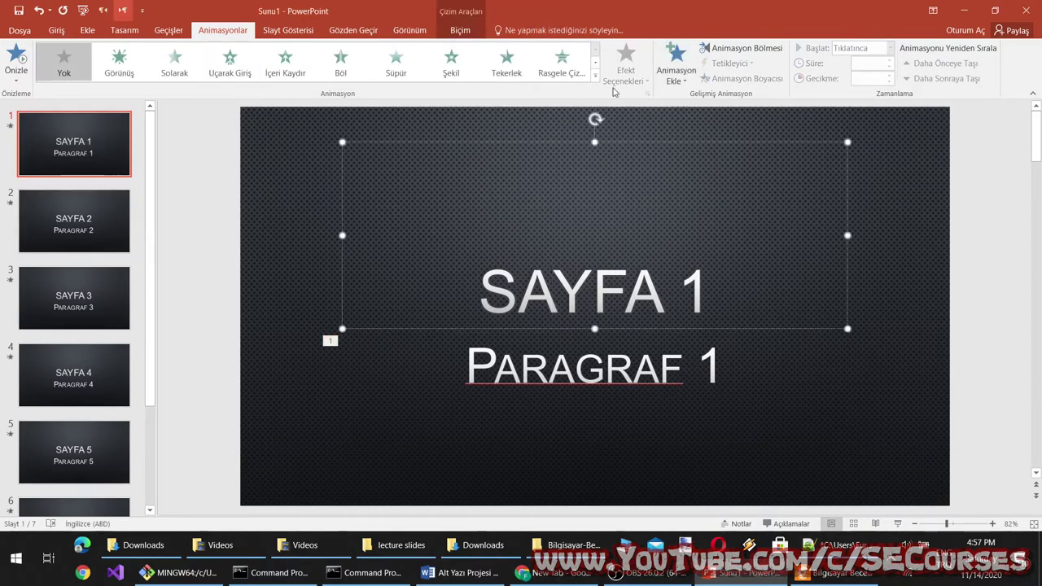
pyautogui.click(594, 82)
pyautogui.click(517, 245)
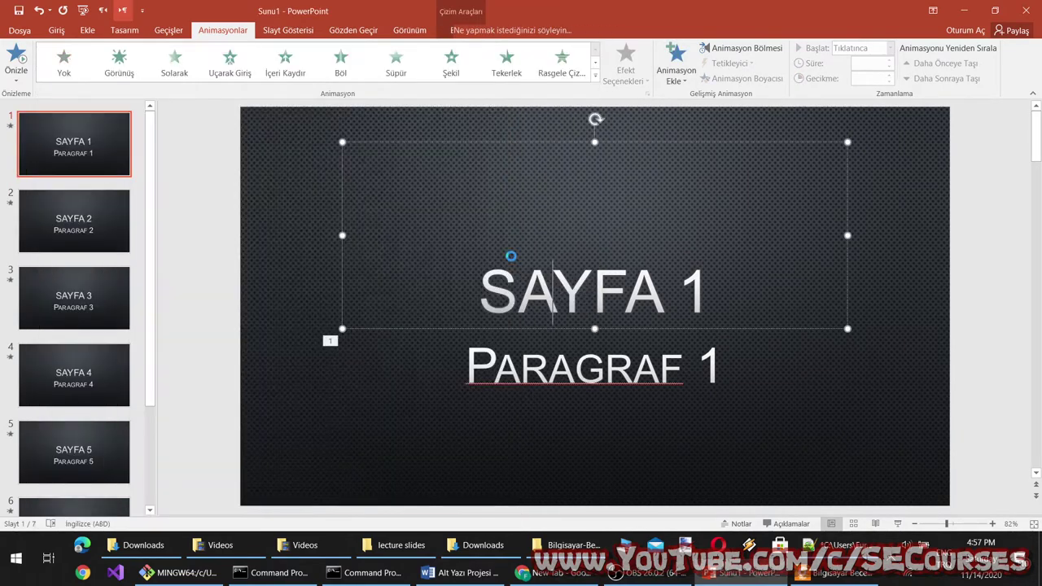
# Step: Apply the Şekil animation to the SAYFA 2 title
pyautogui.click(77, 232)
pyautogui.click(518, 293)
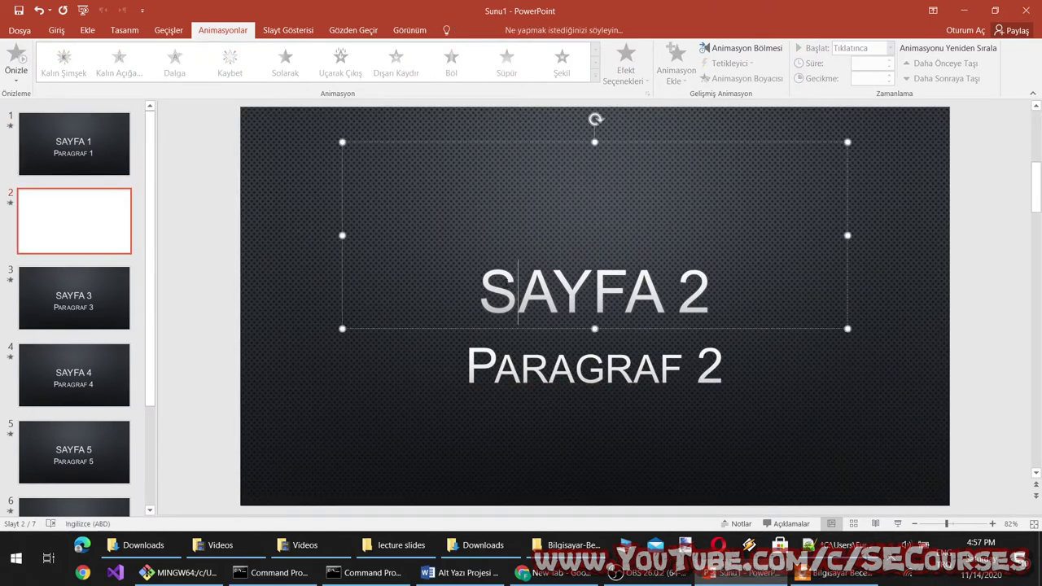
pyautogui.click(450, 61)
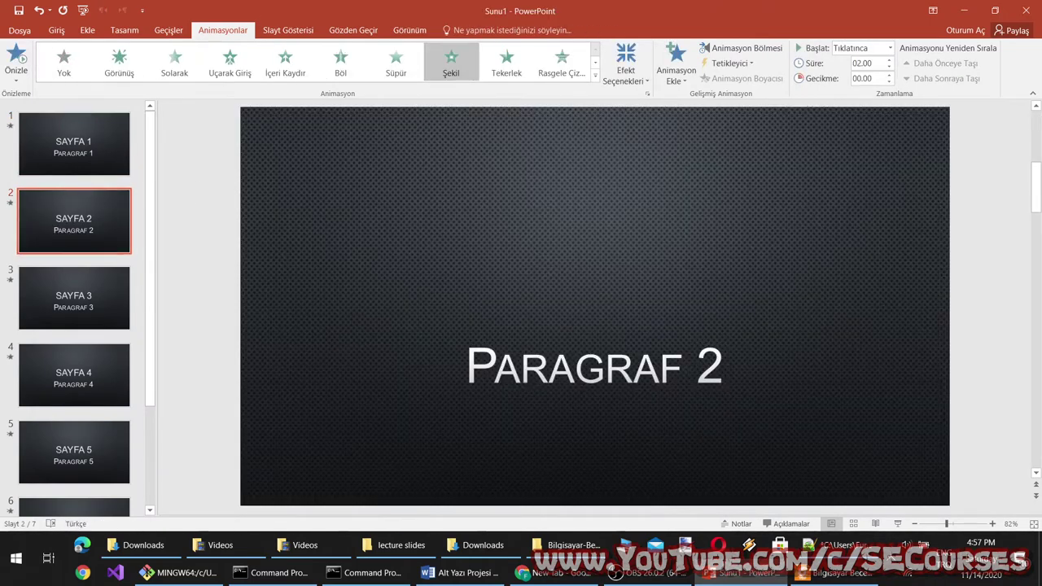
pyautogui.press('Tab')
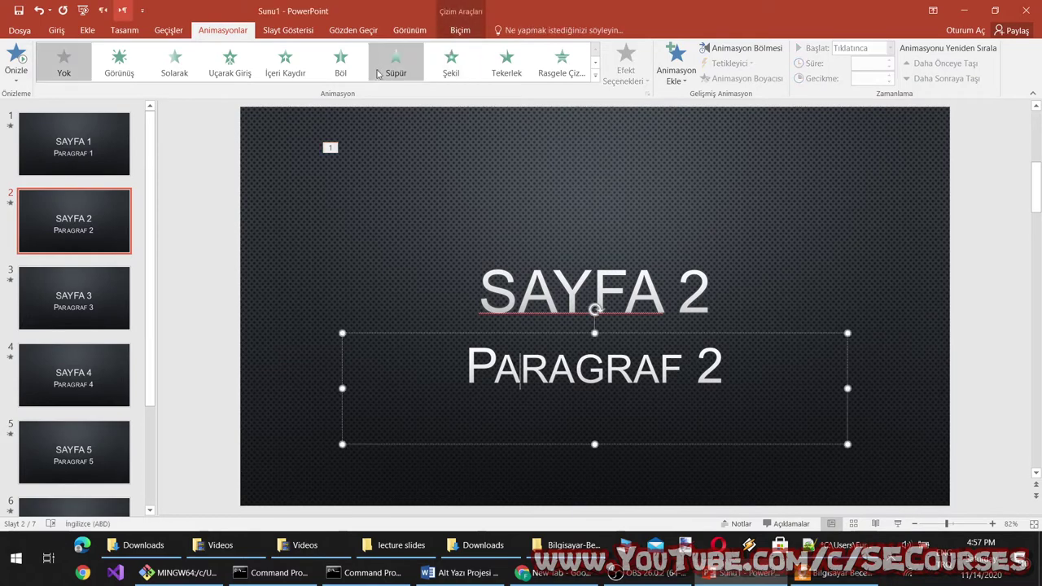
# Step: Give the SAYFA 3 title a Tekerlek wheel animation with 8 spokes, then go to slide 4
pyautogui.click(85, 295)
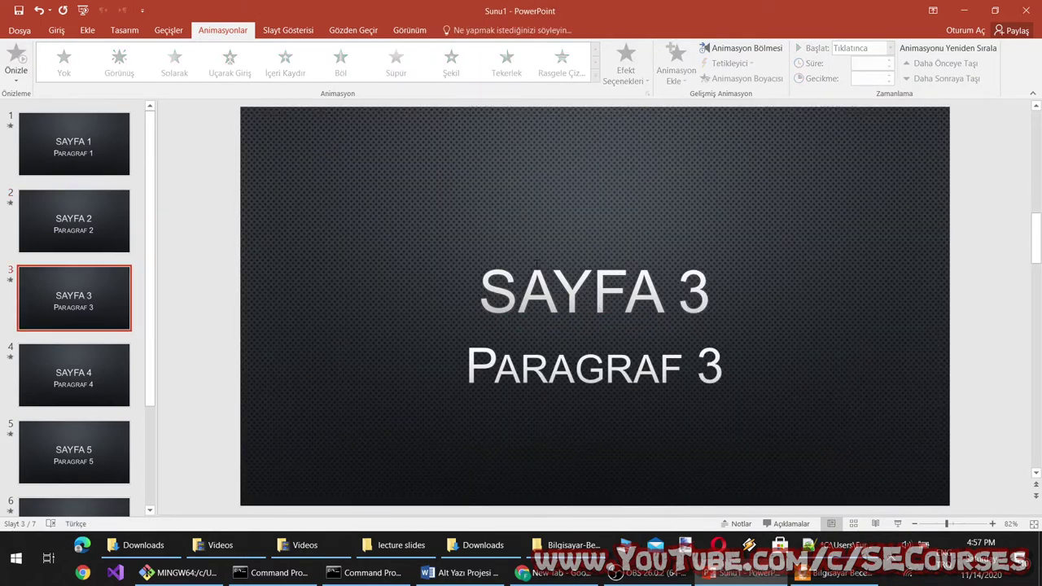
pyautogui.click(553, 280)
pyautogui.click(506, 61)
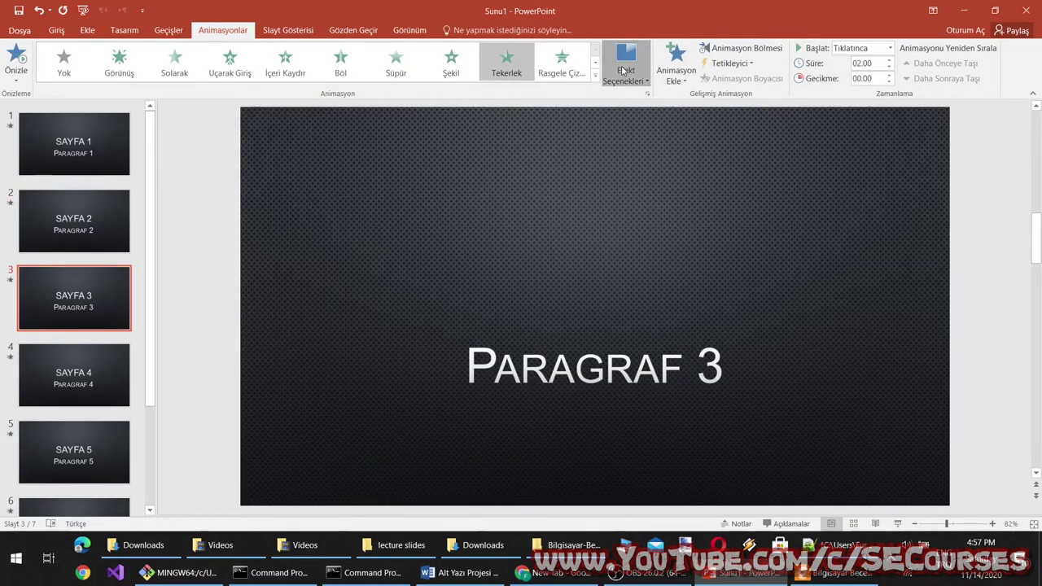
pyautogui.click(626, 67)
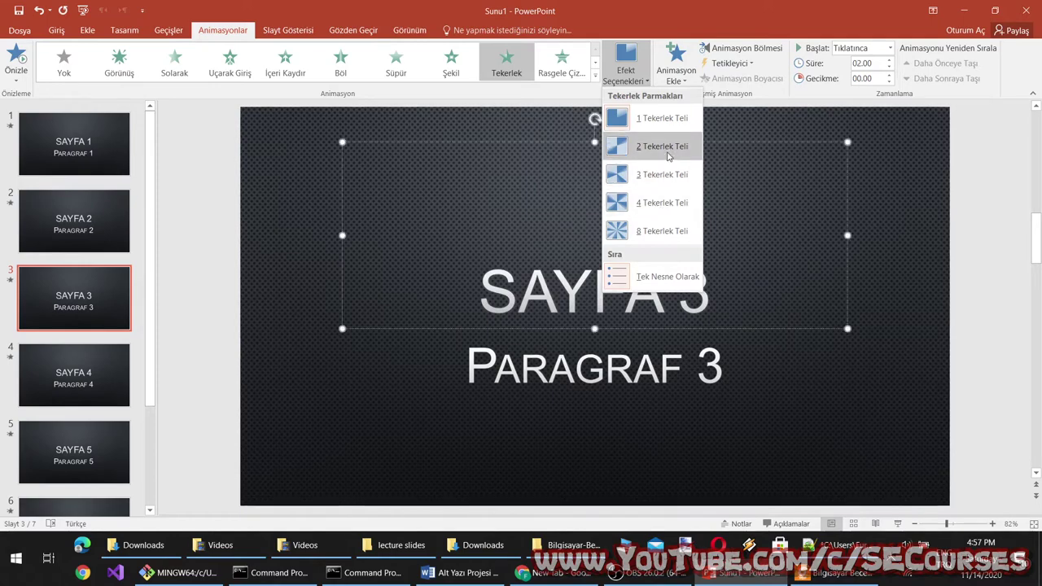
pyautogui.click(664, 149)
pyautogui.click(643, 67)
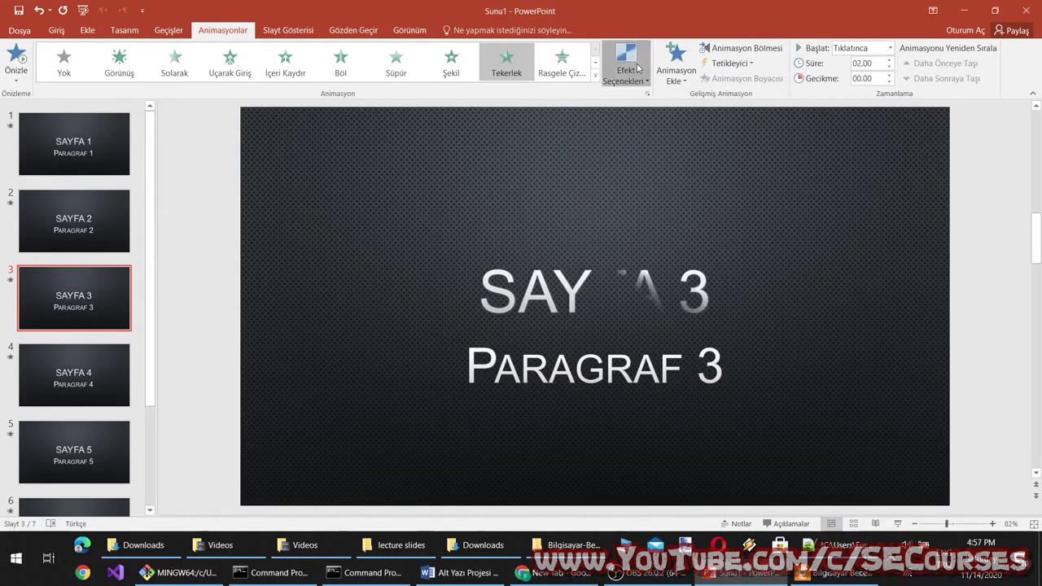
pyautogui.click(646, 181)
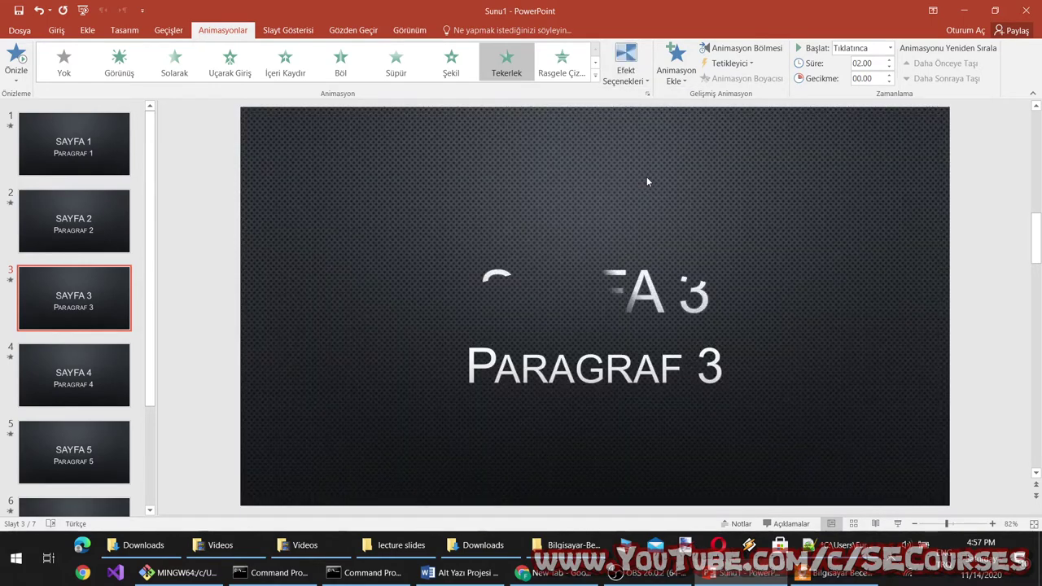
pyautogui.click(625, 68)
pyautogui.click(666, 229)
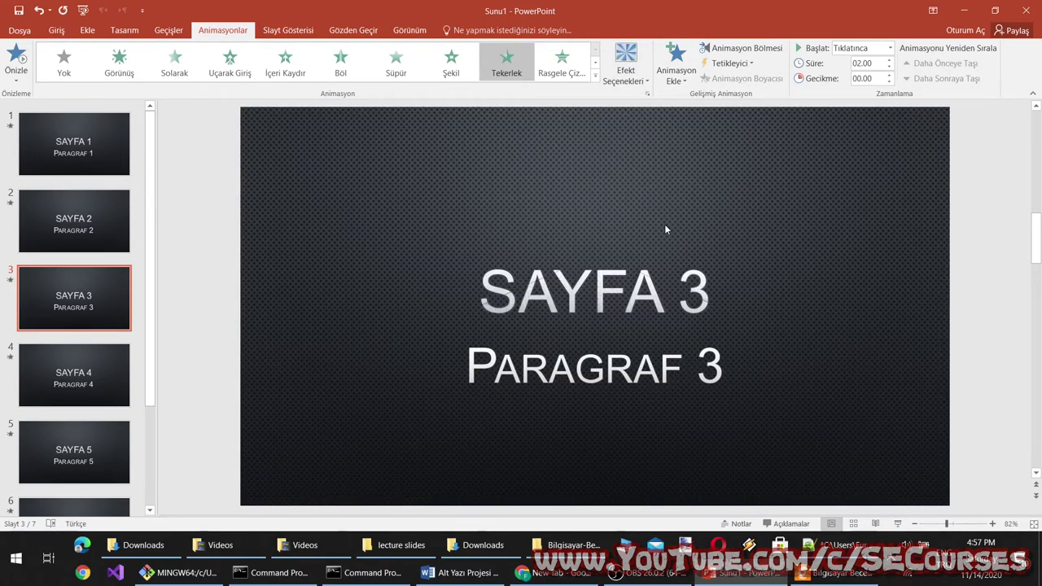
pyautogui.click(82, 370)
# Step: Give the SAYFA 4 title a Font Color emphasis animation set to red
pyautogui.click(554, 273)
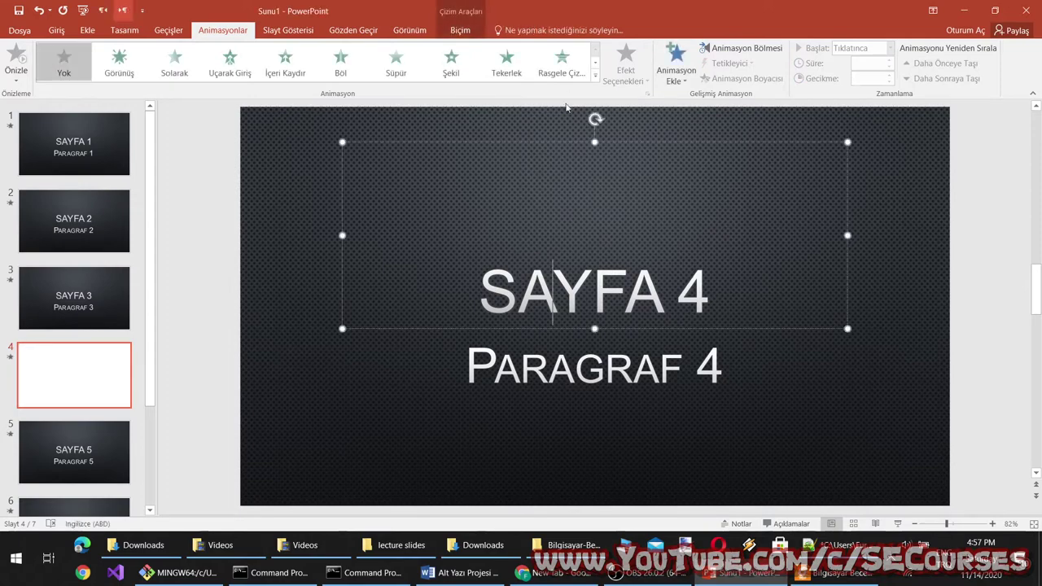
pyautogui.click(595, 78)
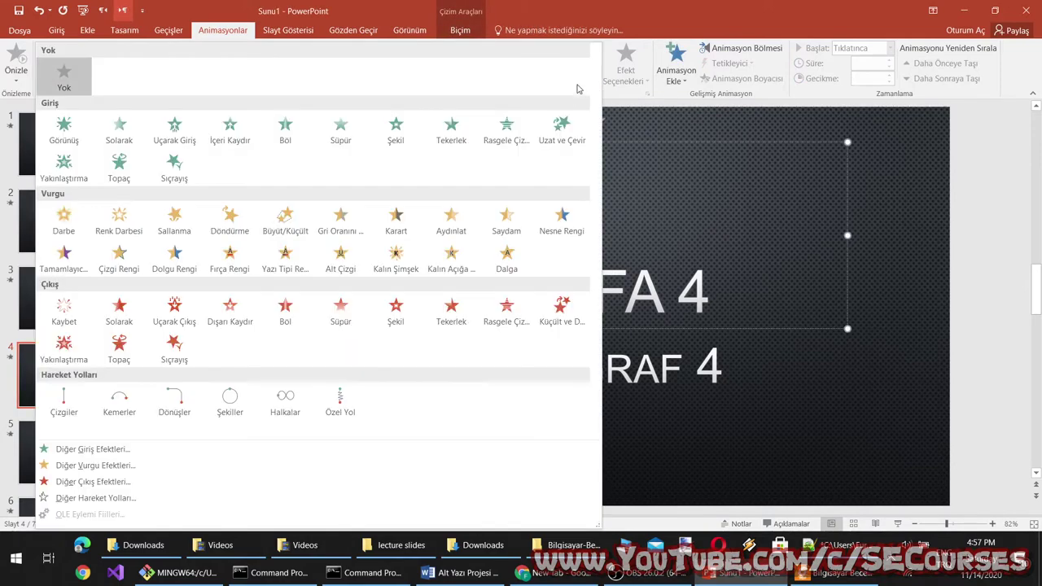
pyautogui.click(279, 268)
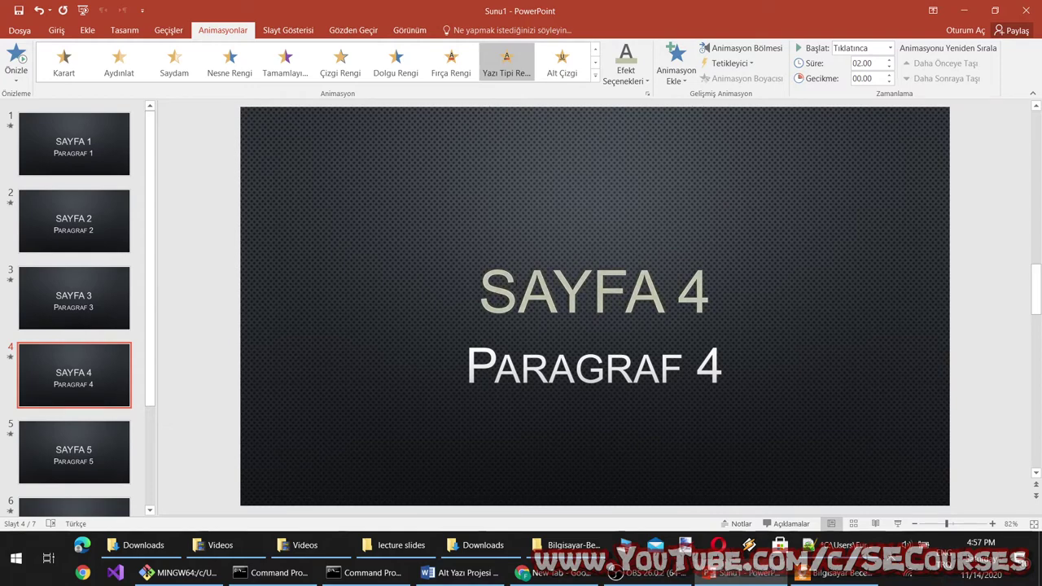
pyautogui.click(625, 75)
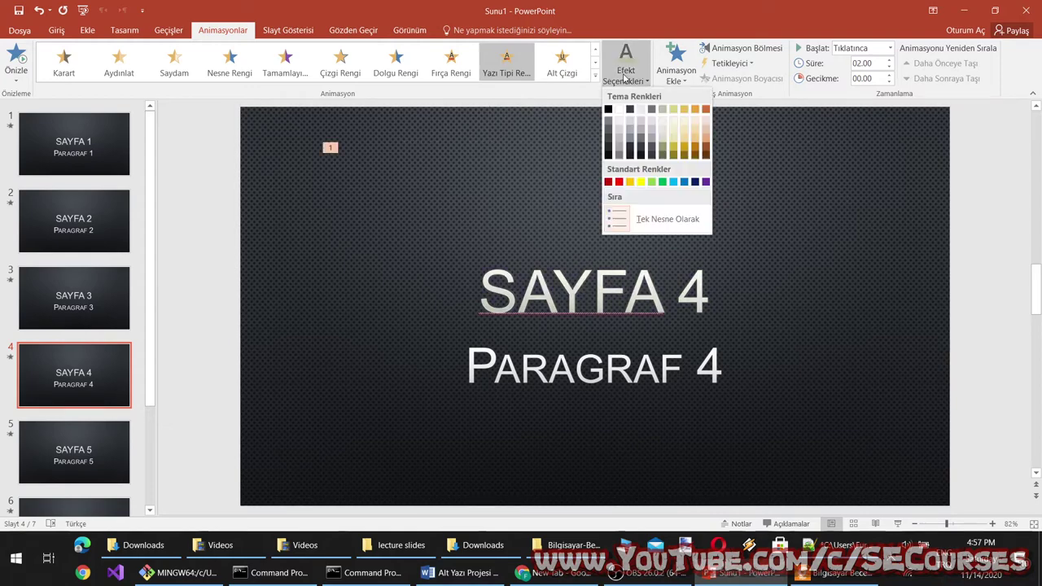
pyautogui.click(625, 183)
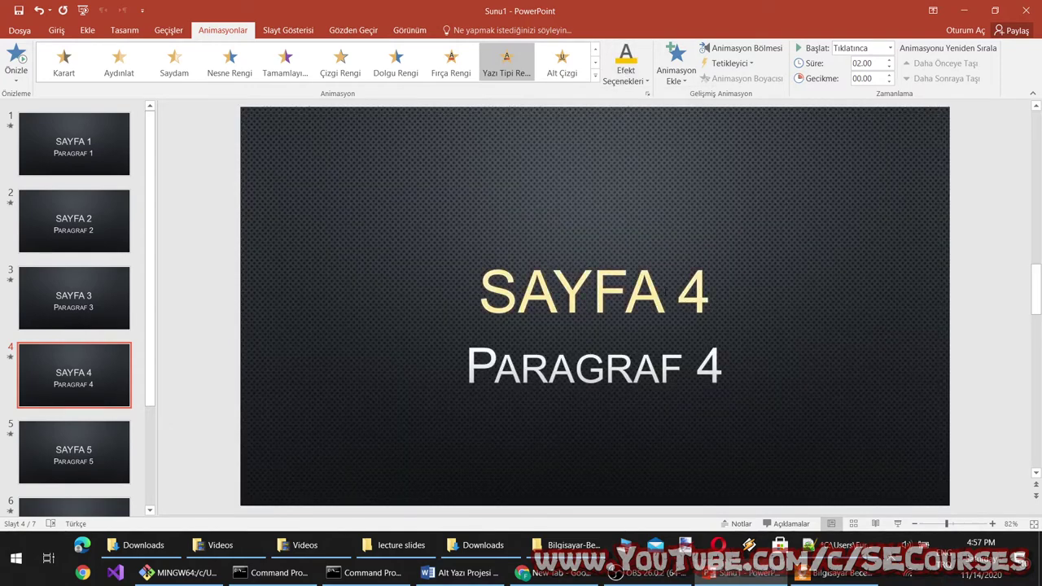
pyautogui.click(619, 76)
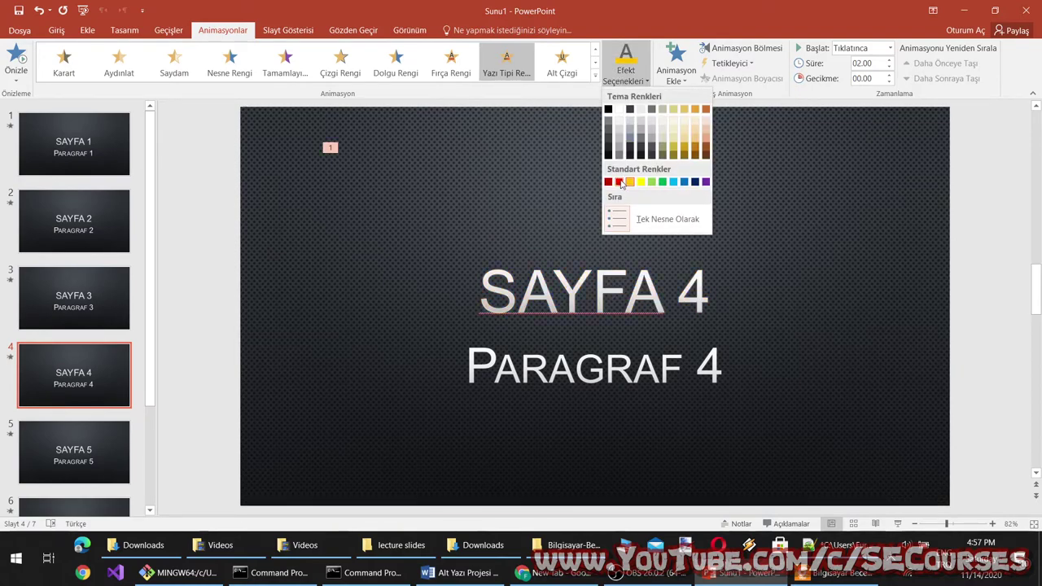
pyautogui.click(620, 182)
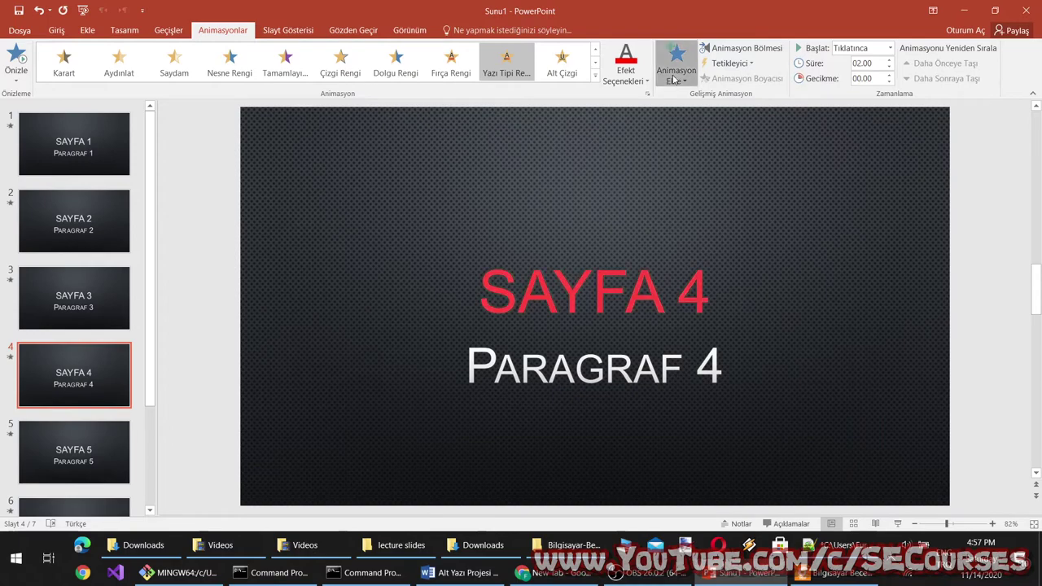
# Step: Add a Fly Out exit and a Zoom entrance animation to the SAYFA 4 title
pyautogui.click(675, 79)
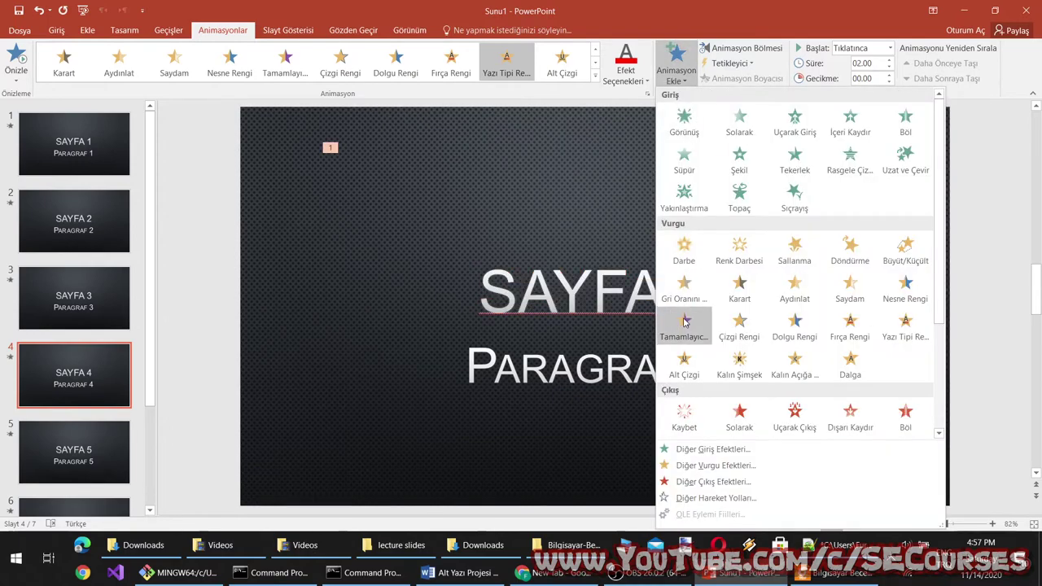
pyautogui.click(780, 415)
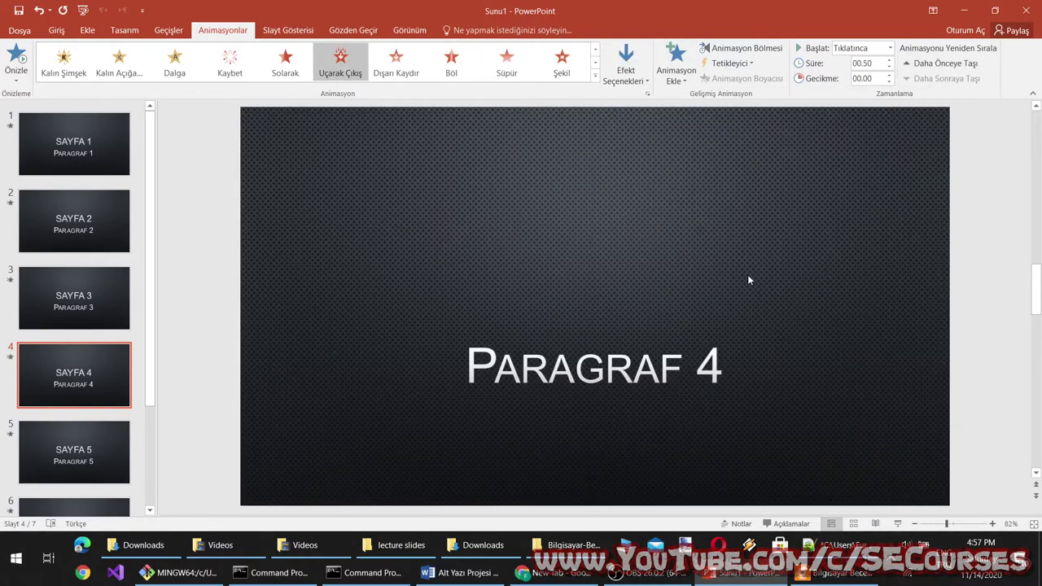
pyautogui.click(497, 241)
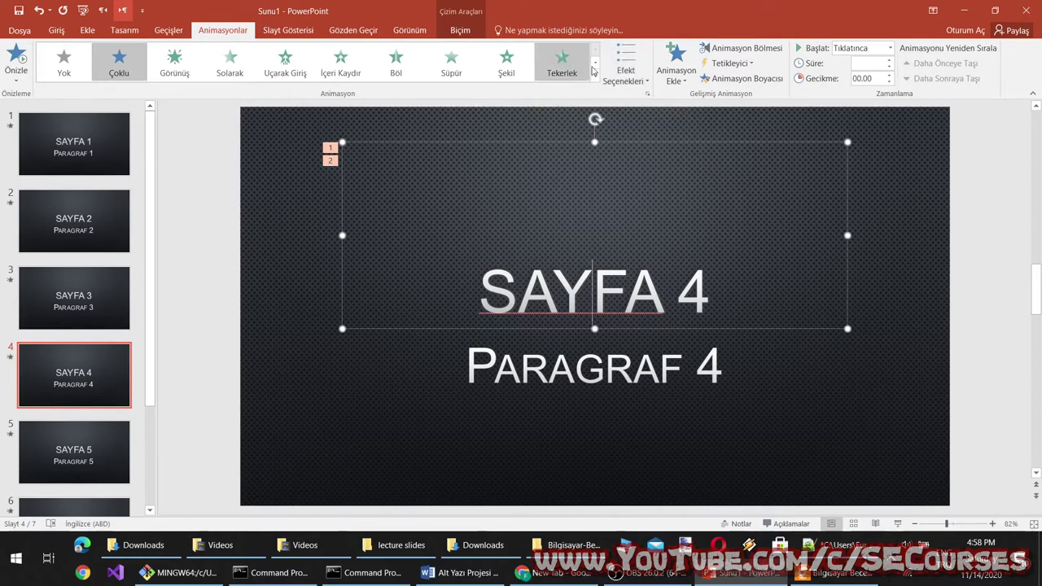
pyautogui.click(676, 75)
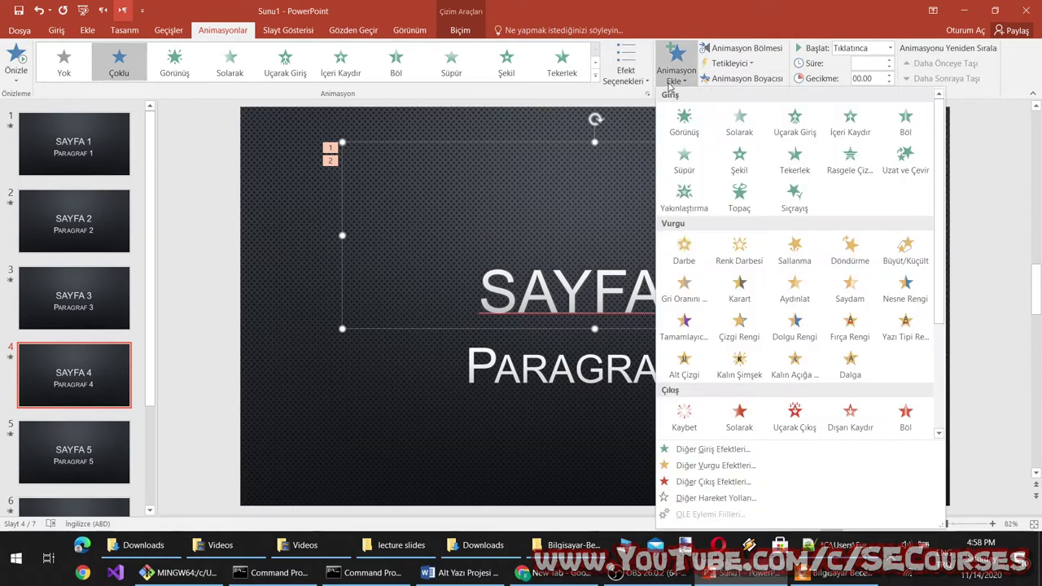
pyautogui.click(681, 196)
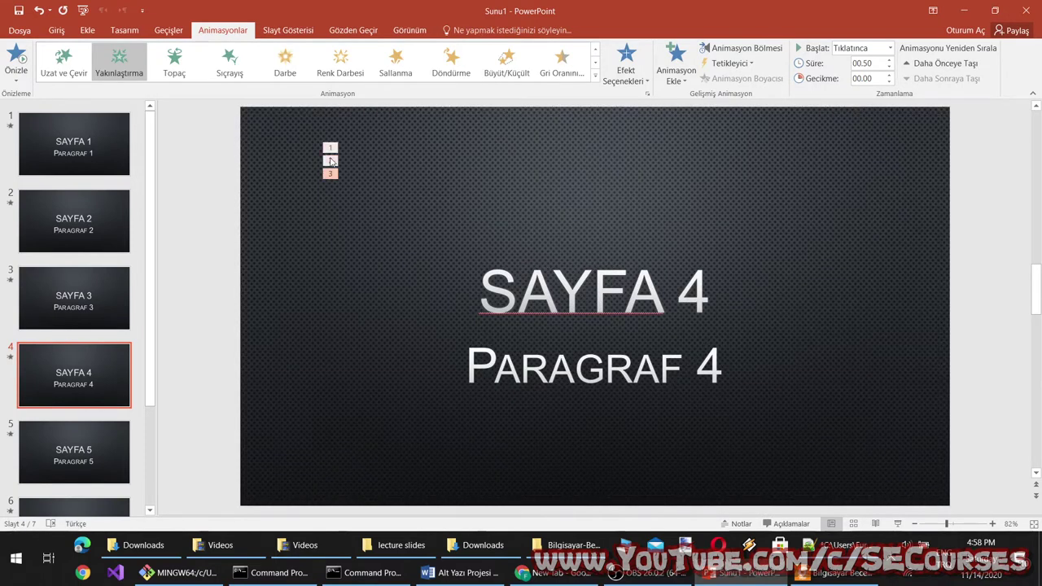
pyautogui.click(330, 161)
pyautogui.click(330, 148)
pyautogui.click(330, 173)
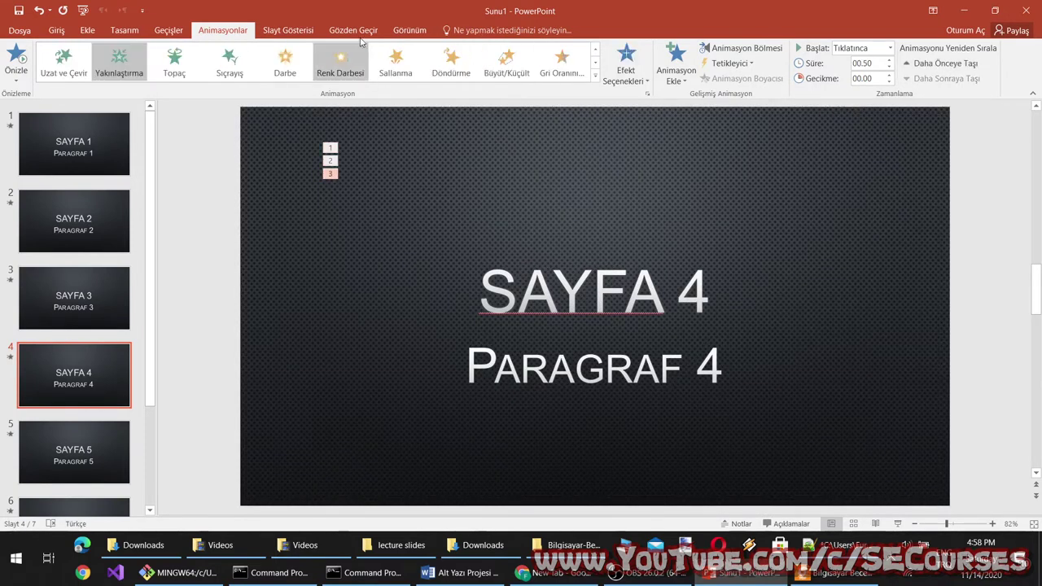
# Step: Add an Object Color emphasis animation to the SAYFA 4 title
pyautogui.click(676, 64)
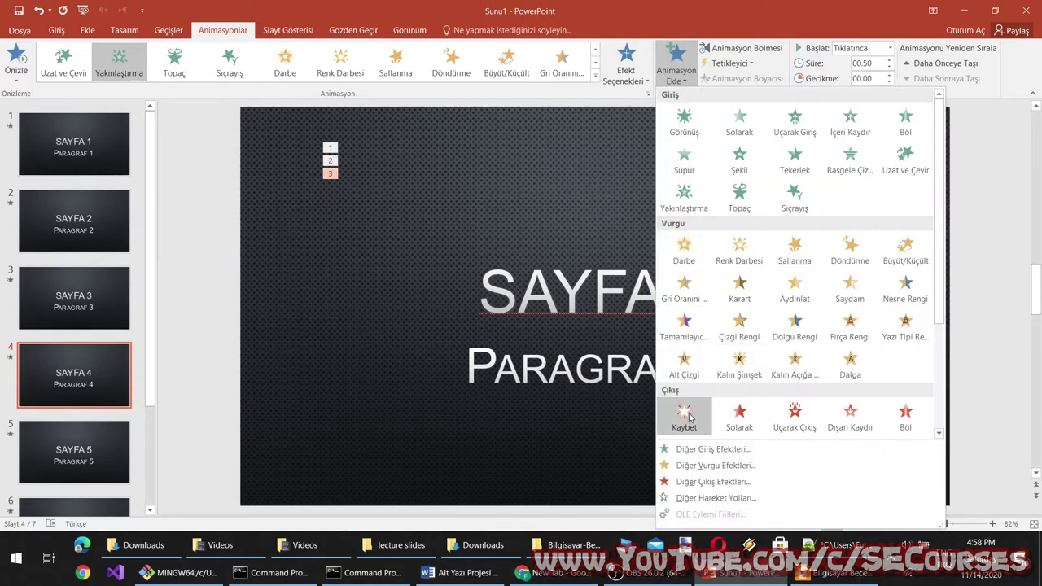
pyautogui.click(900, 306)
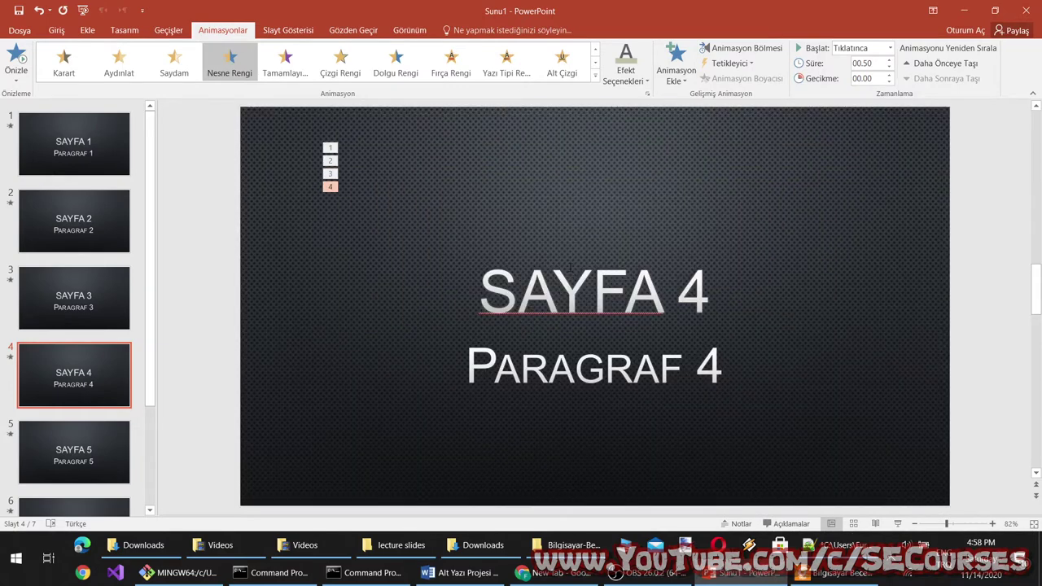
pyautogui.click(554, 293)
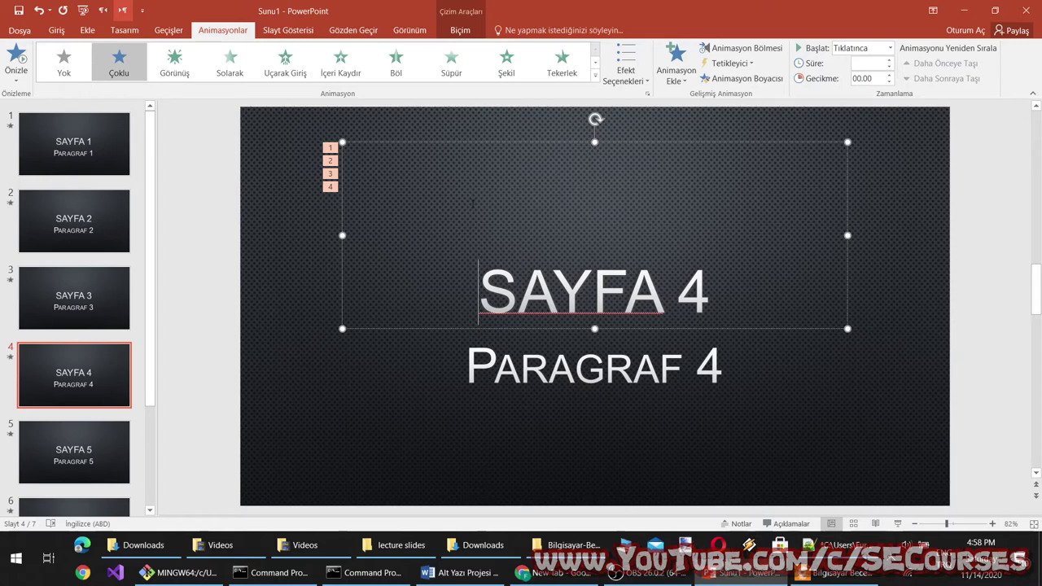
pyautogui.tripleClick(700, 287)
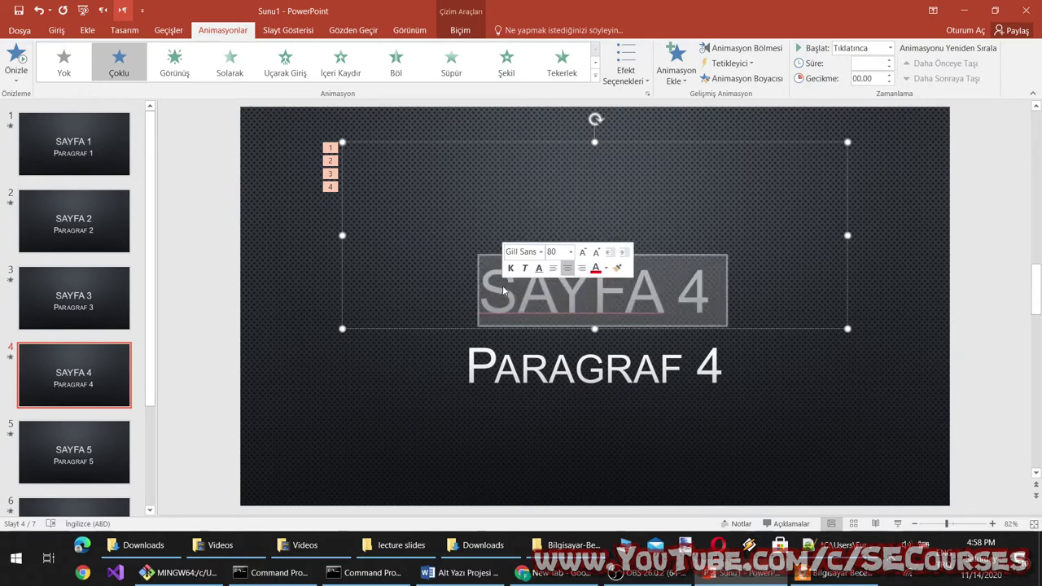
pyautogui.click(450, 143)
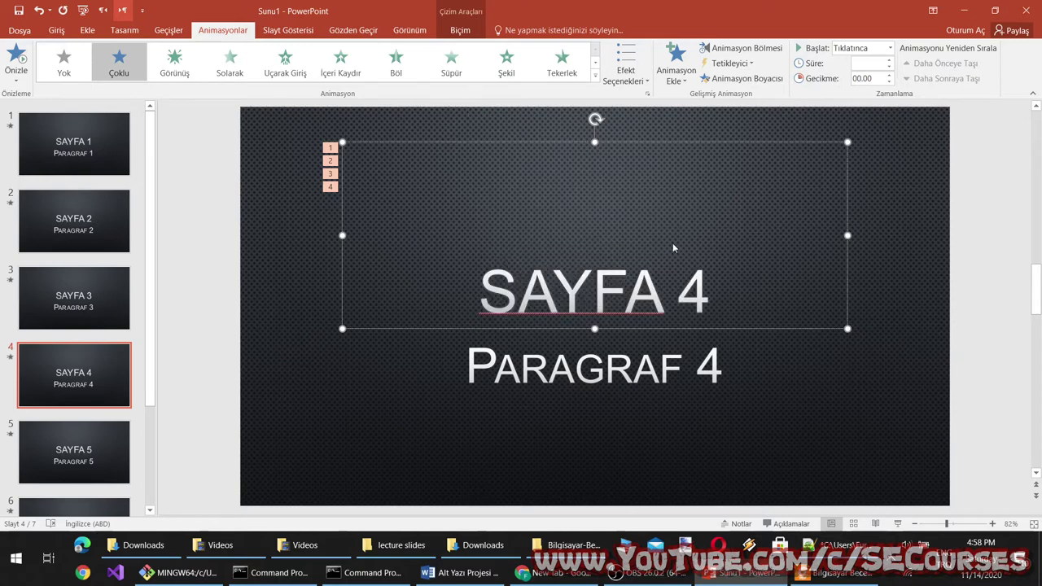
# Step: Insert a new slide 8 after slide 7
pyautogui.click(84, 491)
pyautogui.scroll(-2, 100, 469)
pyautogui.rightClick(78, 509)
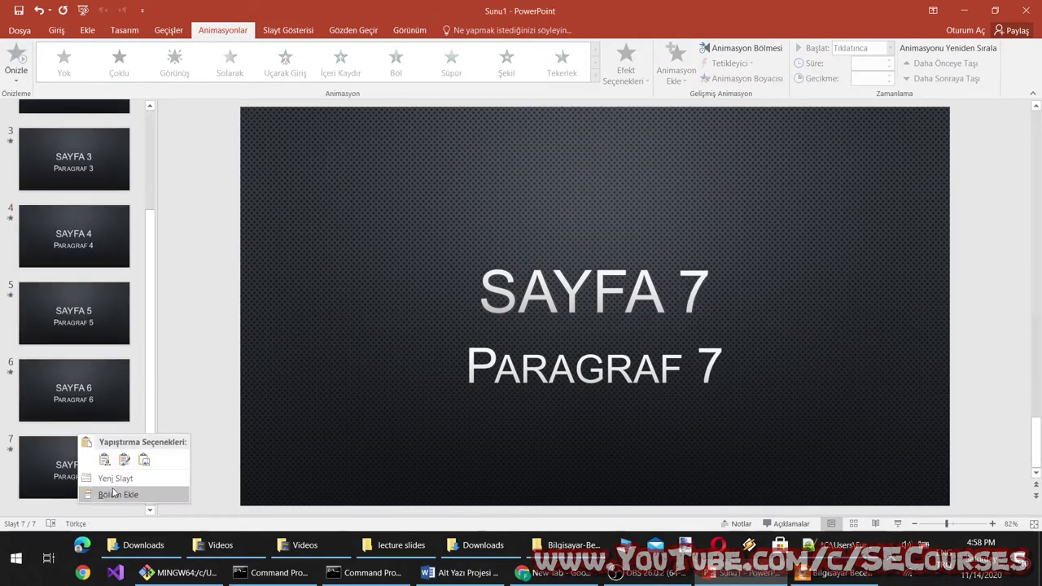
pyautogui.click(94, 479)
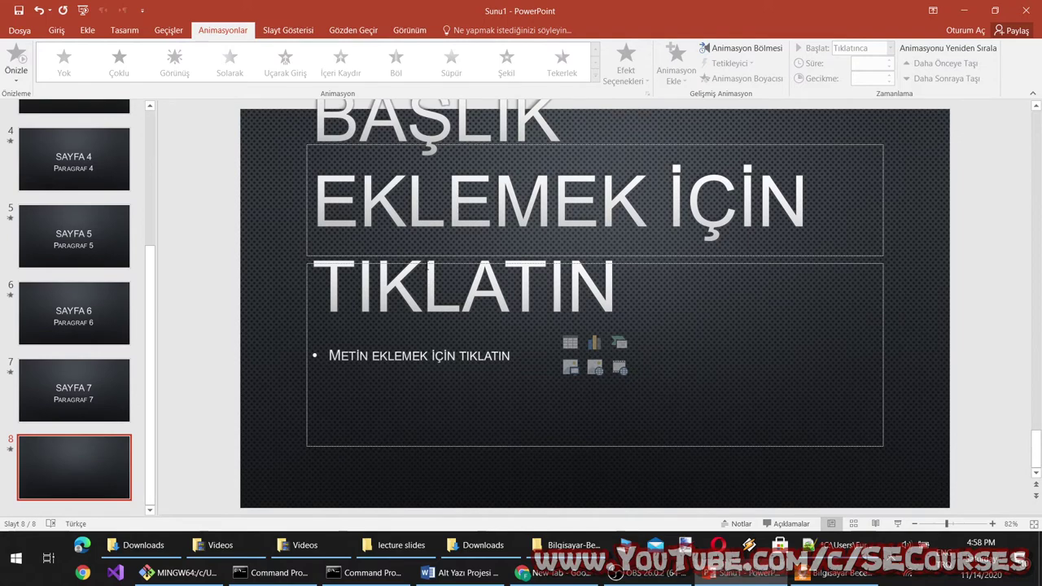
# Step: Draw a large No Symbol shape across the centre of slide 8
pyautogui.click(85, 31)
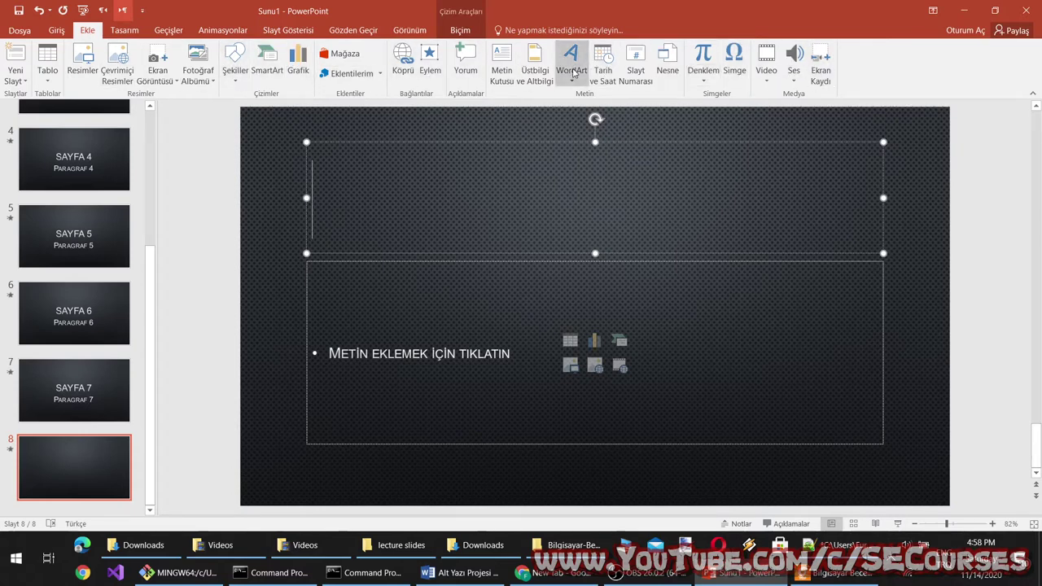
pyautogui.click(56, 30)
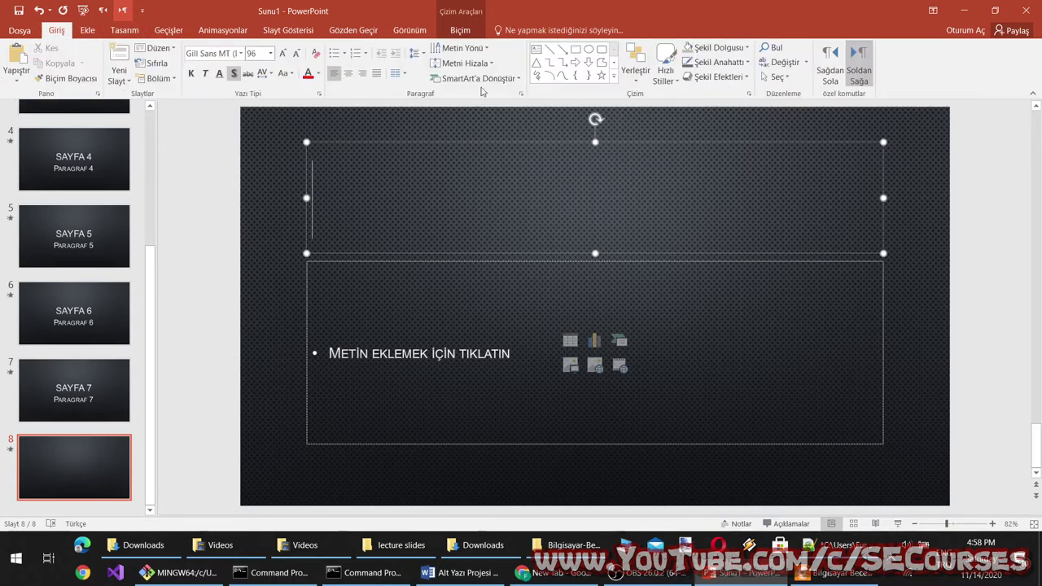
pyautogui.click(614, 76)
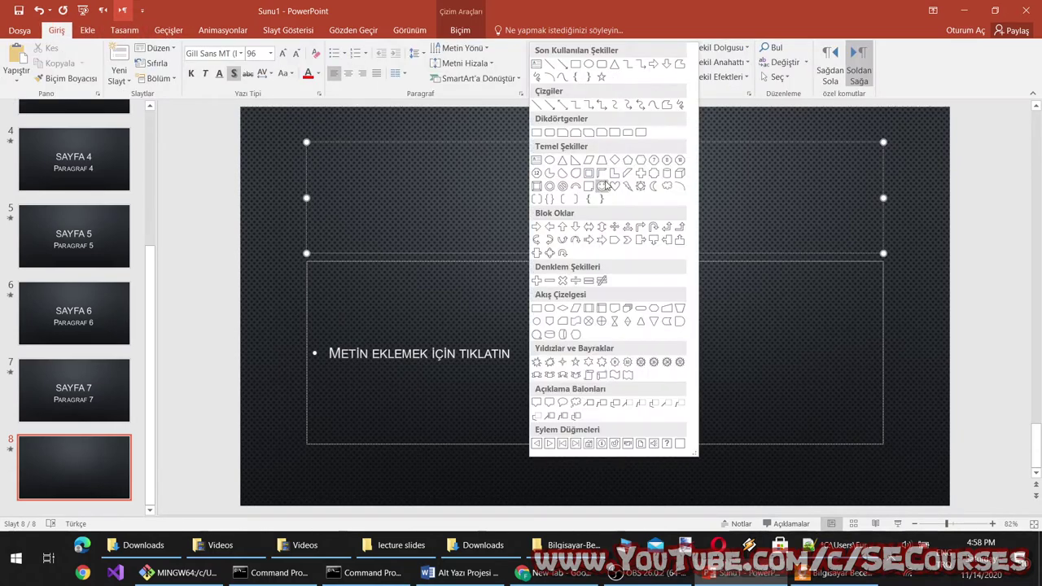
pyautogui.click(551, 186)
pyautogui.moveTo(469, 160)
pyautogui.mouseDown()
pyautogui.moveTo(725, 479)
pyautogui.moveTo(763, 478)
pyautogui.mouseUp()
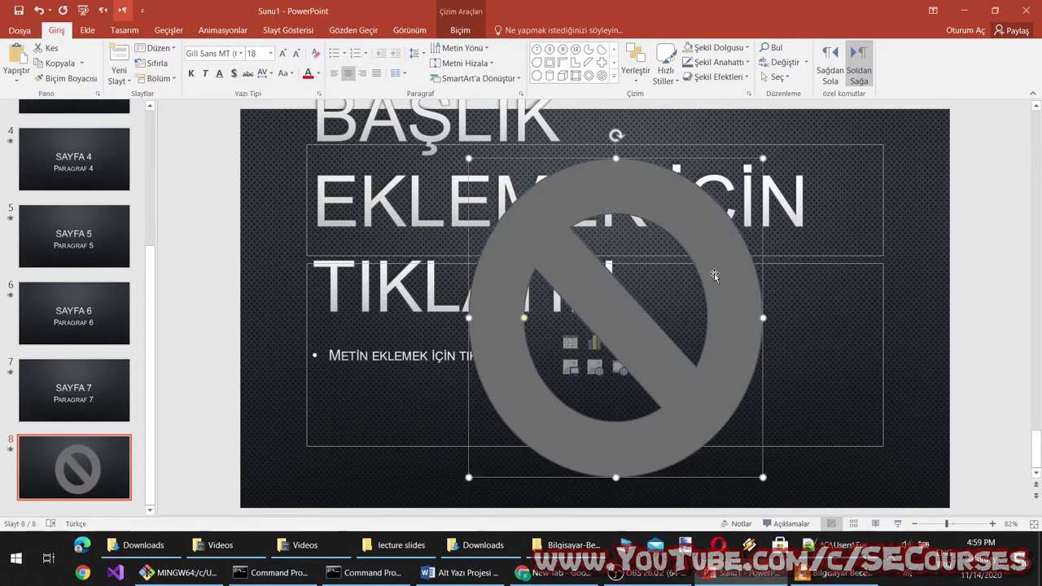
pyautogui.click(224, 34)
# Step: Add wheel, bounce, darken and line colour animations to the no-symbol, then play the slide show
pyautogui.click(677, 67)
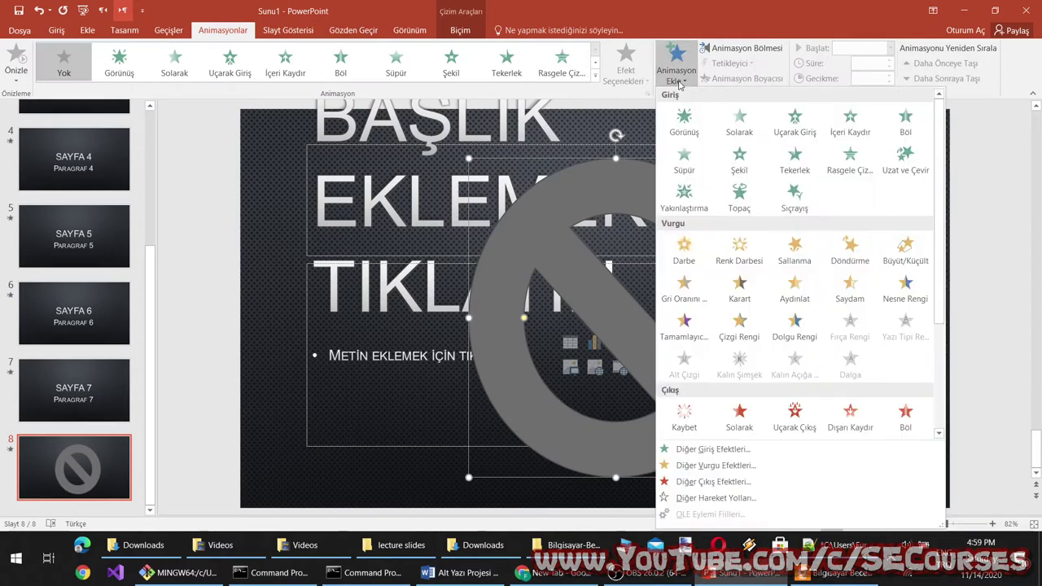
pyautogui.click(794, 159)
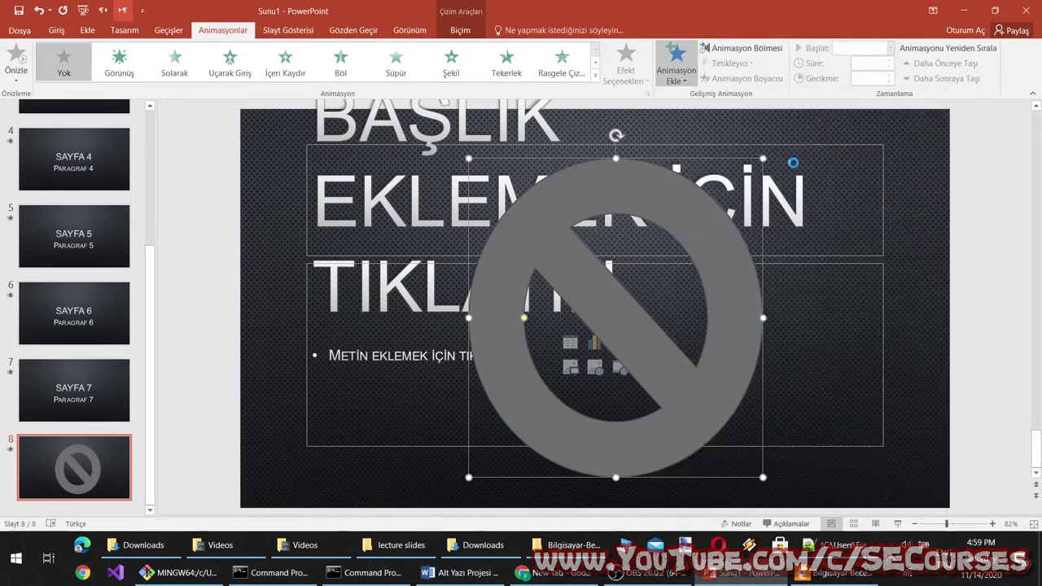
pyautogui.click(677, 66)
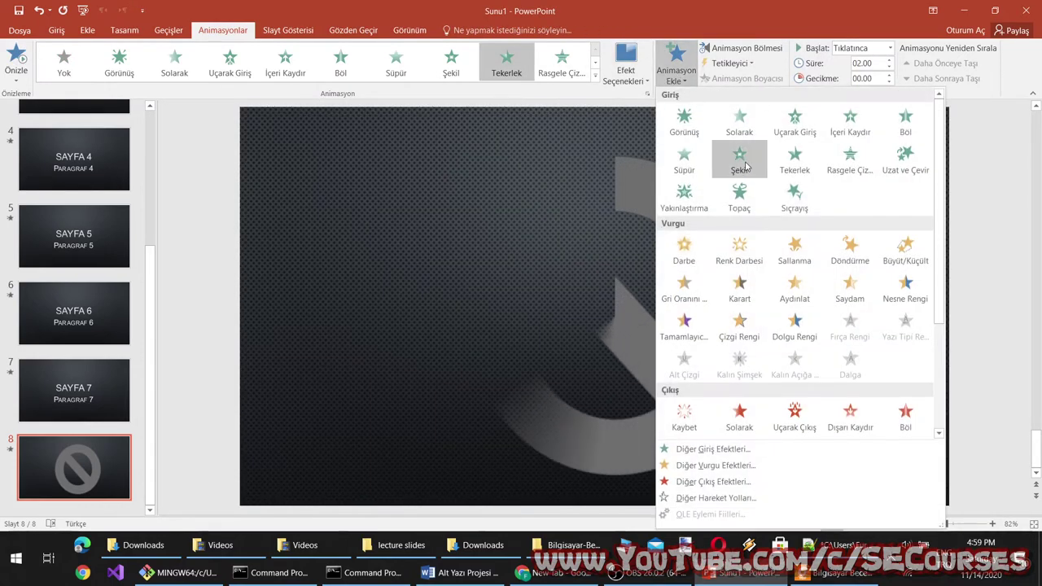
pyautogui.click(798, 205)
pyautogui.click(676, 69)
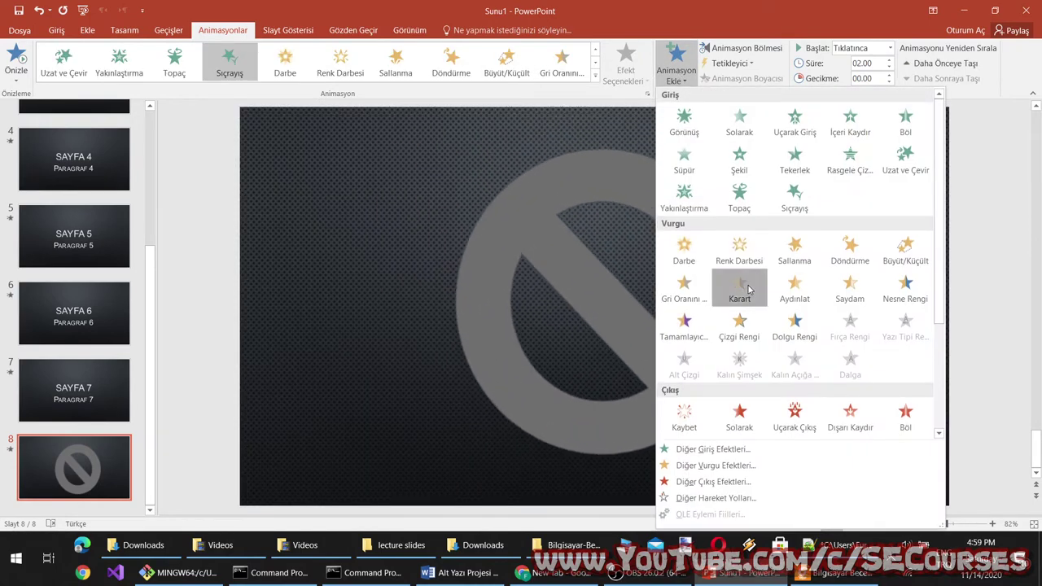
pyautogui.click(739, 285)
pyautogui.click(677, 70)
pyautogui.click(740, 326)
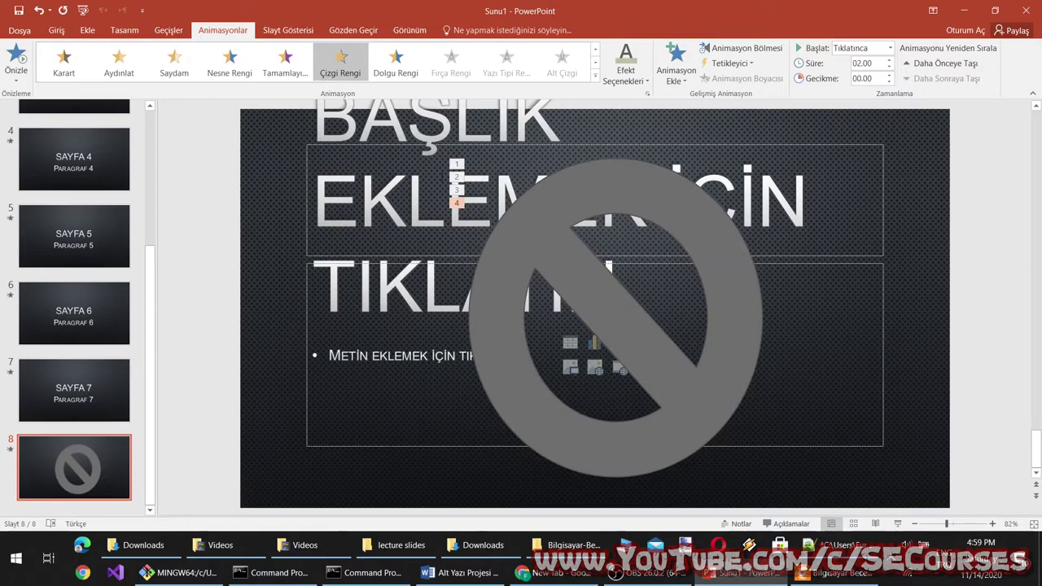
pyautogui.click(898, 524)
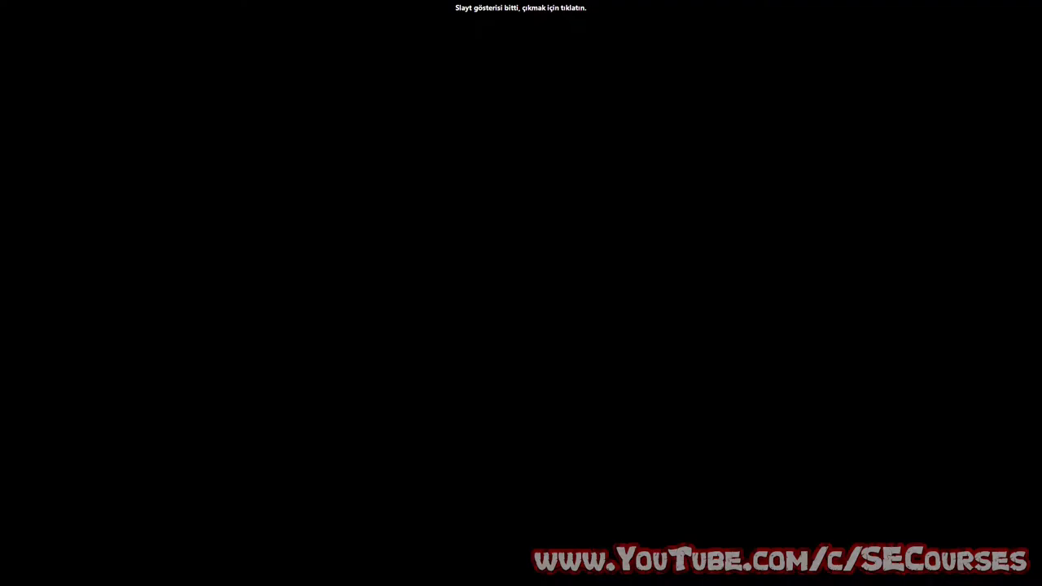
pyautogui.click(721, 309)
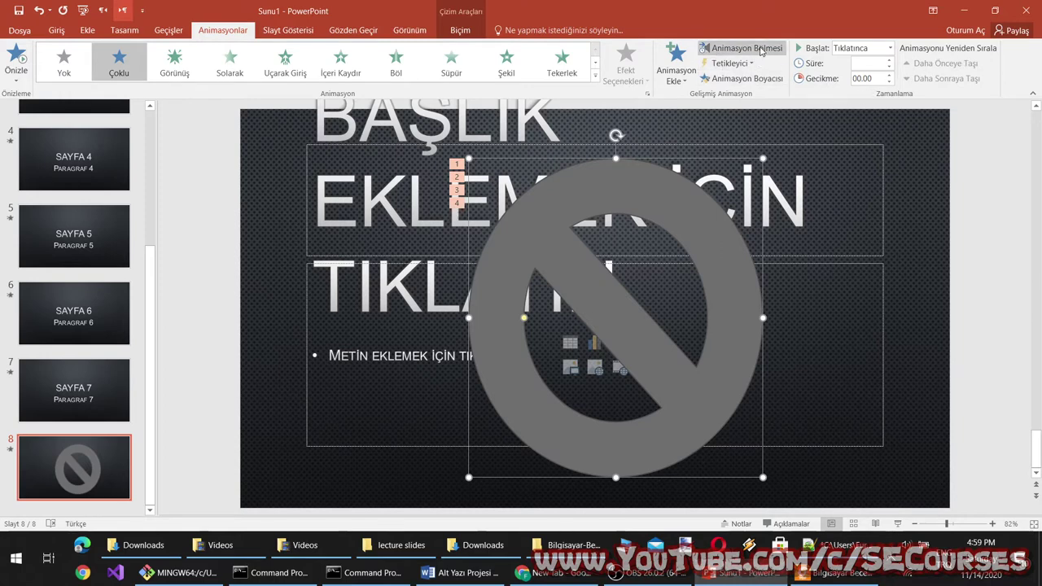
# Step: Set the no-symbol's first wheel animation to play the Bomba sound and start With Previous
pyautogui.click(781, 49)
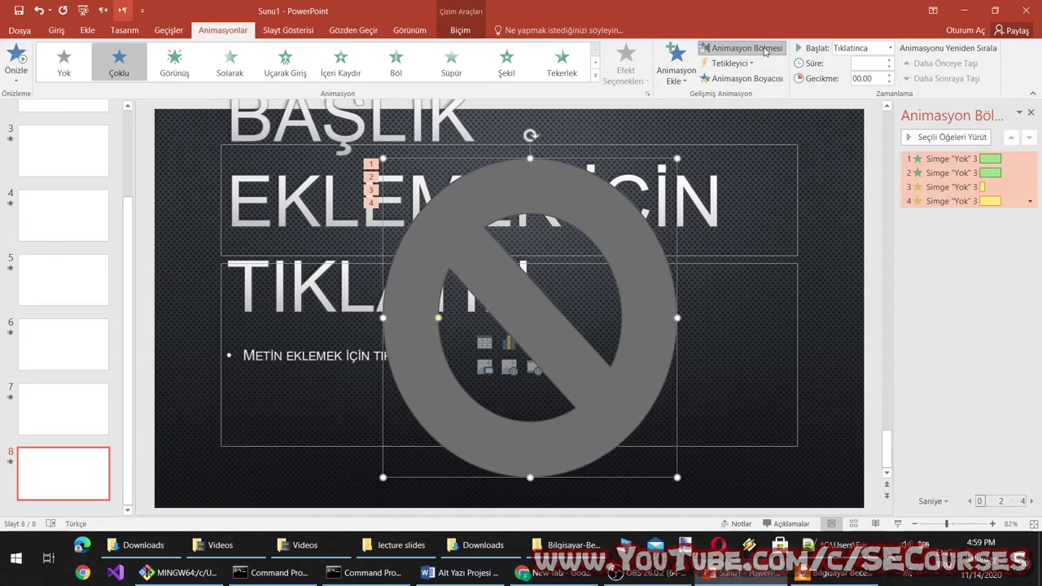
pyautogui.click(984, 159)
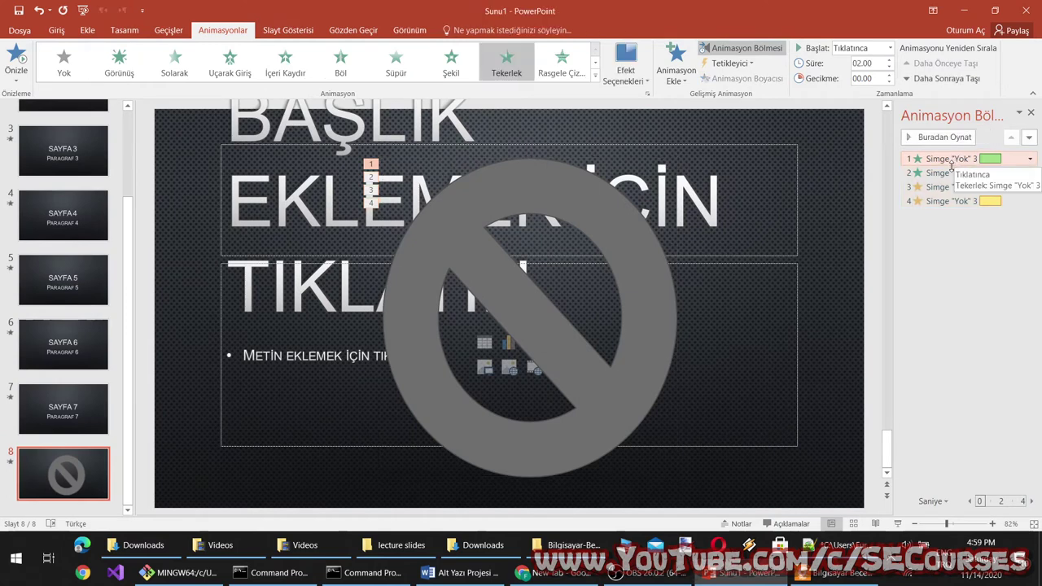
pyautogui.click(1030, 160)
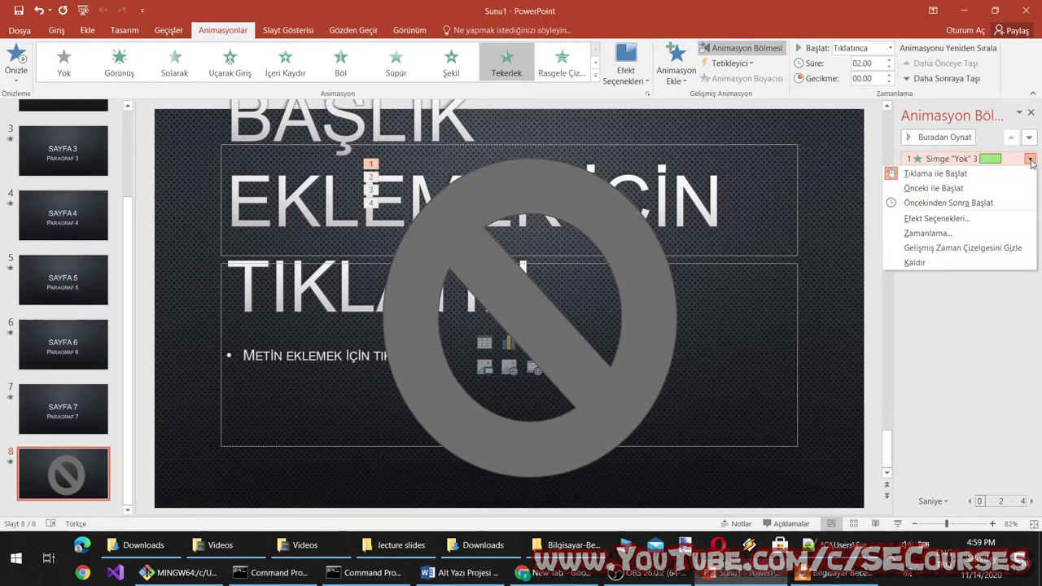
pyautogui.click(932, 234)
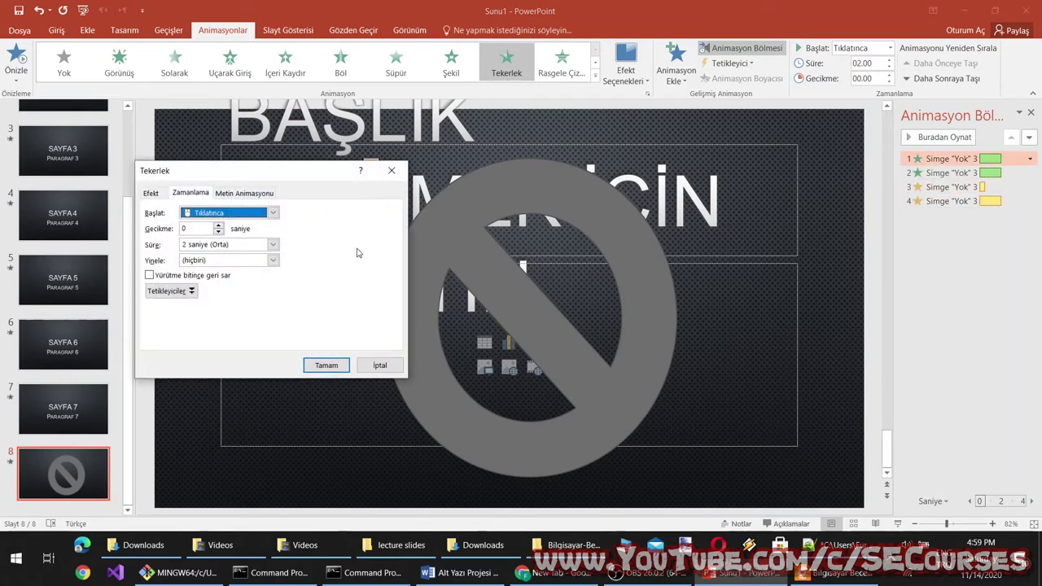
pyautogui.click(153, 194)
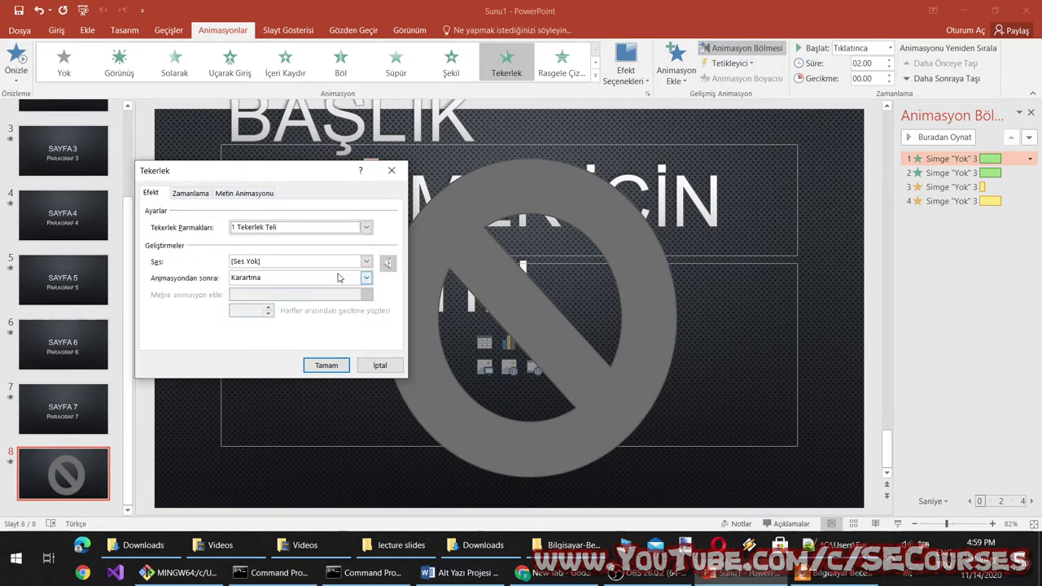
pyautogui.click(367, 262)
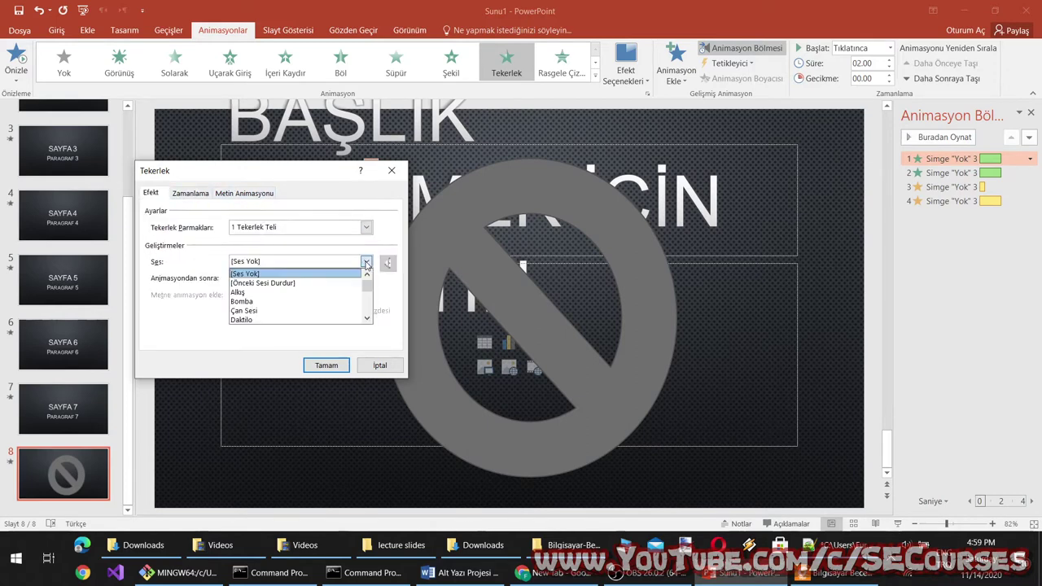
pyautogui.click(290, 301)
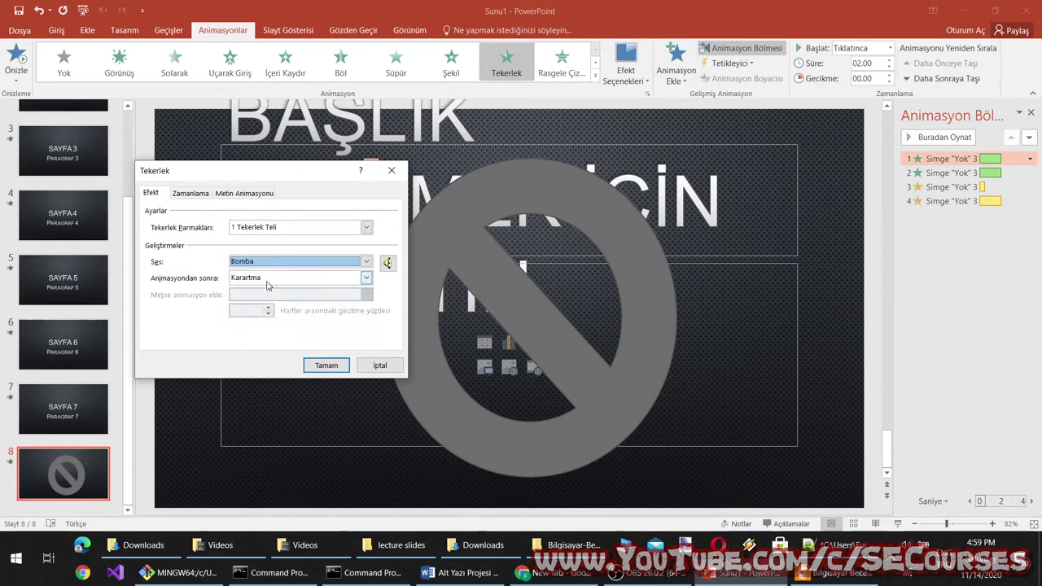
pyautogui.click(190, 193)
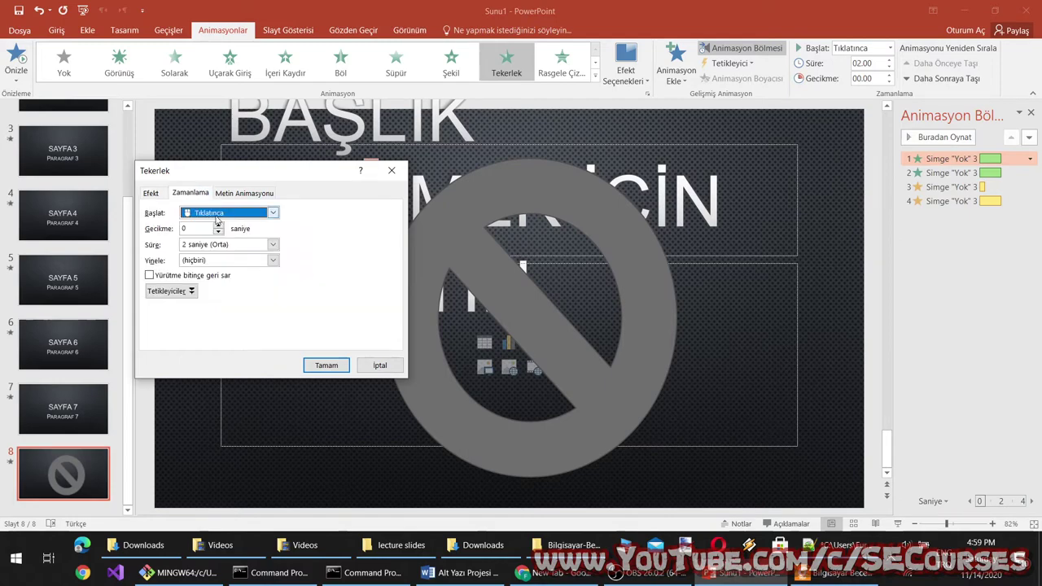
pyautogui.click(218, 213)
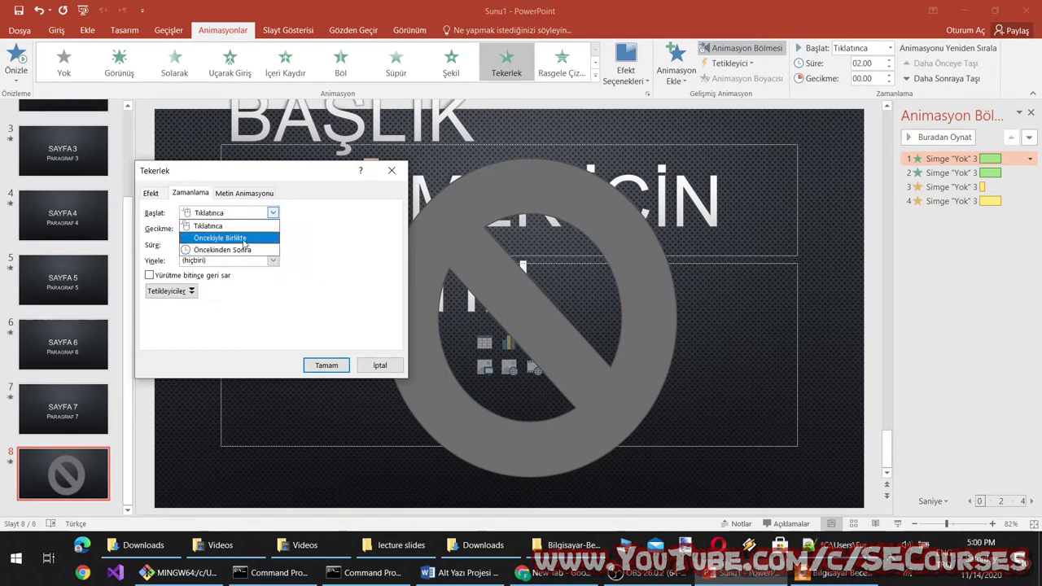
pyautogui.click(220, 238)
pyautogui.click(326, 366)
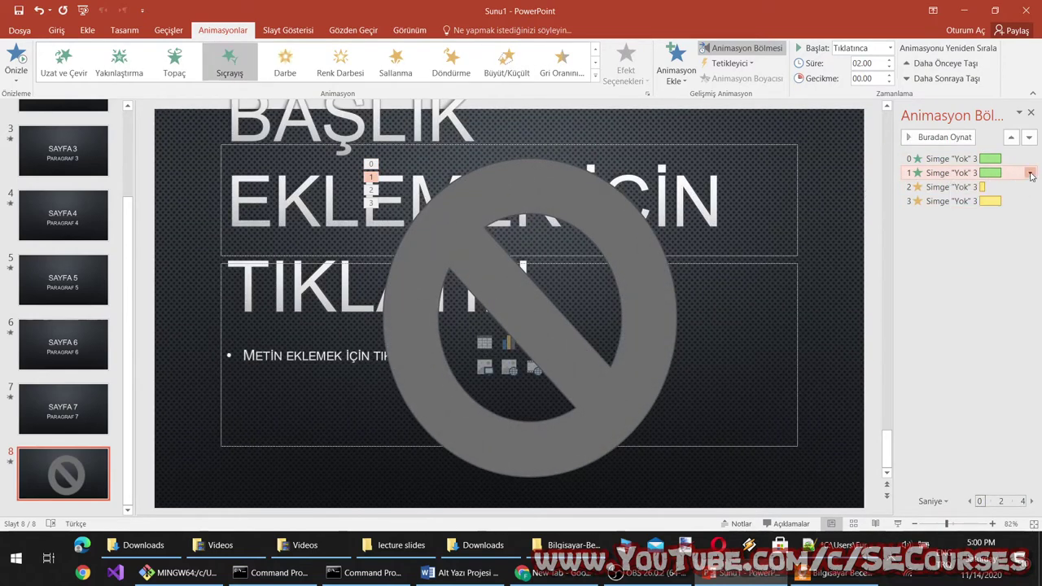
# Step: Set the second, third and fourth no-symbol animations to start With Previous
pyautogui.click(1030, 173)
pyautogui.click(964, 160)
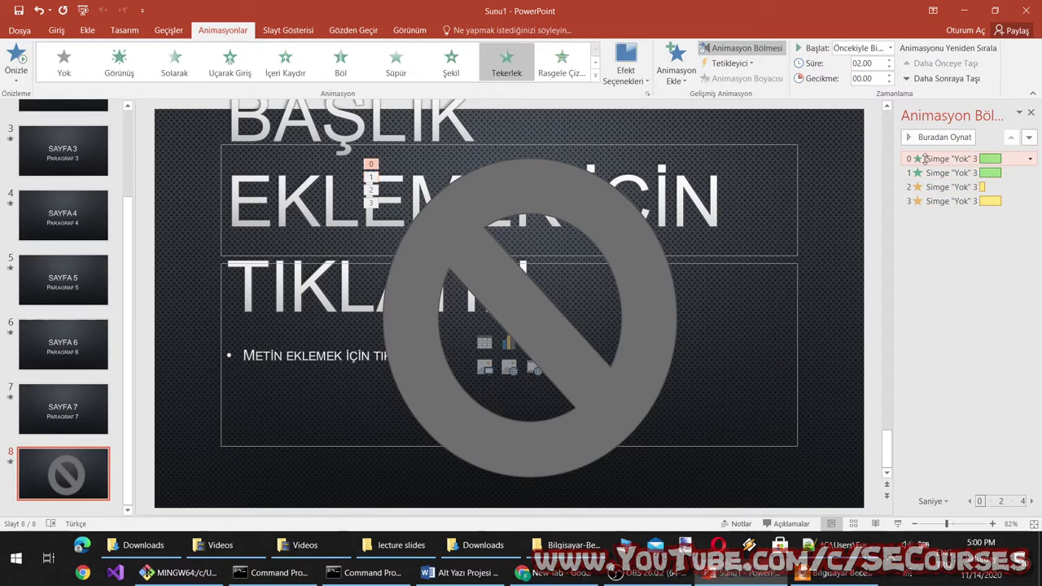
pyautogui.rightClick(926, 159)
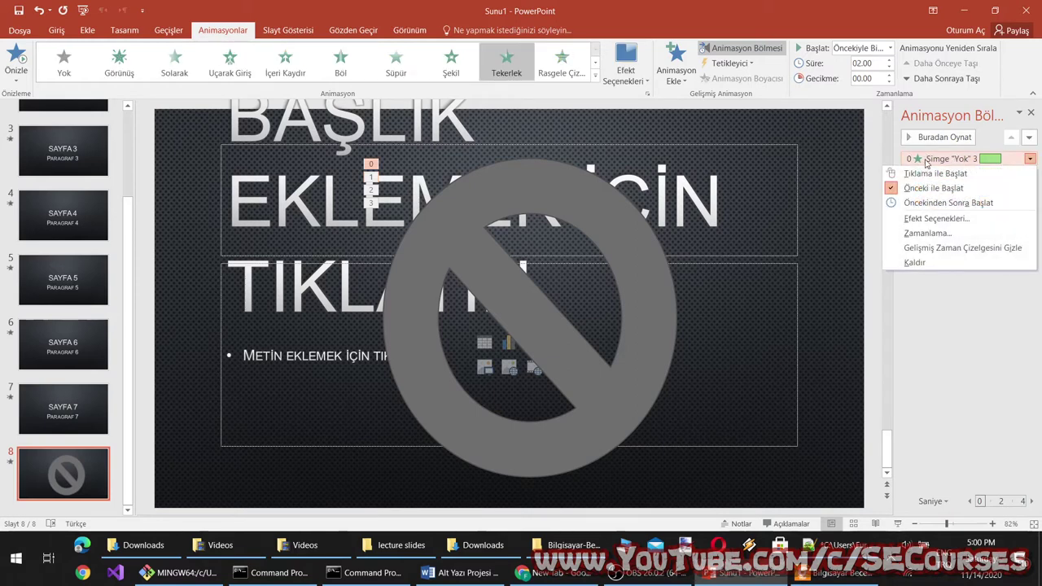
pyautogui.click(925, 160)
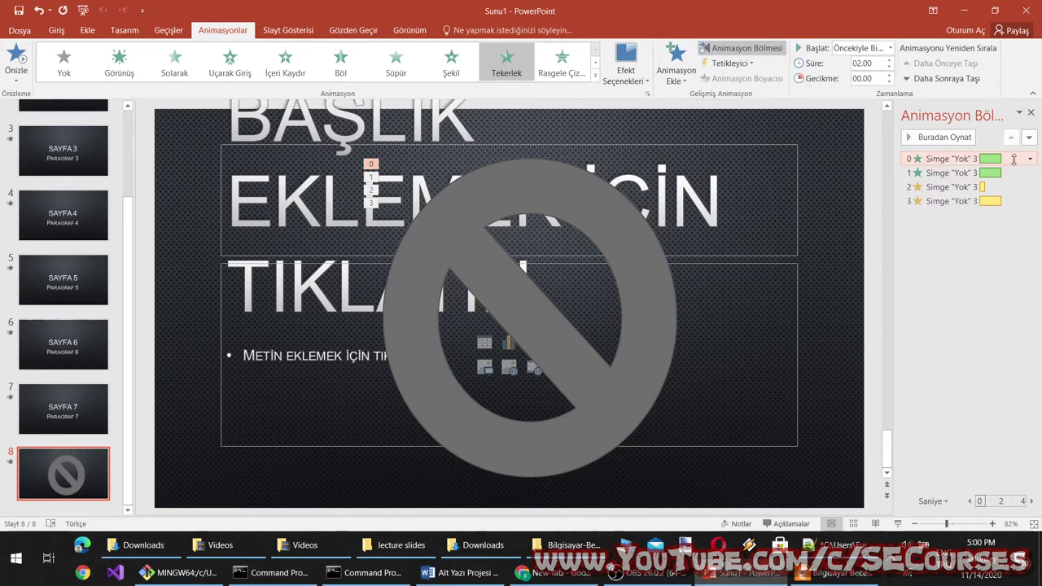
pyautogui.click(977, 174)
pyautogui.click(1030, 172)
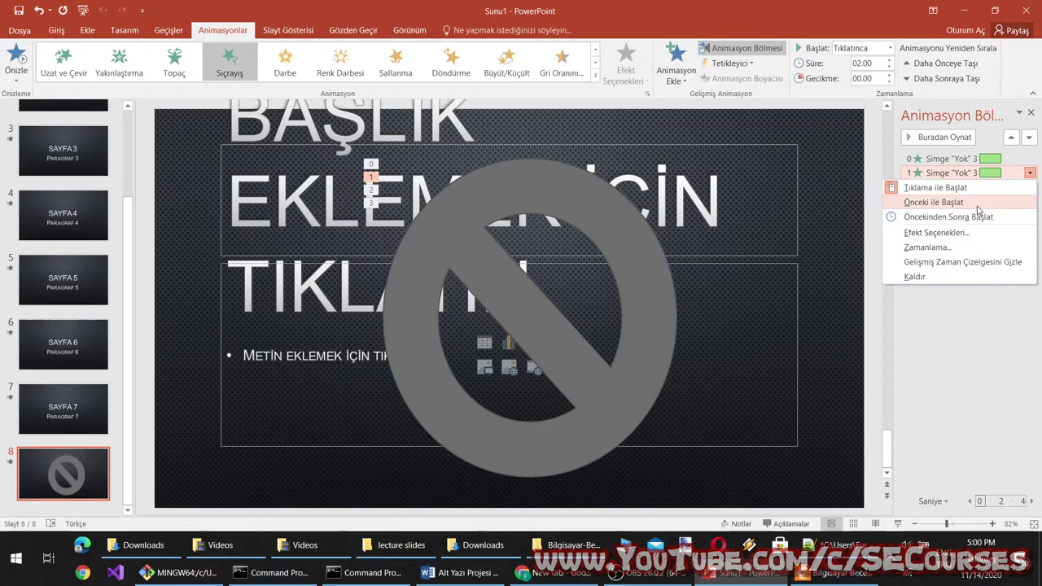
pyautogui.click(934, 202)
pyautogui.click(995, 186)
pyautogui.click(1030, 189)
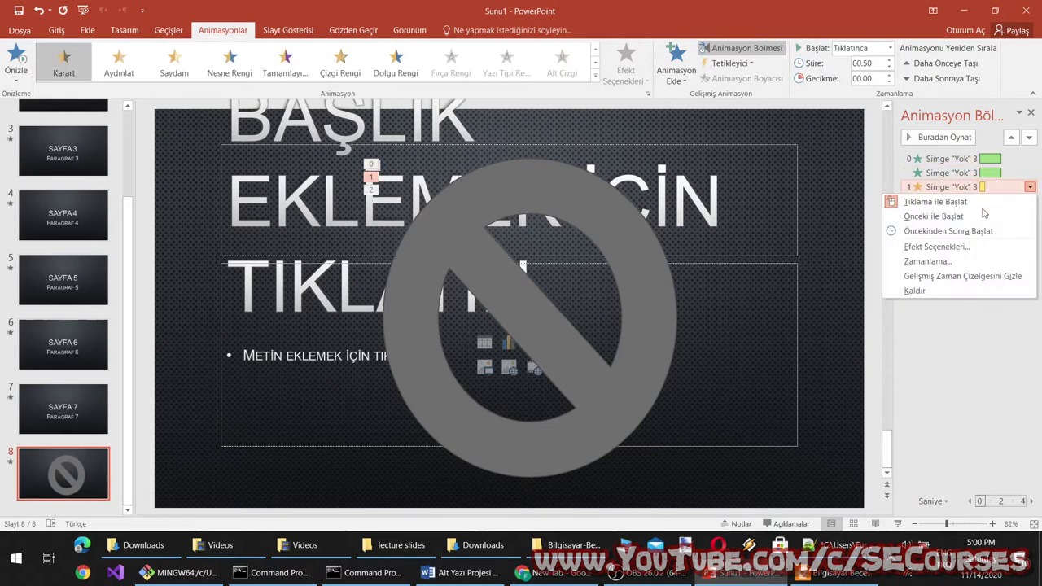
pyautogui.click(977, 216)
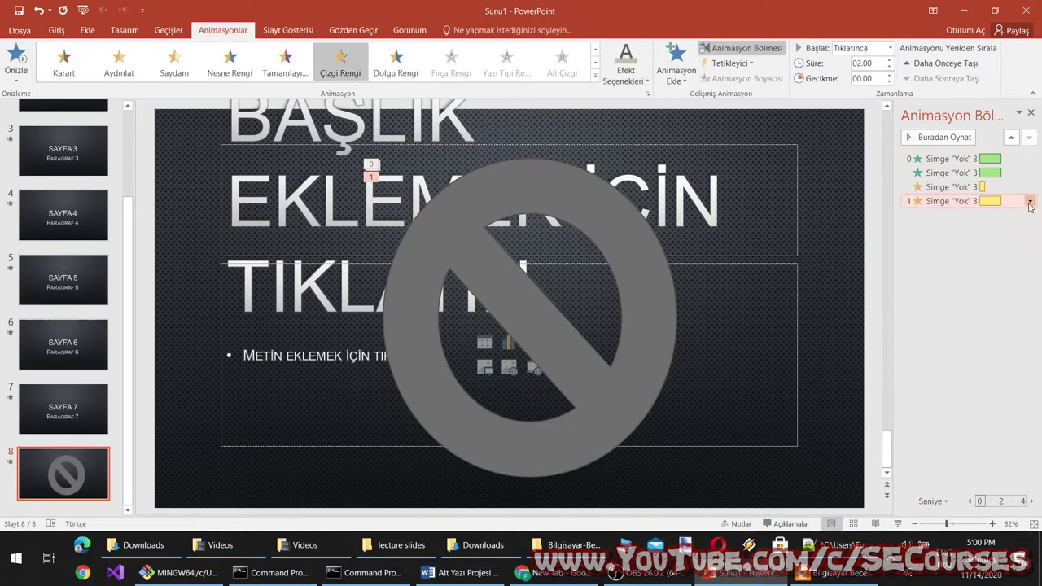
pyautogui.click(1030, 201)
pyautogui.click(953, 230)
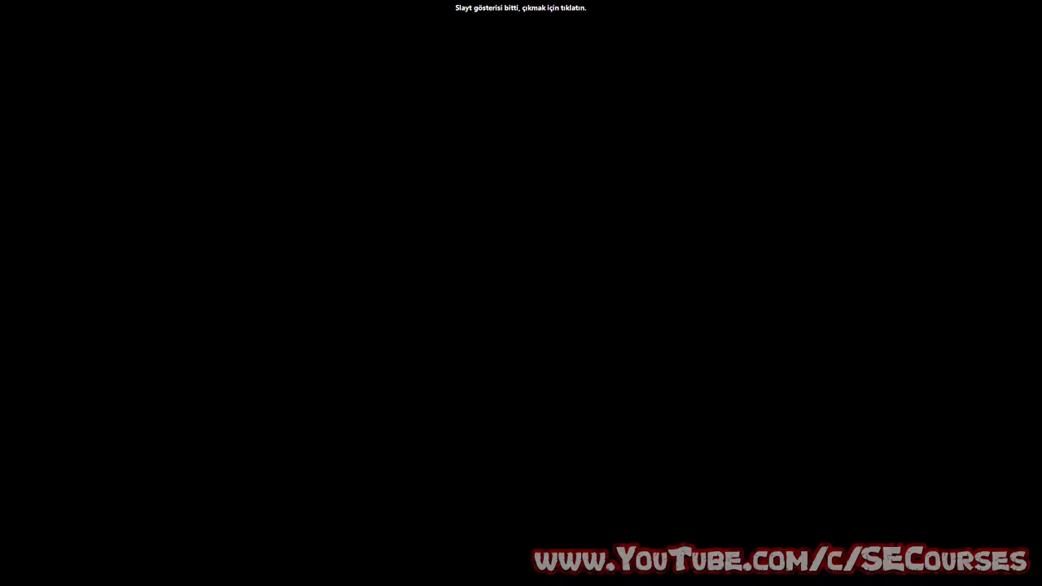
# Step: Close the Animation Pane and replay the slide show from slide 8 to the end
pyautogui.click(632, 279)
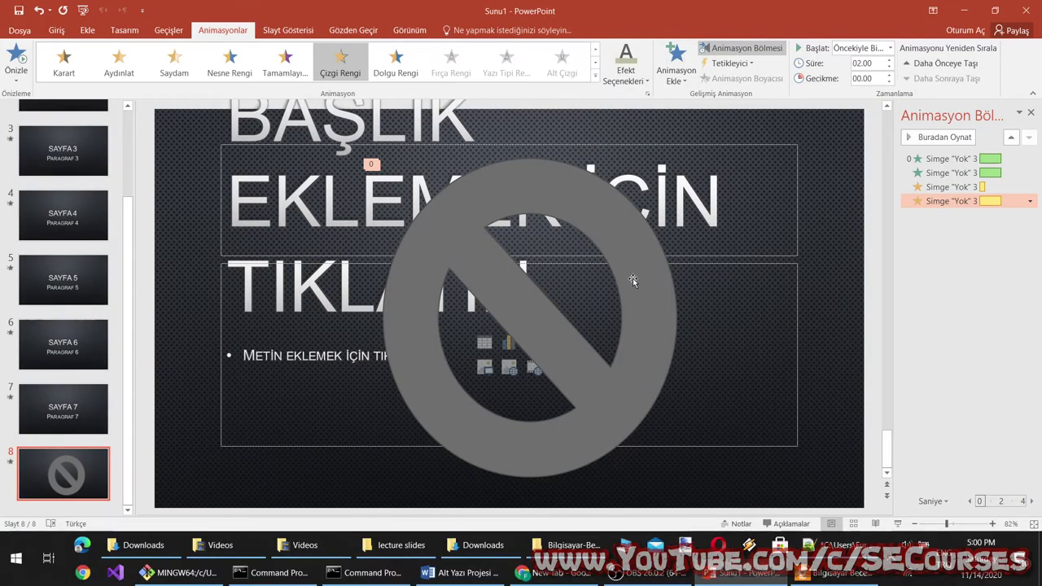
pyautogui.click(949, 159)
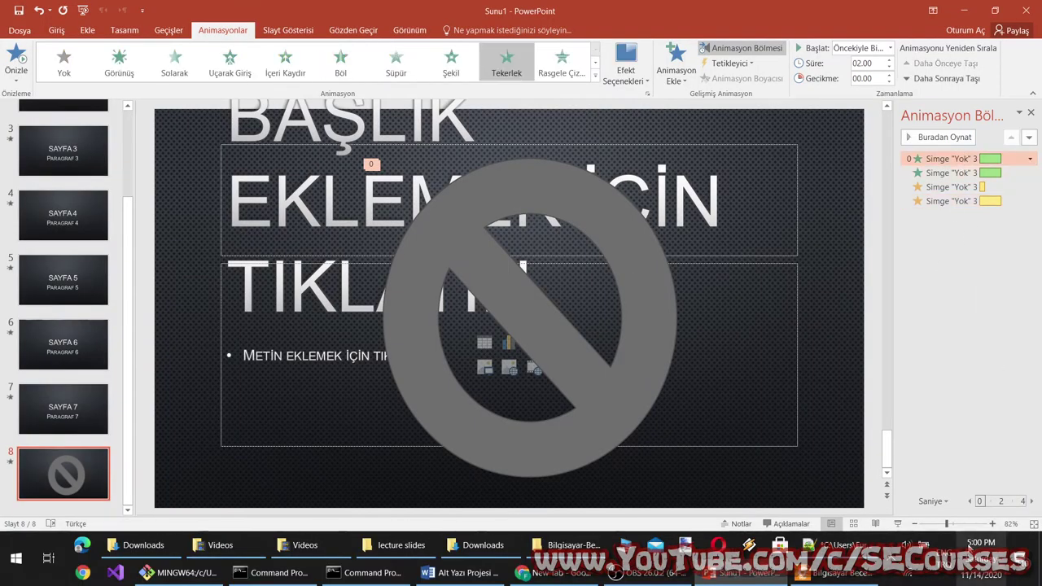
pyautogui.click(1031, 113)
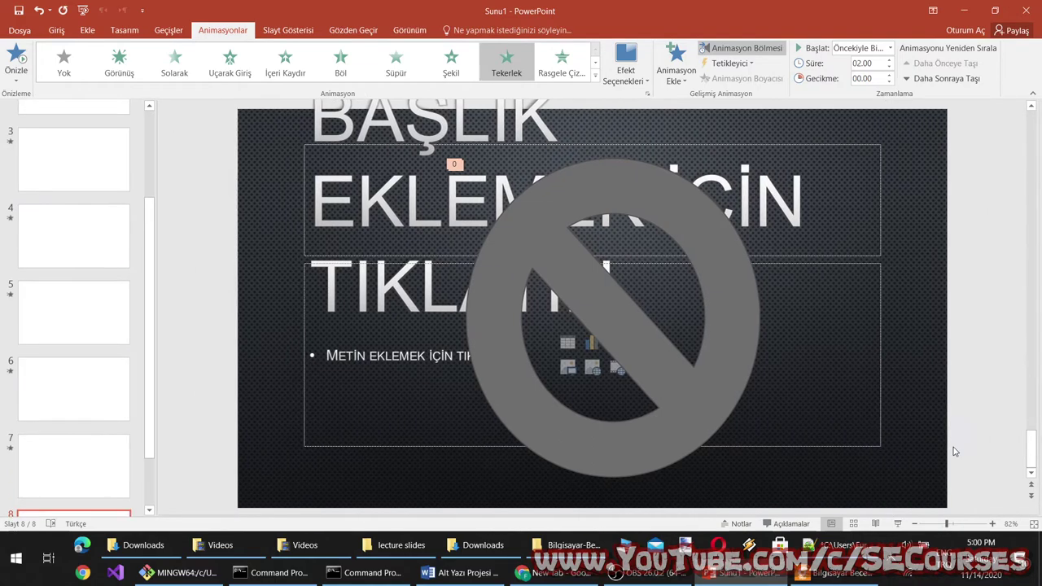
pyautogui.hotkey('shift', 'F5')
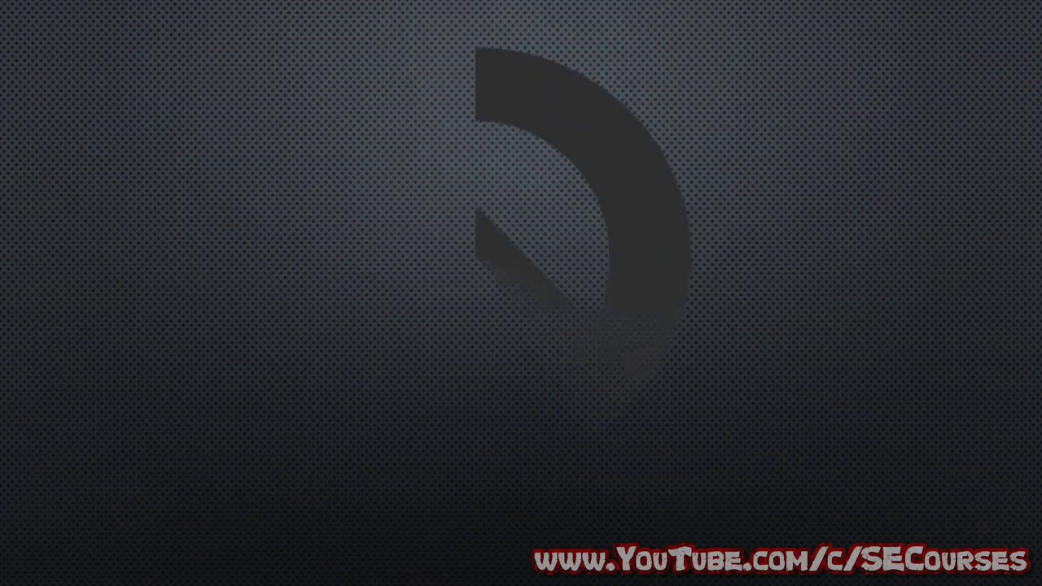
pyautogui.press('Right')
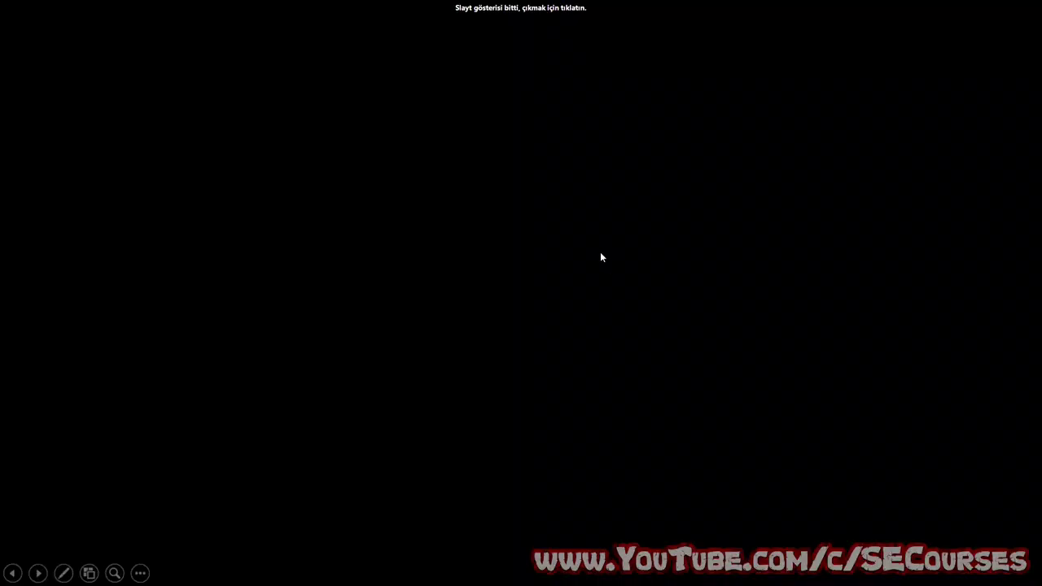
pyautogui.rightClick(601, 252)
pyautogui.click(489, 225)
pyautogui.click(496, 226)
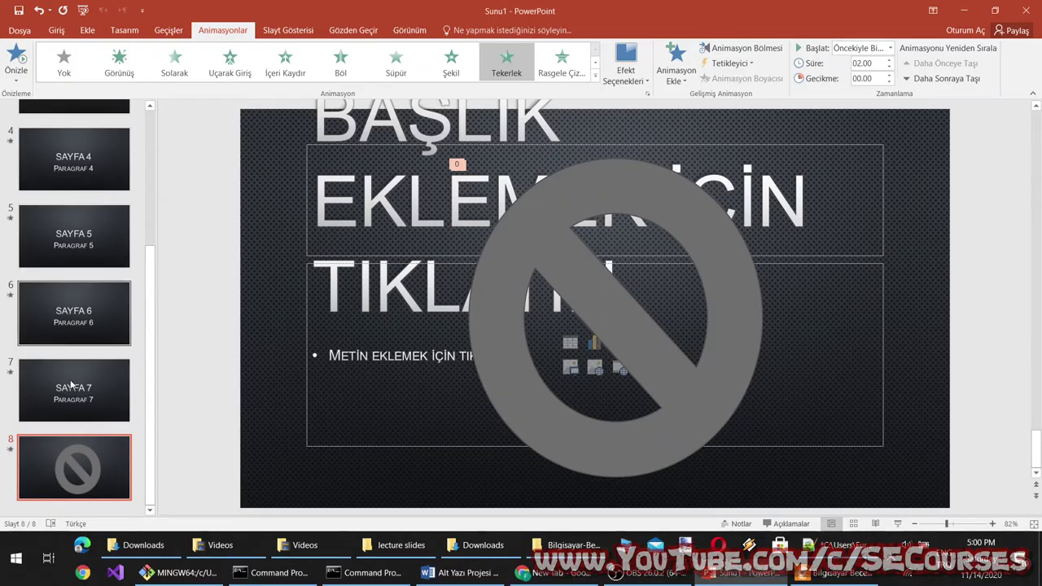
# Step: Insert slide 9 with a large decagon drawn across it in the gold theme shape style
pyautogui.rightClick(57, 505)
pyautogui.click(95, 480)
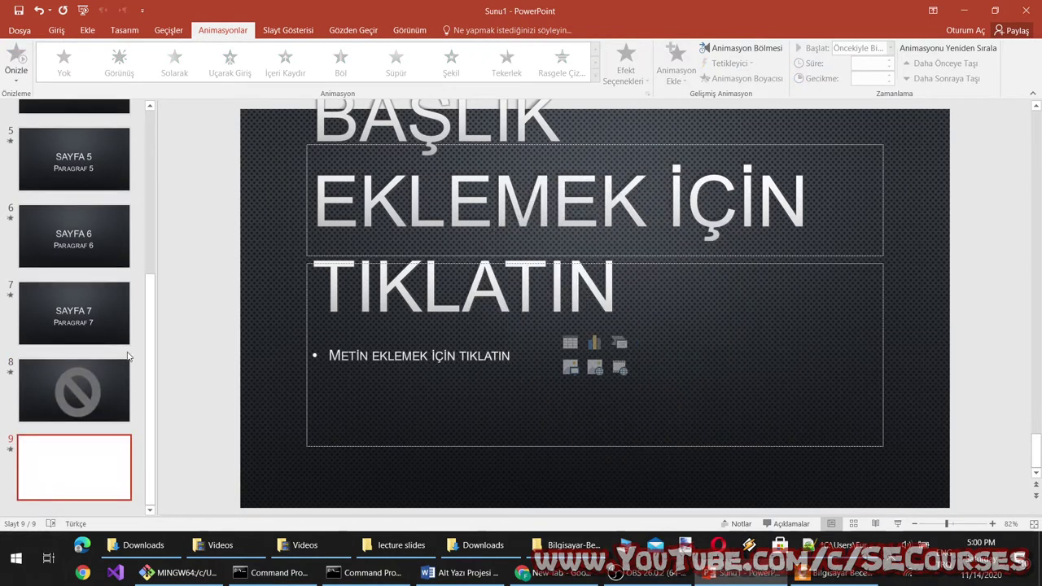
pyautogui.click(86, 31)
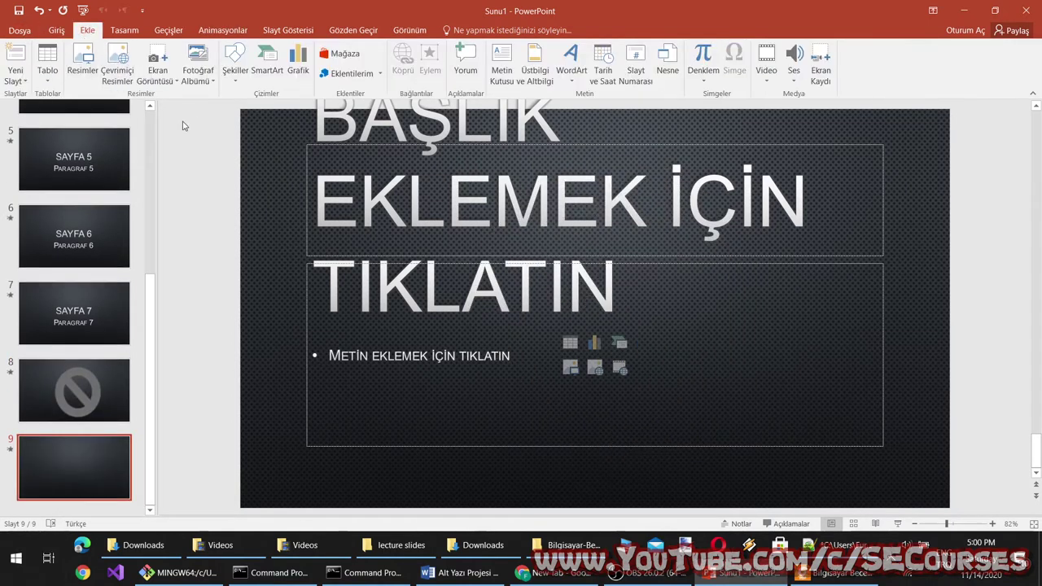
pyautogui.click(234, 72)
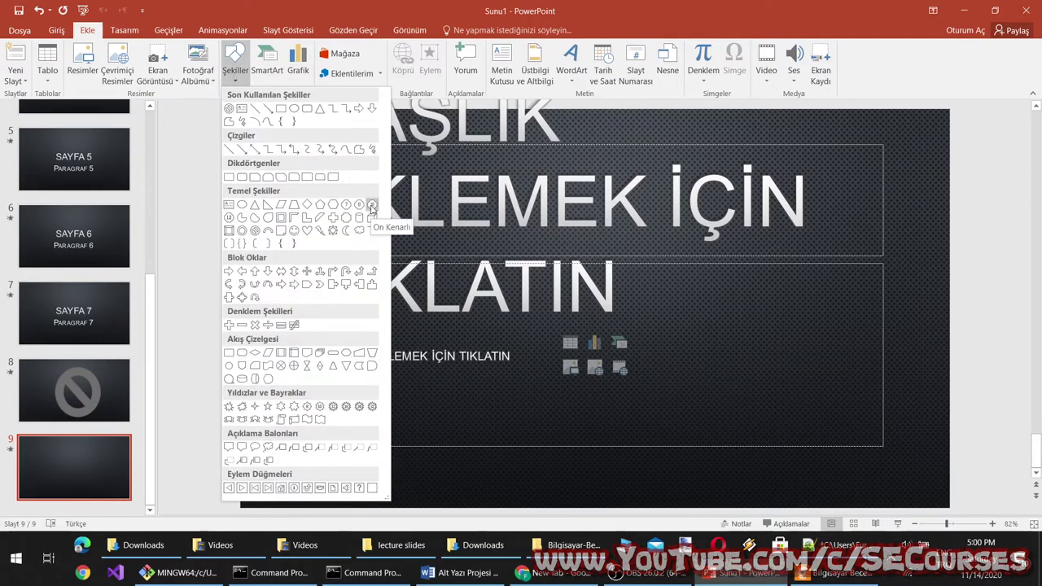
pyautogui.click(373, 207)
pyautogui.moveTo(313, 135)
pyautogui.mouseDown()
pyautogui.moveTo(849, 489)
pyautogui.moveTo(863, 487)
pyautogui.mouseUp()
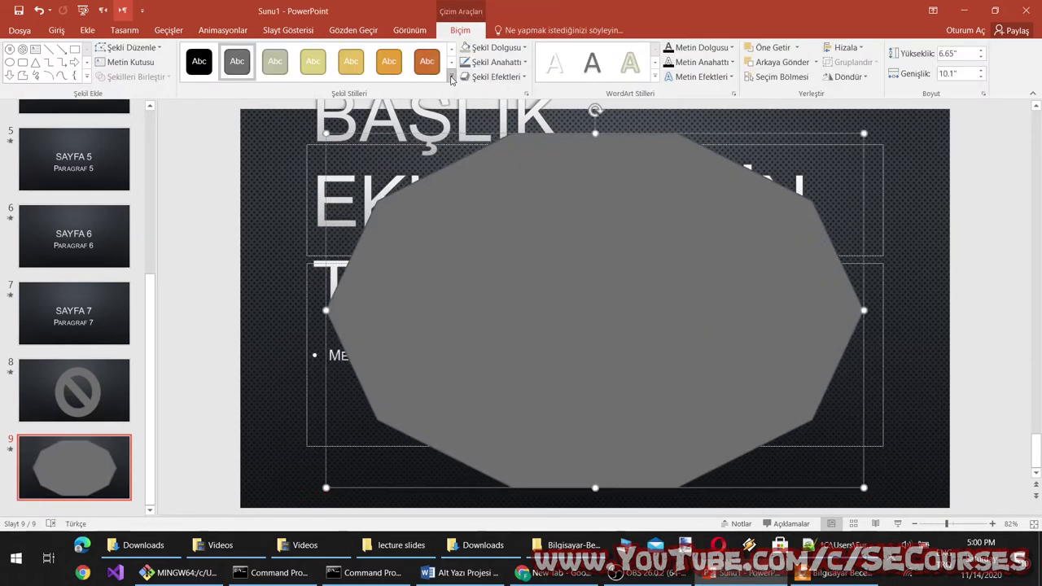
pyautogui.click(452, 79)
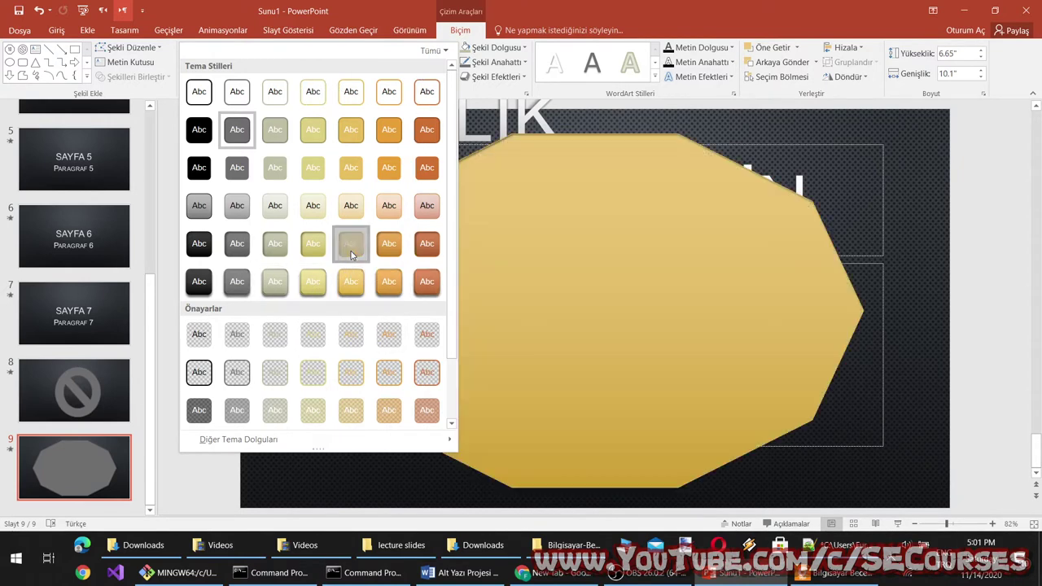
pyautogui.click(352, 254)
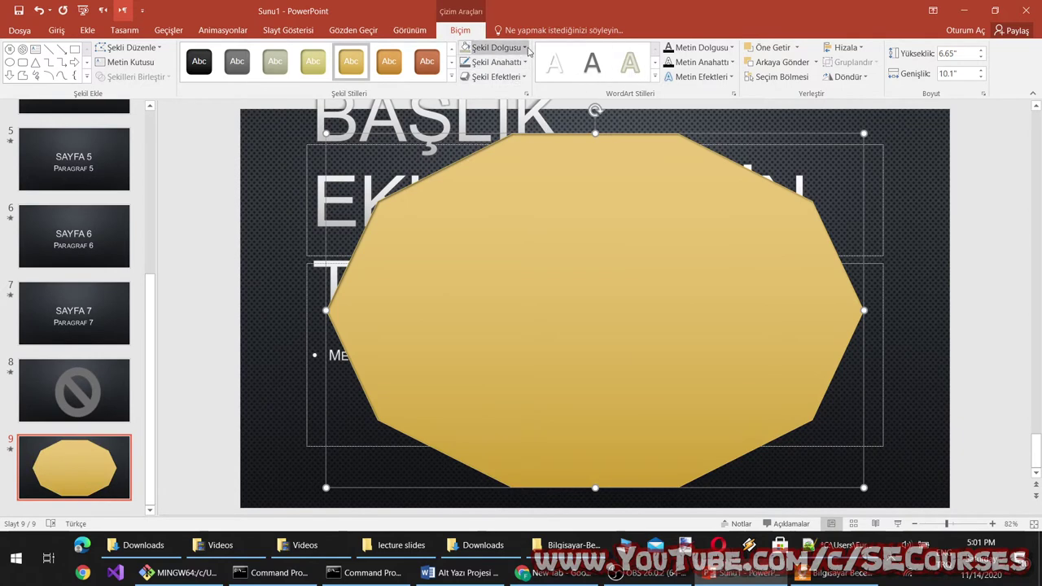
# Step: Stack Görünüş, Sıçrayış and Topaç animations on the gold decagon
pyautogui.click(232, 36)
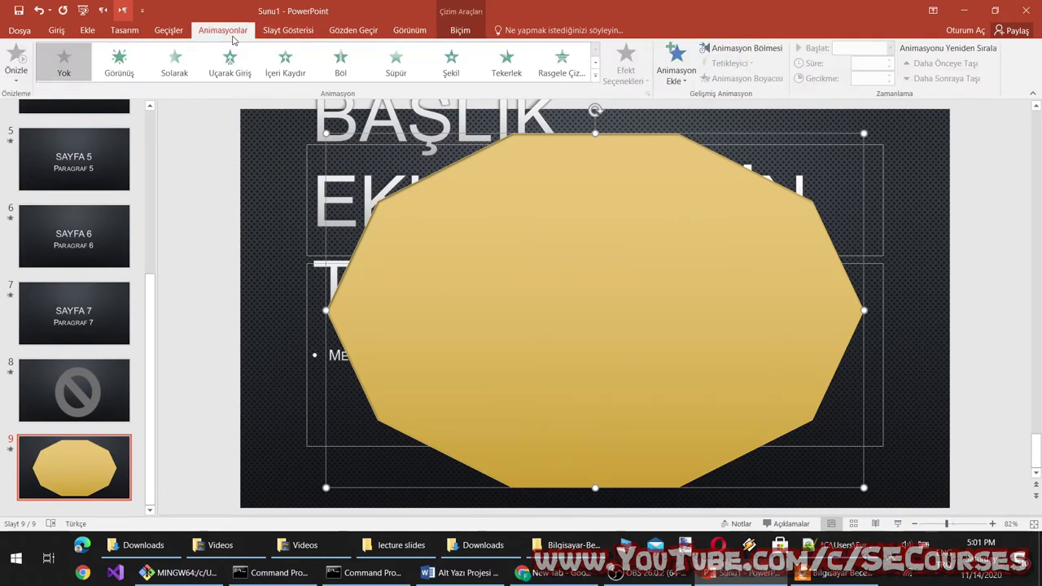
pyautogui.click(673, 74)
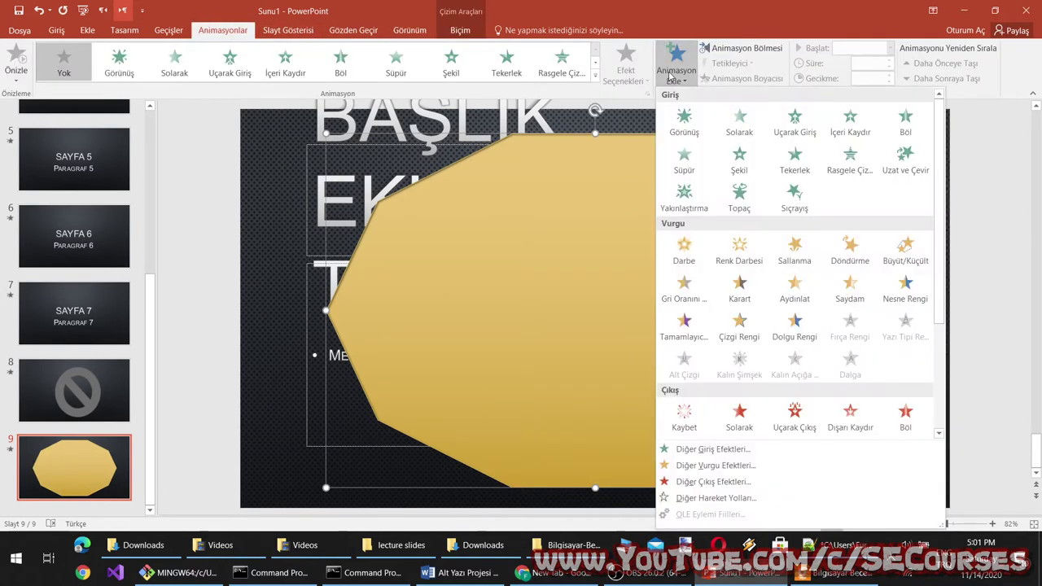
pyautogui.click(684, 126)
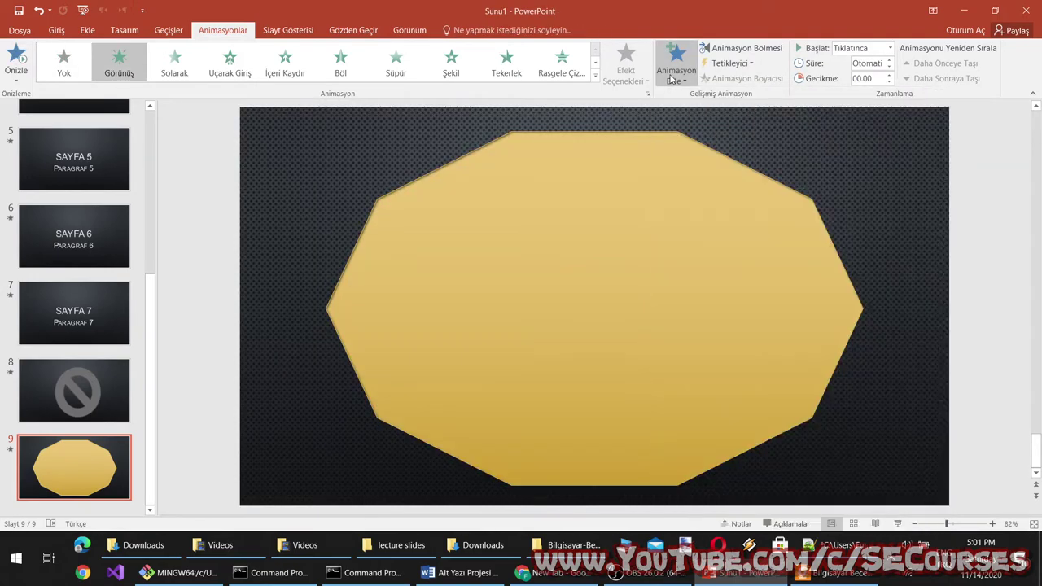
pyautogui.click(672, 78)
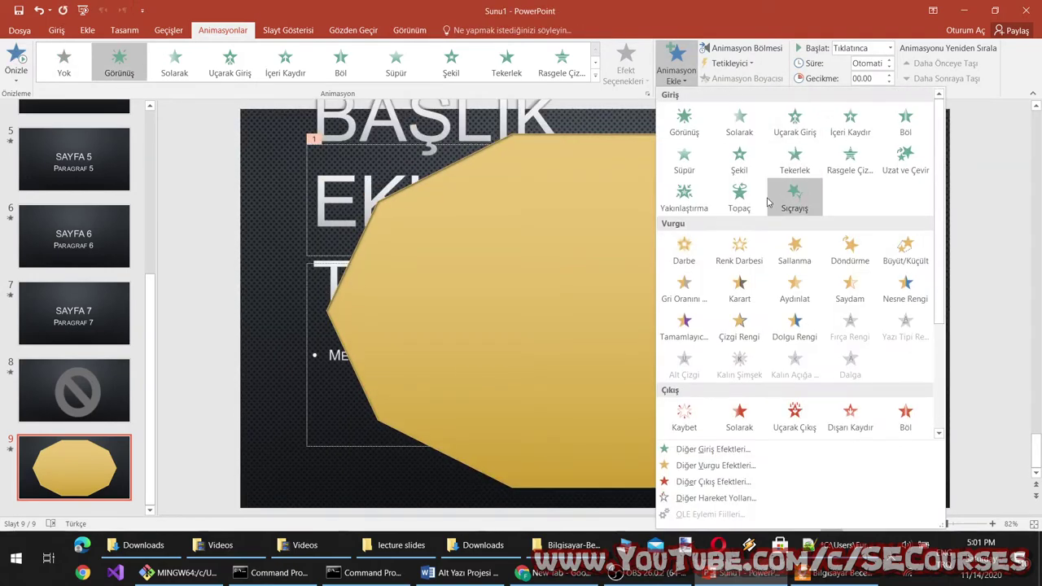
pyautogui.click(795, 195)
pyautogui.click(680, 79)
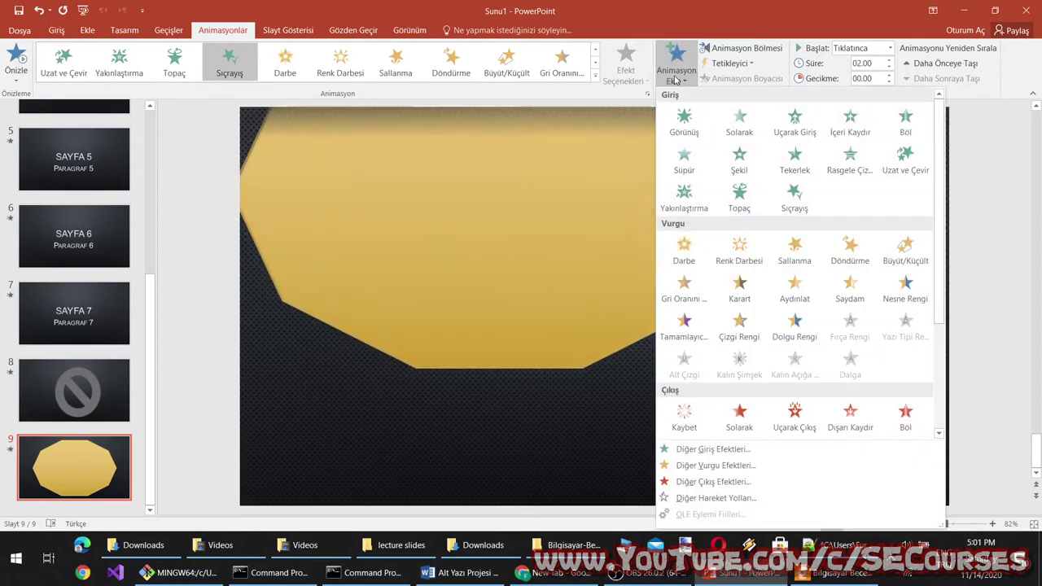
pyautogui.click(749, 197)
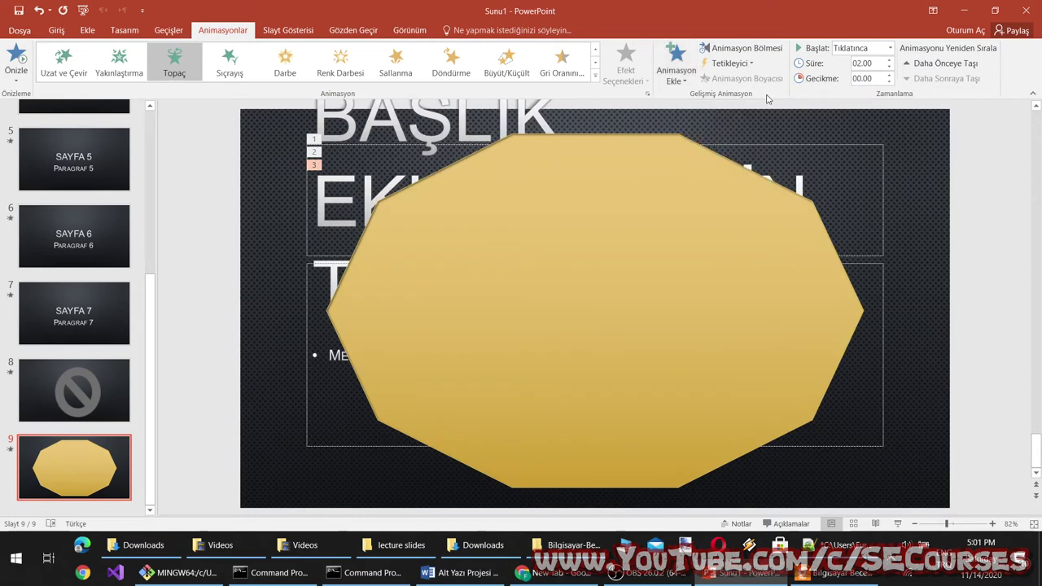
# Step: Open the Animasyon Bölmesi and review the octagon's three entrance animations and the first one's start timing
pyautogui.click(743, 48)
pyautogui.click(965, 162)
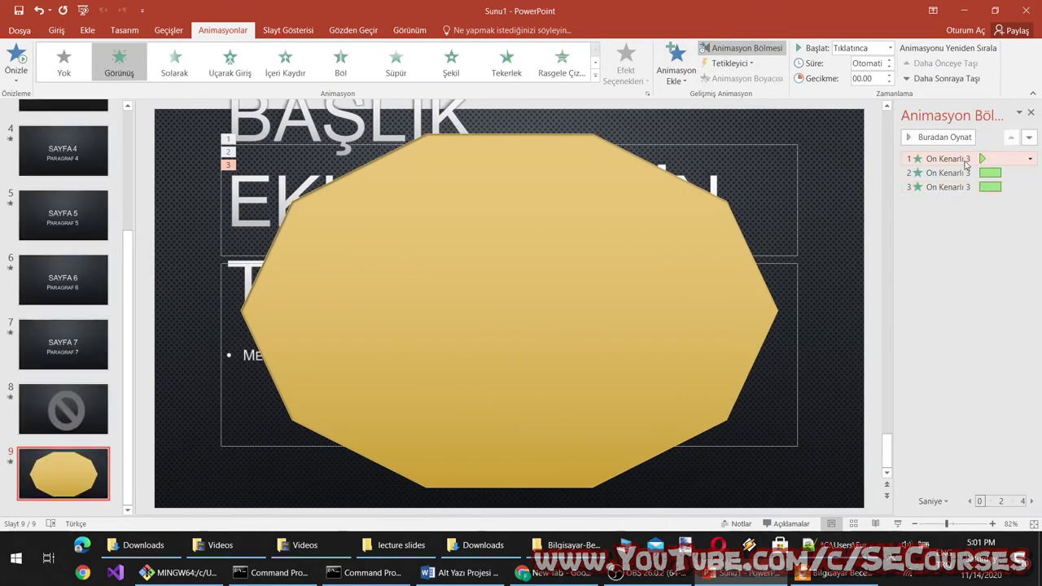
pyautogui.click(948, 172)
pyautogui.click(949, 186)
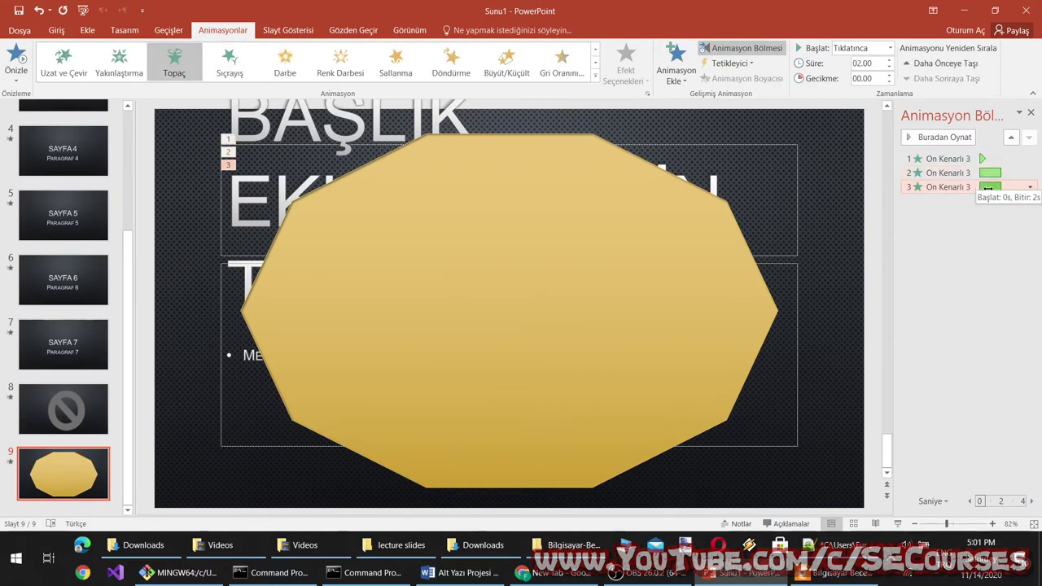
pyautogui.click(1010, 158)
pyautogui.click(1030, 158)
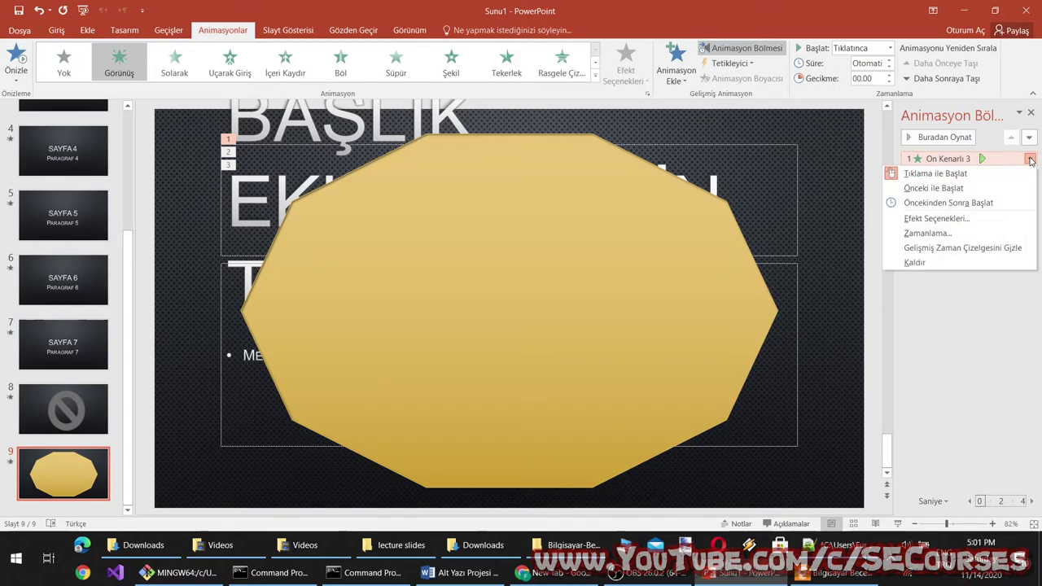
pyautogui.click(1010, 175)
# Step: Set the second and third animations to Öncekiyle Başlat so they play with the first
pyautogui.click(1010, 173)
pyautogui.click(1029, 172)
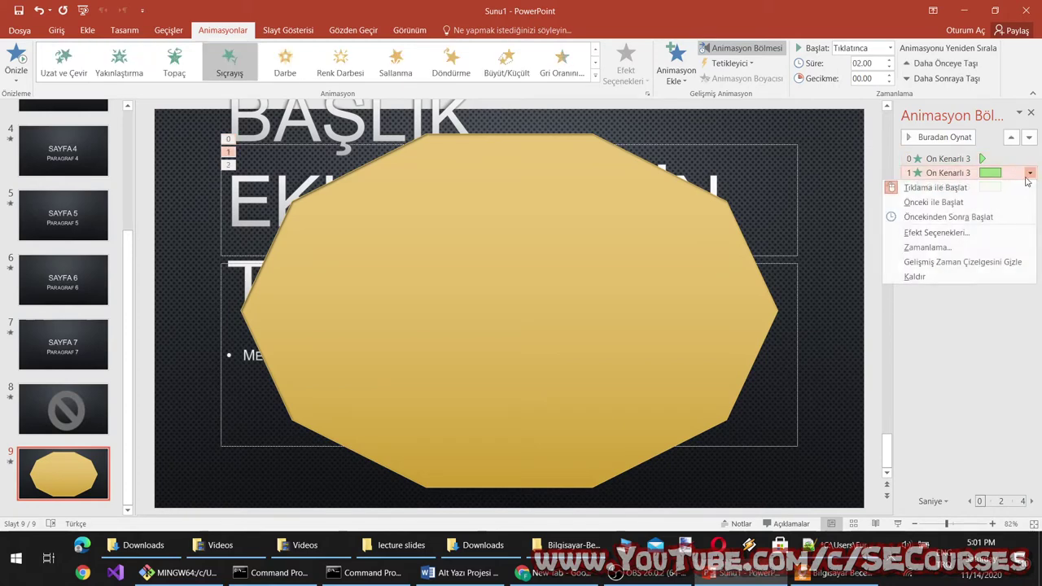
pyautogui.click(977, 199)
pyautogui.click(1029, 187)
pyautogui.click(1030, 189)
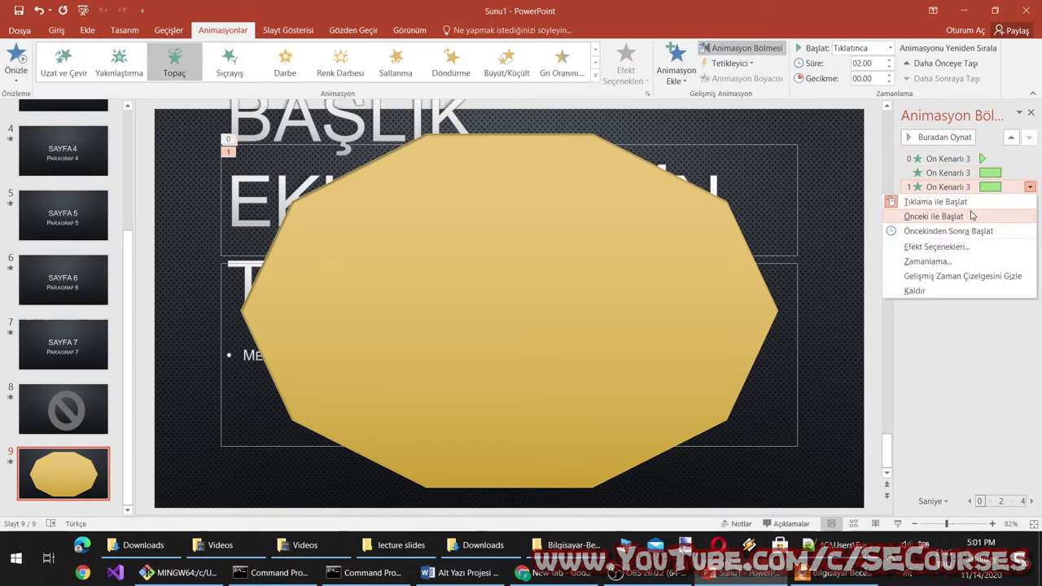
pyautogui.click(974, 216)
# Step: Run the slide show to preview the combined animations, then end it and return to editing
pyautogui.click(898, 524)
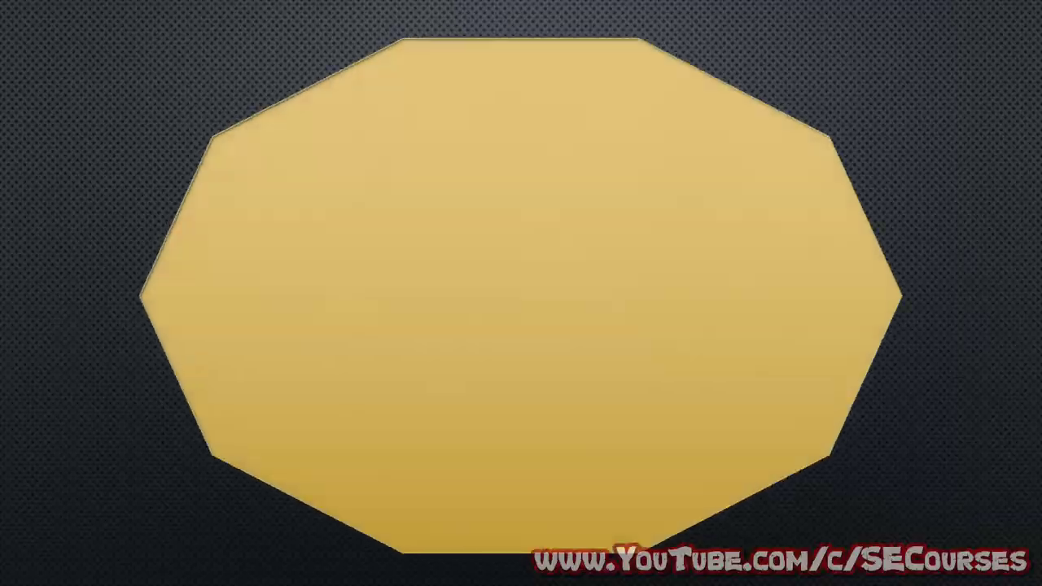
pyautogui.click(688, 432)
pyautogui.rightClick(613, 381)
pyautogui.click(487, 281)
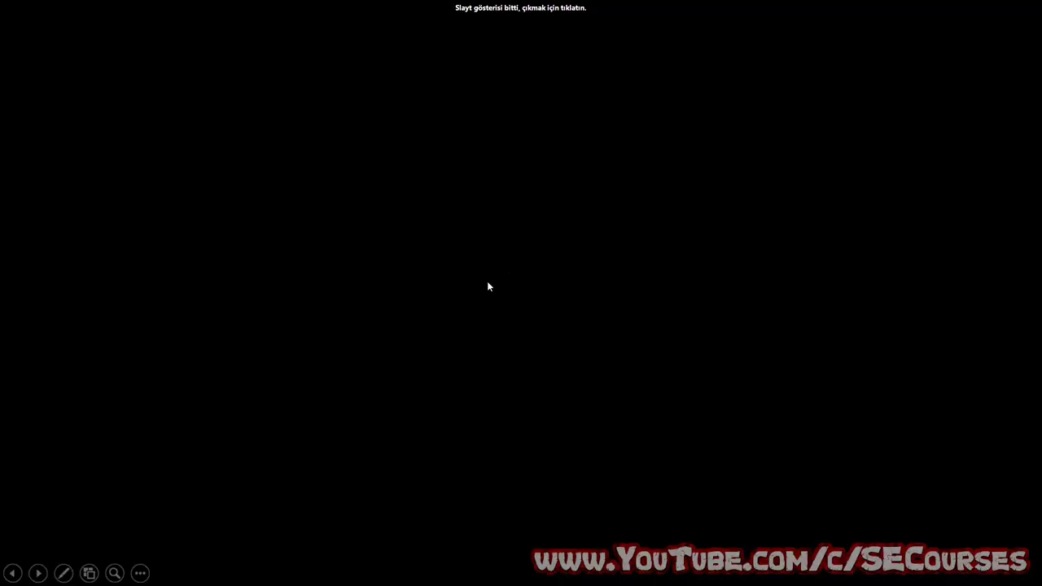
pyautogui.click(487, 292)
# Step: Add Darbe, Renk Darbesi, Sallanma, Döndürme and Nesne Rengi emphasis effects to the gold octagon
pyautogui.click(557, 150)
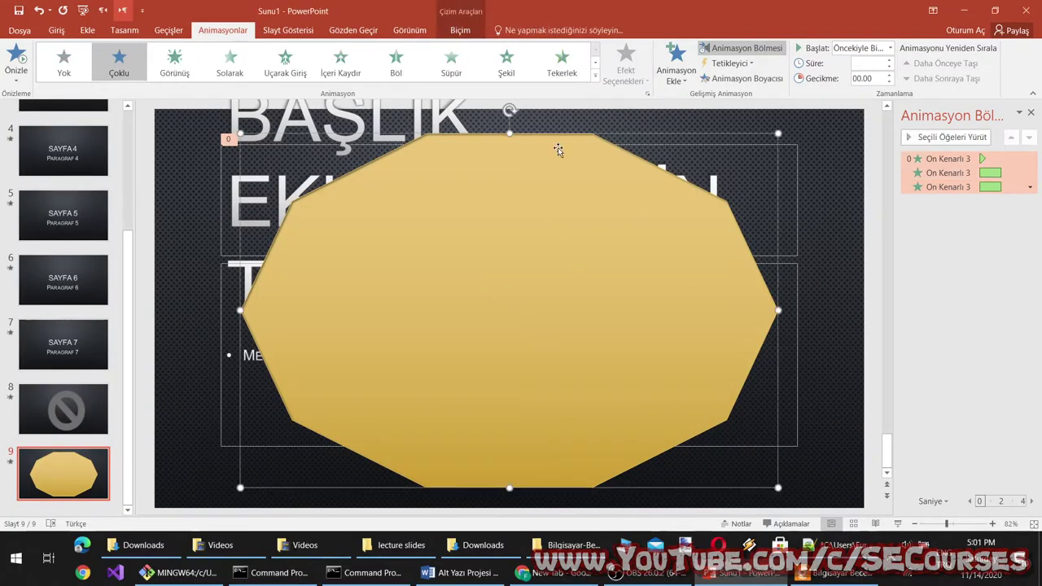
pyautogui.click(677, 80)
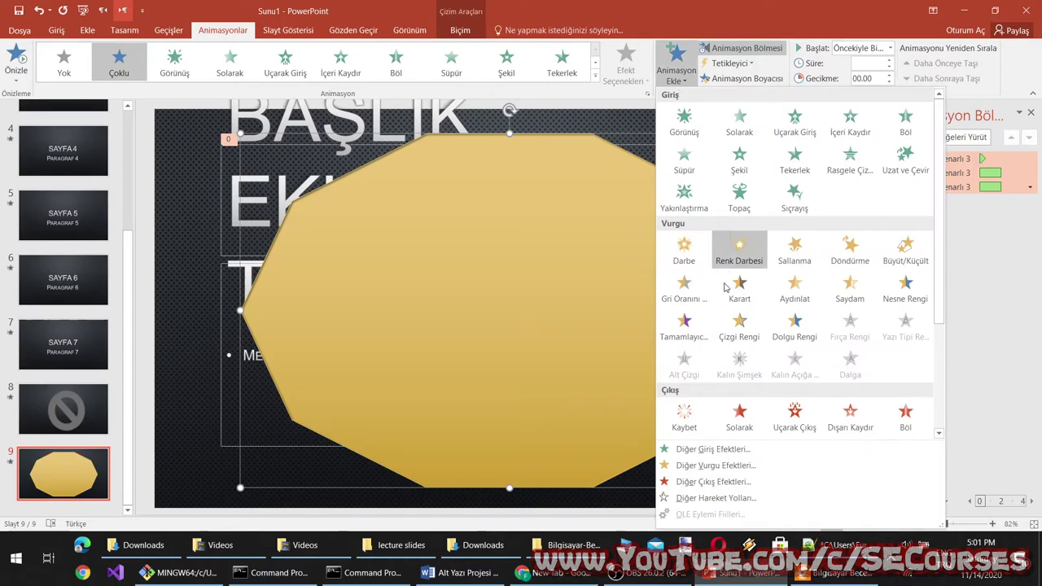
pyautogui.click(682, 248)
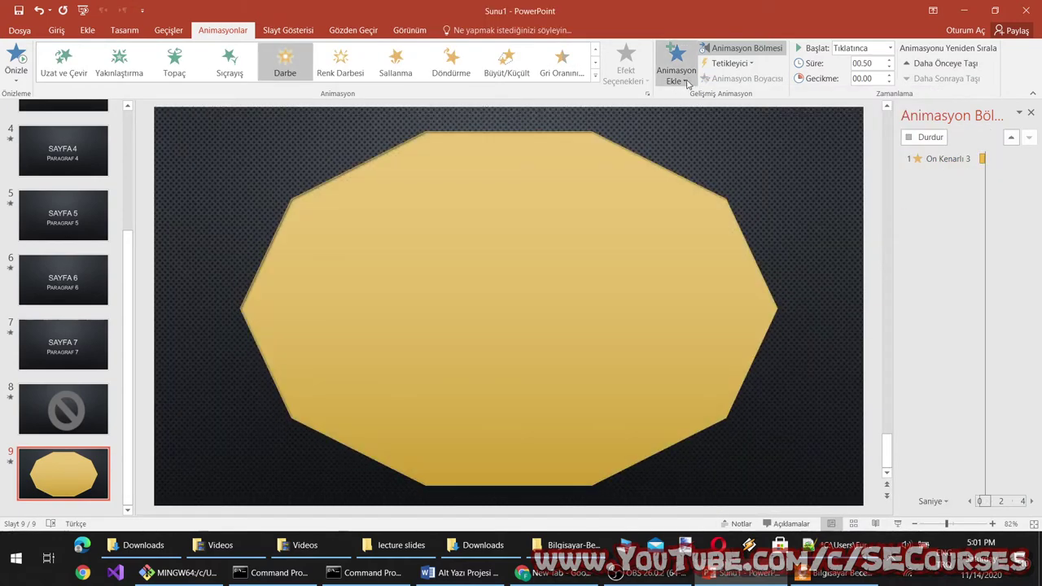
pyautogui.click(677, 72)
pyautogui.click(734, 259)
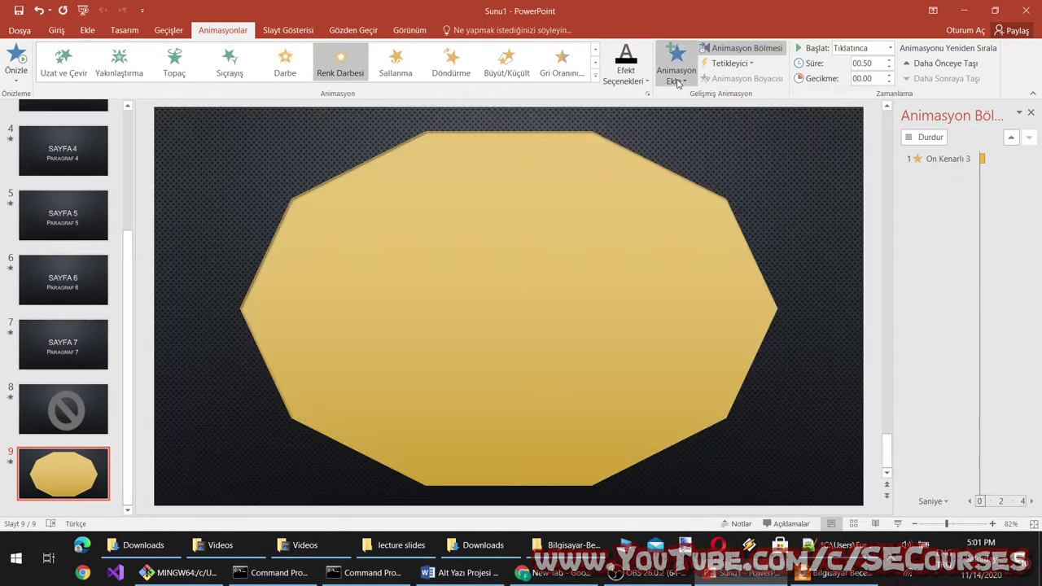
pyautogui.click(677, 81)
pyautogui.click(794, 244)
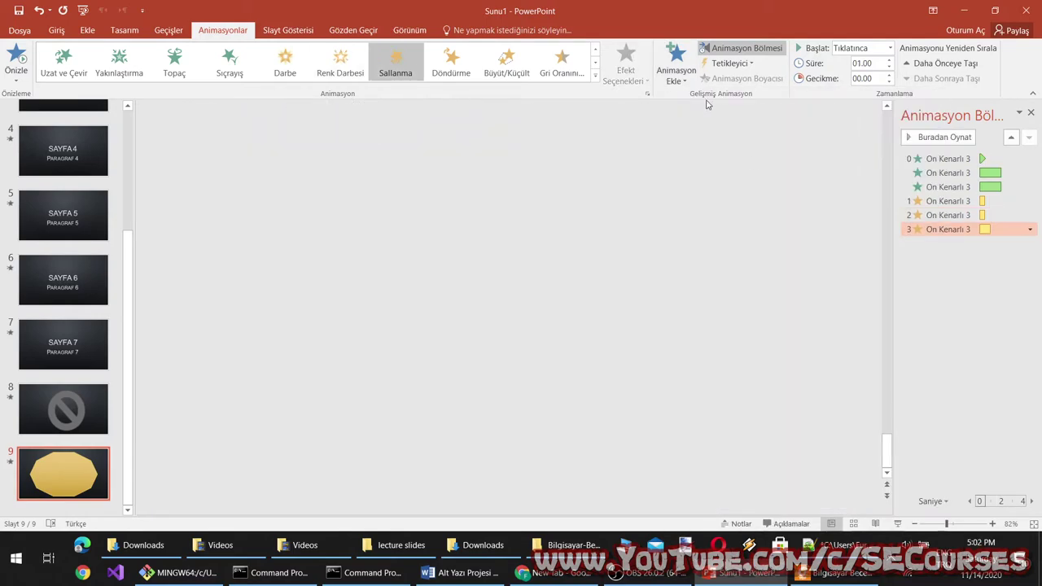
pyautogui.click(680, 81)
pyautogui.click(847, 244)
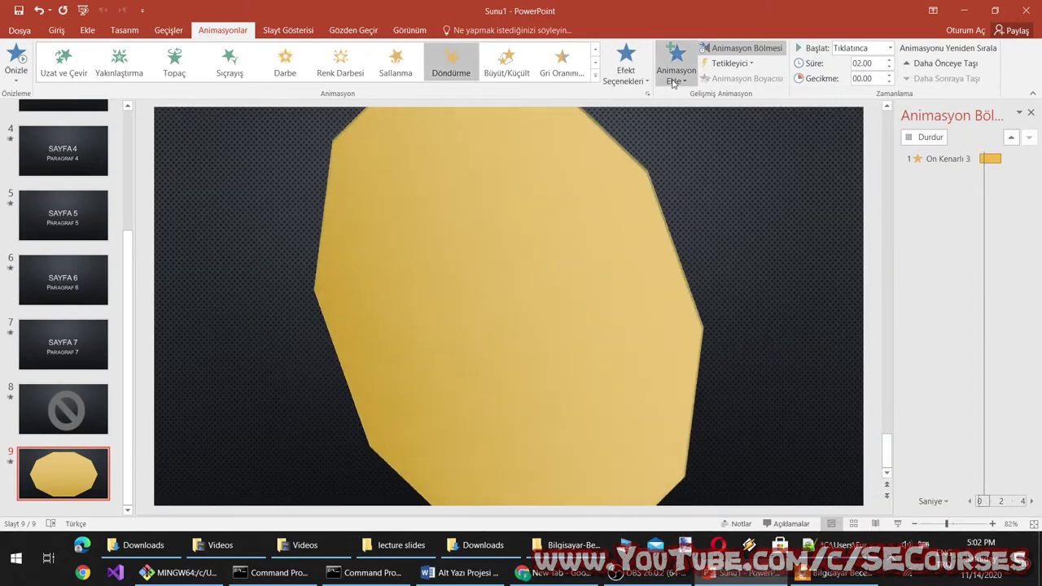
pyautogui.click(674, 81)
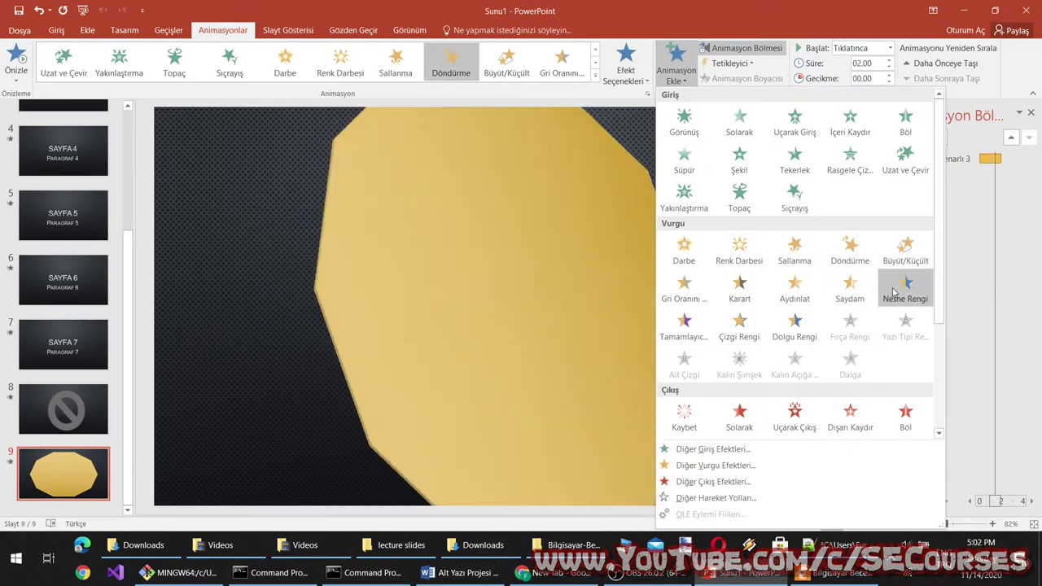
pyautogui.click(907, 285)
# Step: Add the Solarak and Uçarak Çıkış exit animations to the octagon
pyautogui.click(677, 81)
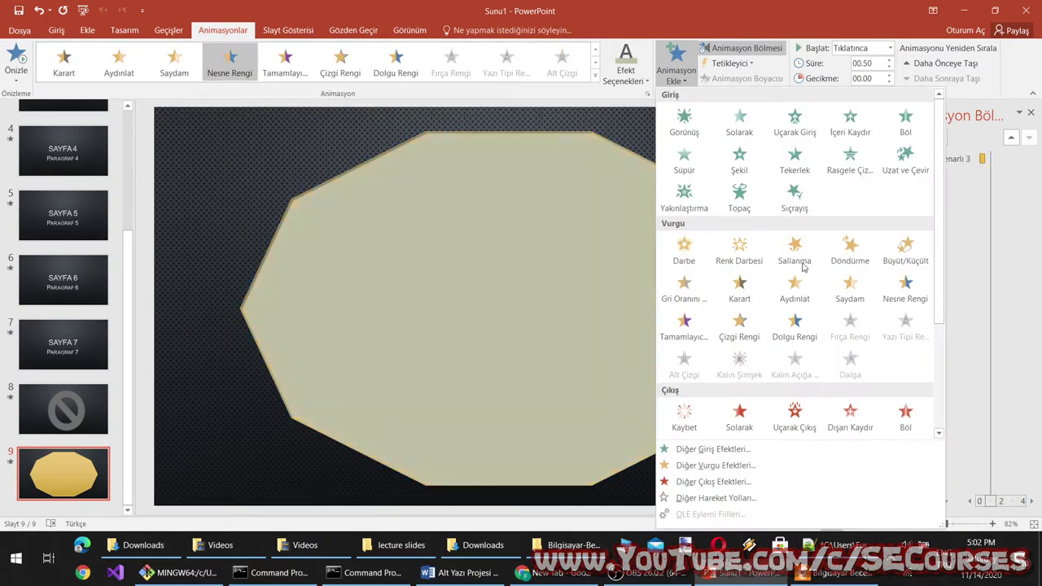
pyautogui.click(741, 411)
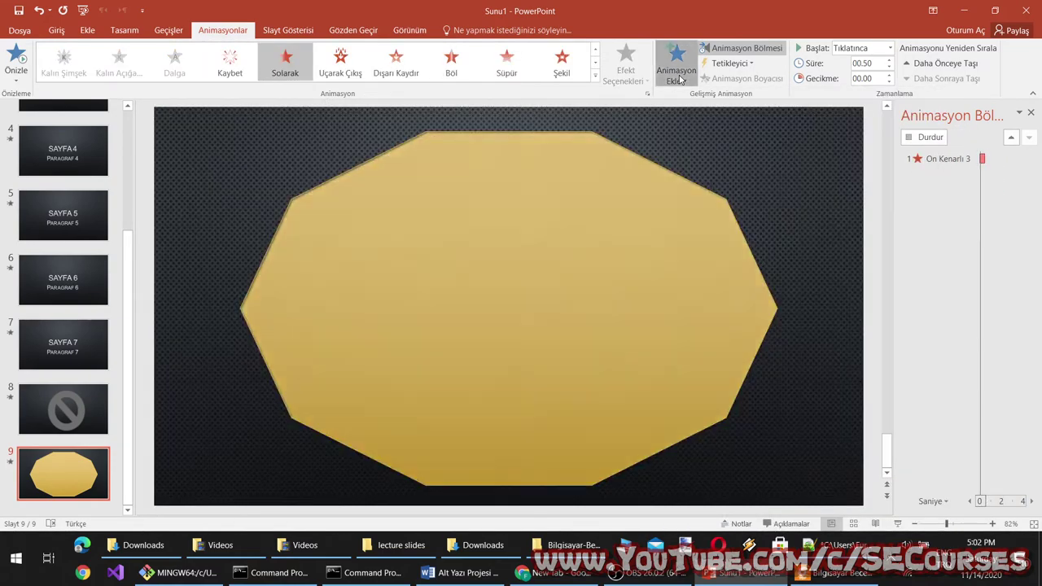
pyautogui.click(676, 77)
pyautogui.click(795, 417)
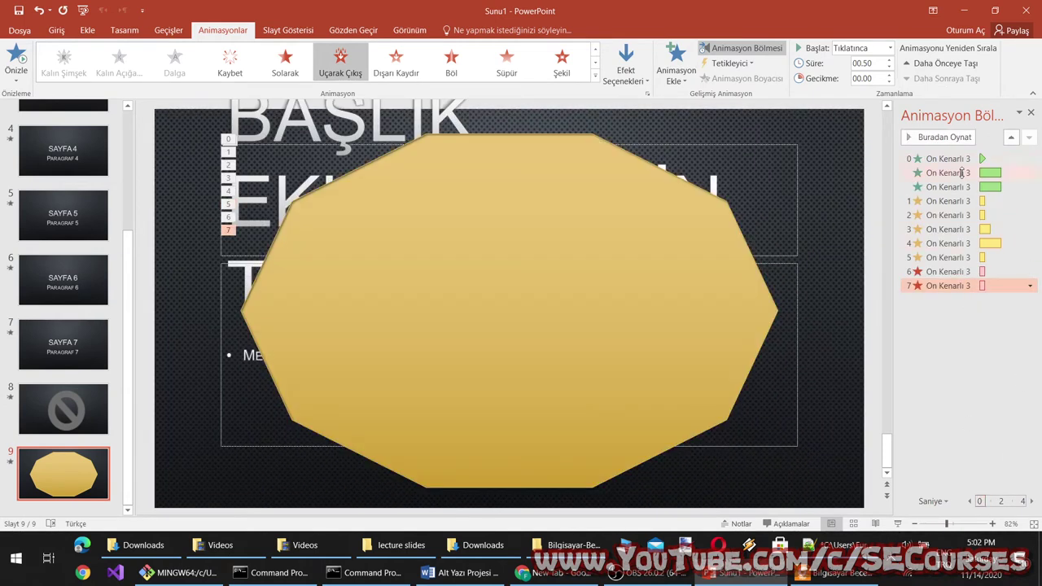
# Step: Set Darbe, Renk Darbesi, Sallanma and Döndürme to start with the previous animation
pyautogui.click(945, 200)
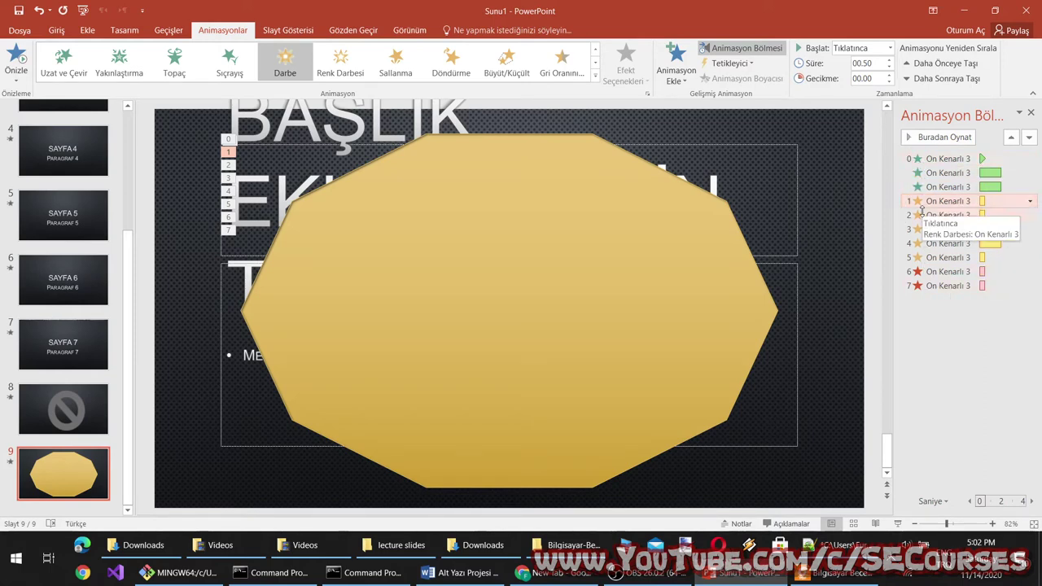
pyautogui.click(1031, 201)
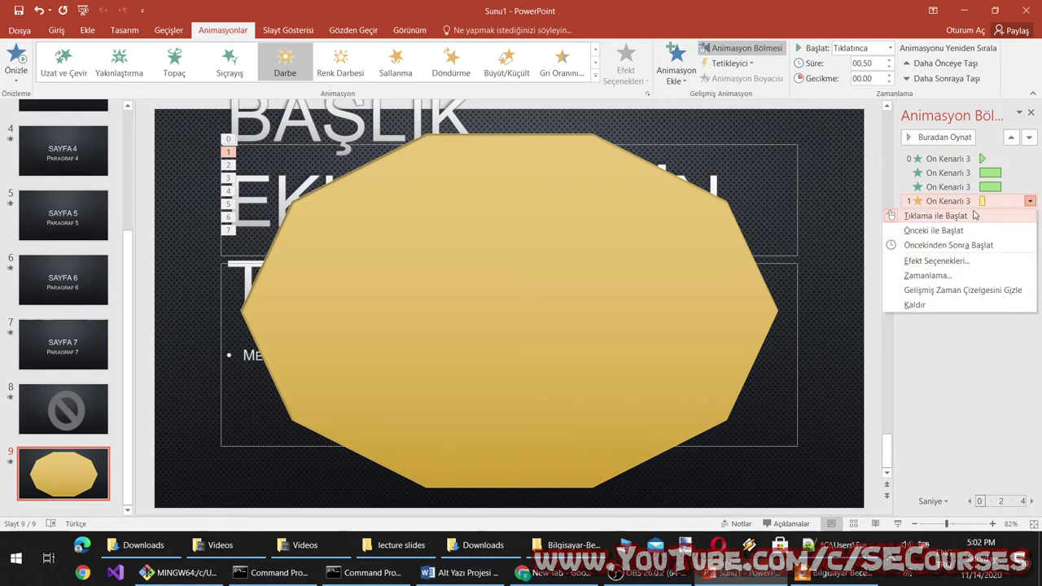
pyautogui.click(957, 231)
pyautogui.click(1031, 215)
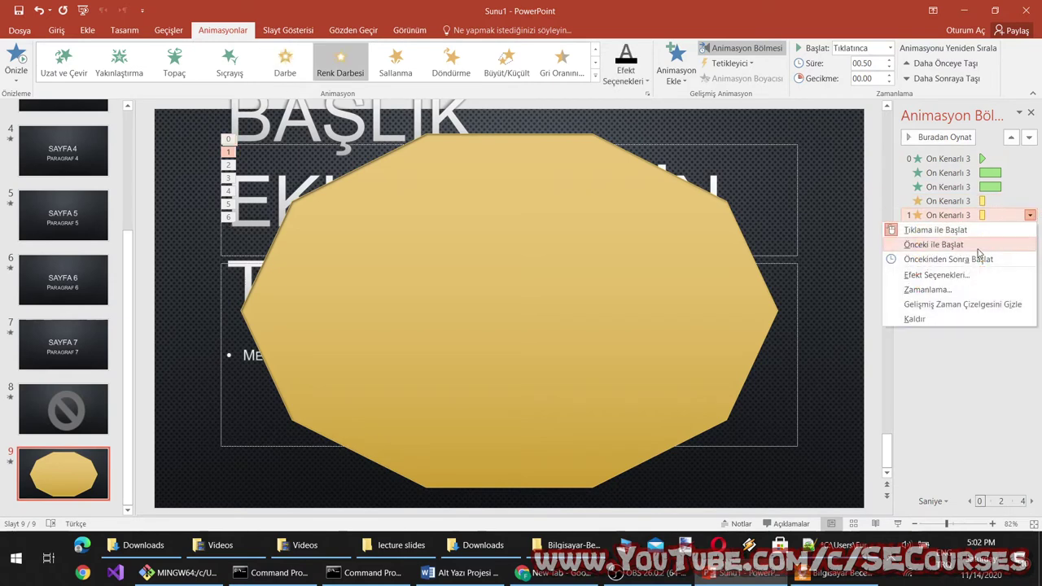
pyautogui.click(937, 243)
pyautogui.click(1018, 232)
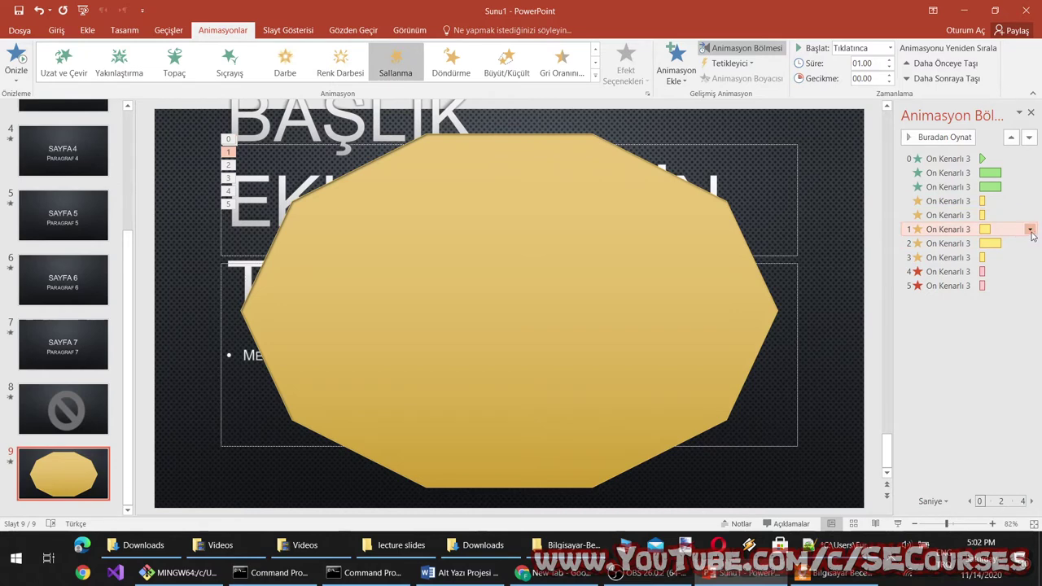
pyautogui.click(1031, 231)
pyautogui.click(934, 259)
pyautogui.click(1018, 242)
pyautogui.click(1031, 243)
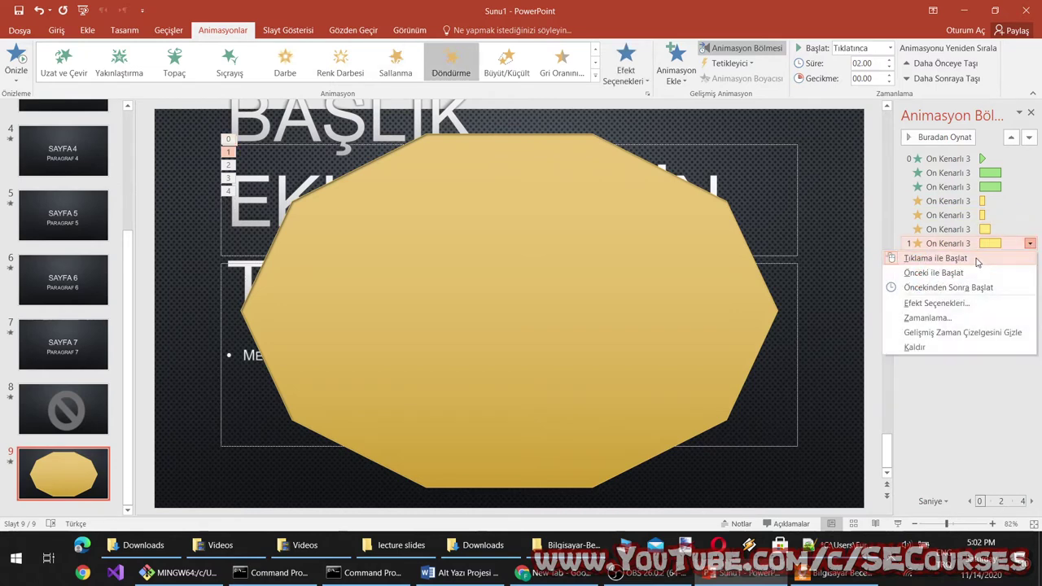
pyautogui.click(981, 273)
# Step: Set Nesne Rengi, Solarak and Uçarak Çıkış to start with the previous animation too
pyautogui.click(1007, 258)
pyautogui.click(1031, 257)
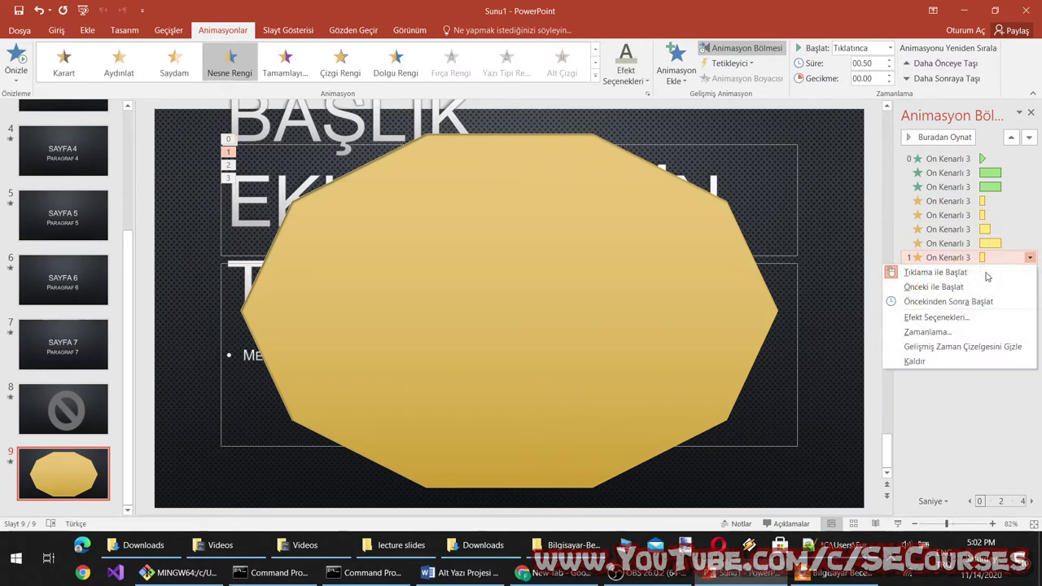
pyautogui.click(937, 286)
pyautogui.click(1011, 271)
pyautogui.click(1031, 271)
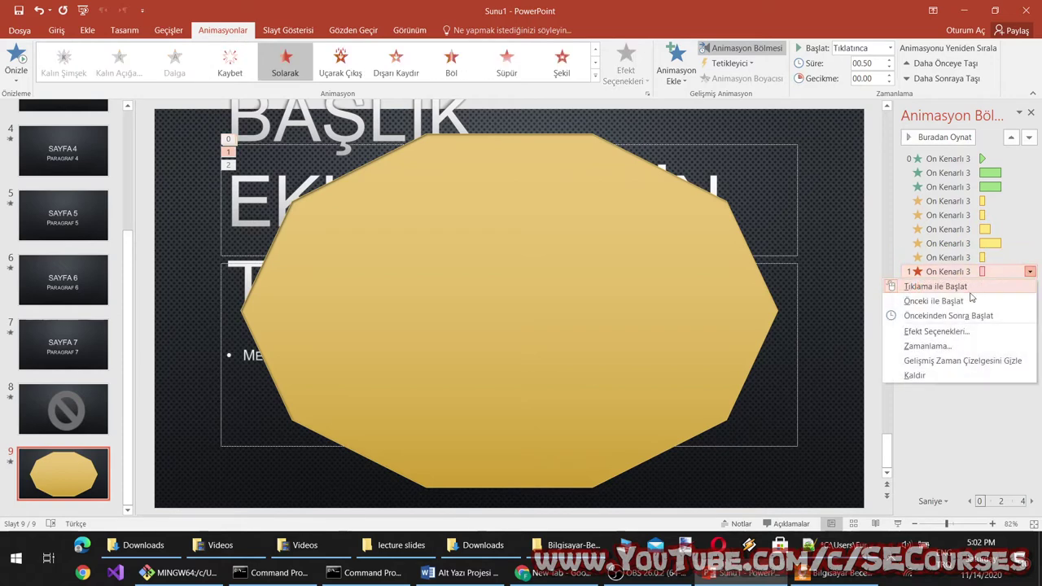
pyautogui.click(937, 300)
pyautogui.click(1029, 288)
pyautogui.click(1030, 288)
pyautogui.click(936, 314)
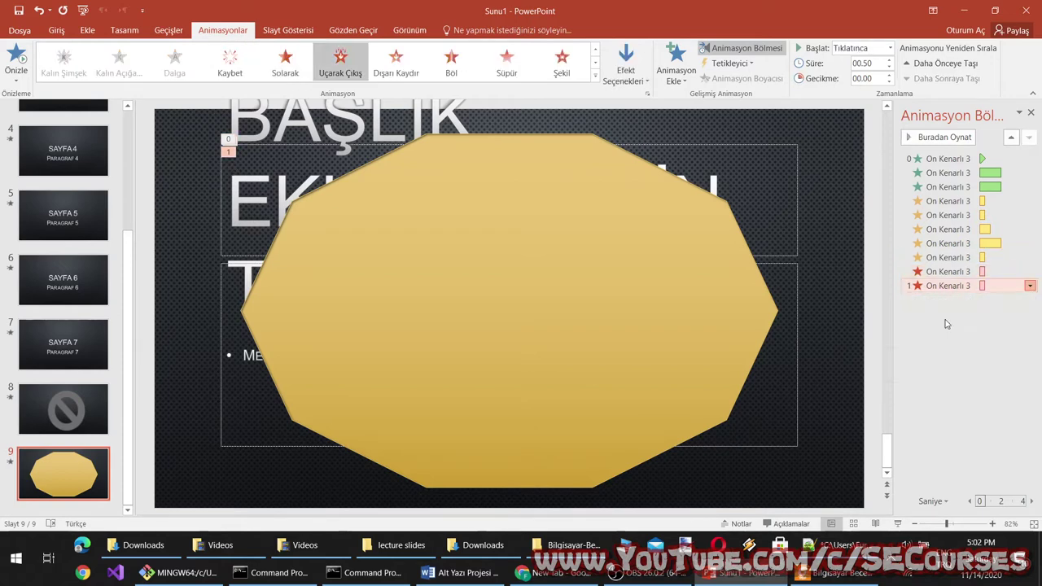
# Step: Play the slide show to preview all the octagon's animations through to the end
pyautogui.click(899, 525)
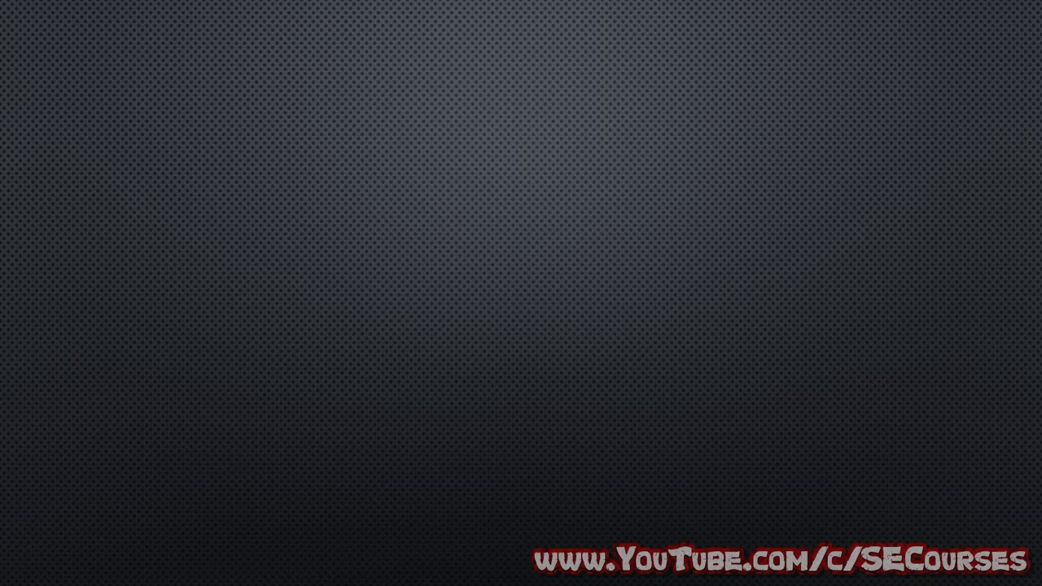
pyautogui.press('space')
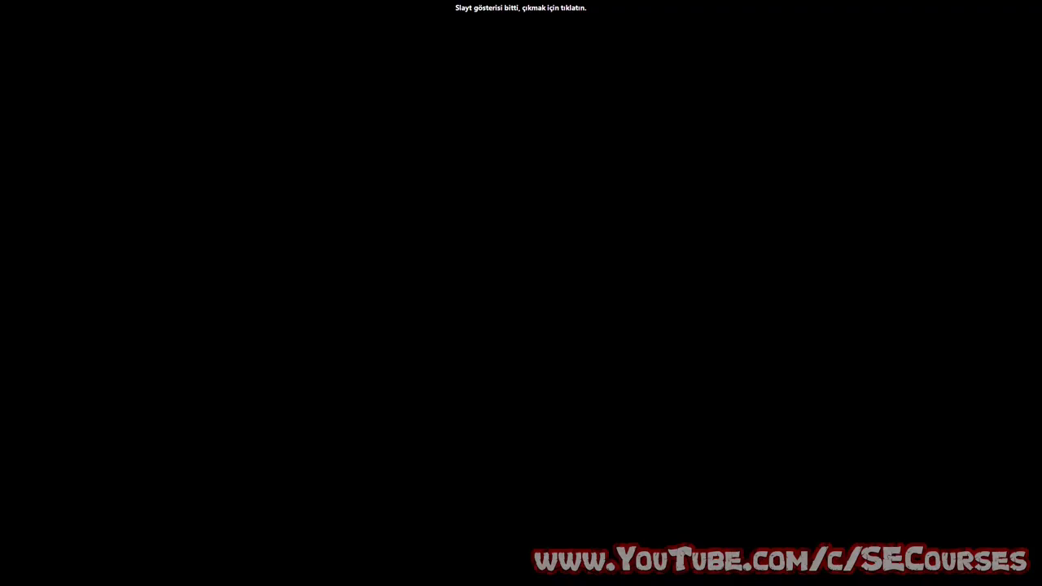
pyautogui.press('space')
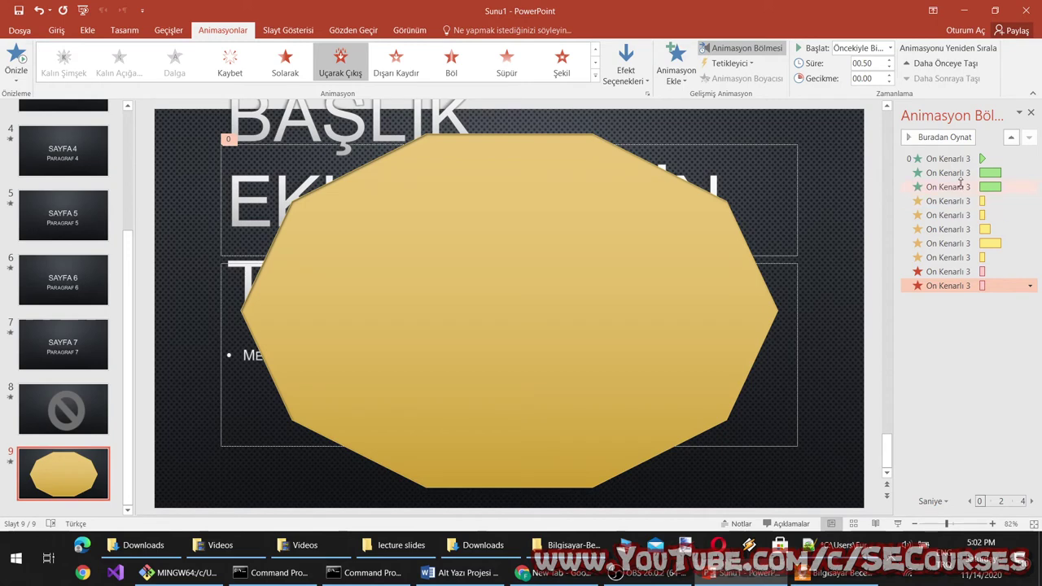
# Step: Review the octagon's animations in the pane, then open slide 6 and select its SAYFA 6 title
pyautogui.click(946, 270)
pyautogui.click(947, 257)
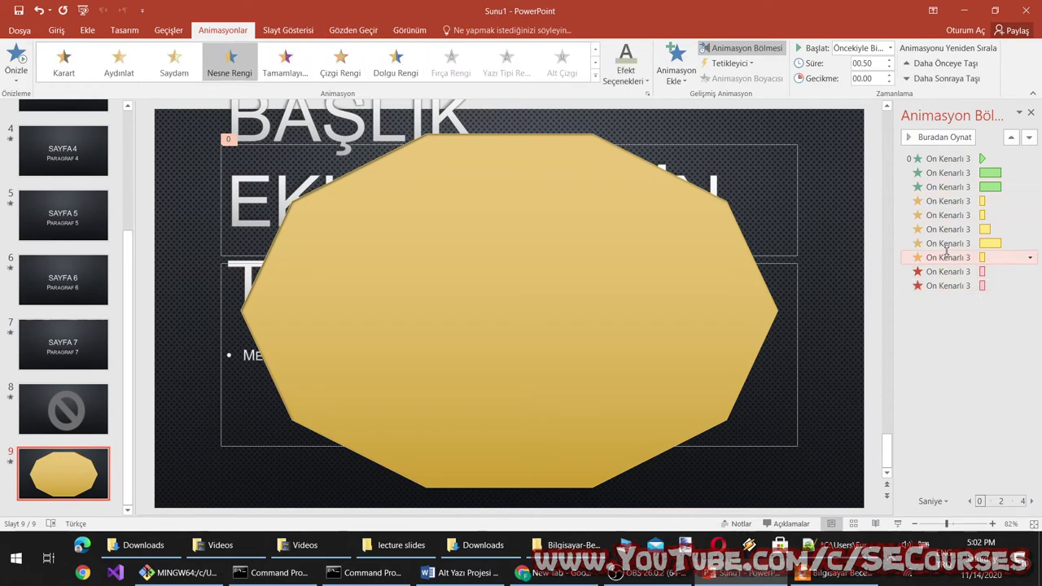
pyautogui.click(949, 242)
pyautogui.click(949, 200)
pyautogui.click(949, 173)
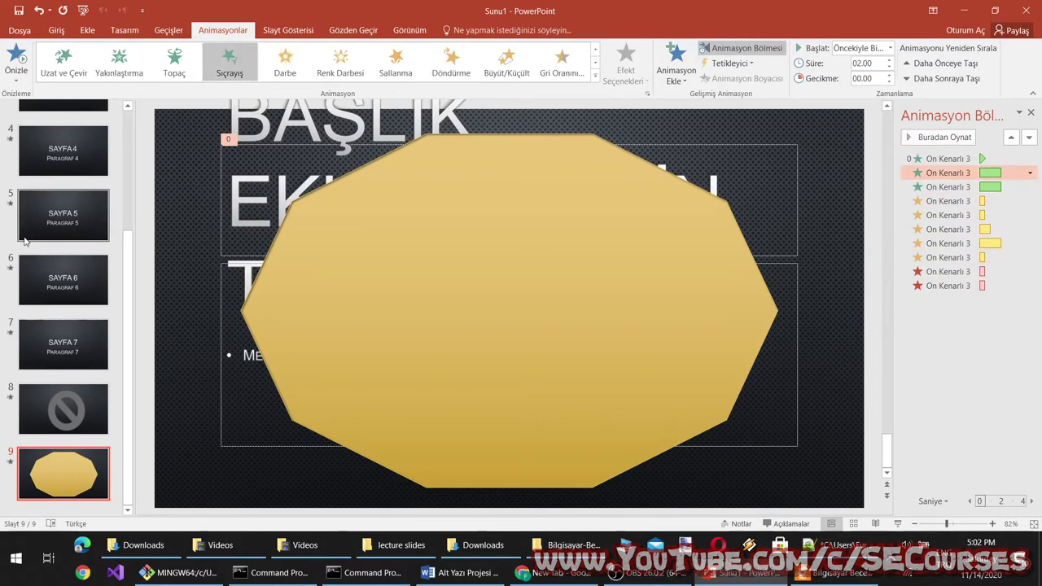
pyautogui.click(65, 277)
pyautogui.click(623, 293)
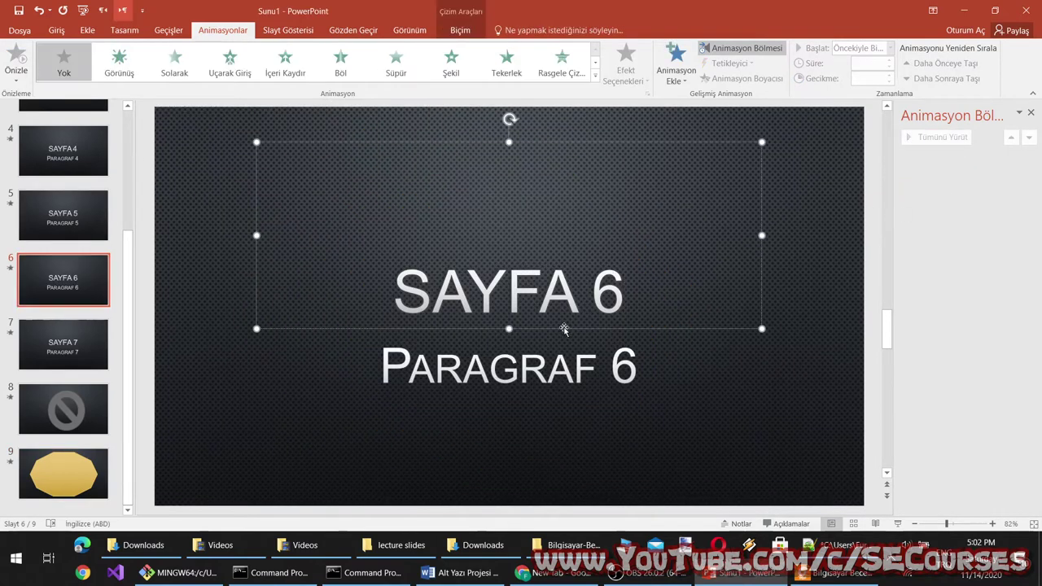
# Step: Add an Uçarak Çıkış exit to the SAYFA 6 title with 02.00 duration, hiding the advanced timeline
pyautogui.click(679, 74)
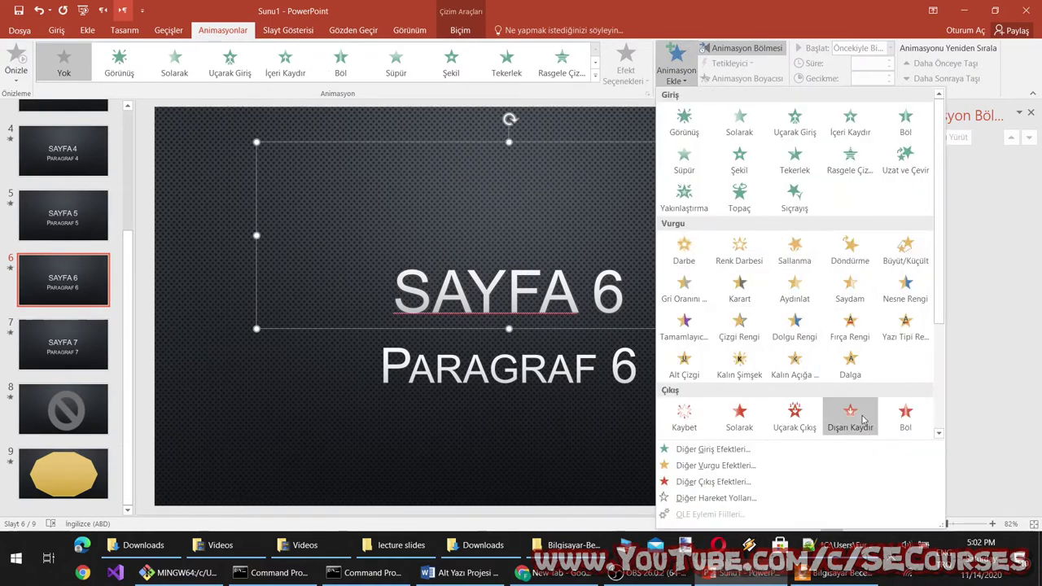
pyautogui.click(794, 417)
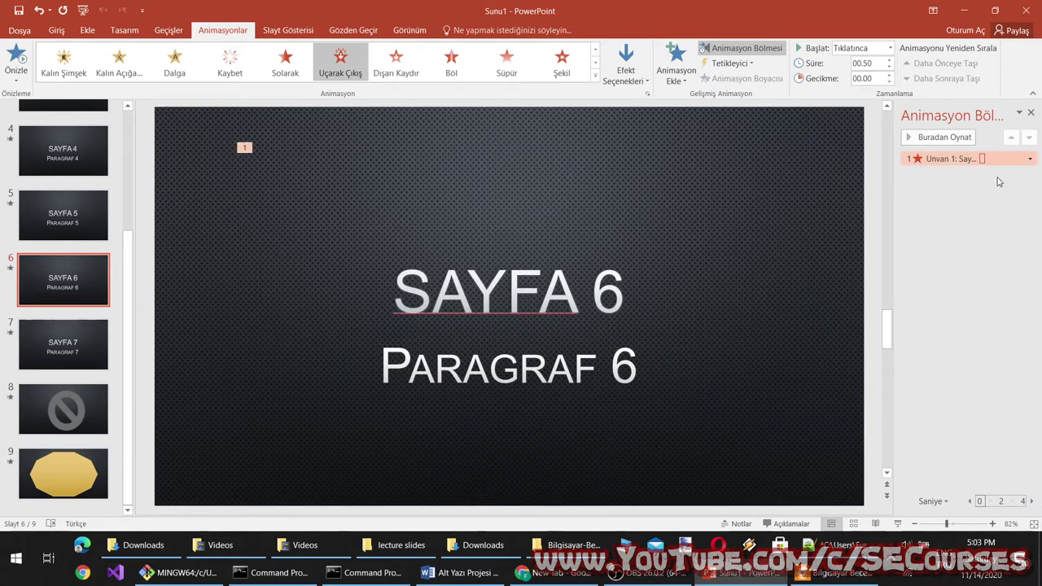
pyautogui.click(1030, 160)
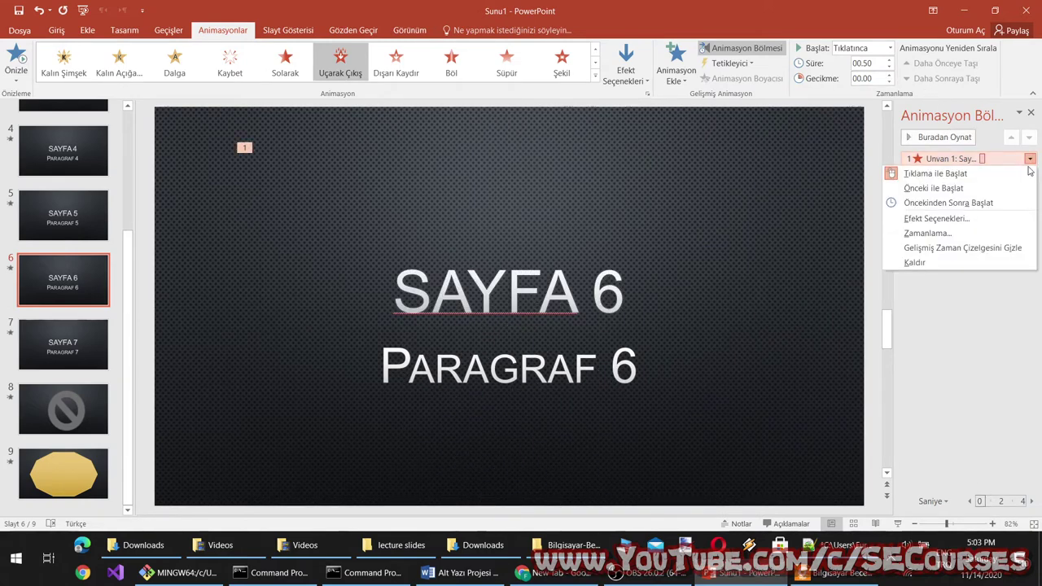
pyautogui.click(953, 251)
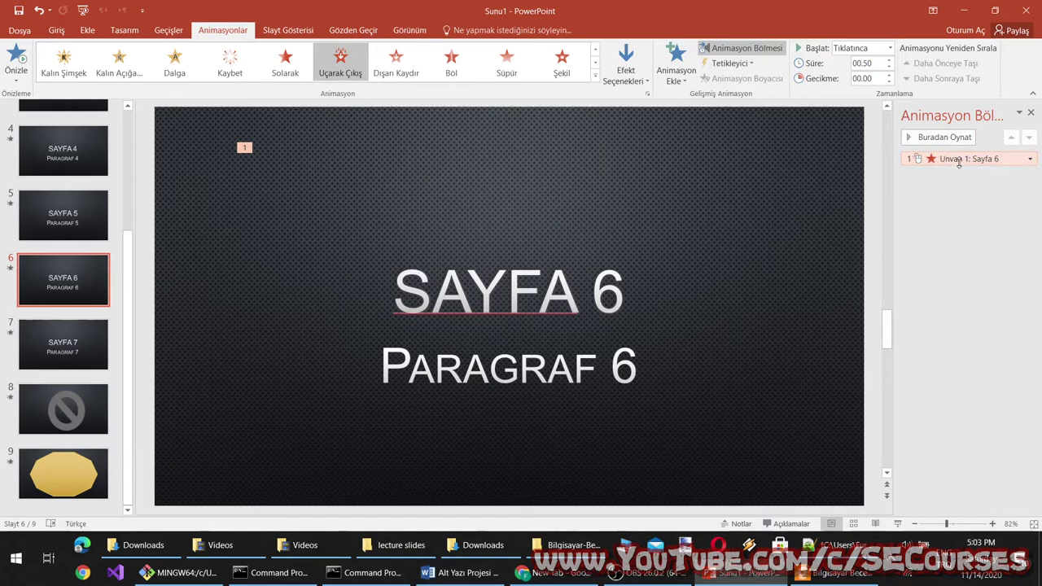
pyautogui.click(1029, 159)
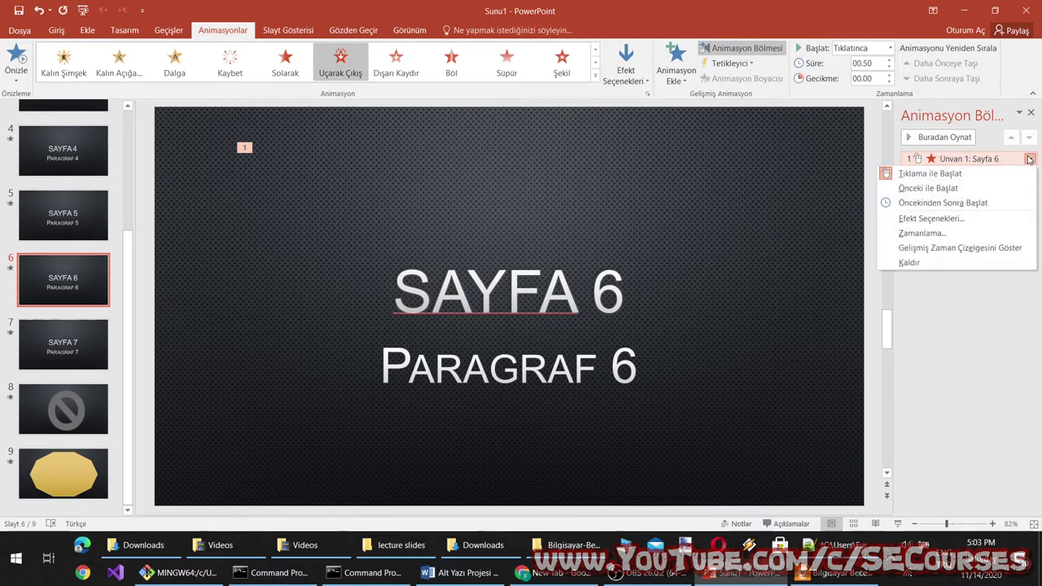
pyautogui.click(1028, 112)
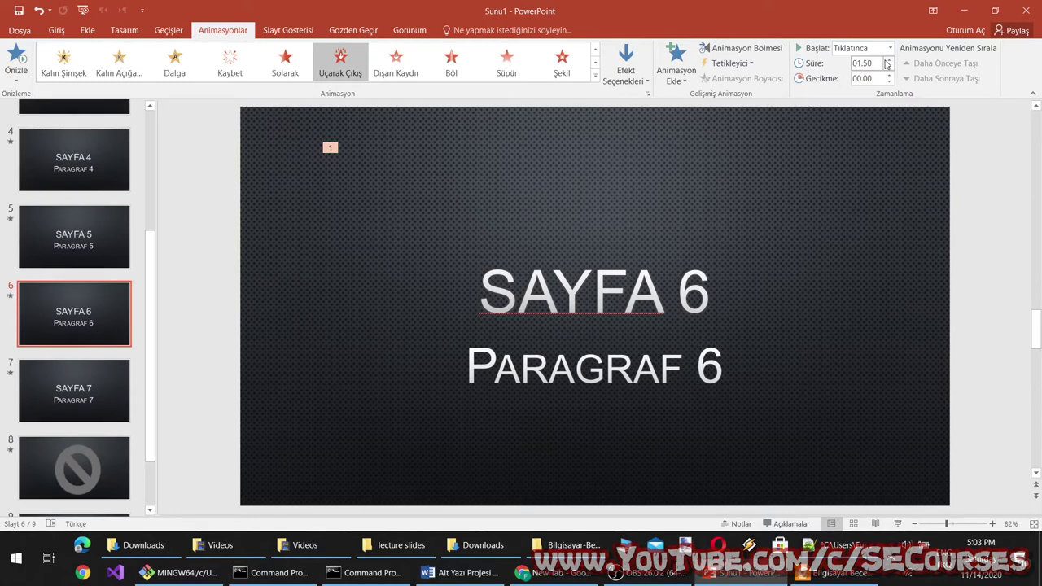
# Step: Preview slide 6, set the title's fly-out to start With Previous, and preview it again
pyautogui.click(899, 523)
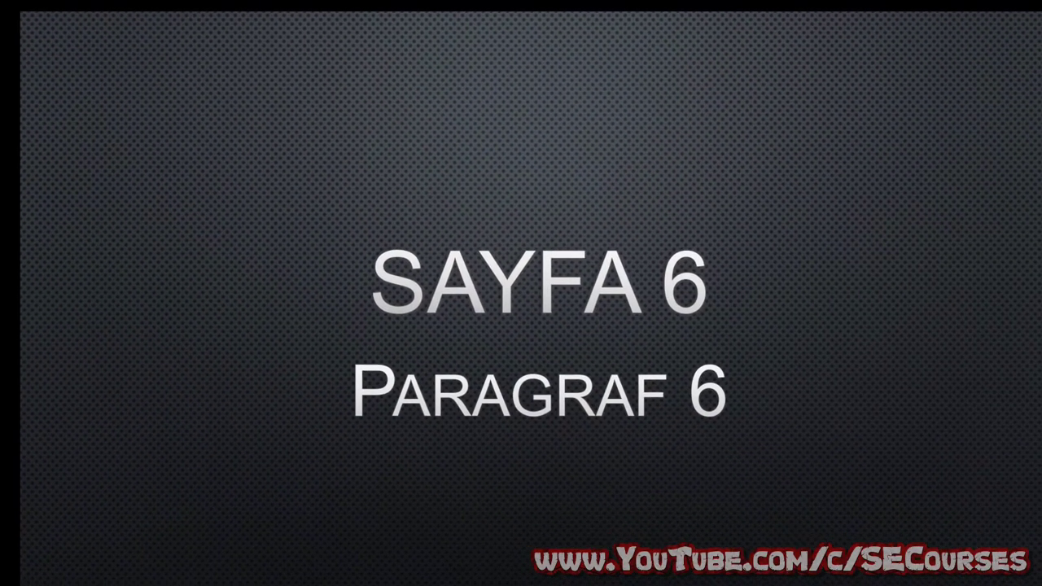
pyautogui.press('space')
pyautogui.press('Escape')
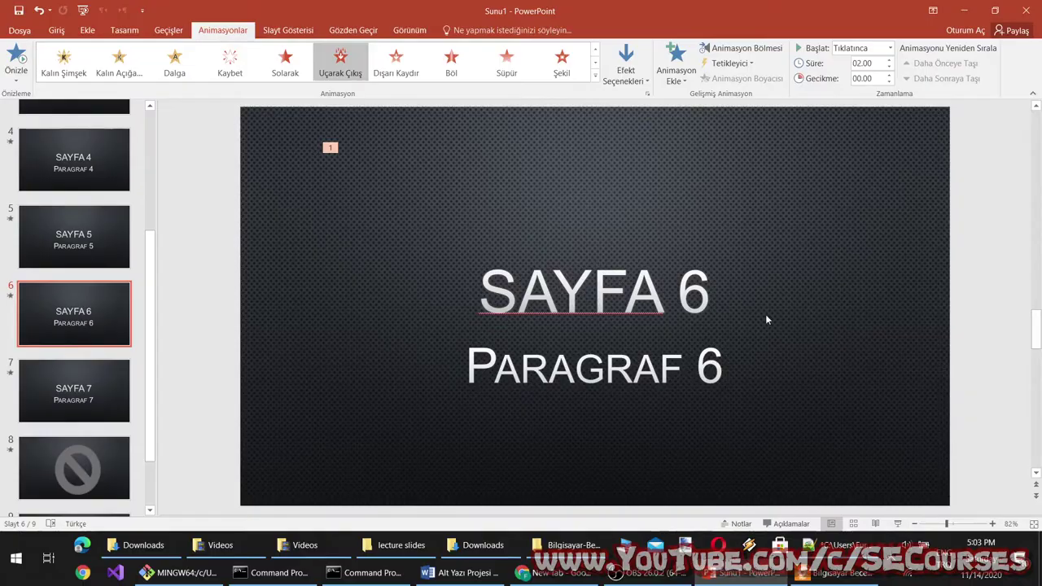
pyautogui.click(891, 49)
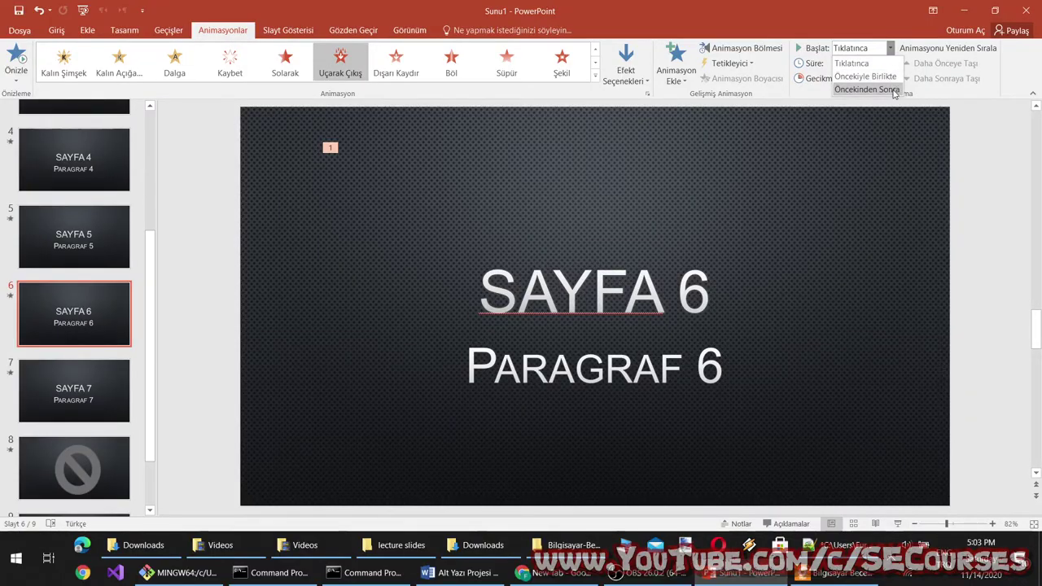
pyautogui.click(866, 75)
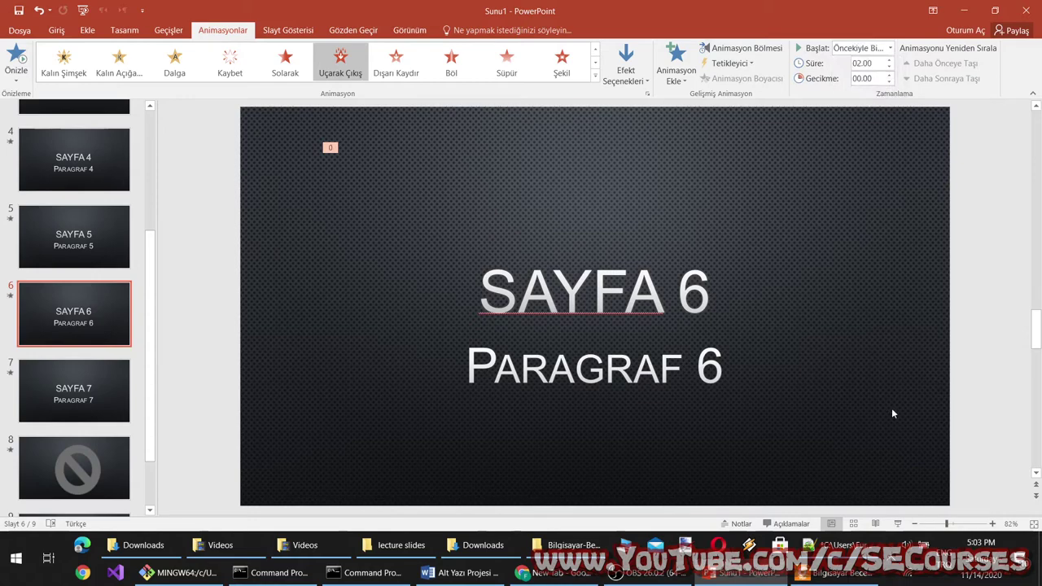
pyautogui.click(899, 524)
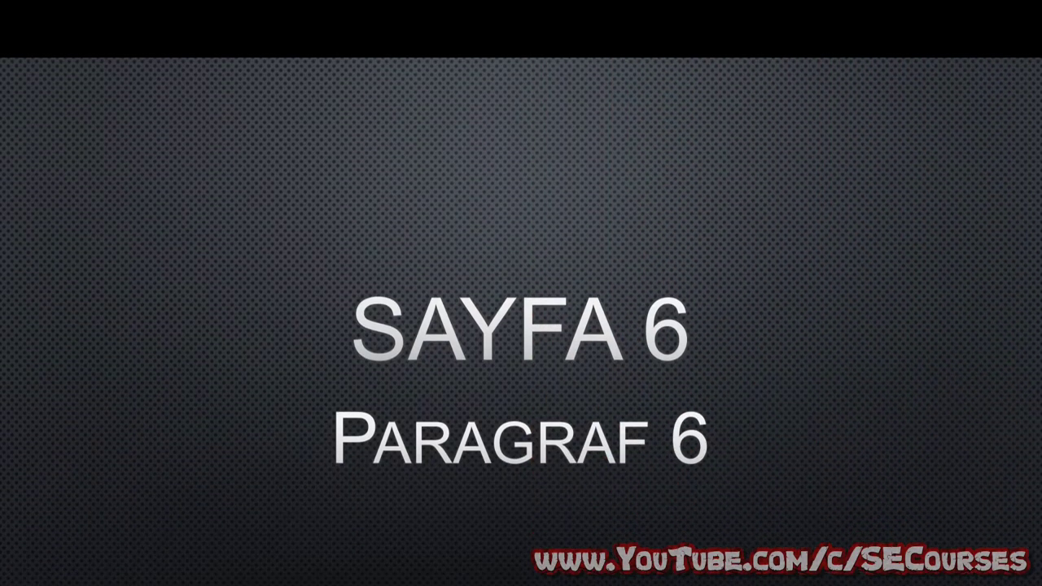
pyautogui.press('Escape')
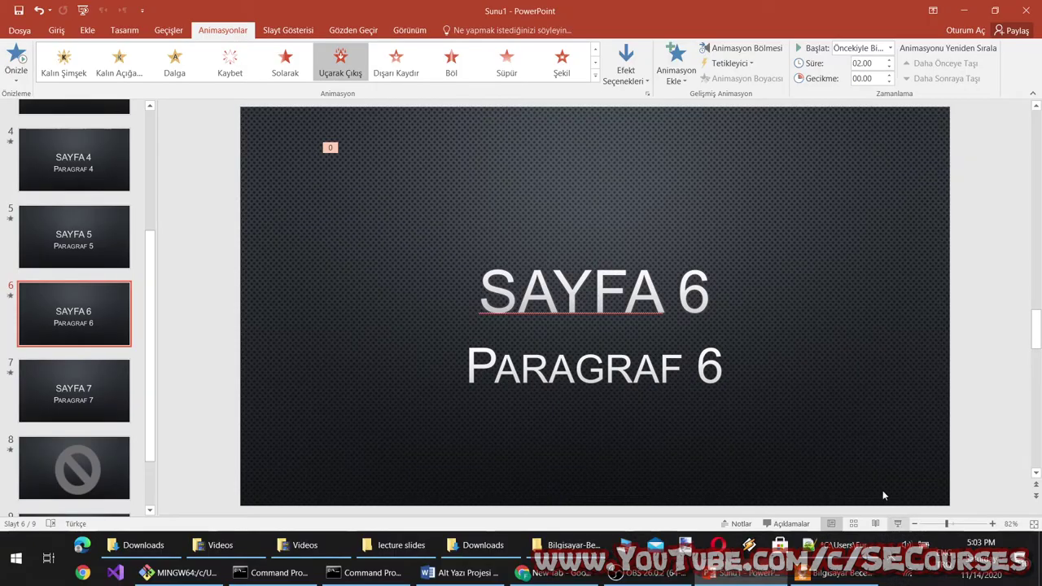
# Step: Trigger the fly-out on click of the Paragraf 6 subtitle, test it full-screen, then show Transitions settings
pyautogui.click(752, 64)
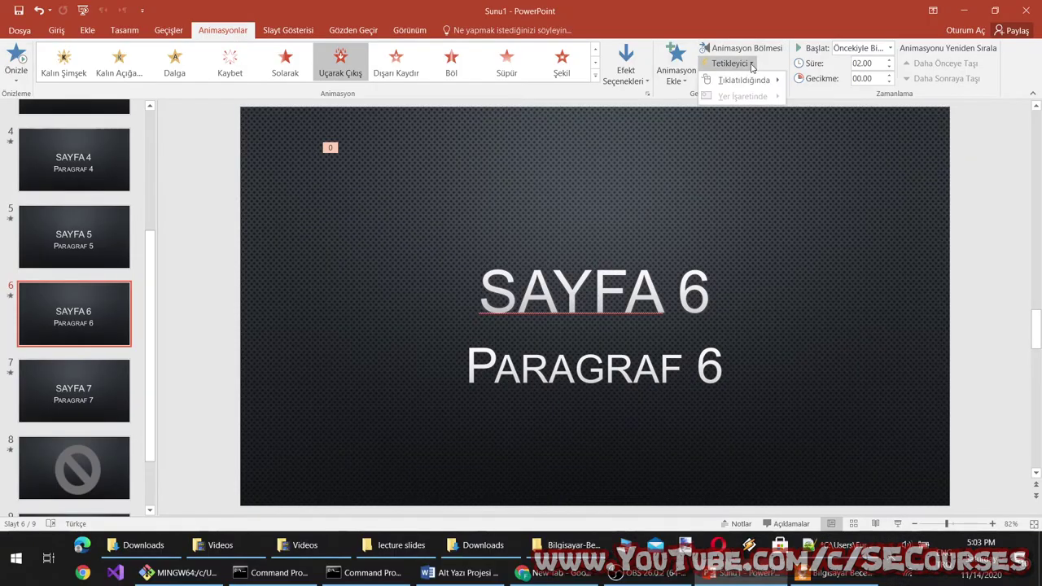
pyautogui.moveTo(755, 80)
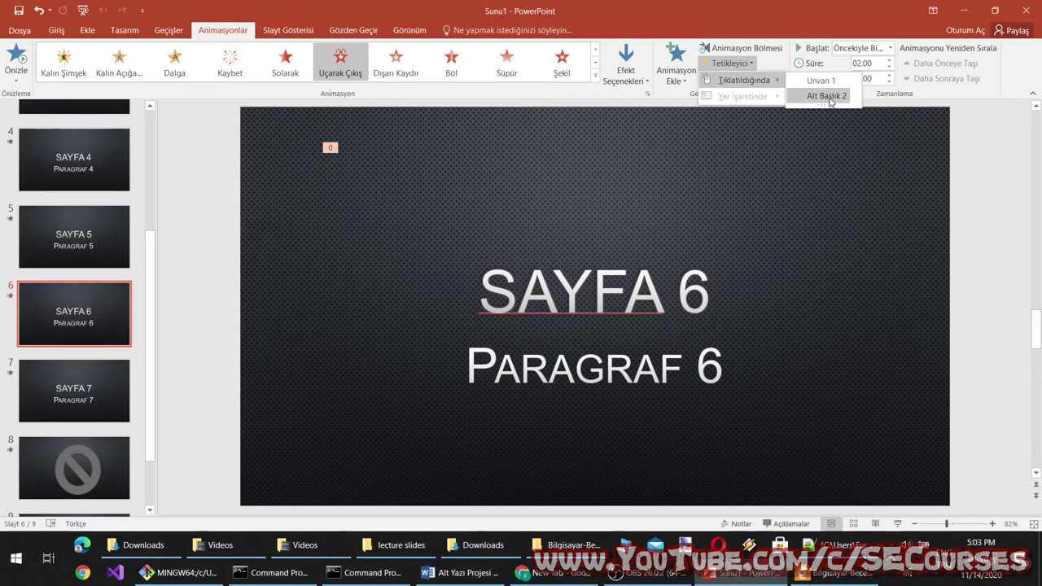
pyautogui.click(827, 96)
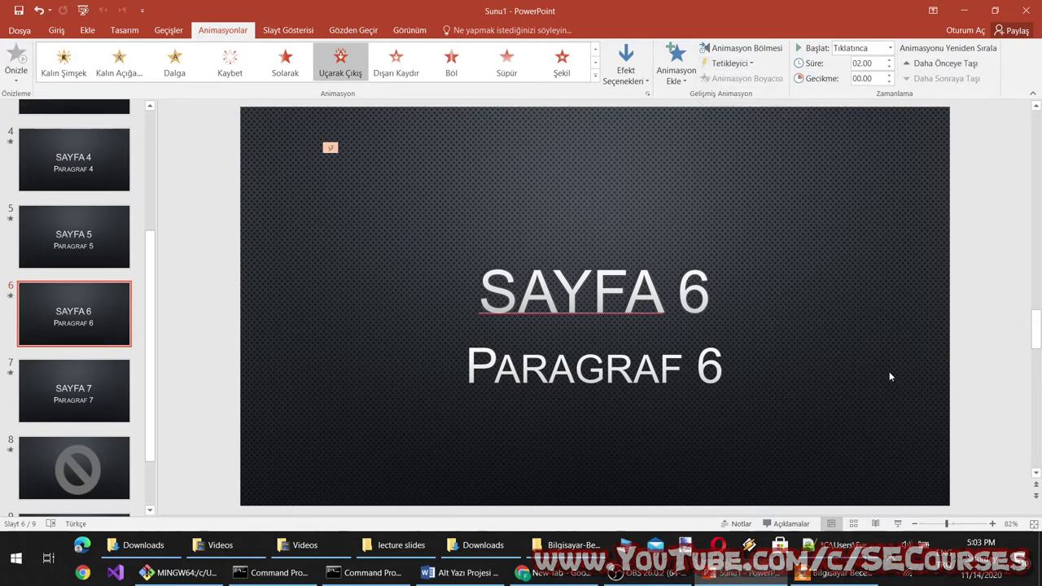
pyautogui.click(915, 526)
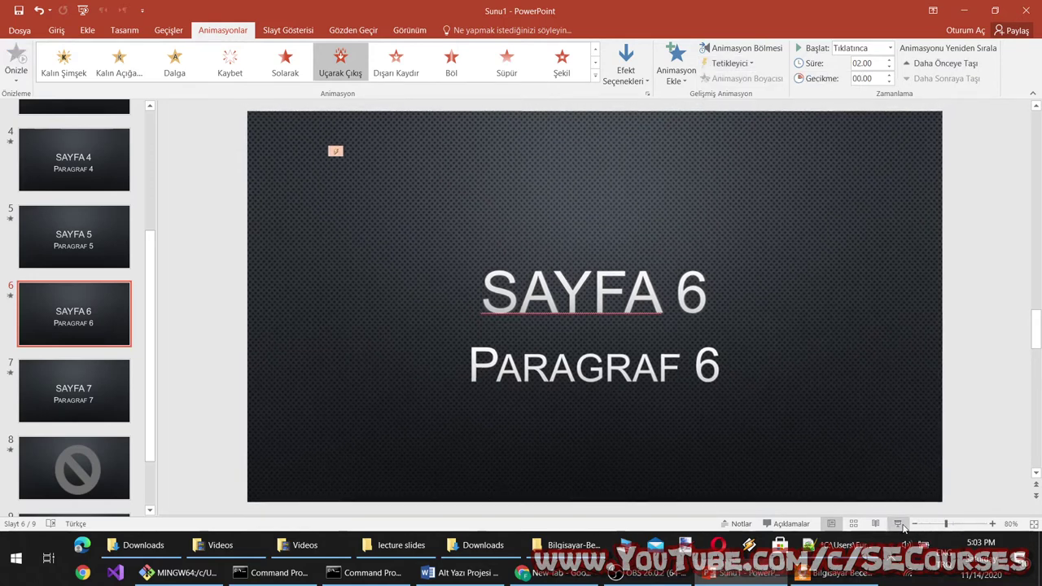
pyautogui.click(901, 526)
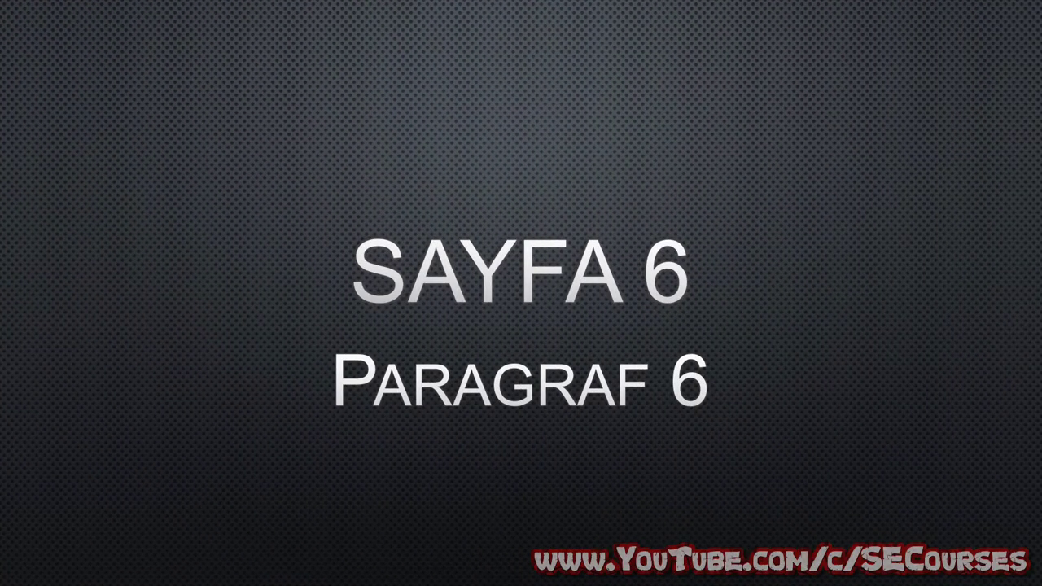
pyautogui.press('Escape')
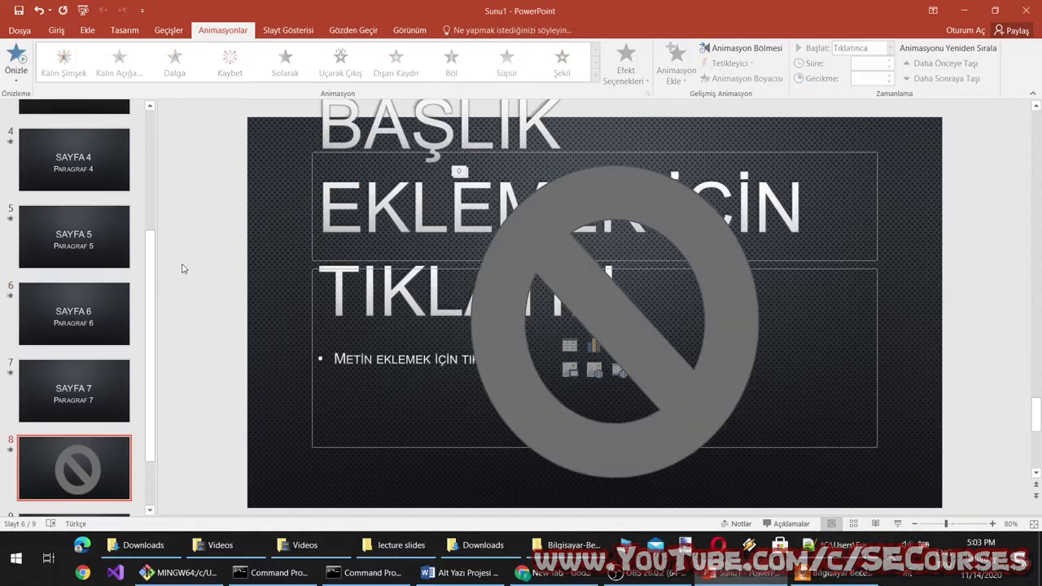
pyautogui.click(91, 301)
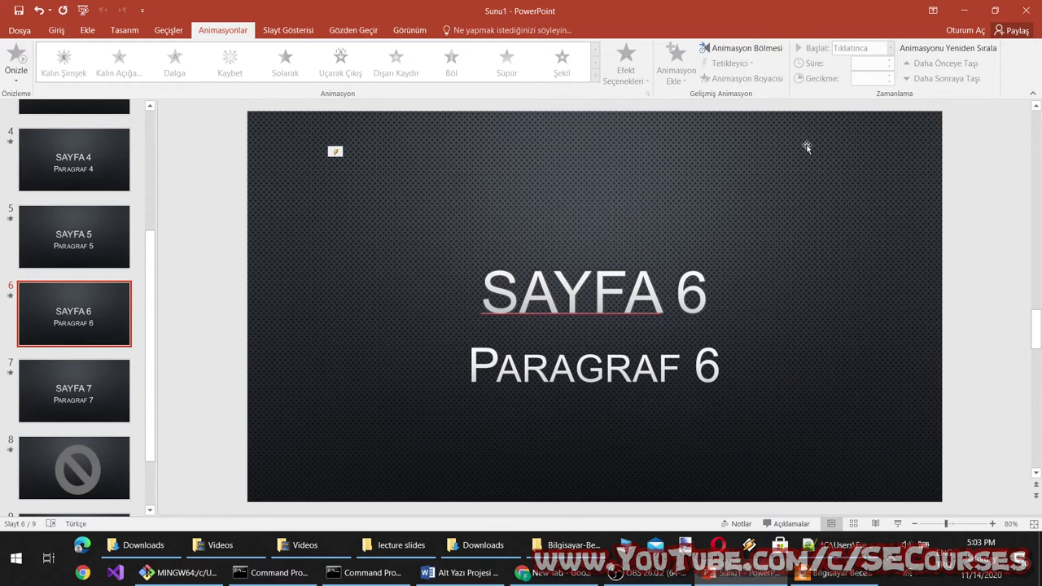
pyautogui.click(173, 31)
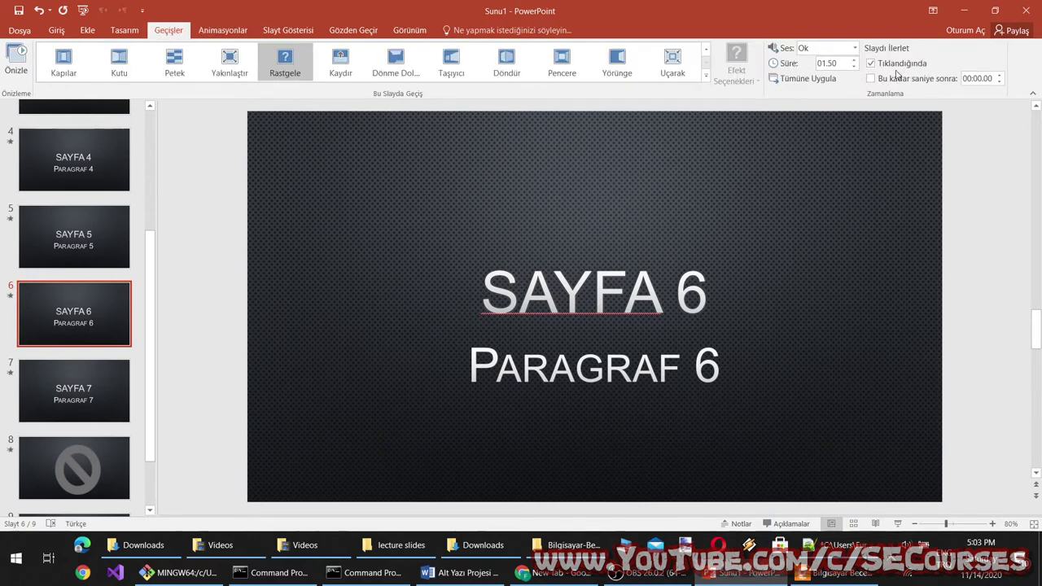
# Step: Start the slide show from slide 6, advance, end it, and return to slide 6
pyautogui.click(898, 523)
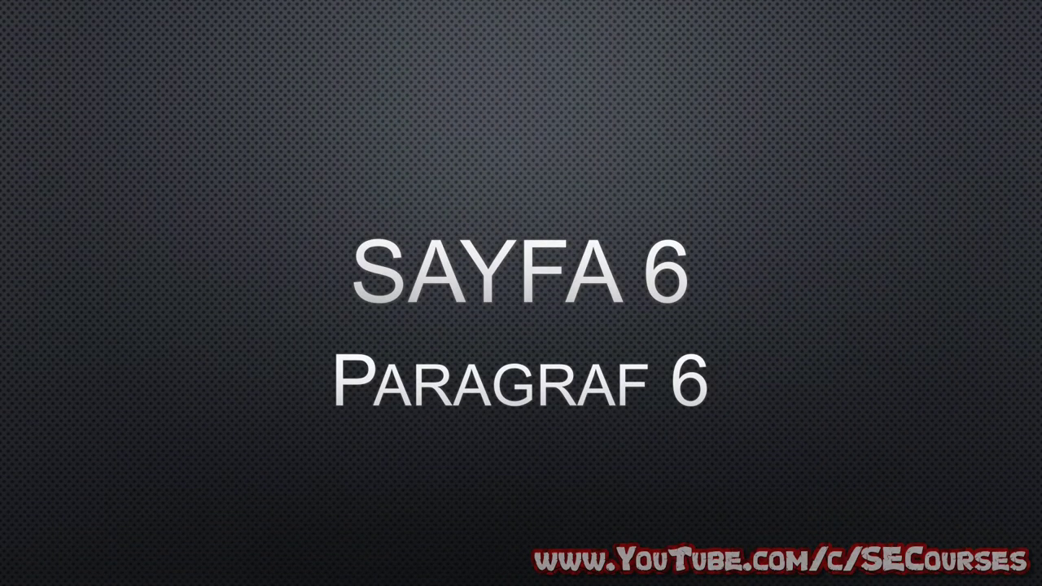
pyautogui.click(496, 278)
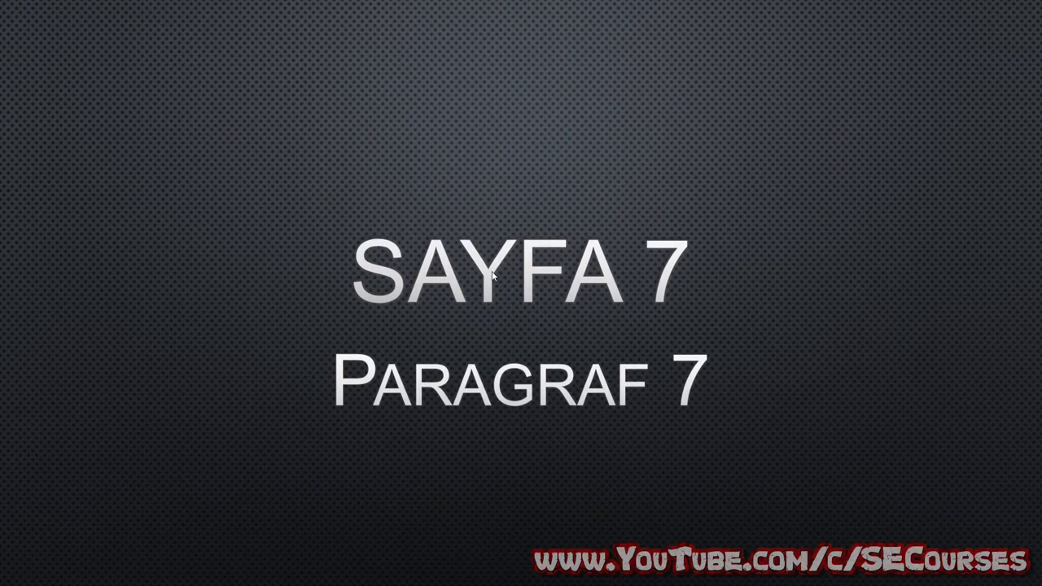
pyautogui.press('Escape')
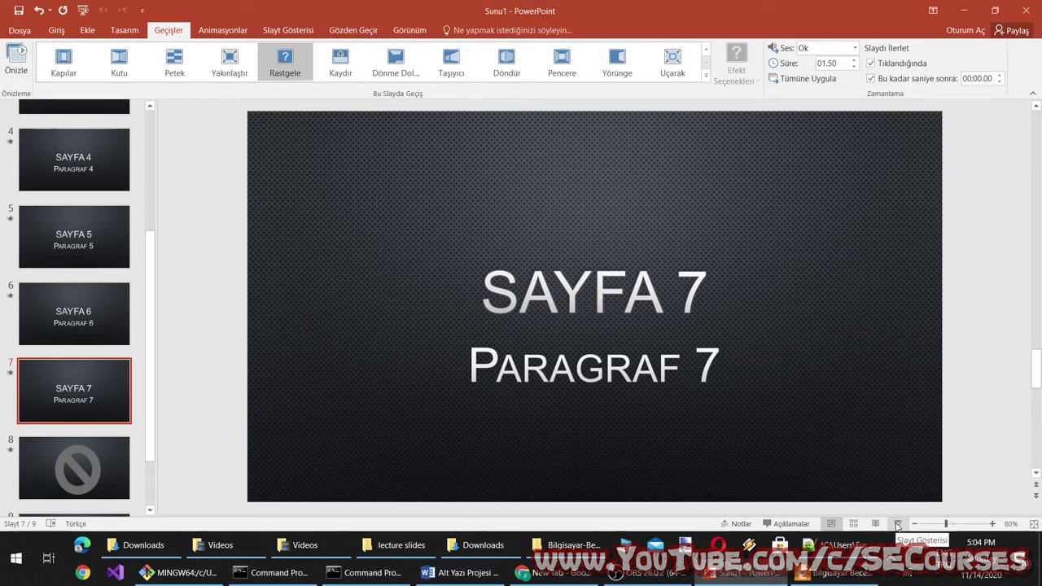
pyautogui.click(122, 334)
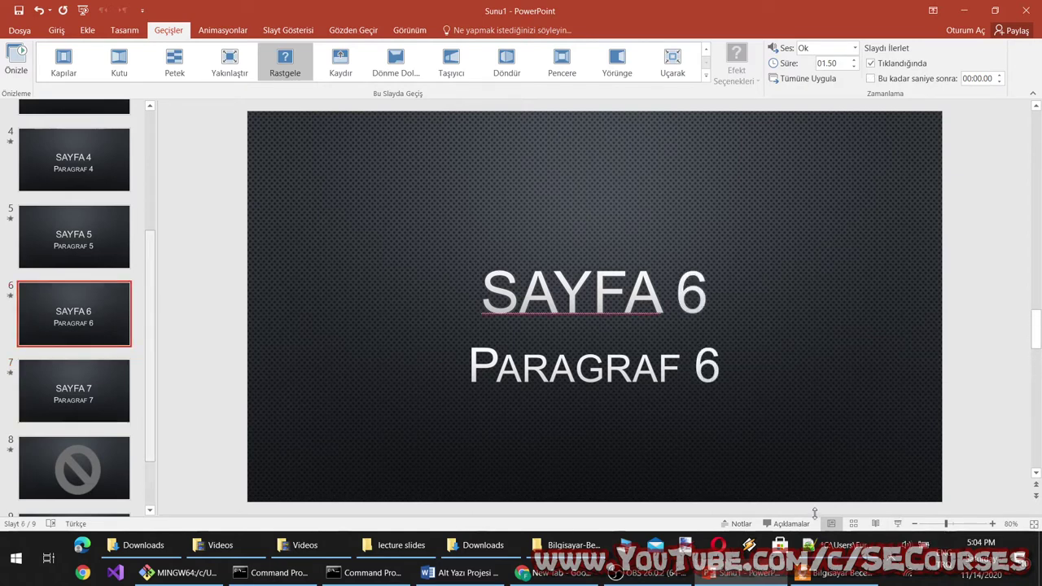
# Step: Rerun the show and click Paragraf 6 to fly out SAYFA 6, then open slide 7's Animasyonlar tab
pyautogui.click(899, 524)
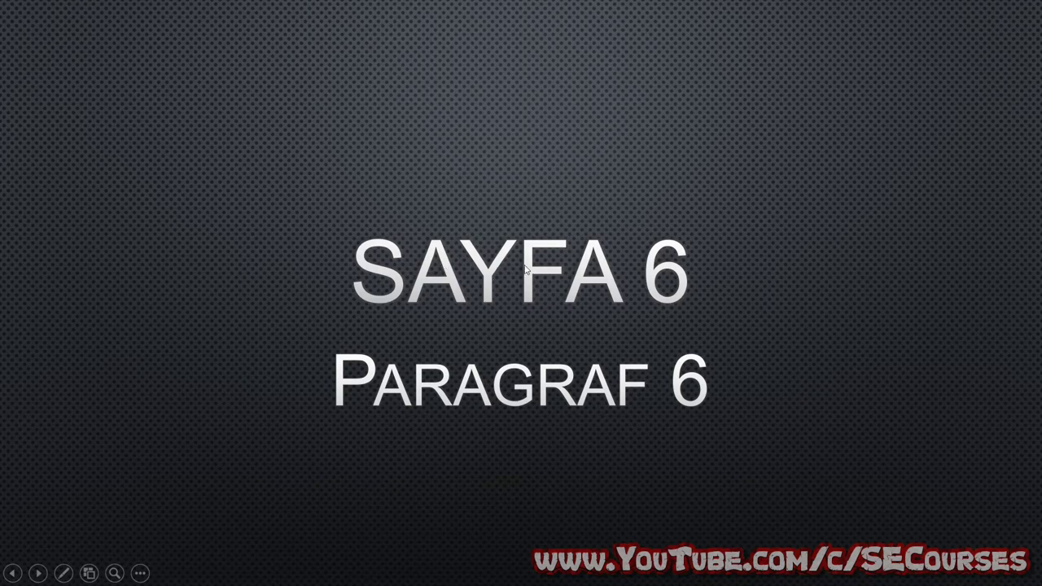
pyautogui.click(502, 392)
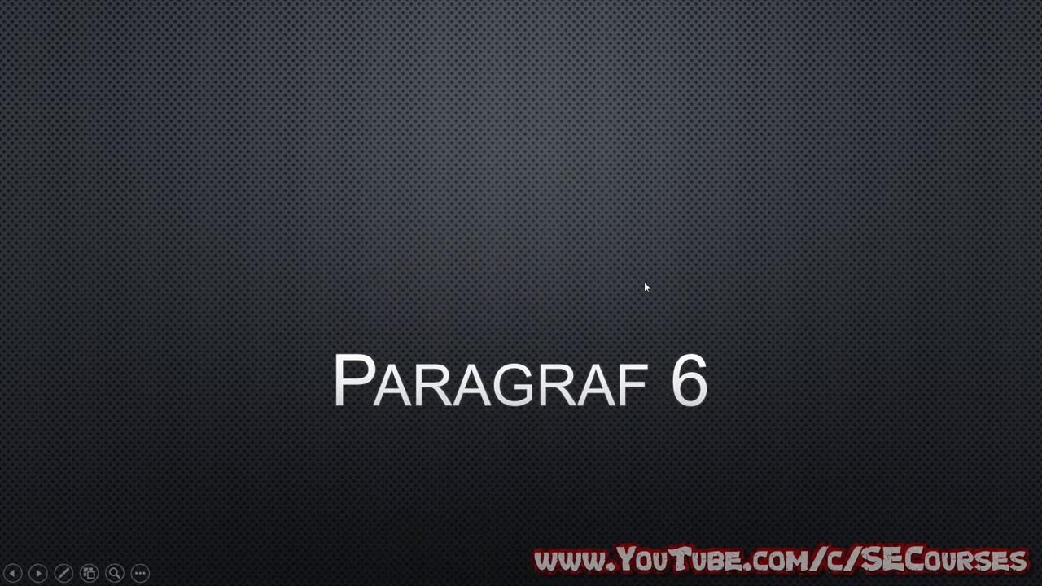
pyautogui.press('Escape')
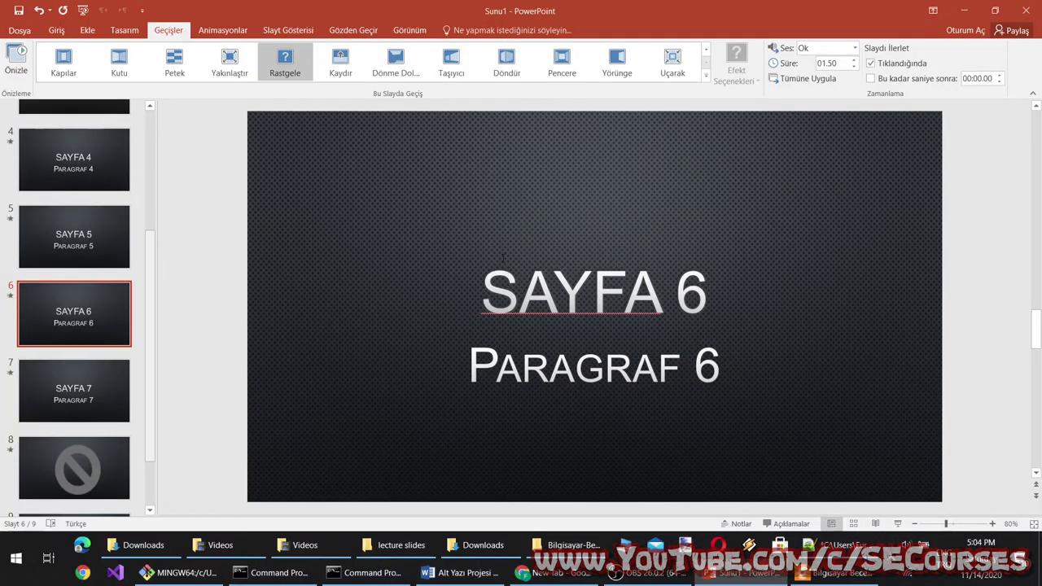
pyautogui.click(94, 403)
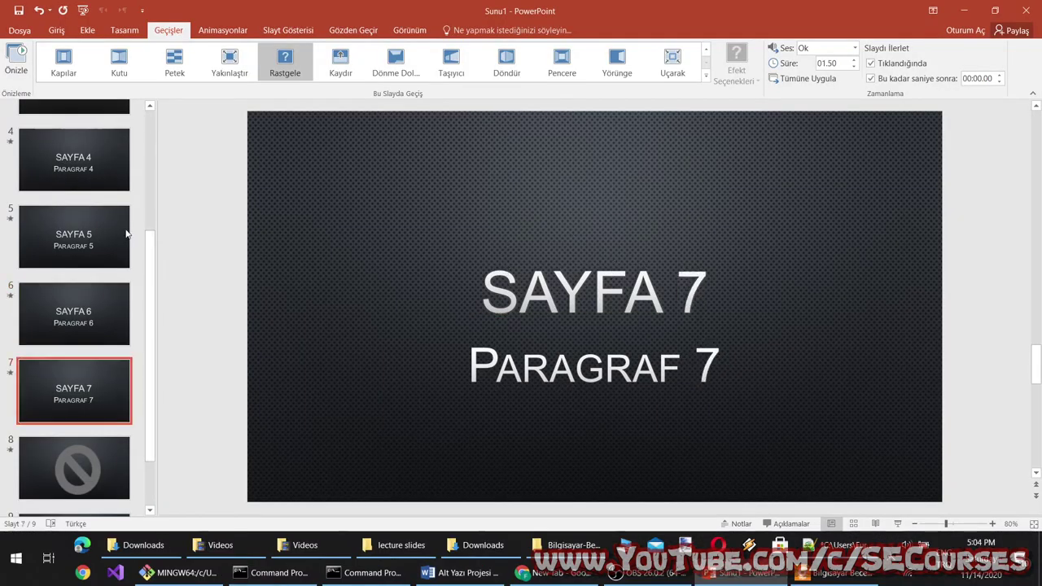
pyautogui.click(205, 31)
# Step: Select the SAYFA 6 title on slide 6 and try Aydınlat, Alt Çizgi and Yazı Tipi Rengi emphasis effects
pyautogui.click(84, 209)
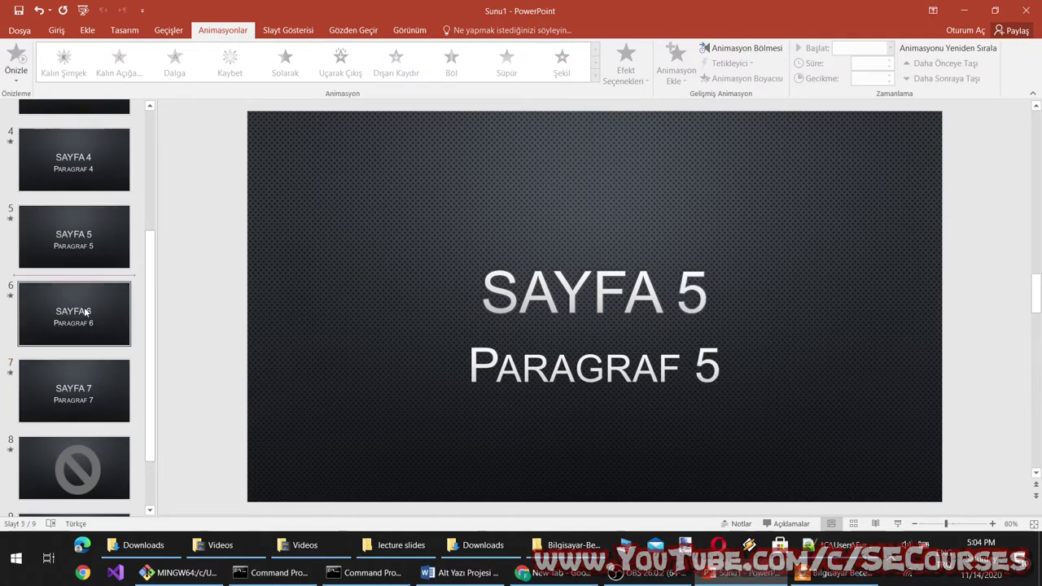
pyautogui.click(84, 287)
pyautogui.click(570, 367)
pyautogui.click(574, 290)
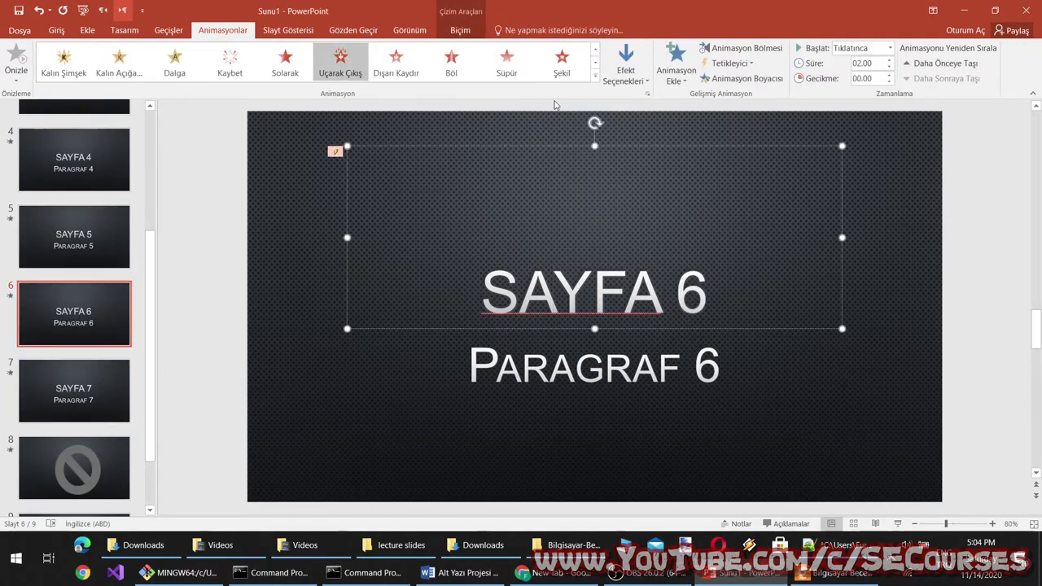
pyautogui.click(596, 75)
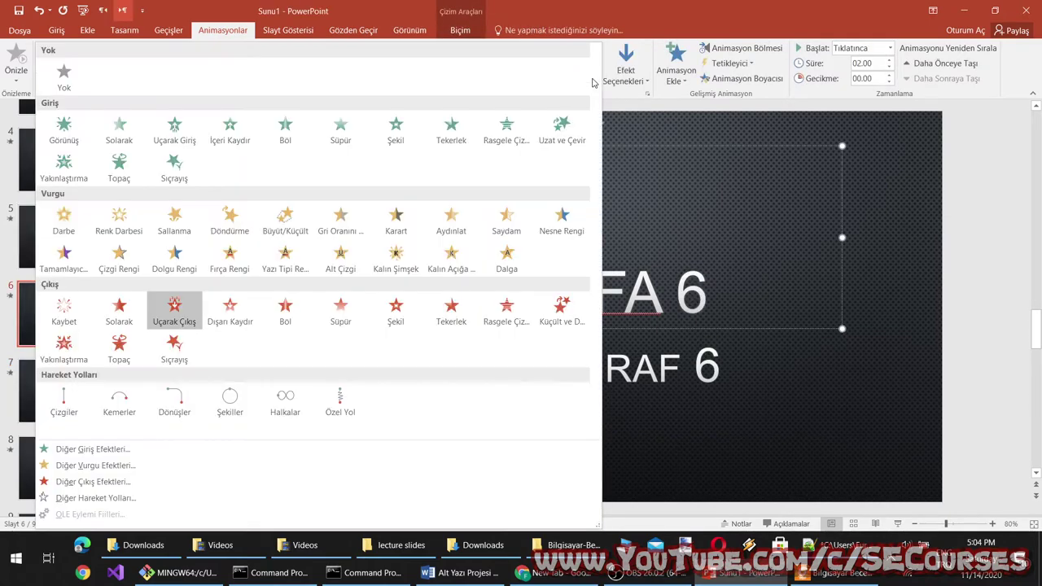
pyautogui.click(460, 225)
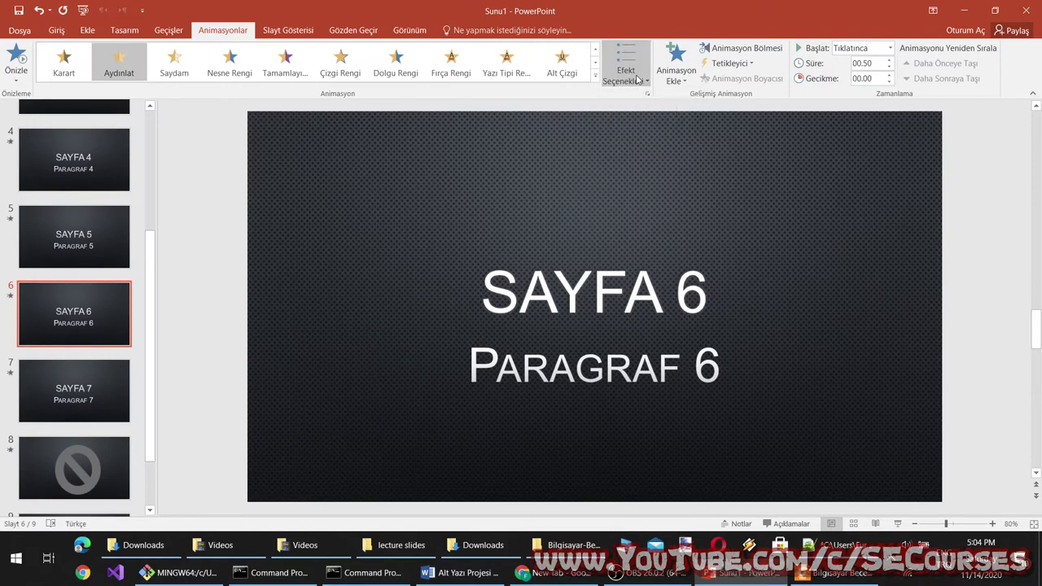
pyautogui.click(562, 63)
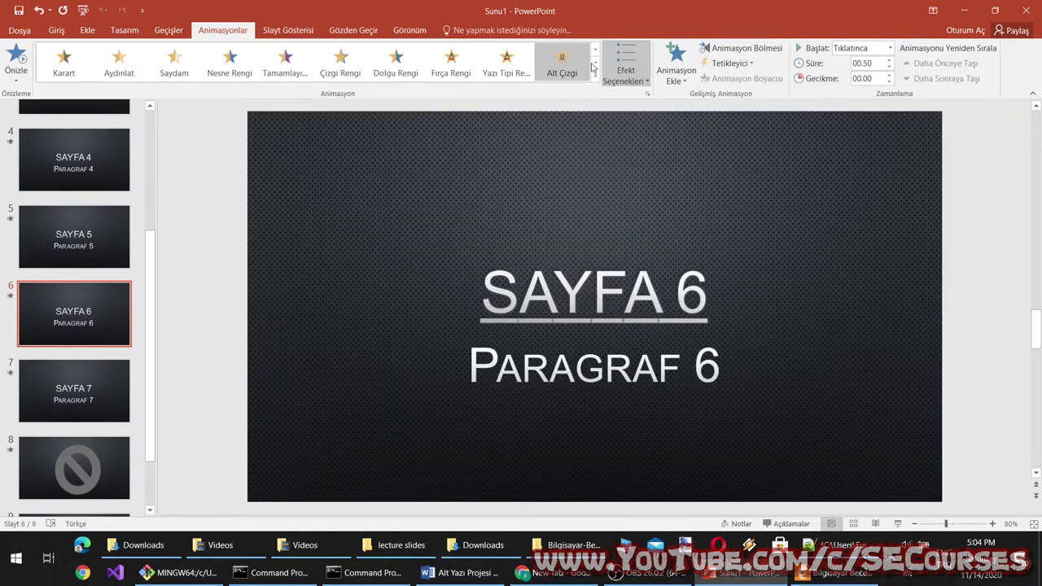
pyautogui.click(507, 64)
pyautogui.click(626, 66)
pyautogui.click(589, 76)
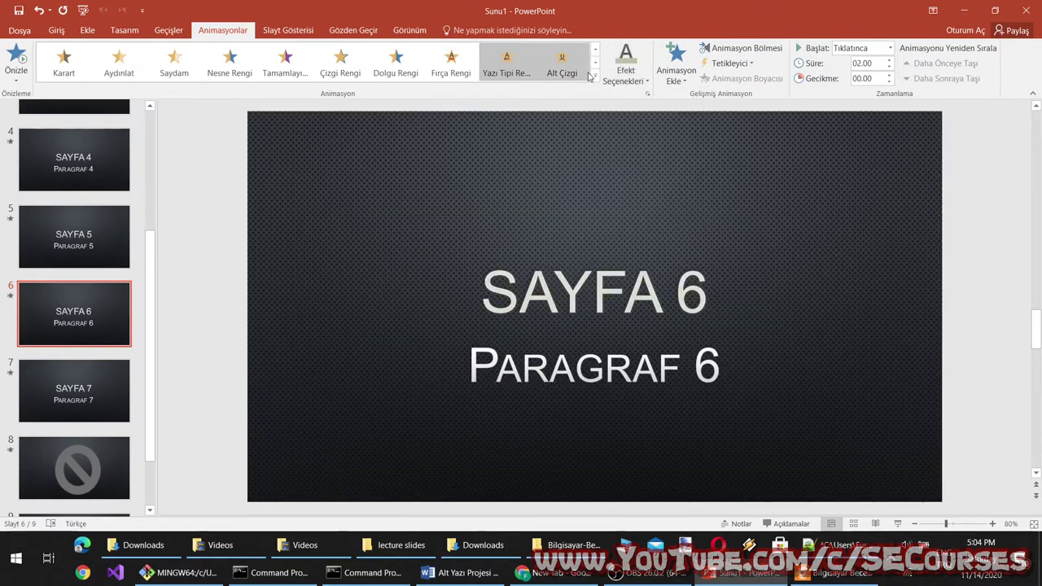
# Step: Apply the Şekil exit to the title as a plus sign closing inward
pyautogui.click(594, 76)
pyautogui.click(395, 303)
pyautogui.click(625, 65)
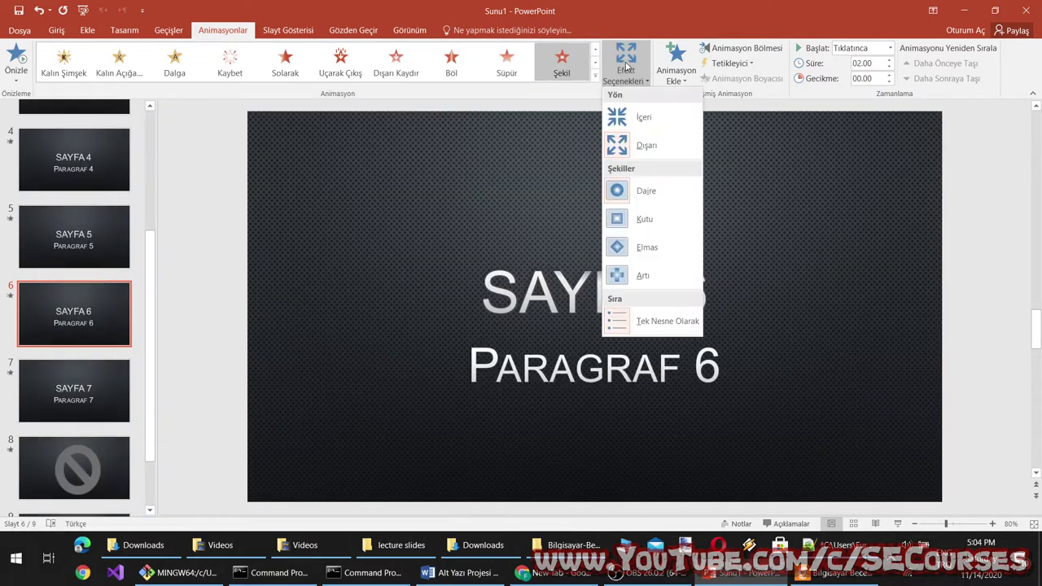
pyautogui.click(643, 219)
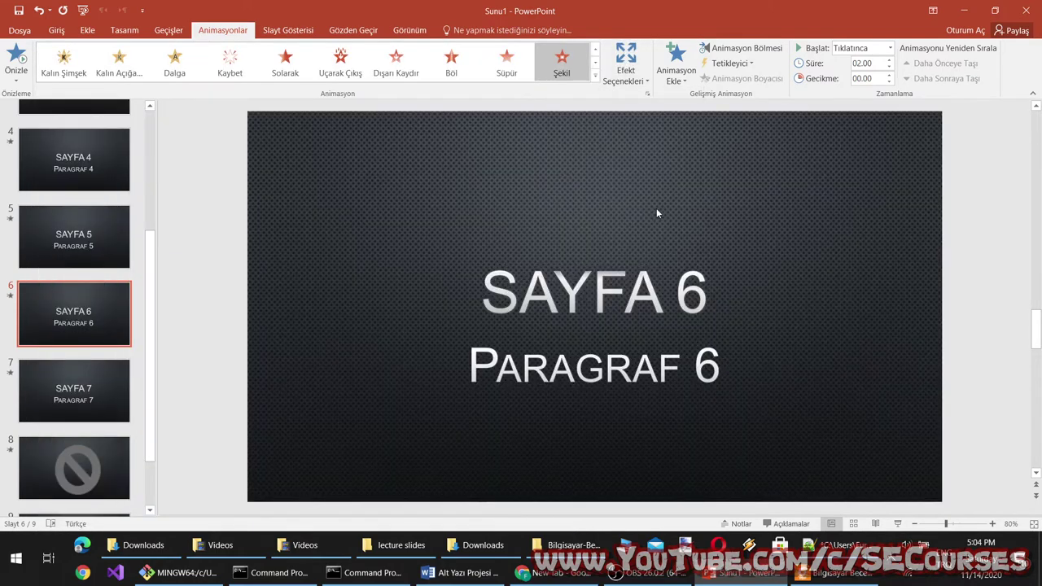
pyautogui.click(625, 65)
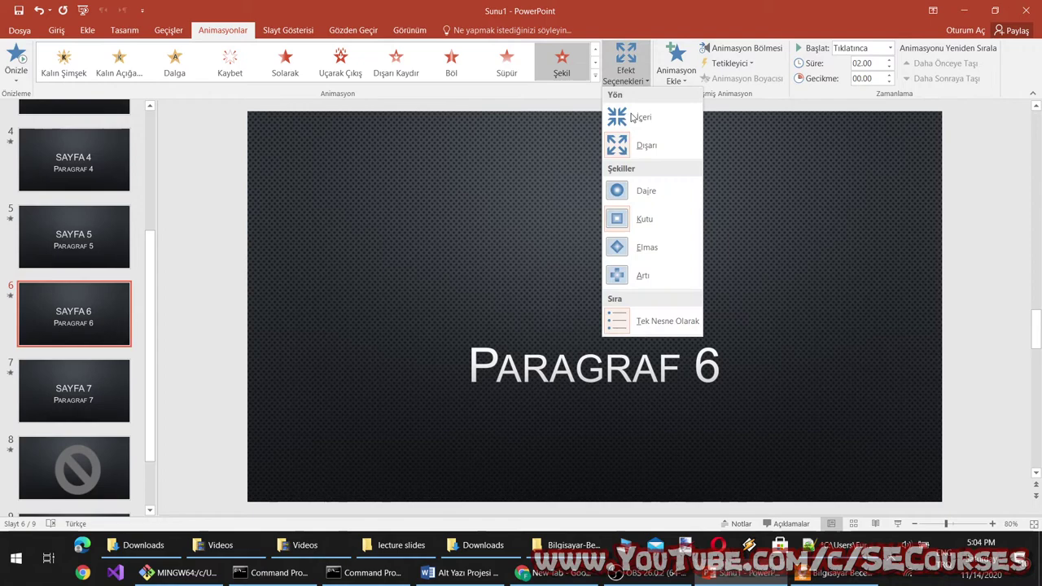
pyautogui.click(642, 275)
pyautogui.click(625, 66)
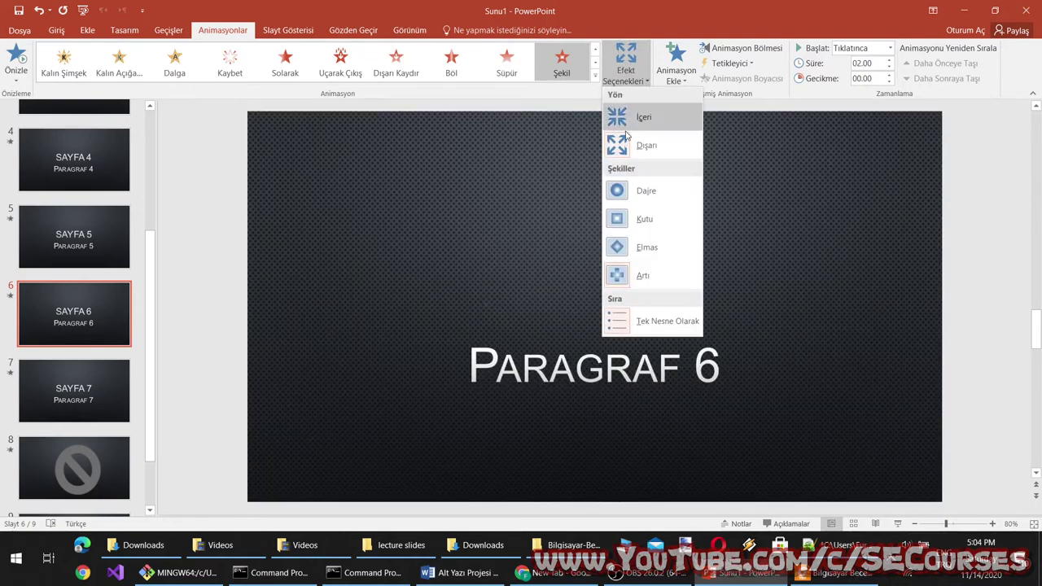
pyautogui.click(638, 114)
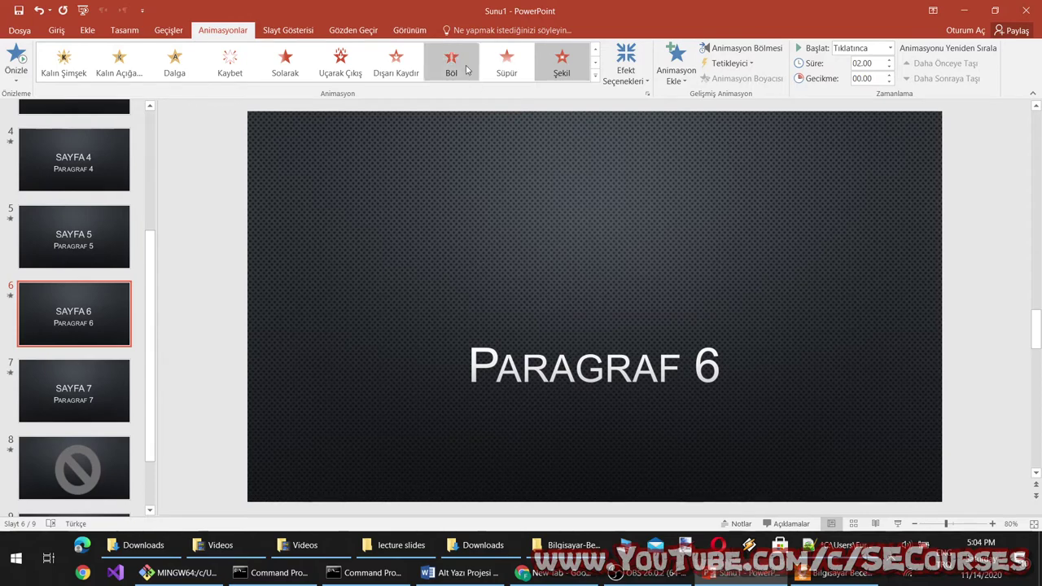
# Step: Switch the title's exit to Uçarak Çıkış flying to the right, then copy it with Animasyon Boyacısı
pyautogui.click(396, 61)
pyautogui.click(356, 67)
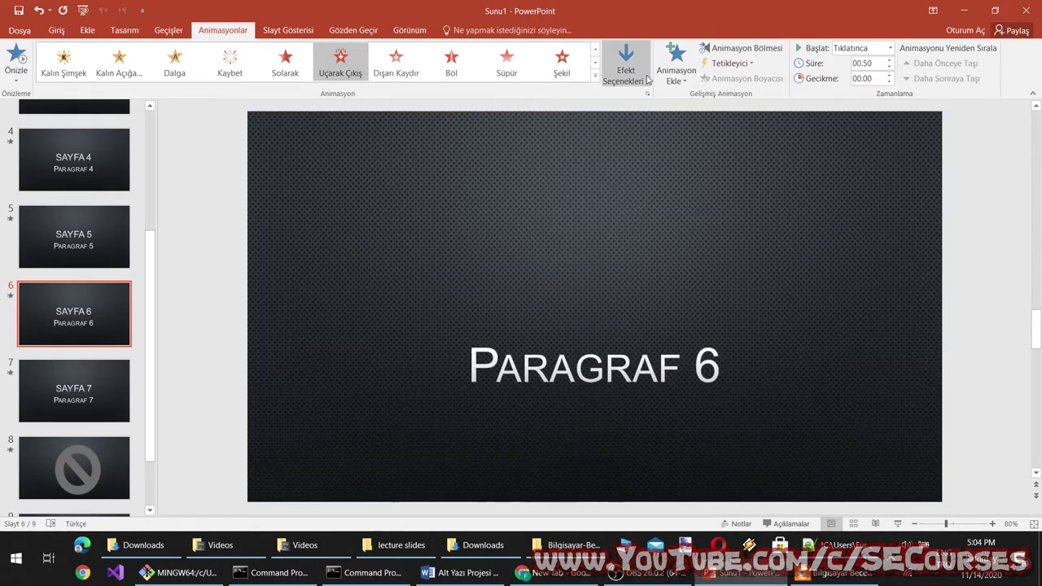
pyautogui.click(626, 65)
pyautogui.click(648, 288)
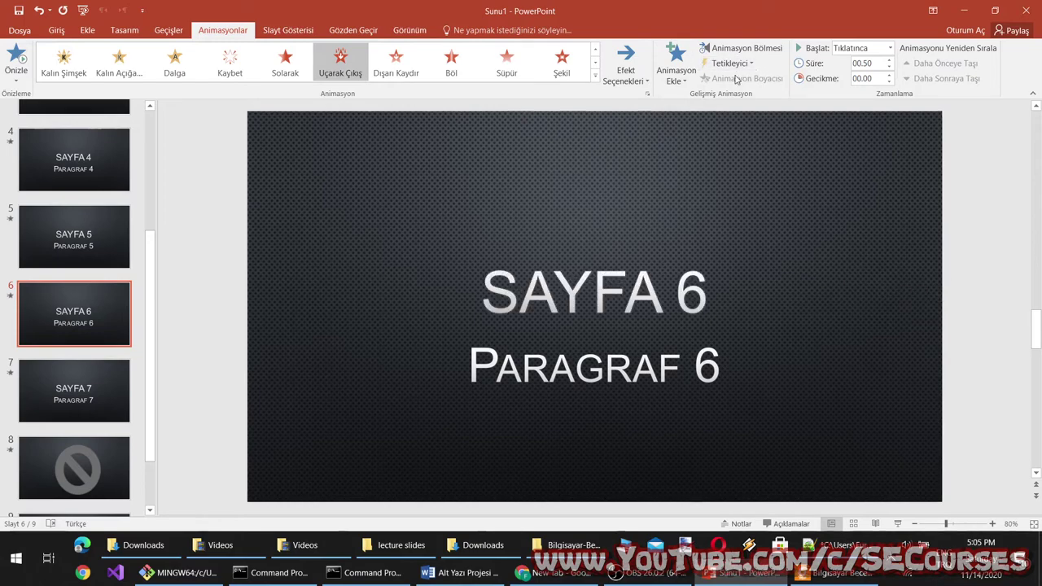
pyautogui.click(626, 293)
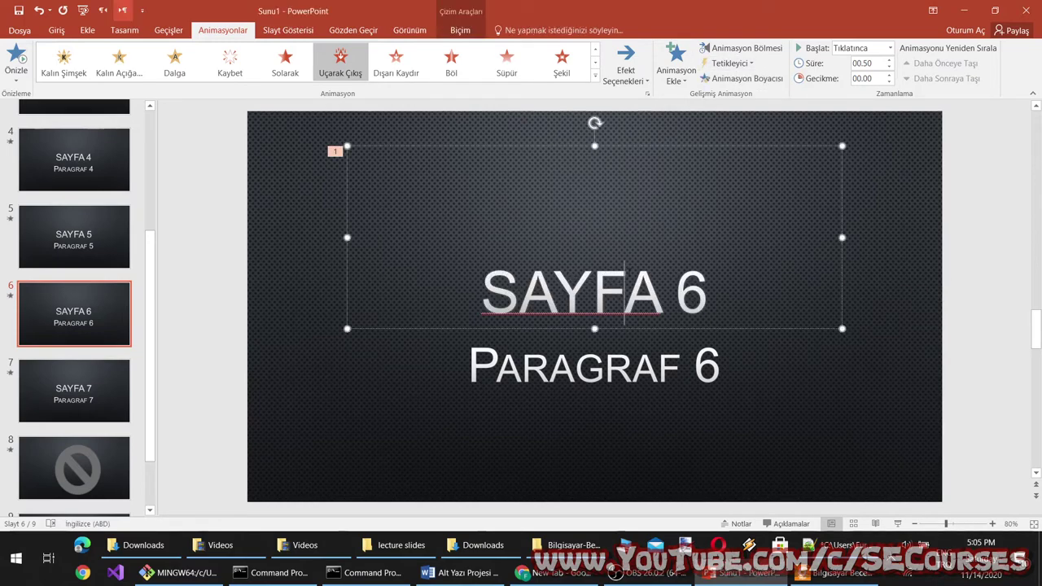
pyautogui.click(742, 79)
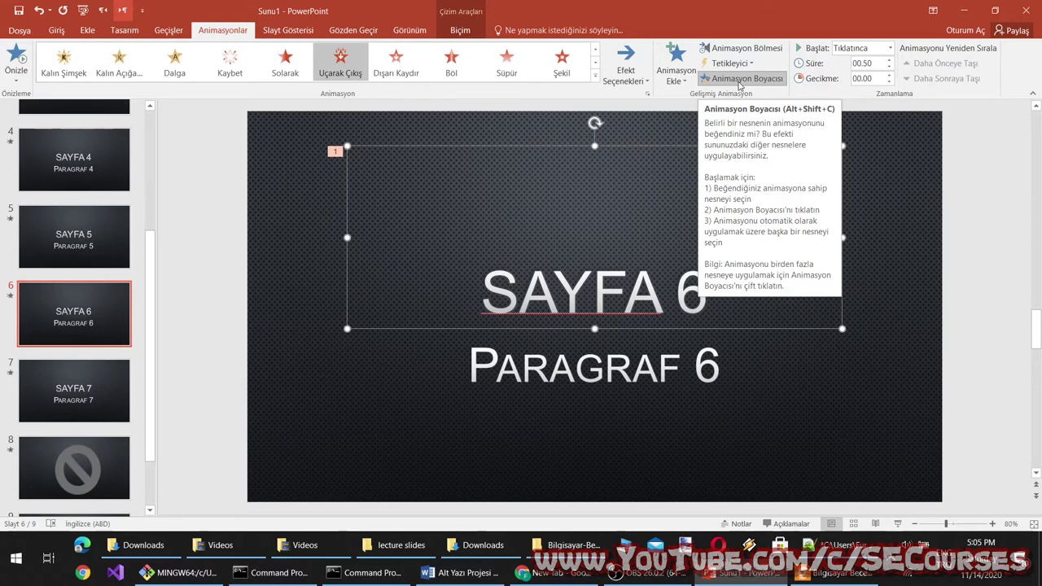
# Step: Insert a new slide 10 after slide 9 using Yeni Slayt
pyautogui.click(85, 218)
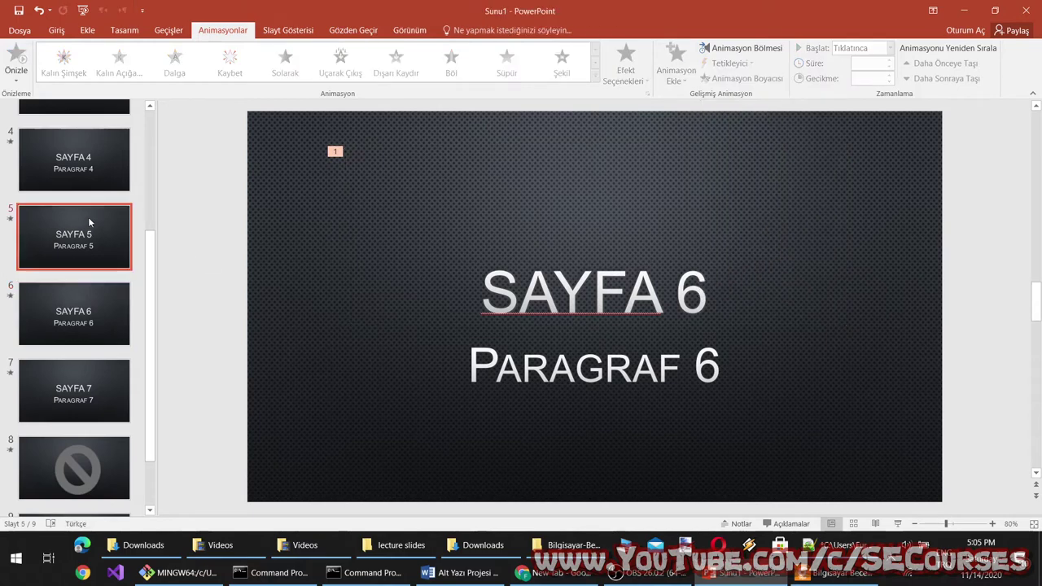
pyautogui.scroll(-2, 49, 391)
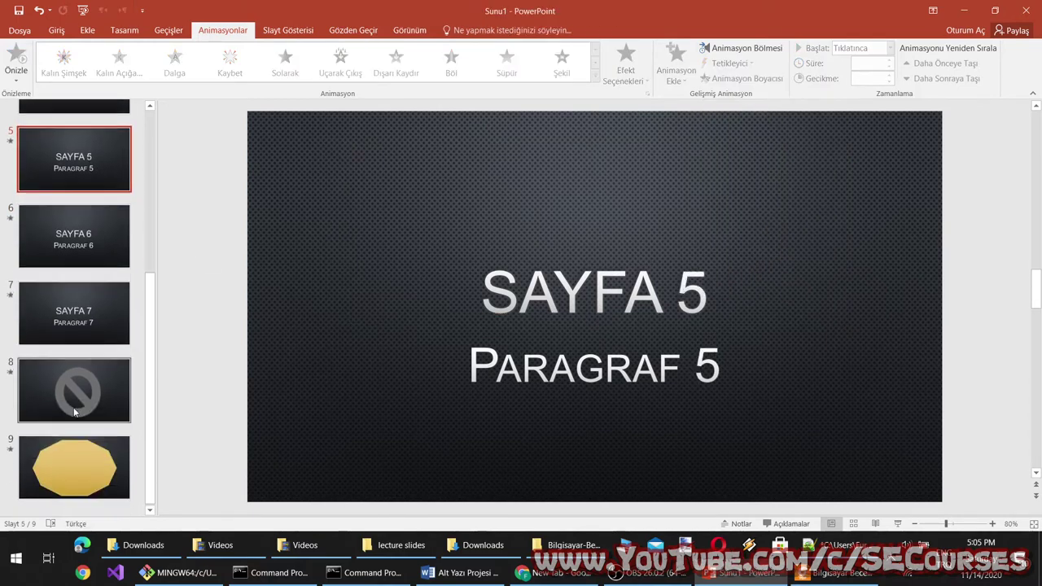
pyautogui.rightClick(81, 437)
pyautogui.click(118, 481)
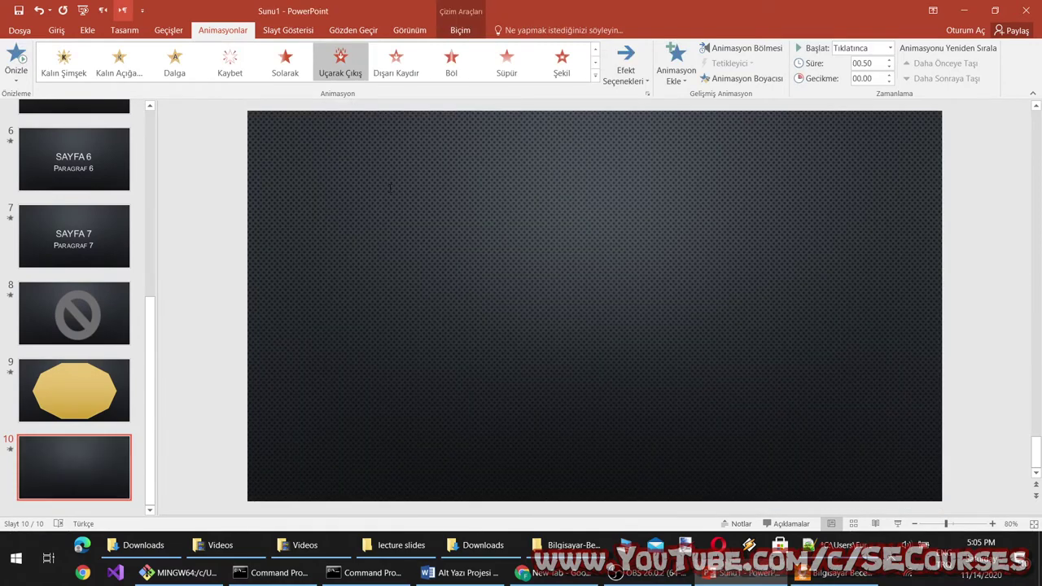
pyautogui.rightClick(479, 194)
pyautogui.press('Escape')
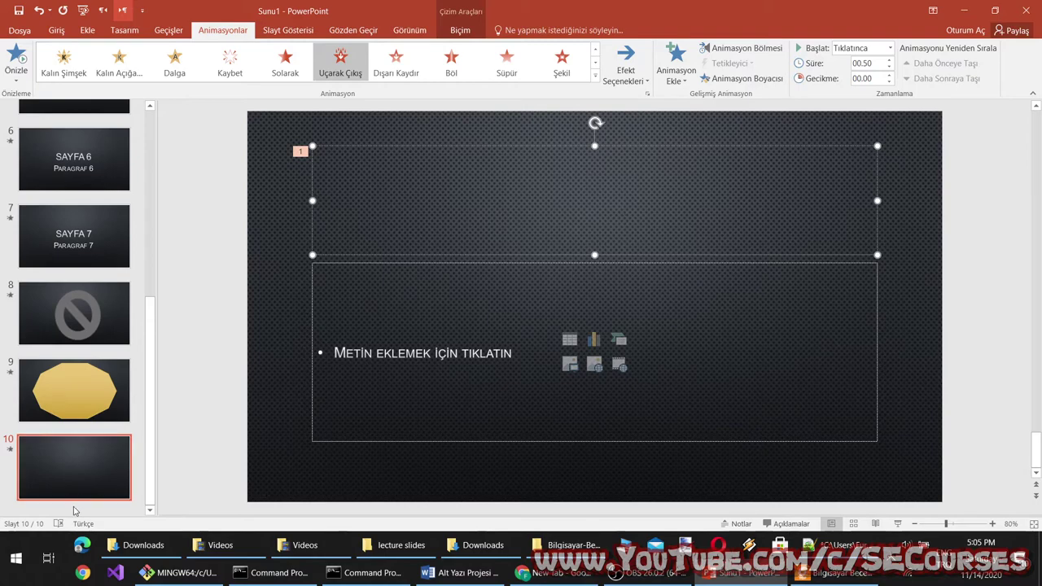
# Step: Insert slide 11 at the end, select its title and preview the Uçarak Giriş fly-in
pyautogui.rightClick(128, 507)
pyautogui.click(167, 482)
pyautogui.click(405, 149)
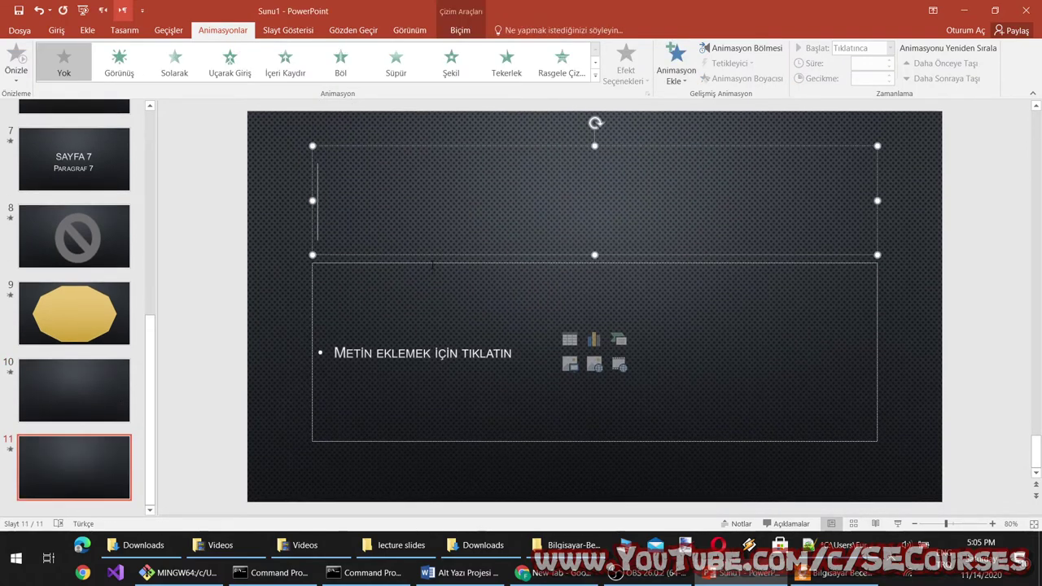
pyautogui.click(230, 59)
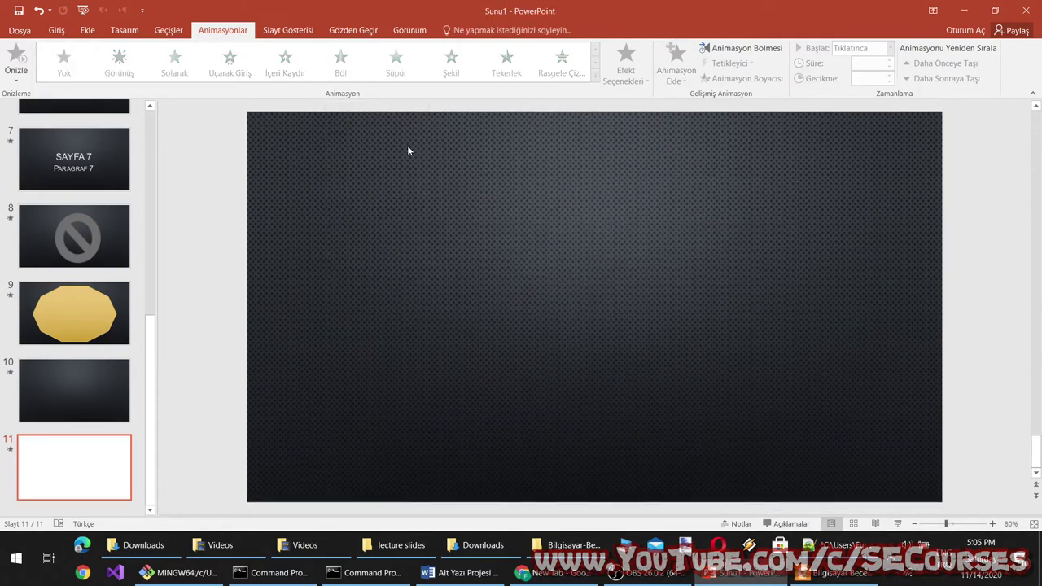
# Step: Draw a 1-inch circle on slide 11 and give it the beige shape style
pyautogui.click(82, 33)
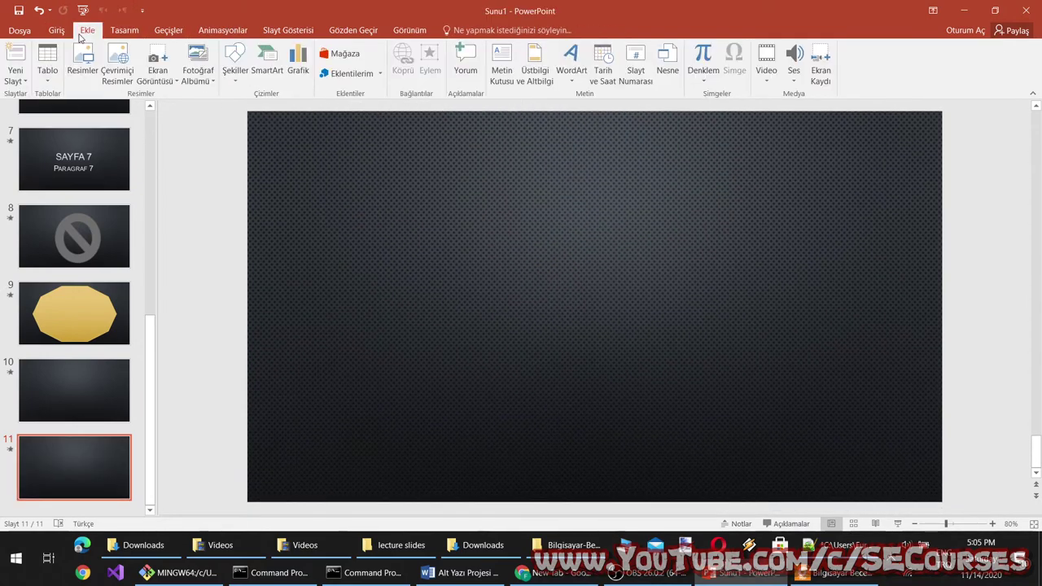
pyautogui.click(247, 77)
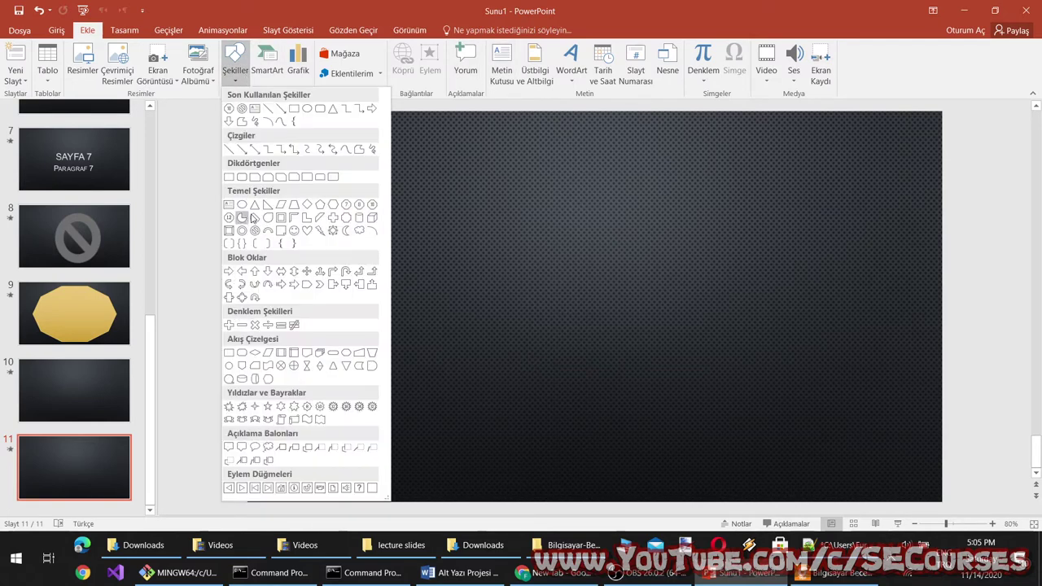
pyautogui.click(242, 205)
pyautogui.click(301, 197)
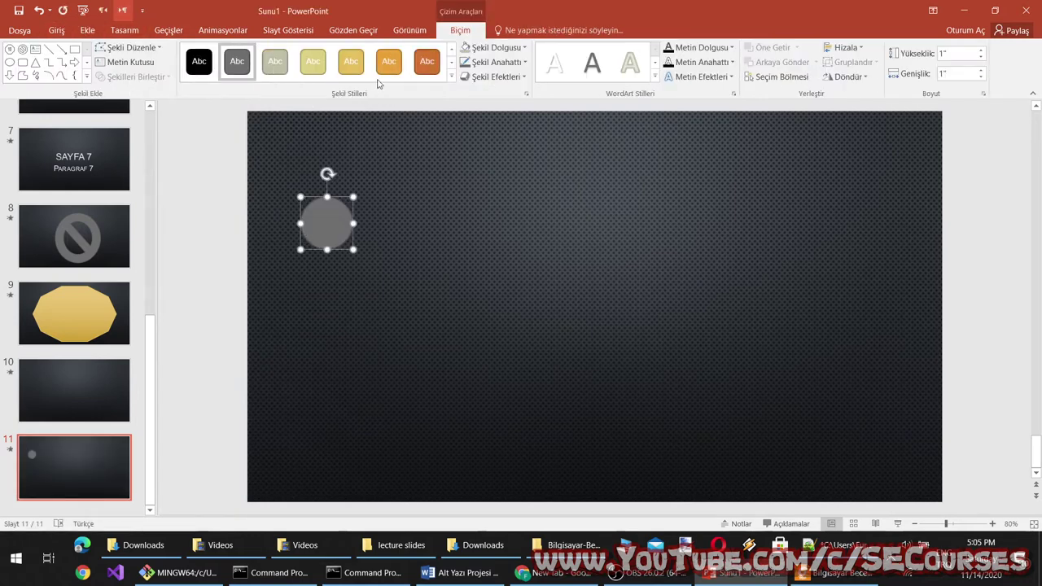
pyautogui.click(452, 76)
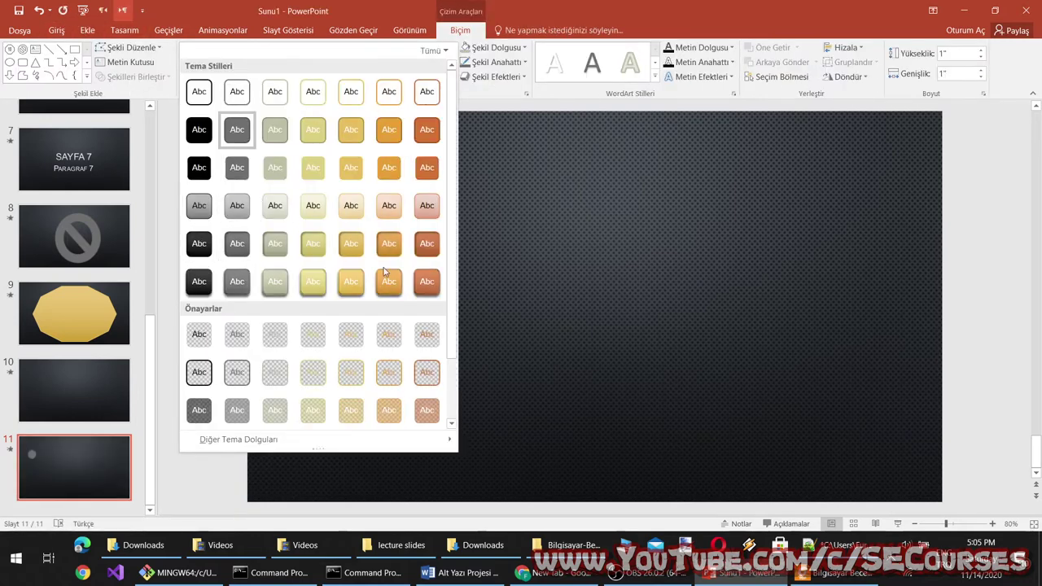
pyautogui.scroll(-1, 423, 277)
pyautogui.scroll(1, 424, 277)
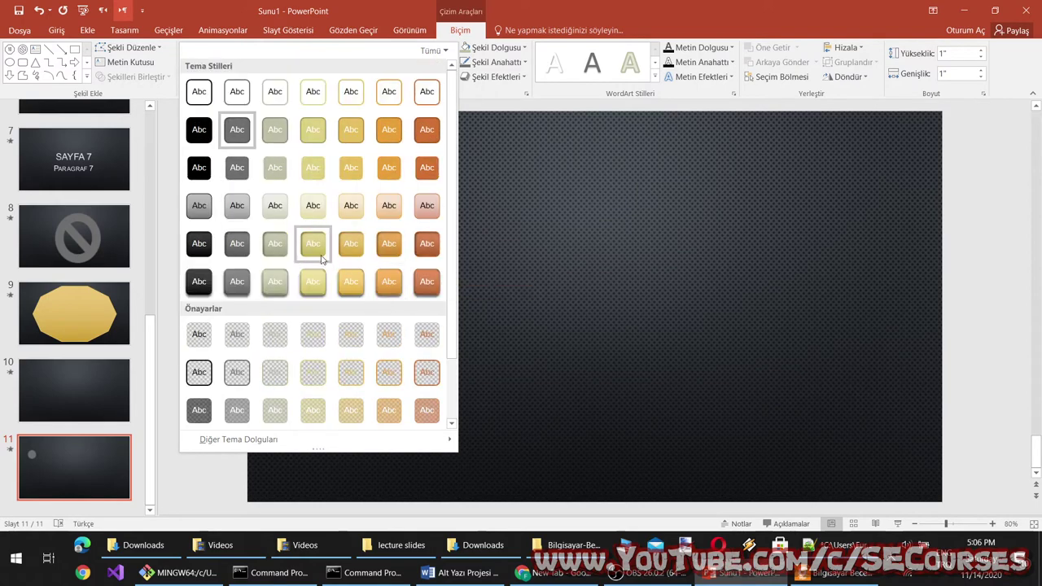
pyautogui.click(316, 248)
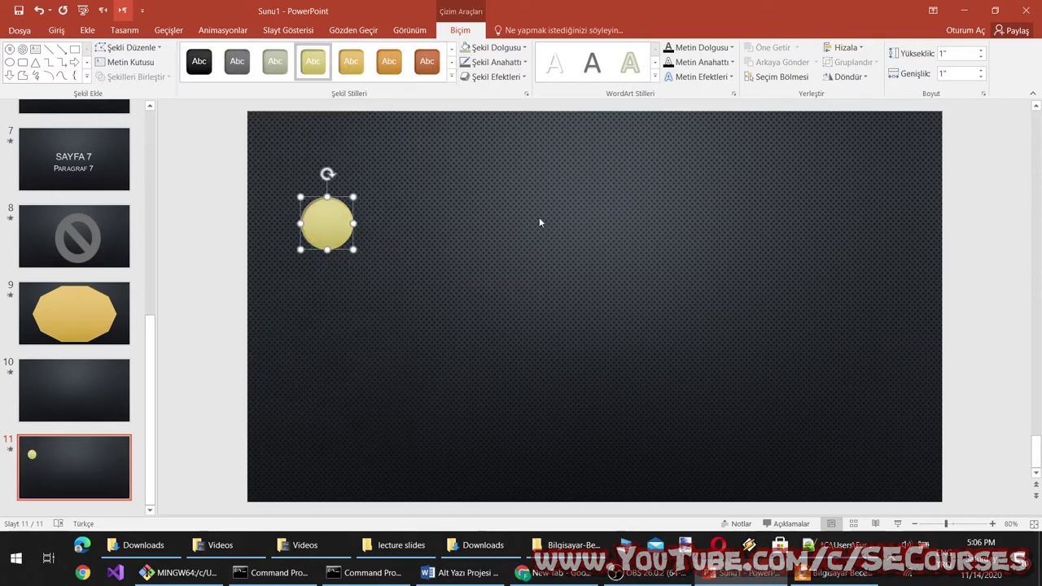
# Step: Add a diamond beside the circle with an orange shape style
pyautogui.click(86, 31)
pyautogui.click(234, 70)
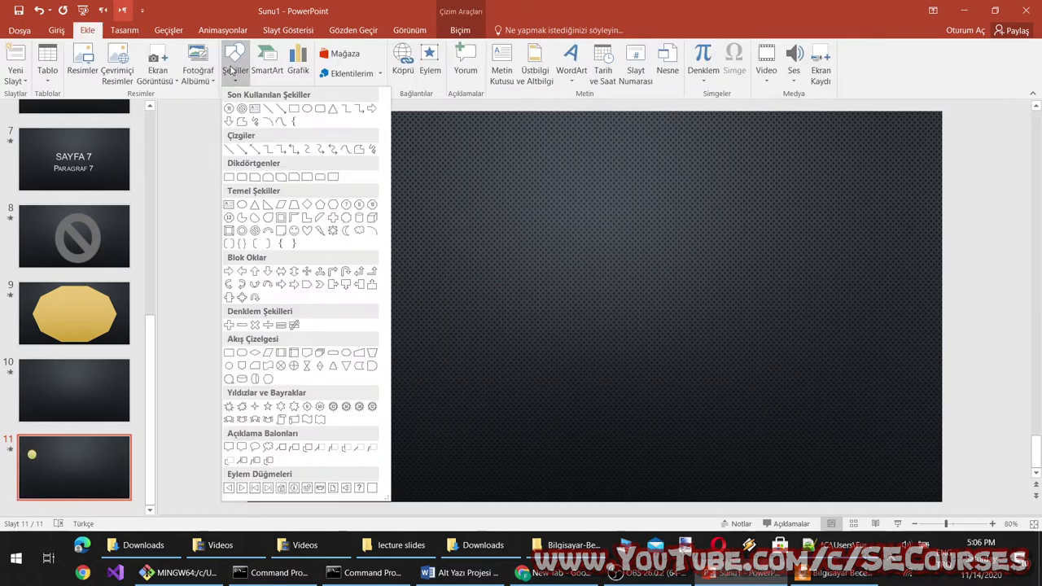
pyautogui.click(307, 210)
pyautogui.click(412, 202)
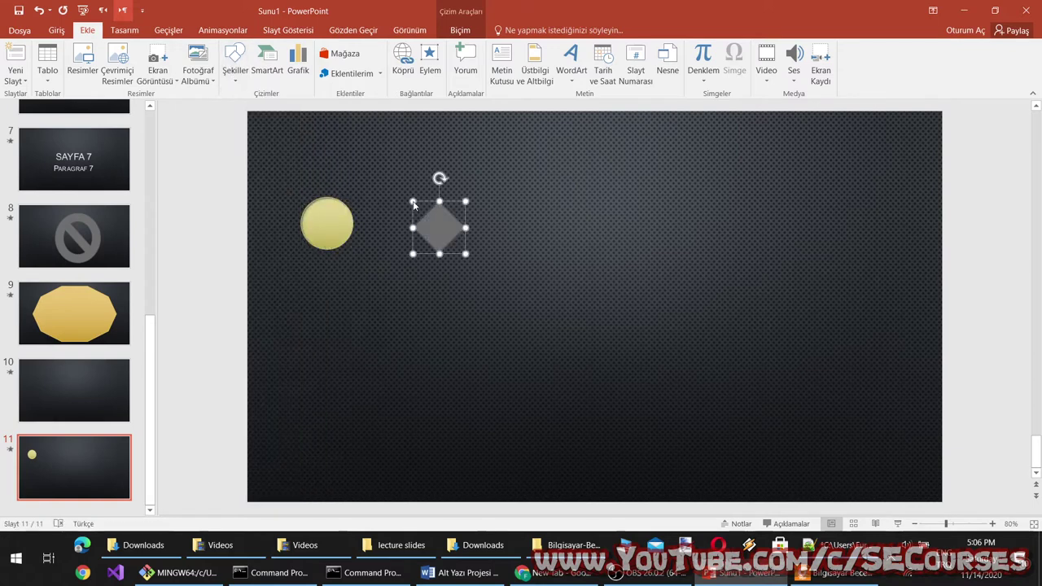
pyautogui.click(389, 62)
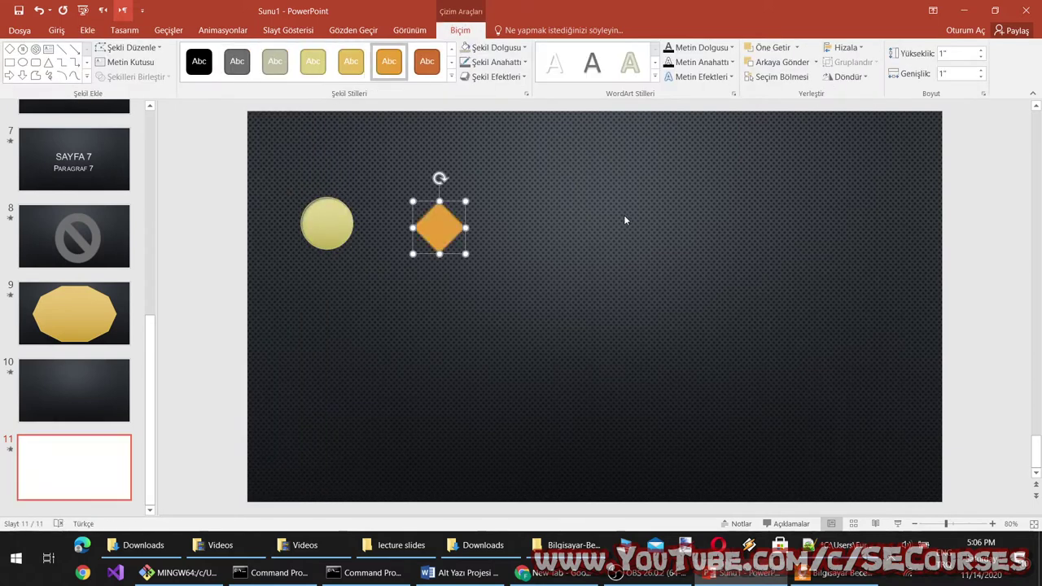
# Step: Add a hexagon right of the diamond with an orange-red shape style
pyautogui.click(88, 31)
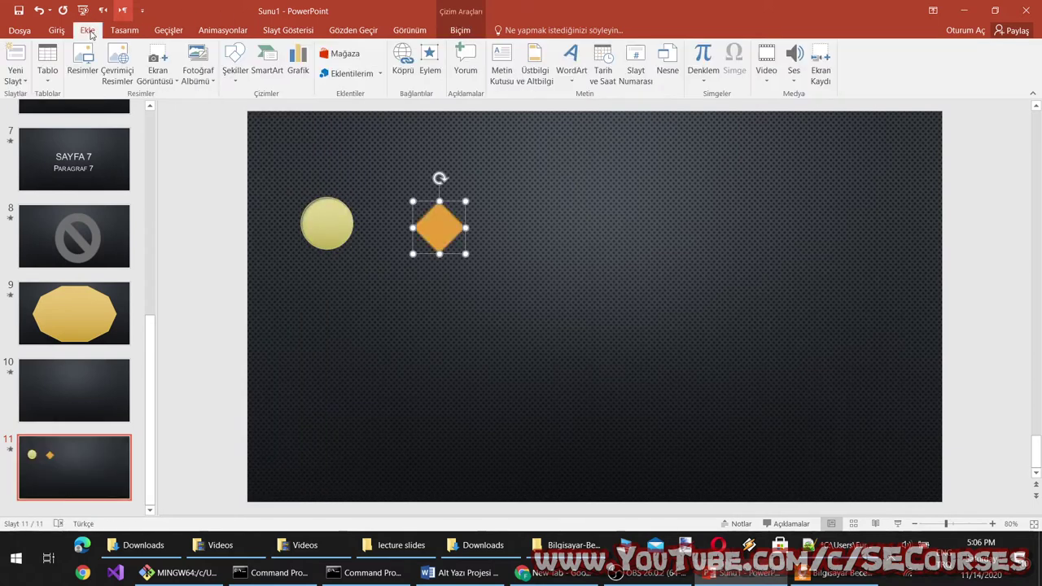
pyautogui.click(241, 74)
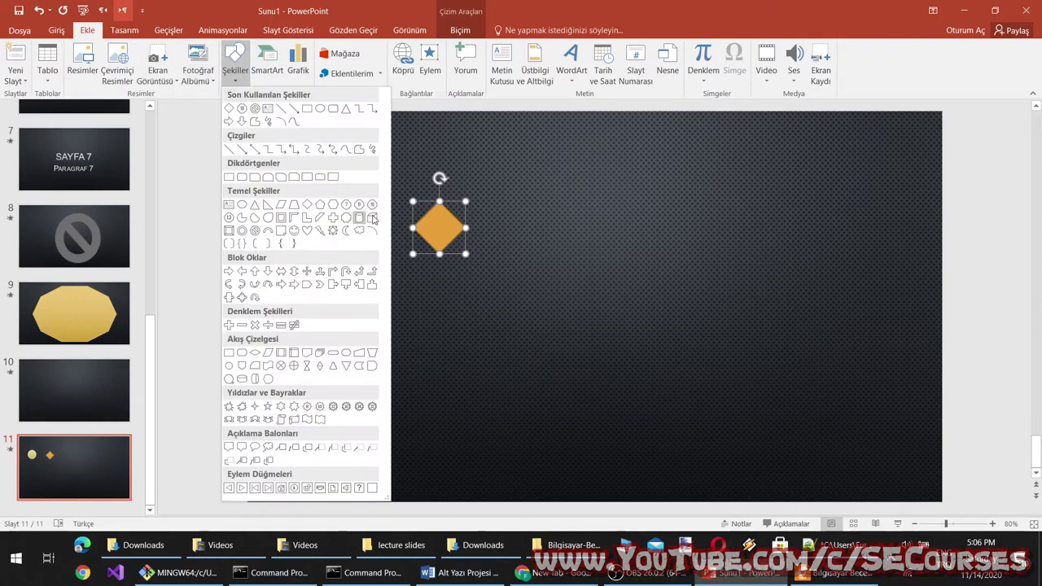
pyautogui.click(335, 207)
pyautogui.click(568, 210)
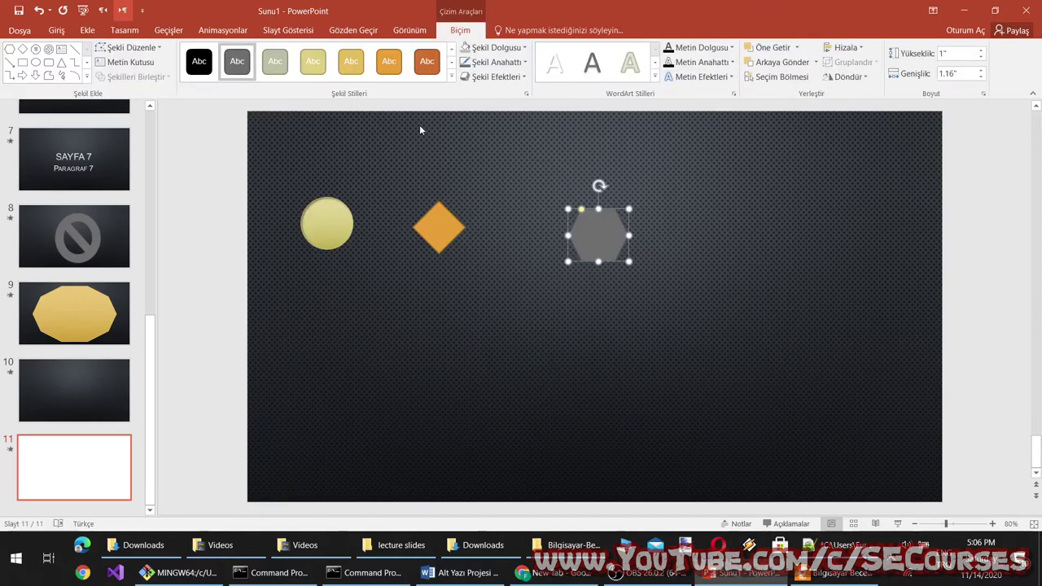
pyautogui.click(428, 68)
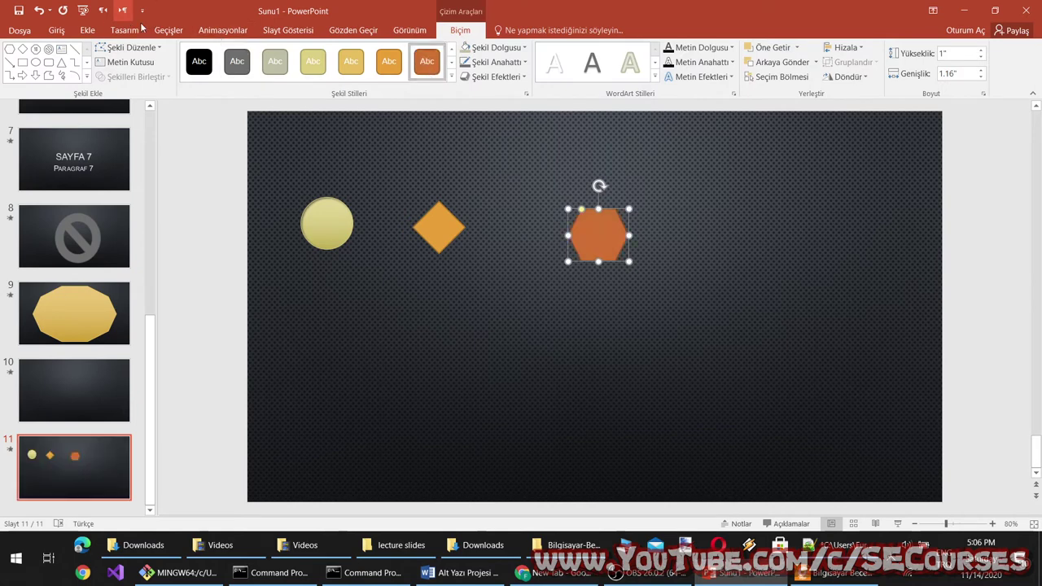
pyautogui.click(87, 31)
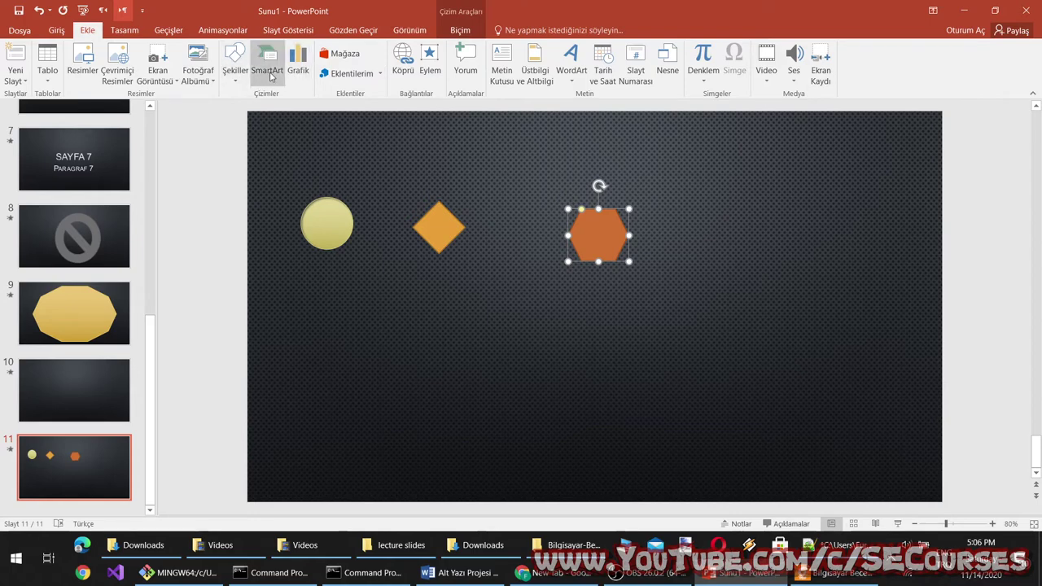
# Step: Insert the default column chart and fit it into the lower half, below the shapes
pyautogui.click(298, 73)
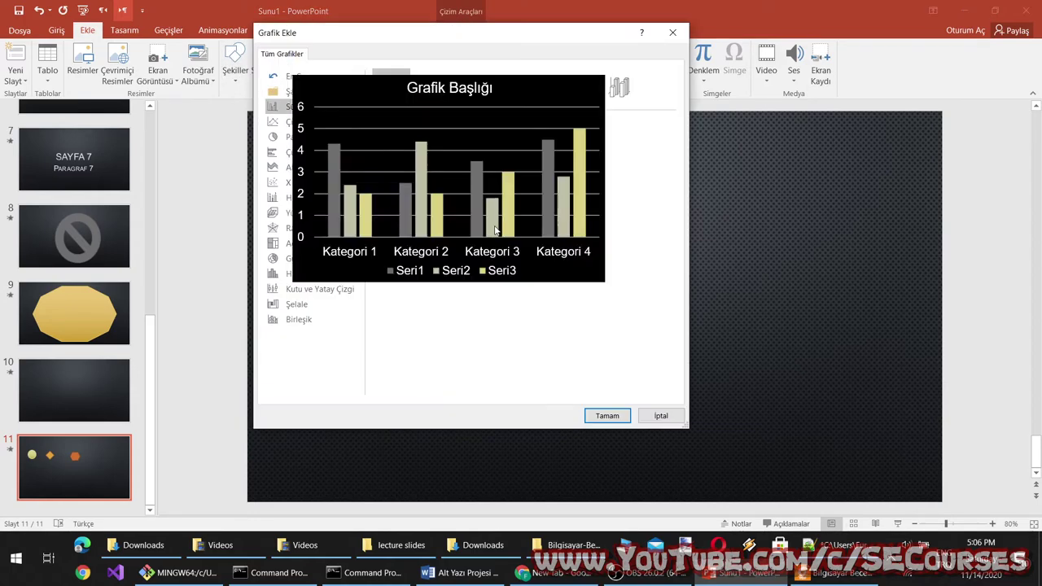
pyautogui.click(607, 416)
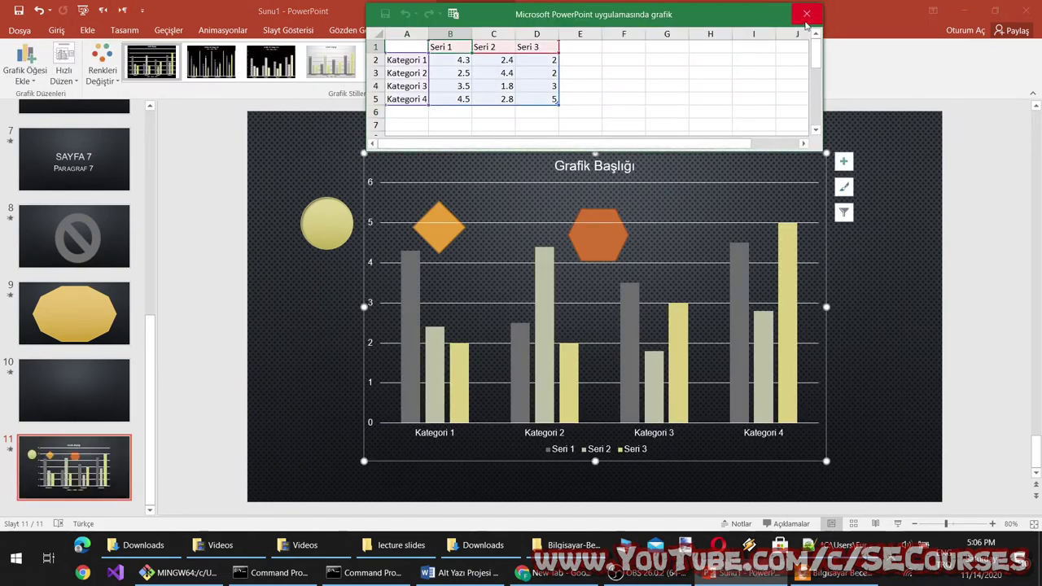
pyautogui.click(806, 14)
pyautogui.moveTo(579, 155); pyautogui.dragTo(579, 303)
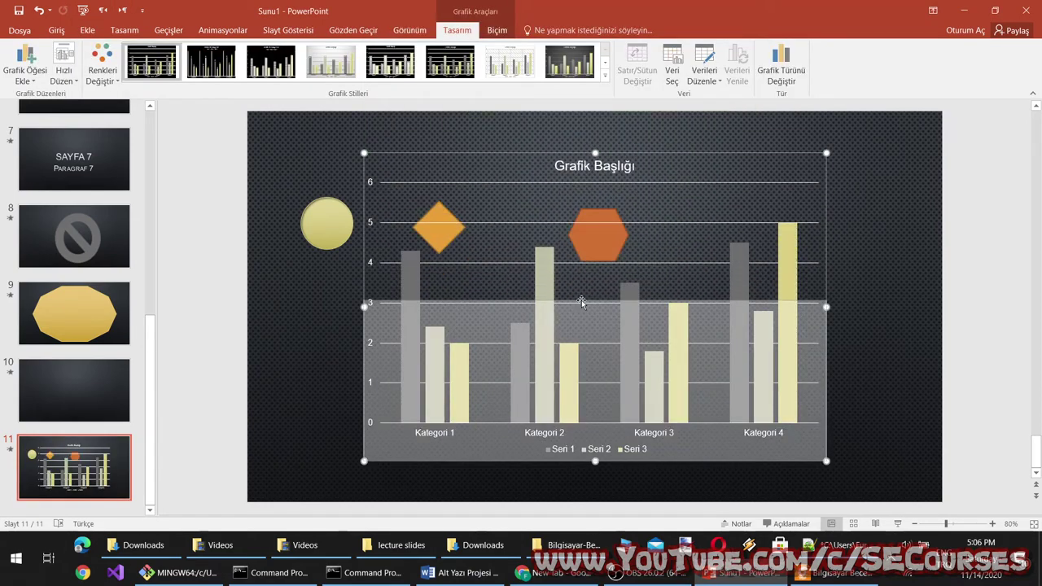
pyautogui.moveTo(508, 302); pyautogui.dragTo(436, 301)
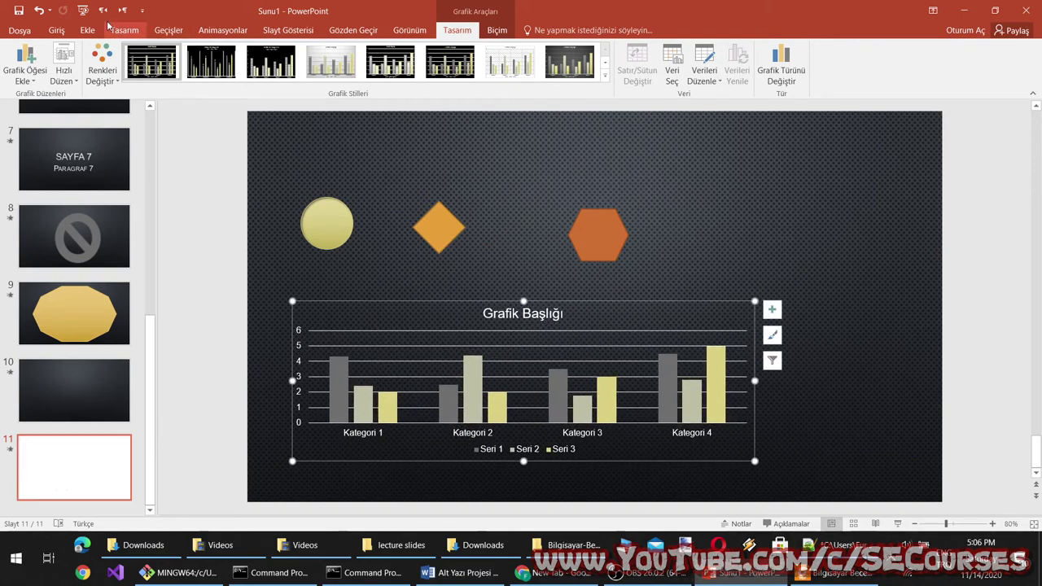
# Step: Add a Dikey Kutu Listesi SmartArt, narrowed to a column right of the chart
pyautogui.click(81, 33)
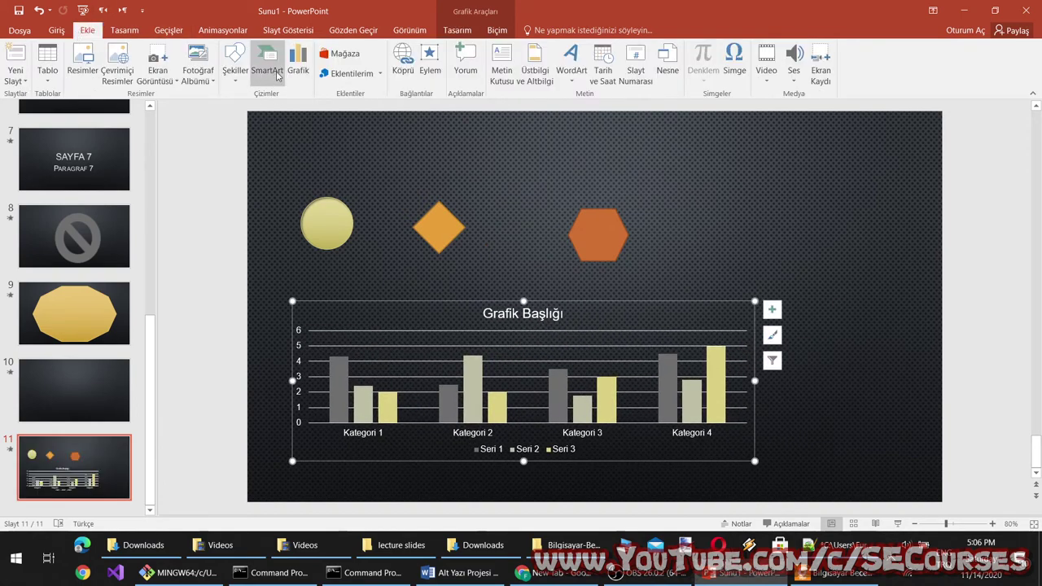
pyautogui.click(278, 75)
pyautogui.click(483, 236)
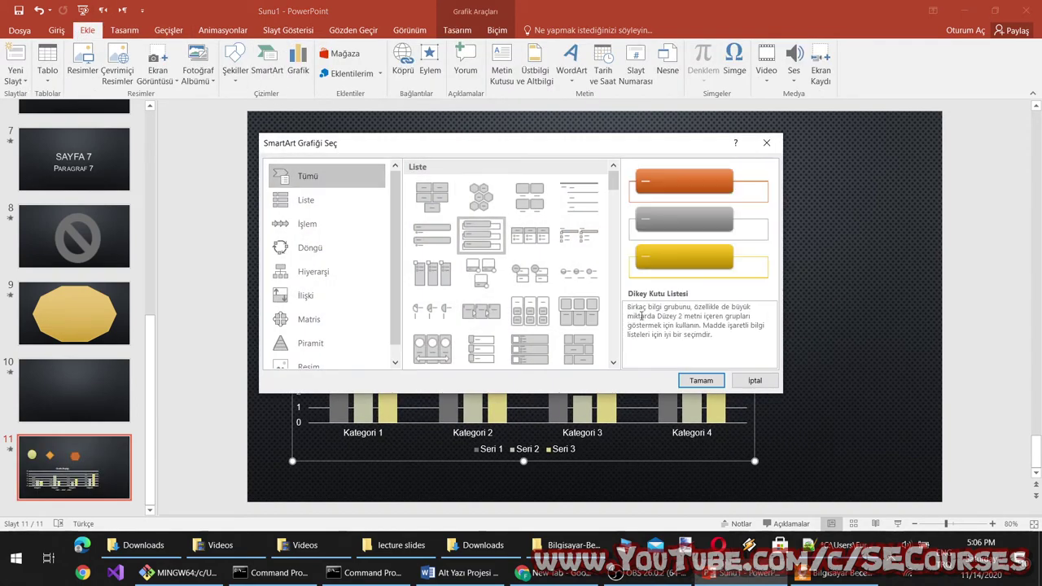
pyautogui.click(700, 380)
pyautogui.moveTo(364, 152); pyautogui.dragTo(682, 155)
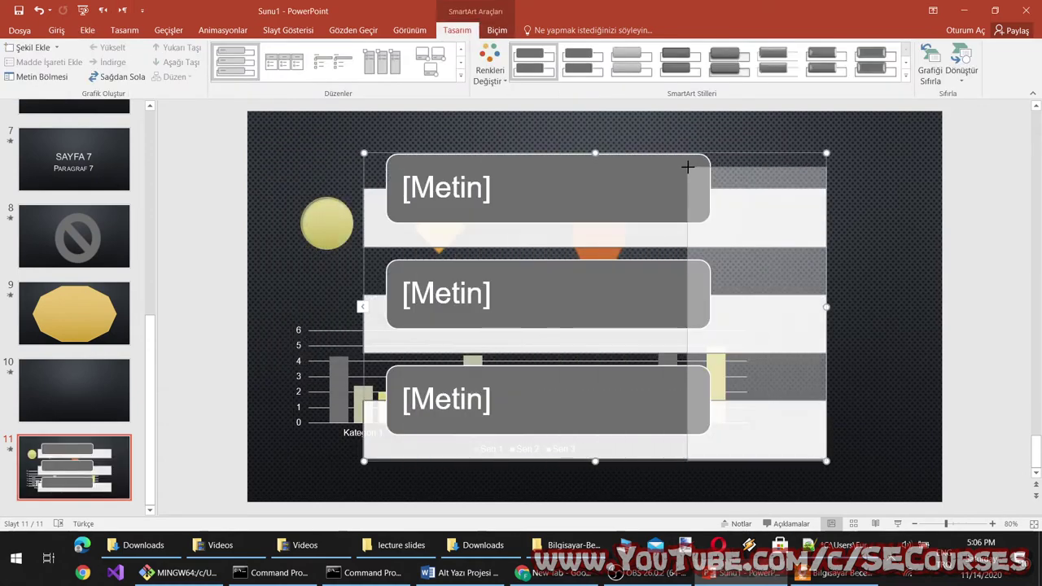
pyautogui.moveTo(794, 168); pyautogui.dragTo(898, 143)
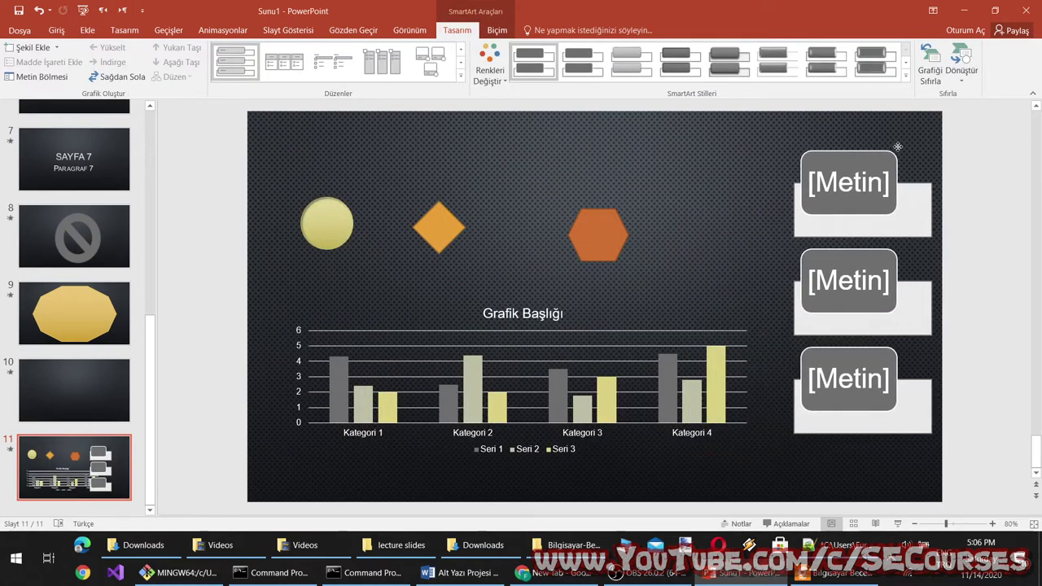
# Step: Get to the Online Pictures search, backing out of the picture-from-file and OneDrive windows
pyautogui.click(87, 31)
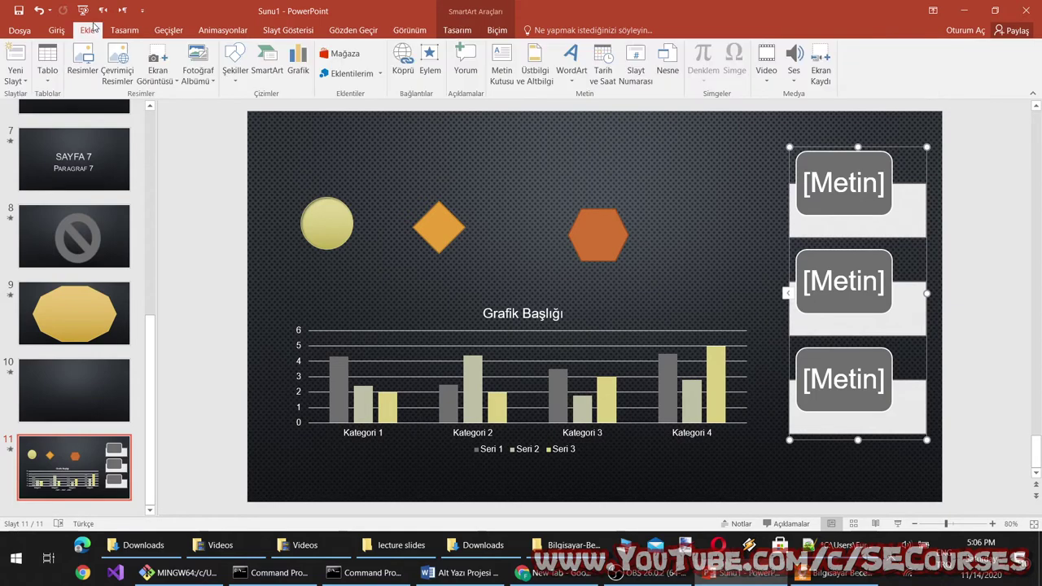
pyautogui.click(212, 79)
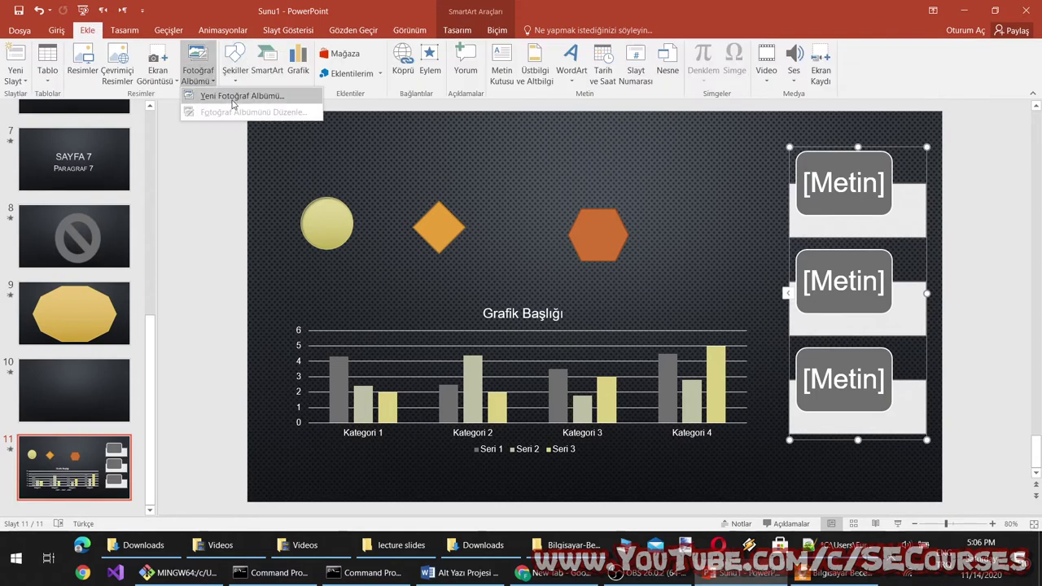
pyautogui.click(86, 69)
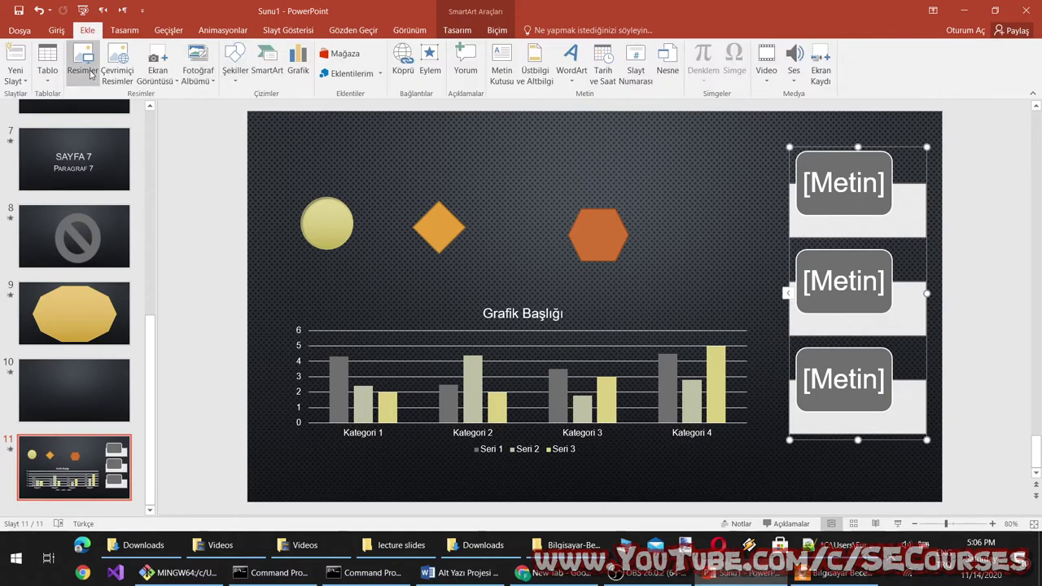
pyautogui.click(481, 304)
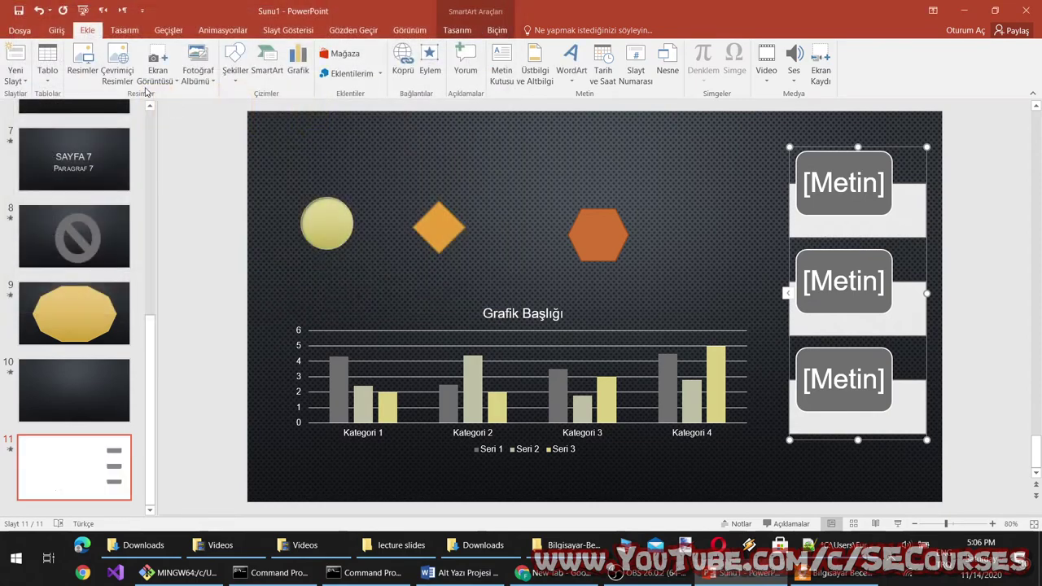
pyautogui.click(122, 73)
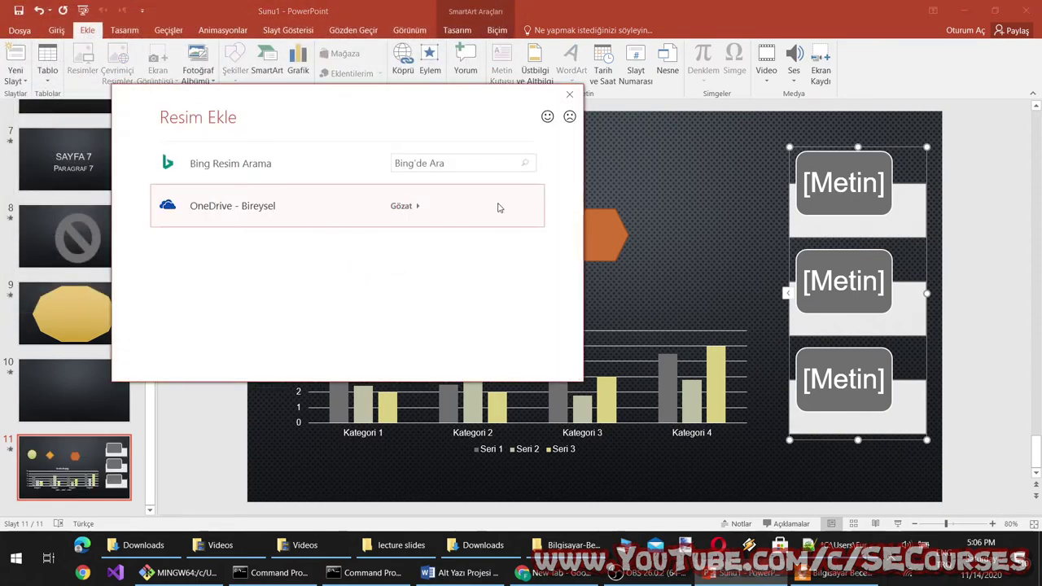
pyautogui.click(367, 205)
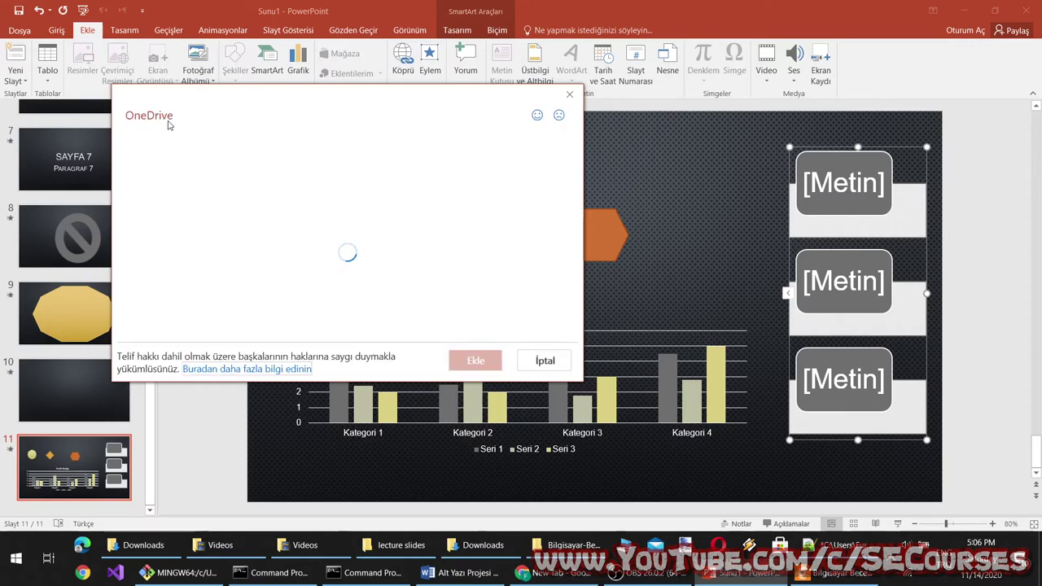
pyautogui.click(570, 95)
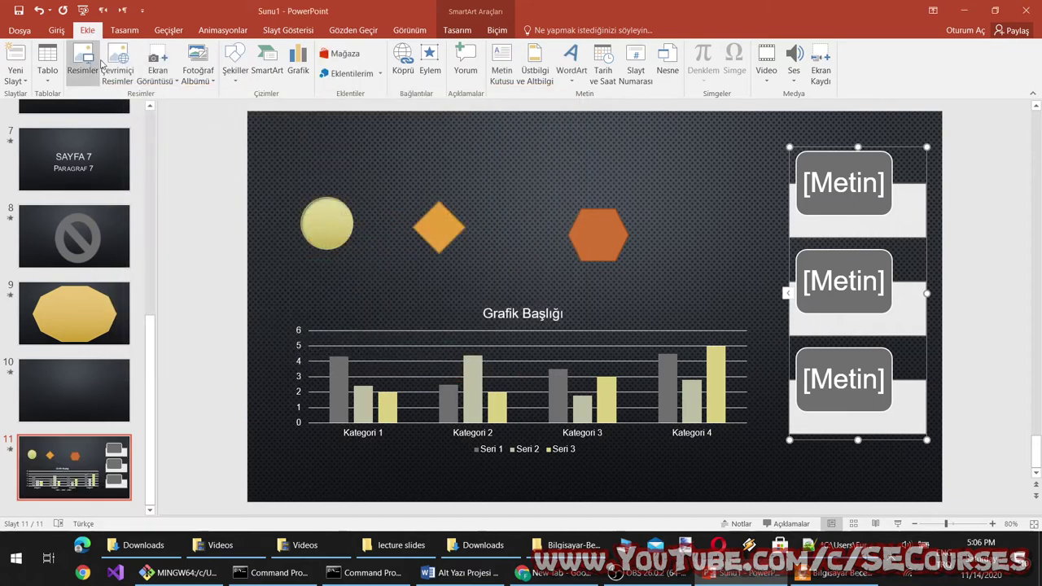
pyautogui.click(118, 70)
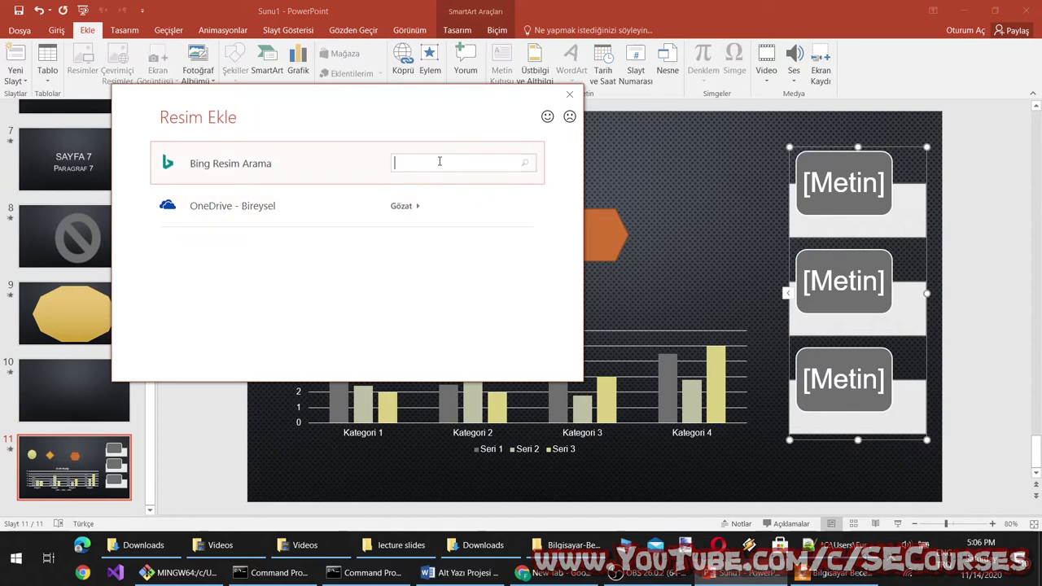
pyautogui.write('cat')
# Step: Search Bing for 'cat' and insert the grey cat photo
pyautogui.press('Return')
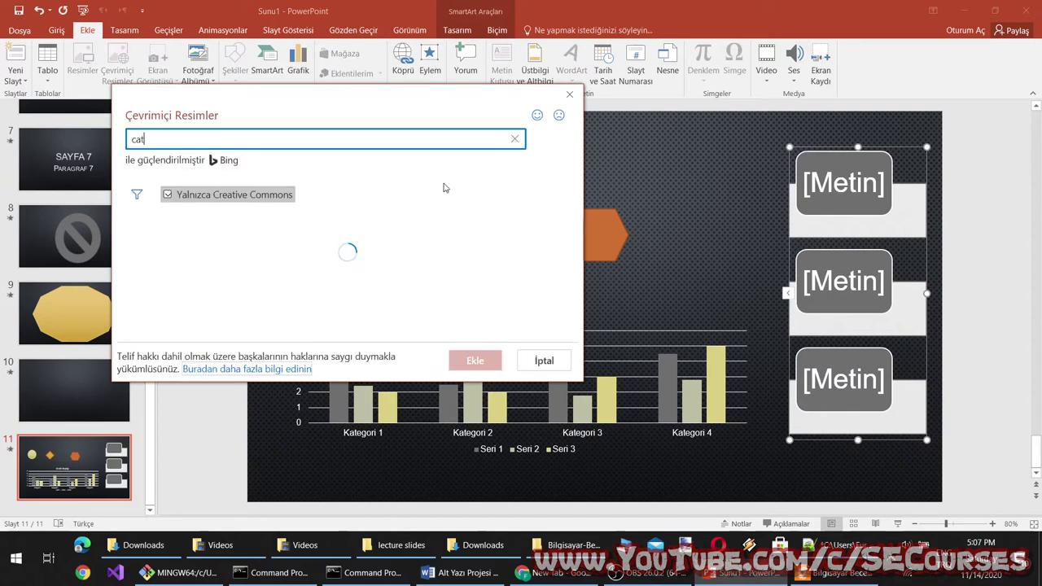
pyautogui.scroll(-1, 505, 302)
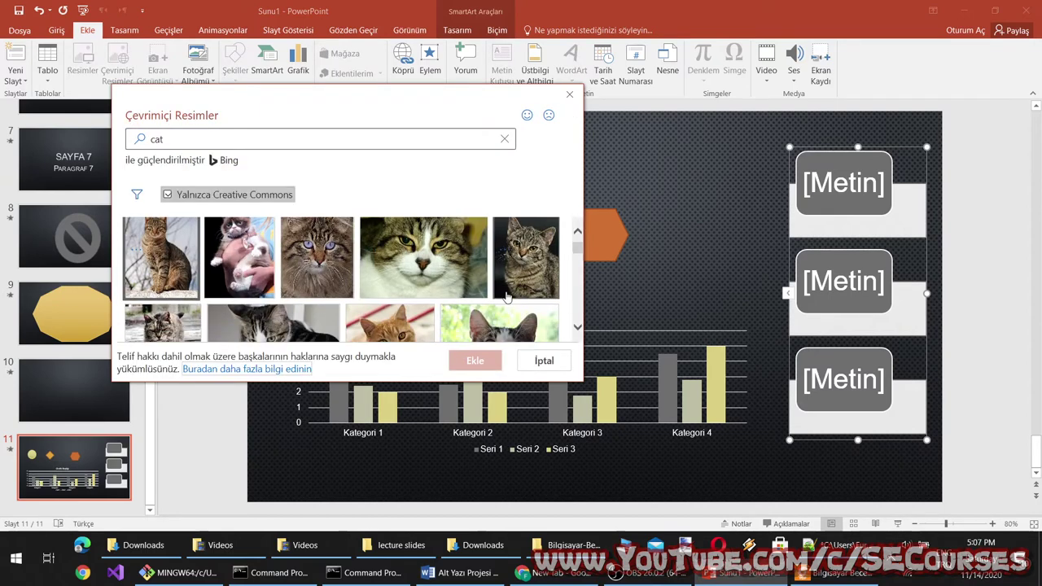
pyautogui.scroll(-2, 506, 303)
pyautogui.scroll(-2, 506, 303)
pyautogui.scroll(-2, 507, 303)
pyautogui.scroll(-1, 505, 305)
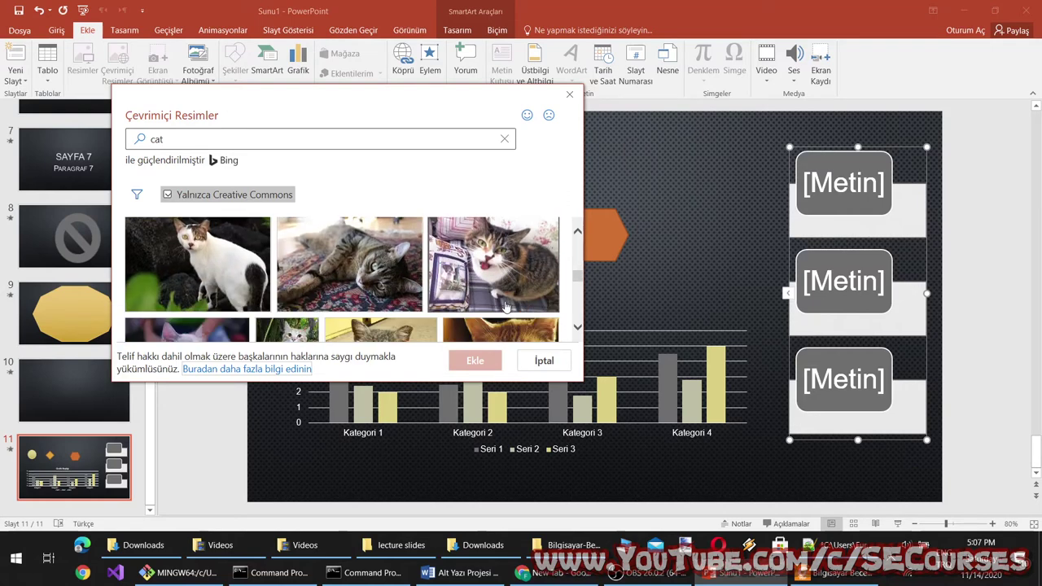
pyautogui.scroll(-1, 505, 307)
pyautogui.scroll(-2, 505, 306)
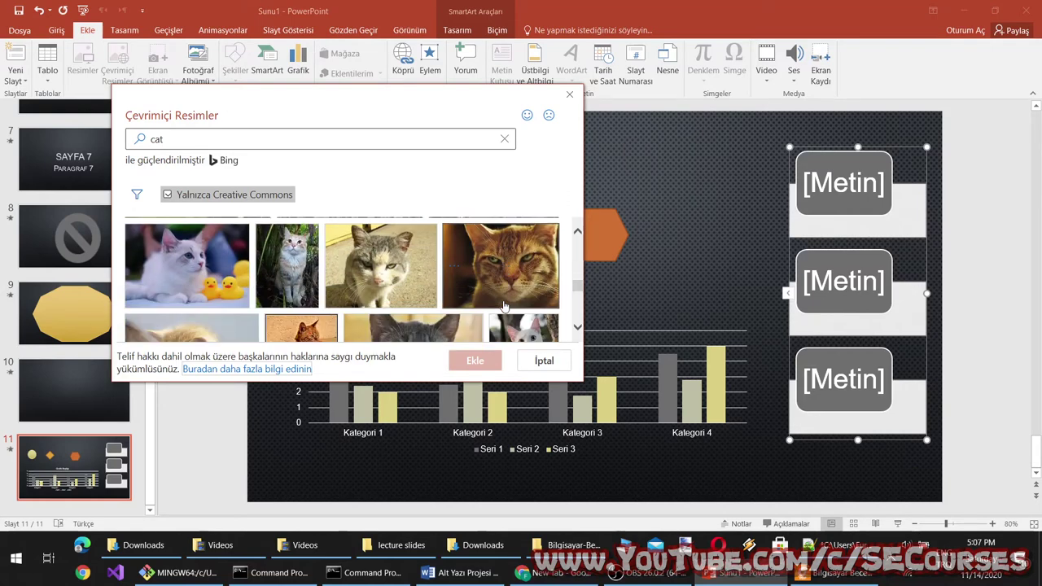
pyautogui.click(277, 241)
pyautogui.click(475, 361)
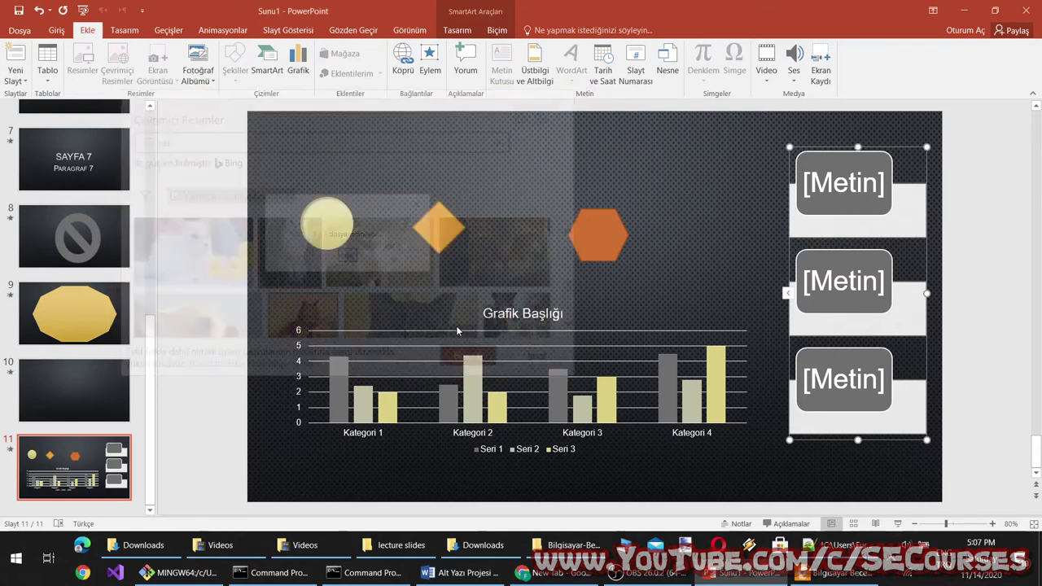
# Step: Shrink the cat photo and place it between the hexagon and the SmartArt
pyautogui.moveTo(654, 229); pyautogui.dragTo(633, 252)
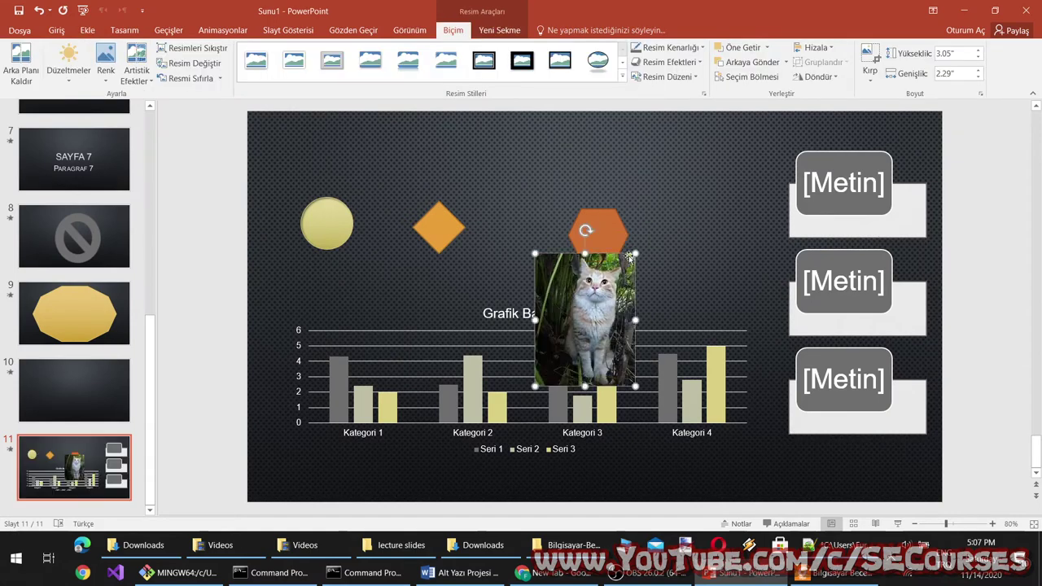
pyautogui.moveTo(603, 316); pyautogui.dragTo(726, 224)
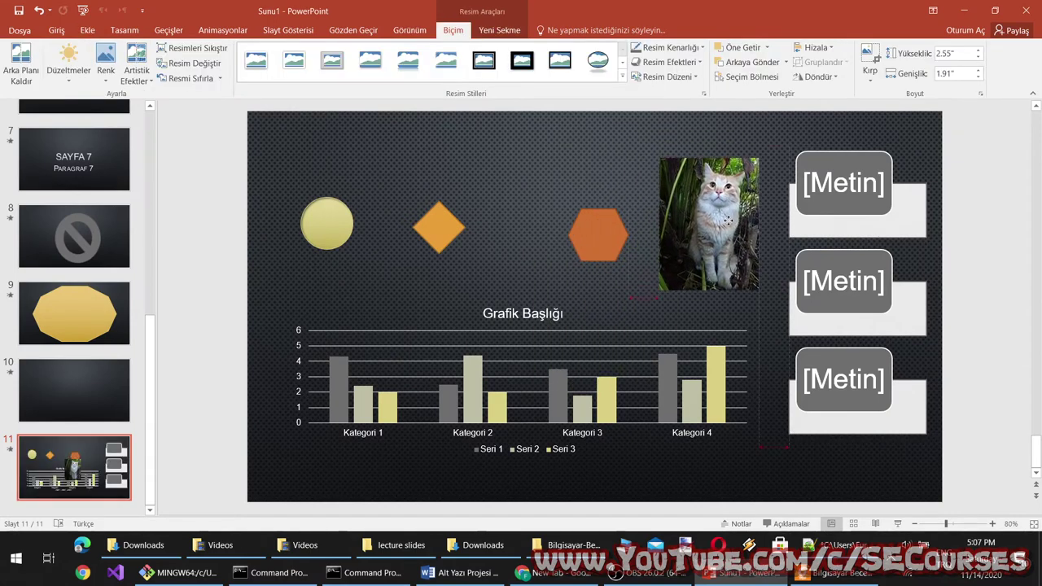
pyautogui.click(608, 221)
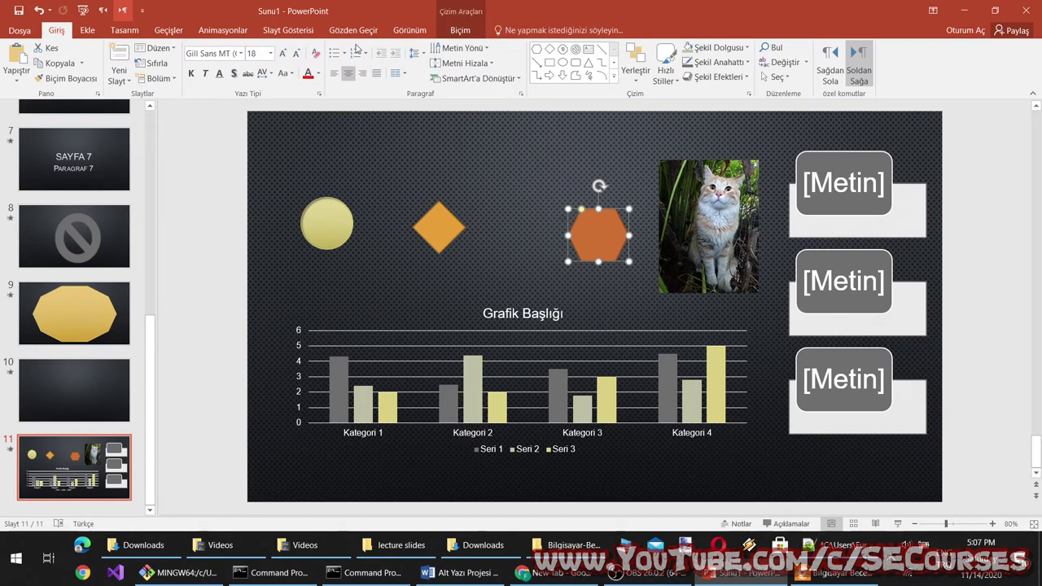
# Step: Give the hexagon a Yakınlaştırma entrance and a Nesne Rengi emphasis animation
pyautogui.click(287, 30)
pyautogui.click(224, 32)
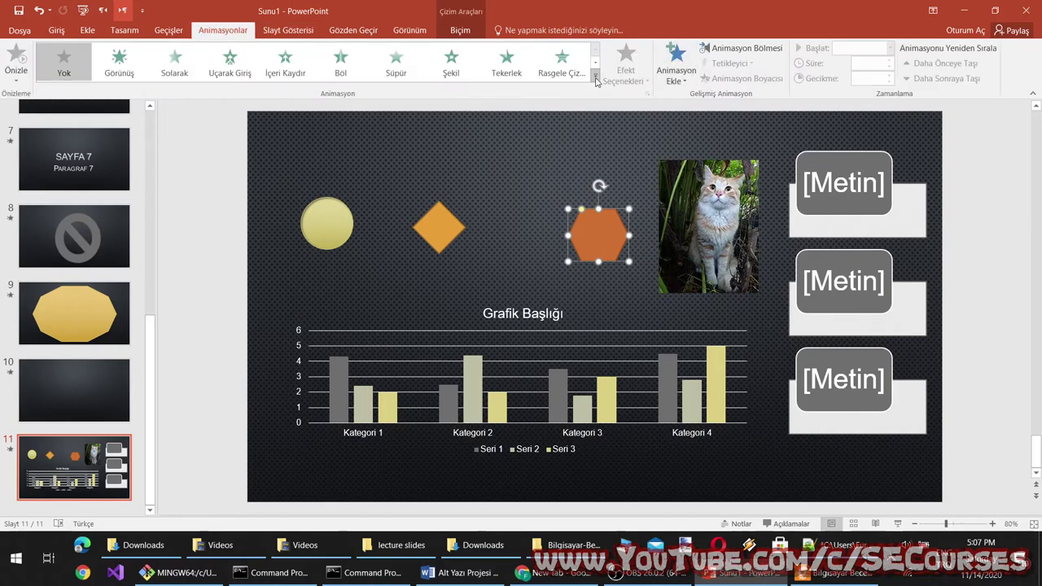
pyautogui.click(663, 79)
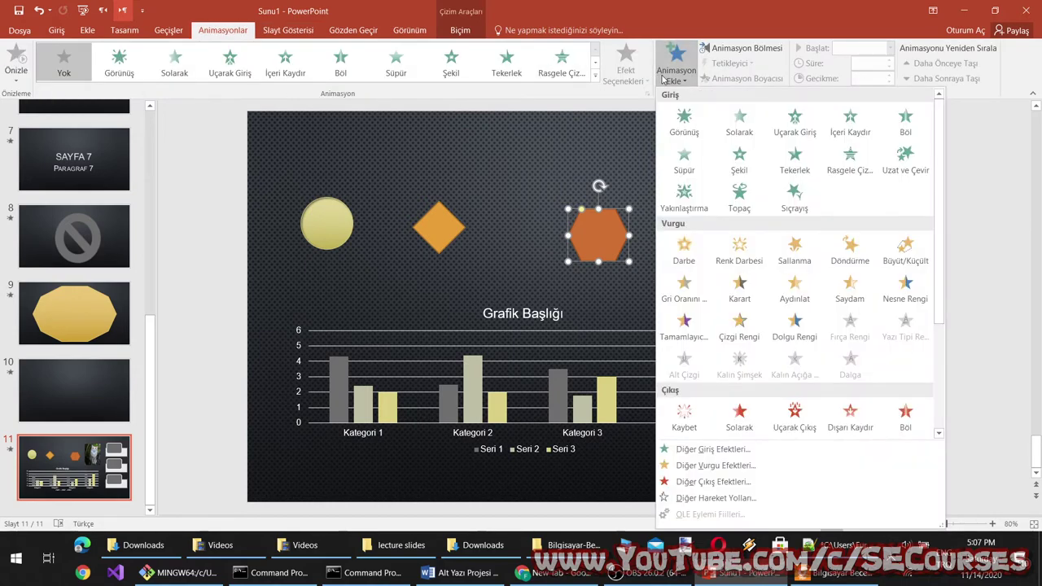
pyautogui.click(688, 199)
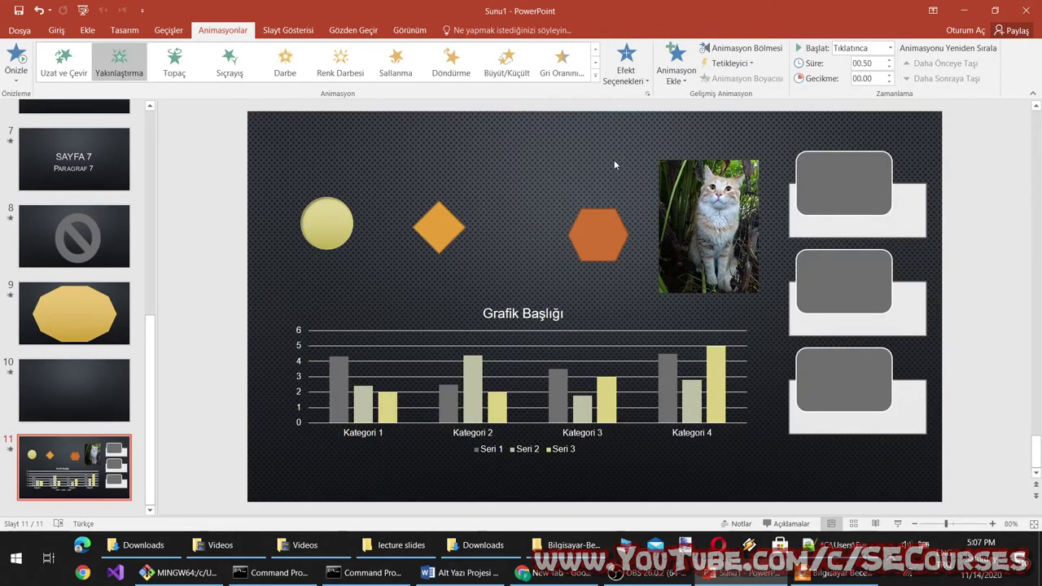
pyautogui.click(679, 82)
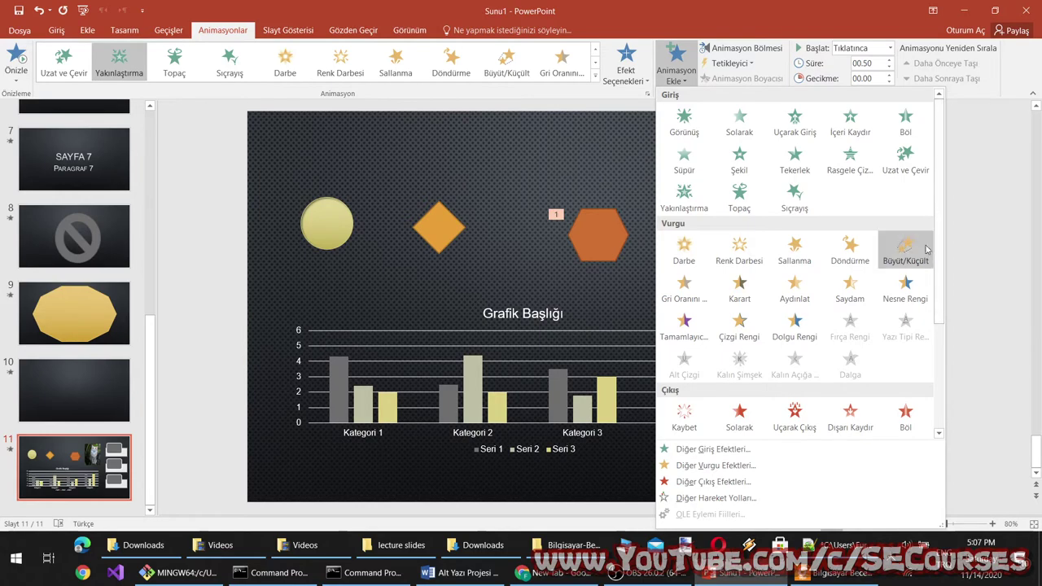
pyautogui.click(912, 298)
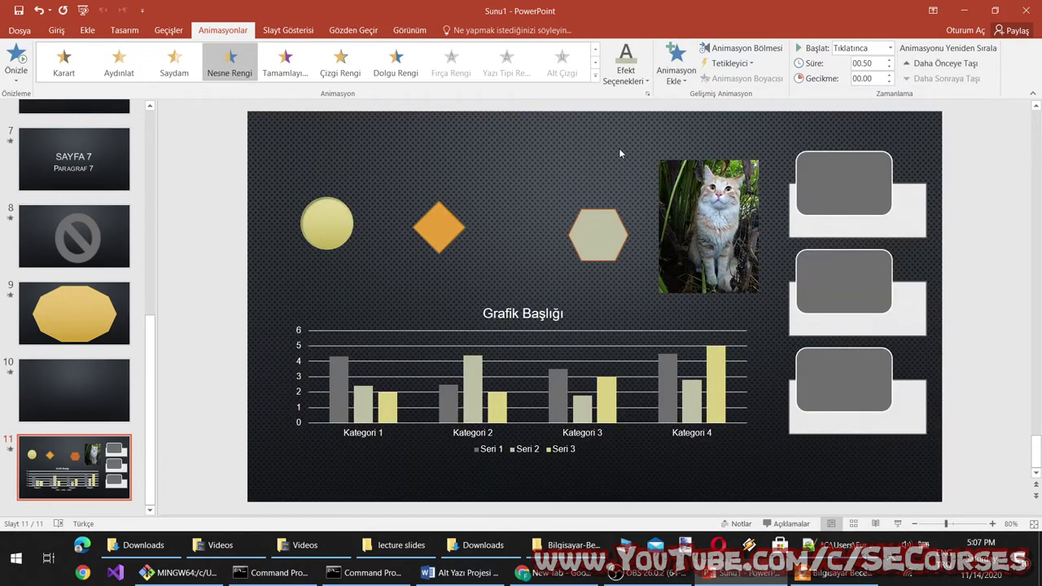
# Step: Add Tamamlayıcı, Çizgi Rengi and Sıçrayış animations to the hexagon
pyautogui.click(626, 65)
pyautogui.click(676, 66)
pyautogui.click(685, 326)
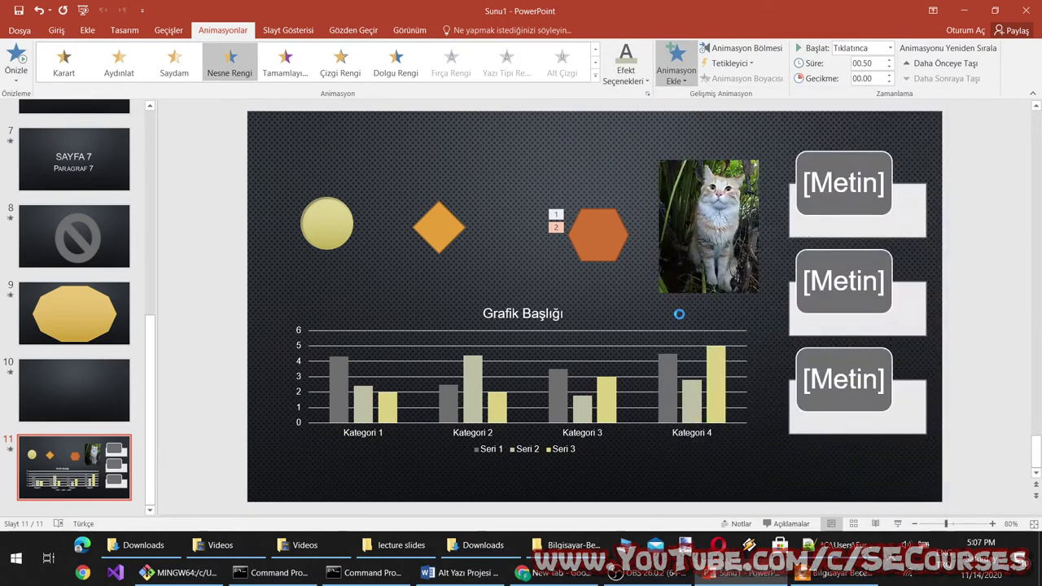
pyautogui.click(676, 65)
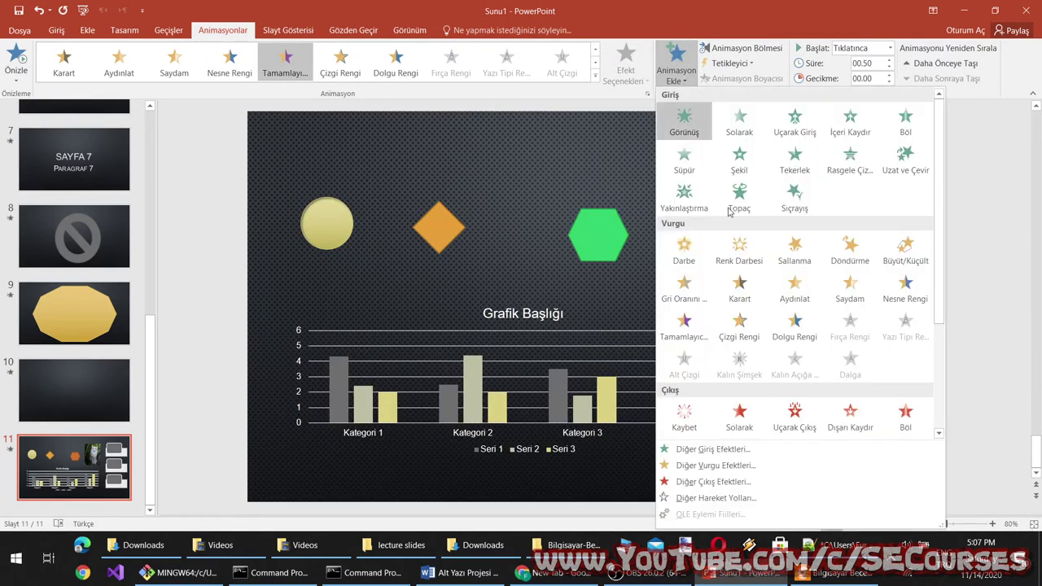
pyautogui.click(740, 326)
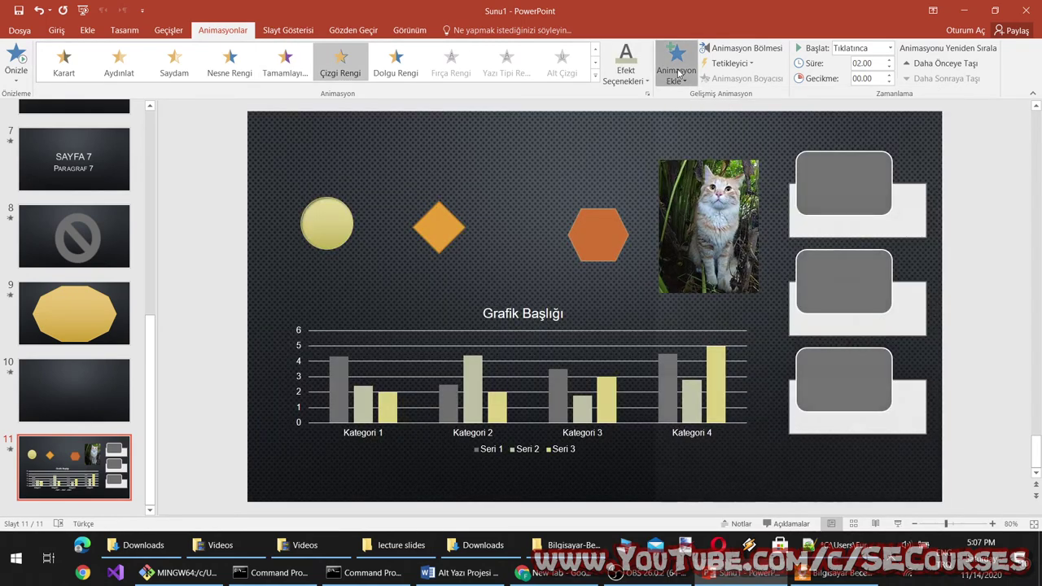
pyautogui.click(678, 74)
pyautogui.click(796, 198)
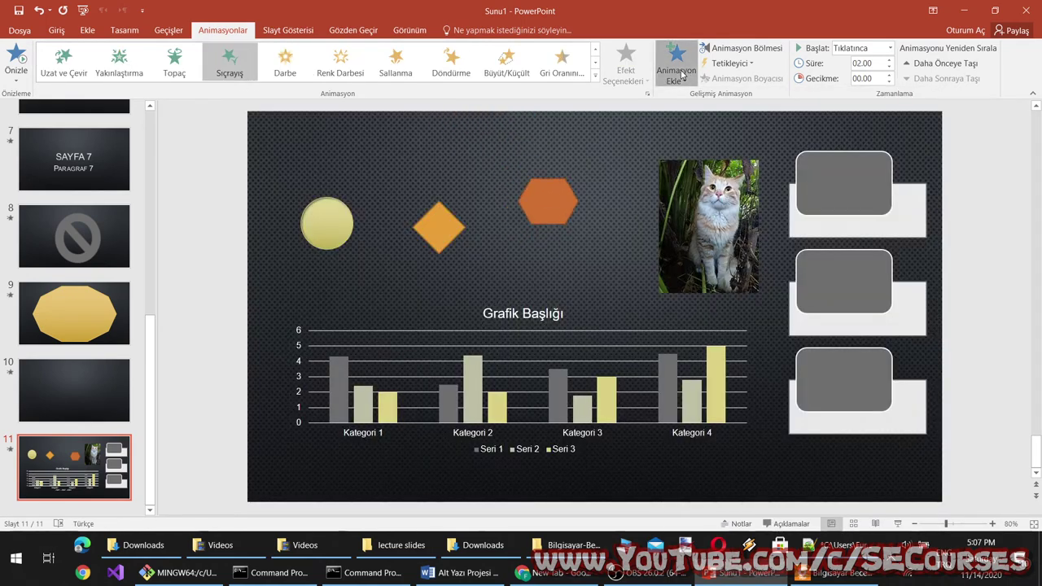
# Step: Add Yakınlaştırma, Rasgele Çizgiler, Uzat ve Çevir and Karart animations to the hexagon
pyautogui.click(678, 73)
pyautogui.click(679, 200)
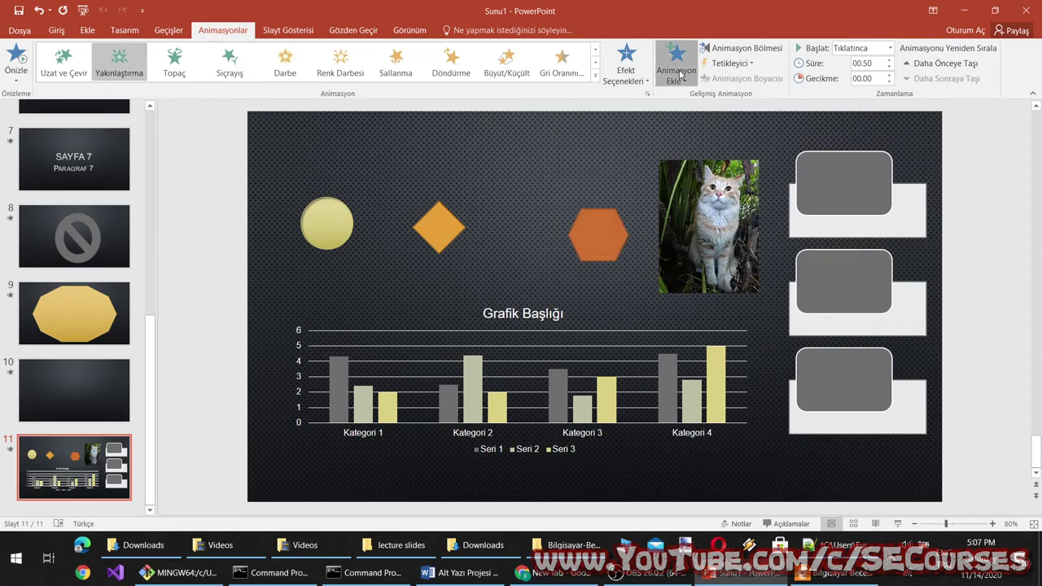
pyautogui.click(681, 75)
pyautogui.click(853, 160)
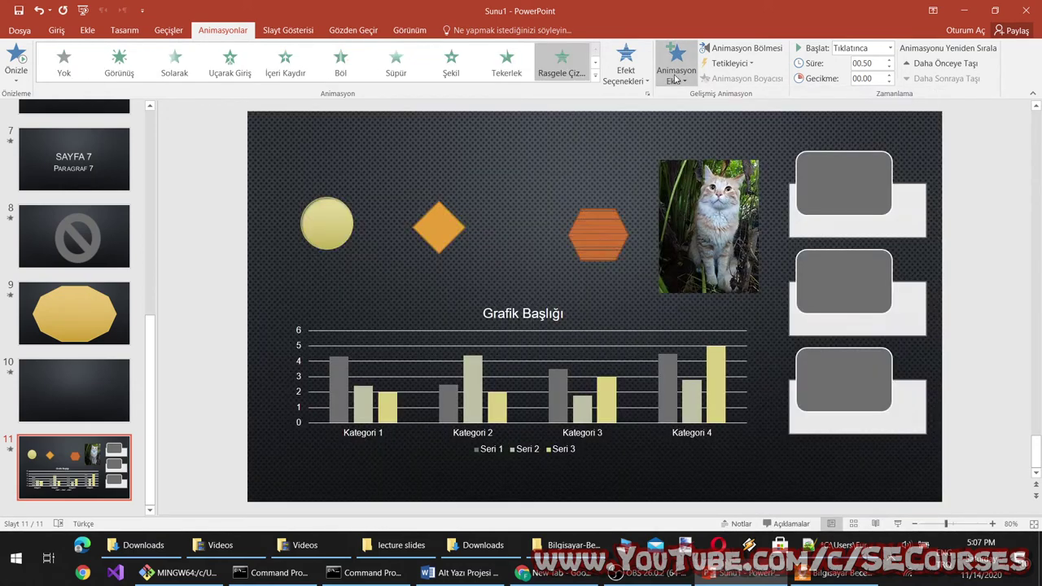
pyautogui.click(679, 72)
pyautogui.click(958, 154)
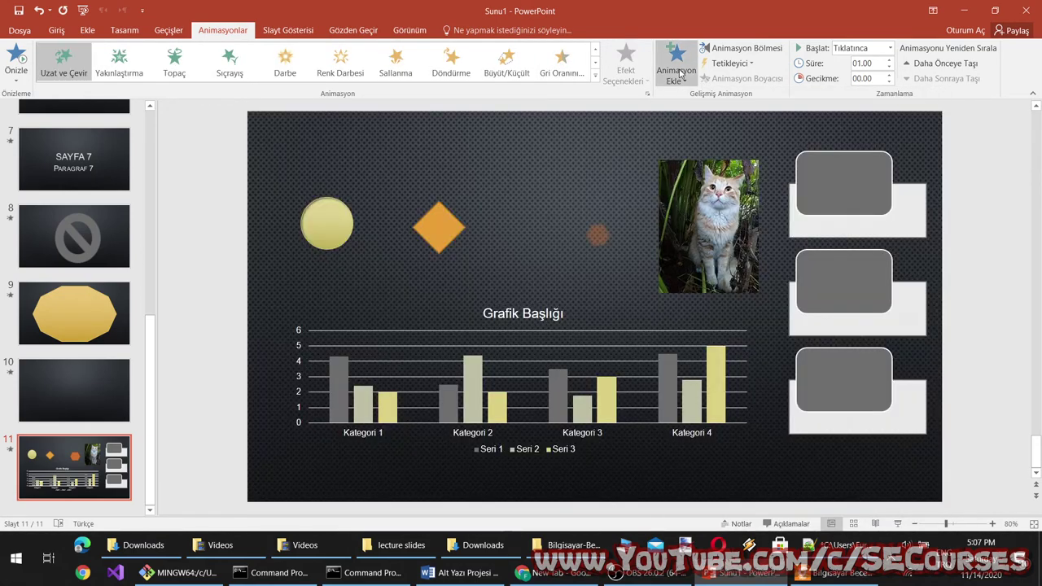
pyautogui.click(678, 72)
pyautogui.click(740, 283)
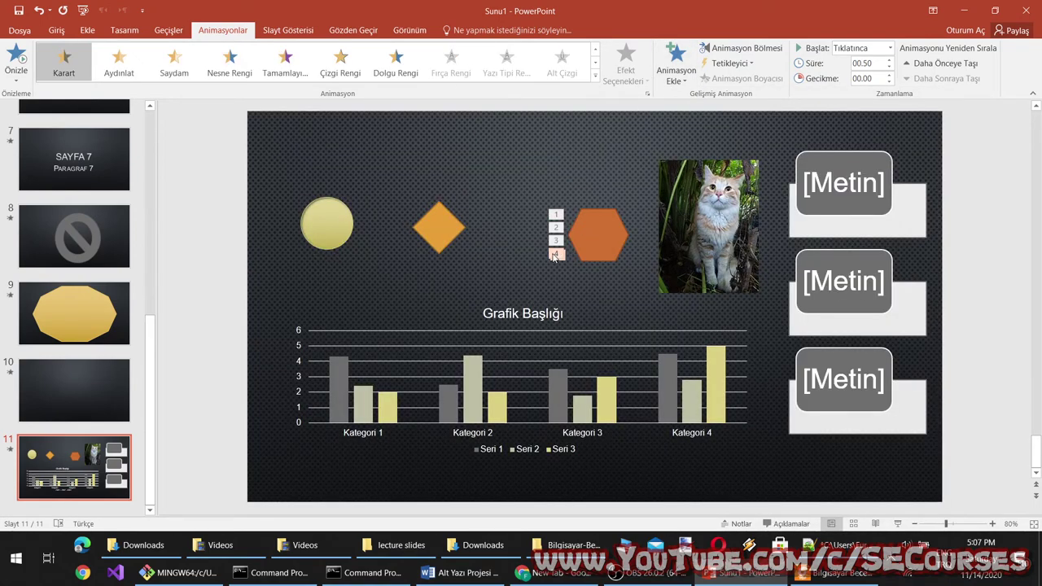
# Step: Set the Nesne Rengi animation to red and the first zoom to Slayt Merkezi
pyautogui.click(557, 241)
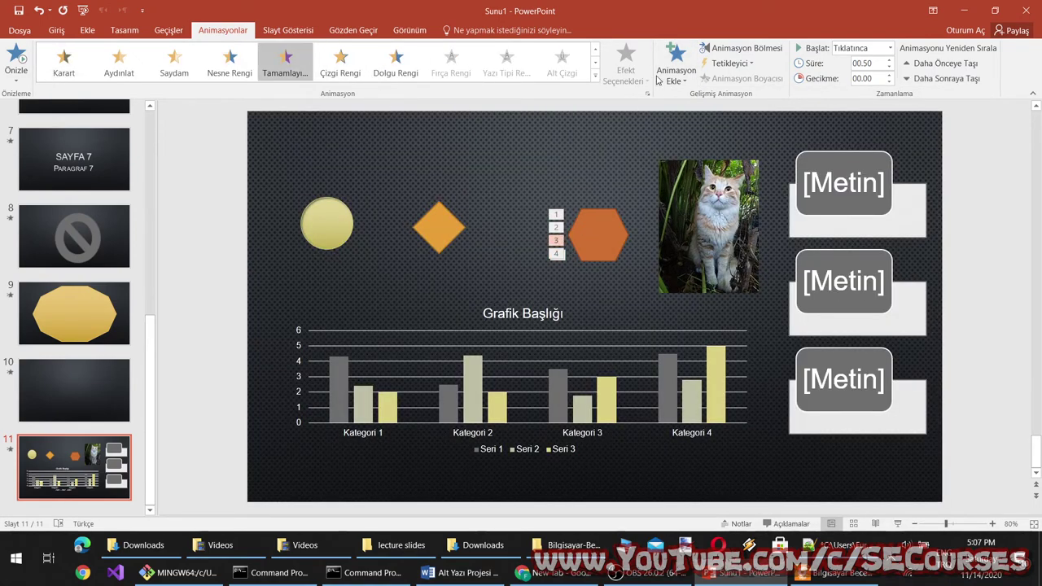
pyautogui.click(559, 228)
pyautogui.click(616, 81)
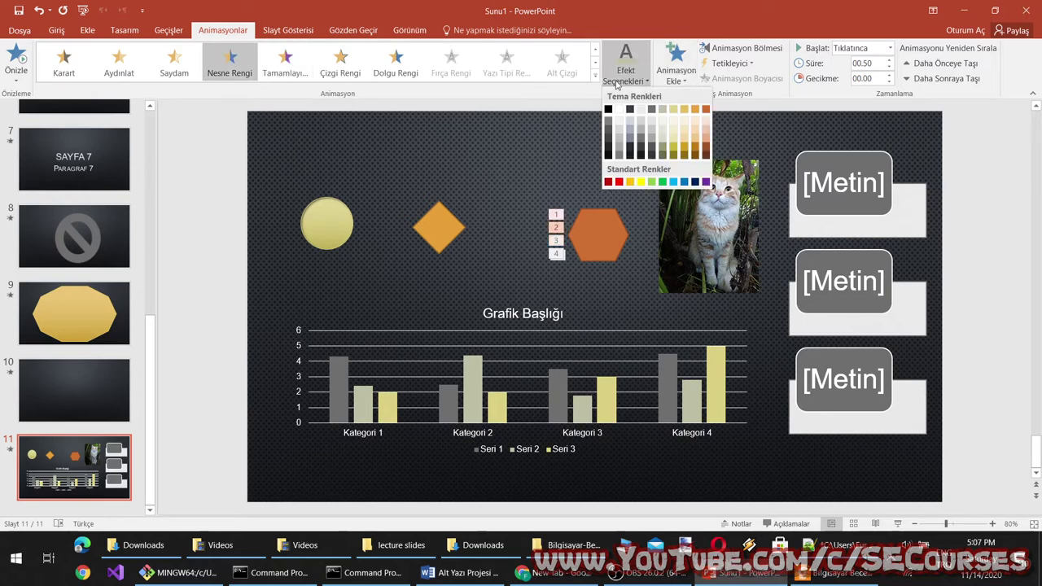
pyautogui.click(618, 181)
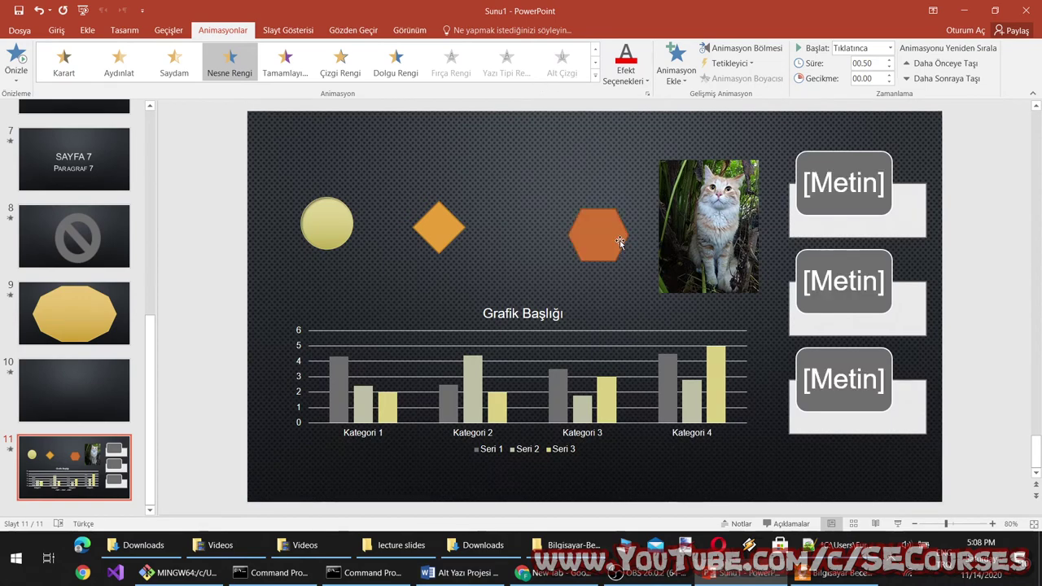
pyautogui.click(557, 215)
pyautogui.click(626, 70)
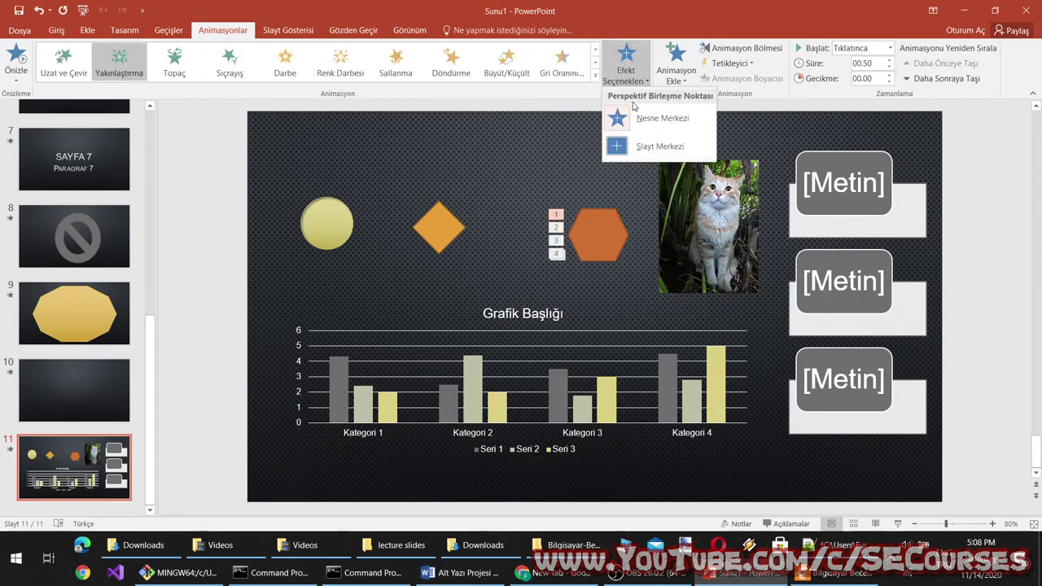
pyautogui.click(644, 147)
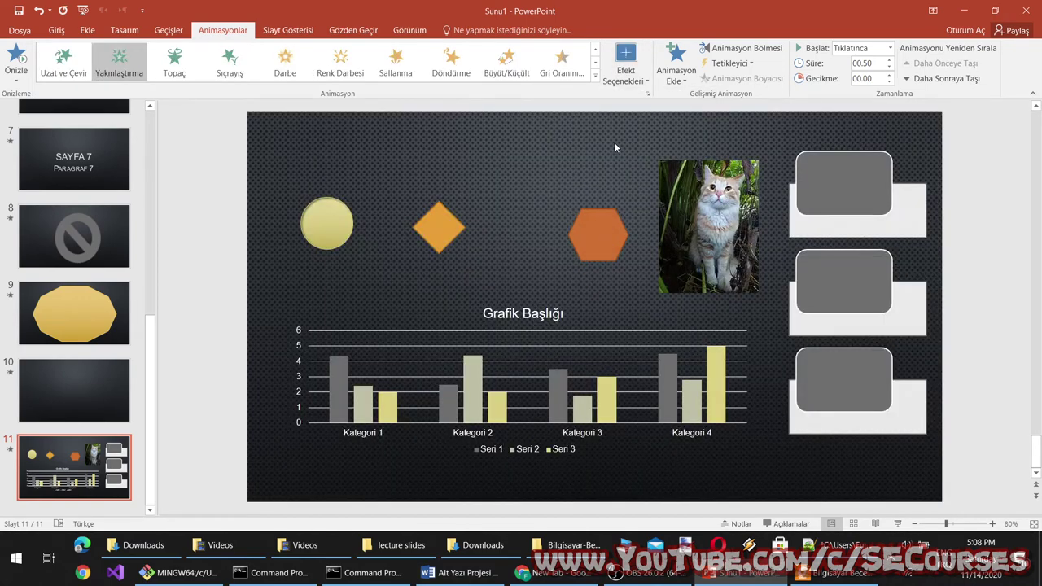
# Step: Switch the hexagon's Rasgele Çizgiler animation to Dikey, then reselect the hexagon
pyautogui.doubleClick(557, 255)
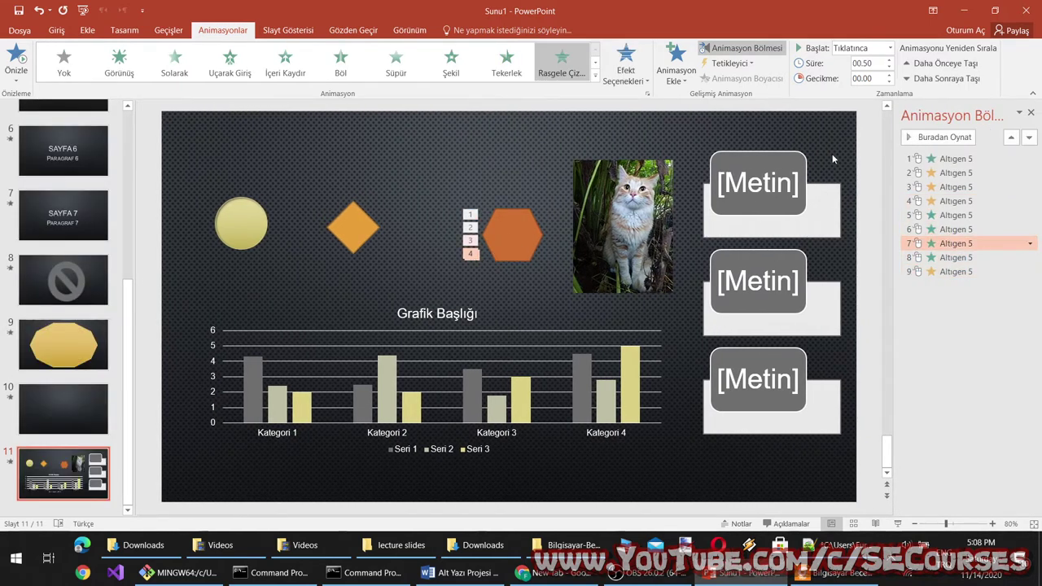
pyautogui.click(624, 70)
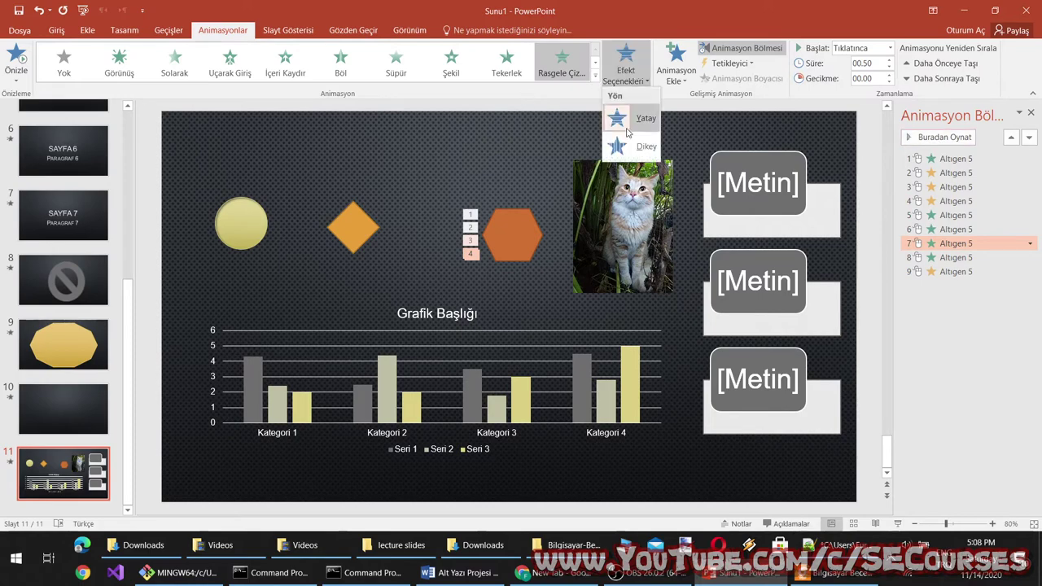
pyautogui.click(627, 147)
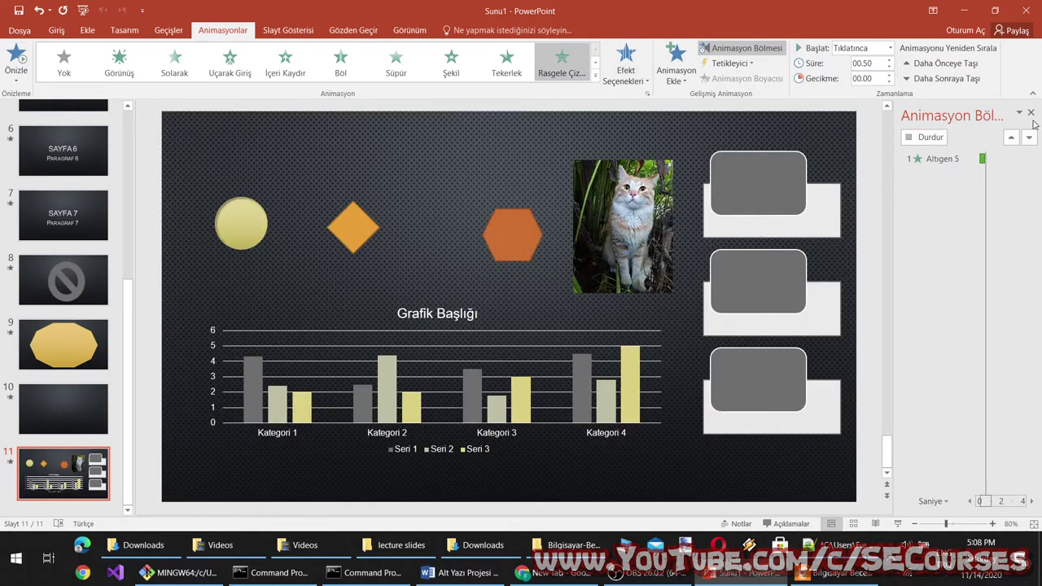
pyautogui.click(1031, 113)
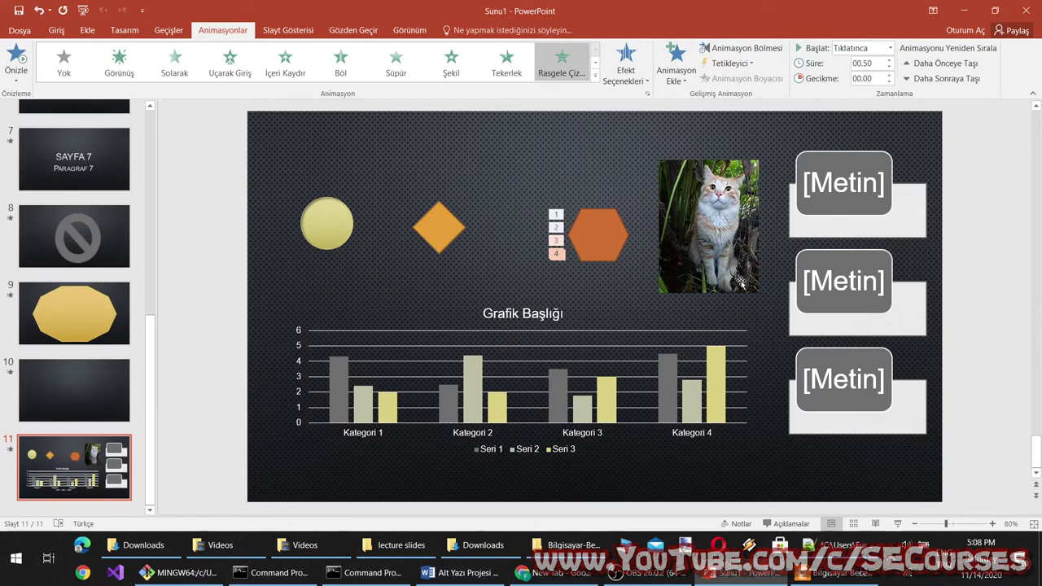
pyautogui.click(598, 231)
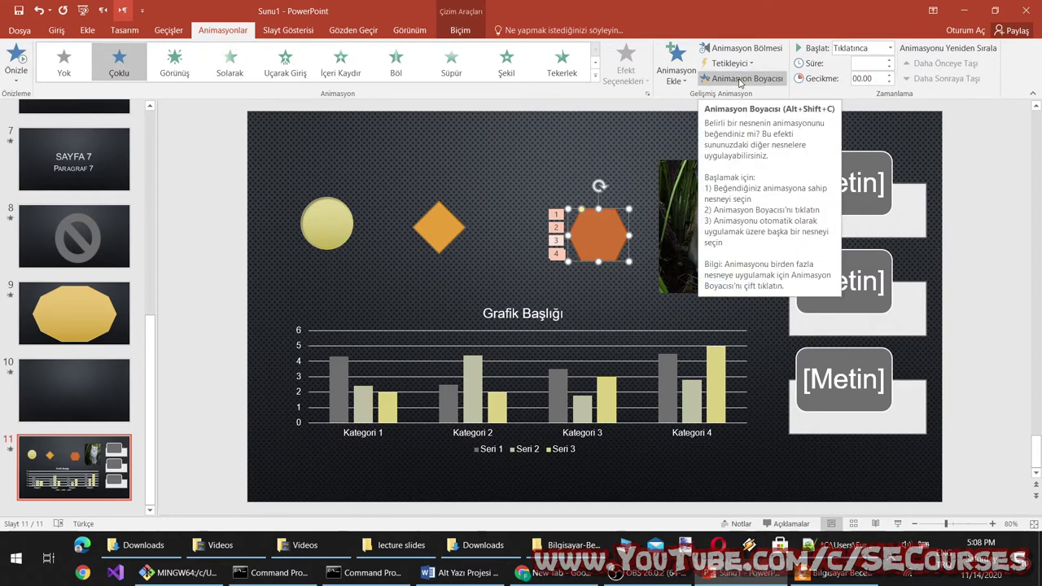
# Step: Paint the hexagon's animations onto the cat photo, circle, diamond, chart and SmartArt, then start the slide show
pyautogui.click(739, 82)
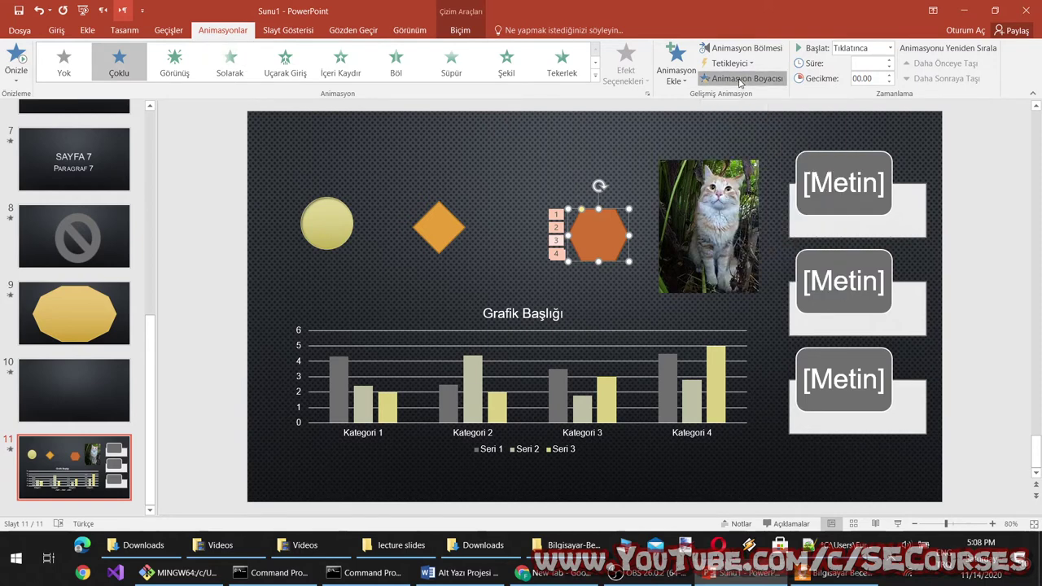
pyautogui.click(717, 175)
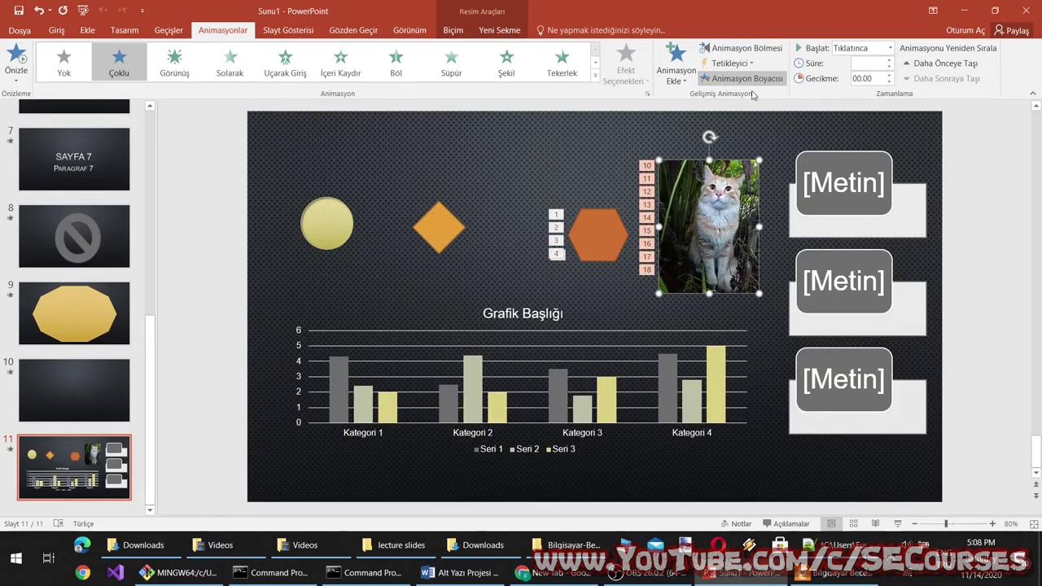
pyautogui.click(317, 232)
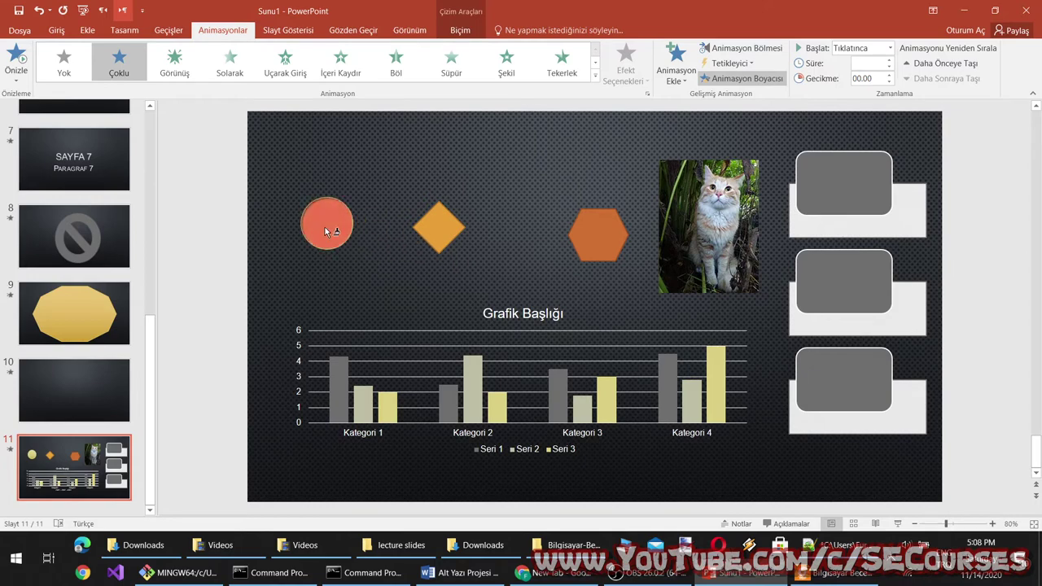
pyautogui.click(440, 228)
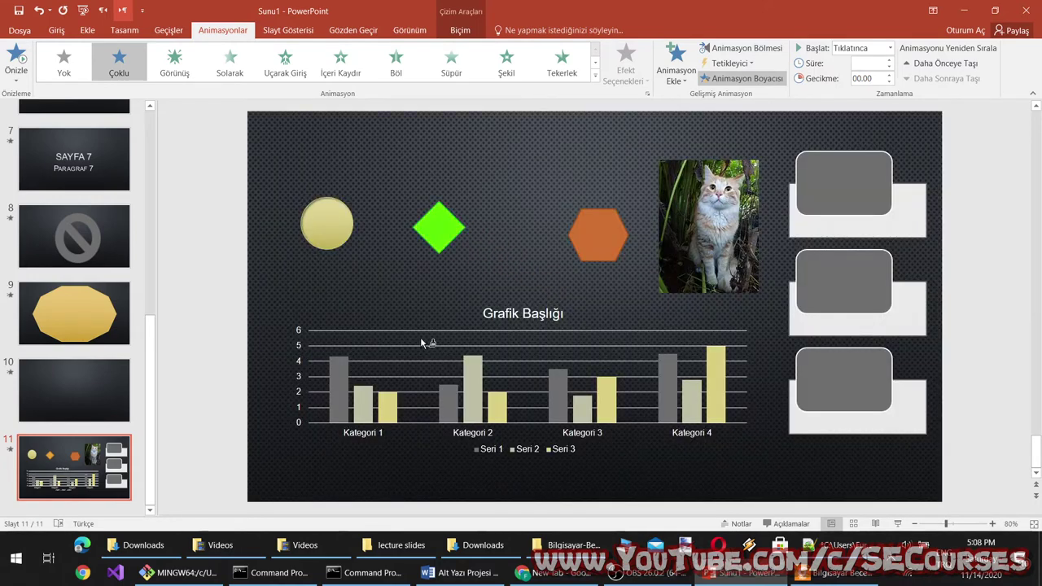
pyautogui.click(424, 343)
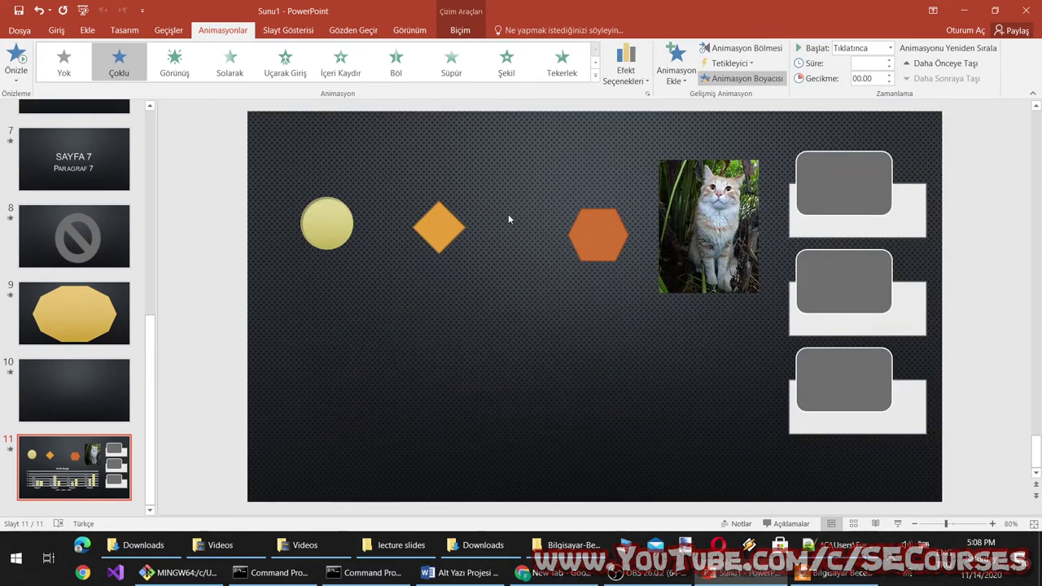
pyautogui.click(854, 226)
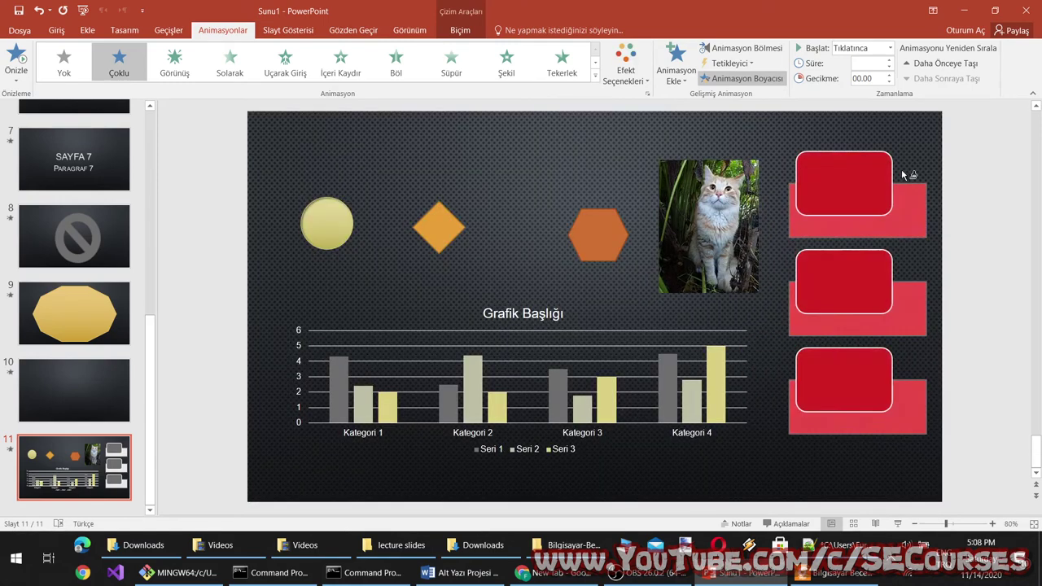
pyautogui.click(898, 523)
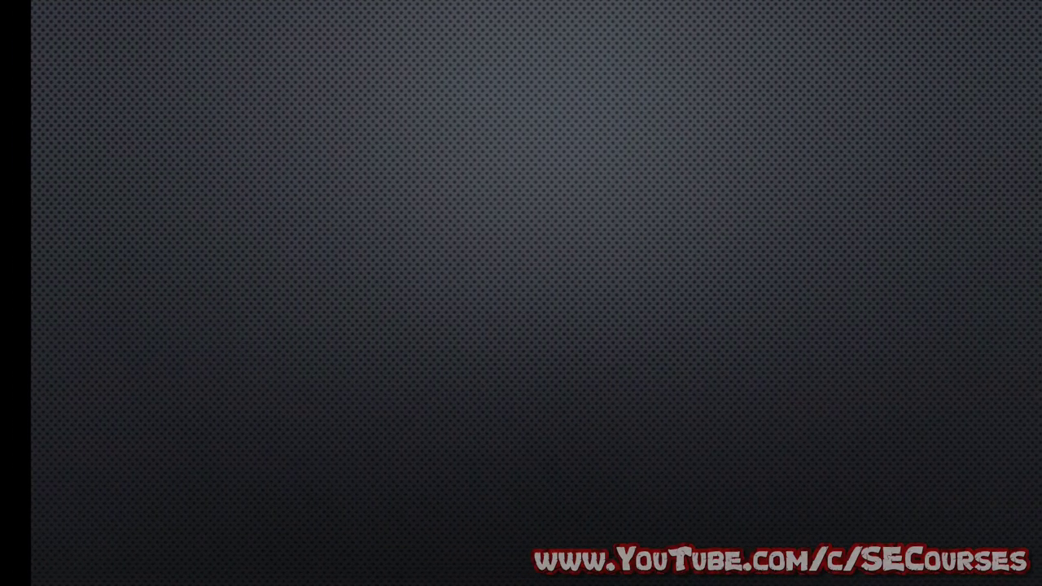
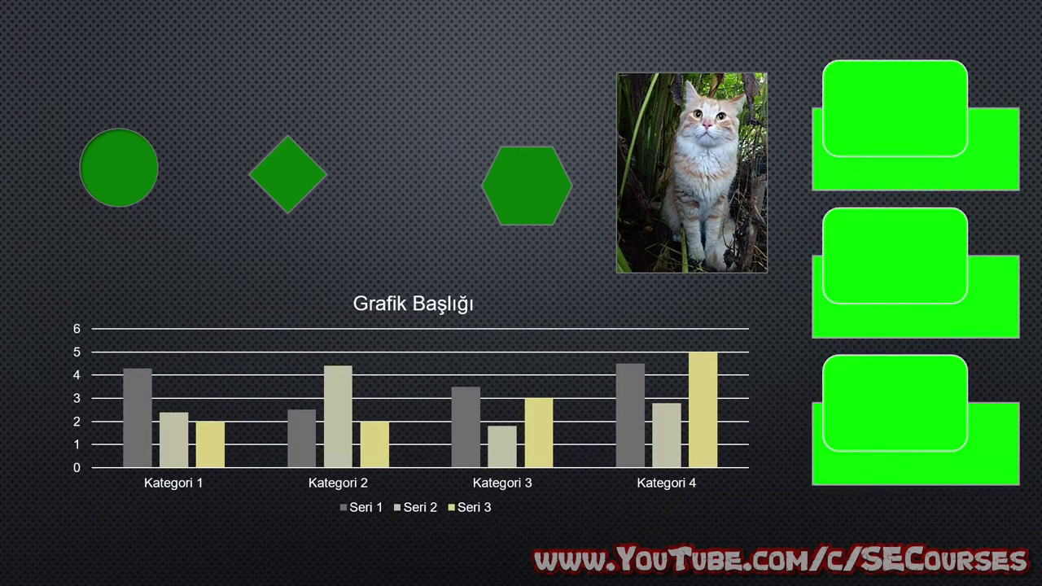
# Step: Exit the slide show and open the Animation Pane
pyautogui.press('Escape')
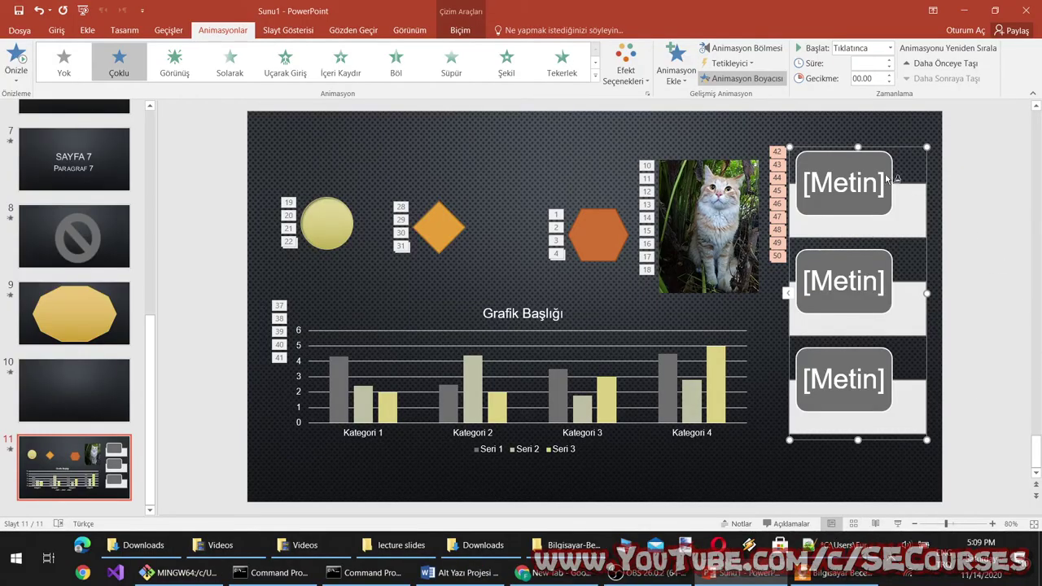
pyautogui.click(778, 164)
pyautogui.click(747, 48)
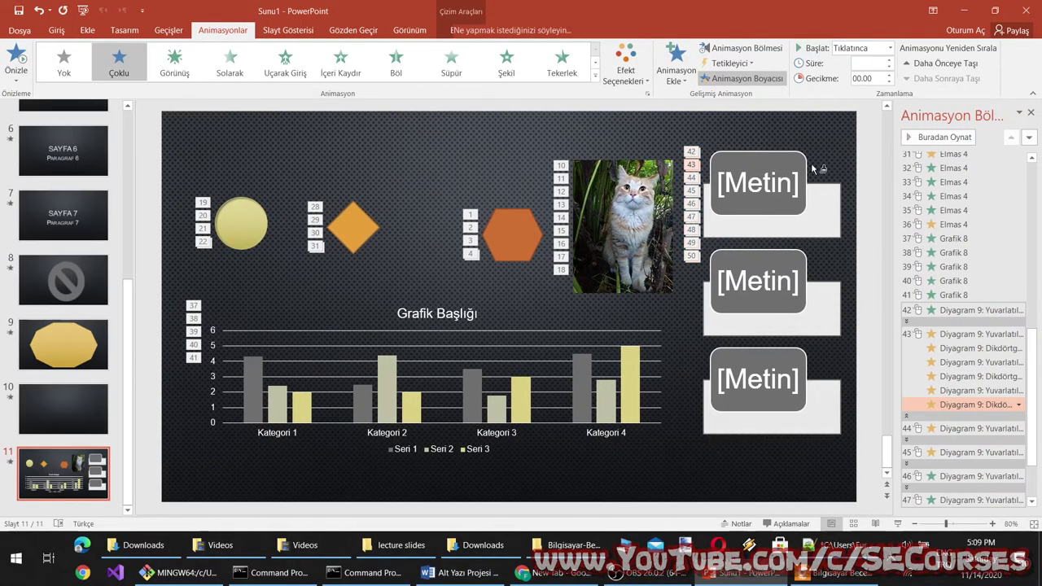
# Step: Return to slide 11 and select the hexagon to pick out its nine Altıgen 5 effects
pyautogui.press('pageup')
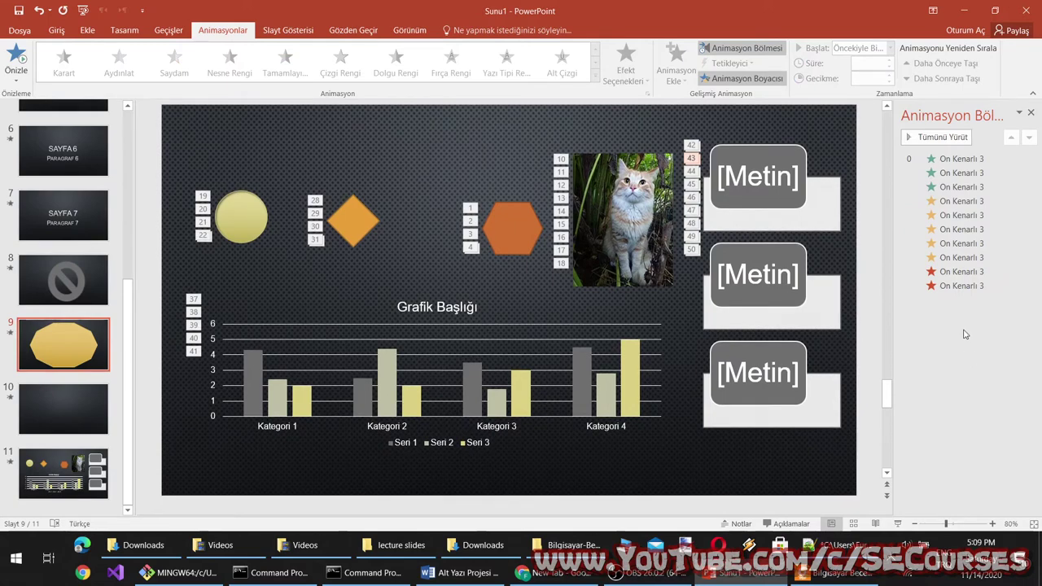
pyautogui.press('pageup')
pyautogui.press('pagedown')
pyautogui.press('pagedown')
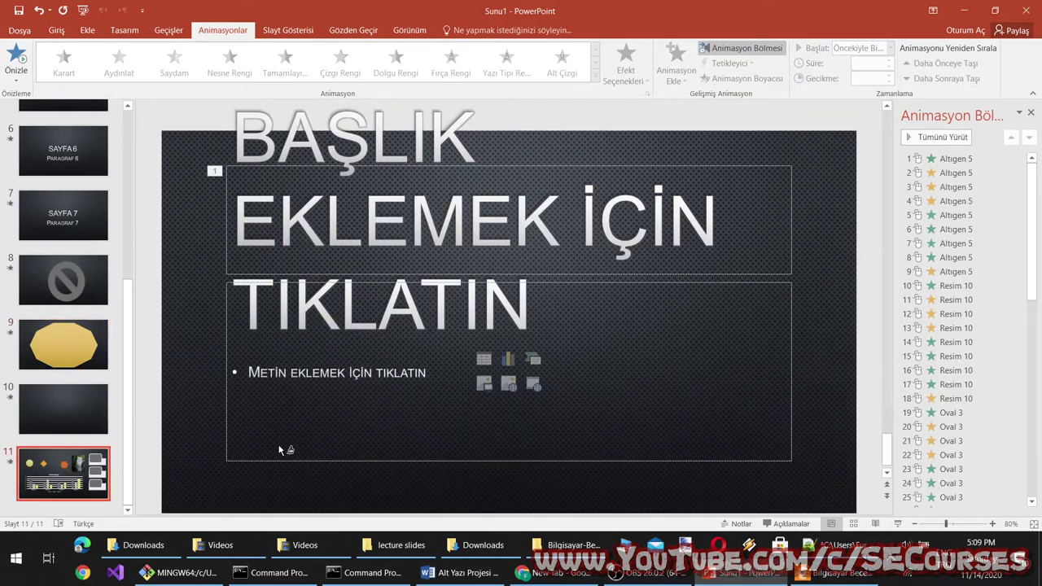
pyautogui.moveTo(1036, 215)
pyautogui.mouseDown()
pyautogui.moveTo(1027, 252)
pyautogui.moveTo(1000, 178)
pyautogui.mouseUp()
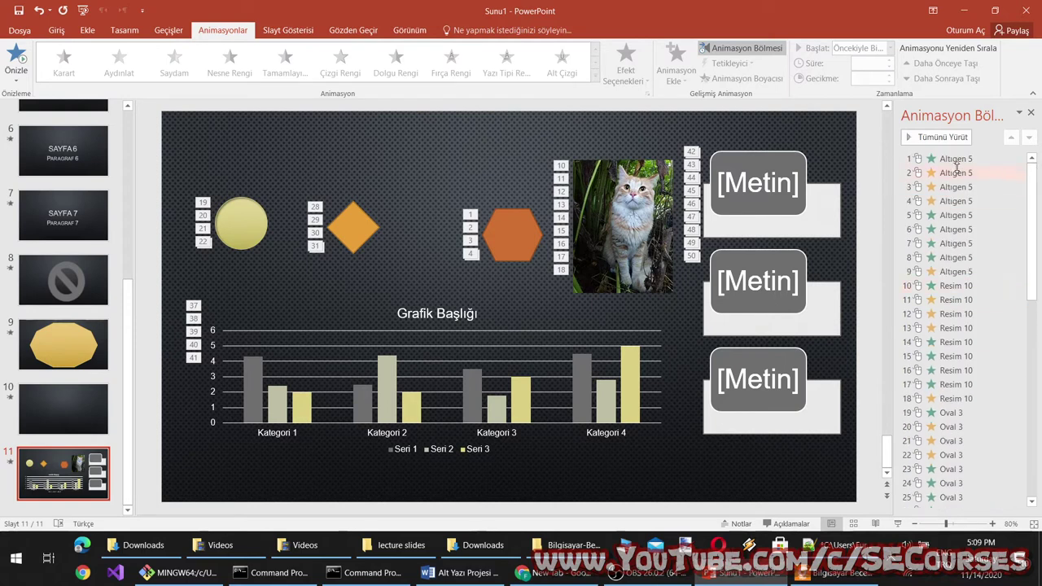
pyautogui.click(518, 232)
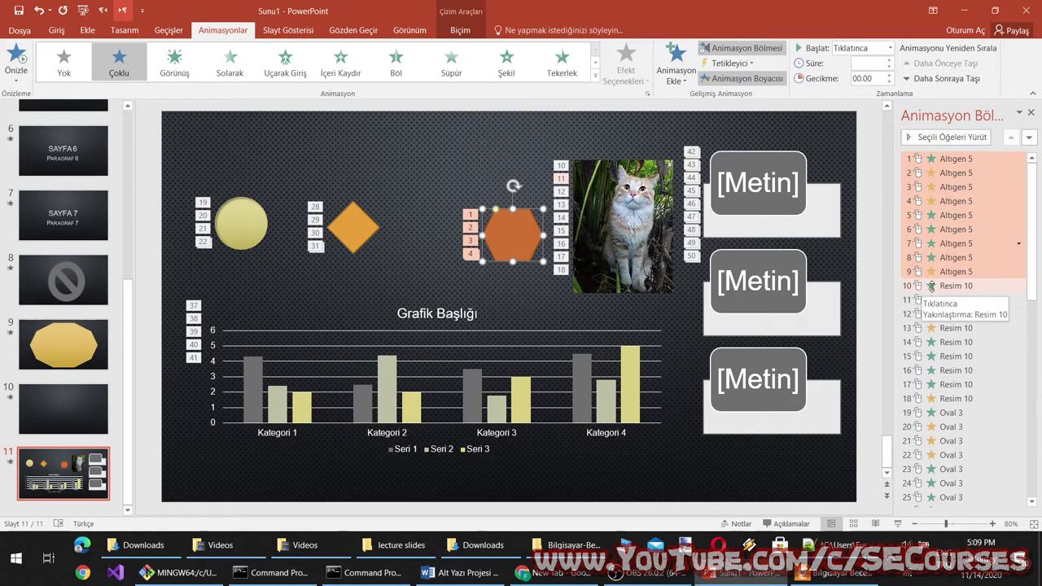
# Step: In the Timing dialog, set the cat picture's zoom effect to start With Previous
pyautogui.click(973, 286)
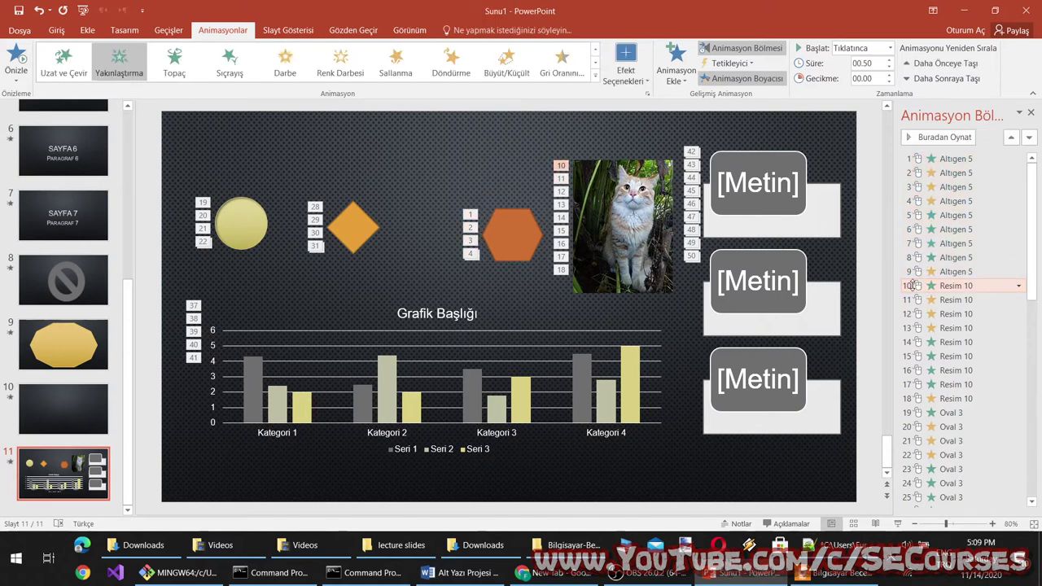
pyautogui.click(1018, 286)
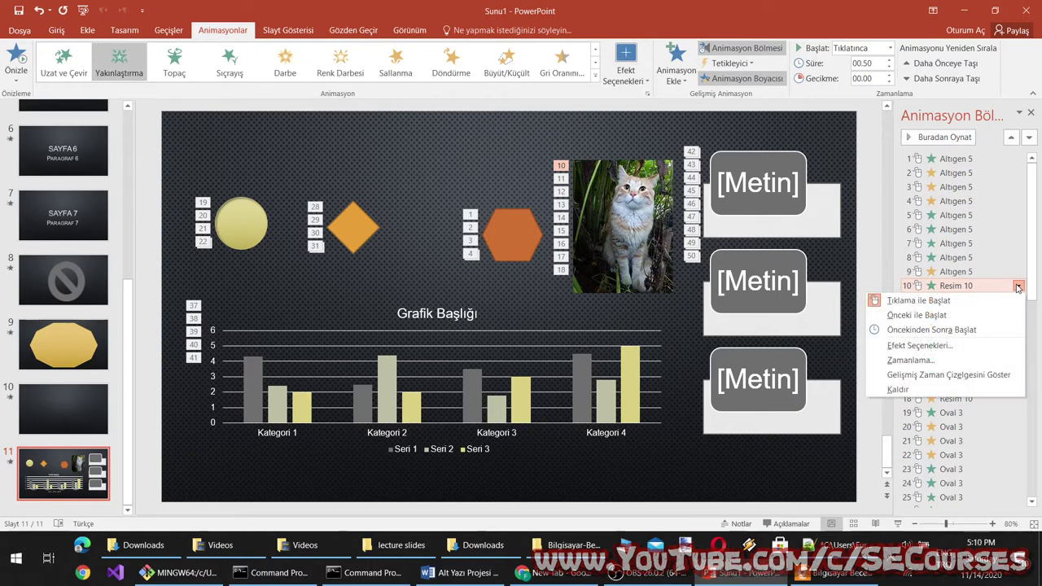
pyautogui.click(967, 358)
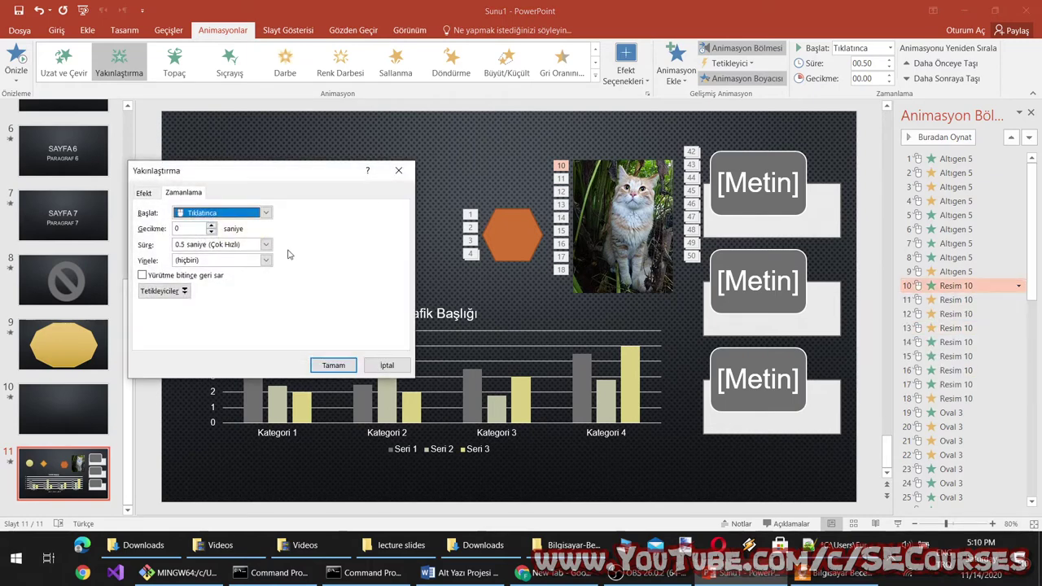
pyautogui.click(249, 214)
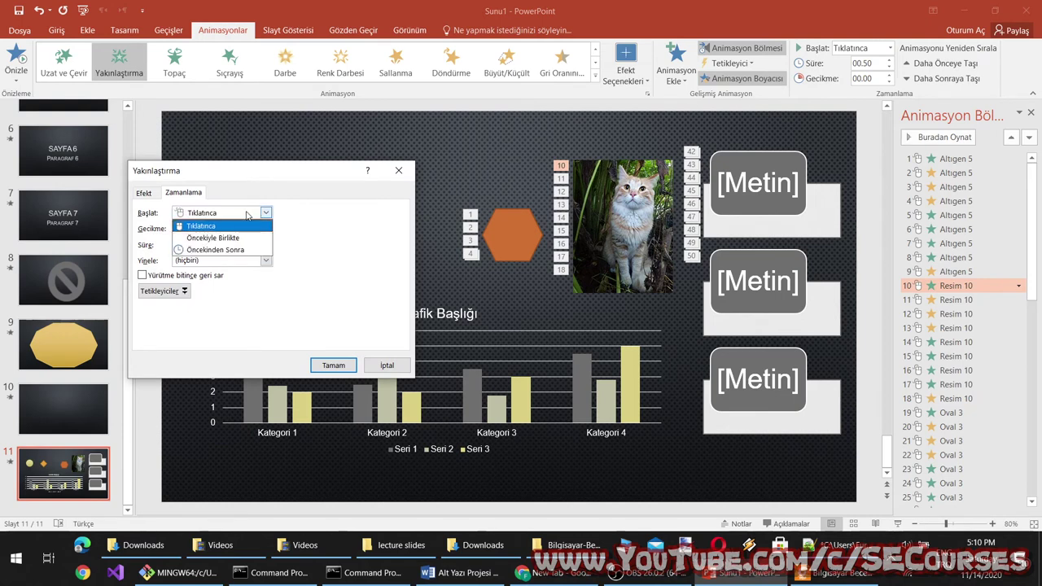
pyautogui.click(248, 214)
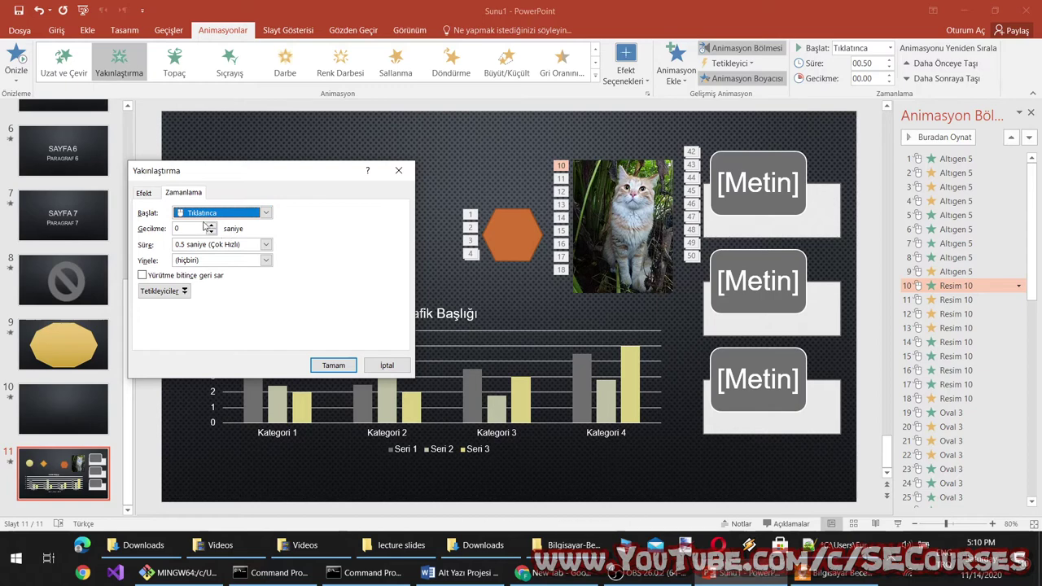
pyautogui.click(220, 213)
pyautogui.click(208, 232)
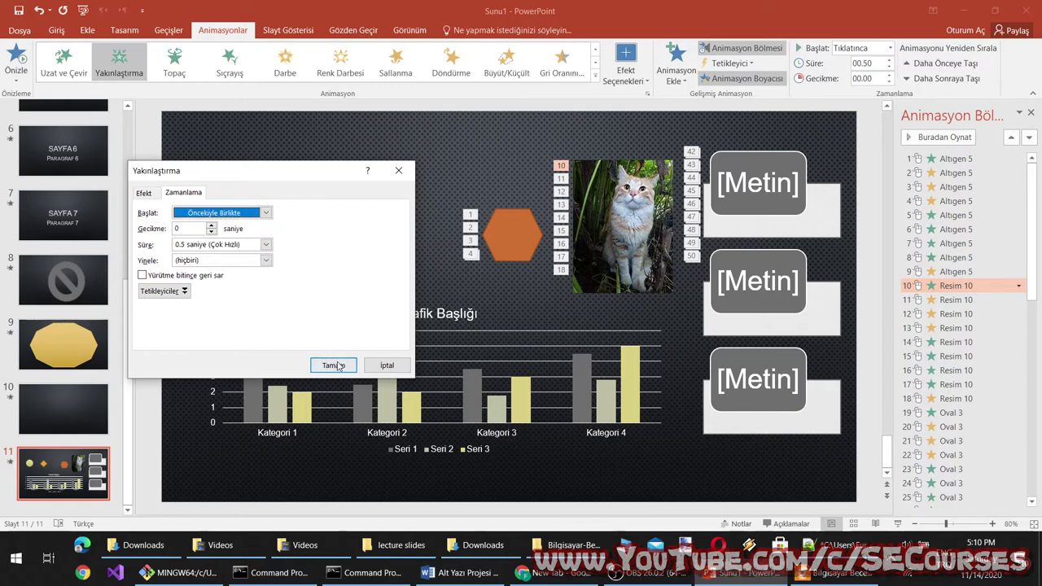
pyautogui.click(338, 367)
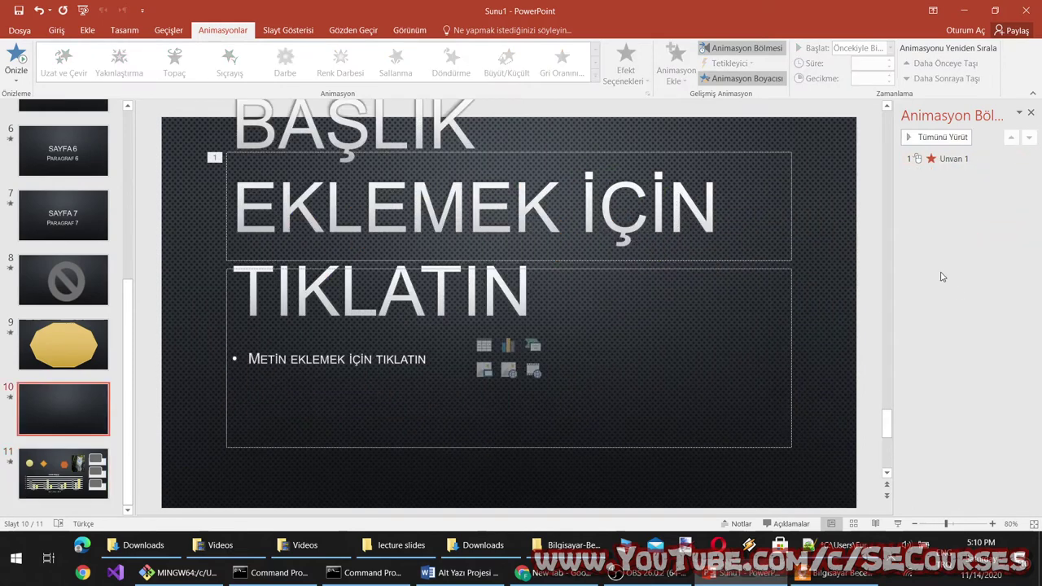
# Step: Set the hexagon's first Altıgen 5 effect to start With Previous
pyautogui.click(968, 287)
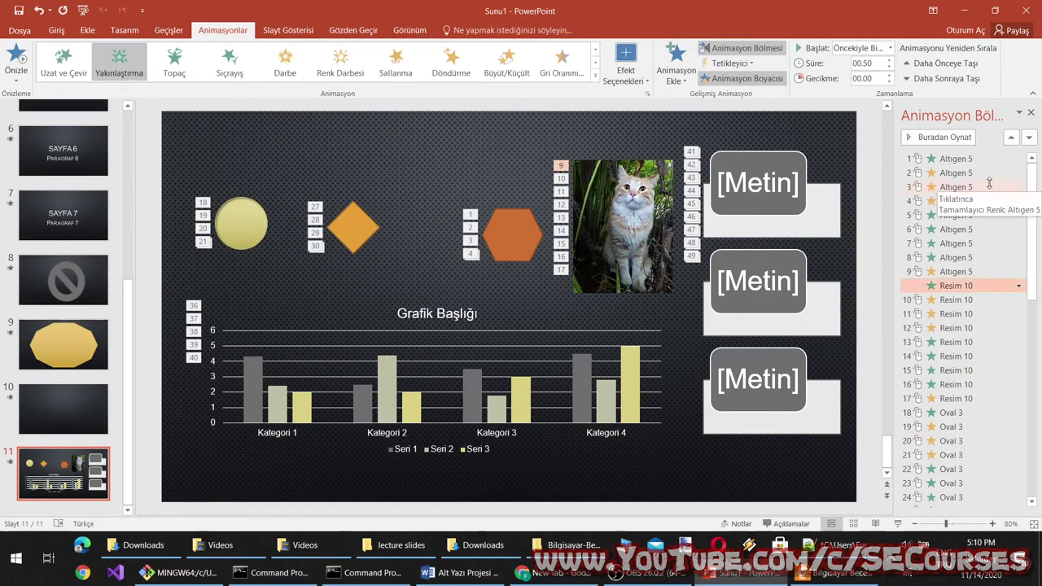
pyautogui.scroll(-3, 1013, 433)
pyautogui.scroll(-8, 1014, 434)
pyautogui.scroll(10, 1014, 434)
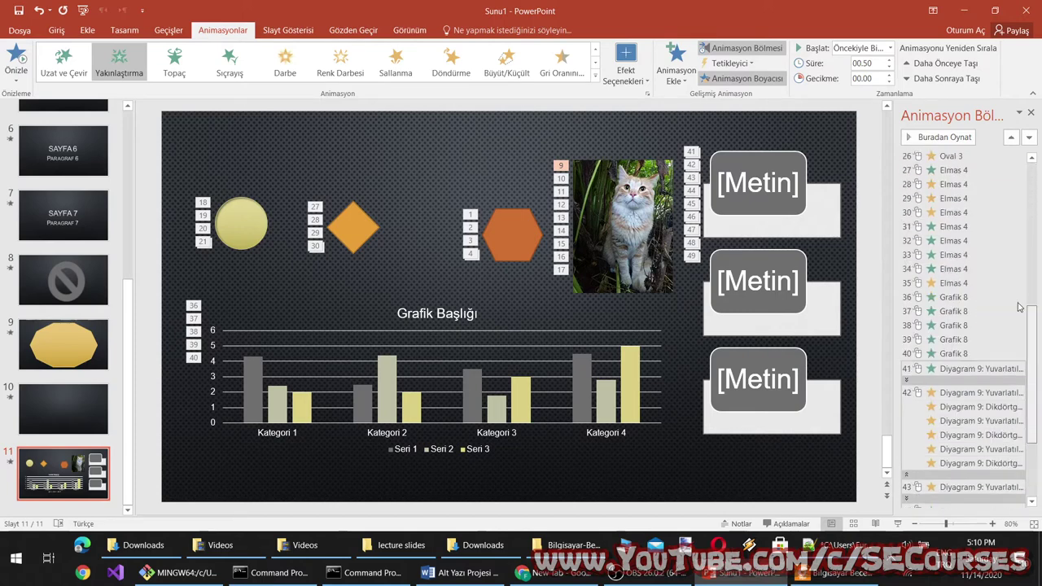
pyautogui.click(958, 158)
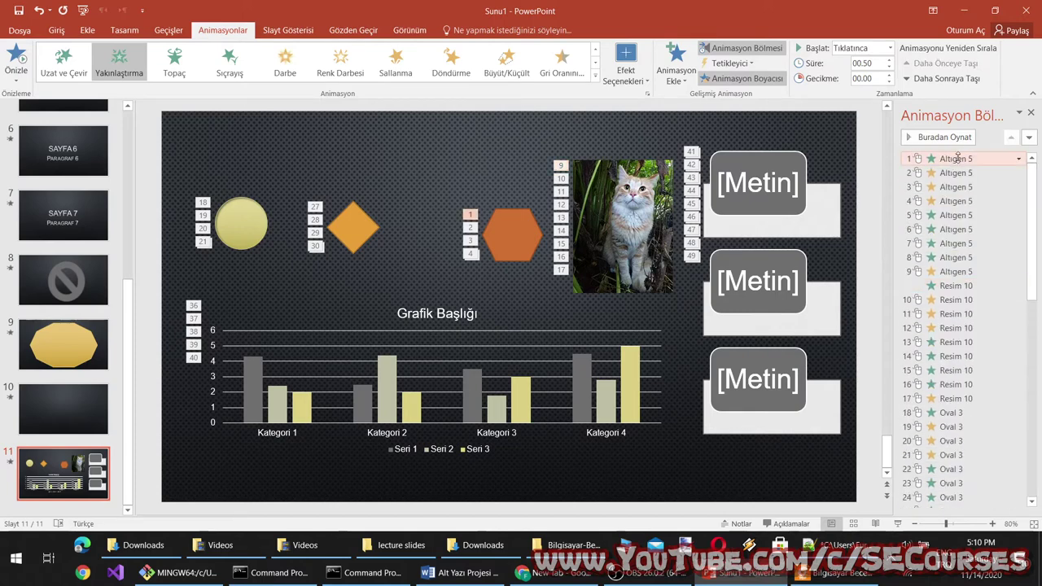
pyautogui.click(1017, 158)
pyautogui.click(981, 188)
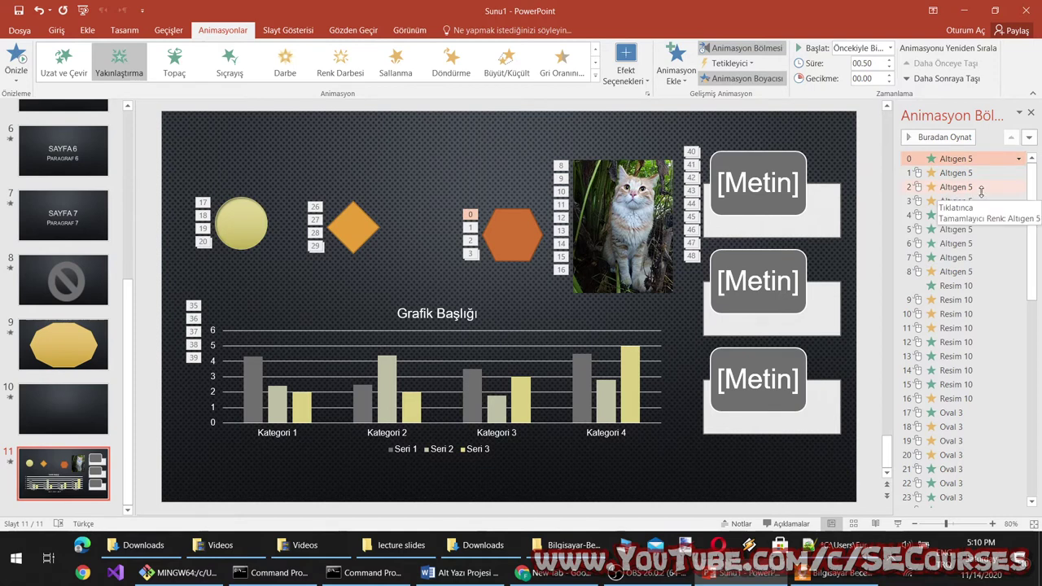
# Step: Preview slide 11's animations in a slide show, then end it
pyautogui.click(965, 285)
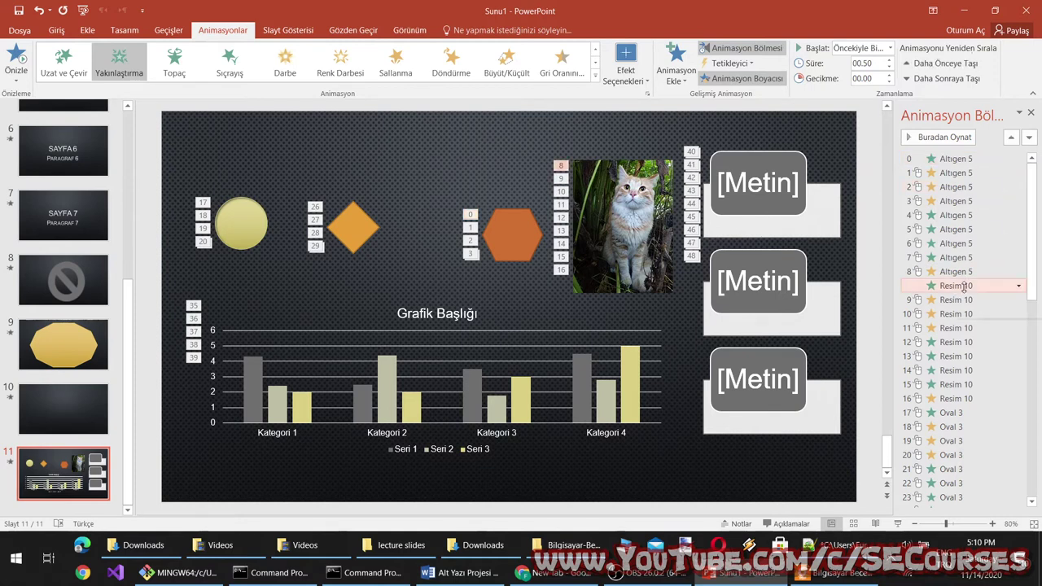
pyautogui.click(957, 160)
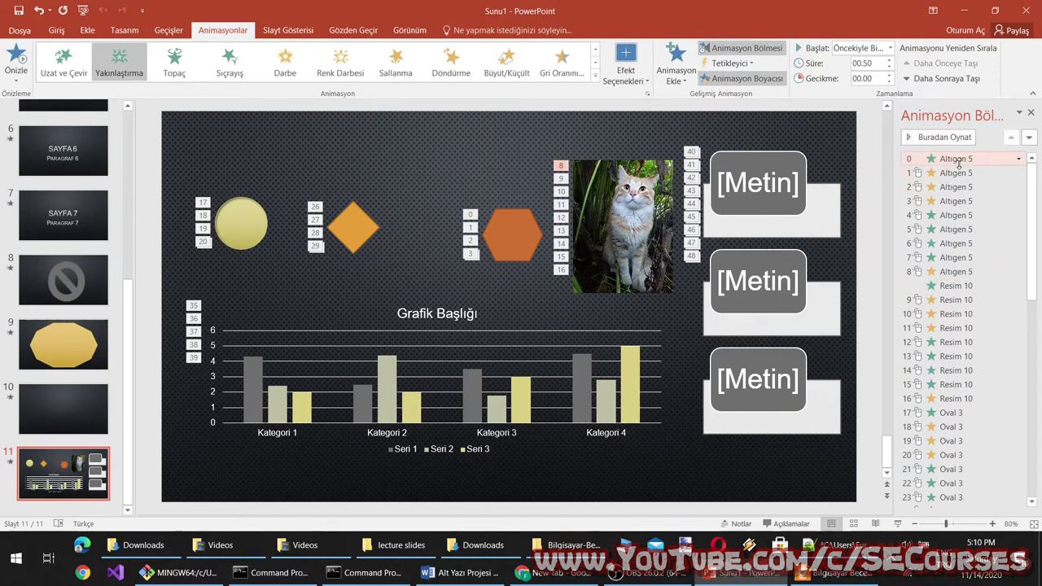
pyautogui.click(898, 524)
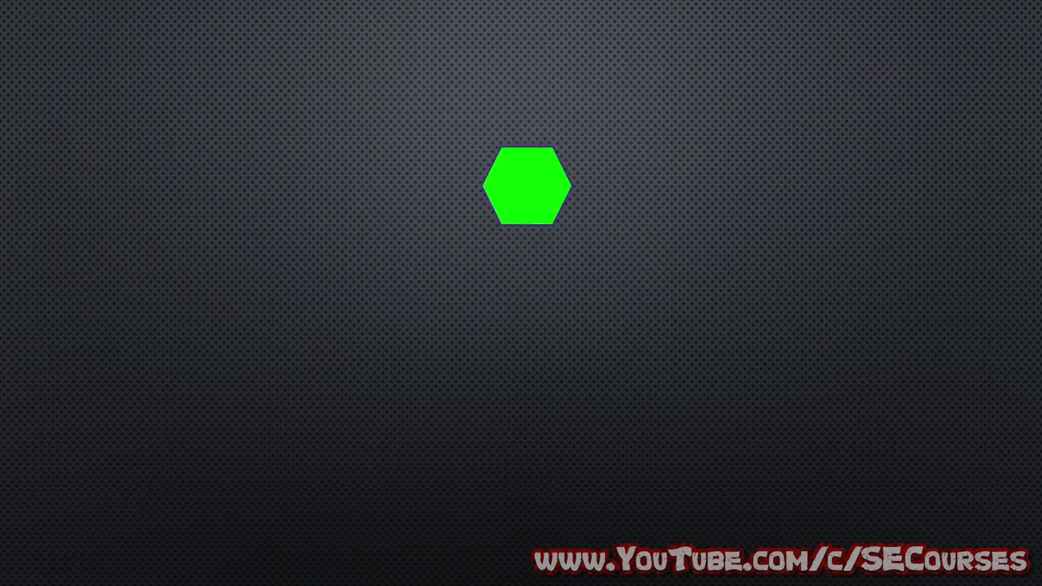
pyautogui.press('Escape')
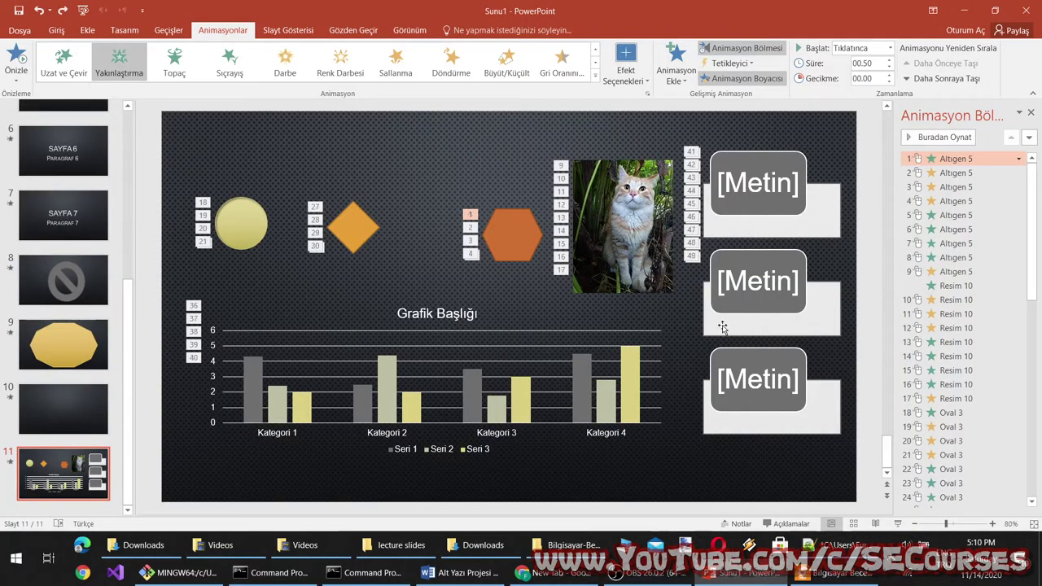
# Step: Revert the picture's zoom to On Click and turn on Gelişmiş Zaman Çizelgesini Göster
pyautogui.hotkey('ctrl', 'z')
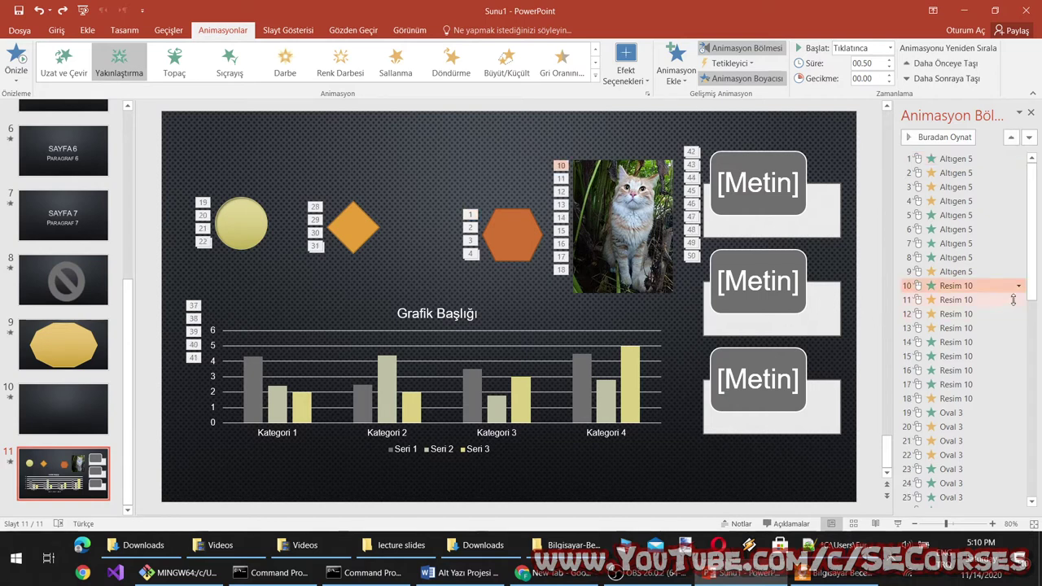
pyautogui.click(1019, 288)
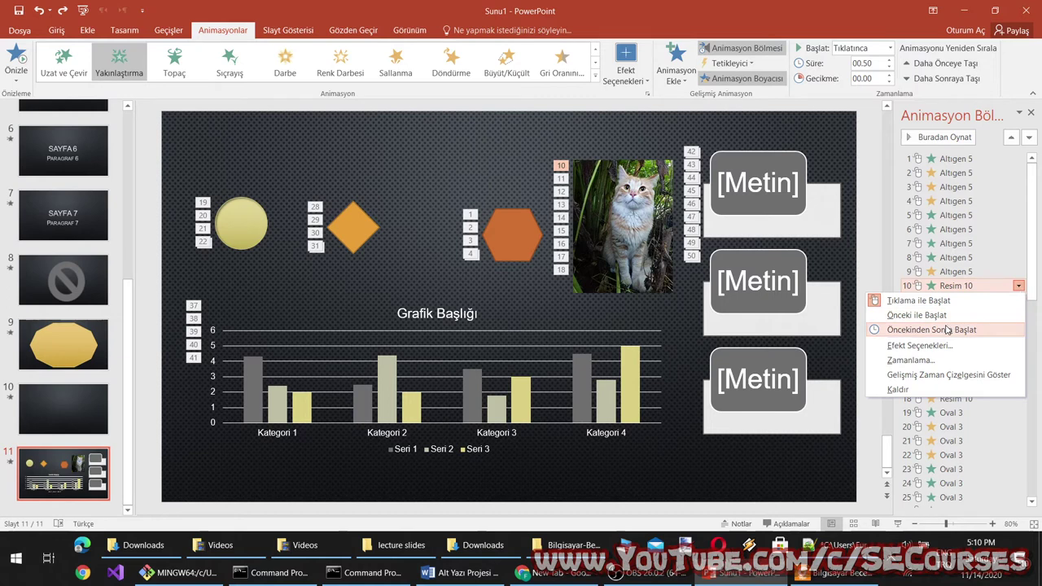
pyautogui.click(935, 374)
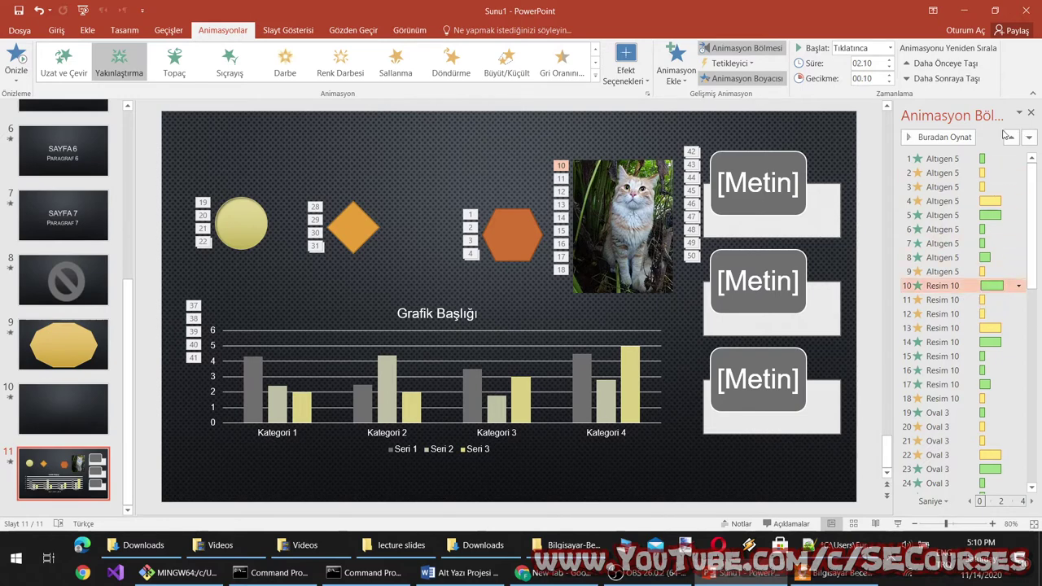
# Step: Play the animation preview and check the hexagon's first effect's start options, leaving them unchanged
pyautogui.click(929, 137)
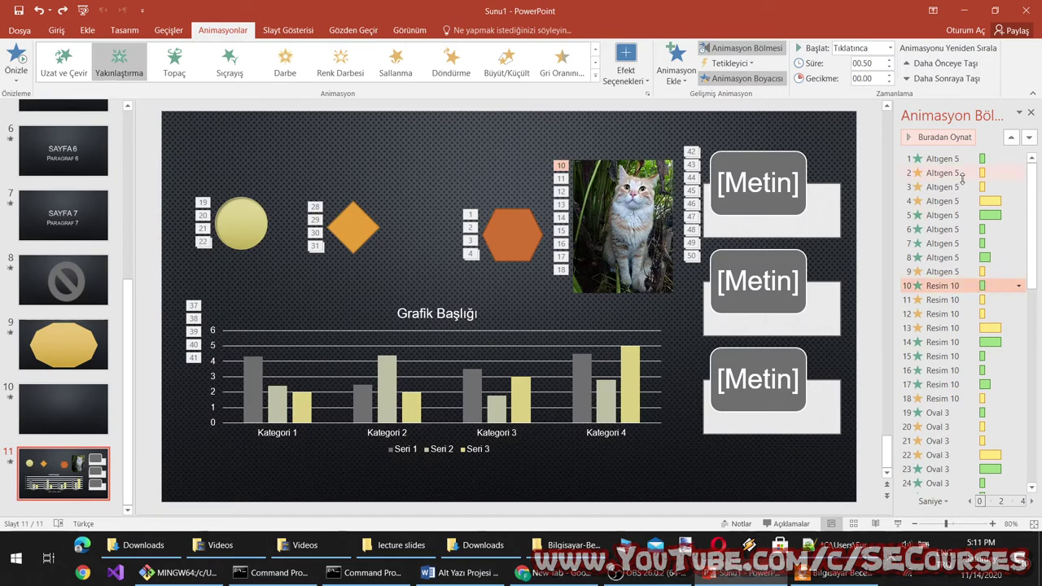
pyautogui.press('Escape')
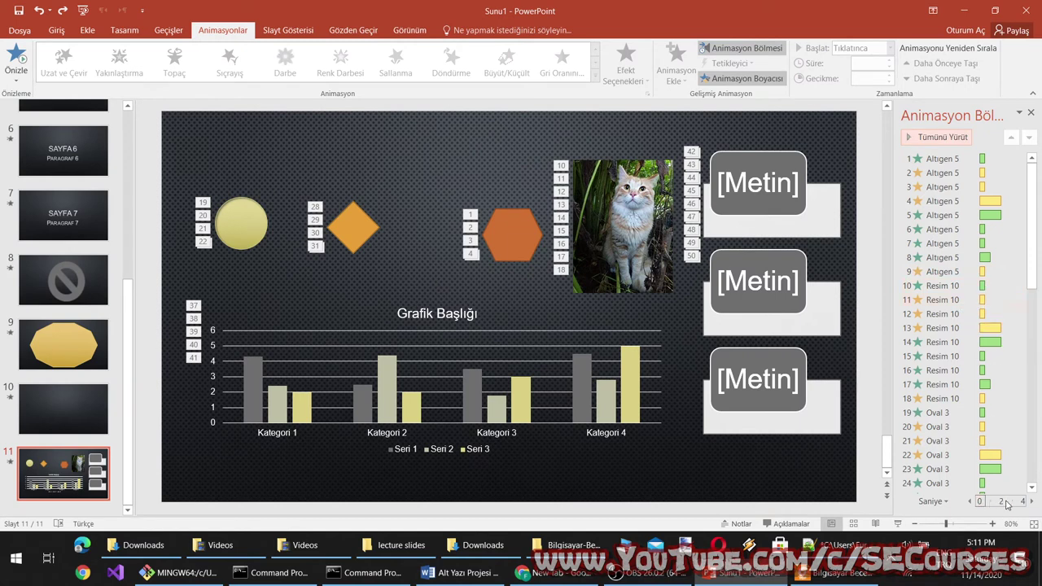
pyautogui.click(950, 161)
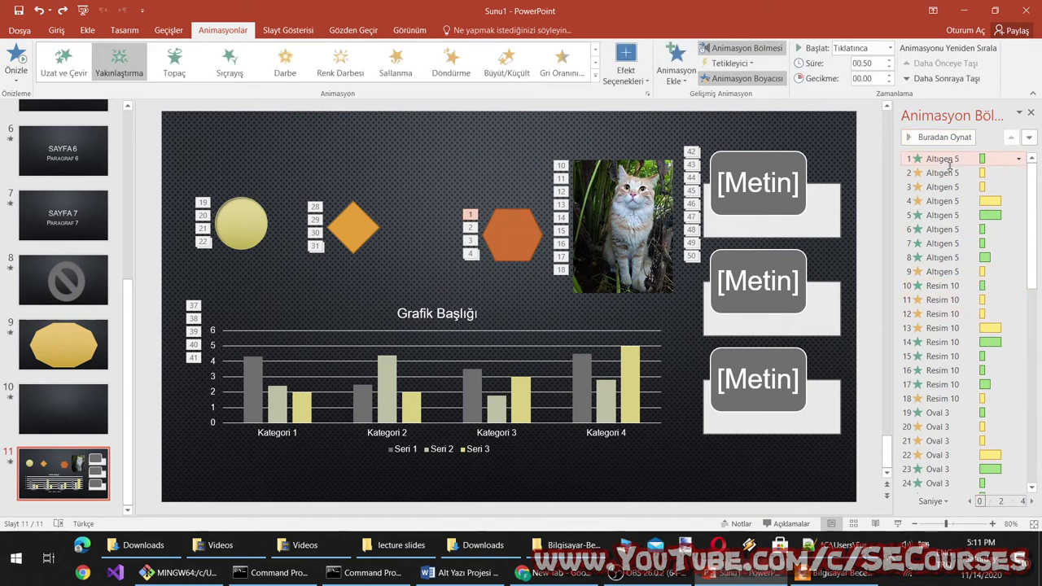
pyautogui.click(1019, 160)
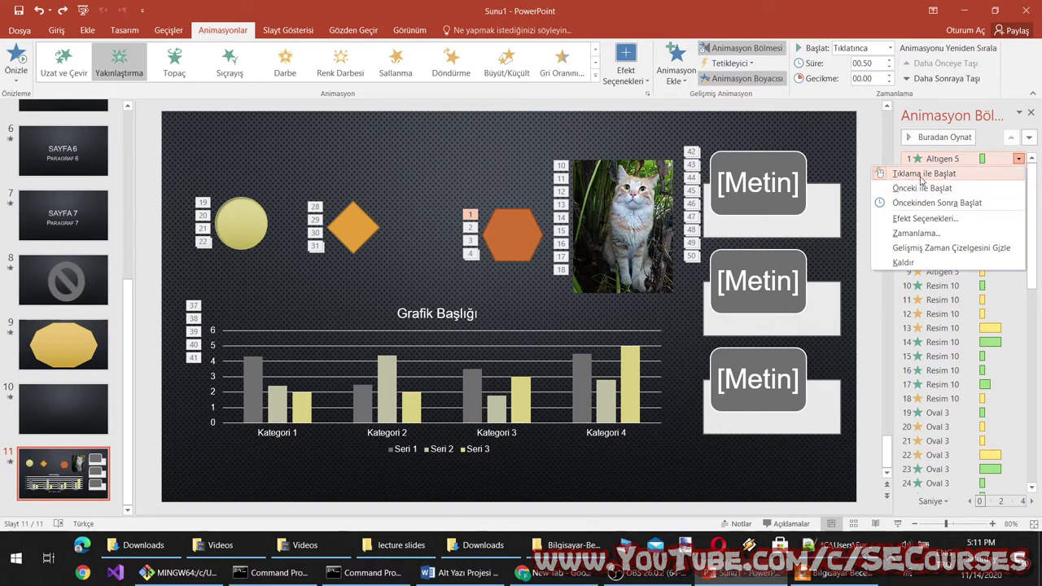
pyautogui.click(876, 199)
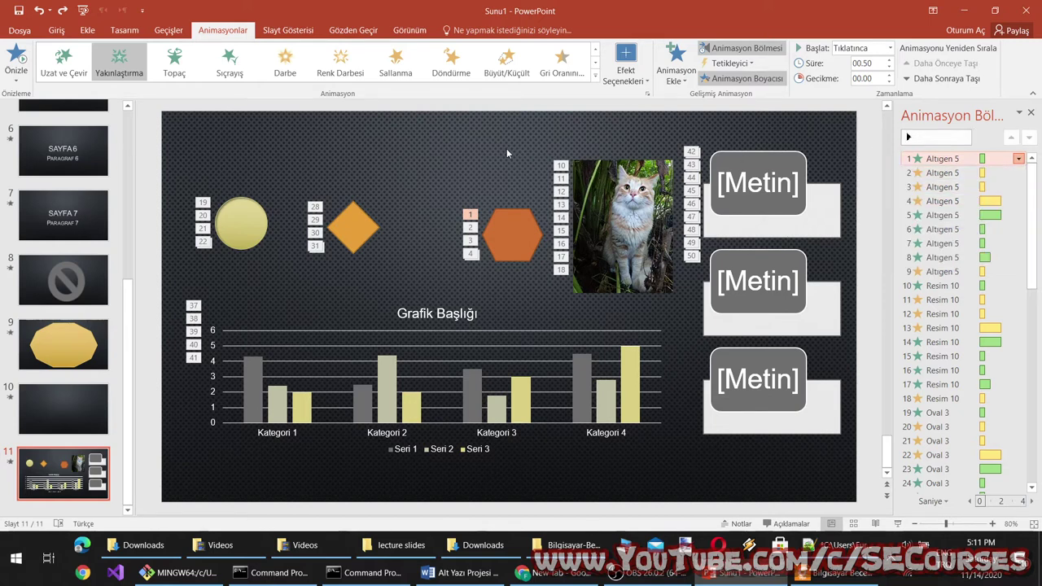
# Step: Look over the start options of the eleventh and Resim 10 effects without changing them
pyautogui.click(945, 303)
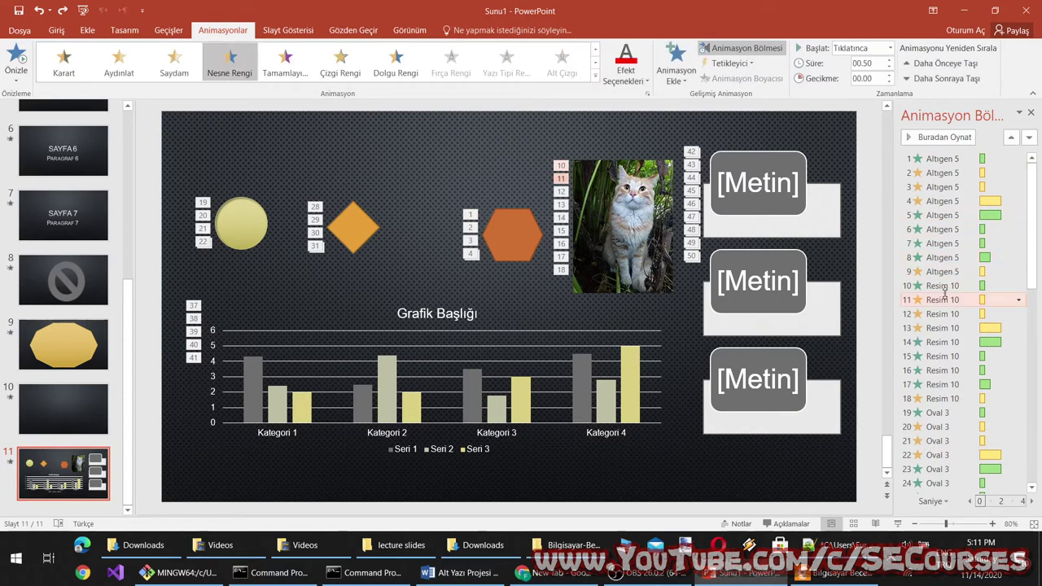
pyautogui.click(1019, 300)
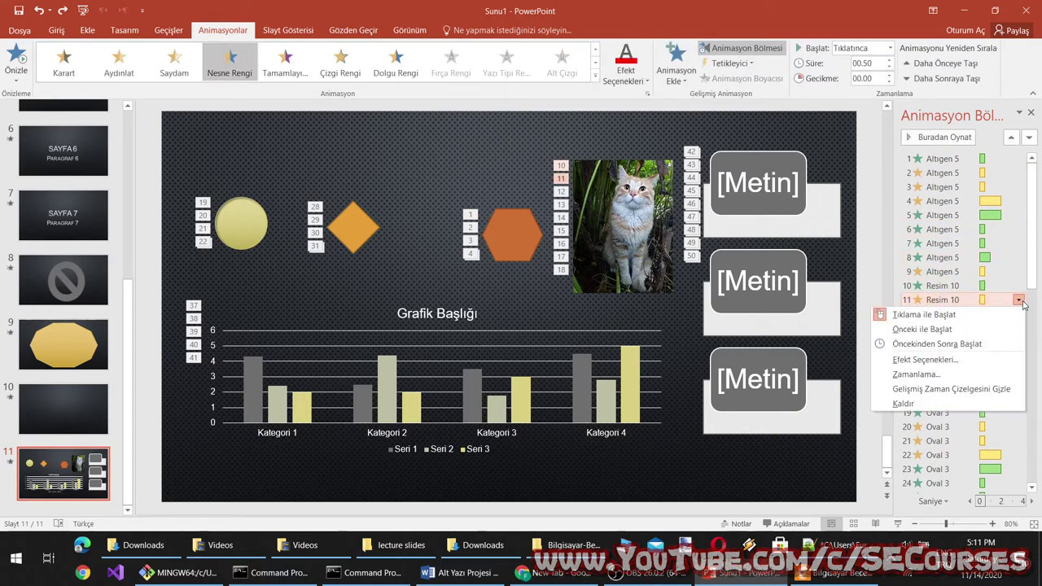
pyautogui.click(1024, 305)
pyautogui.click(1010, 159)
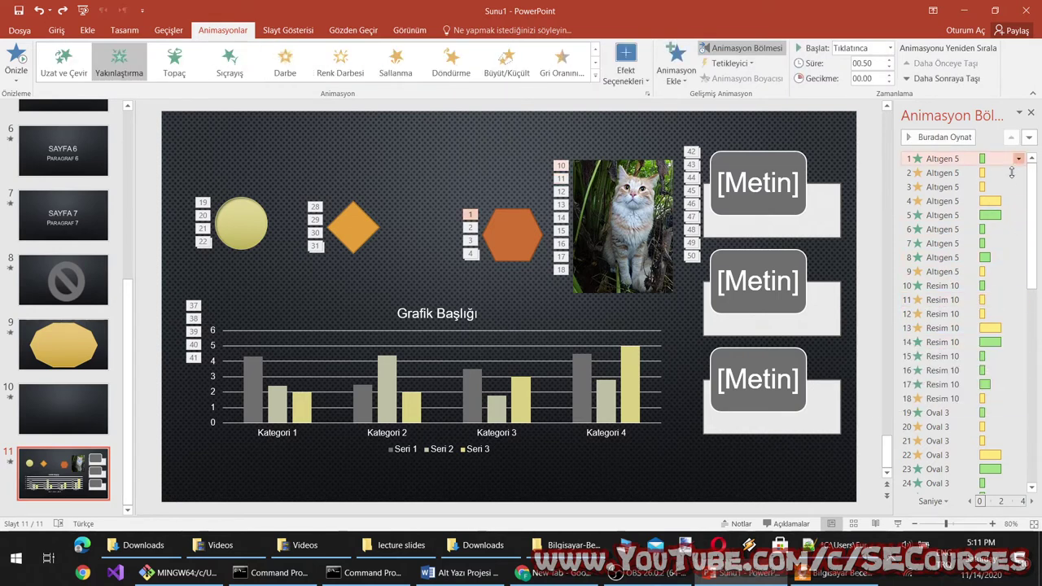
pyautogui.click(972, 285)
pyautogui.click(1018, 286)
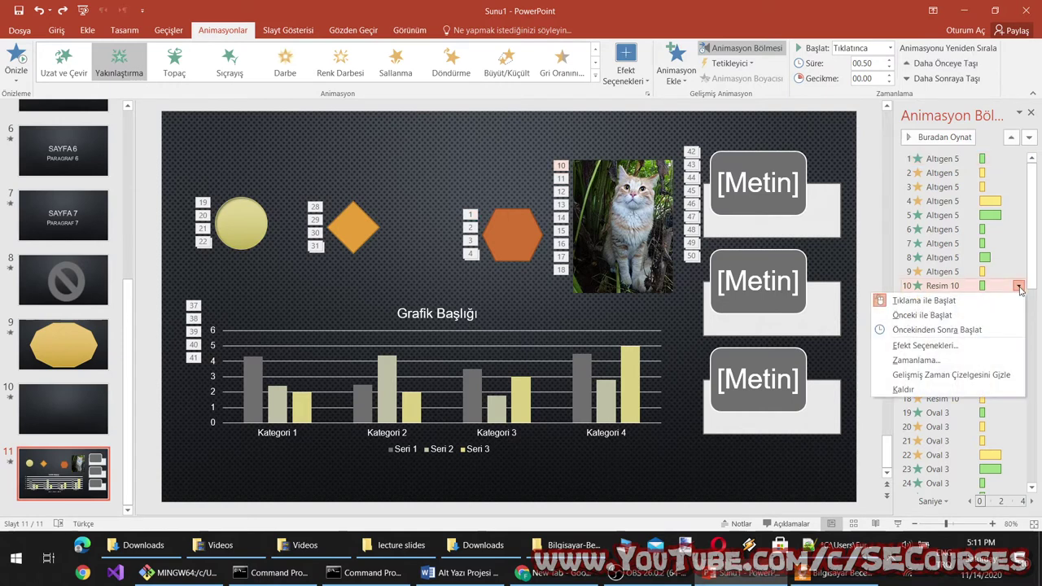
pyautogui.click(1020, 288)
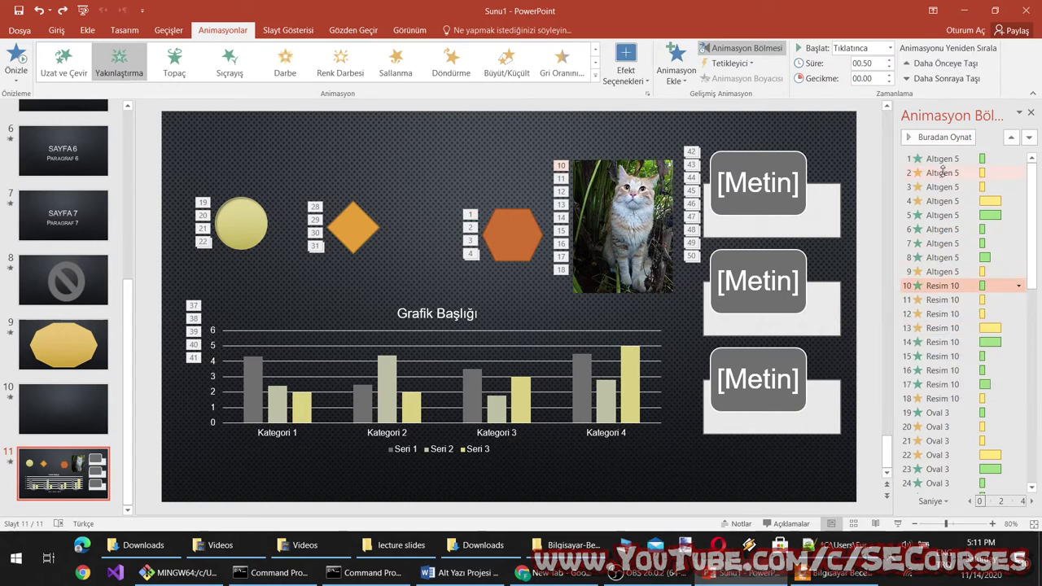
# Step: Set the second and following Altıgen 5 hexagon effects to Start After Previous
pyautogui.click(996, 172)
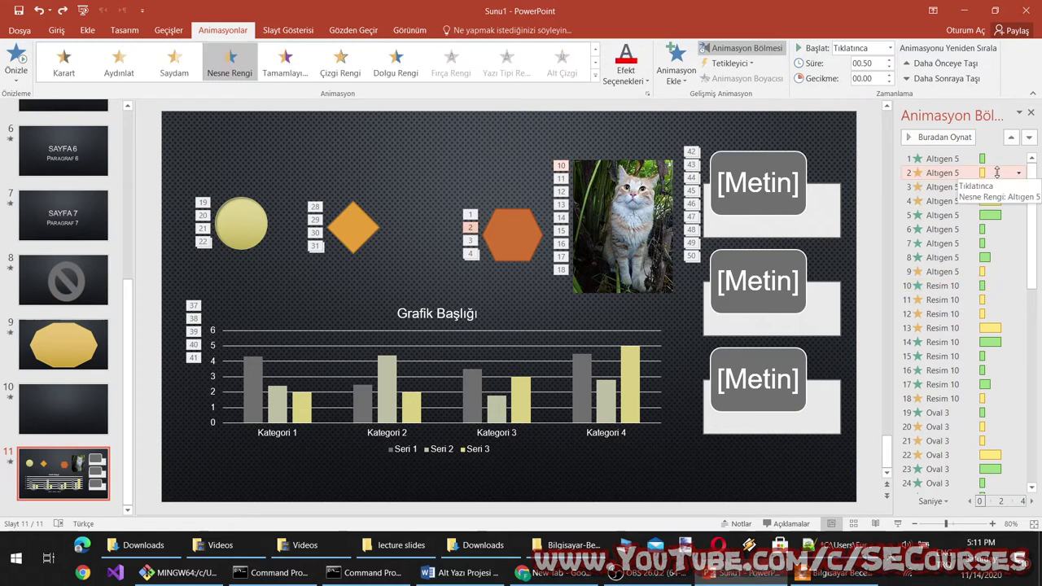
pyautogui.click(1018, 174)
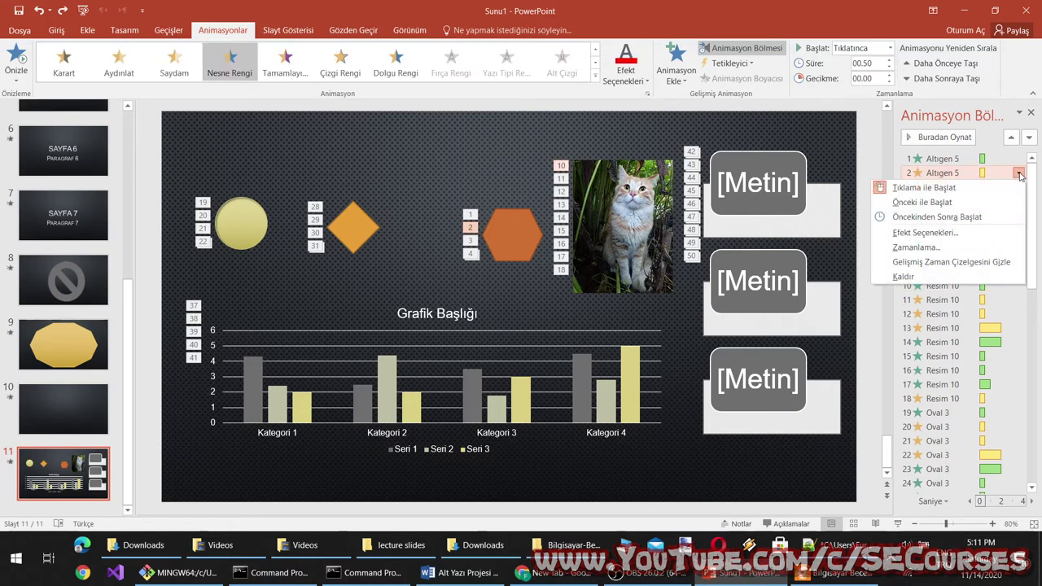
pyautogui.click(1012, 217)
pyautogui.click(1023, 190)
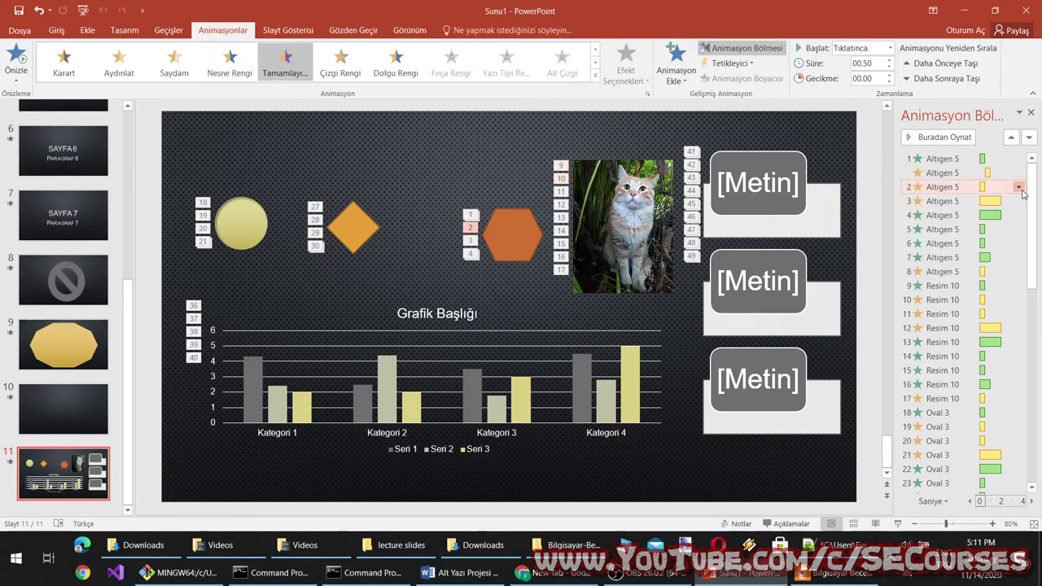
pyautogui.click(1018, 187)
pyautogui.click(976, 227)
pyautogui.click(1023, 201)
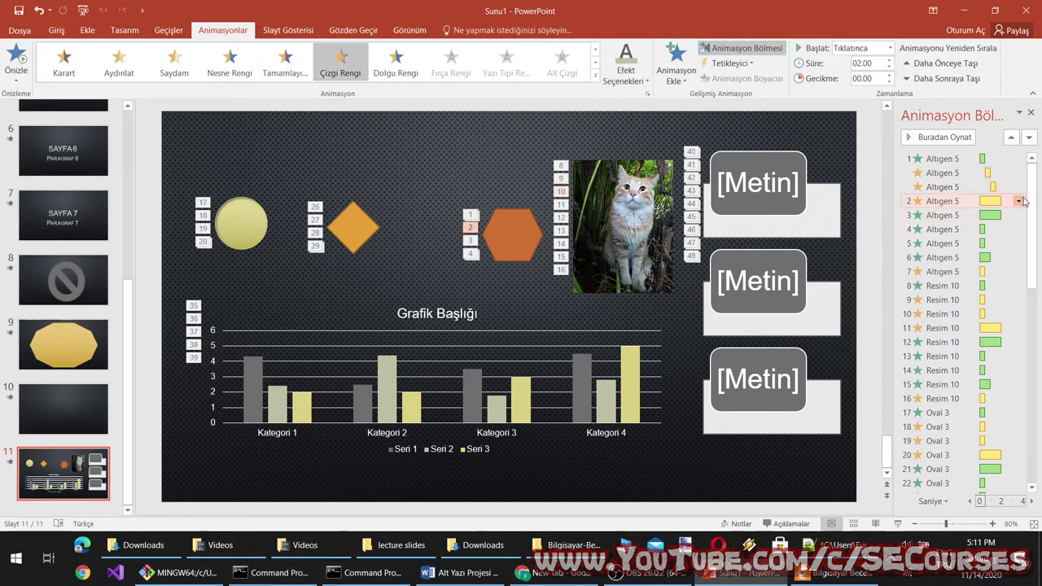
pyautogui.click(1019, 201)
pyautogui.click(971, 240)
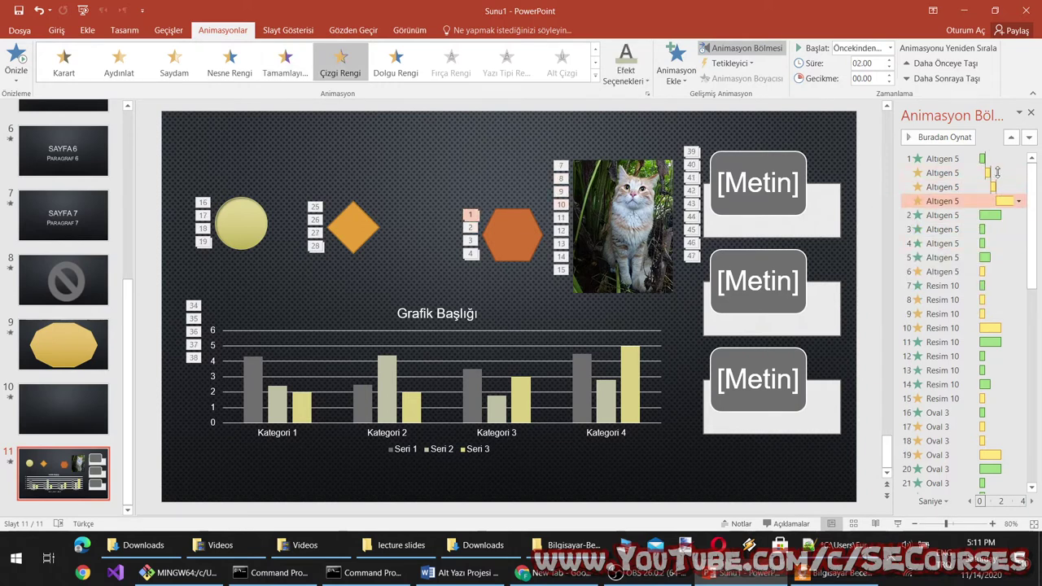
pyautogui.click(1021, 216)
pyautogui.click(1019, 215)
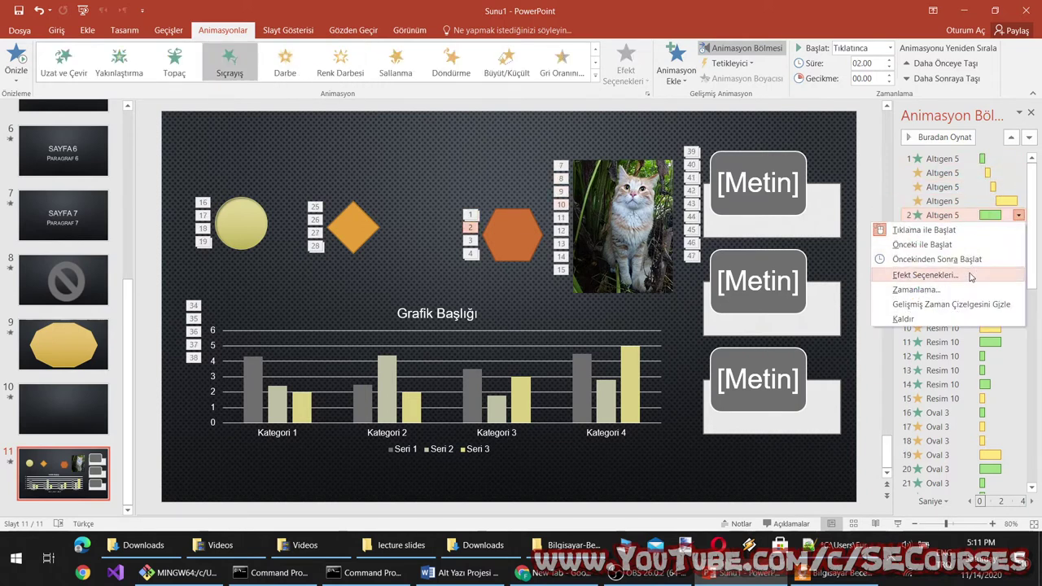
pyautogui.click(975, 260)
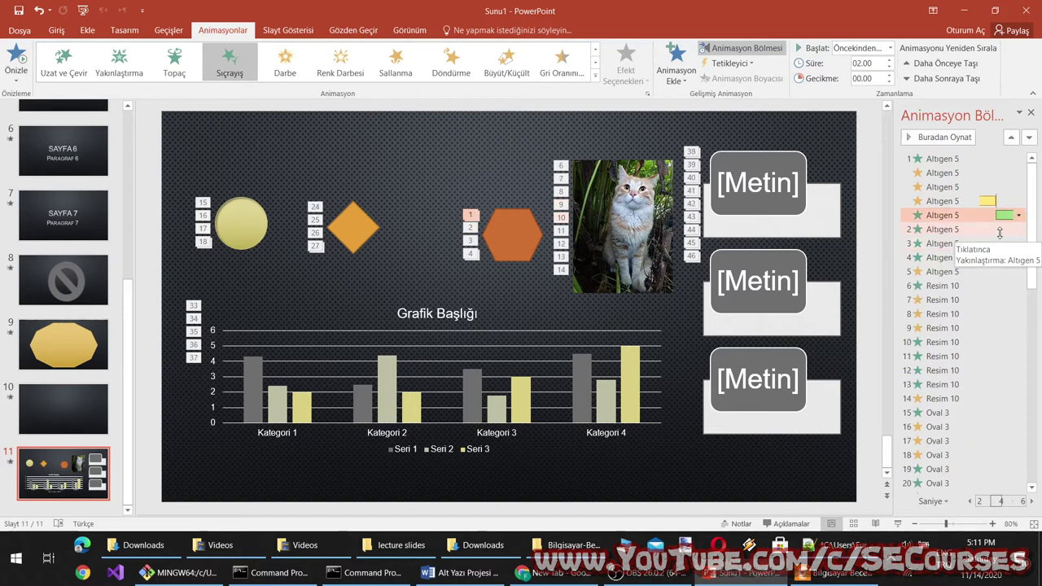
pyautogui.click(1009, 230)
pyautogui.click(1019, 229)
pyautogui.click(945, 273)
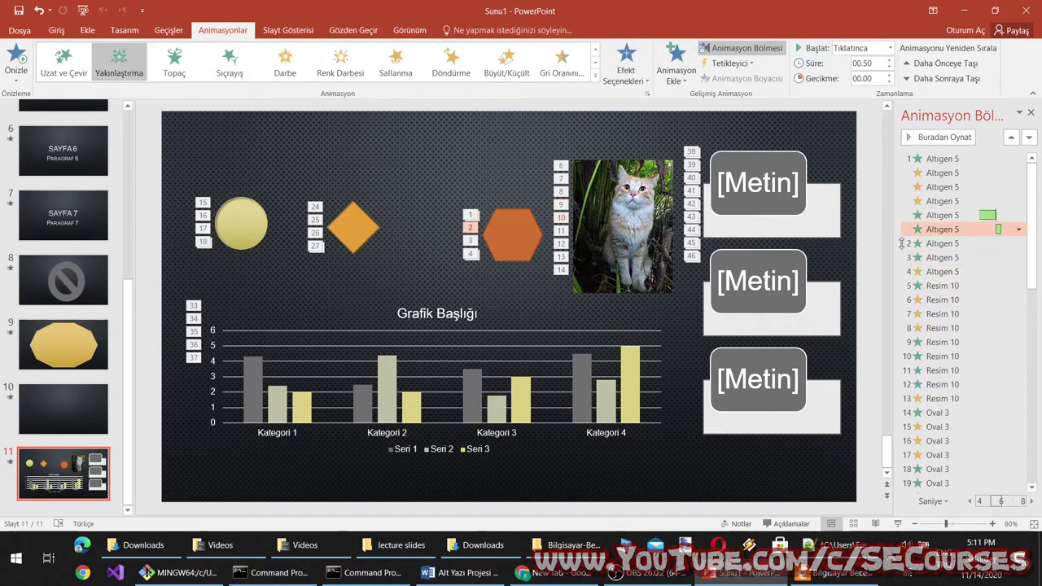
# Step: Widen the Animation Pane to show the timeline and chain the remaining Altıgen 5 effects After Previous
pyautogui.moveTo(892, 224); pyautogui.dragTo(536, 210)
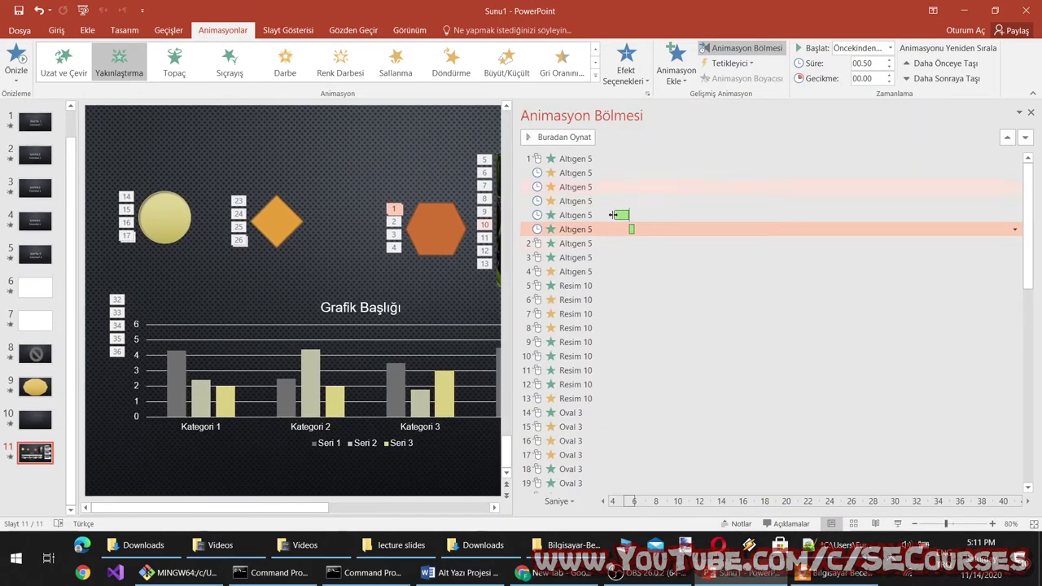
pyautogui.click(617, 243)
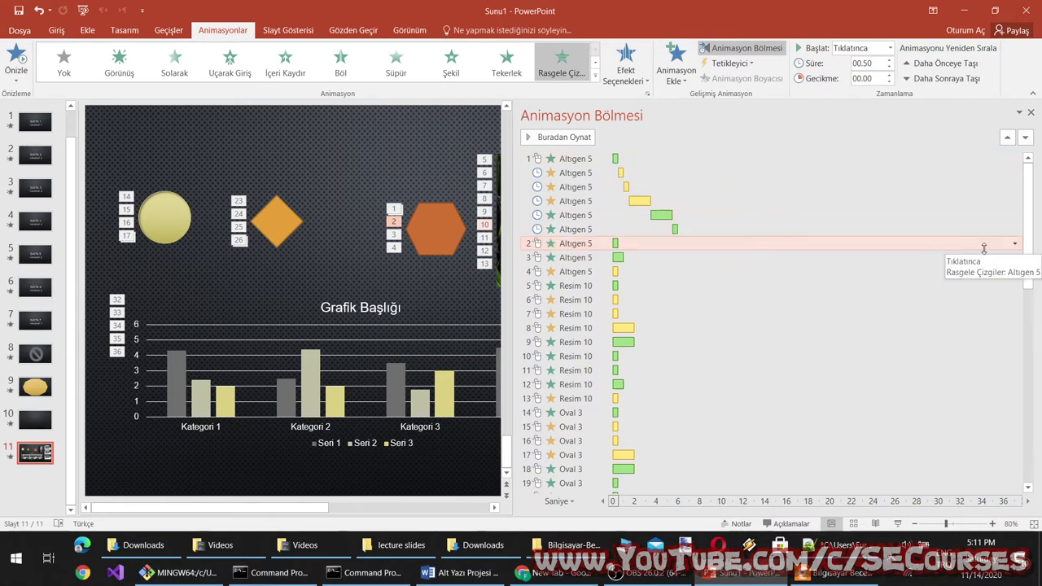
pyautogui.click(1015, 244)
pyautogui.click(951, 288)
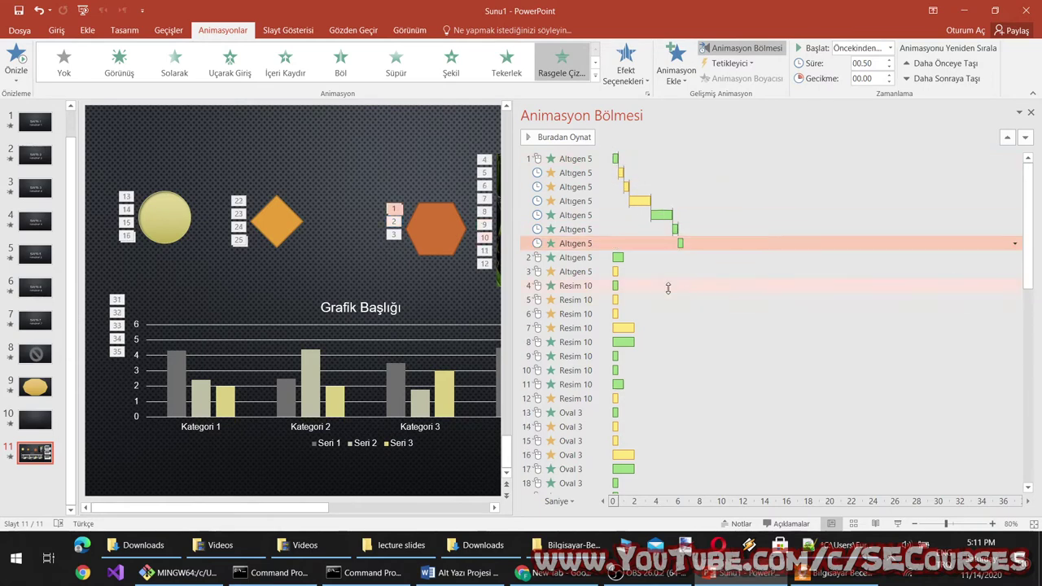
pyautogui.click(643, 260)
pyautogui.click(1015, 260)
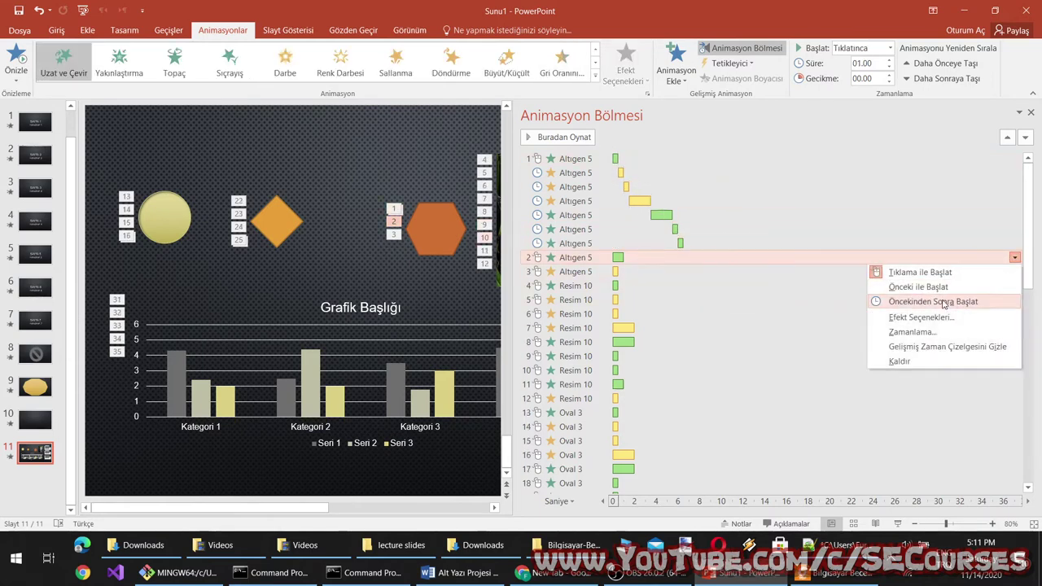
pyautogui.click(943, 303)
pyautogui.click(654, 272)
pyautogui.click(1015, 272)
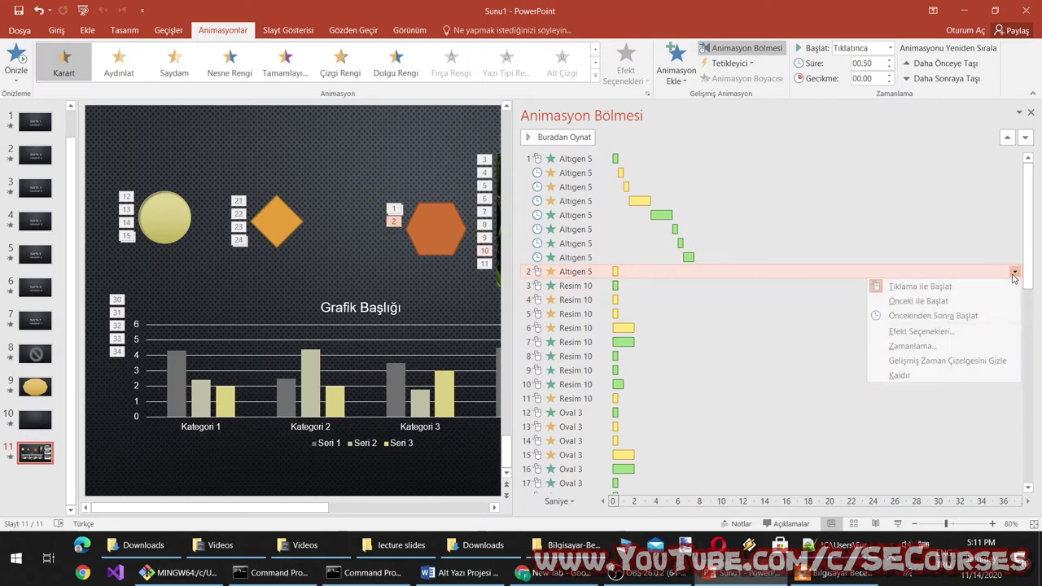
pyautogui.click(954, 317)
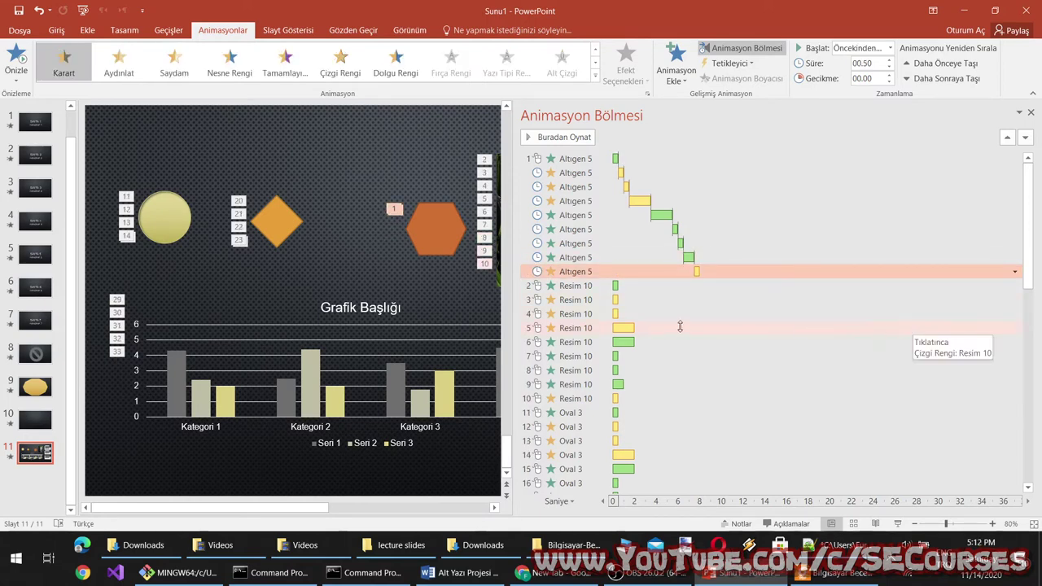
# Step: Set the first Resim 10 zoom effect to Start With Previous
pyautogui.click(621, 286)
pyautogui.click(1015, 289)
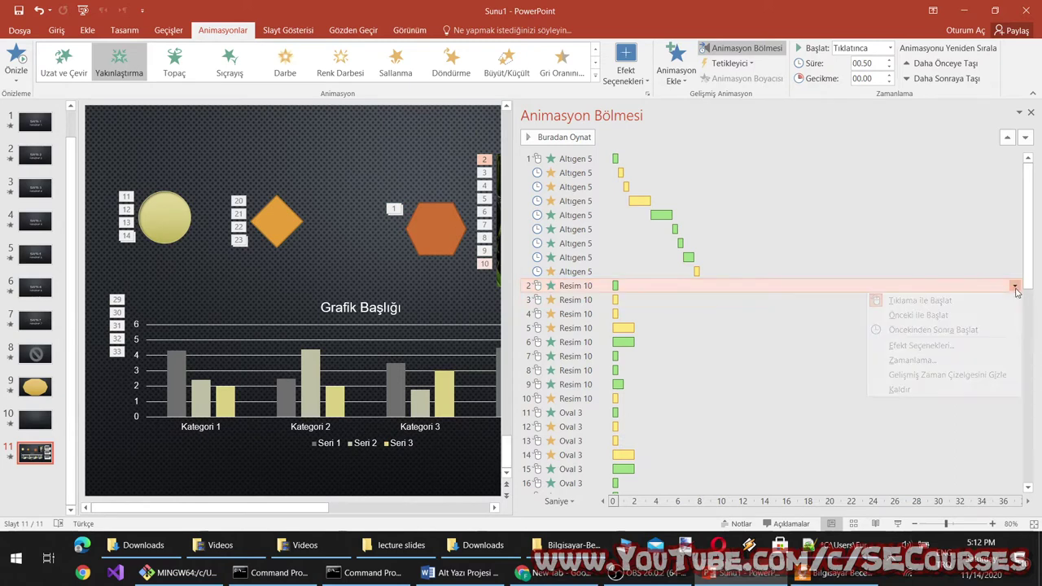
pyautogui.click(917, 315)
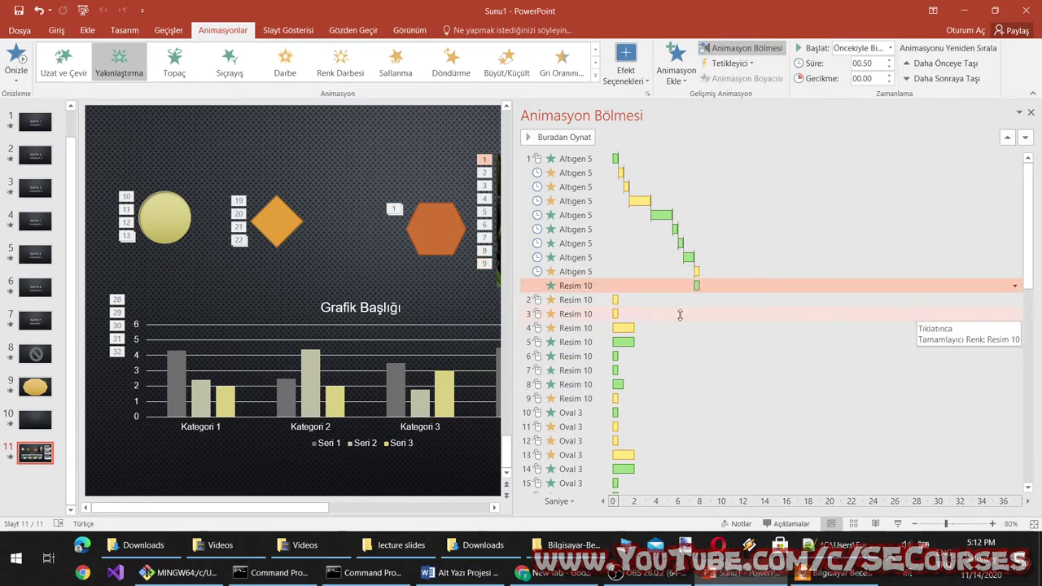
pyautogui.click(659, 300)
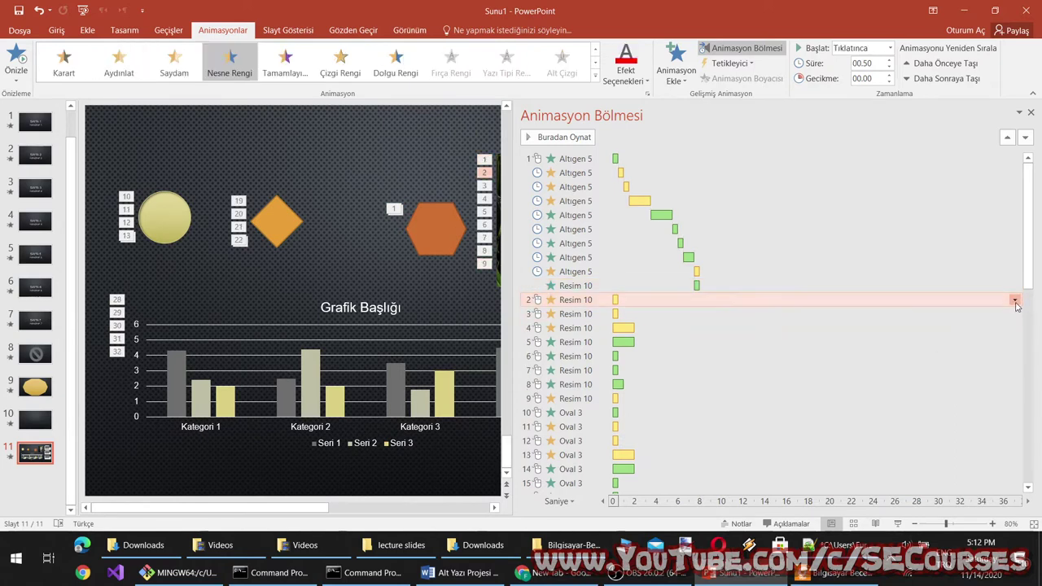
pyautogui.click(745, 286)
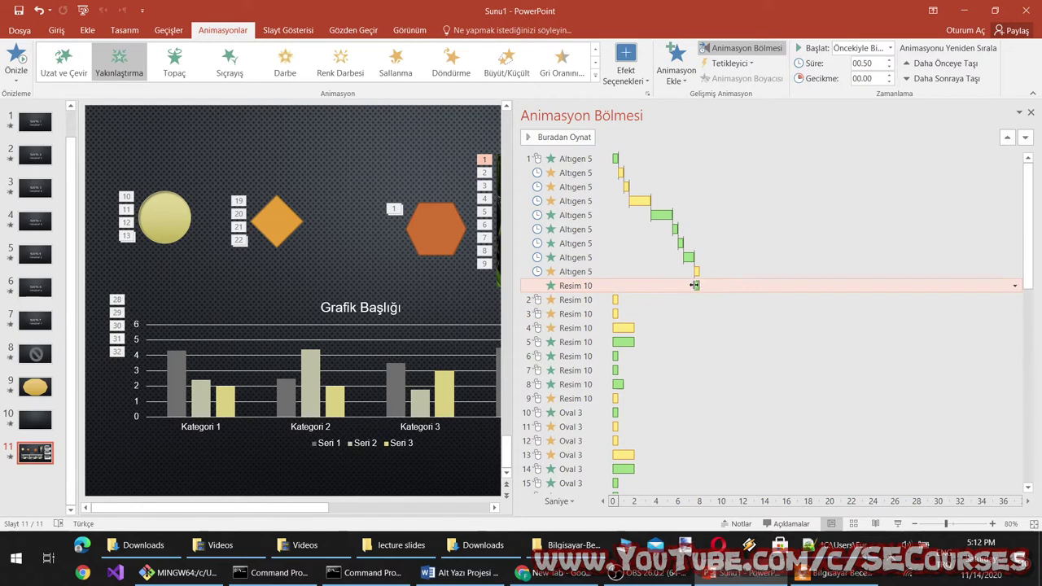
pyautogui.moveTo(696, 285)
pyautogui.mouseDown()
pyautogui.moveTo(632, 287)
pyautogui.moveTo(693, 286)
pyautogui.mouseUp()
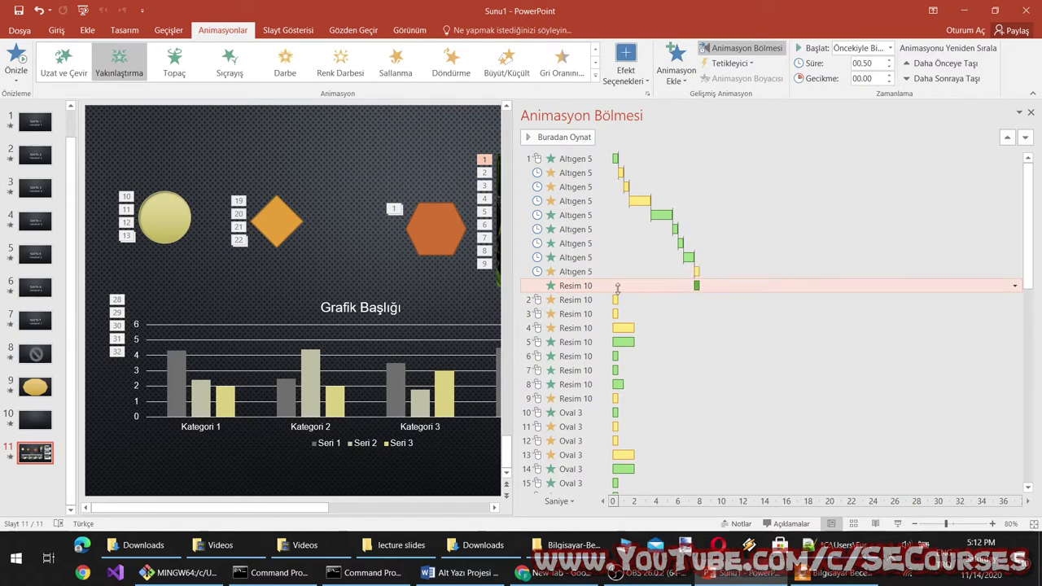
pyautogui.click(1014, 287)
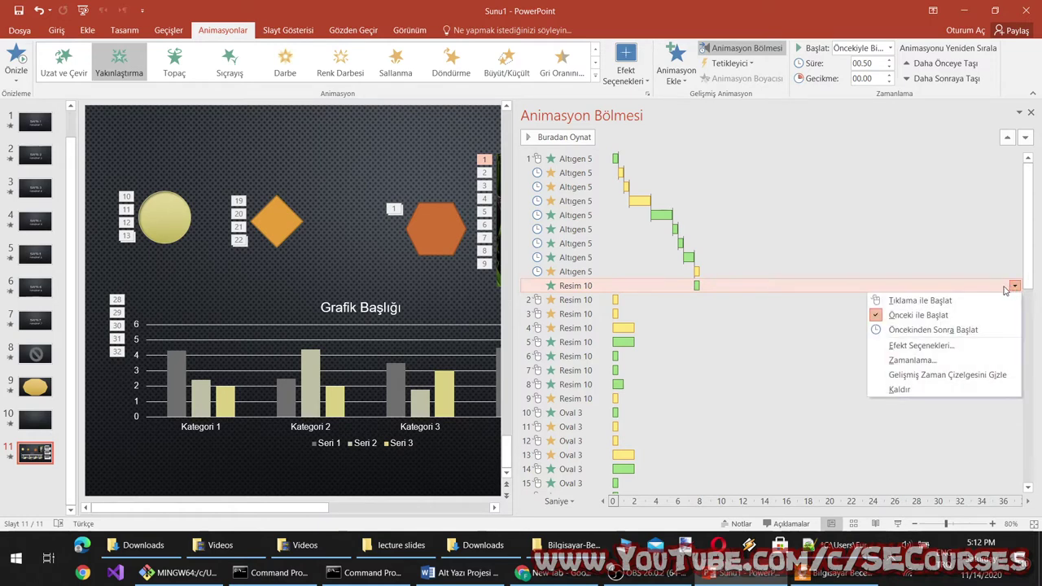
# Step: Review the Resim 10 zoom's timing settings and close them unchanged
pyautogui.click(931, 361)
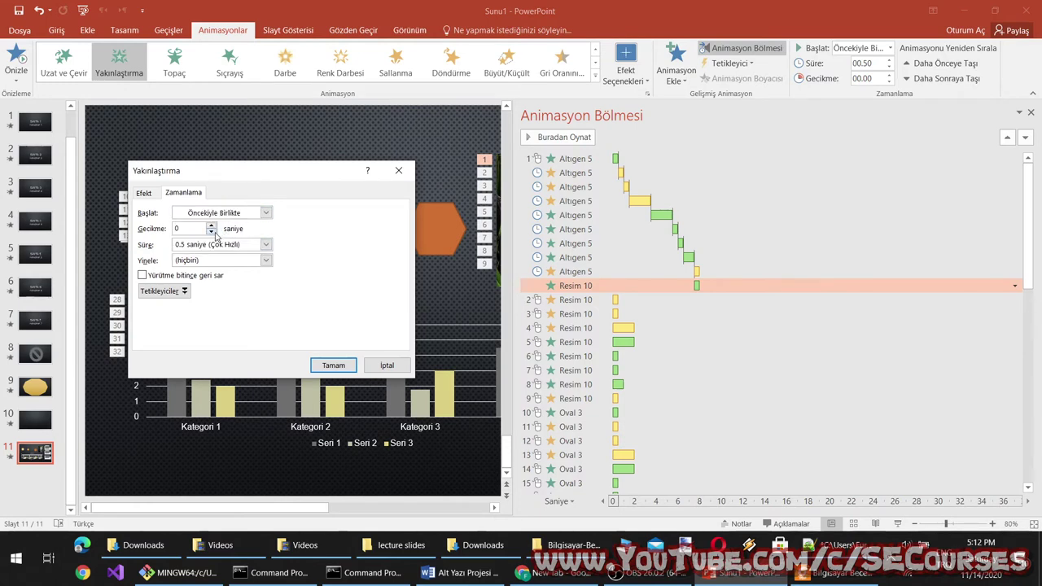
pyautogui.click(144, 194)
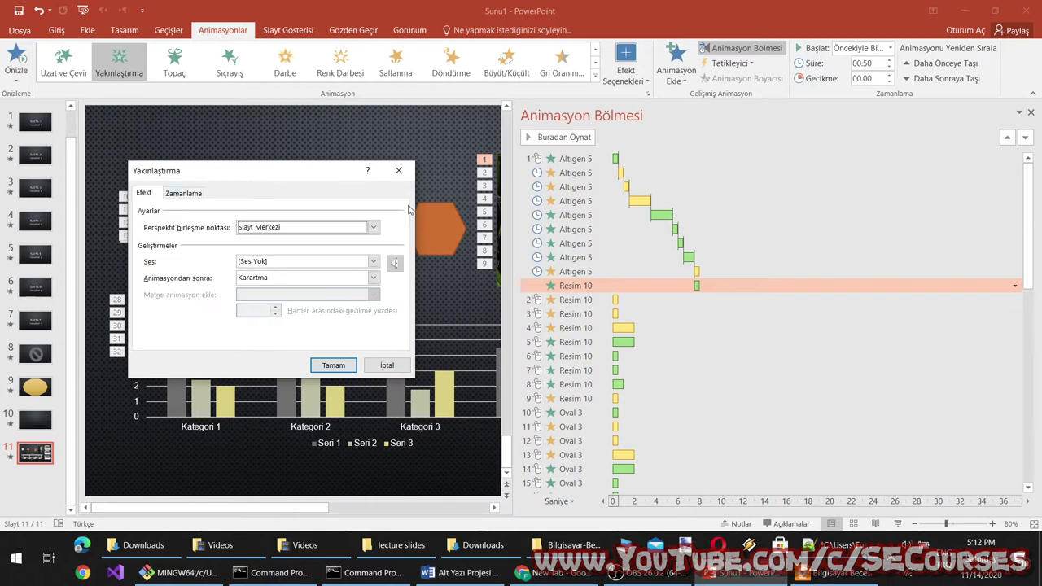
pyautogui.click(399, 173)
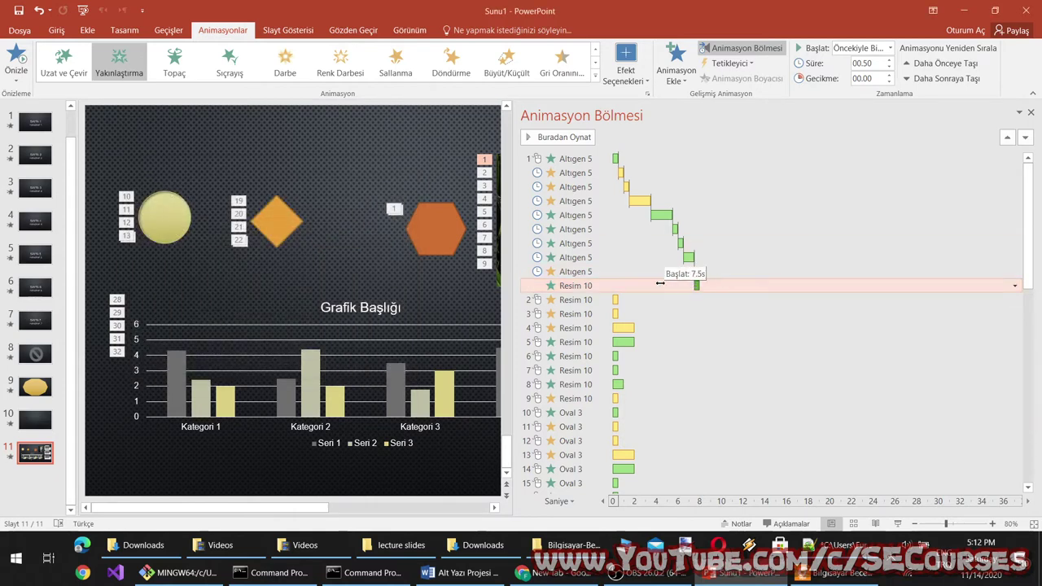
pyautogui.moveTo(659, 282); pyautogui.dragTo(661, 283)
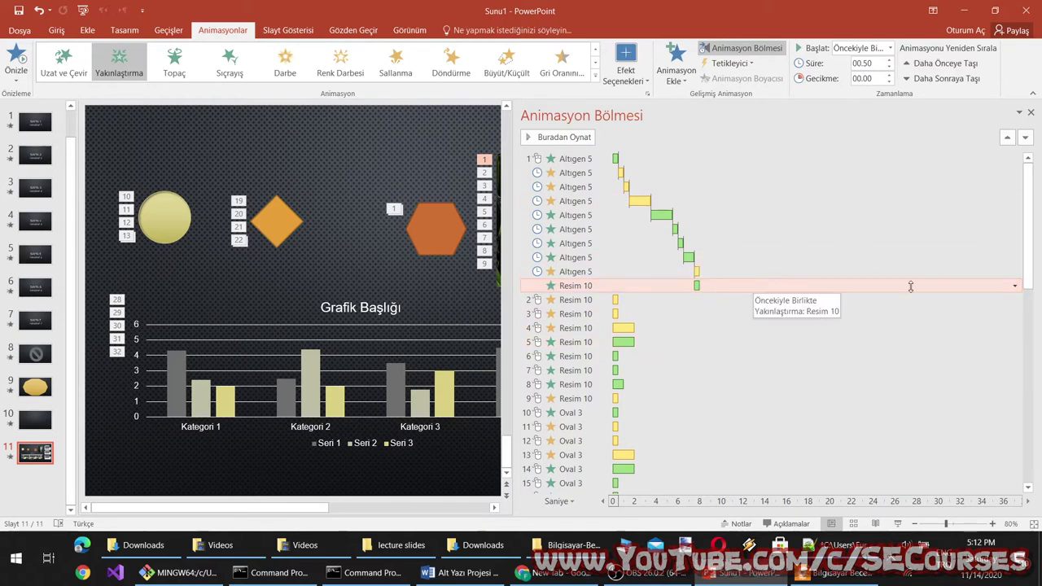
# Step: Set the Resim 10 zoom to Start After Previous and stretch its timeline bar to about 14.70 seconds
pyautogui.click(1015, 286)
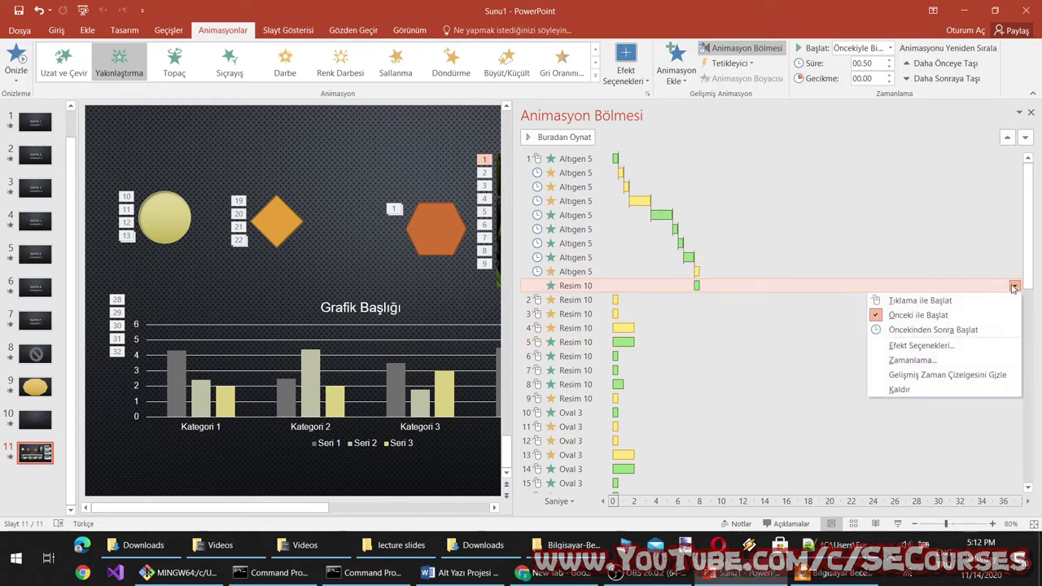
pyautogui.click(935, 329)
pyautogui.click(1015, 286)
pyautogui.press('Escape')
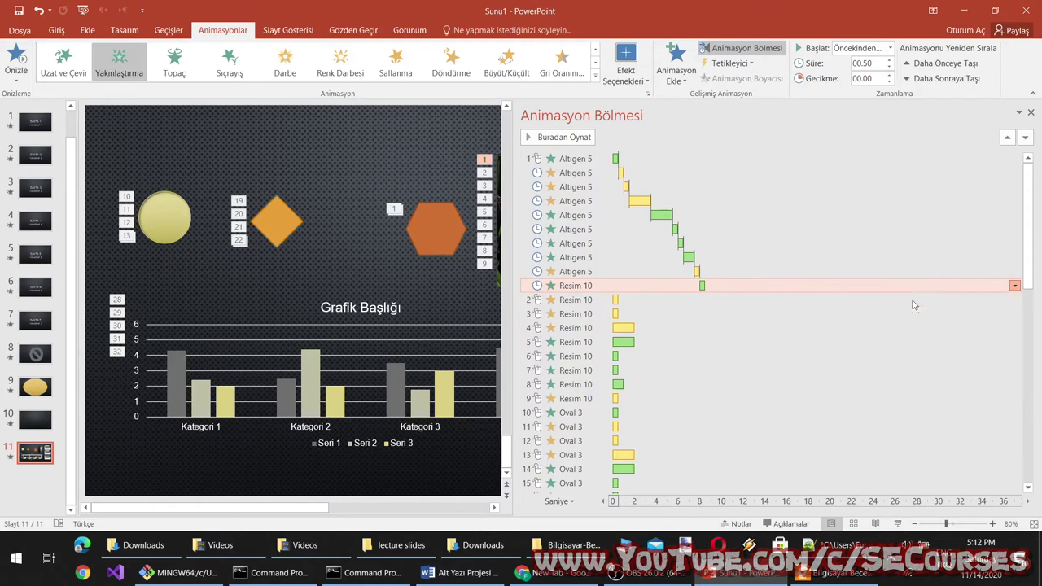
pyautogui.moveTo(616, 285)
pyautogui.mouseDown()
pyautogui.moveTo(827, 284)
pyautogui.moveTo(772, 285)
pyautogui.mouseUp()
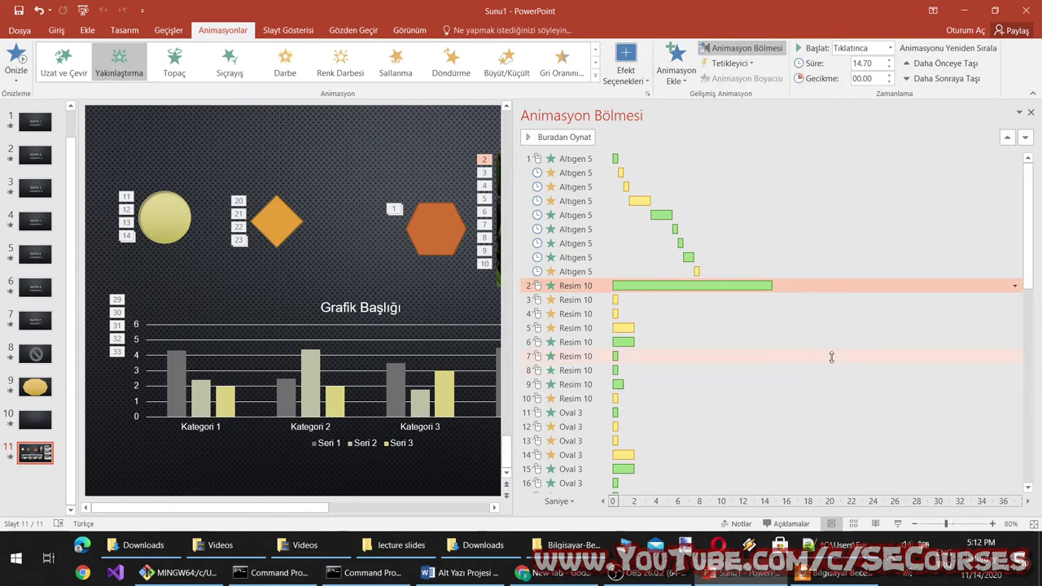
# Step: Undo the picture zoom's long duration and select the Resim 10 effects
pyautogui.hotkey('ctrl', 'z')
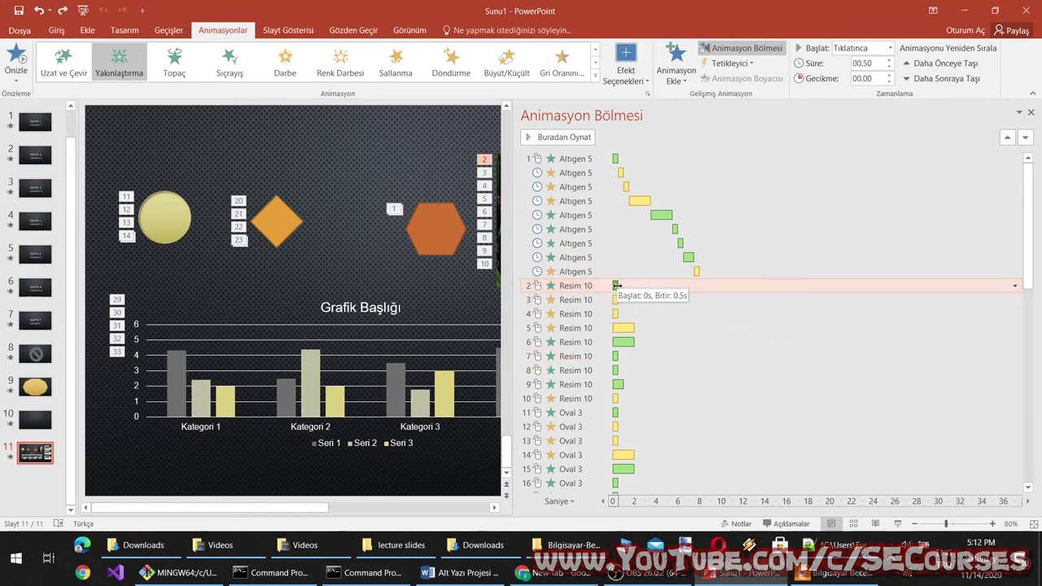
pyautogui.click(752, 298)
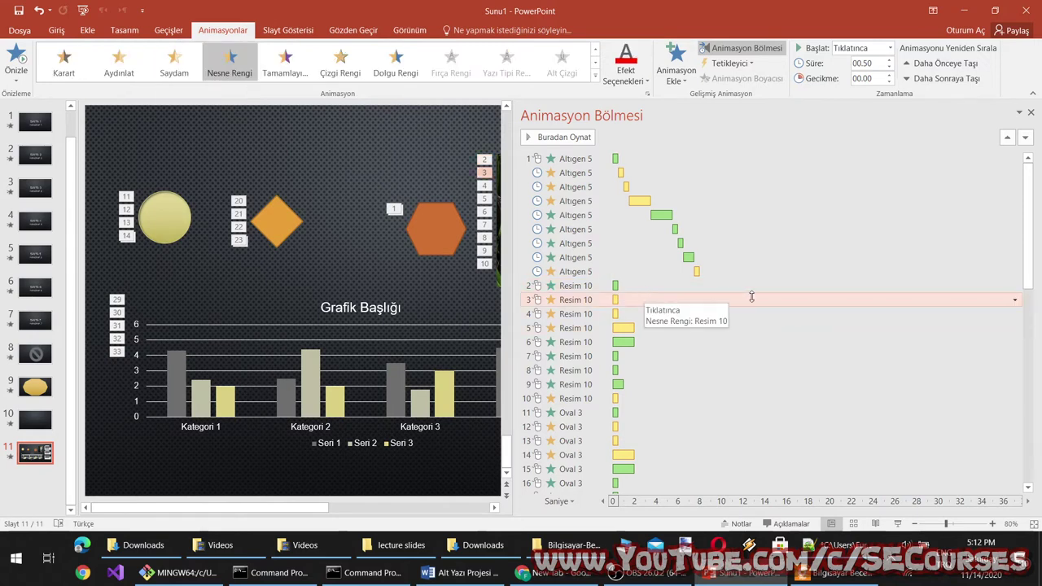
pyautogui.click(1015, 299)
pyautogui.click(685, 287)
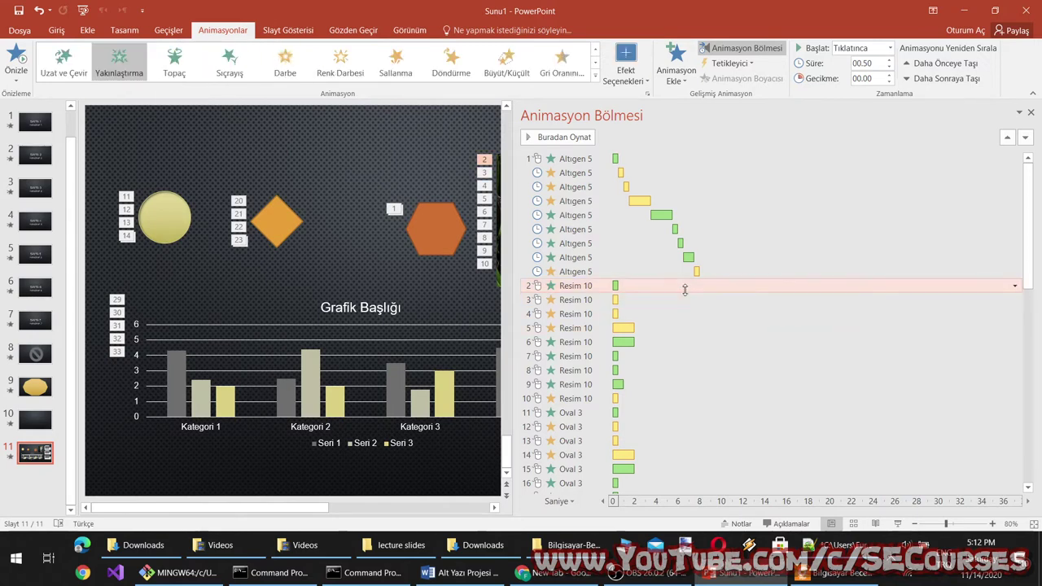
# Step: Undo the added animations, checking with redo, until only the Altıgen 5 effects remain
pyautogui.hotkey('ctrl', 'z')
pyautogui.hotkey('ctrl', 'z')
pyautogui.hotkey('ctrl', 'z')
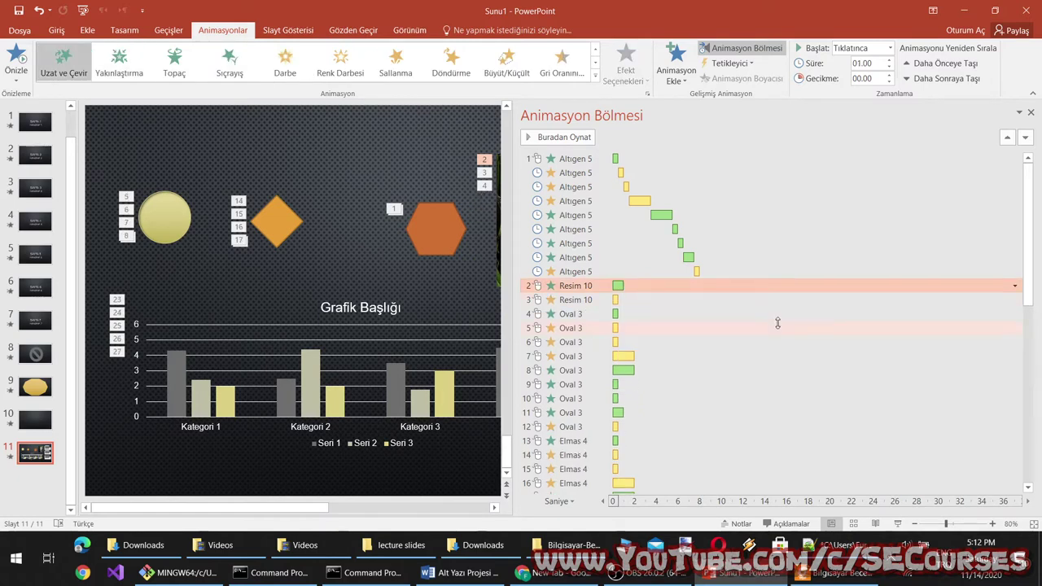
pyautogui.hotkey('ctrl', 'z')
pyautogui.hotkey('ctrl', 'z')
pyautogui.hotkey('ctrl', 'z')
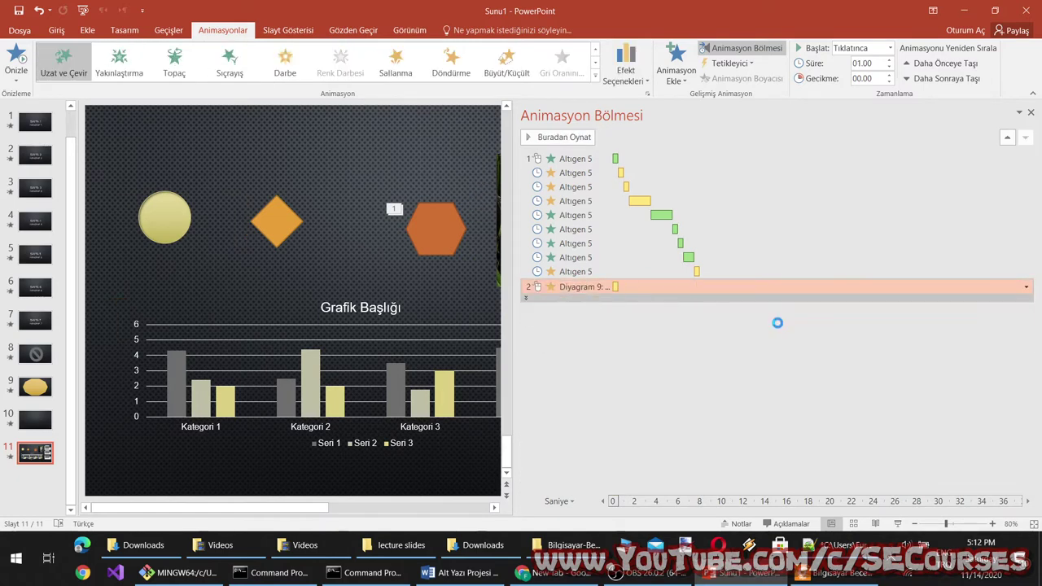
pyautogui.hotkey('ctrl', 'z')
pyautogui.hotkey('ctrl', 'y')
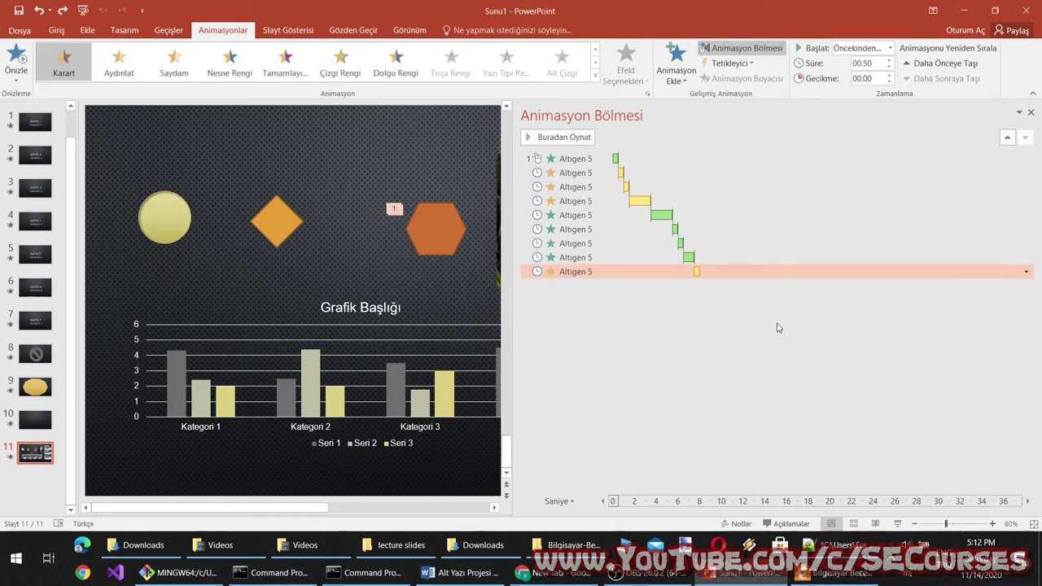
pyautogui.hotkey('ctrl', 'y')
pyautogui.hotkey('ctrl', 'z')
# Step: Use Animation Painter to copy the hexagon's animation to the picture, diagram, diamond, circle, chart and box group
pyautogui.click(1032, 113)
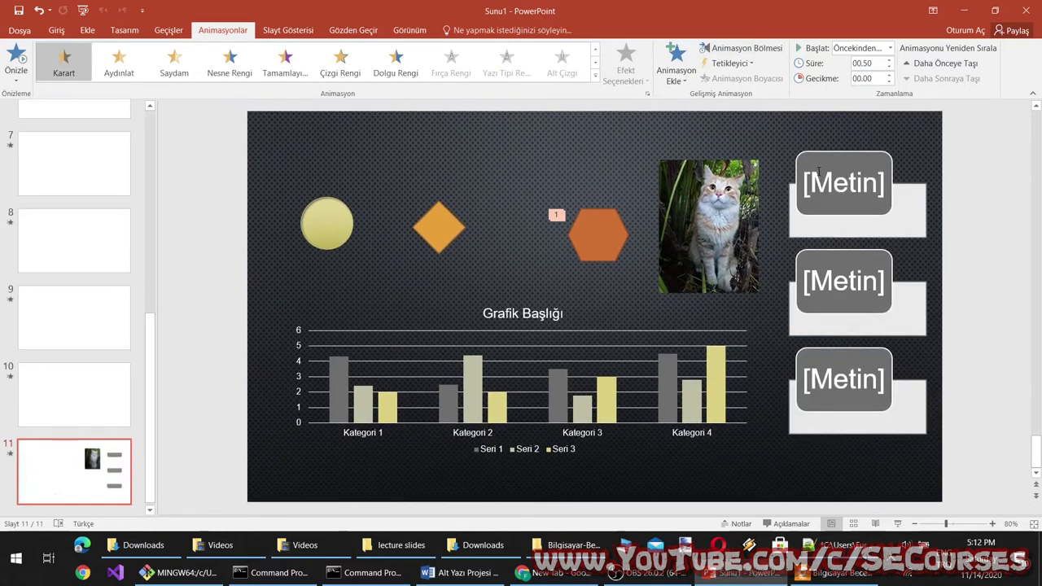
pyautogui.click(607, 215)
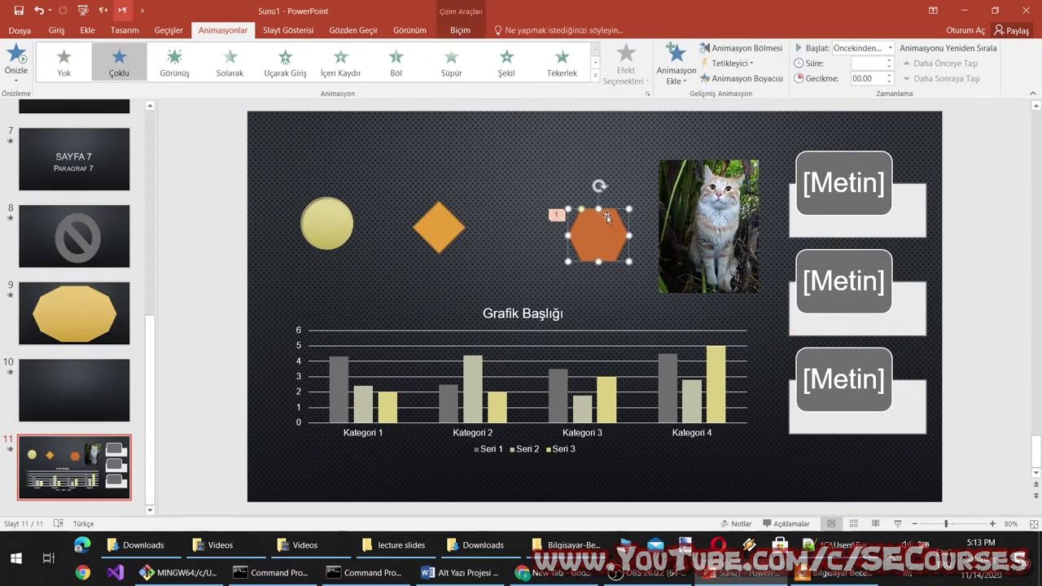
pyautogui.click(739, 81)
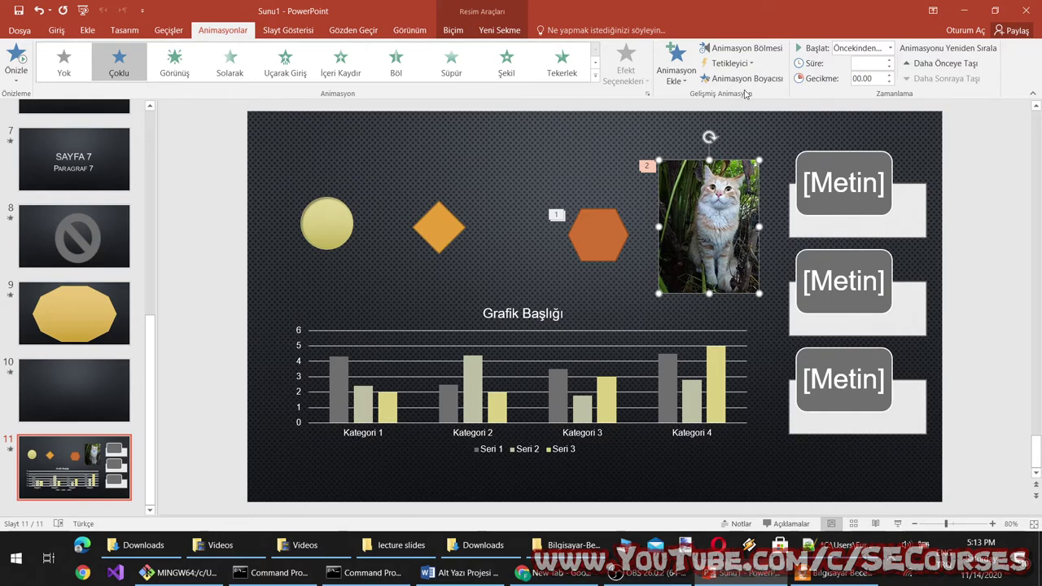
pyautogui.click(743, 79)
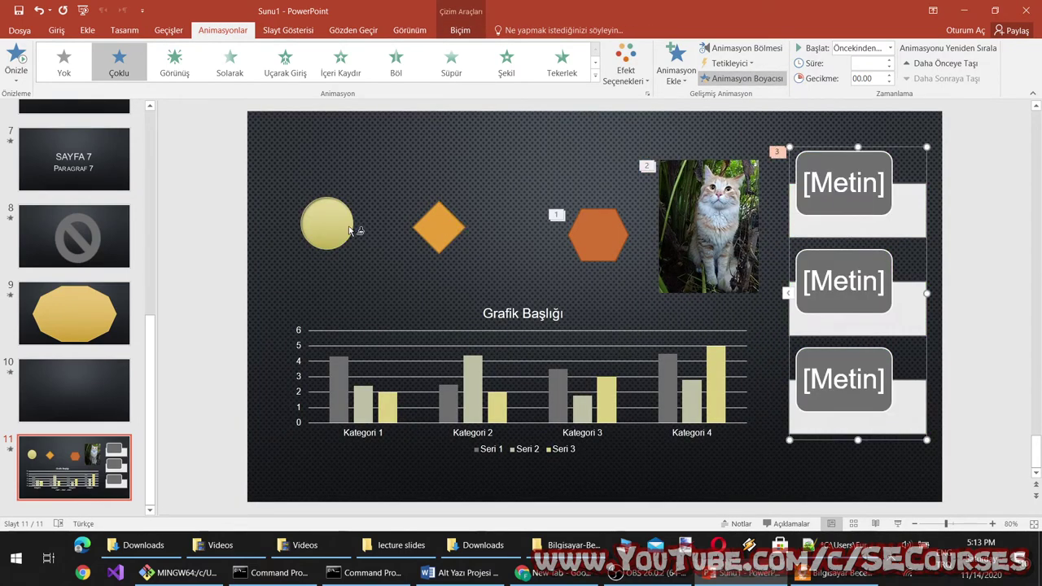
pyautogui.click(440, 225)
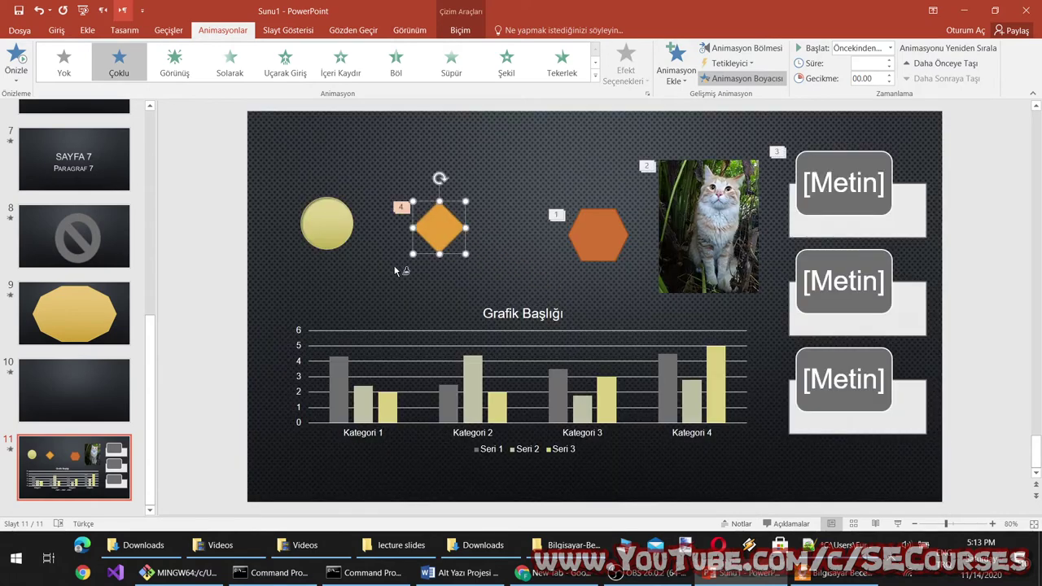
pyautogui.click(328, 230)
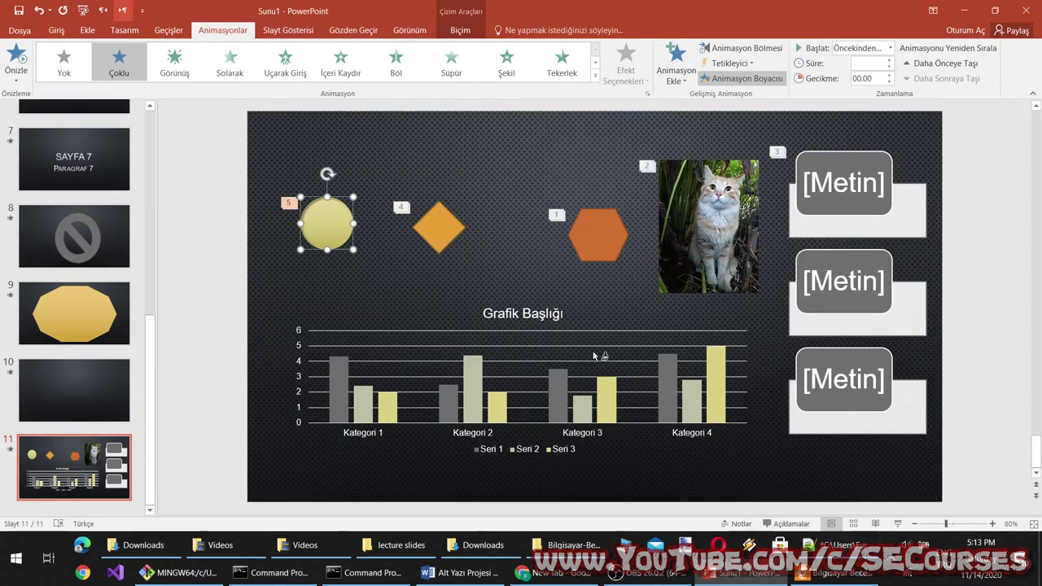
pyautogui.click(594, 356)
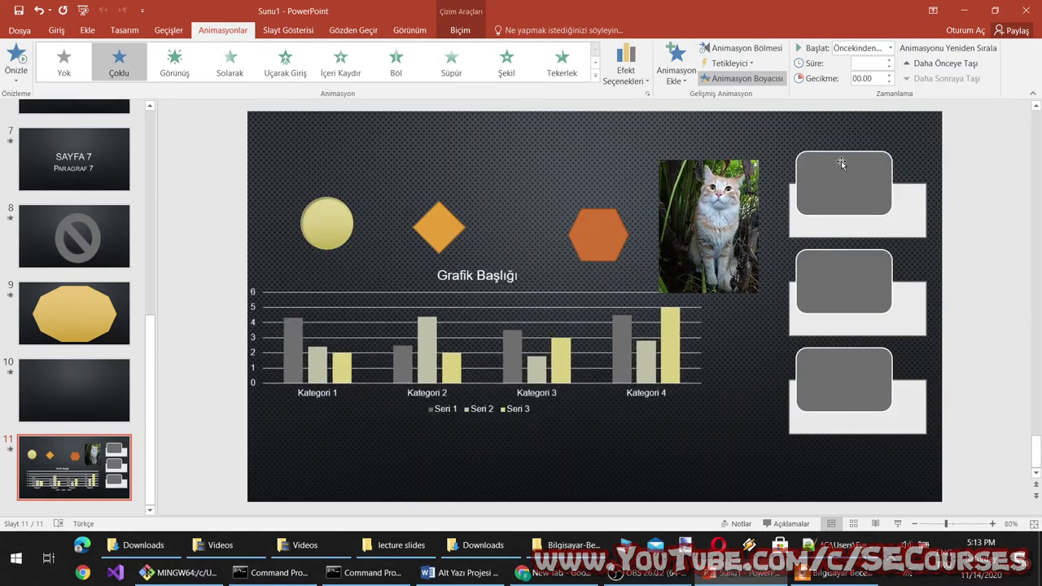
pyautogui.click(728, 80)
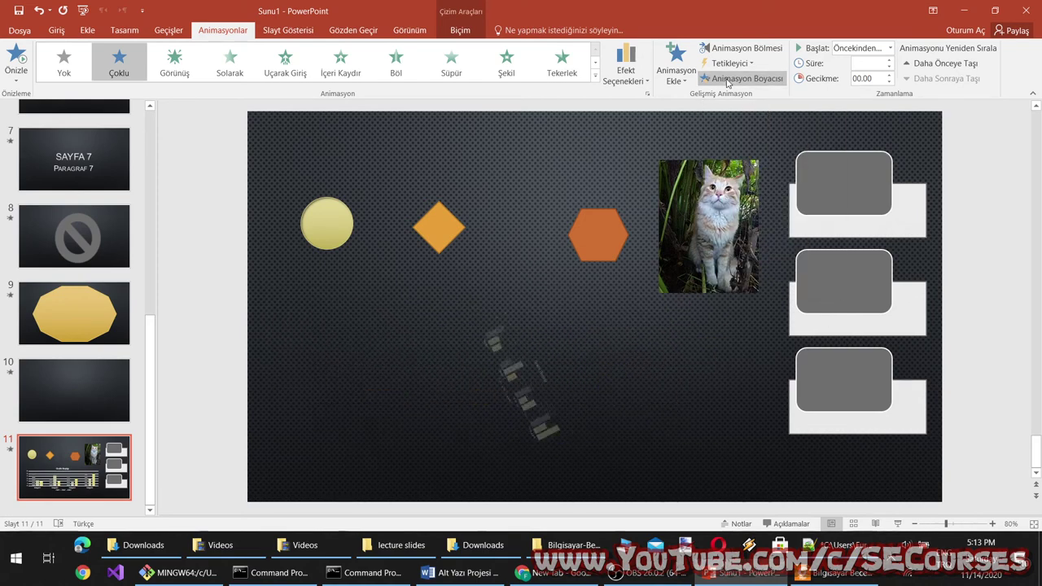
pyautogui.click(879, 243)
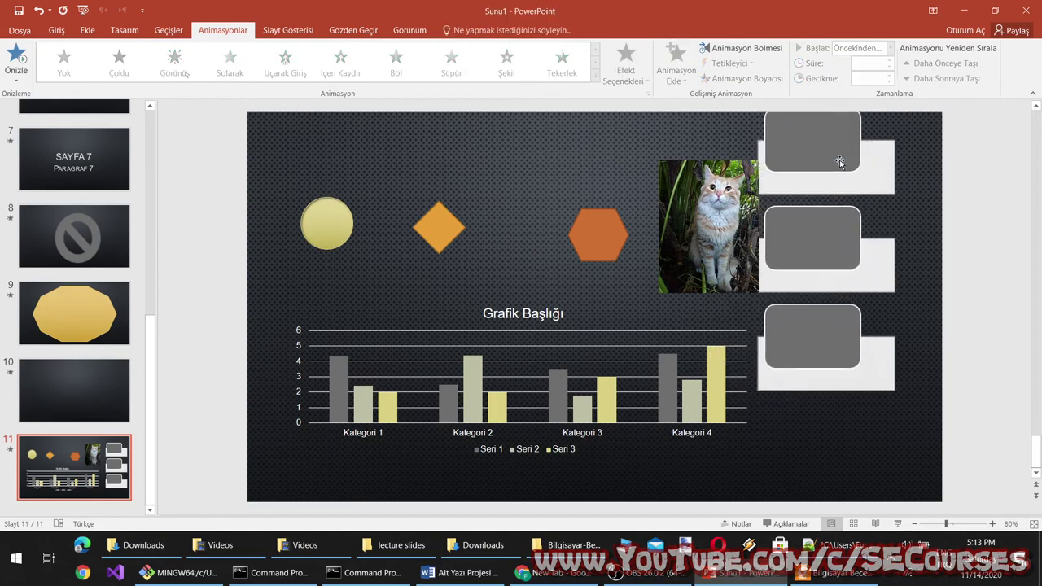
pyautogui.click(741, 48)
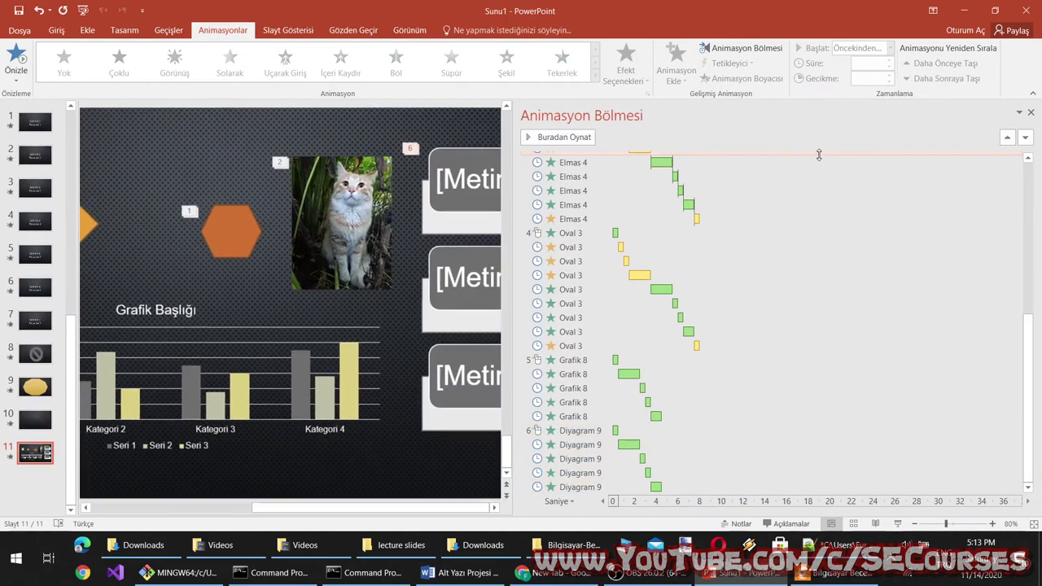
pyautogui.press('Up')
pyautogui.press('Up')
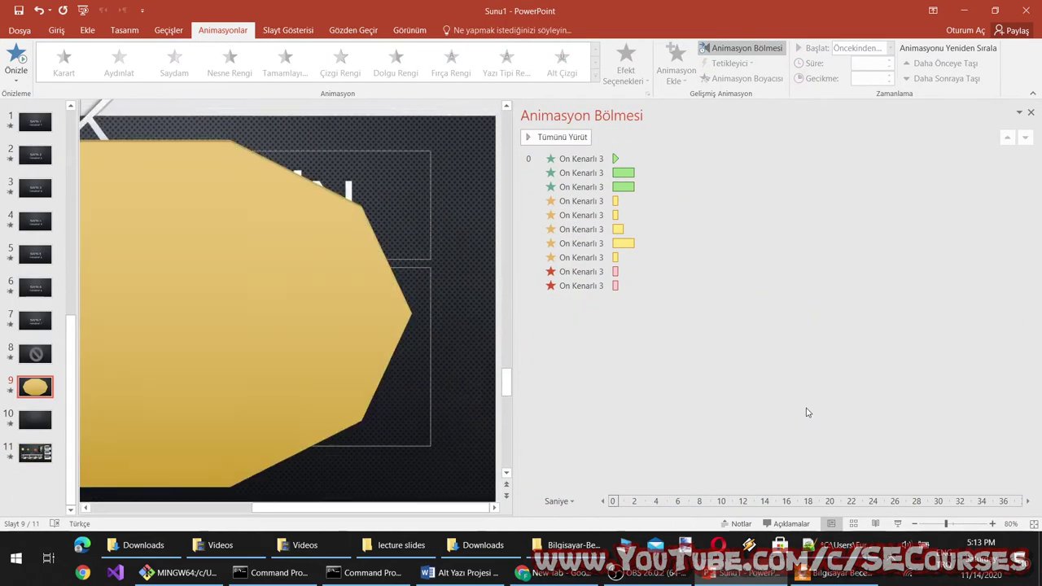
pyautogui.press('Down')
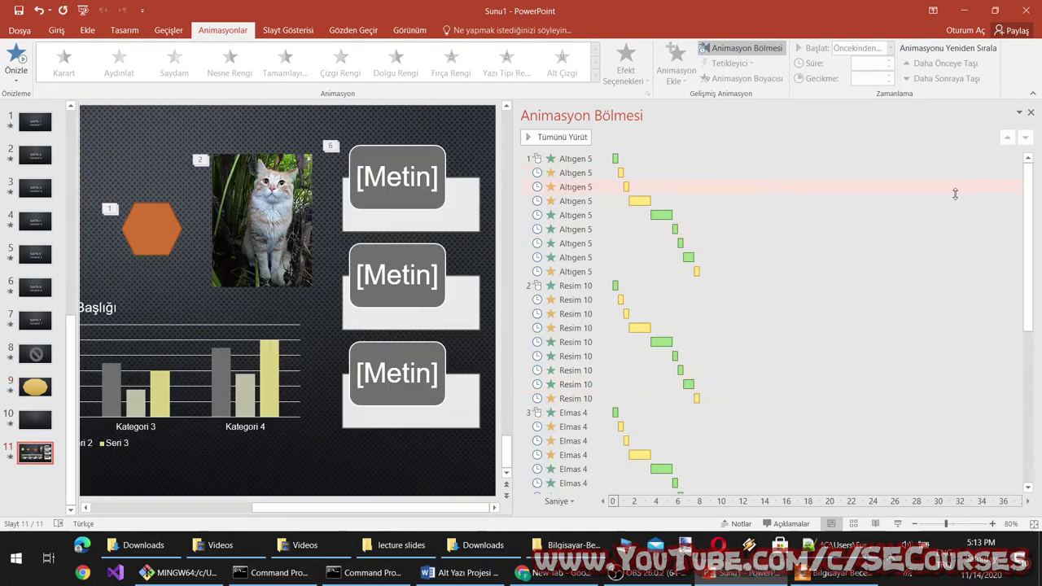
pyautogui.moveTo(1028, 251); pyautogui.dragTo(1039, 404)
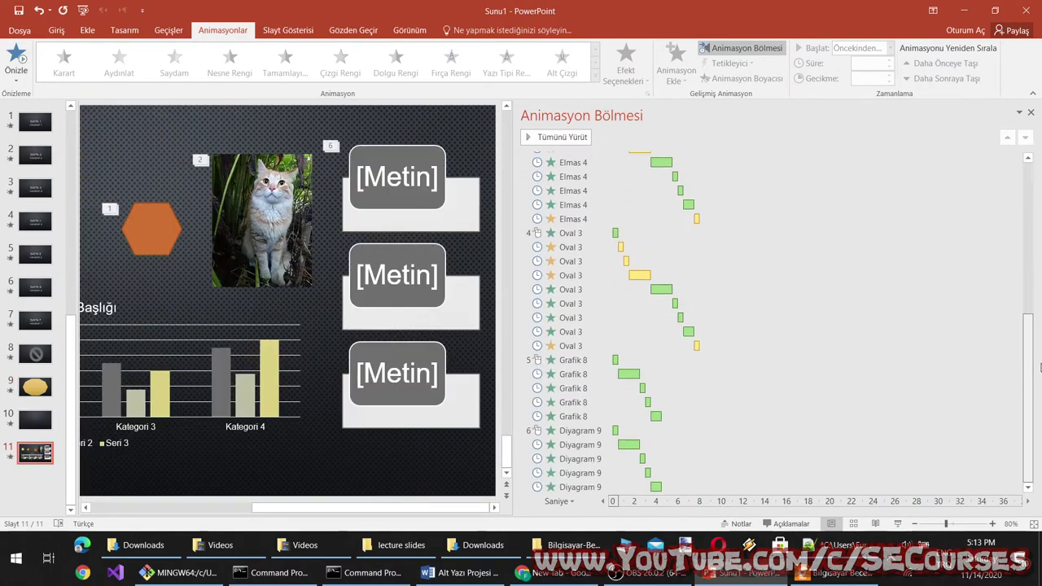
pyautogui.moveTo(1040, 368); pyautogui.dragTo(1038, 214)
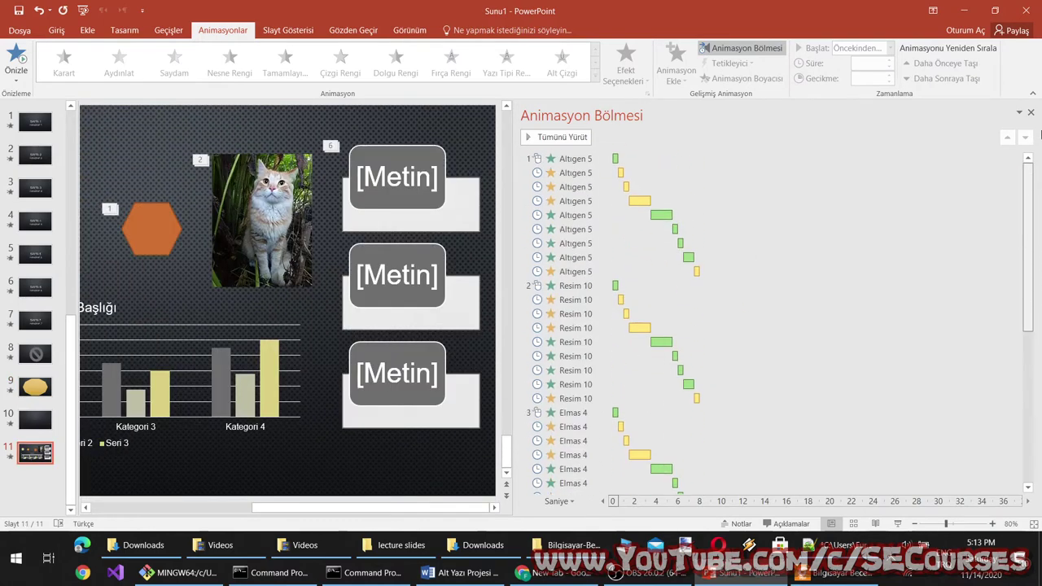
pyautogui.click(899, 526)
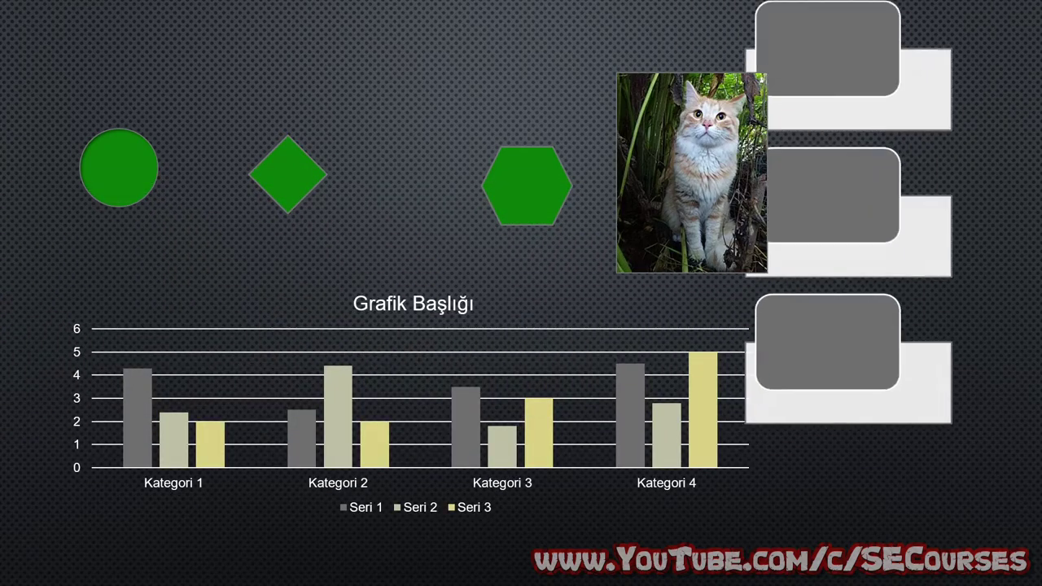
pyautogui.press('Escape')
# Step: Google 'how to start animations at the same time in powerpoint' and open the start-time help article in a background tab
pyautogui.click(553, 572)
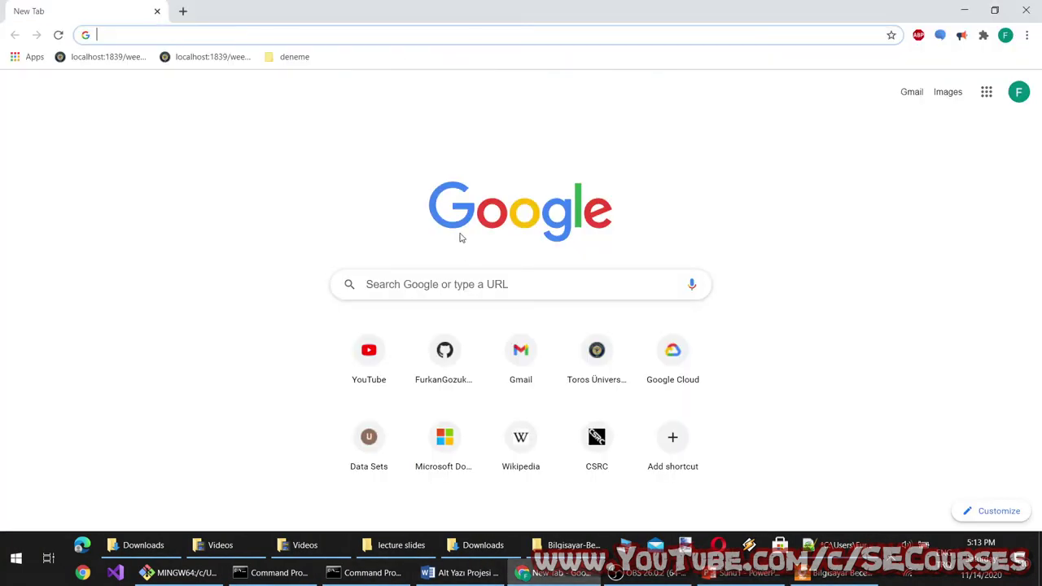
pyautogui.hotkey('ctrl', 't')
pyautogui.write('how to start animmations')
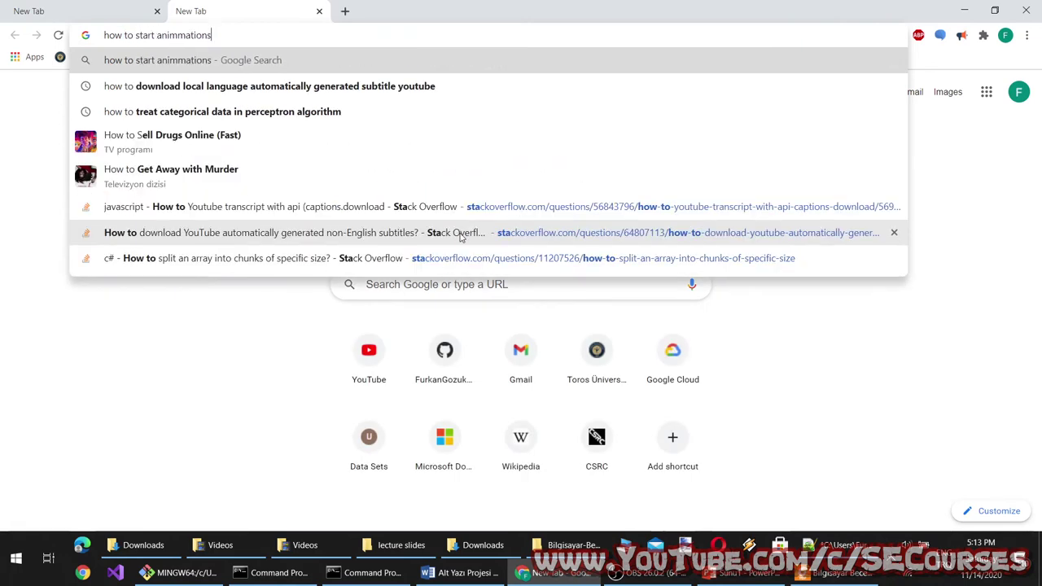
pyautogui.hotkey('ctrl', 'a')
pyautogui.write('how')
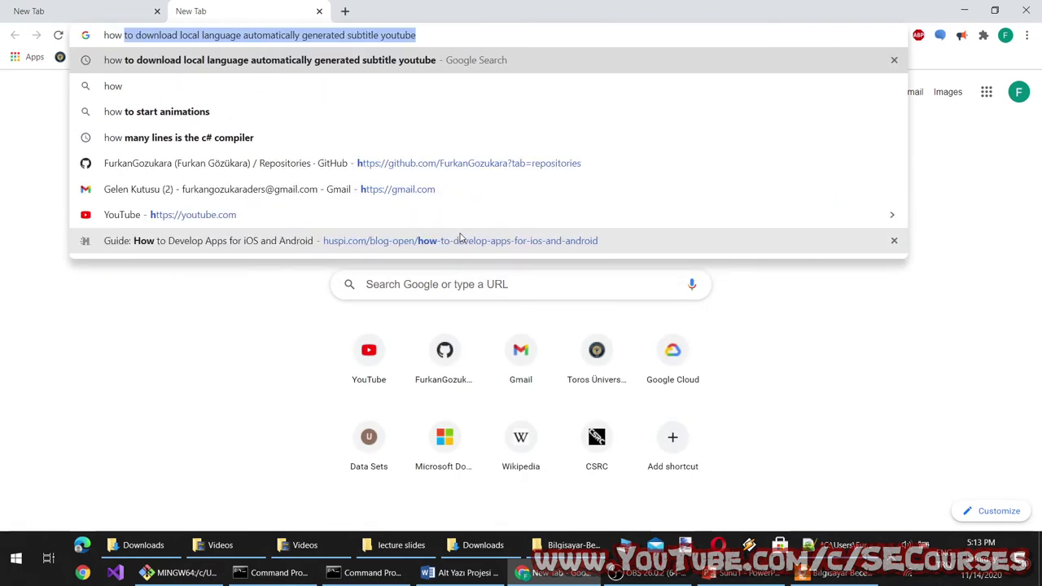
pyautogui.write(' to start animations')
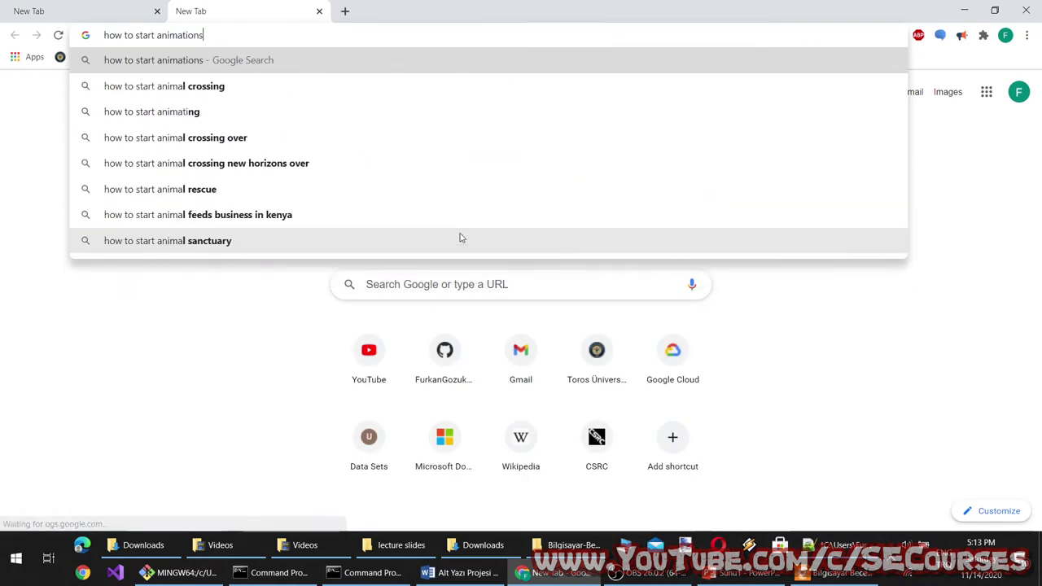
pyautogui.write(' at the same time')
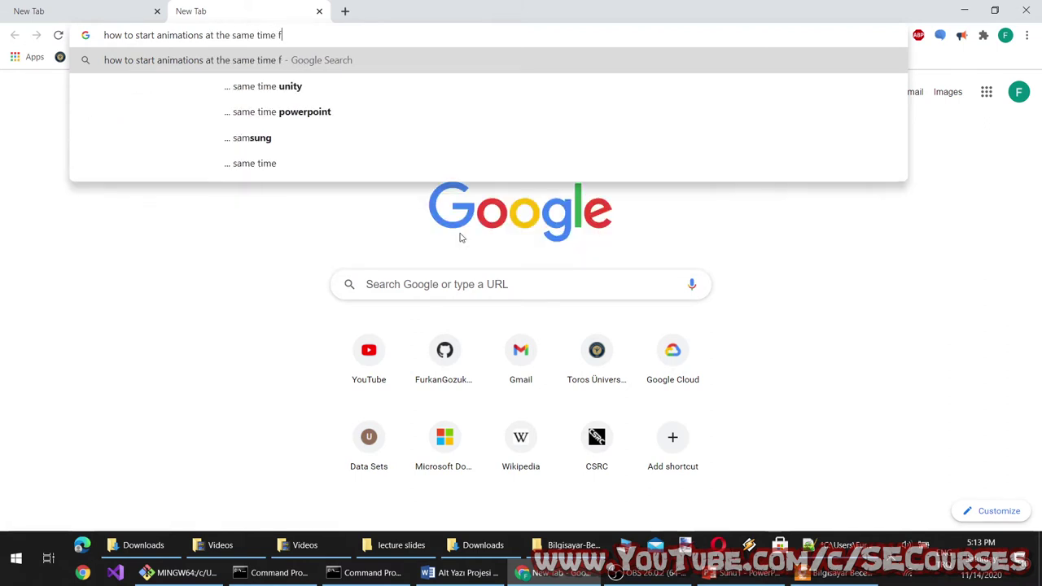
pyautogui.write(' in po')
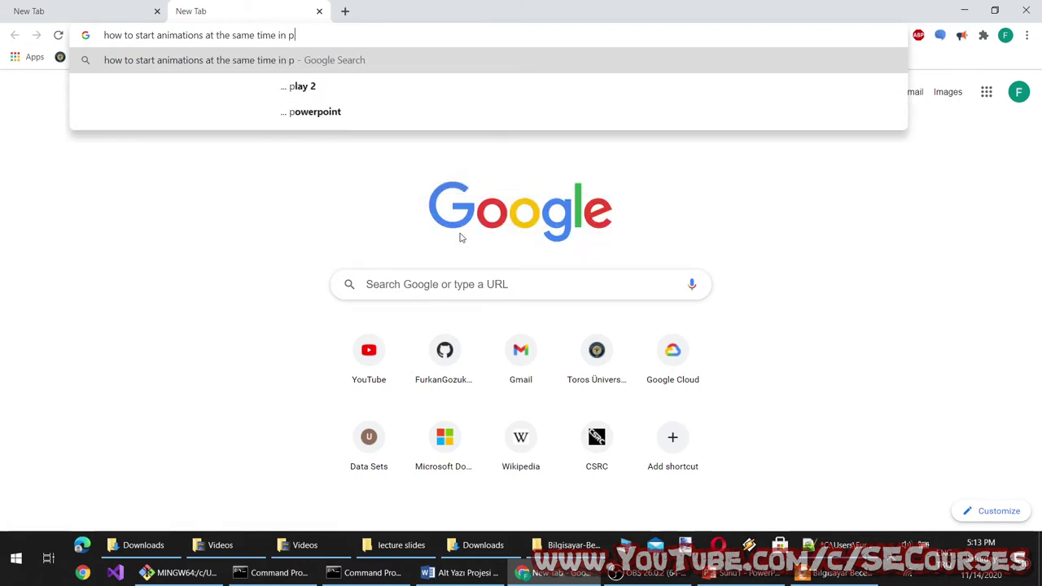
pyautogui.write('werpoint')
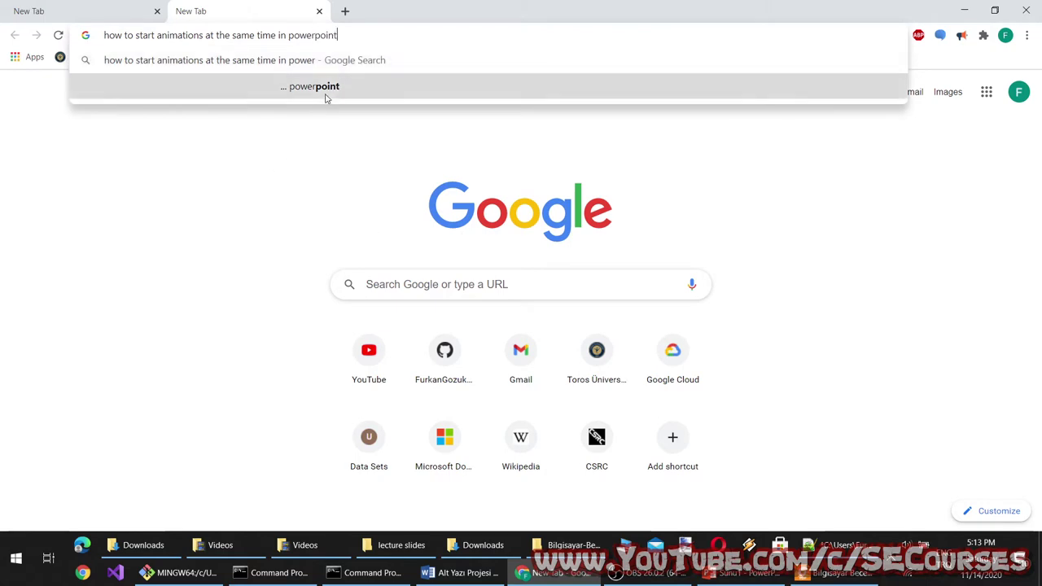
pyautogui.click(326, 88)
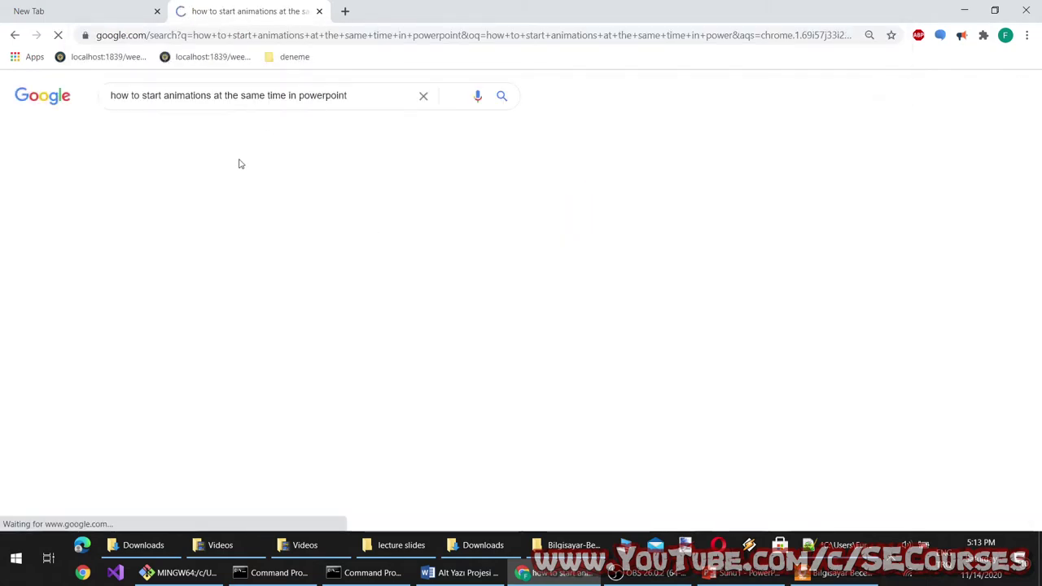
pyautogui.middleClick(205, 303)
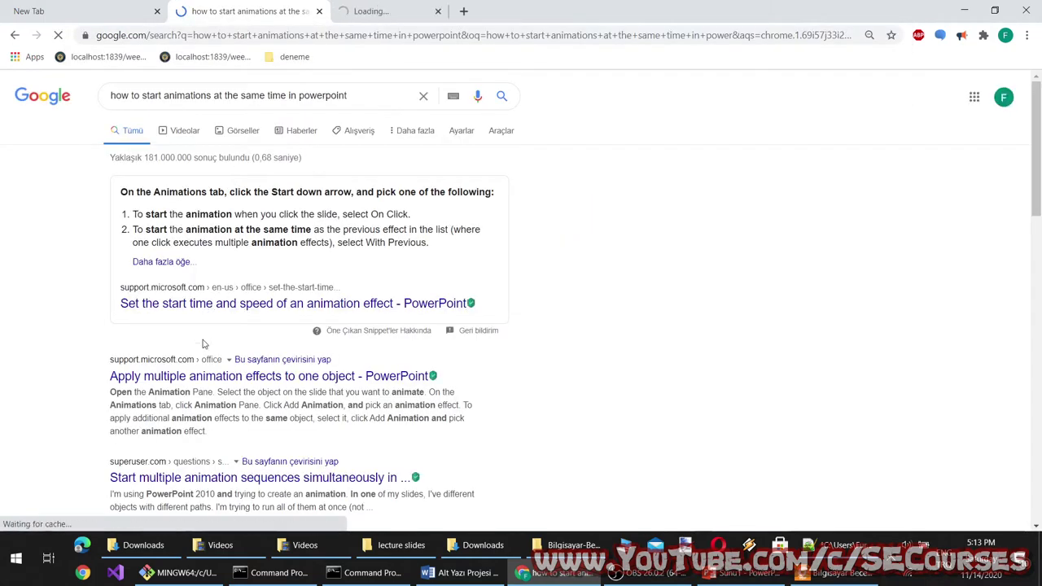
# Step: Open the apply-multiple-effects and Super User results in background tabs, then switch to the Super User question
pyautogui.middleClick(354, 376)
pyautogui.scroll(-2, 353, 370)
pyautogui.middleClick(264, 341)
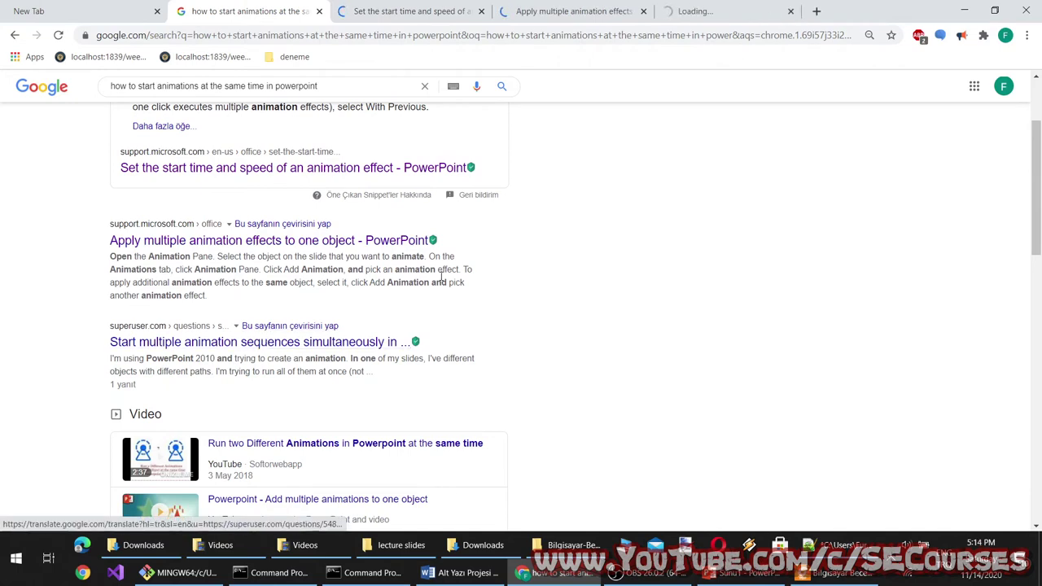
pyautogui.click(411, 10)
pyautogui.click(737, 10)
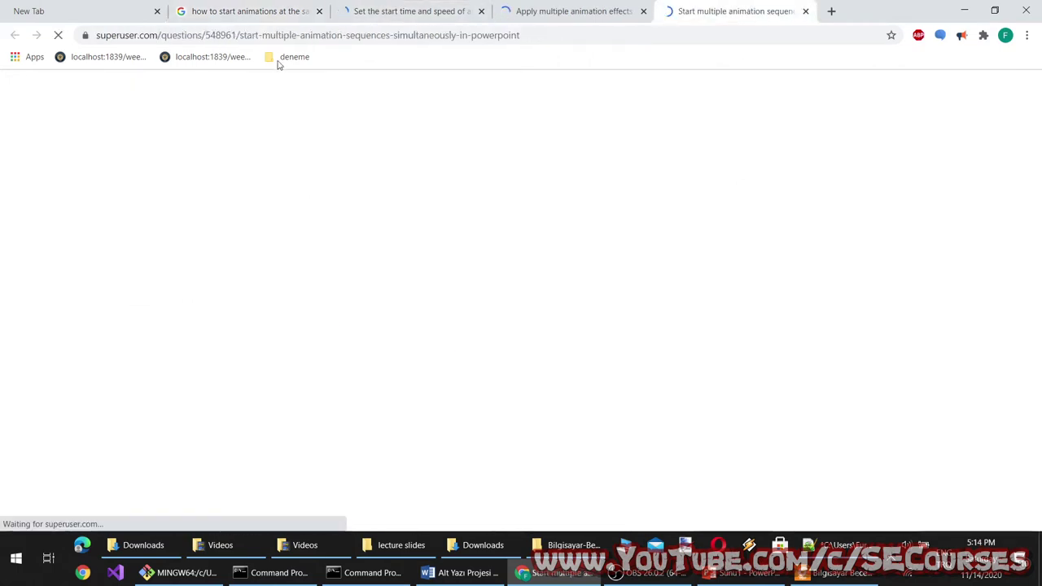
# Step: Read through the thread's accepted answer recommending Timing / With Previous
pyautogui.scroll(-3, 498, 264)
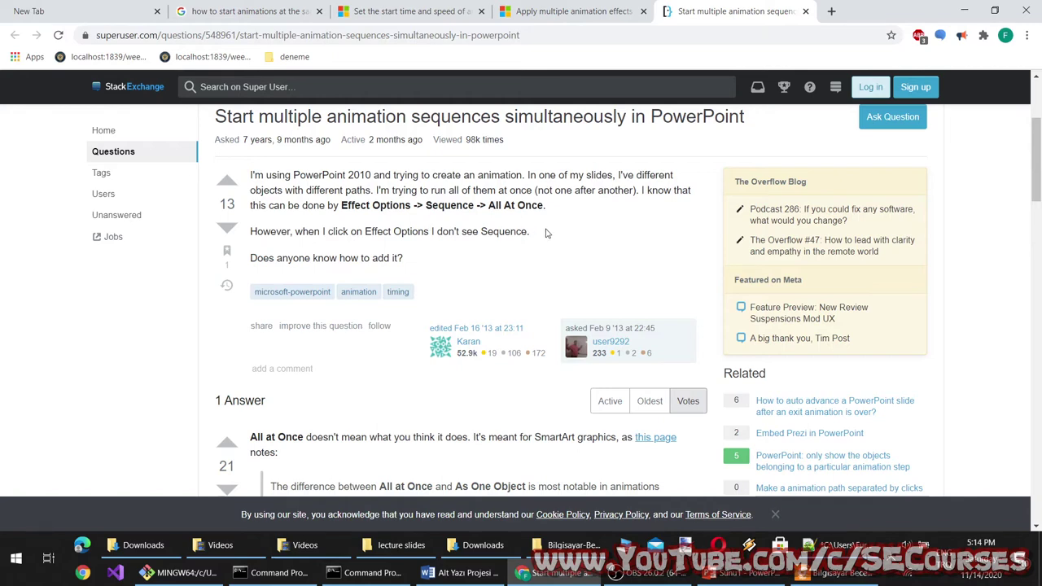
pyautogui.scroll(-3, 536, 255)
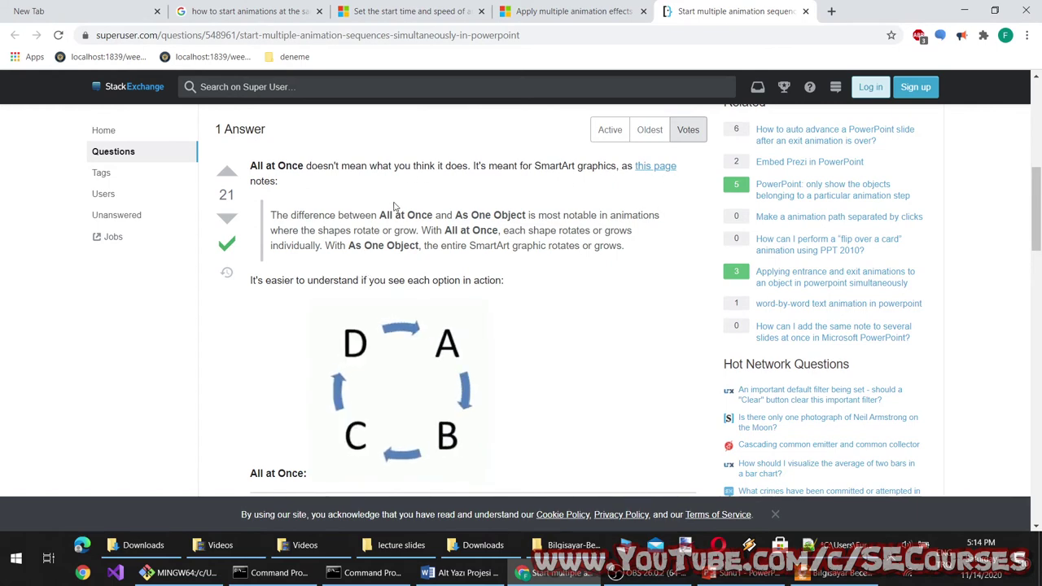
pyautogui.scroll(-3, 474, 325)
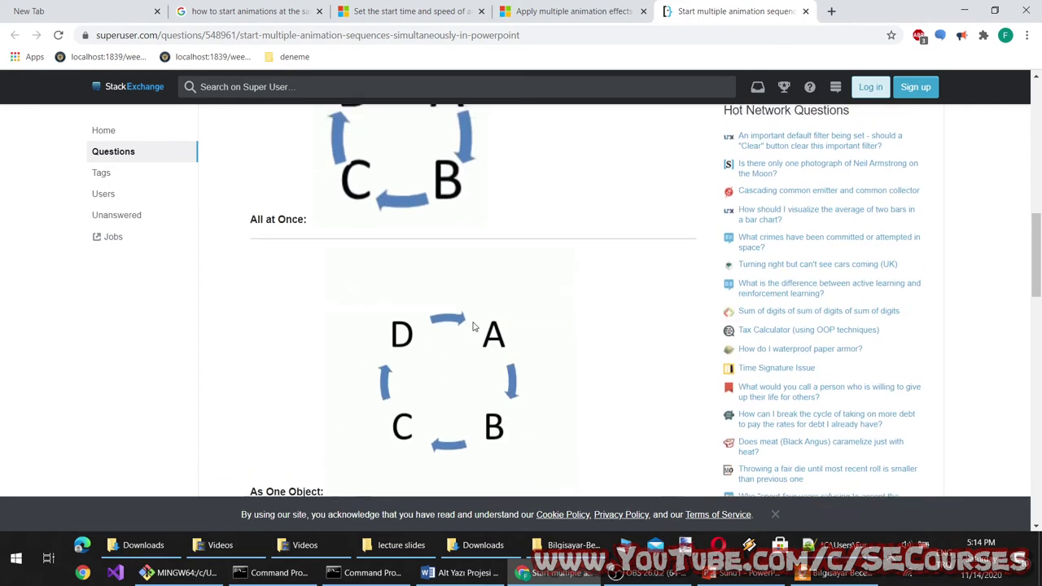
pyautogui.scroll(1, 475, 326)
pyautogui.scroll(-2, 473, 325)
pyautogui.scroll(-3, 473, 325)
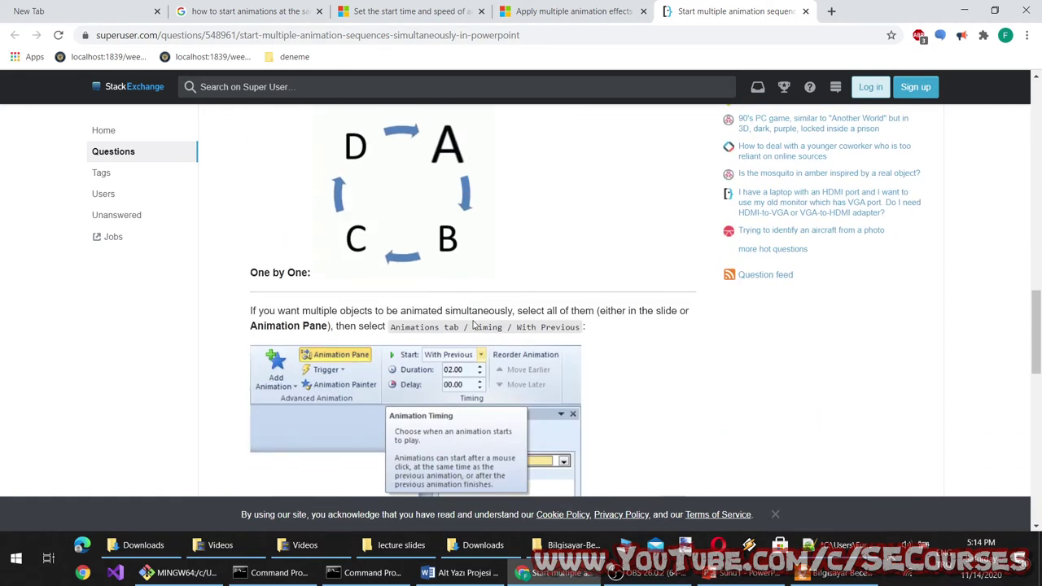
pyautogui.scroll(-2, 475, 325)
pyautogui.scroll(-2, 471, 325)
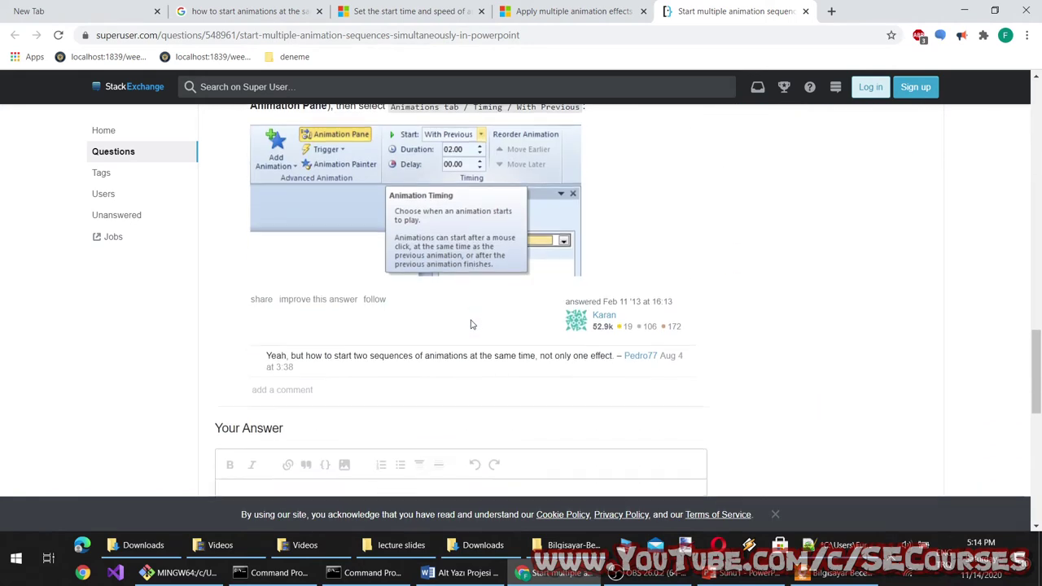
# Step: Read the 'Apply multiple animation effects to one object' article down to its object-renaming steps
pyautogui.click(574, 11)
pyautogui.scroll(-2, 551, 285)
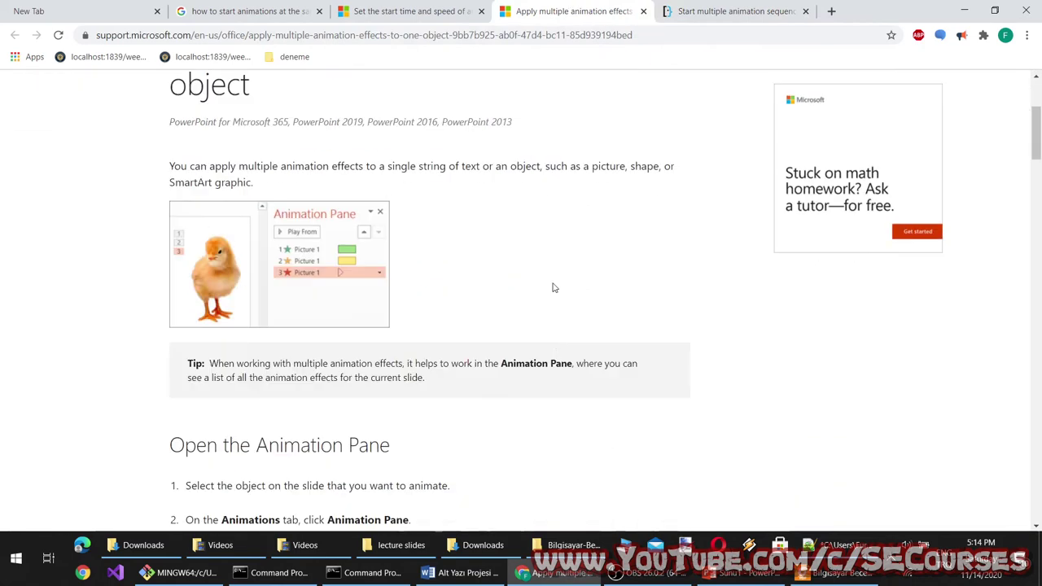
pyautogui.scroll(-2, 552, 298)
pyautogui.scroll(-1, 553, 302)
pyautogui.scroll(-3, 551, 302)
pyautogui.scroll(-3, 552, 302)
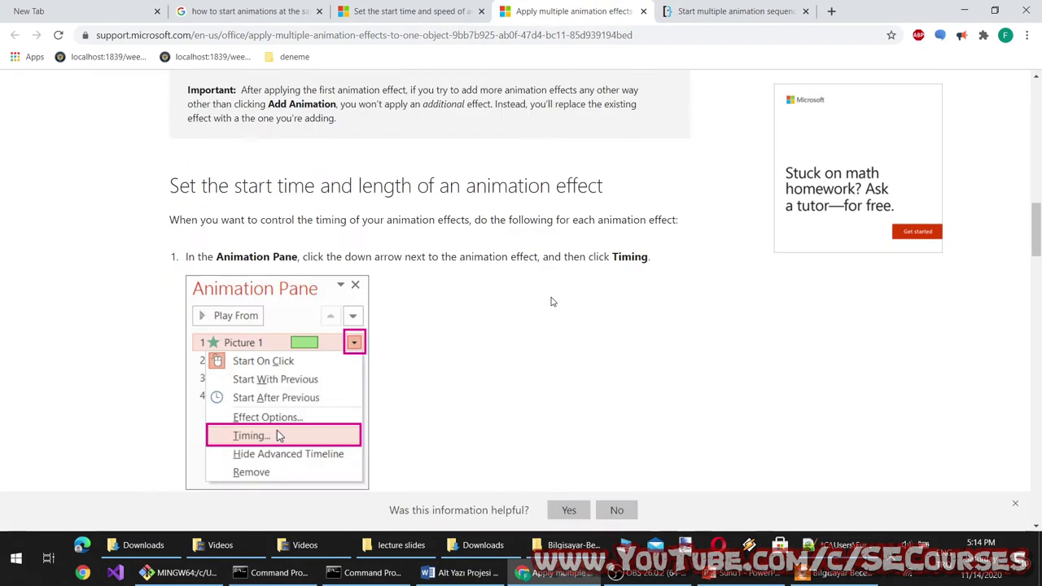
pyautogui.scroll(-1, 552, 302)
pyautogui.scroll(-4, 552, 302)
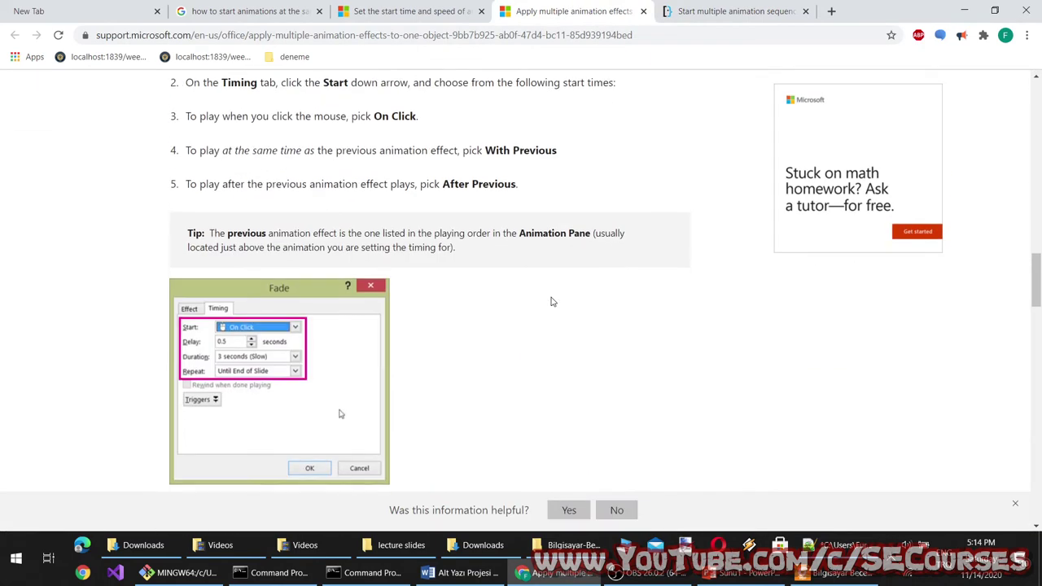
pyautogui.scroll(-3, 552, 302)
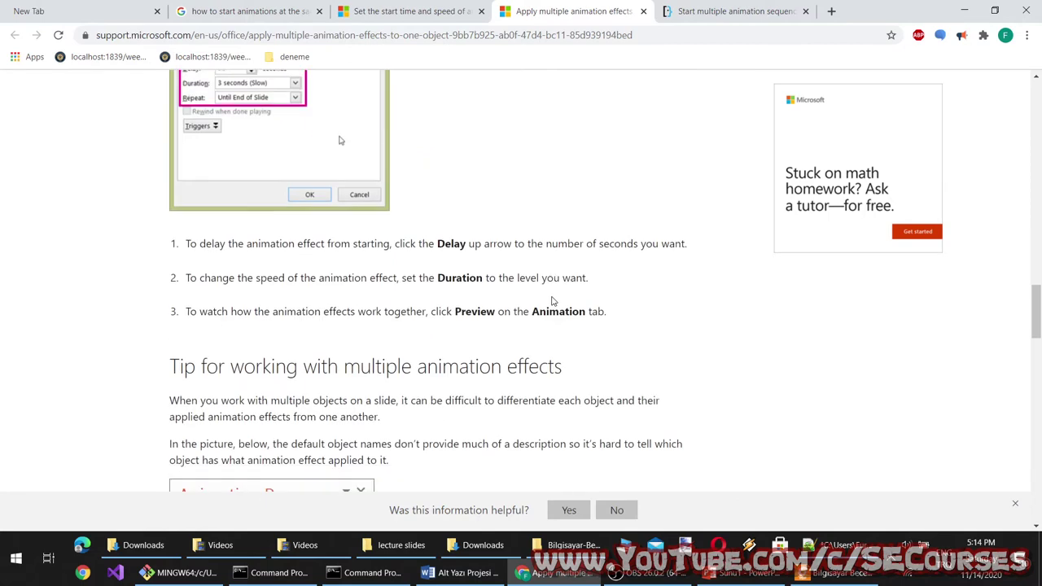
pyautogui.scroll(-3, 551, 302)
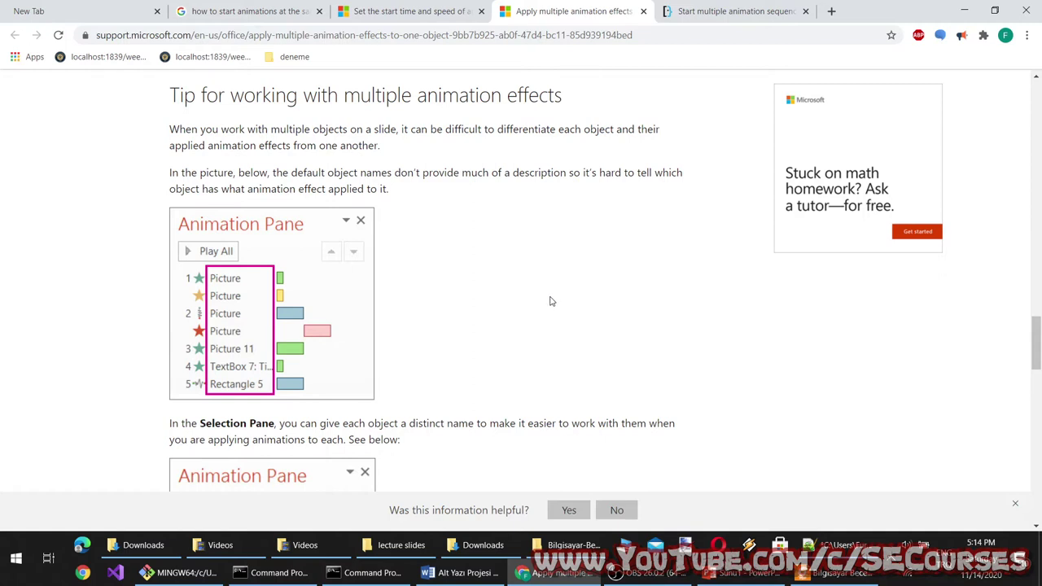
pyautogui.scroll(-4, 549, 301)
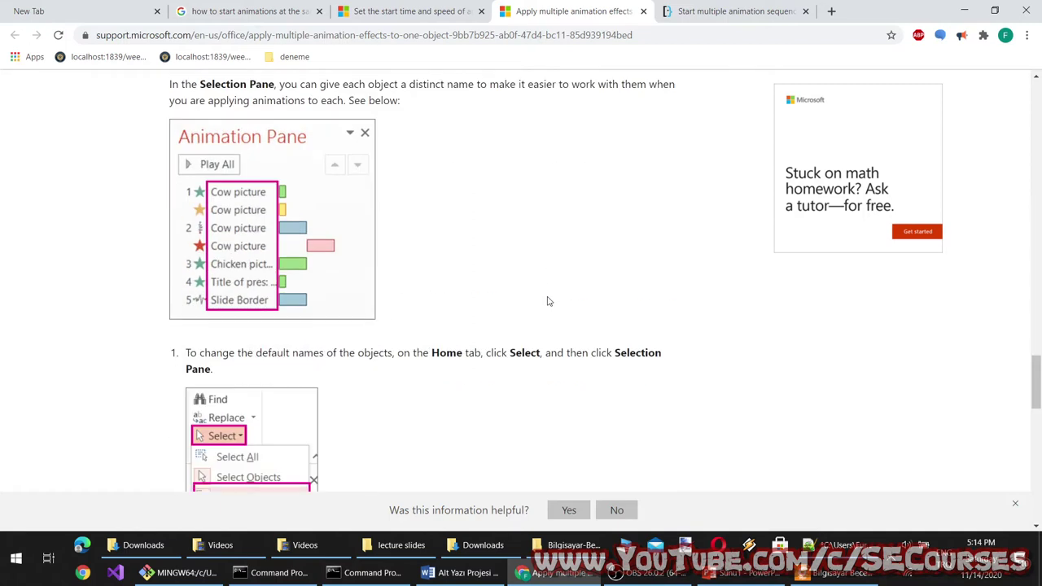
pyautogui.scroll(2, 548, 301)
pyautogui.scroll(-4, 551, 301)
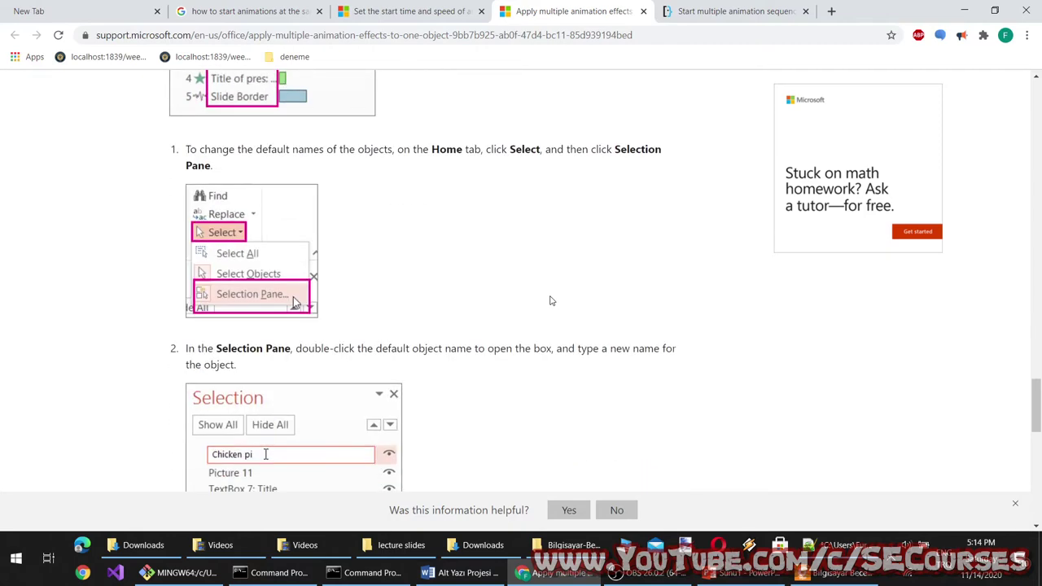
pyautogui.scroll(-3, 551, 301)
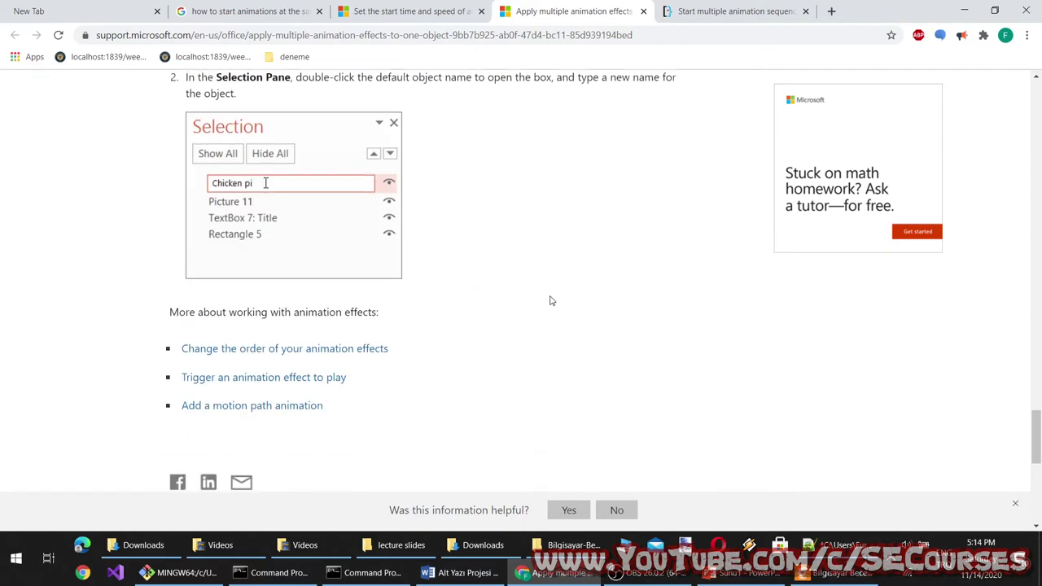
pyautogui.scroll(-3, 549, 298)
pyautogui.scroll(4, 552, 299)
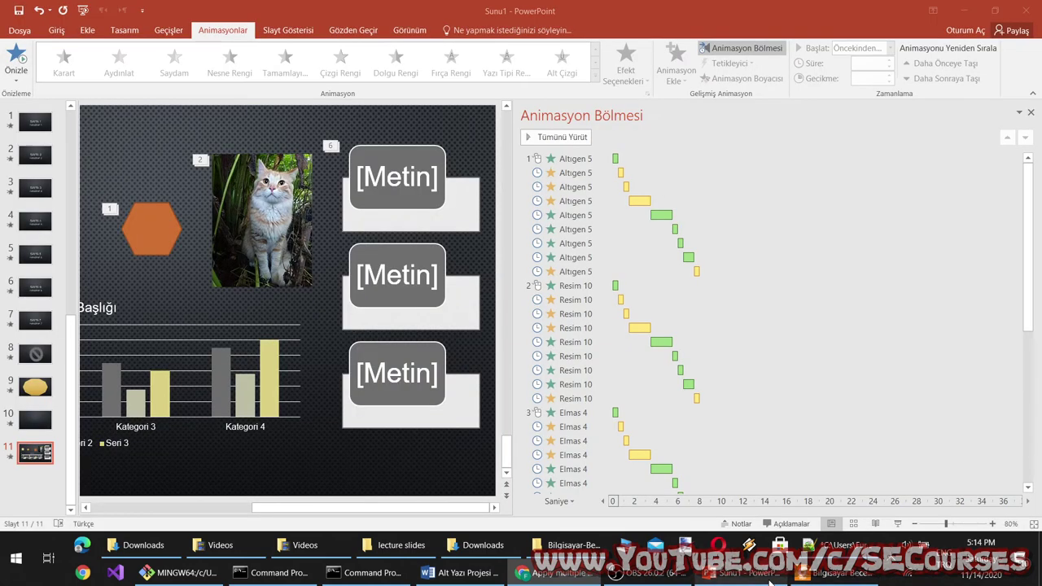
# Step: In PowerPoint's animation list, check the Altıgen 5 and Resim 10 effects, then return to Chrome
pyautogui.click(737, 572)
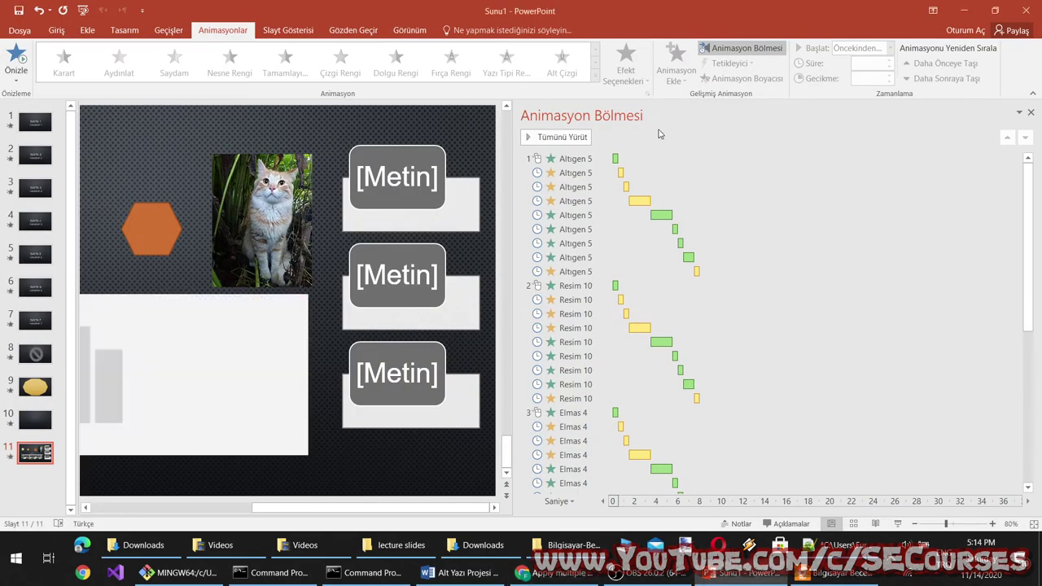
pyautogui.click(562, 159)
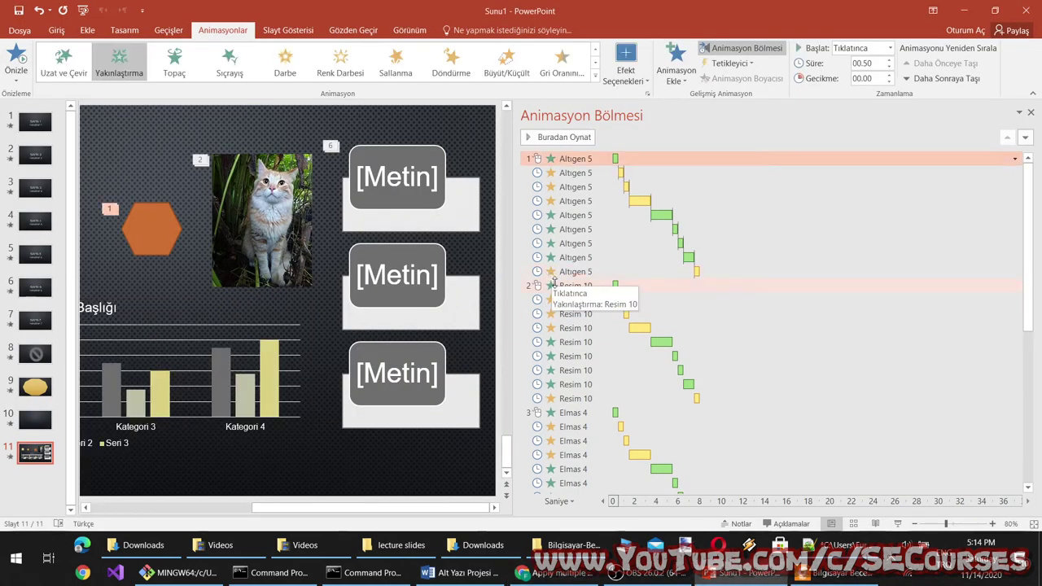
pyautogui.click(555, 285)
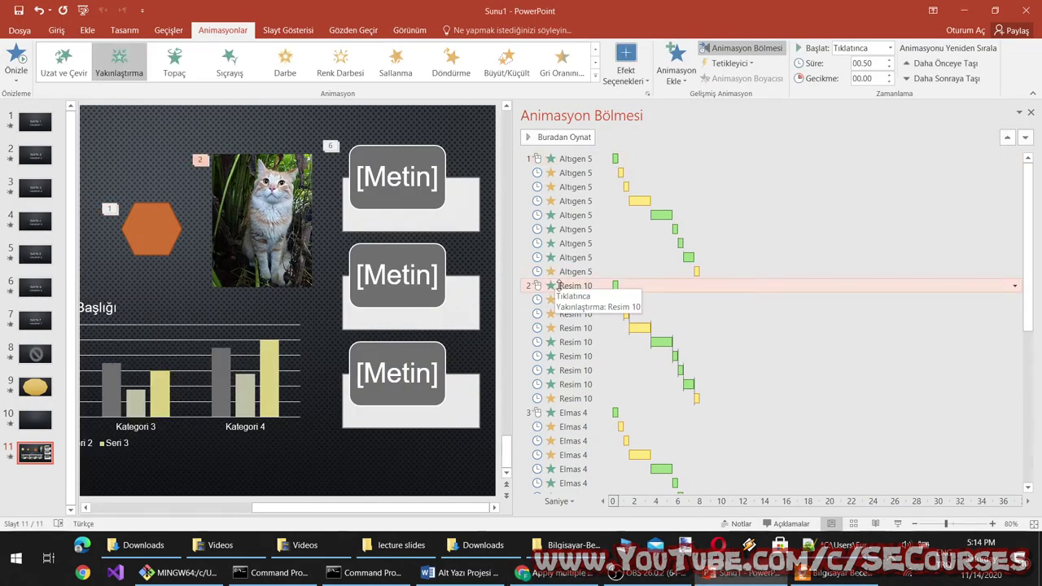
pyautogui.hotkey('alt', 'Tab')
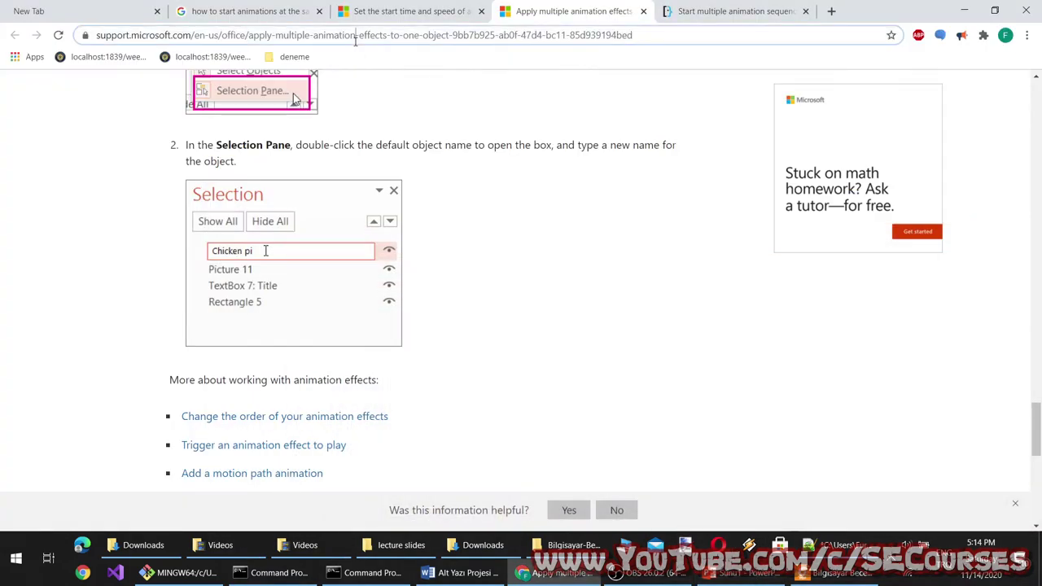
# Step: Search Google for 'powerpoint start animations same time different objects'
pyautogui.click(355, 37)
pyautogui.press('BackSpace')
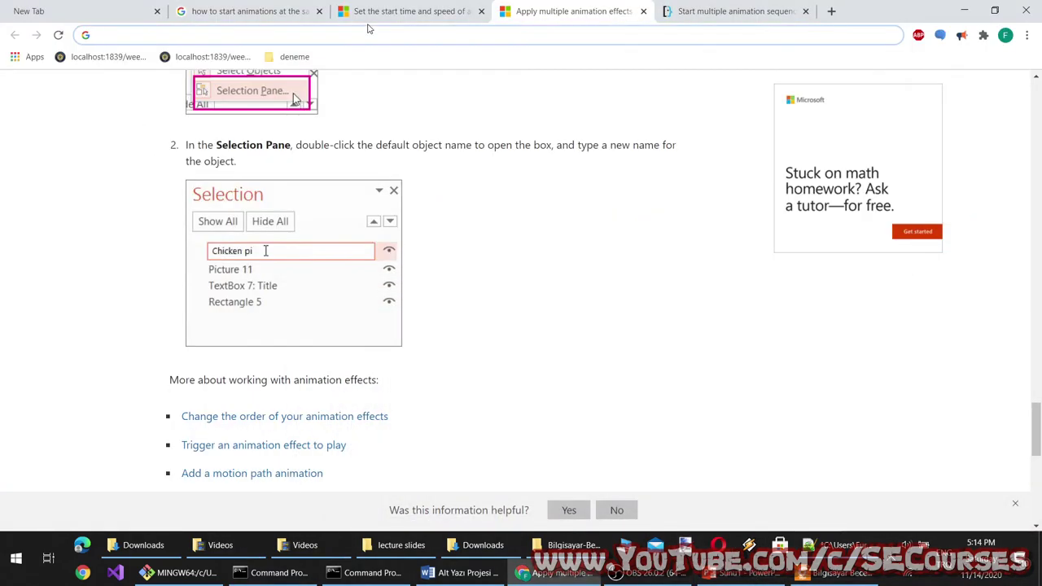
pyautogui.write('powerpoint start a')
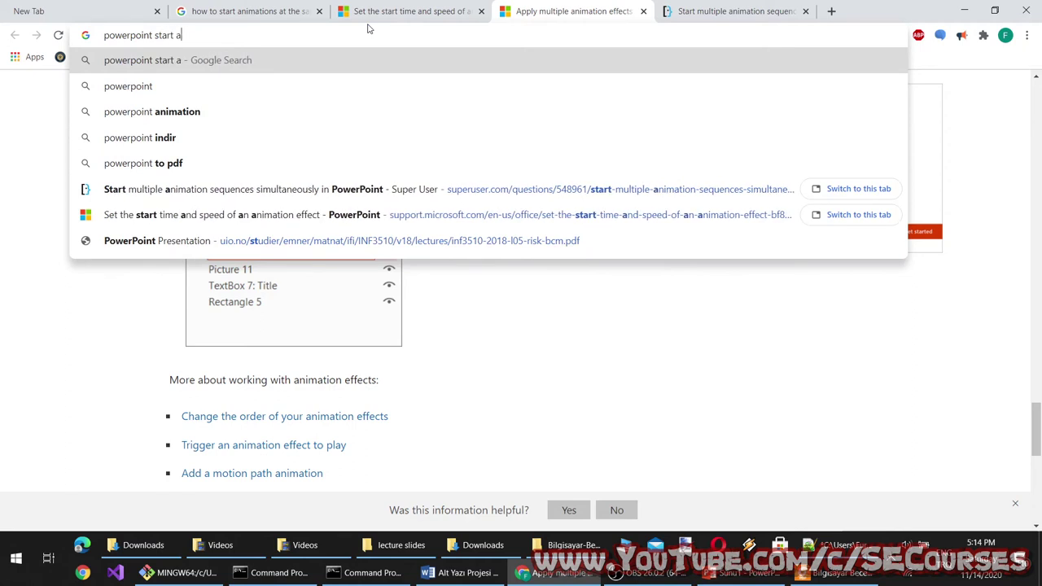
pyautogui.write('nimations same time d')
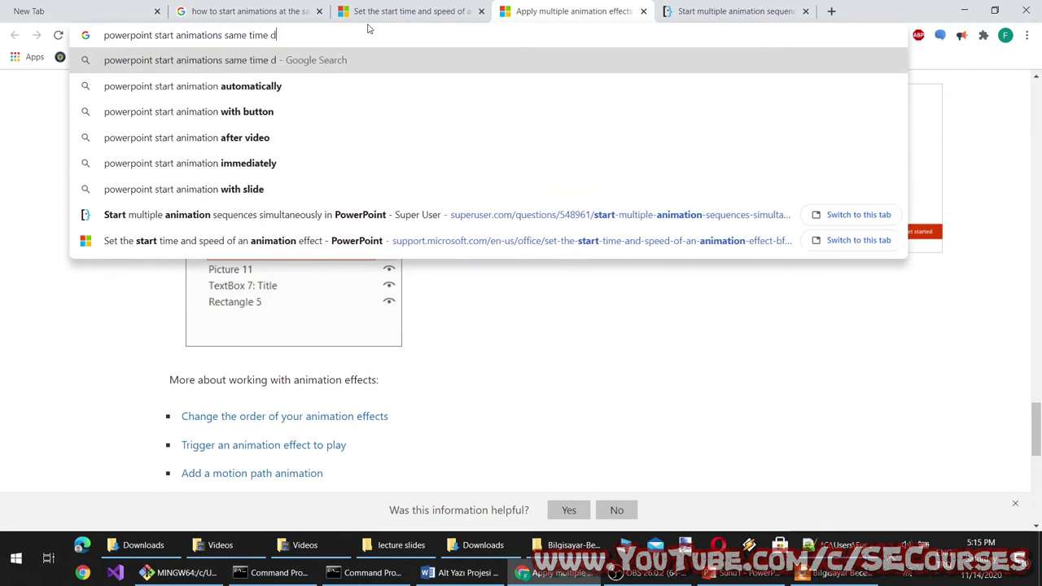
pyautogui.write('ts')
pyautogui.press('Return')
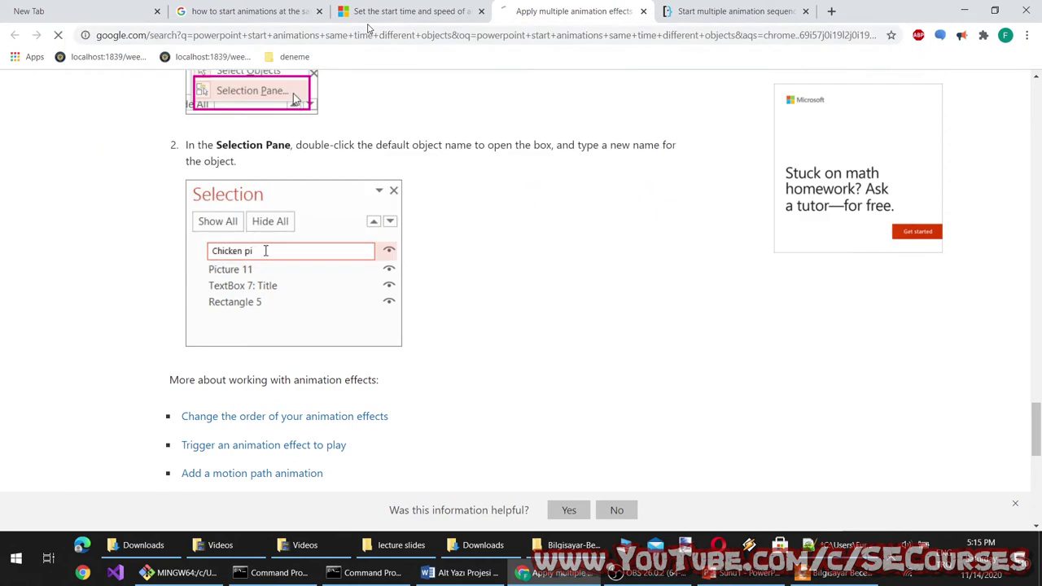
# Step: Close the older tabs and open the Microsoft grouping, Super User and indezine results in new tabs
pyautogui.rightClick(556, 5)
pyautogui.hotkey('ctrl', 'a')
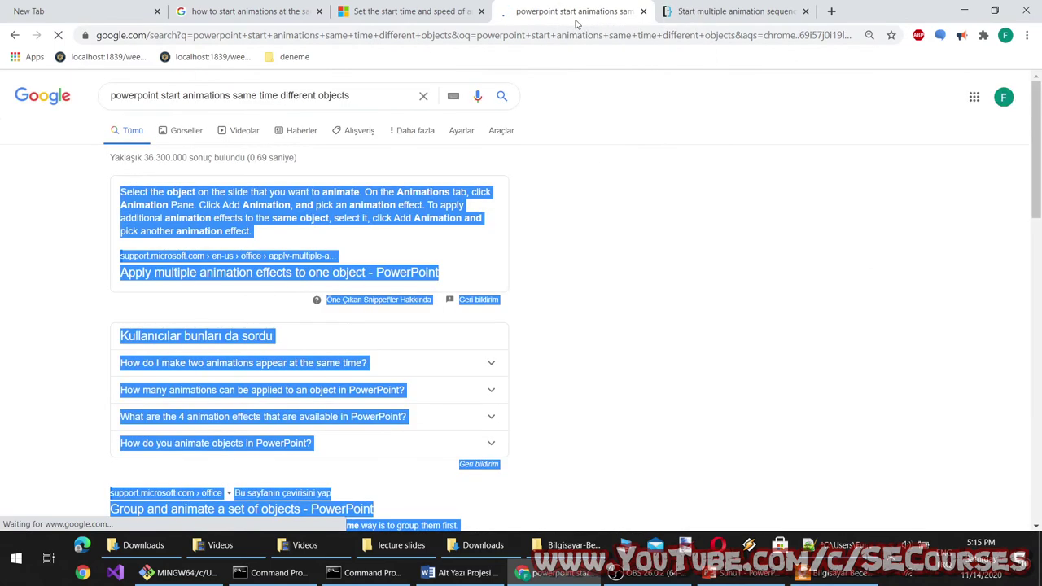
pyautogui.rightClick(580, 7)
pyautogui.click(601, 172)
pyautogui.click(418, 263)
pyautogui.scroll(-2, 419, 263)
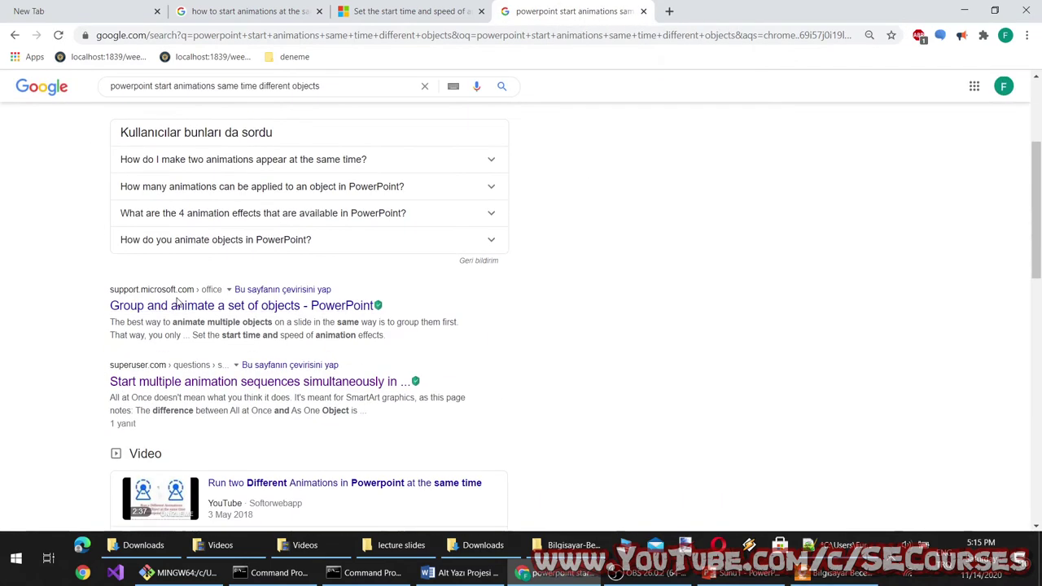
pyautogui.middleClick(176, 303)
pyautogui.middleClick(151, 380)
pyautogui.scroll(-5, 307, 367)
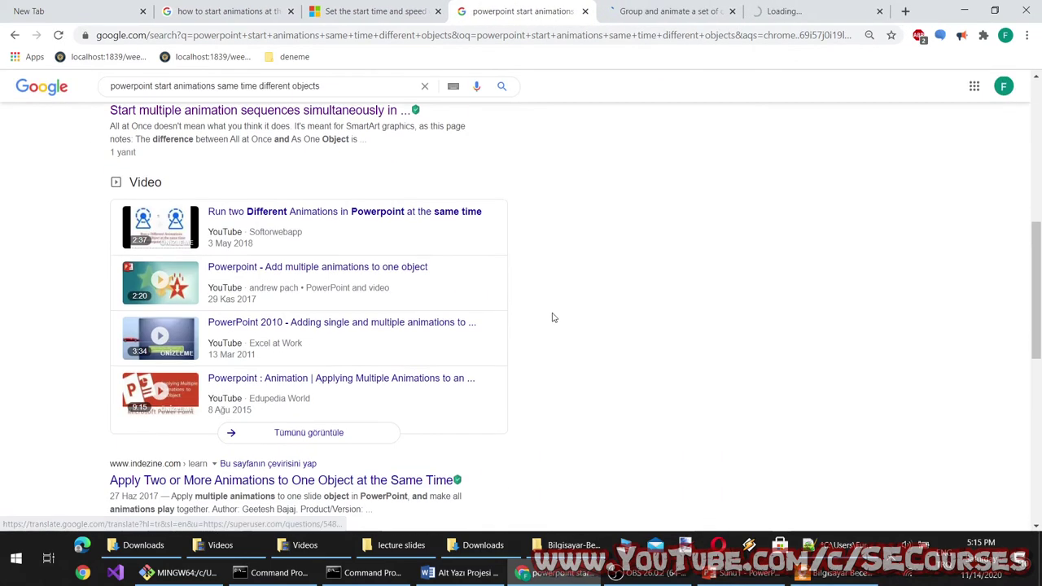
pyautogui.middleClick(297, 346)
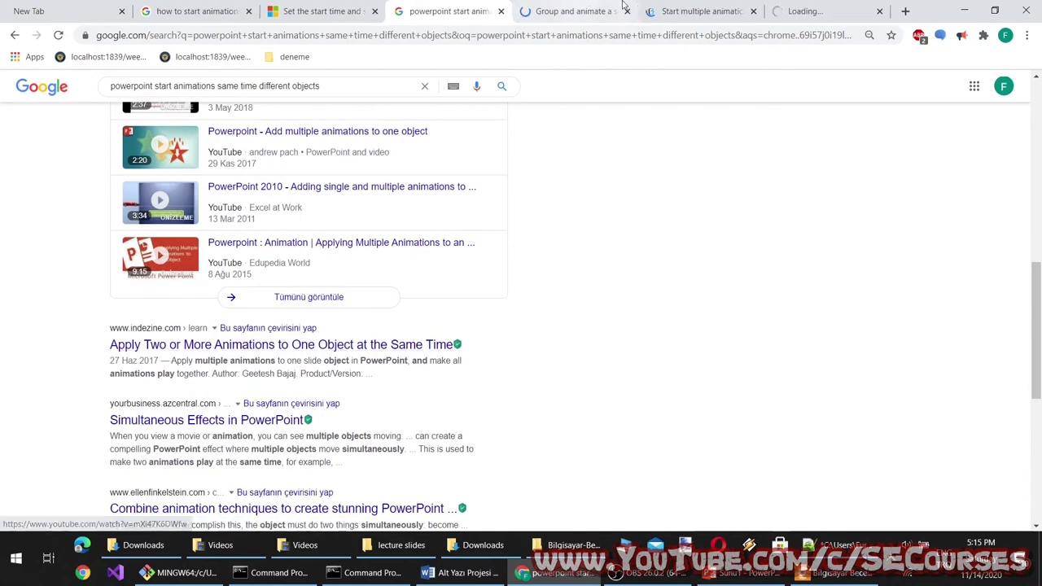
# Step: Play and scrub through the demo video in the 'Group and animate a set of objects' article
pyautogui.click(573, 10)
pyautogui.scroll(-4, 505, 297)
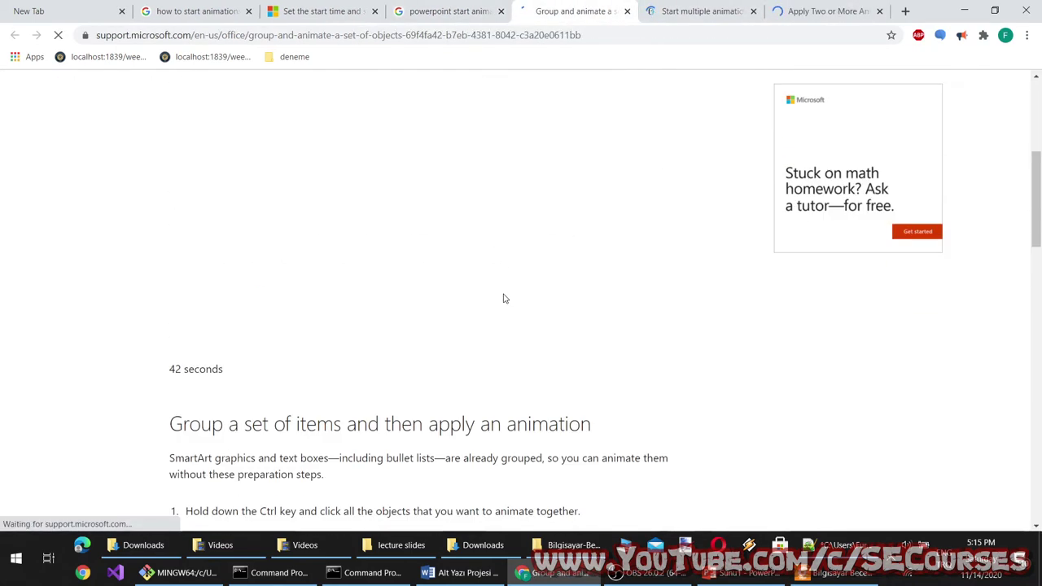
pyautogui.scroll(2, 503, 299)
pyautogui.scroll(-3, 501, 302)
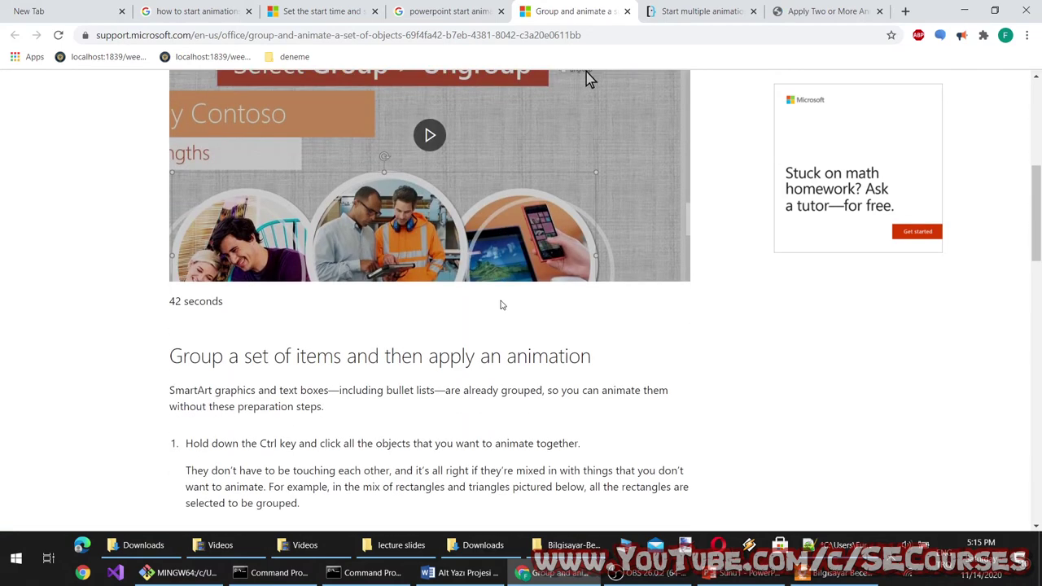
pyautogui.scroll(2, 503, 308)
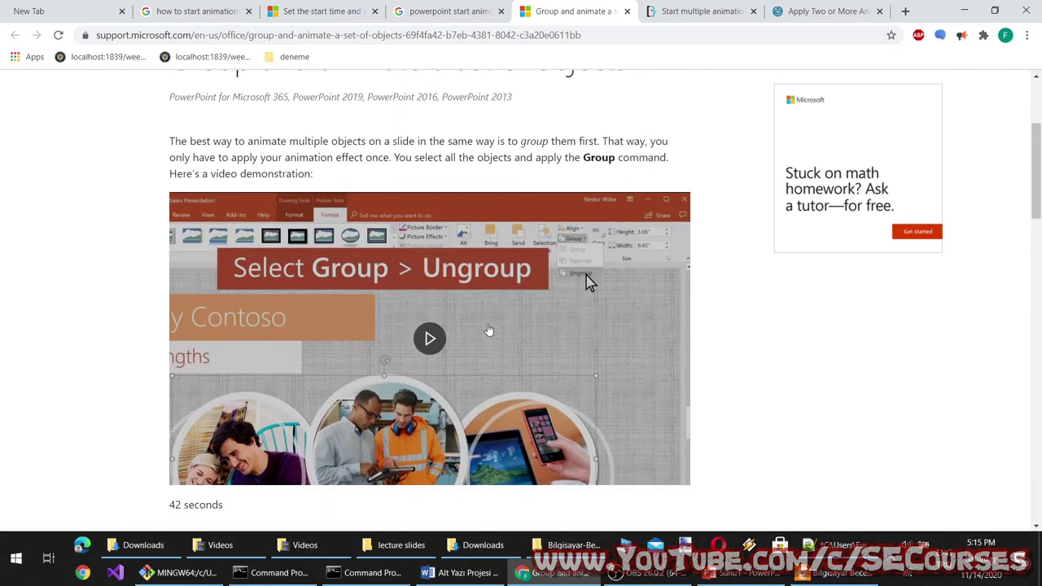
pyautogui.click(444, 339)
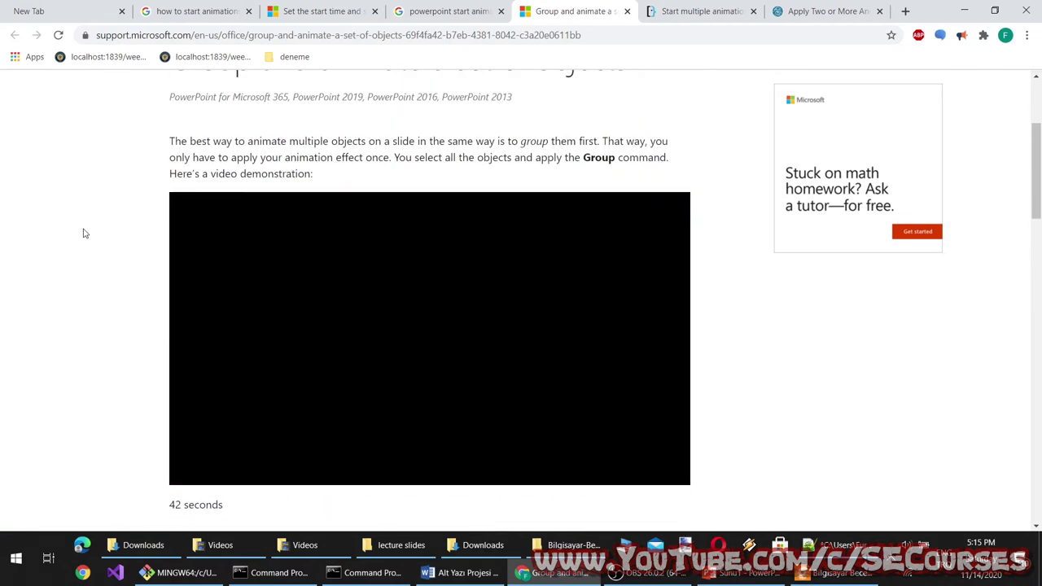
pyautogui.scroll(-1, 94, 233)
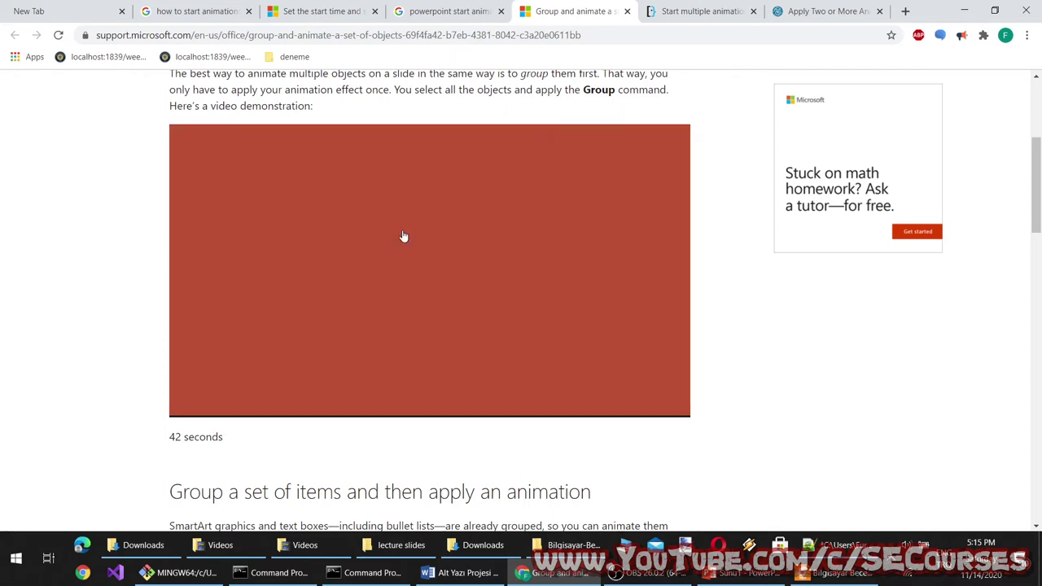
pyautogui.moveTo(294, 400); pyautogui.dragTo(386, 403)
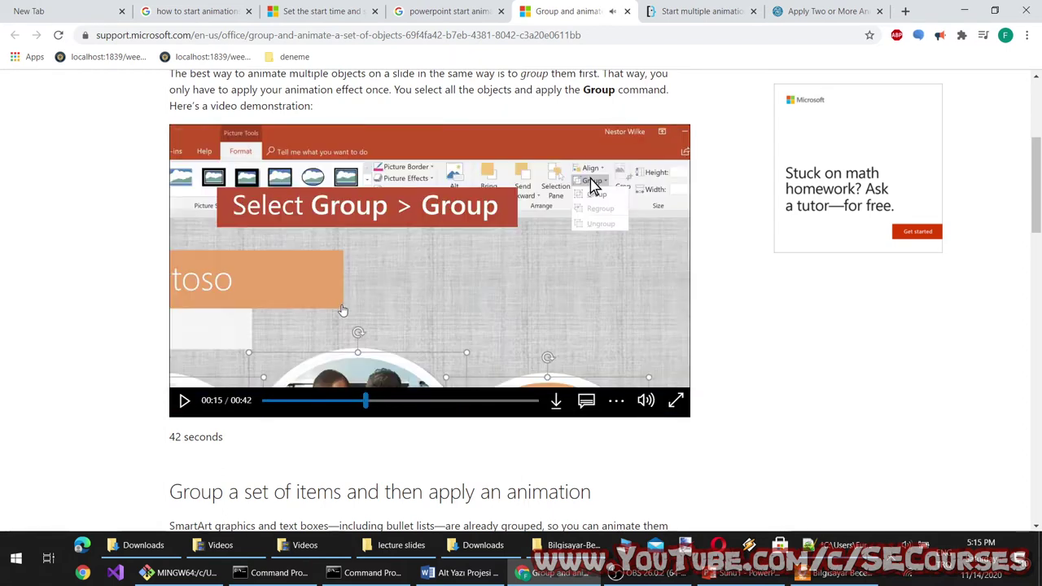
pyautogui.click(182, 401)
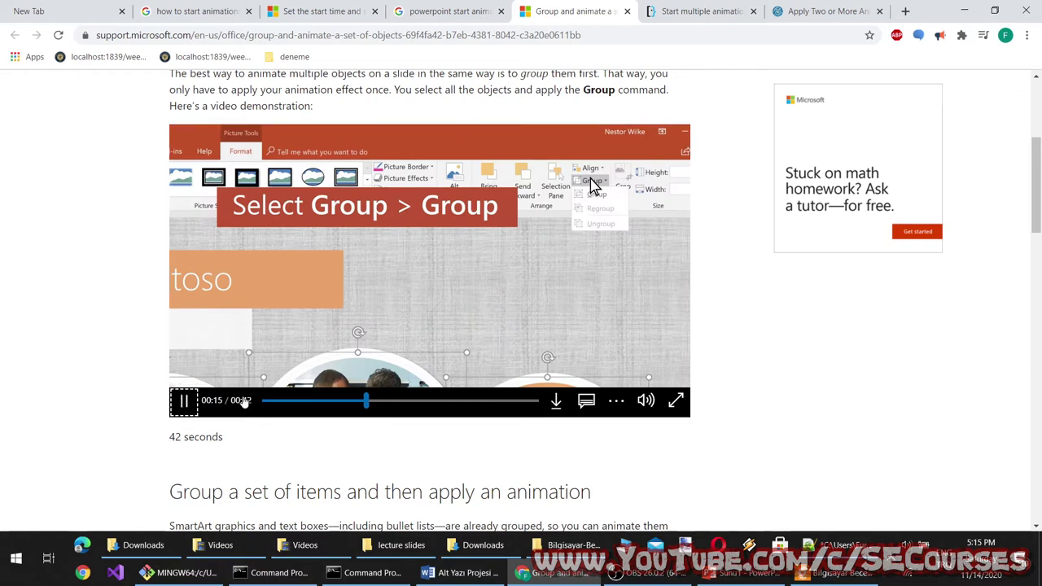
pyautogui.moveTo(383, 400); pyautogui.dragTo(465, 401)
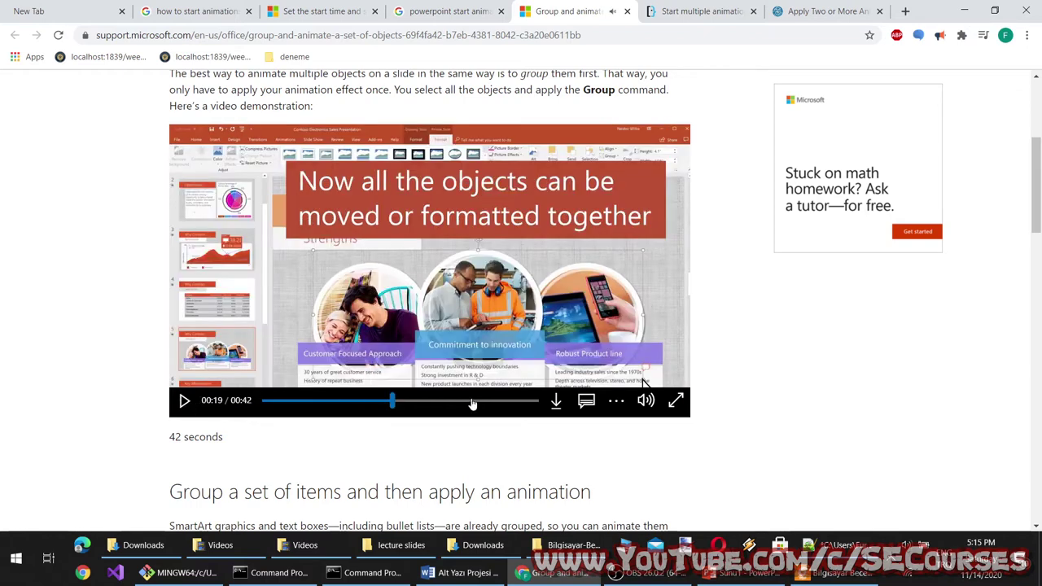
pyautogui.click(185, 407)
pyautogui.click(184, 403)
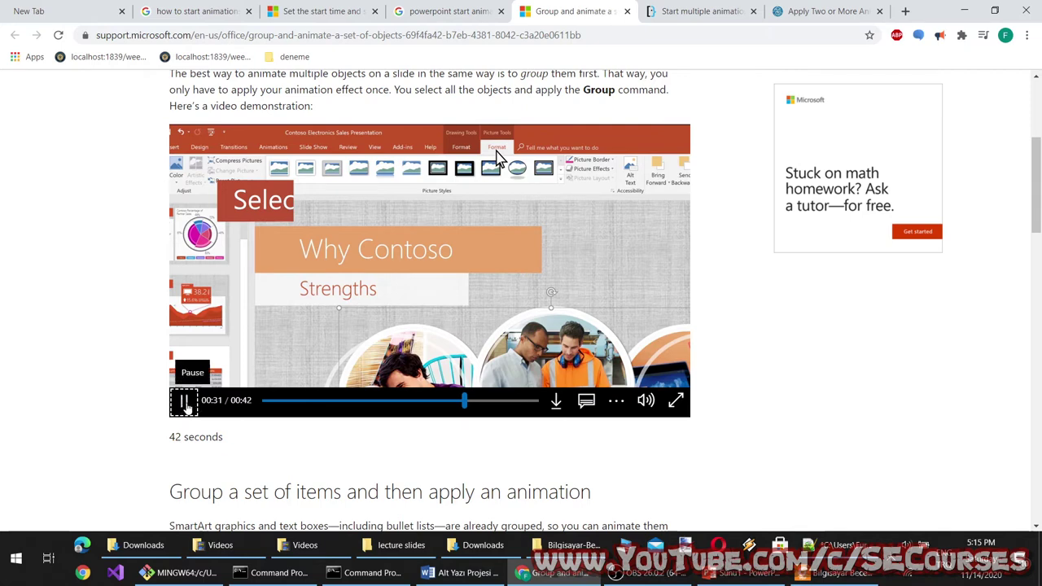
pyautogui.click(184, 403)
pyautogui.click(184, 404)
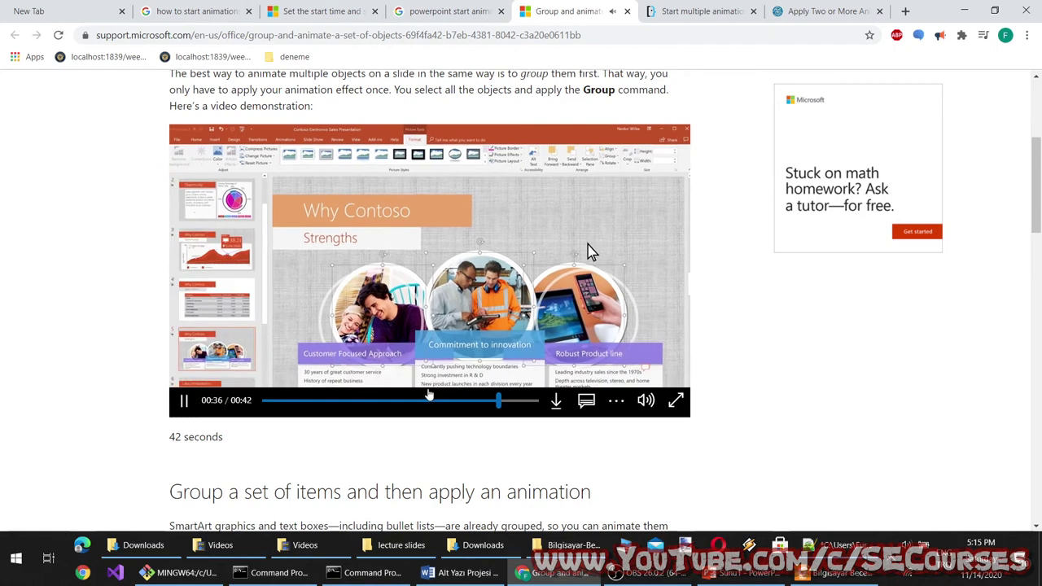
pyautogui.click(184, 399)
# Step: Read the grouping steps below the video and switch back to PowerPoint
pyautogui.scroll(-6, 765, 298)
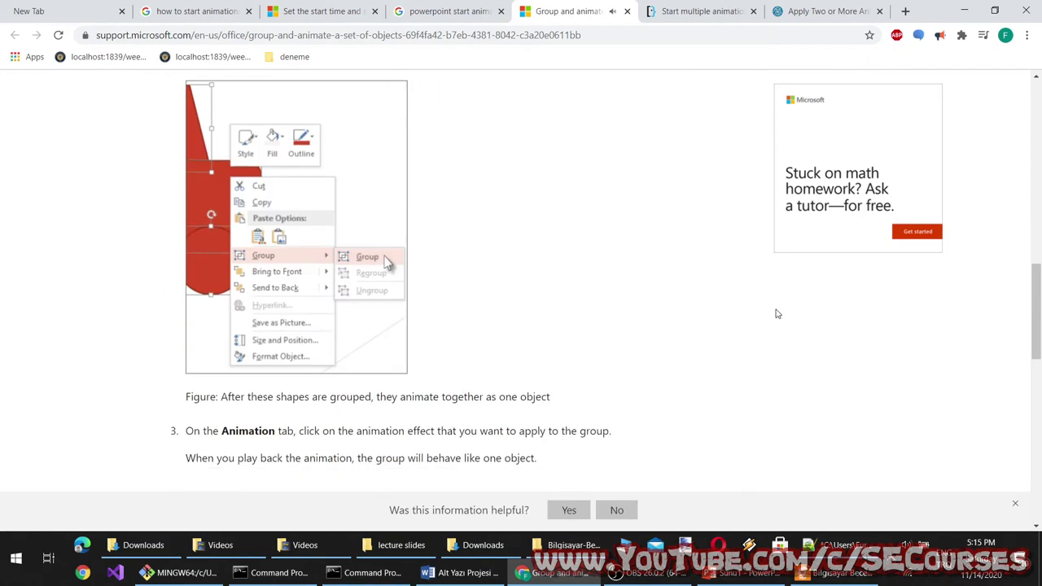
pyautogui.scroll(-4, 777, 313)
pyautogui.scroll(1, 774, 309)
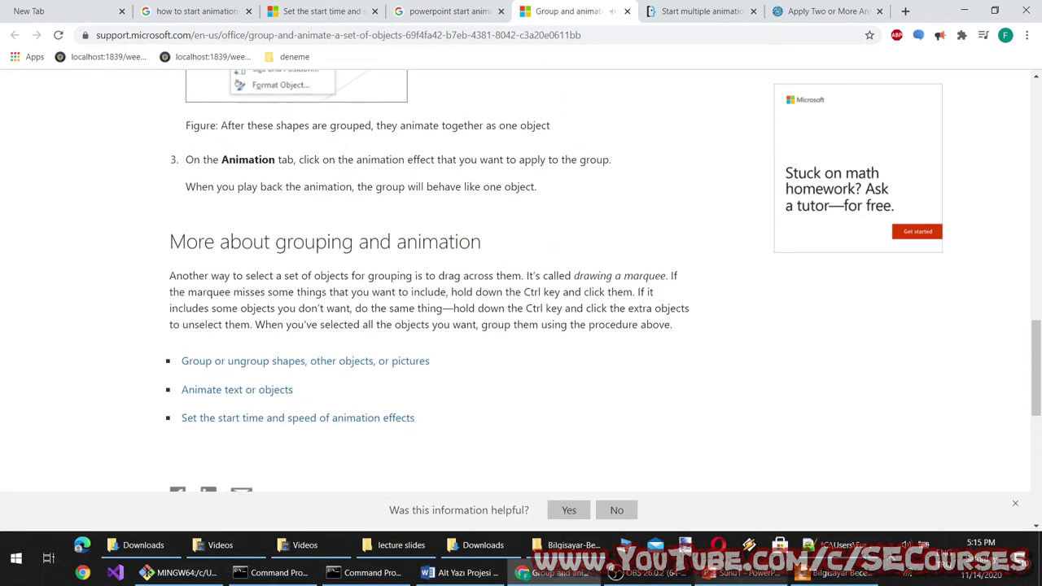
pyautogui.hotkey('alt', 'Tab')
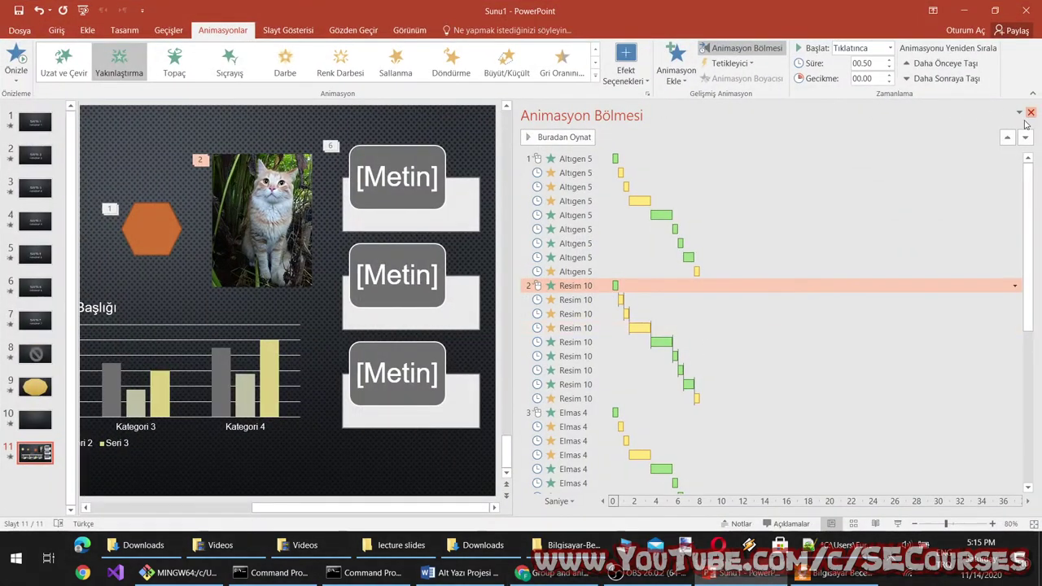
# Step: Close the Animation Pane and marquee-select every object on slide 11
pyautogui.click(1031, 112)
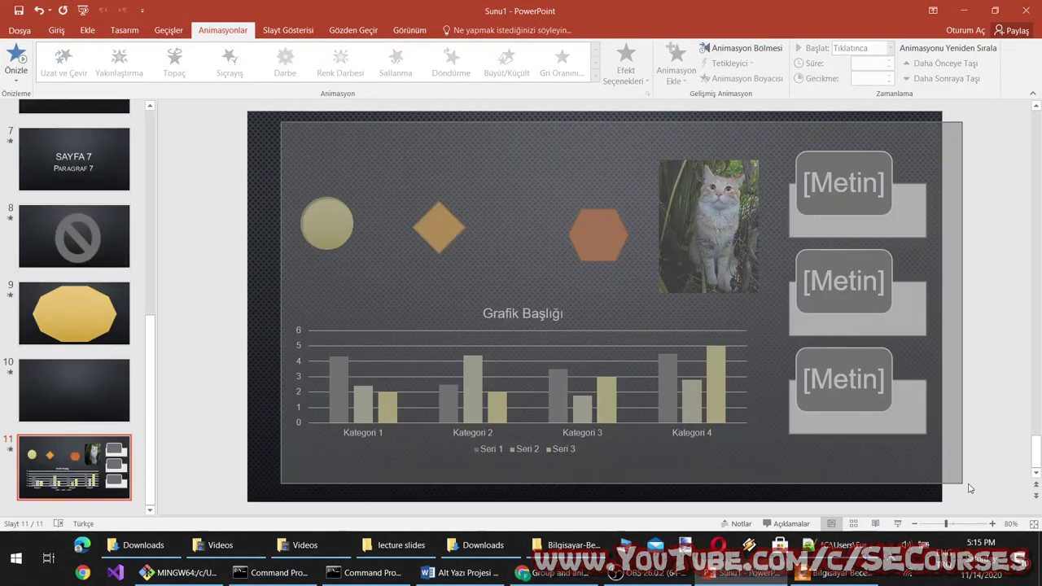
pyautogui.moveTo(969, 488); pyautogui.dragTo(948, 481)
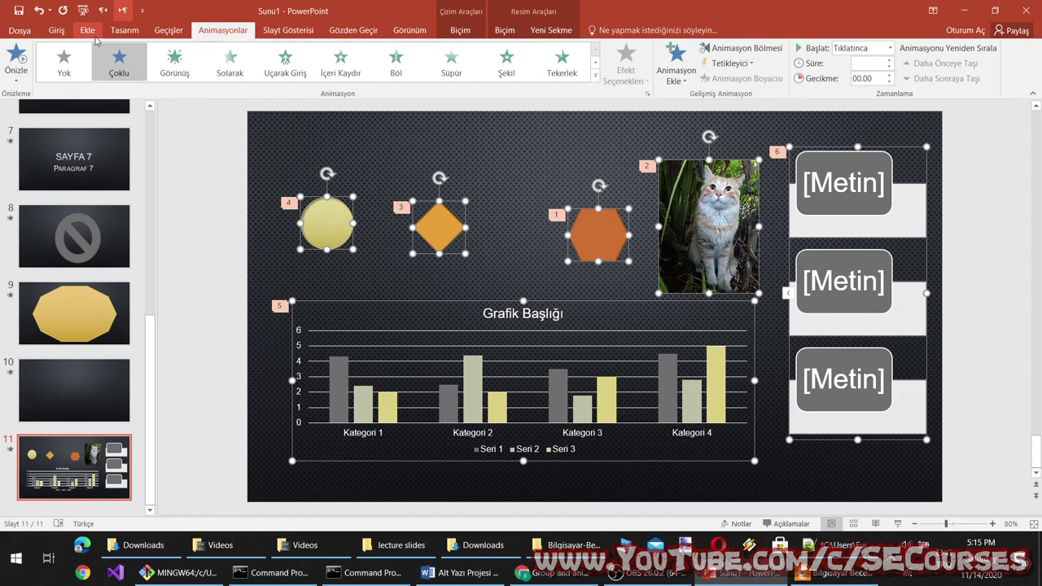
pyautogui.click(460, 30)
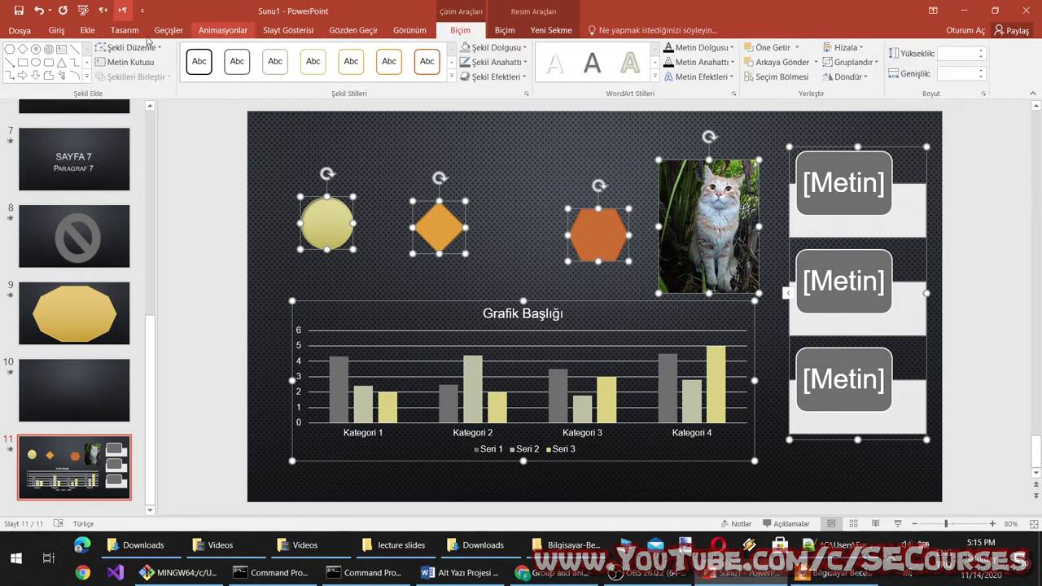
pyautogui.click(57, 30)
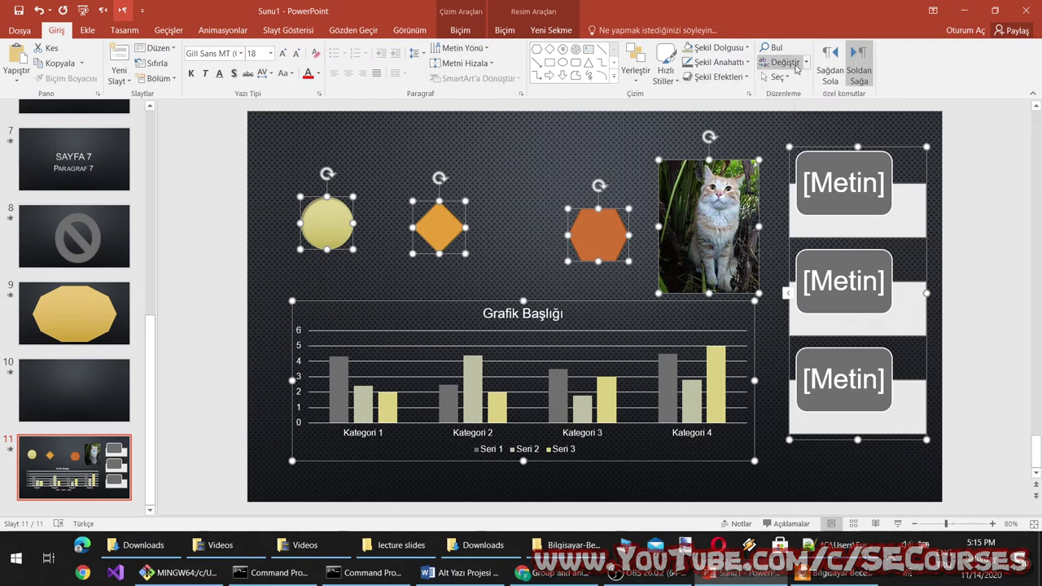
pyautogui.click(806, 67)
pyautogui.click(805, 67)
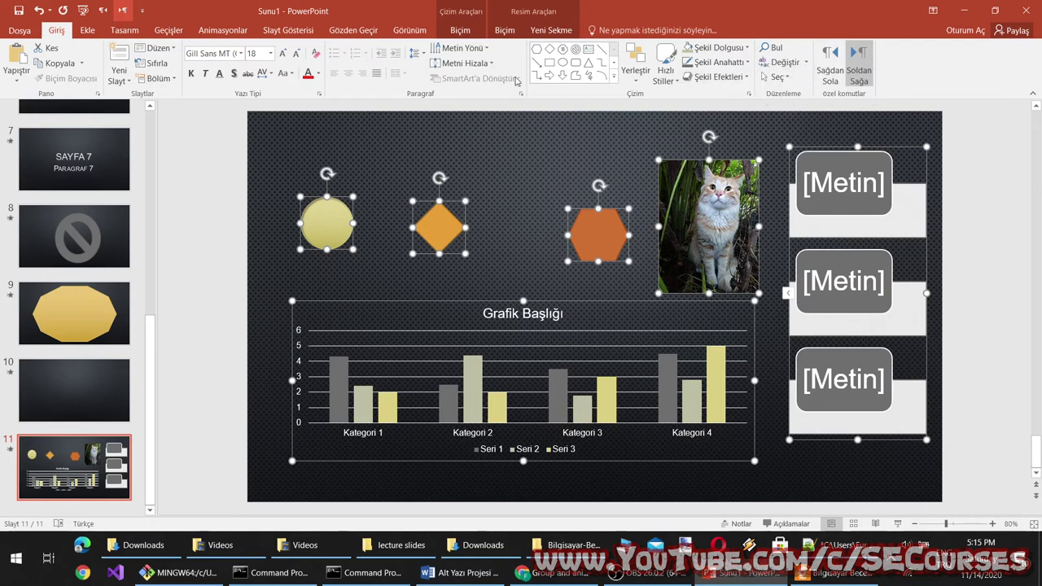
# Step: Return to the grouping help article in Chrome to recheck its steps
pyautogui.click(556, 573)
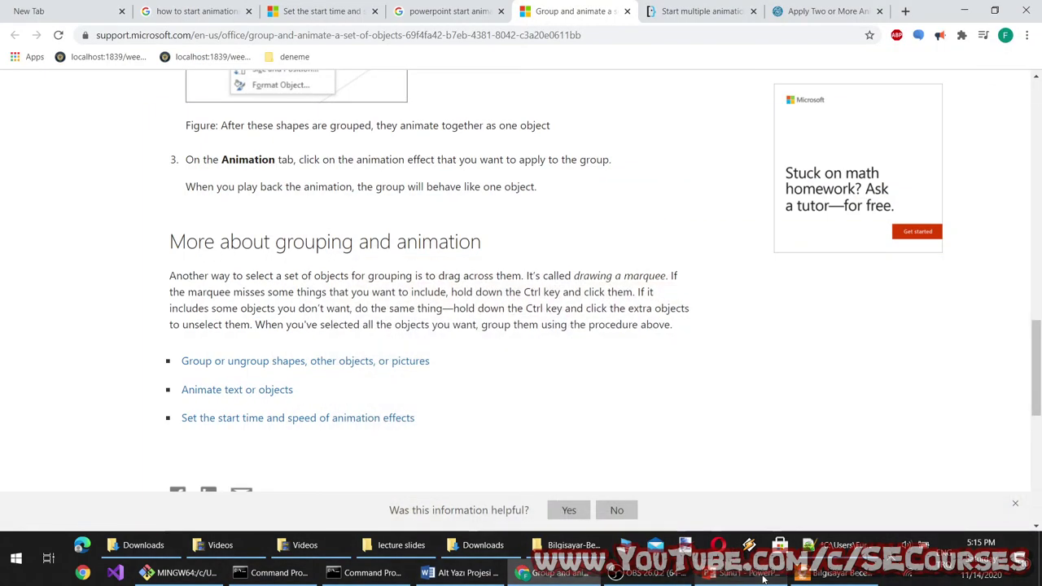
pyautogui.scroll(8, 448, 270)
pyautogui.scroll(3, 461, 298)
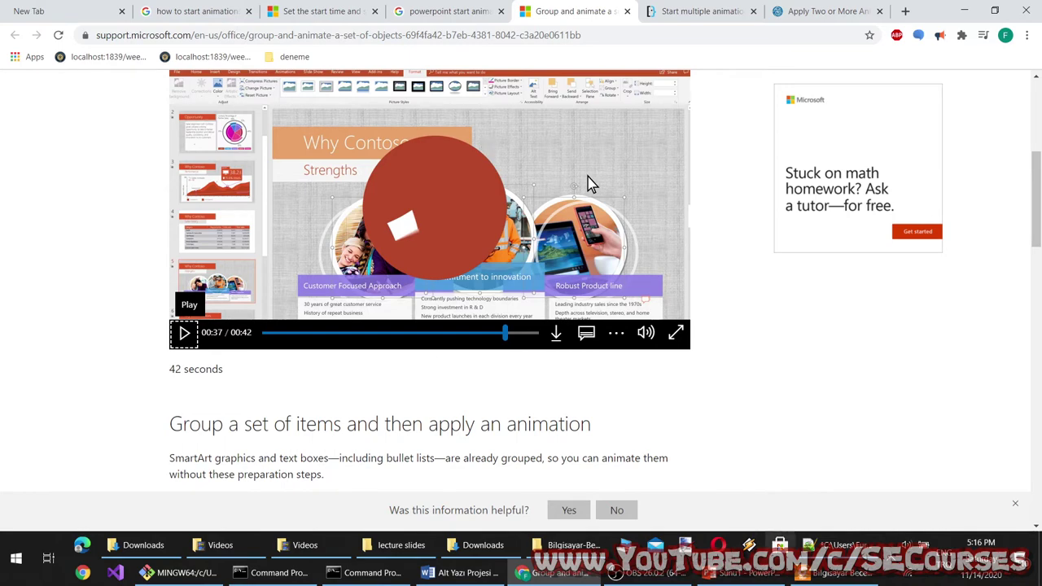
# Step: Group all selected slide 11 objects using Picture Format's Group > Group
pyautogui.click(733, 572)
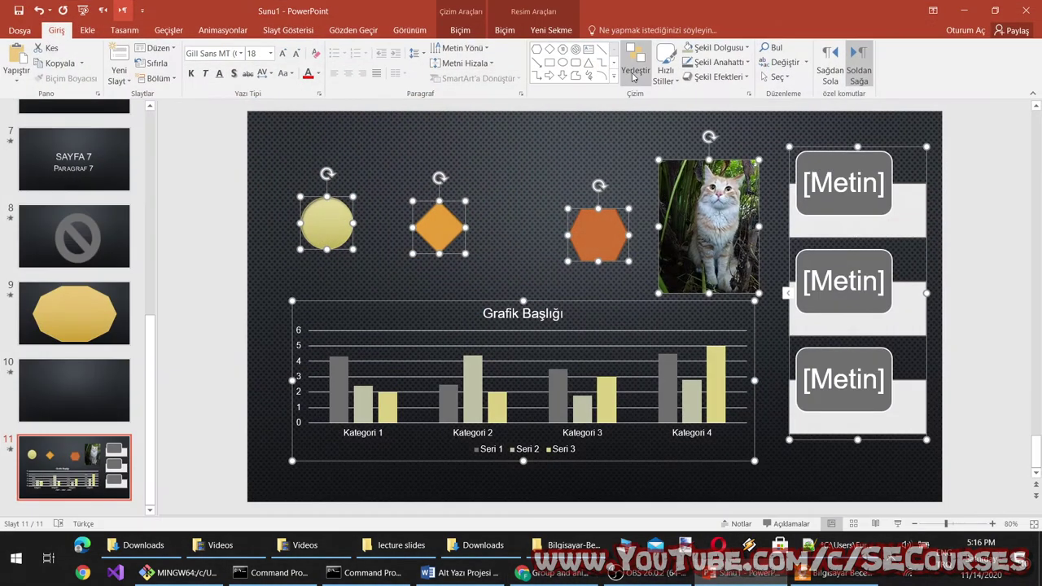
pyautogui.click(505, 30)
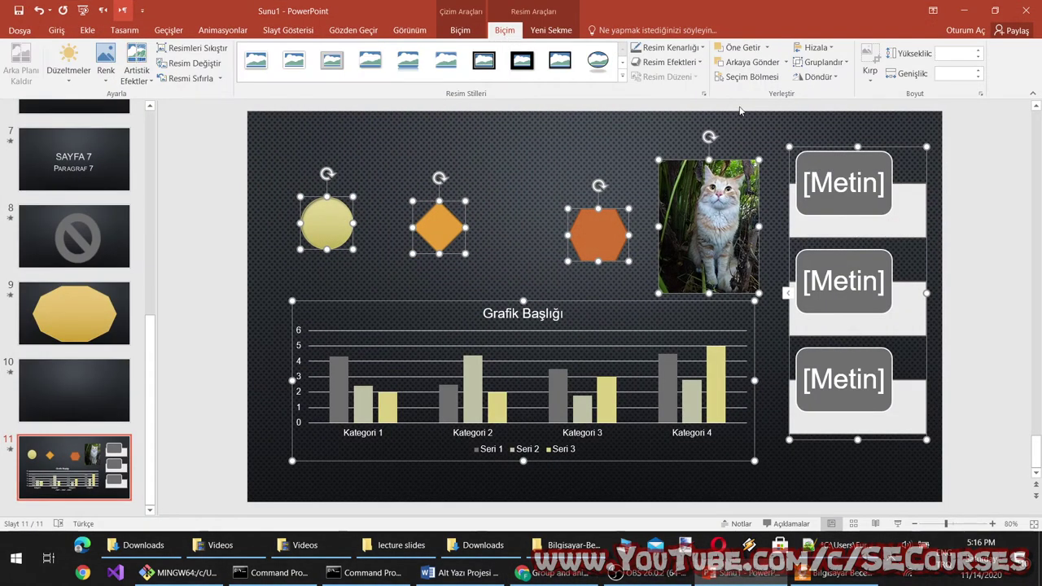
pyautogui.click(824, 61)
pyautogui.click(821, 82)
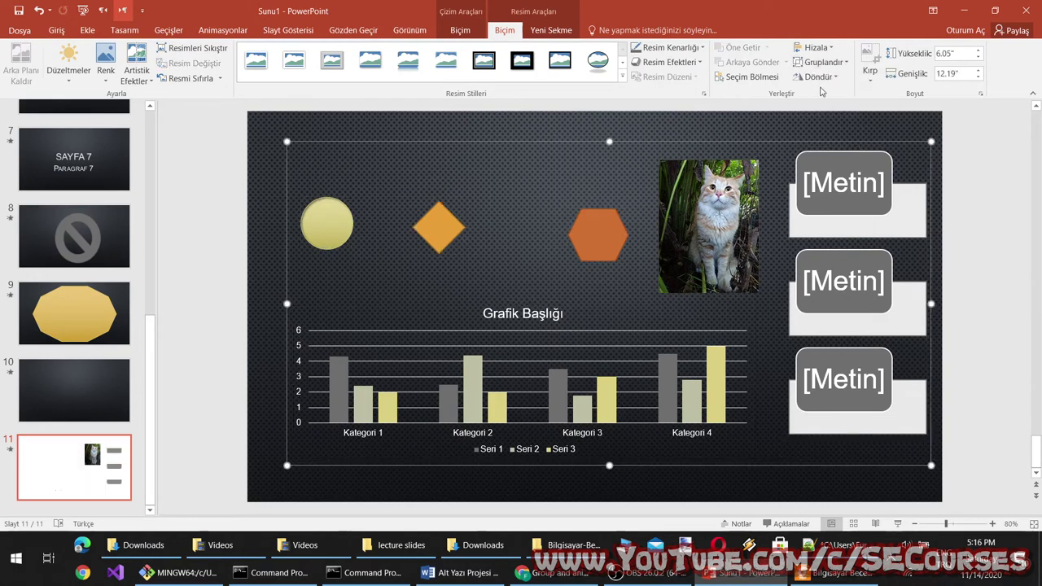
# Step: Preview slide 11 as a slide show, then select the circle inside the group
pyautogui.click(897, 523)
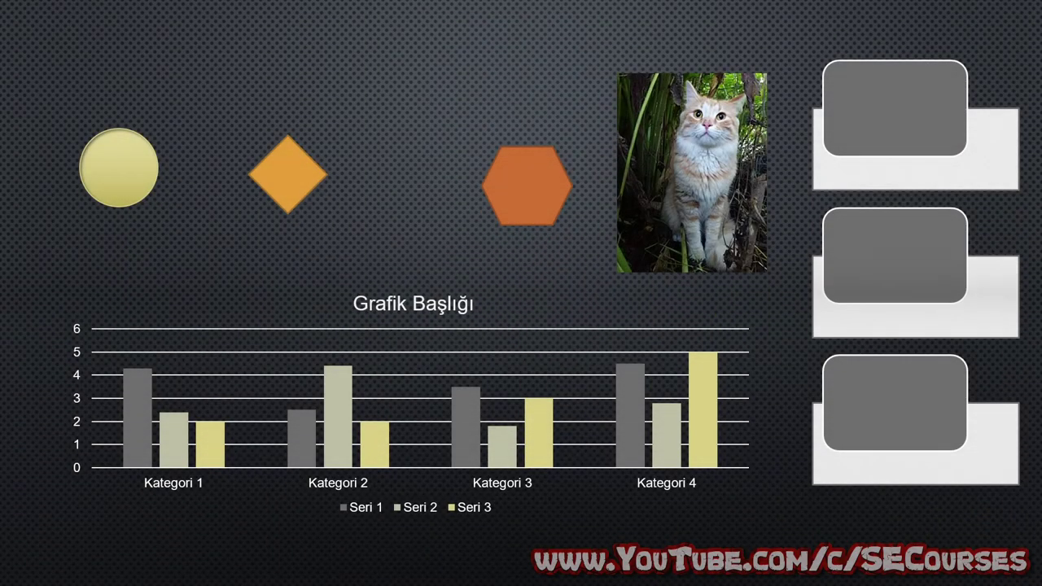
pyautogui.press('Right')
pyautogui.press('Right')
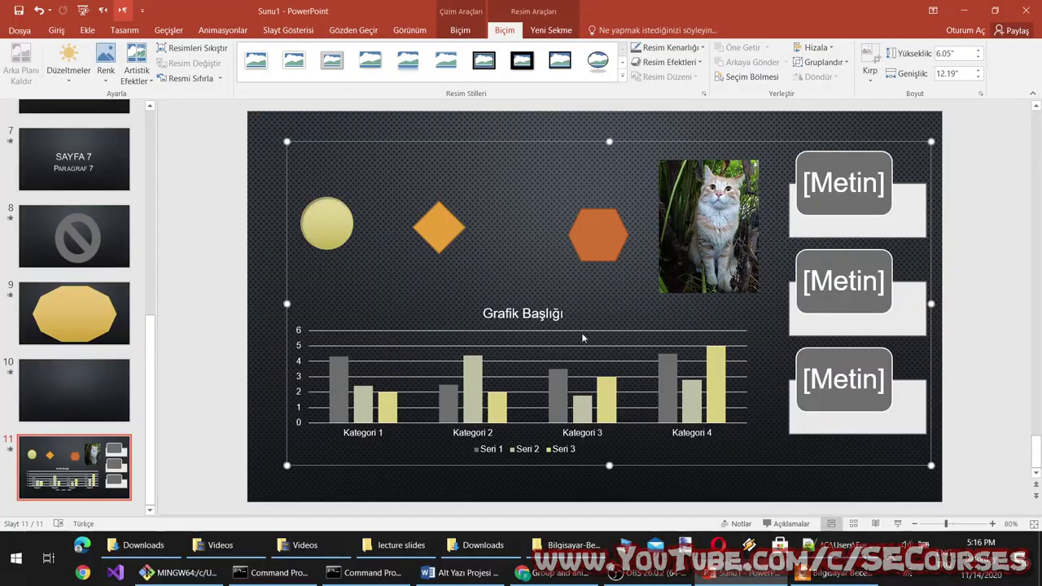
pyautogui.click(315, 217)
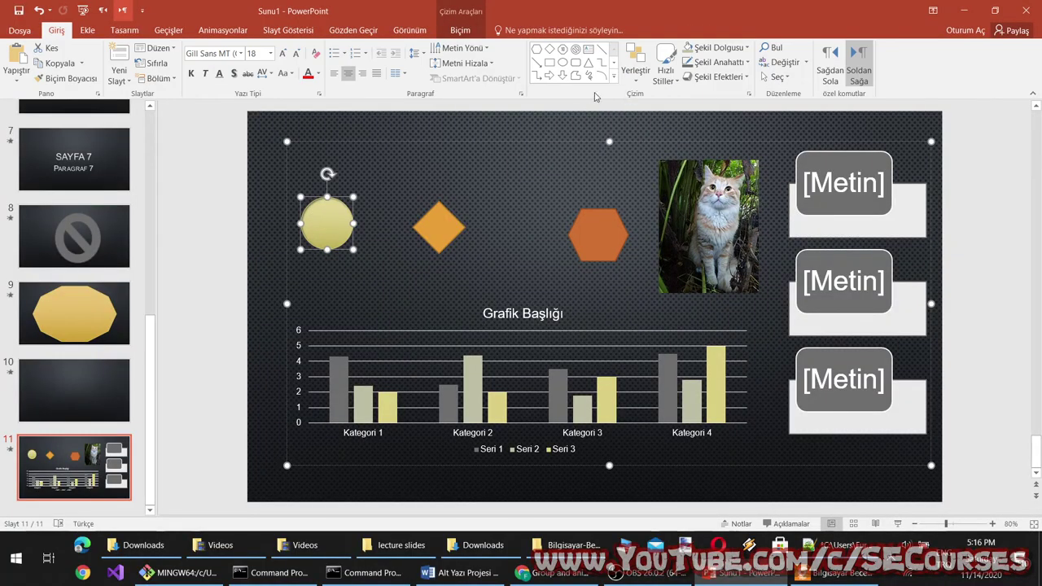
# Step: Give the slide 11 group Fly In and Zoom entrance animations, then return to the support article
pyautogui.click(219, 32)
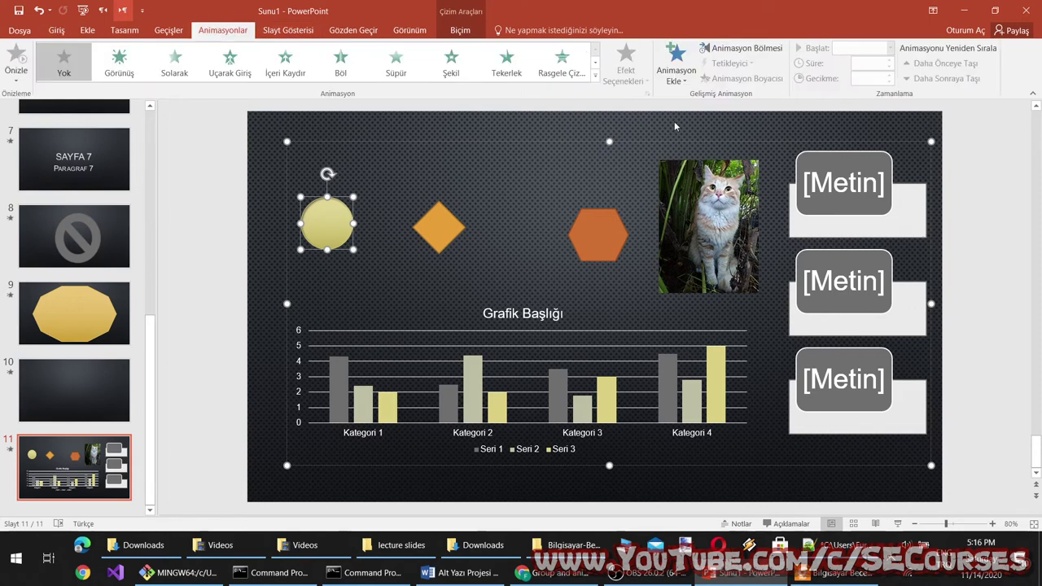
pyautogui.click(743, 48)
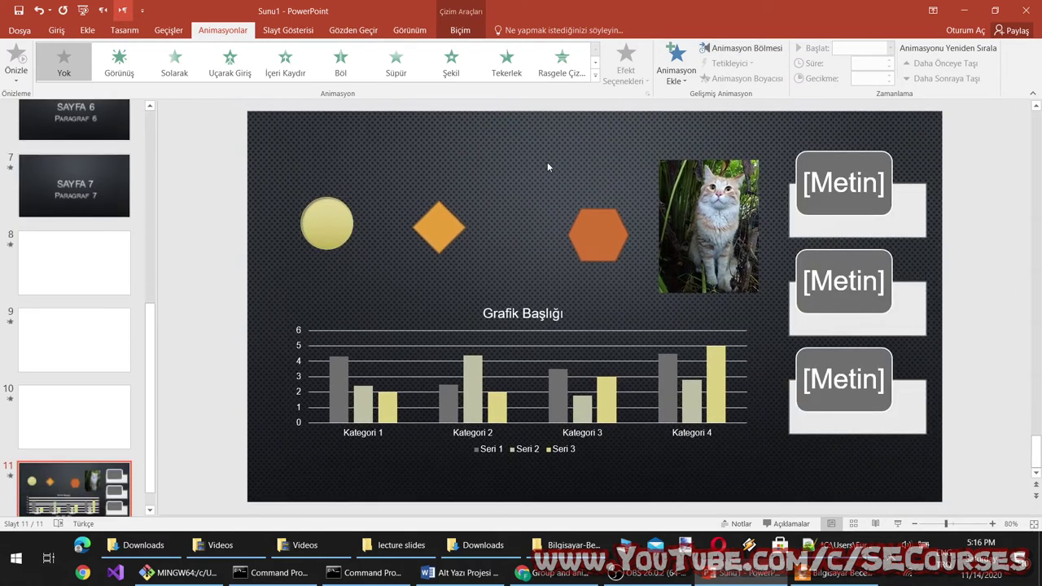
pyautogui.hotkey('ctrl', 'a')
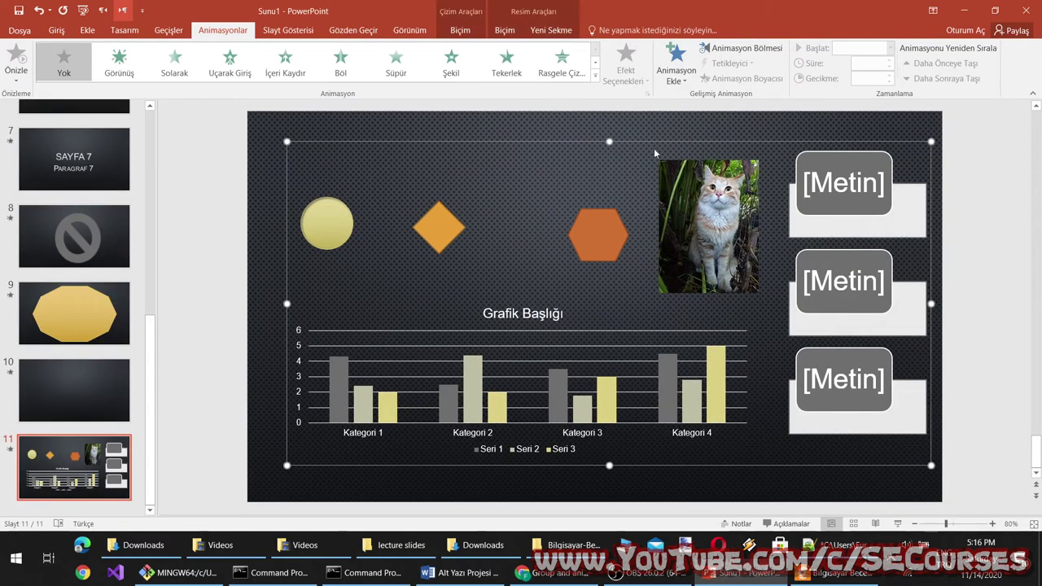
pyautogui.click(680, 81)
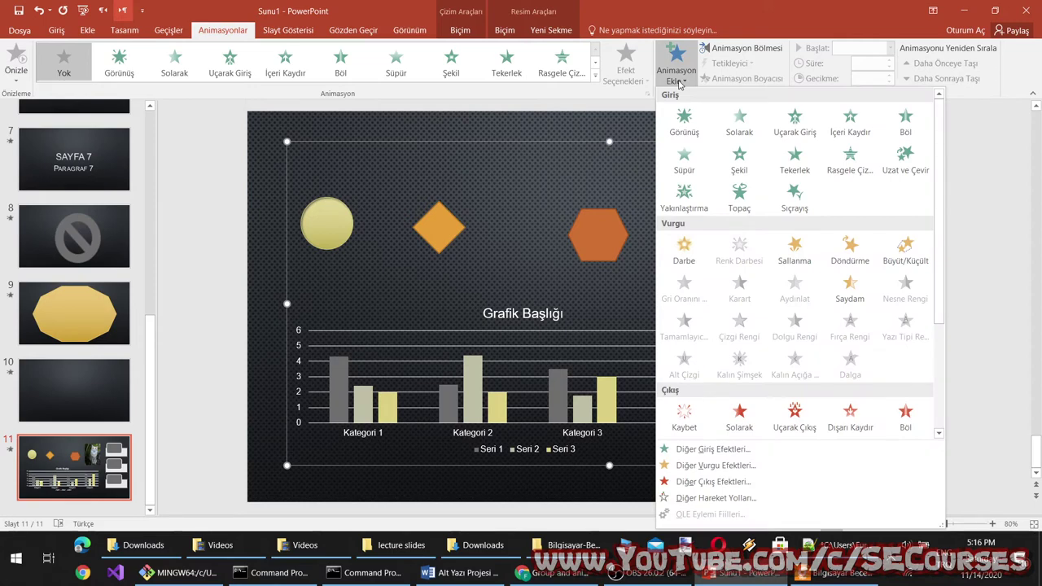
pyautogui.click(795, 130)
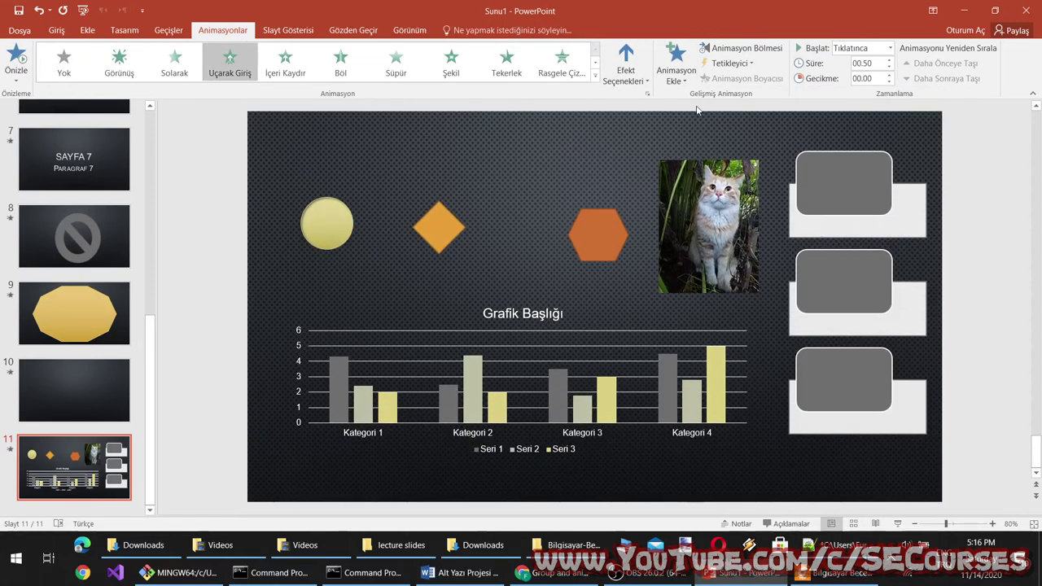
pyautogui.click(677, 75)
pyautogui.click(684, 193)
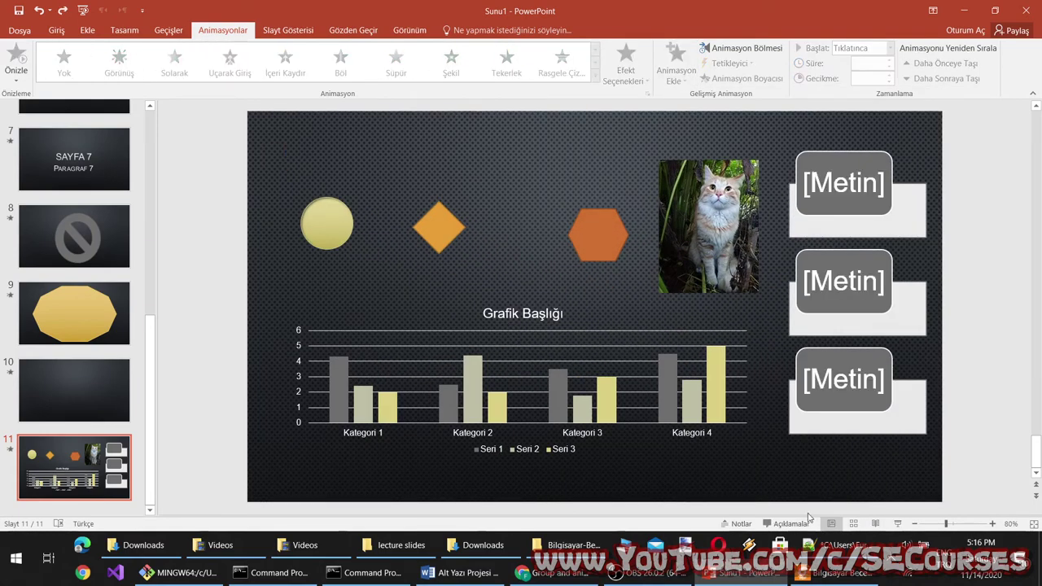
pyautogui.click(554, 572)
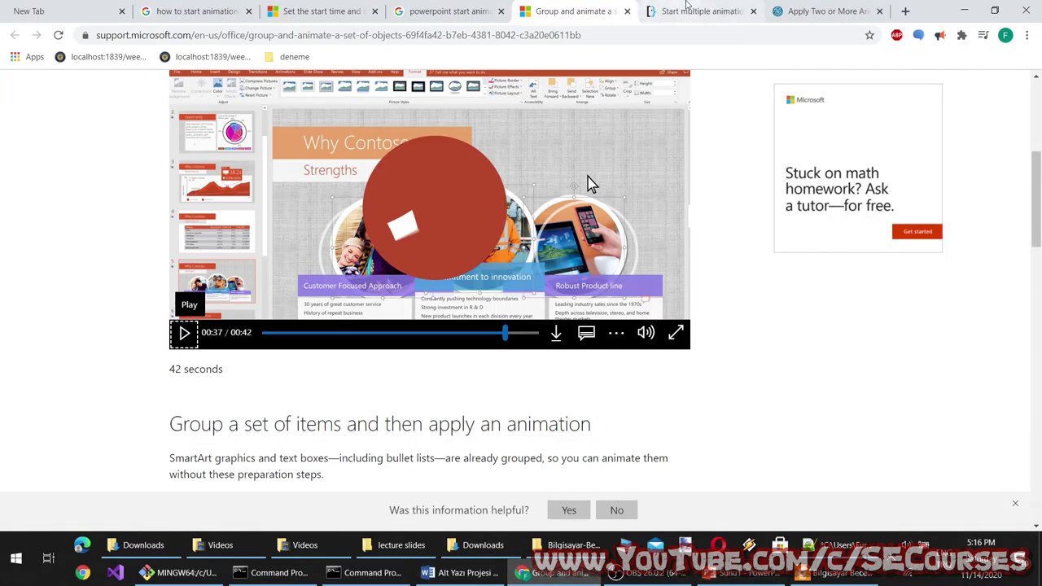
# Step: Skim the Super User answer on playing two animations simultaneously
pyautogui.click(700, 11)
pyautogui.scroll(-8, 670, 331)
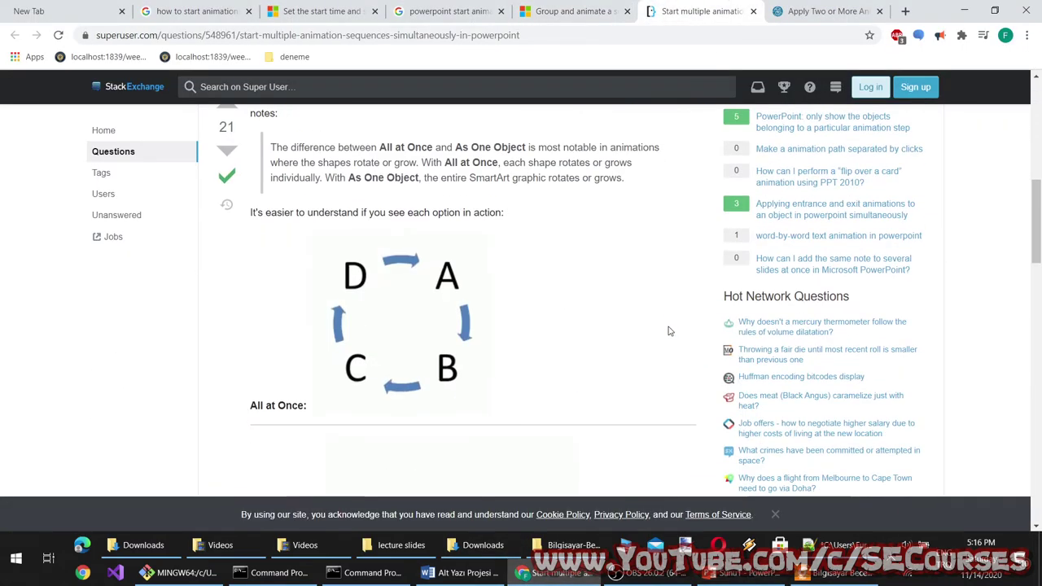
pyautogui.scroll(-5, 669, 331)
# Step: Read indezine's 'Apply Two or More Animations' article through to giving both animations equal duration
pyautogui.click(826, 11)
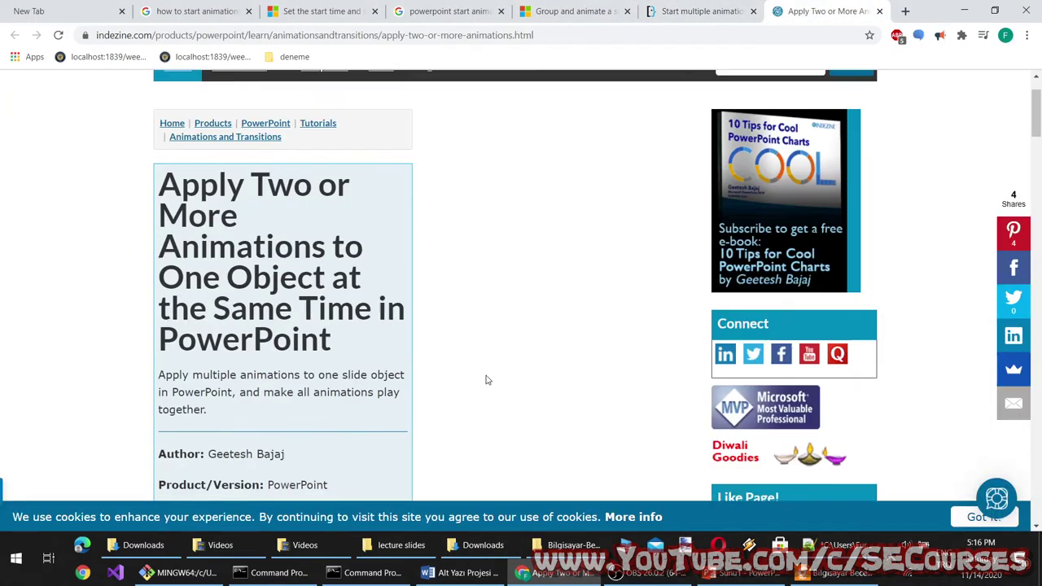
pyautogui.scroll(-10, 487, 380)
pyautogui.scroll(-10, 489, 377)
pyautogui.scroll(3, 489, 377)
pyautogui.scroll(3, 581, 375)
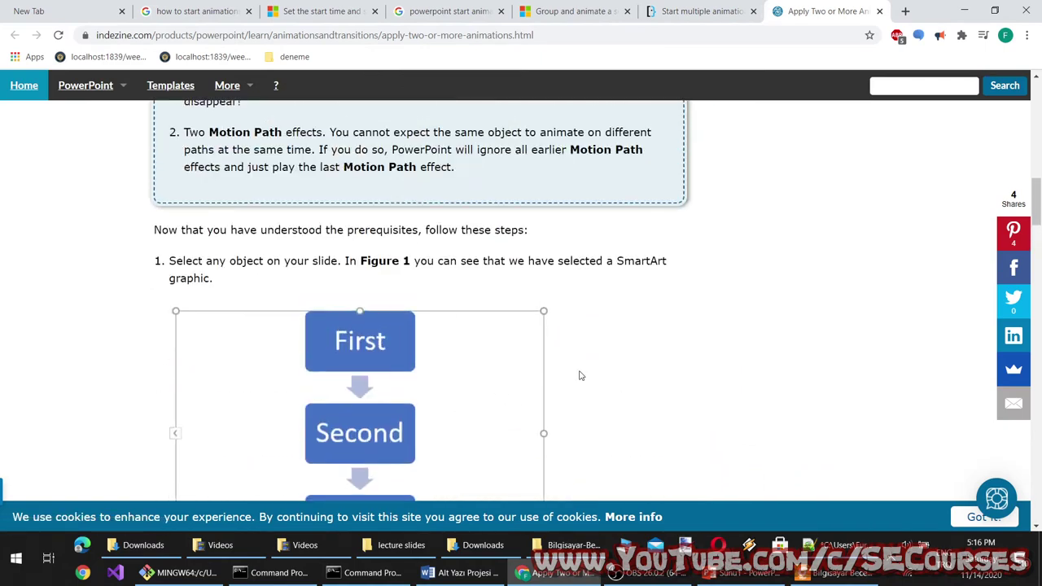
pyautogui.scroll(-4, 582, 374)
pyautogui.scroll(-4, 586, 372)
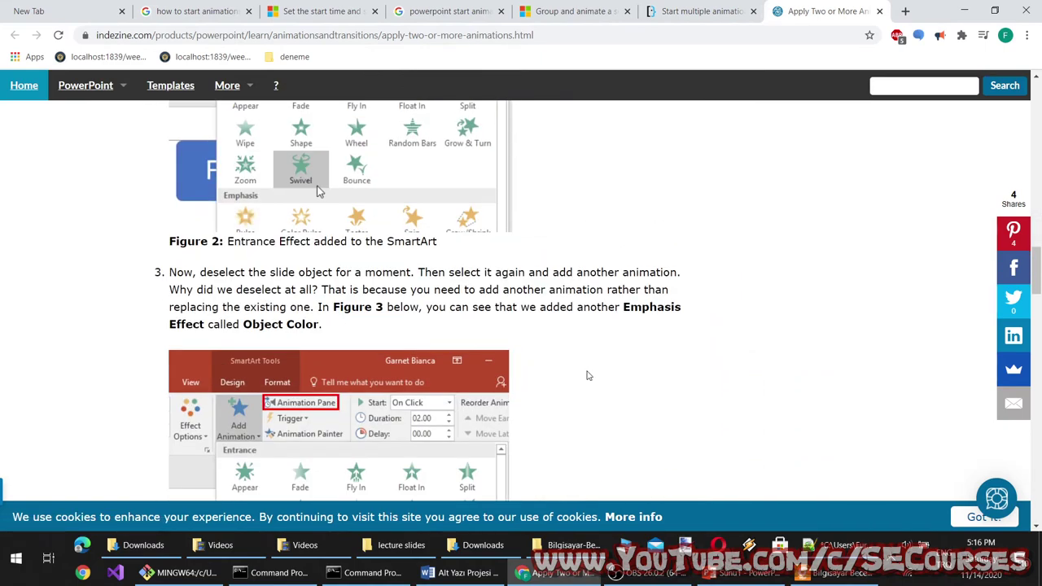
pyautogui.scroll(-3, 588, 375)
pyautogui.scroll(5, 589, 373)
pyautogui.scroll(3, 589, 373)
pyautogui.scroll(-4, 591, 374)
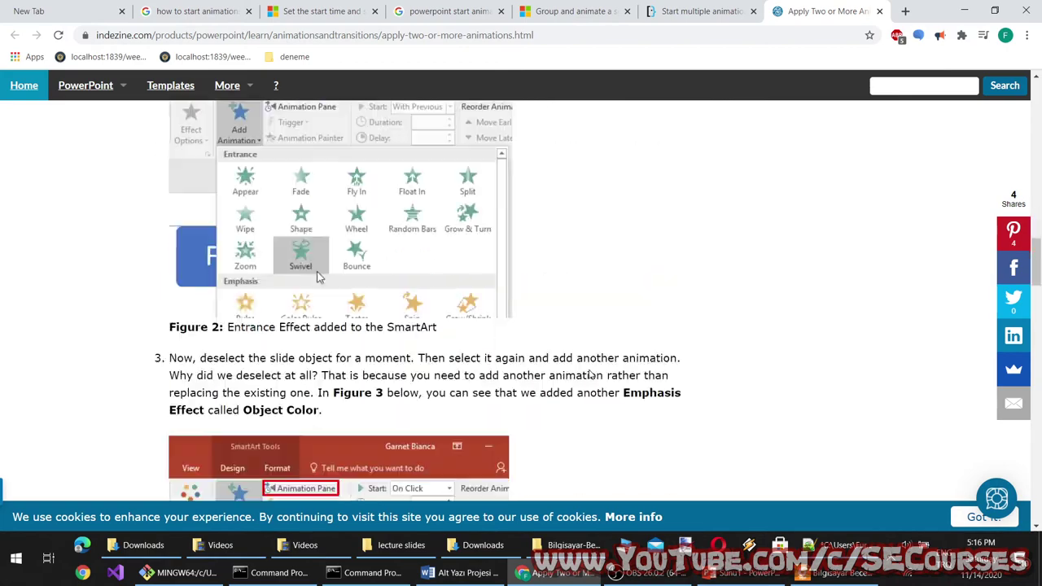
pyautogui.scroll(-1, 591, 374)
pyautogui.scroll(-4, 591, 374)
pyautogui.scroll(-3, 591, 375)
pyautogui.scroll(-2, 591, 375)
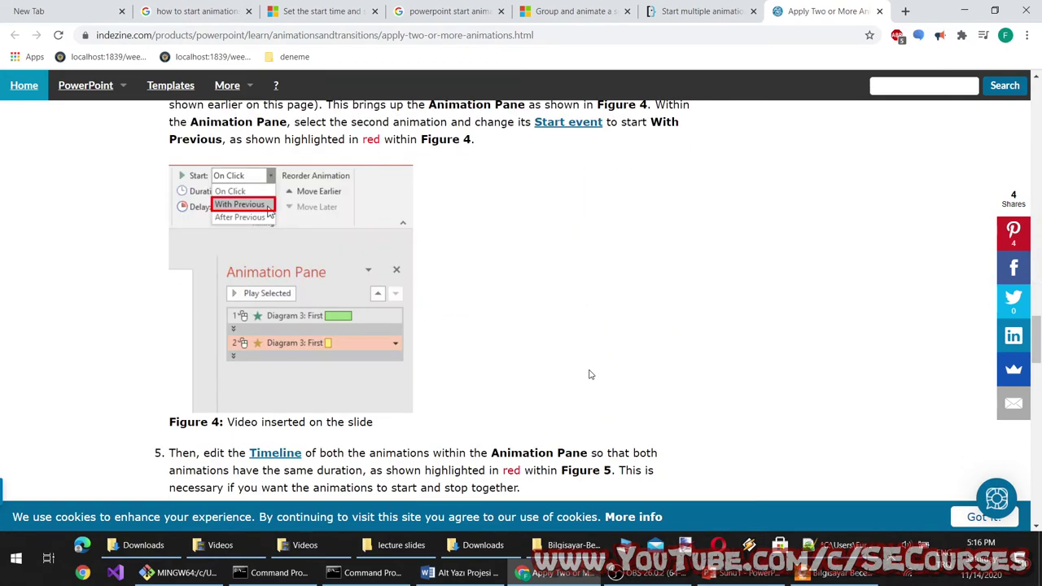
pyautogui.scroll(-4, 592, 375)
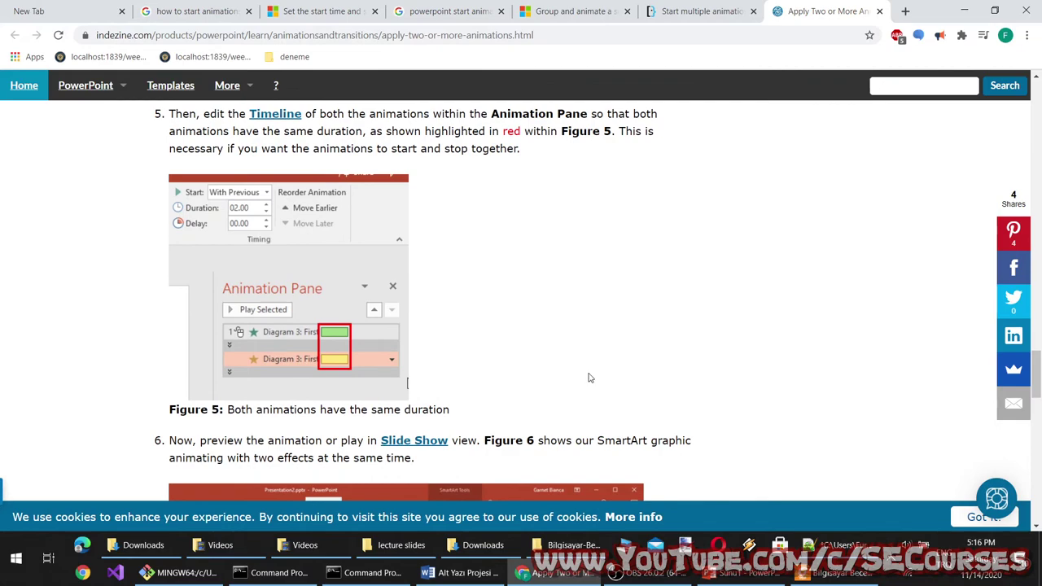
pyautogui.scroll(-4, 589, 378)
pyautogui.scroll(-4, 586, 381)
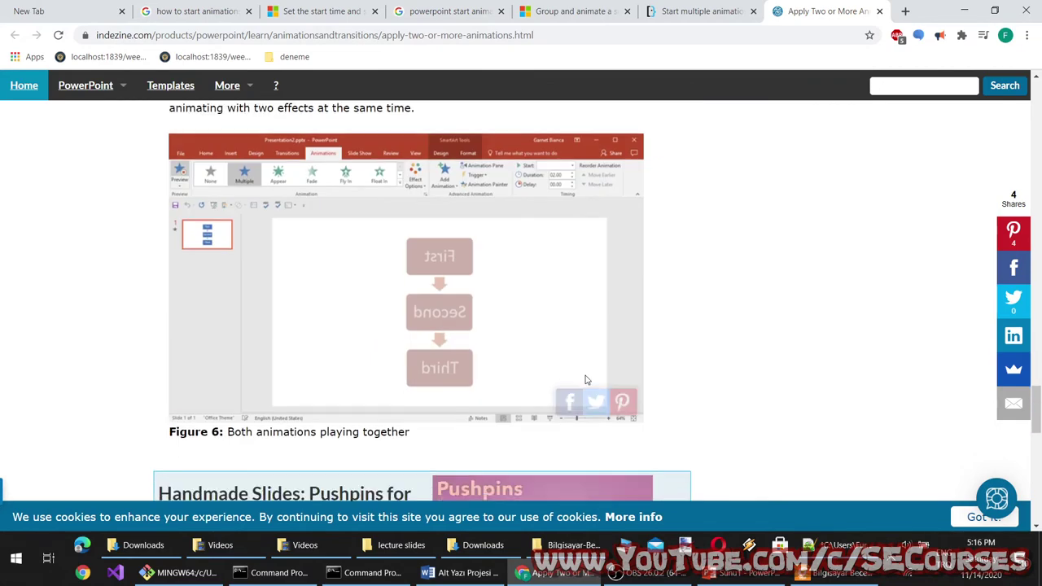
pyautogui.scroll(4, 586, 380)
pyautogui.scroll(4, 587, 383)
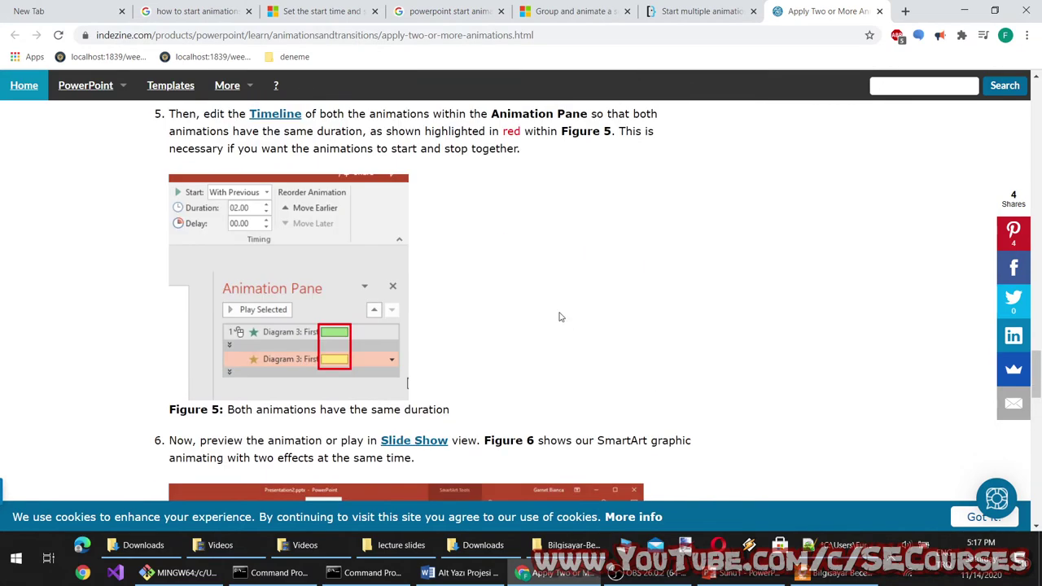
# Step: Select all slide 11 objects, open the Animation Pane, and pick the Altıgen 5 and Resim 10 entries
pyautogui.hotkey('alt', 'Tab')
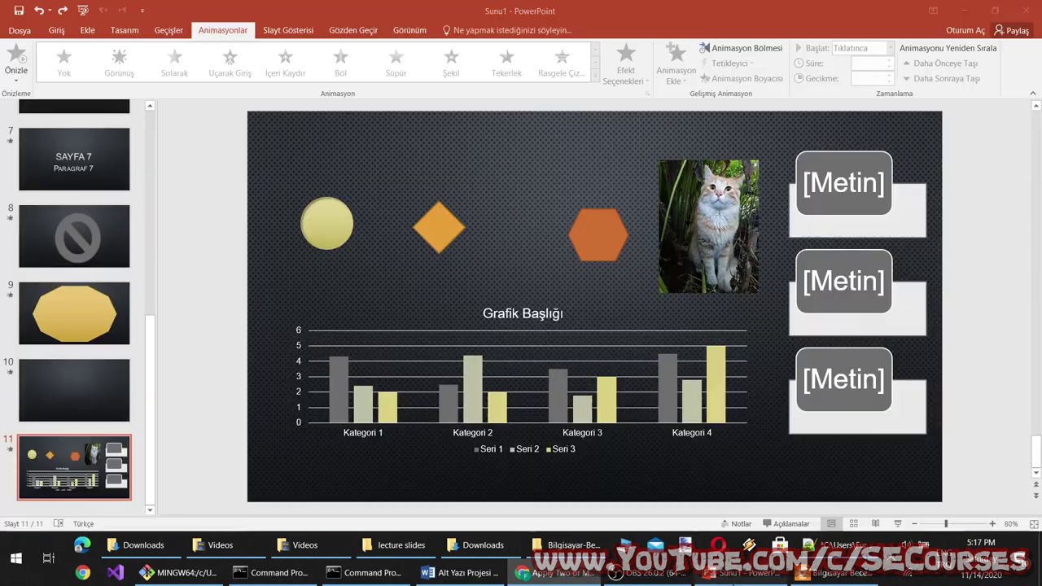
pyautogui.click(642, 263)
pyautogui.hotkey('ctrl', 'a')
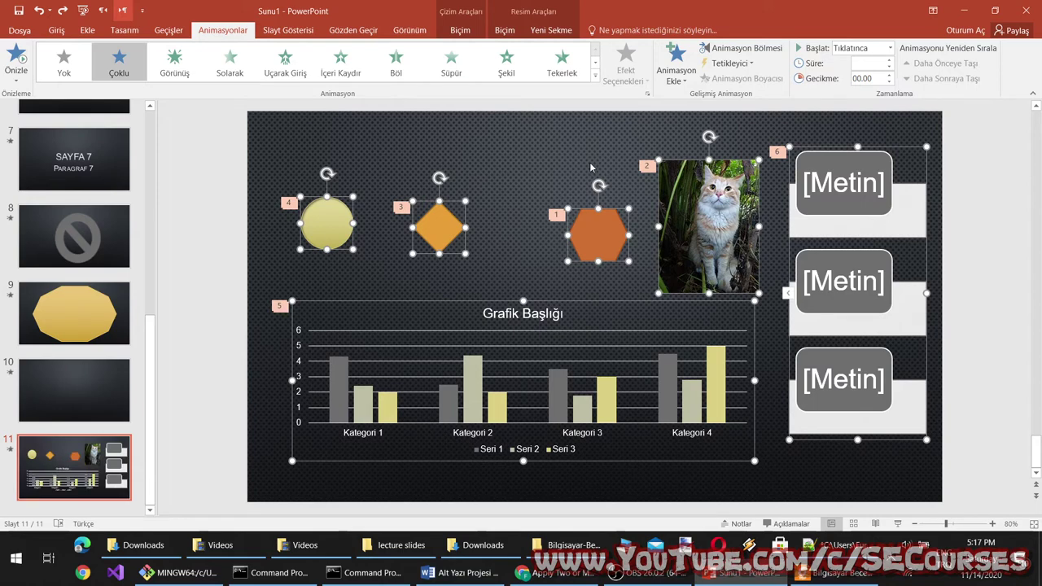
pyautogui.hotkey('alt', 'a')
pyautogui.press('c')
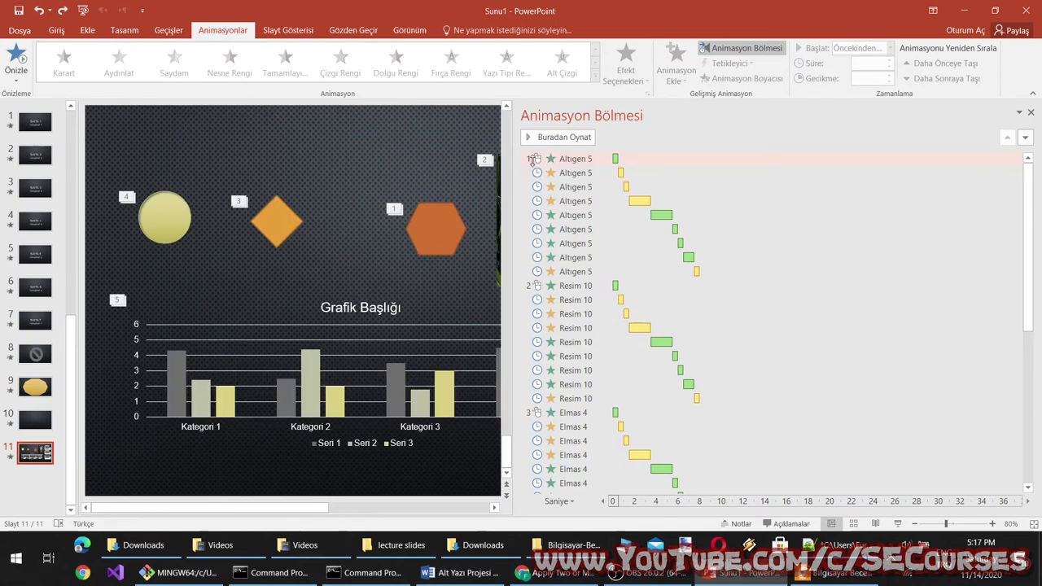
pyautogui.click(534, 159)
pyautogui.click(526, 287)
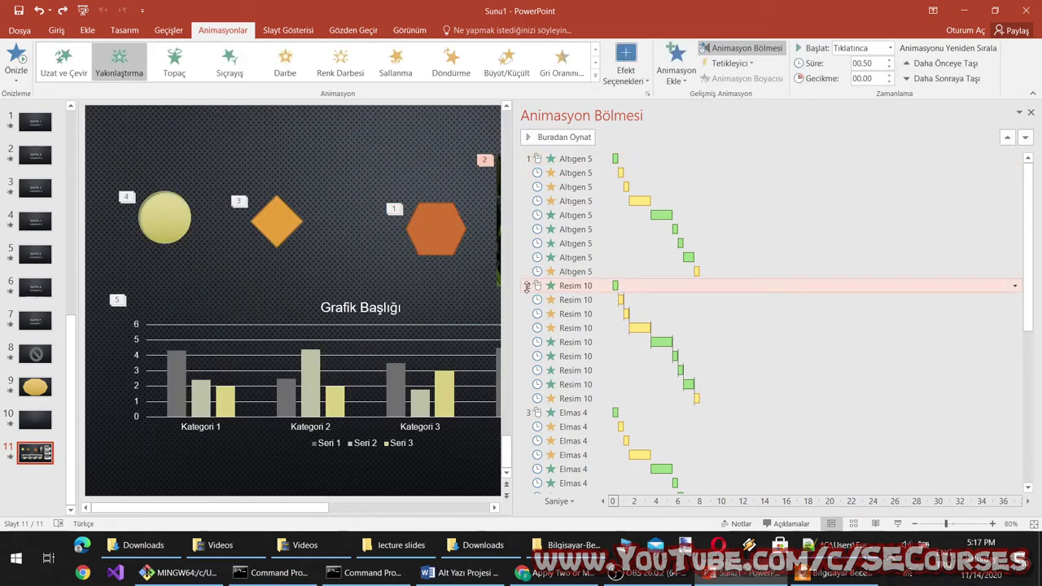
# Step: Set Resim 10's animation to Start With Previous and preview slide 11 as a slide show
pyautogui.hotkey('shift', 'F10')
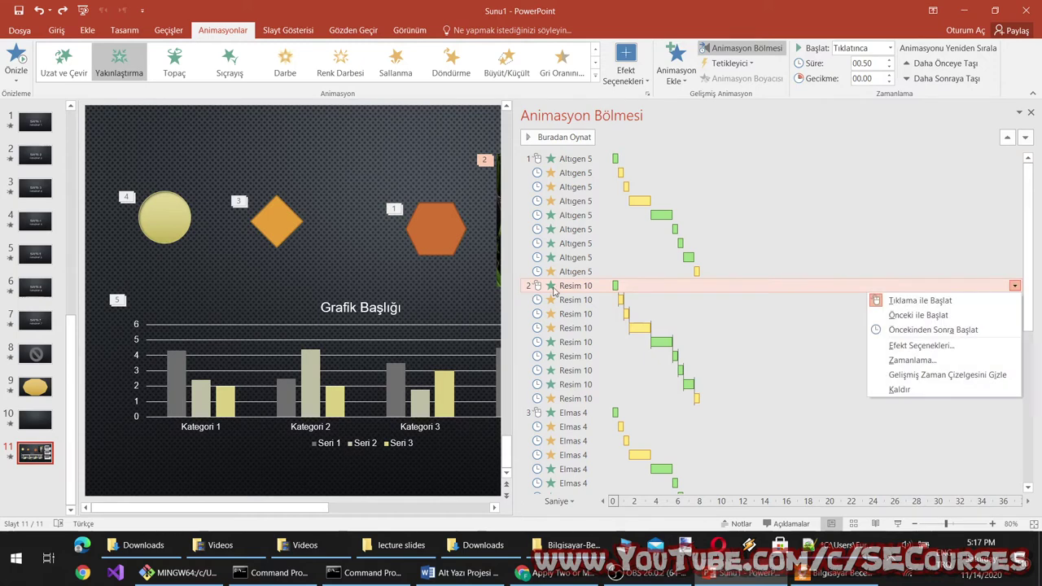
pyautogui.click(918, 315)
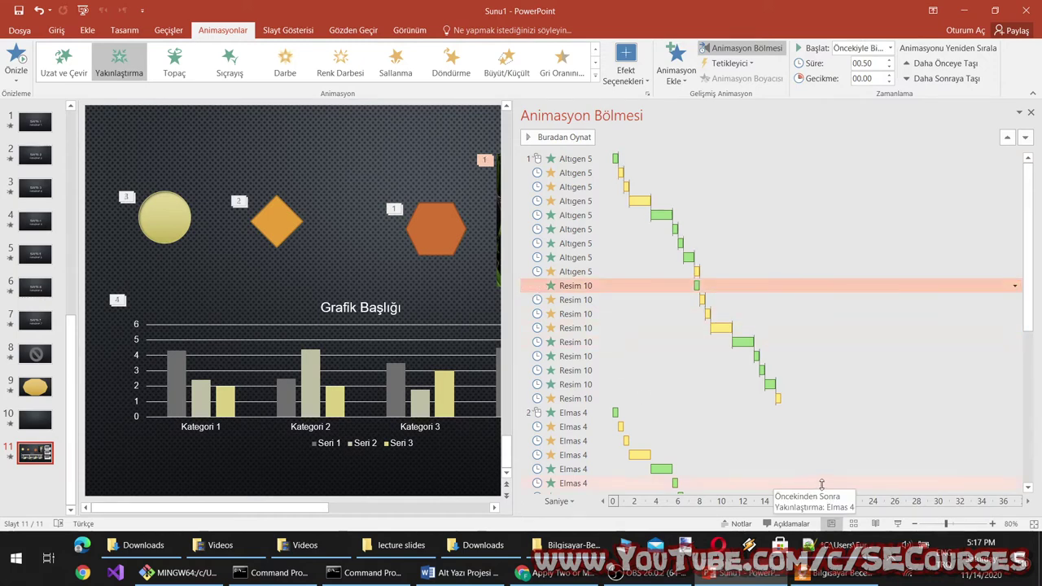
pyautogui.click(898, 524)
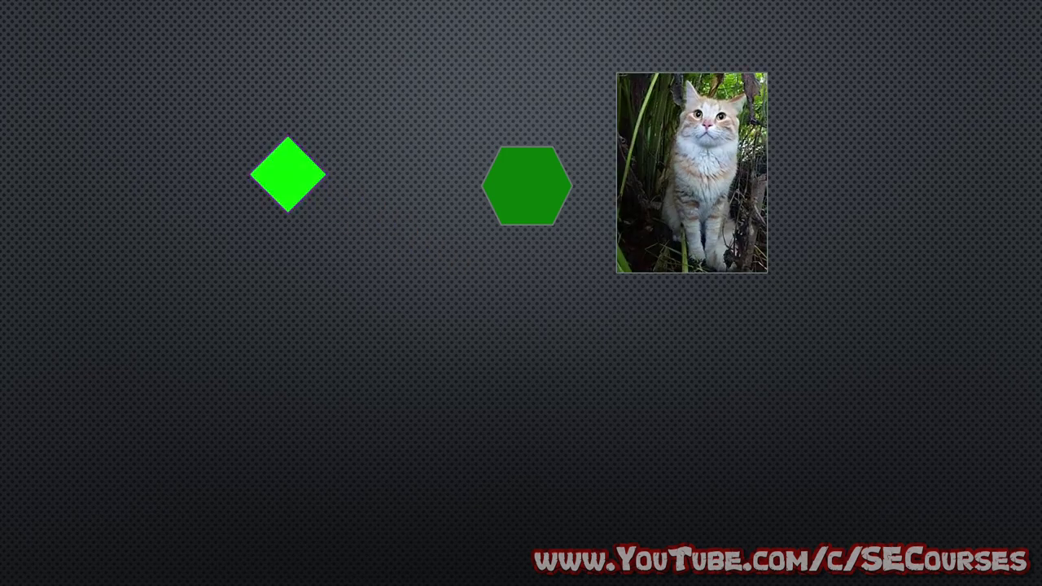
pyautogui.press('Escape')
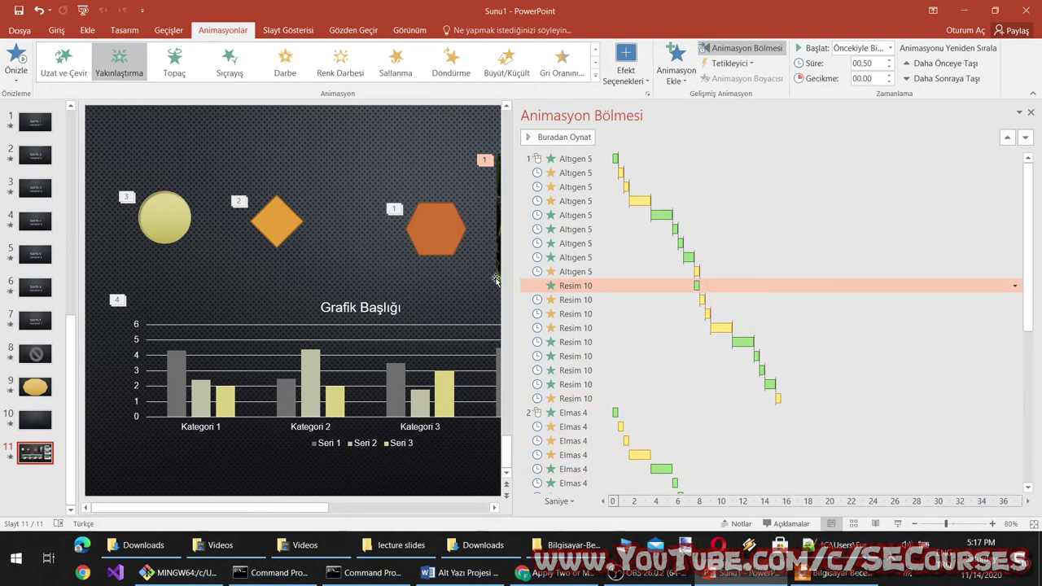
# Step: Check Resim 10's Timing start, keeping With Previous, then select its animation entries
pyautogui.moveTo(698, 291)
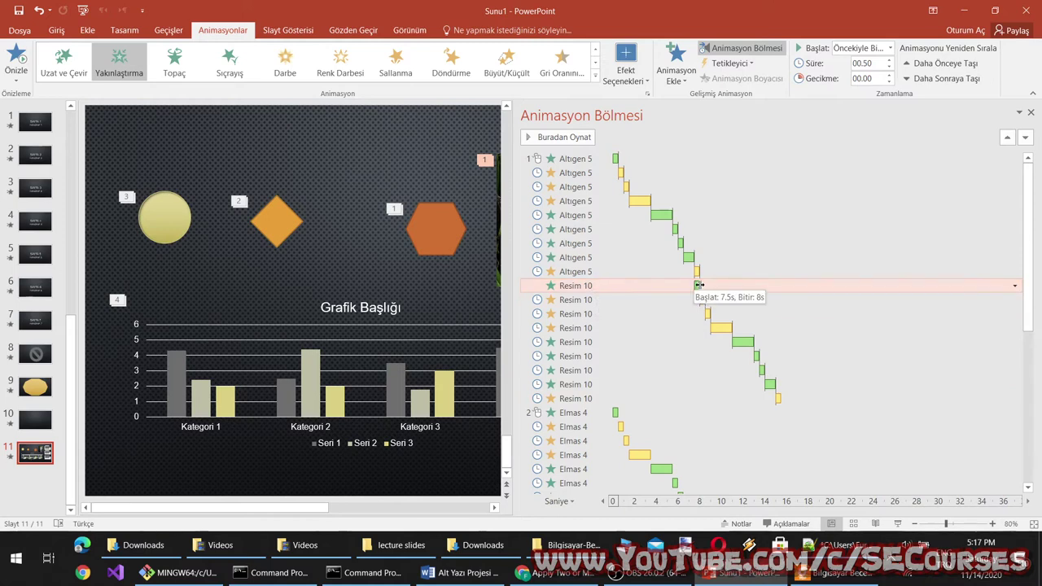
pyautogui.moveTo(696, 287); pyautogui.dragTo(631, 285)
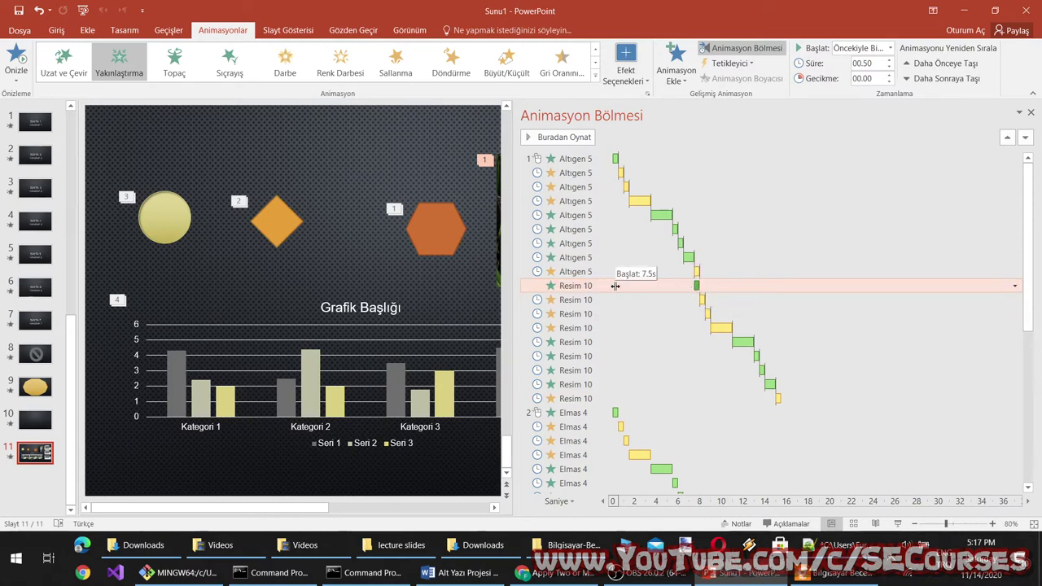
pyautogui.doubleClick(592, 290)
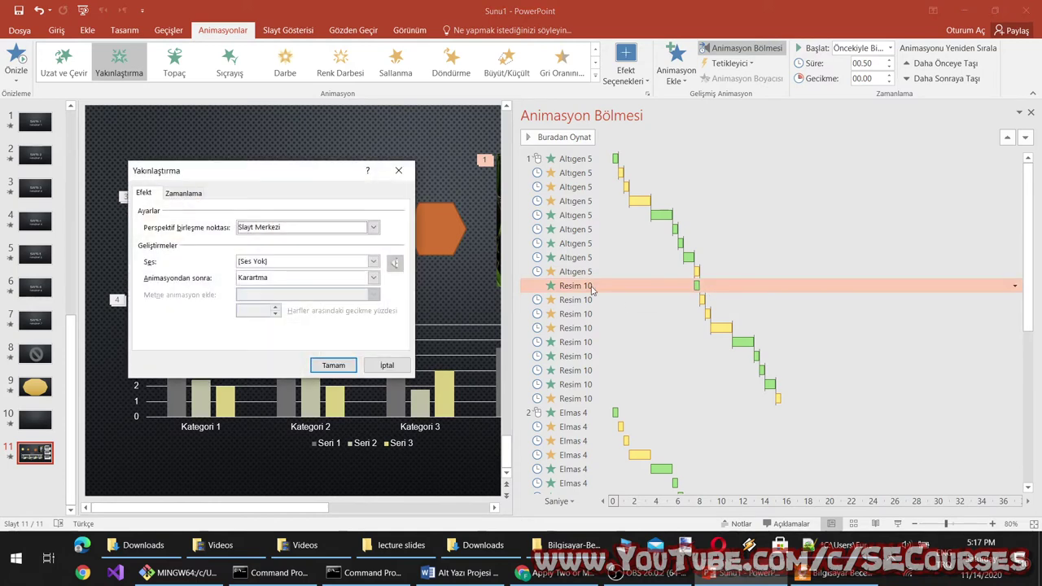
pyautogui.click(176, 193)
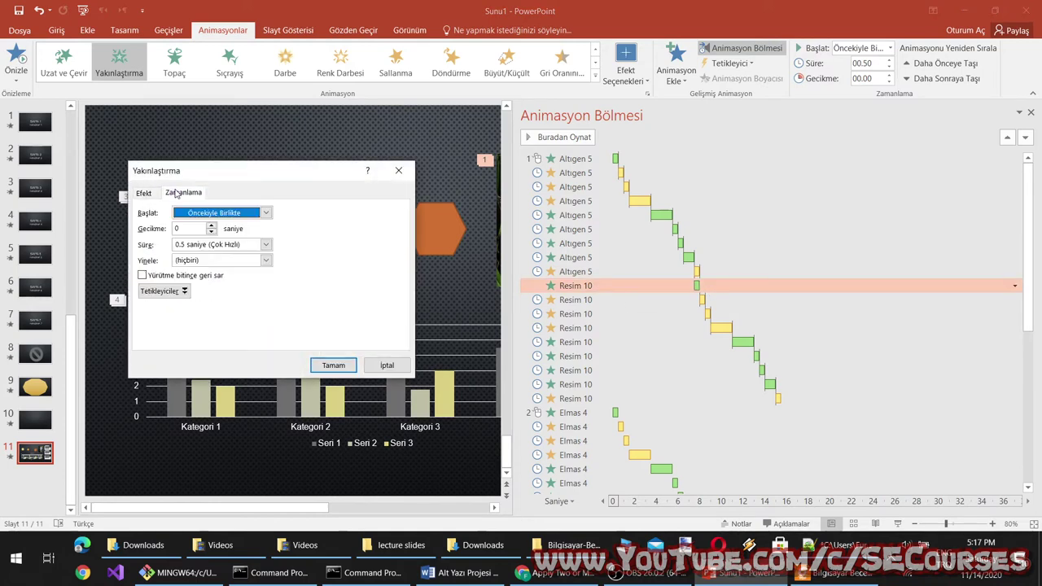
pyautogui.click(232, 216)
pyautogui.click(232, 252)
pyautogui.click(244, 212)
pyautogui.click(214, 238)
pyautogui.click(214, 212)
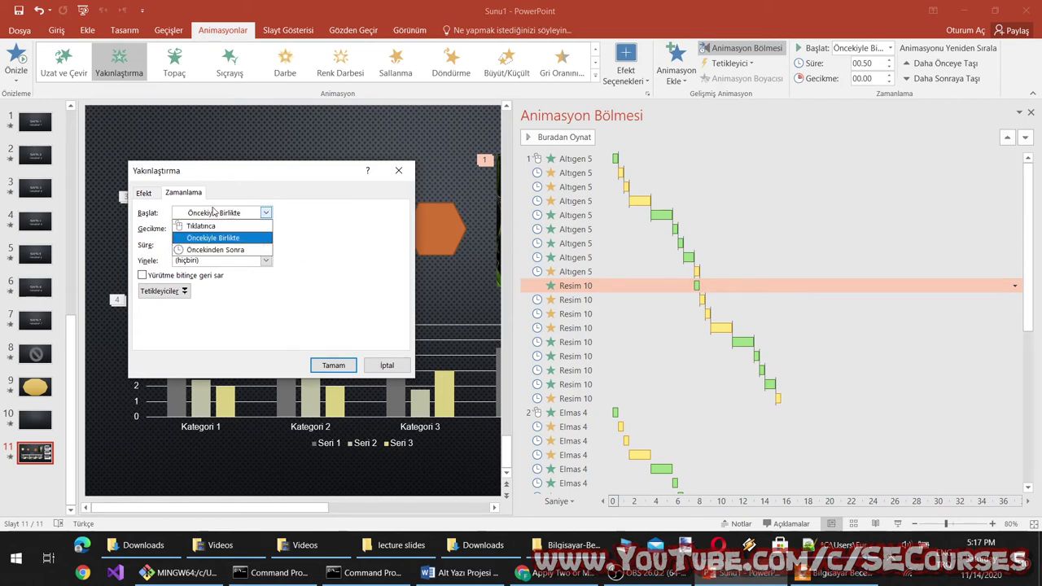
pyautogui.click(214, 212)
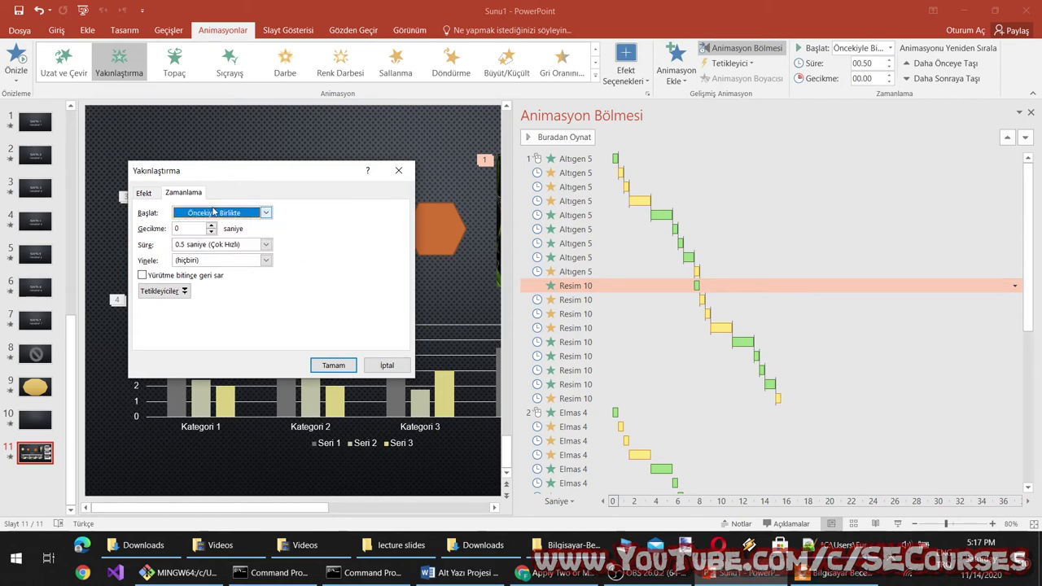
pyautogui.click(387, 366)
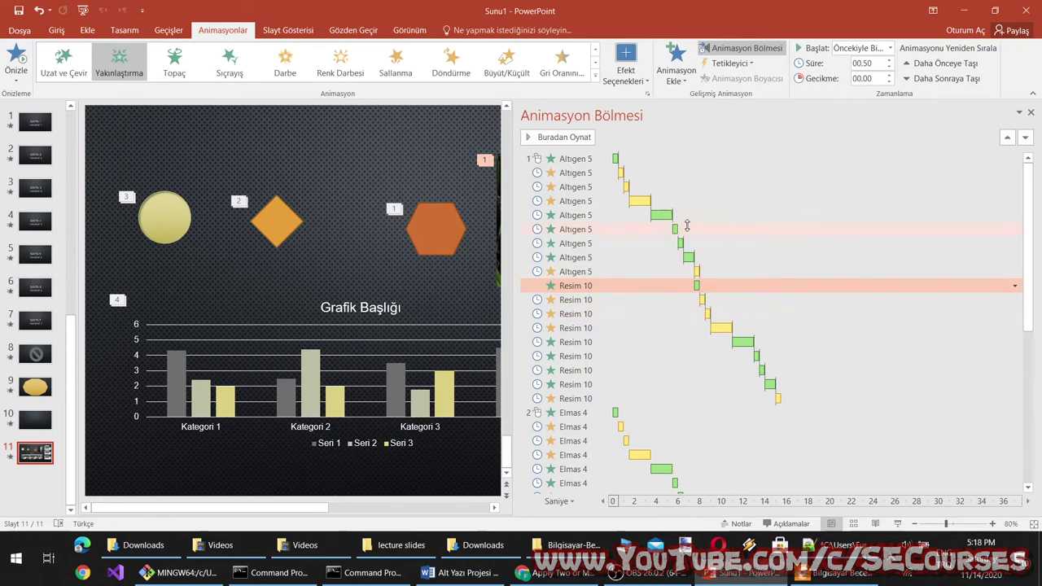
pyautogui.click(601, 312)
pyautogui.click(600, 289)
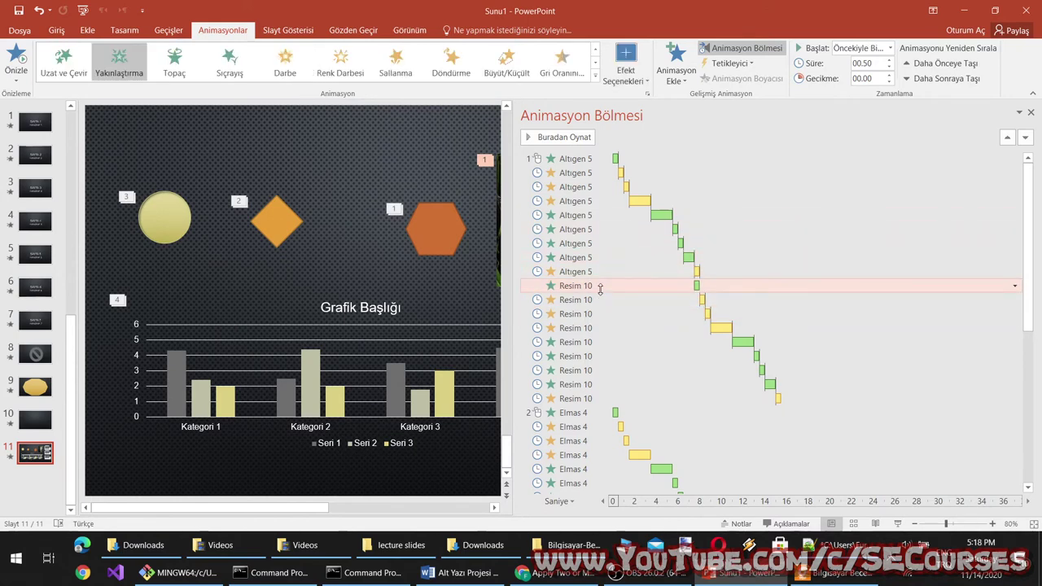
# Step: Delete the Resim 10, Elmas 4 and Oval 3 animations, leaving only the Altıgen 5 effects
pyautogui.press('Delete')
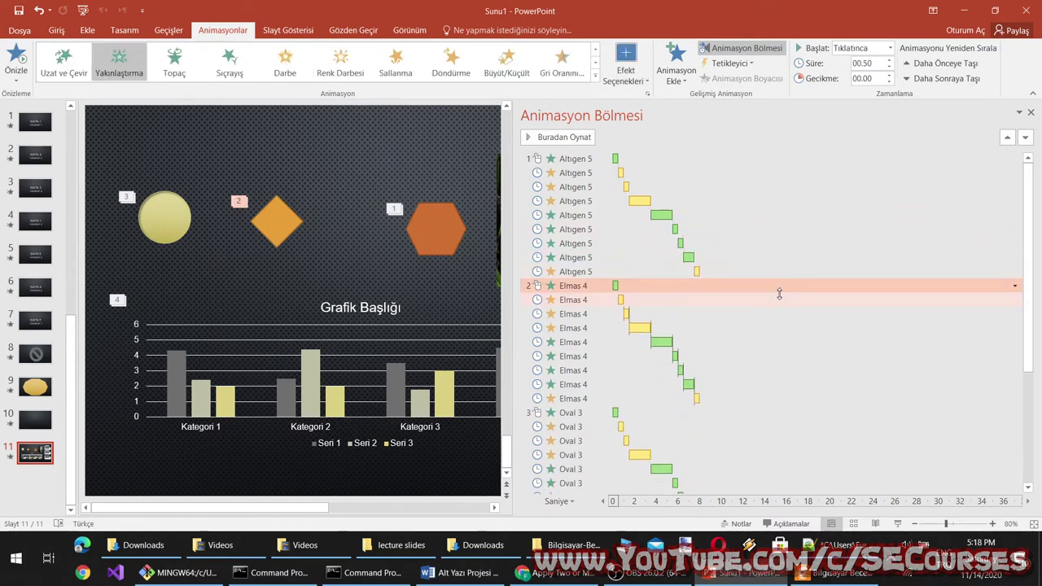
pyautogui.press('Delete')
pyautogui.press('Delete')
pyautogui.press('Delete')
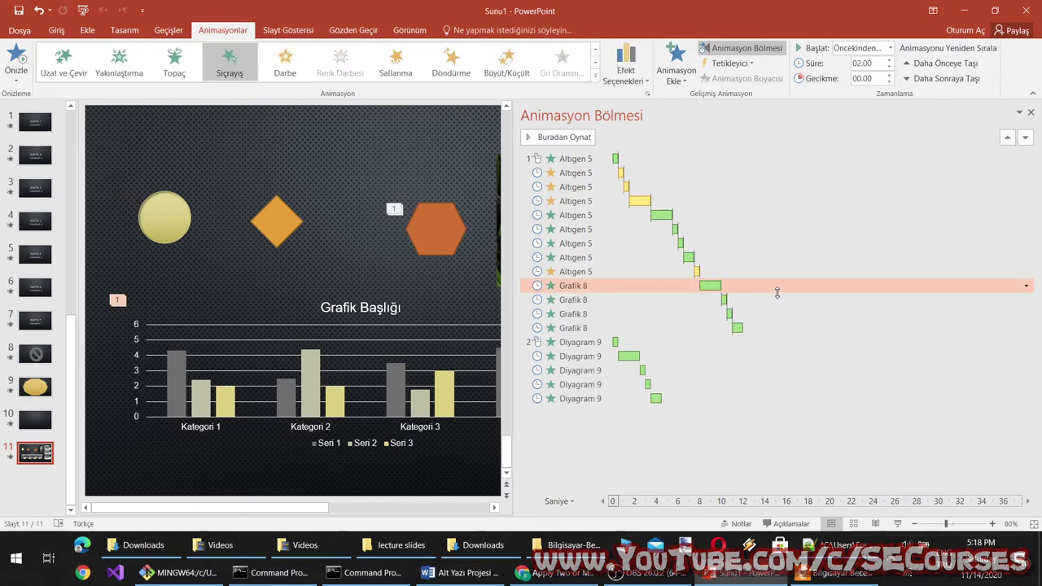
pyautogui.press('Delete')
pyautogui.press('Delete')
pyautogui.press('Delete')
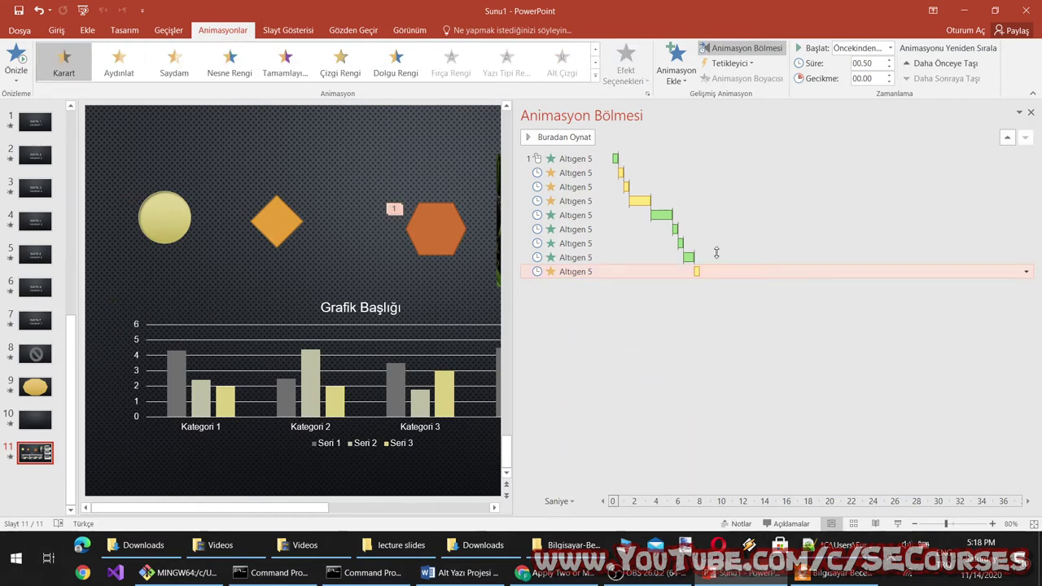
pyautogui.click(578, 163)
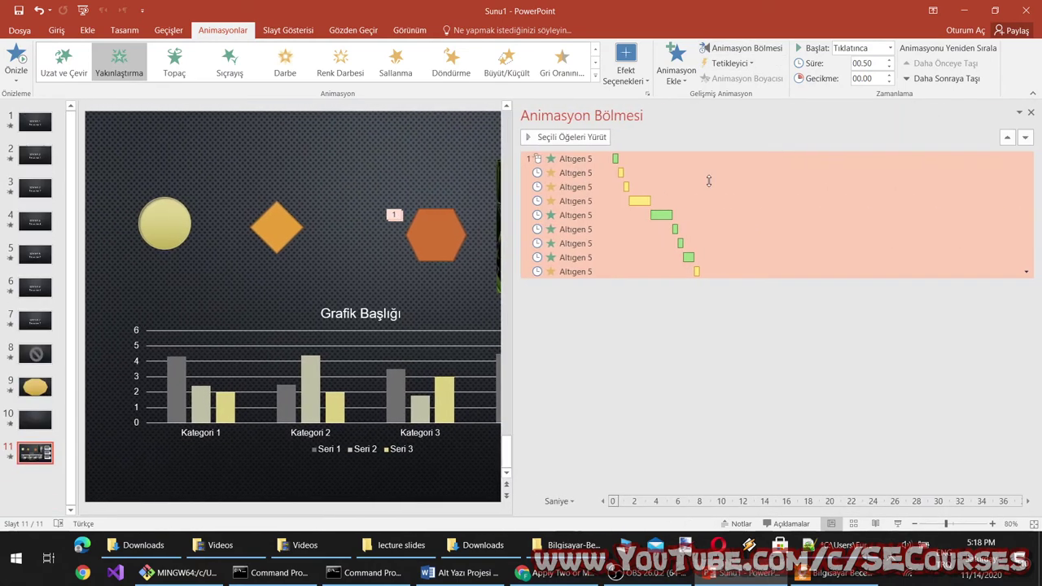
# Step: Show the Animation Pane and set the first four hexagon animations to start With Previous
pyautogui.click(708, 160)
pyautogui.click(1026, 158)
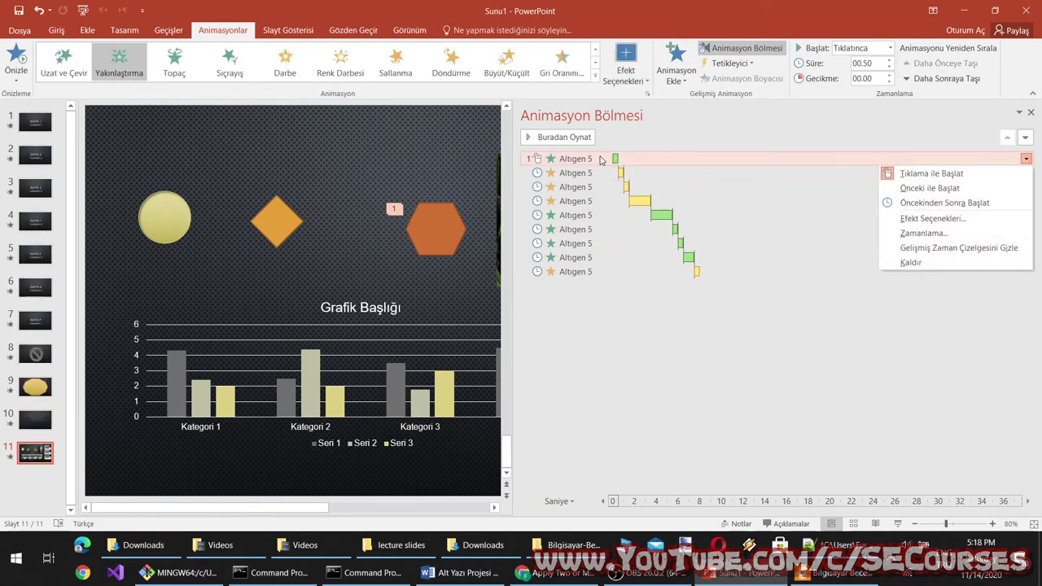
pyautogui.click(935, 192)
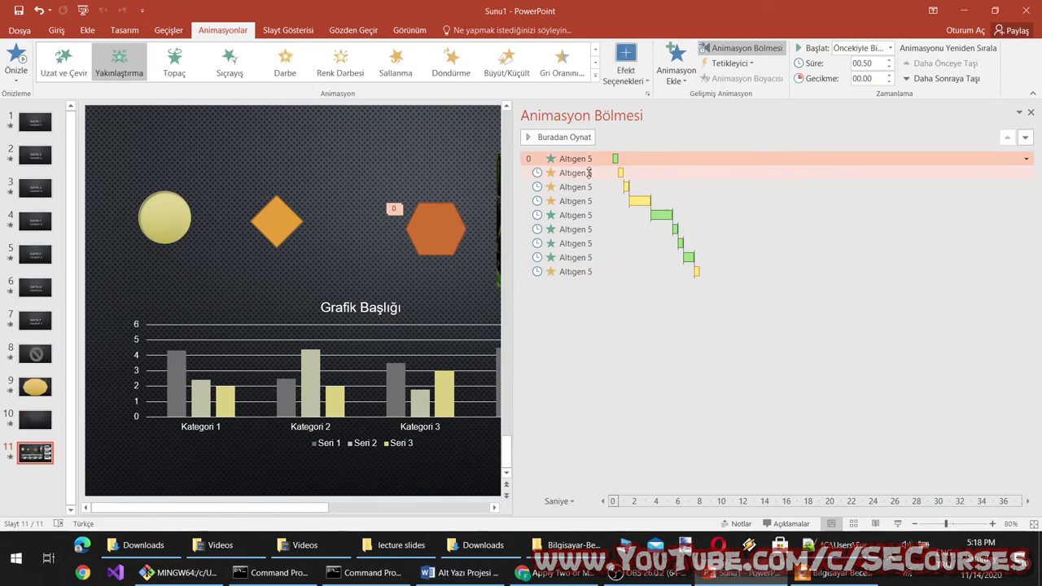
pyautogui.click(589, 172)
pyautogui.click(1026, 173)
pyautogui.click(861, 214)
pyautogui.rightClick(575, 187)
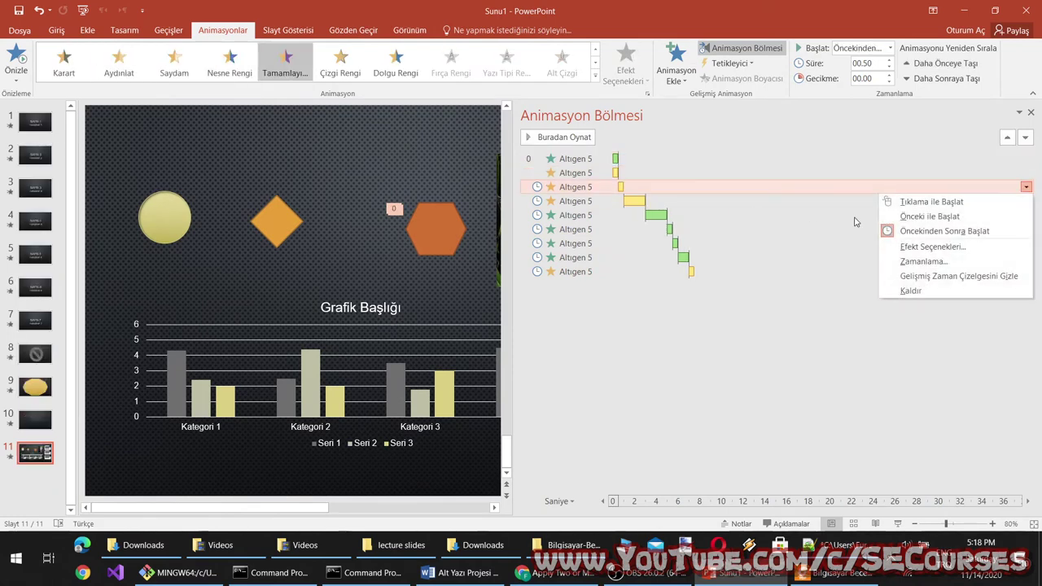
pyautogui.click(932, 217)
pyautogui.rightClick(583, 203)
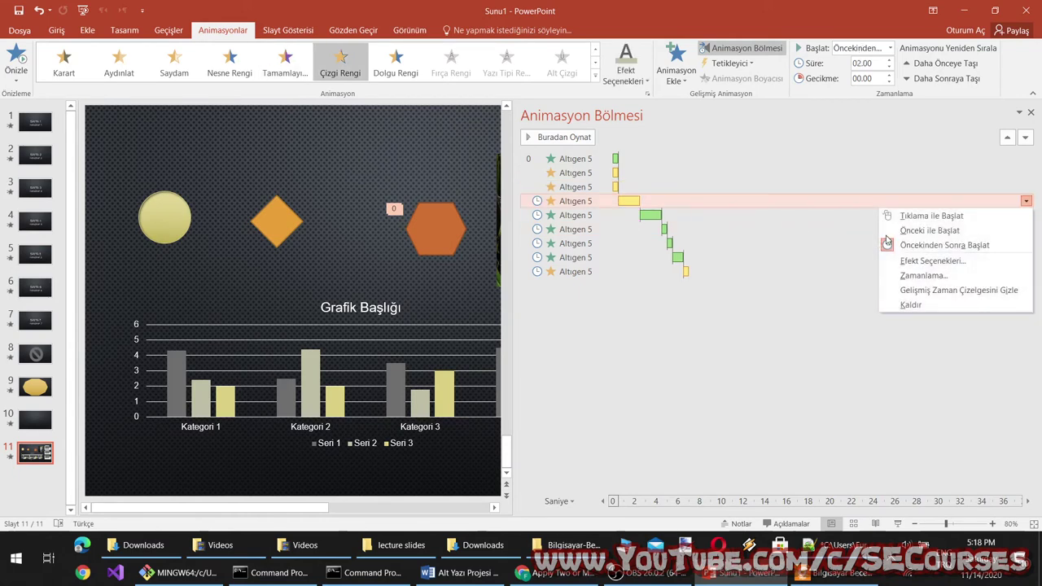
pyautogui.press('Down')
pyautogui.press('Down')
pyautogui.press('Return')
# Step: Set the fifth through ninth hexagon animations to start With Previous as well
pyautogui.rightClick(577, 216)
pyautogui.press('Down')
pyautogui.press('Down')
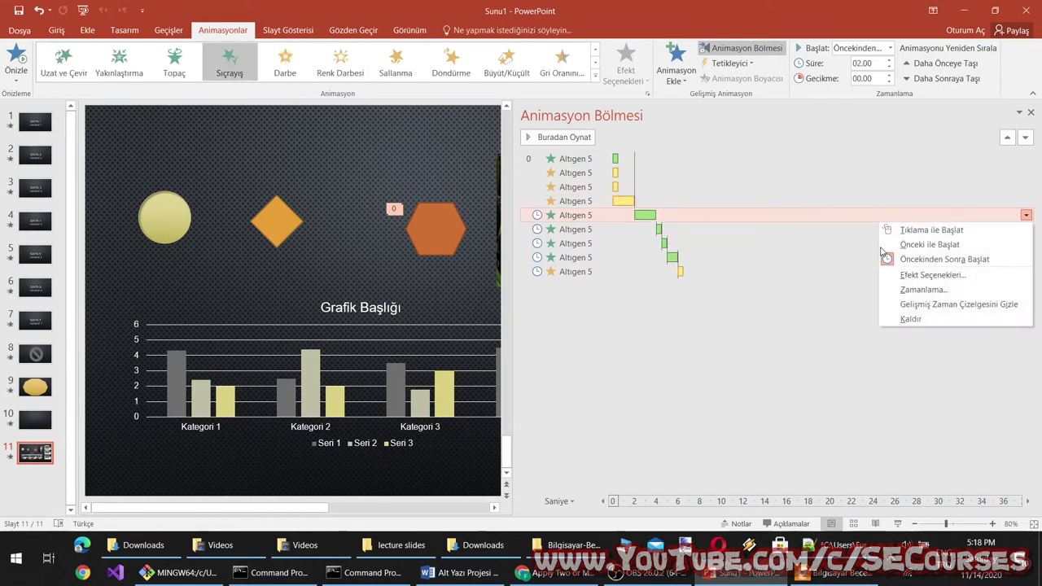
pyautogui.press('Return')
pyautogui.rightClick(574, 229)
pyautogui.press('Down')
pyautogui.press('Down')
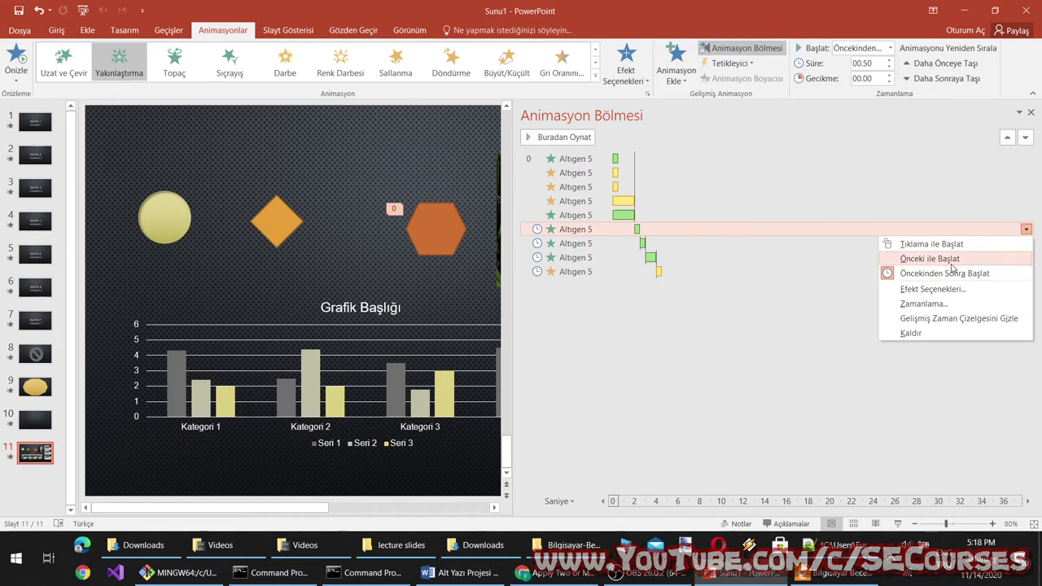
pyautogui.press('Return')
pyautogui.rightClick(574, 244)
pyautogui.press('Down')
pyautogui.press('Down')
pyautogui.press('Return')
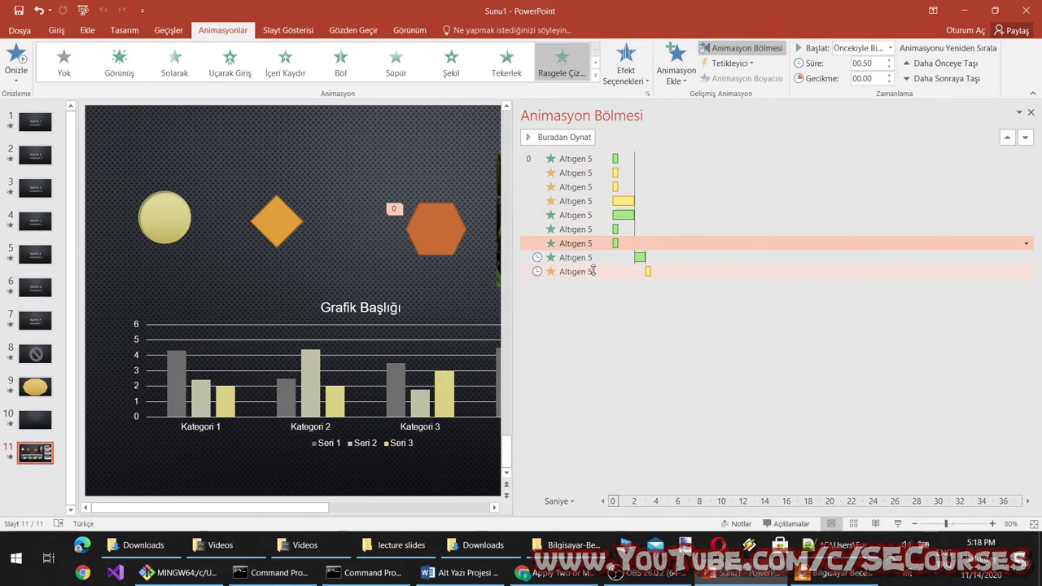
pyautogui.press('Down')
pyautogui.hotkey('shift', 'F10')
pyautogui.press('Down')
pyautogui.press('Down')
pyautogui.press('Return')
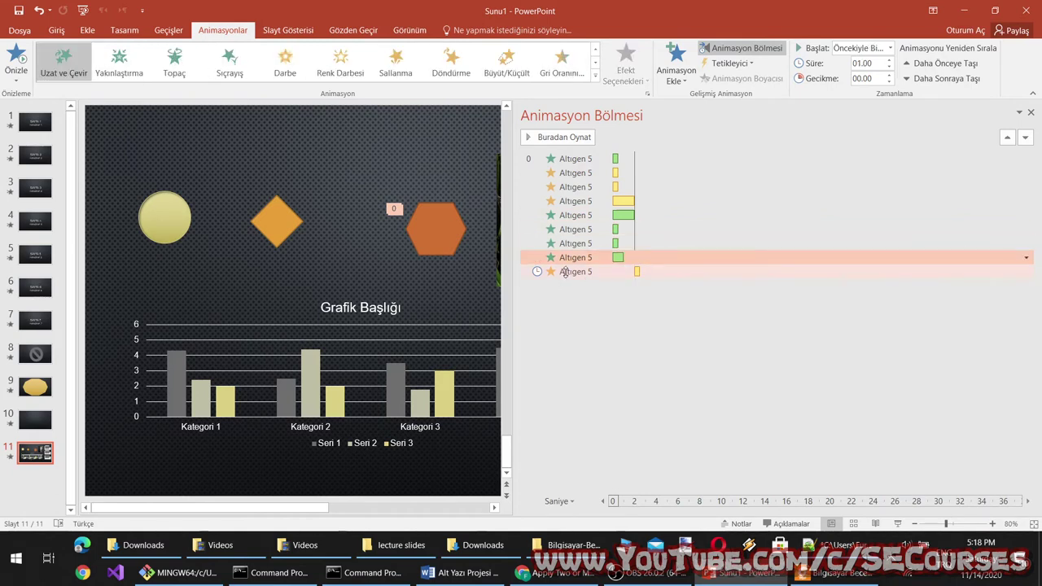
pyautogui.press('Down')
pyautogui.hotkey('shift', 'F10')
pyautogui.press('Down')
pyautogui.press('Down')
pyautogui.press('Return')
pyautogui.click(624, 173)
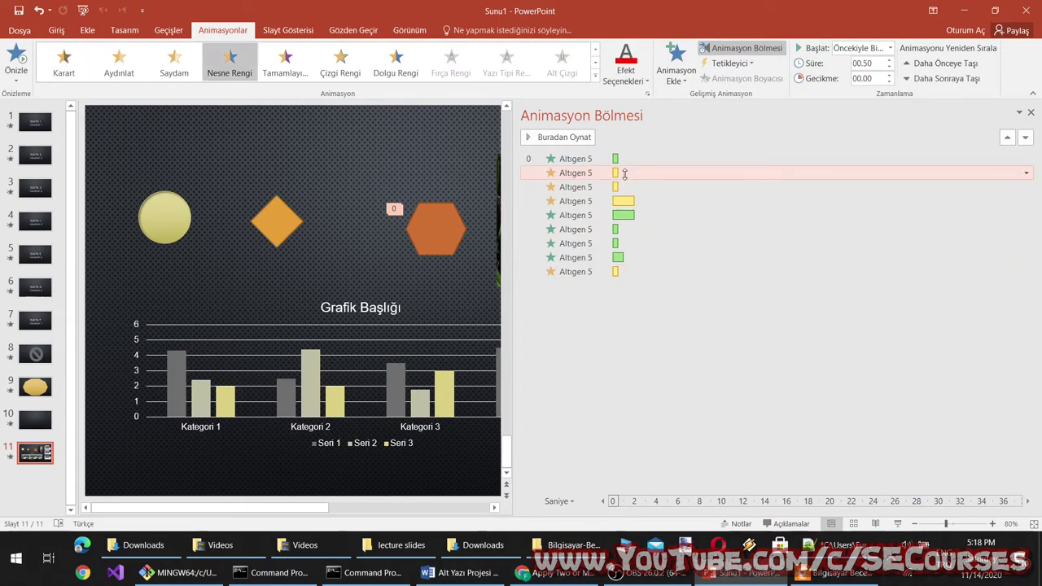
# Step: Delay the second hexagon animation to 1.0 s and stretch the third to 2.4 s, ending at 3.6 s
pyautogui.doubleClick(617, 175)
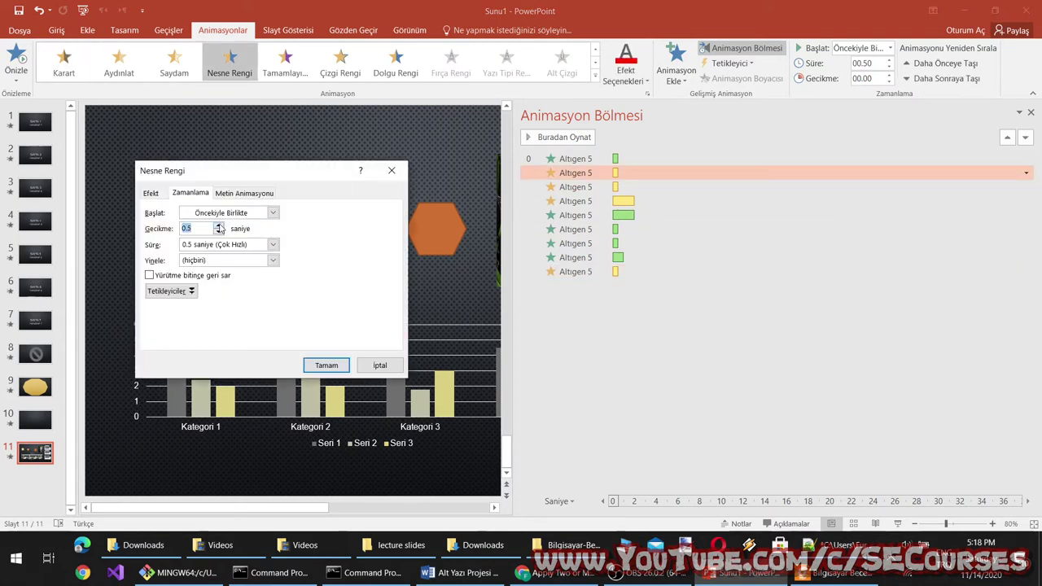
pyautogui.click(339, 367)
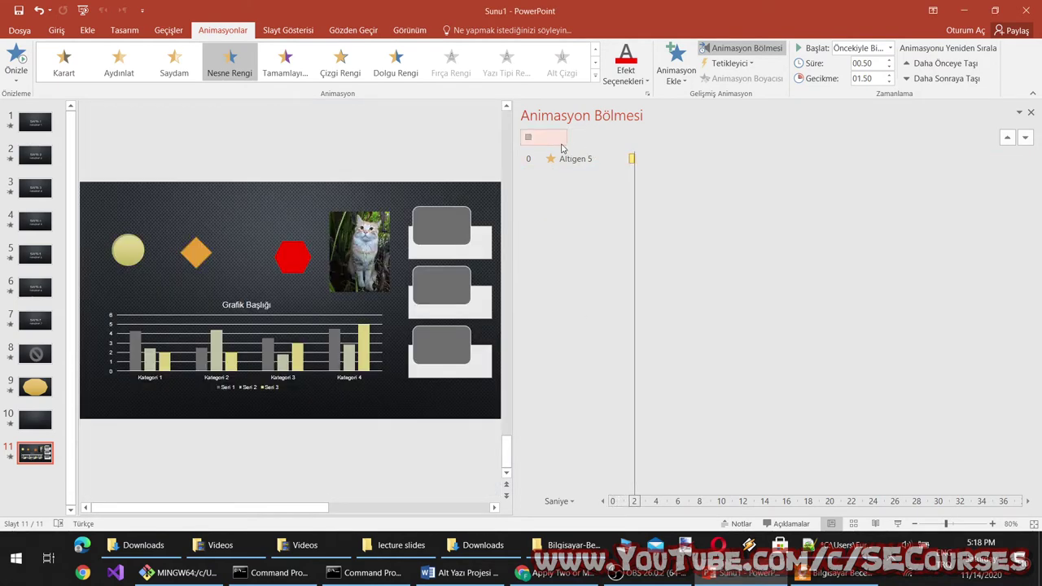
pyautogui.moveTo(632, 172); pyautogui.dragTo(629, 172)
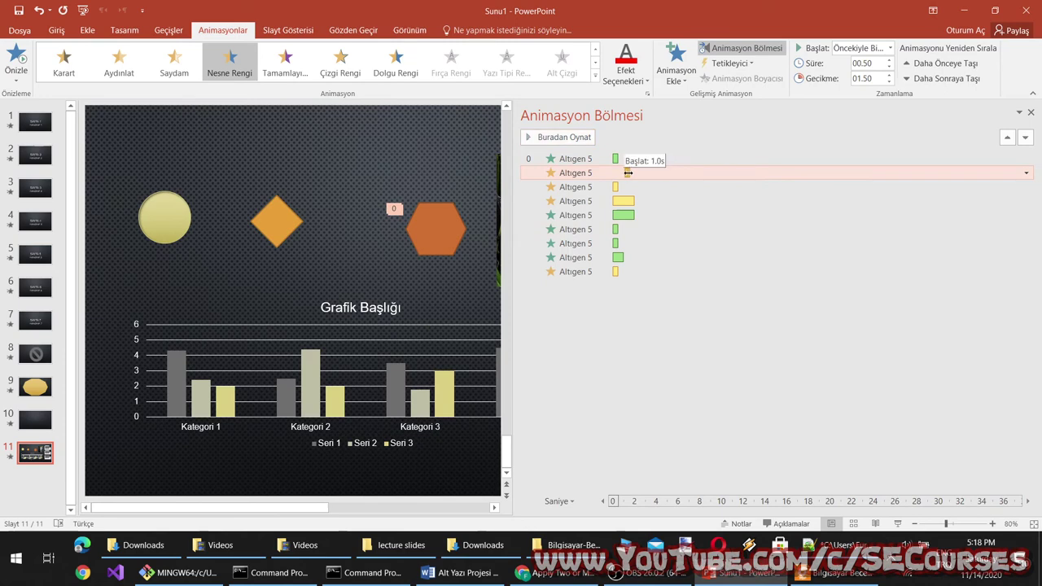
pyautogui.click(620, 188)
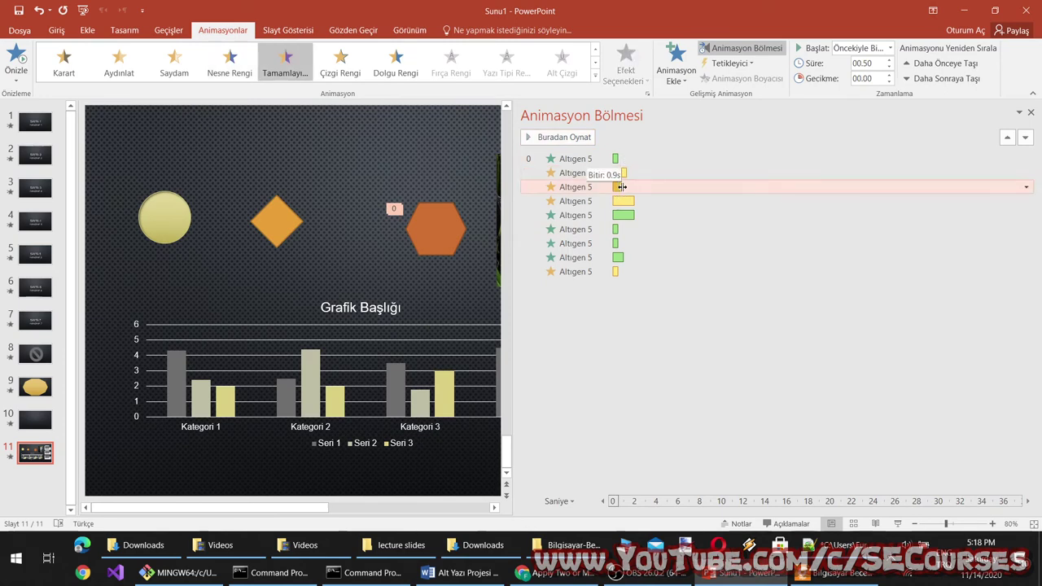
pyautogui.moveTo(636, 187); pyautogui.dragTo(640, 187)
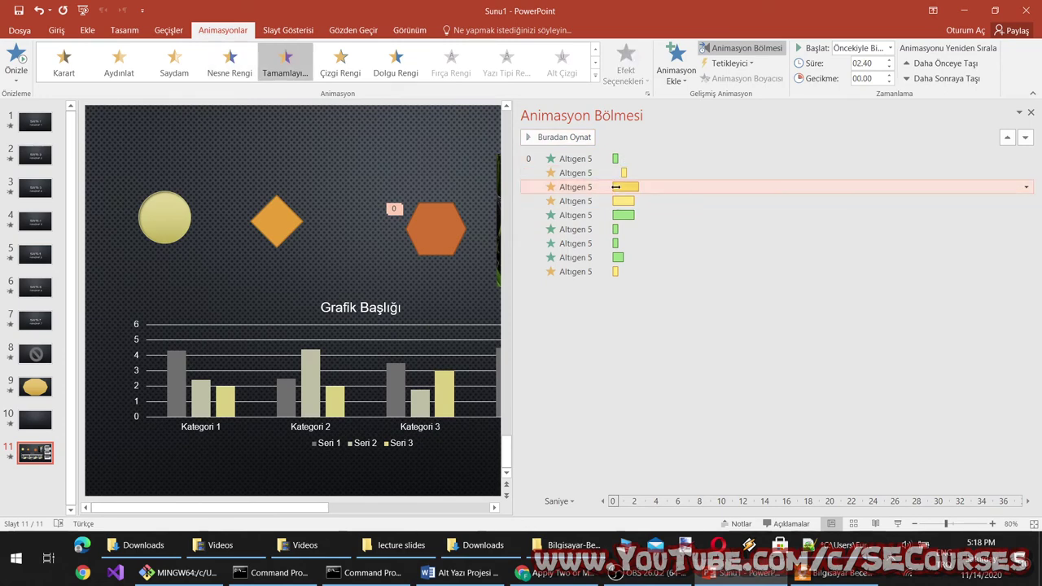
pyautogui.moveTo(658, 187)
pyautogui.mouseDown()
pyautogui.moveTo(637, 202)
pyautogui.moveTo(679, 214)
pyautogui.mouseUp()
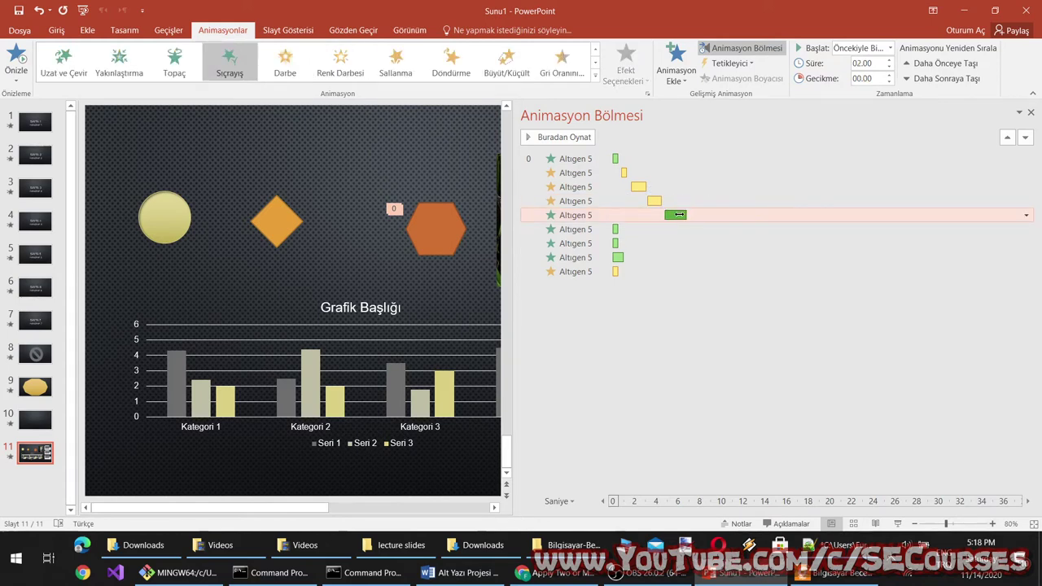
# Step: Push the sixth through ninth animations later, starting the eighth at 9.1 s and ninth at 11 s
pyautogui.moveTo(617, 229); pyautogui.dragTo(687, 229)
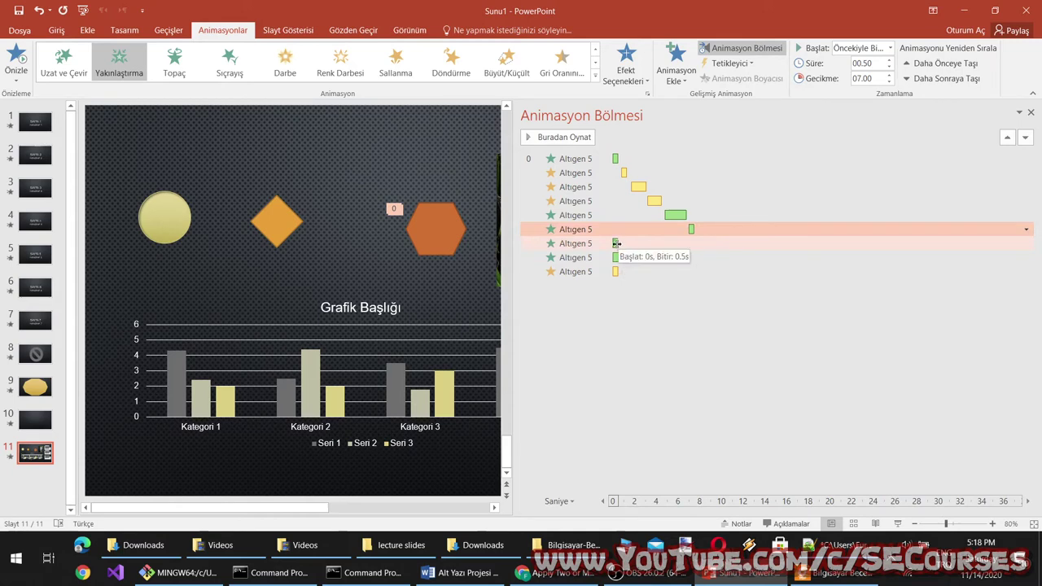
pyautogui.moveTo(616, 243); pyautogui.dragTo(701, 243)
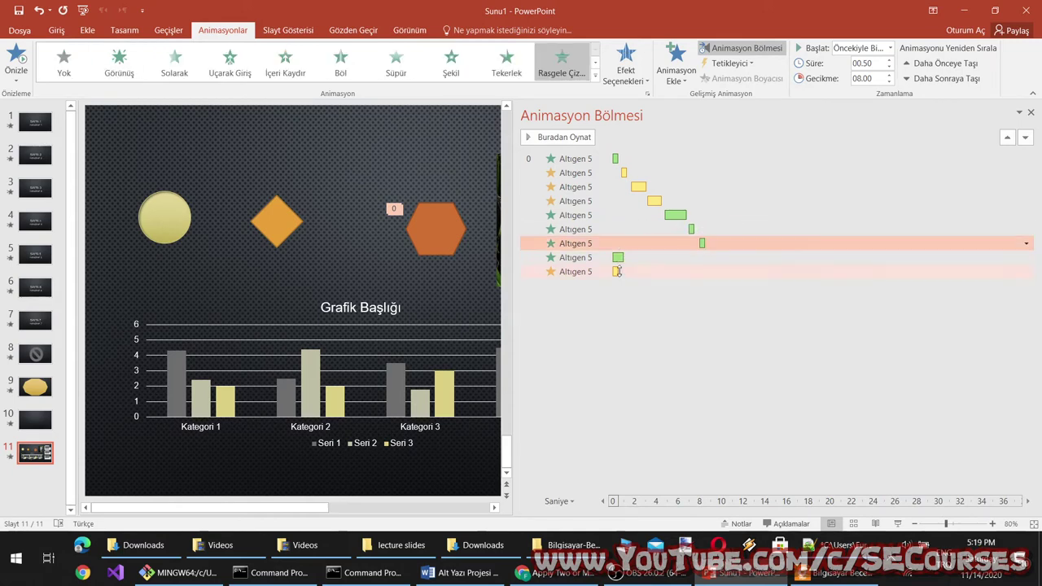
pyautogui.moveTo(619, 257); pyautogui.dragTo(716, 257)
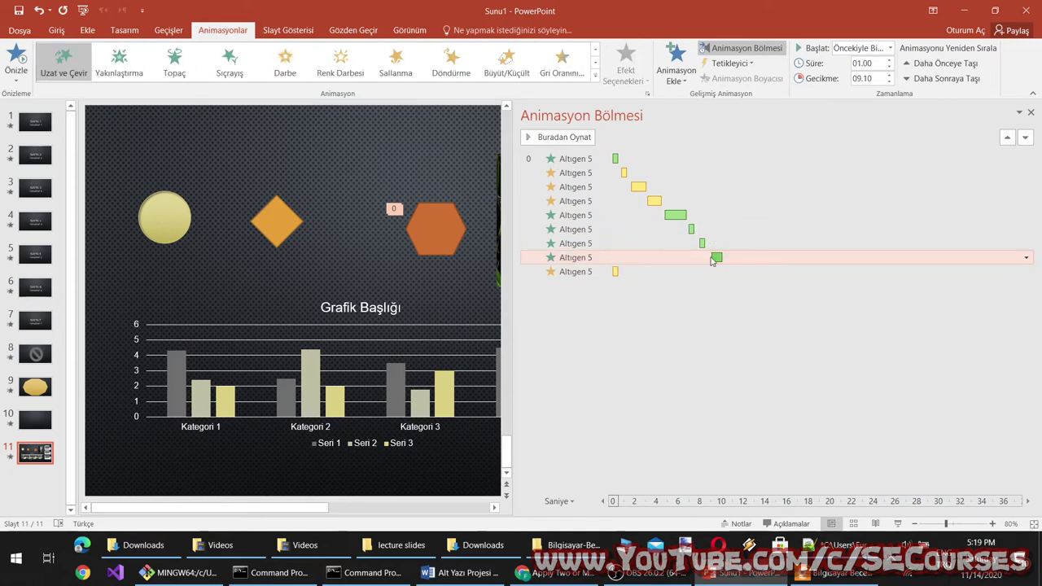
pyautogui.moveTo(616, 271); pyautogui.dragTo(628, 271)
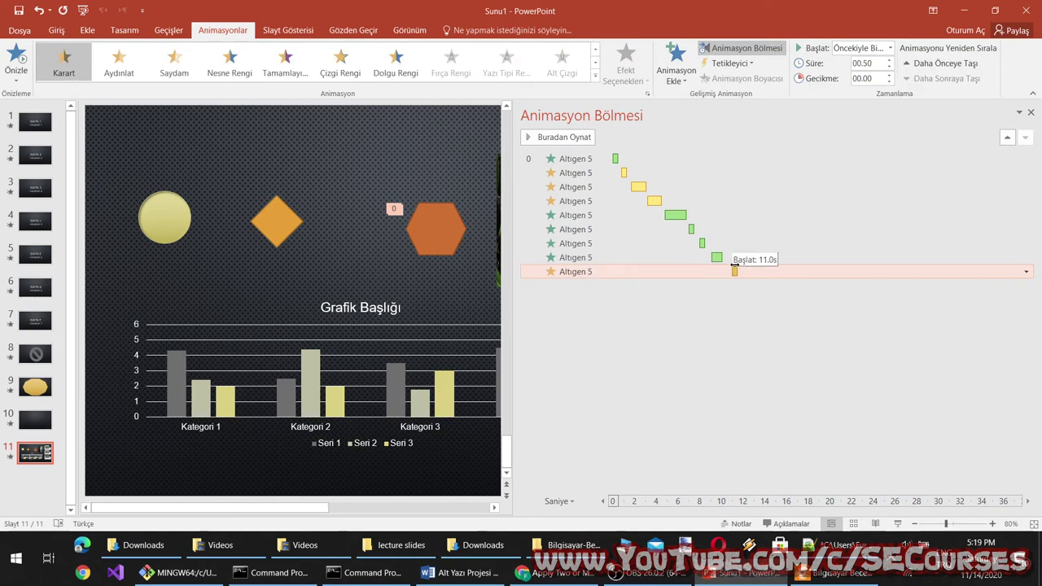
pyautogui.moveTo(734, 265); pyautogui.dragTo(735, 265)
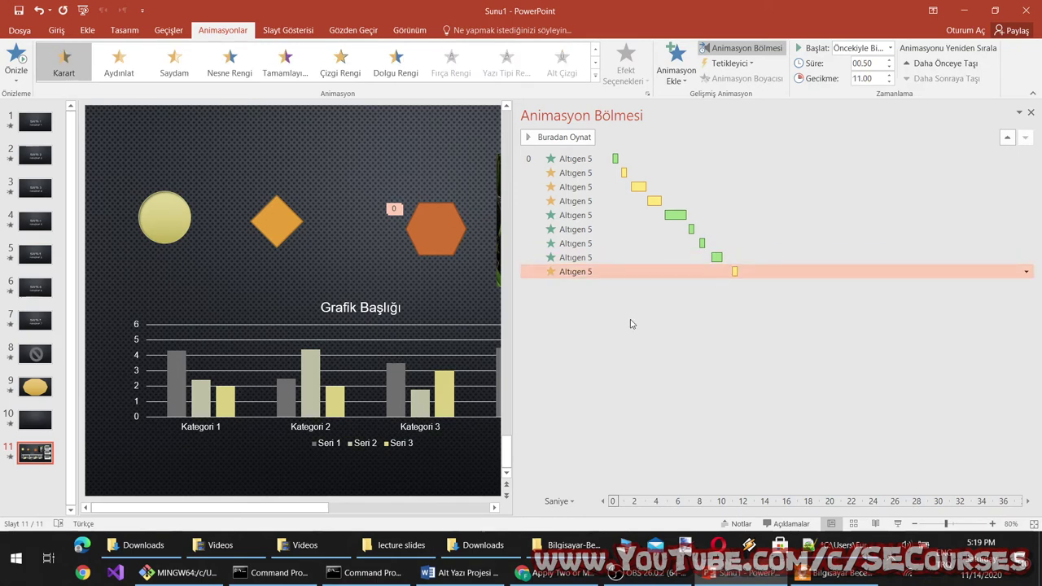
# Step: Copy the orange hexagon's animations onto the cat photo with the Animation Painter
pyautogui.click(1031, 114)
pyautogui.click(612, 212)
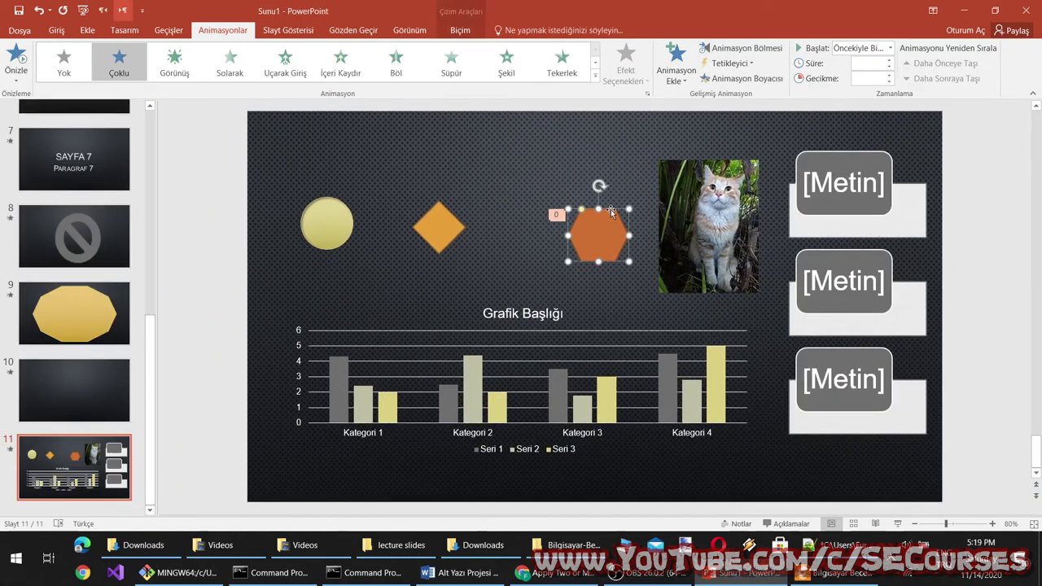
pyautogui.click(737, 79)
pyautogui.click(714, 233)
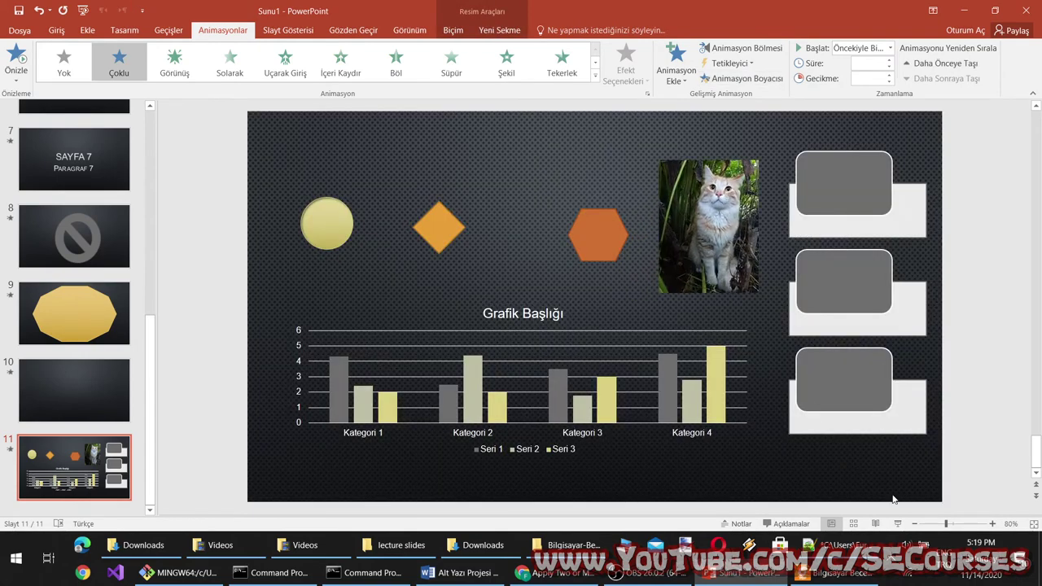
# Step: Run the slide show to check the cat photo's new animation
pyautogui.click(898, 524)
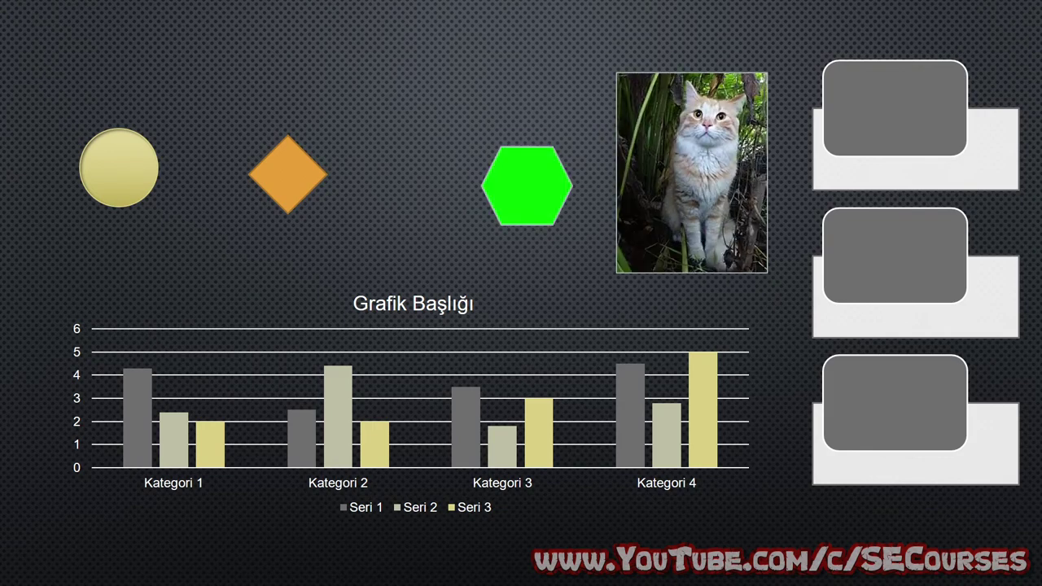
pyautogui.press('Escape')
pyautogui.click(612, 339)
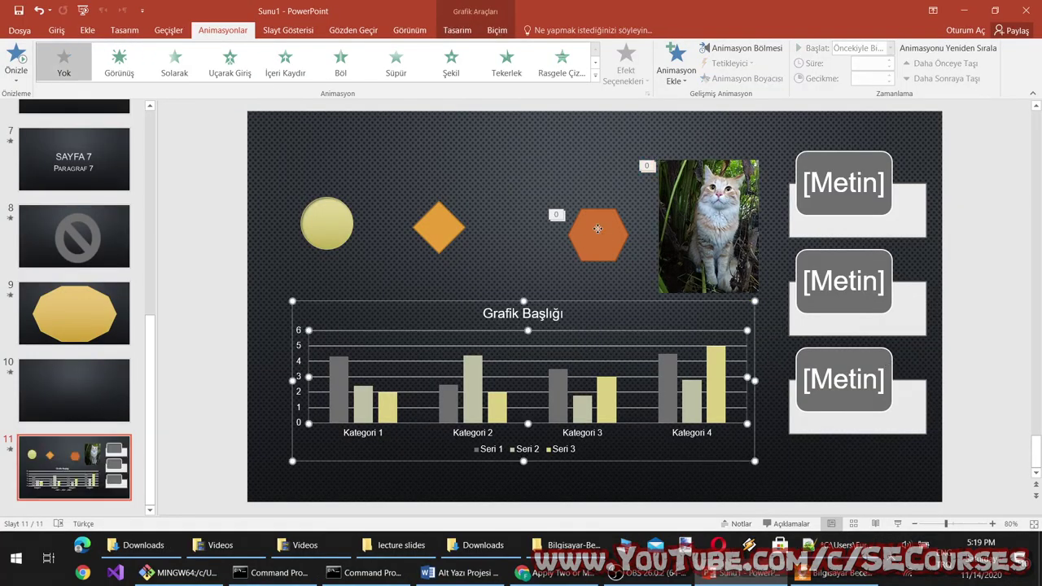
pyautogui.click(598, 234)
pyautogui.click(544, 165)
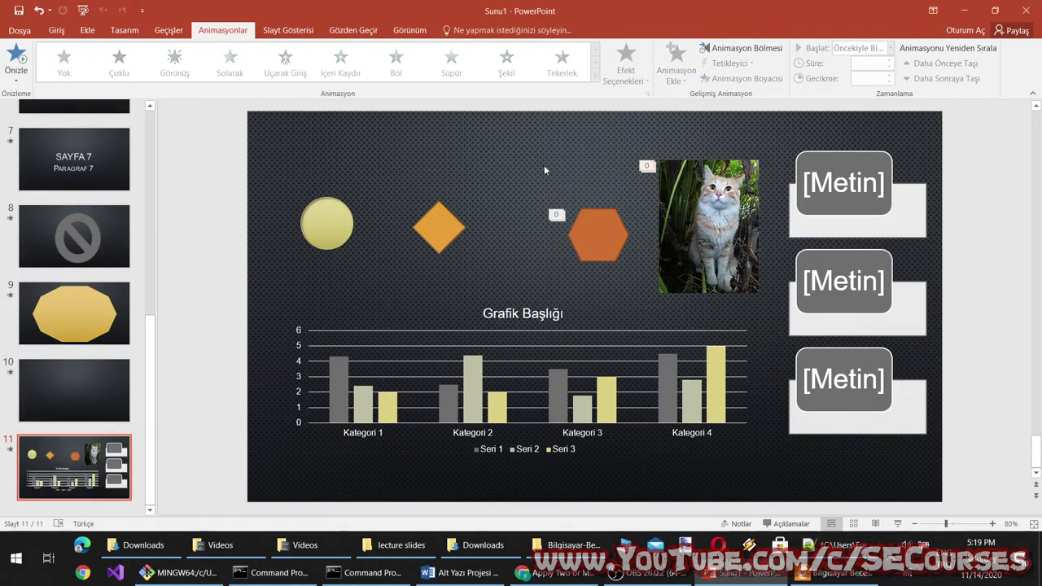
pyautogui.click(606, 233)
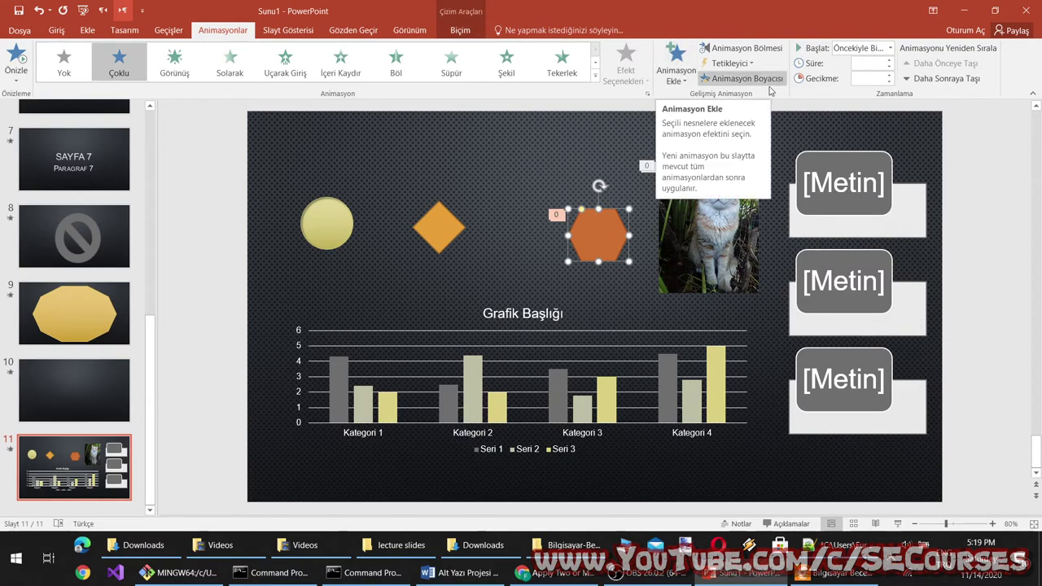
pyautogui.click(742, 78)
pyautogui.click(432, 238)
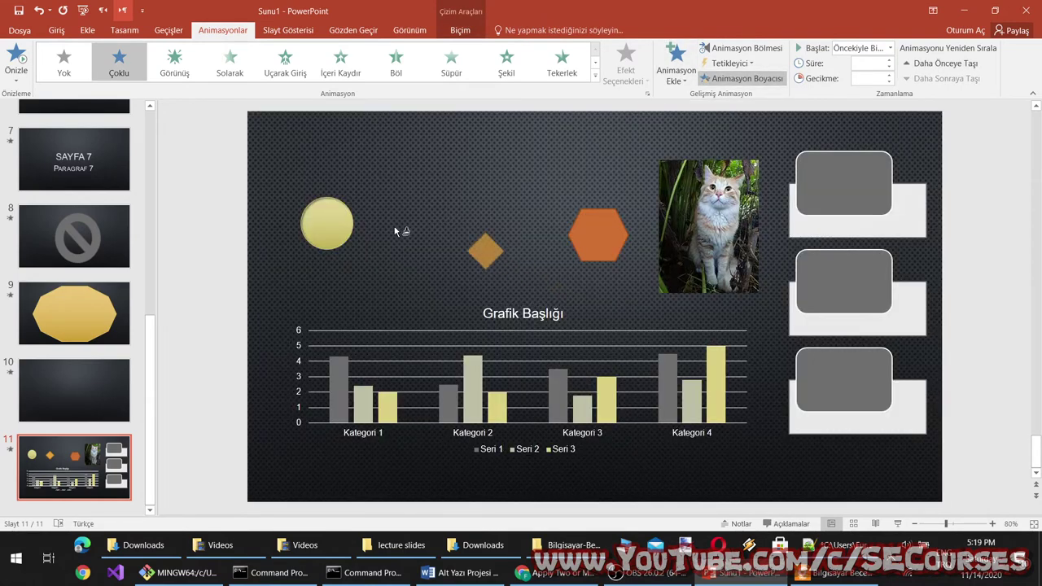
pyautogui.click(328, 222)
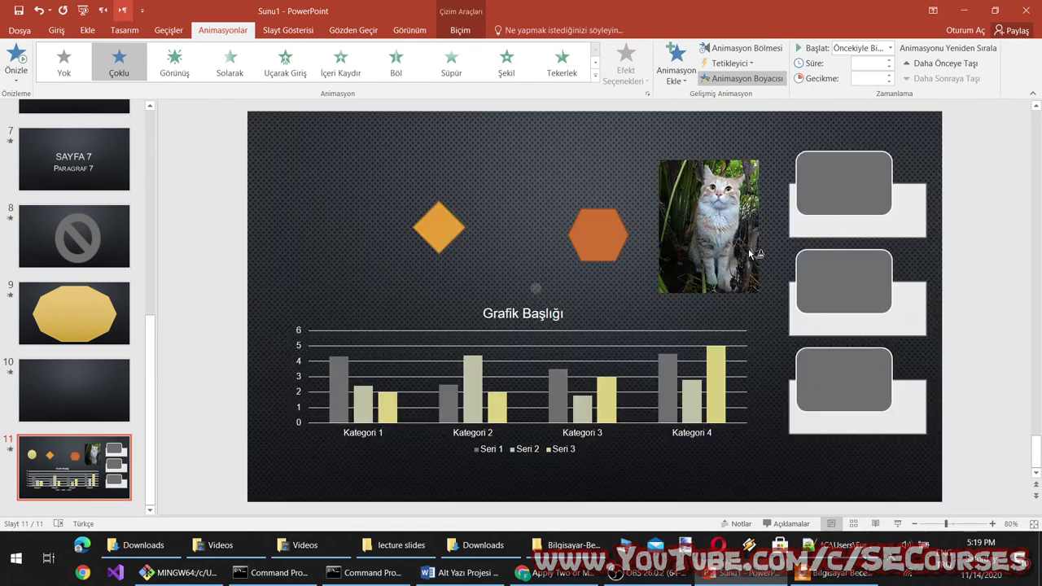
pyautogui.click(836, 204)
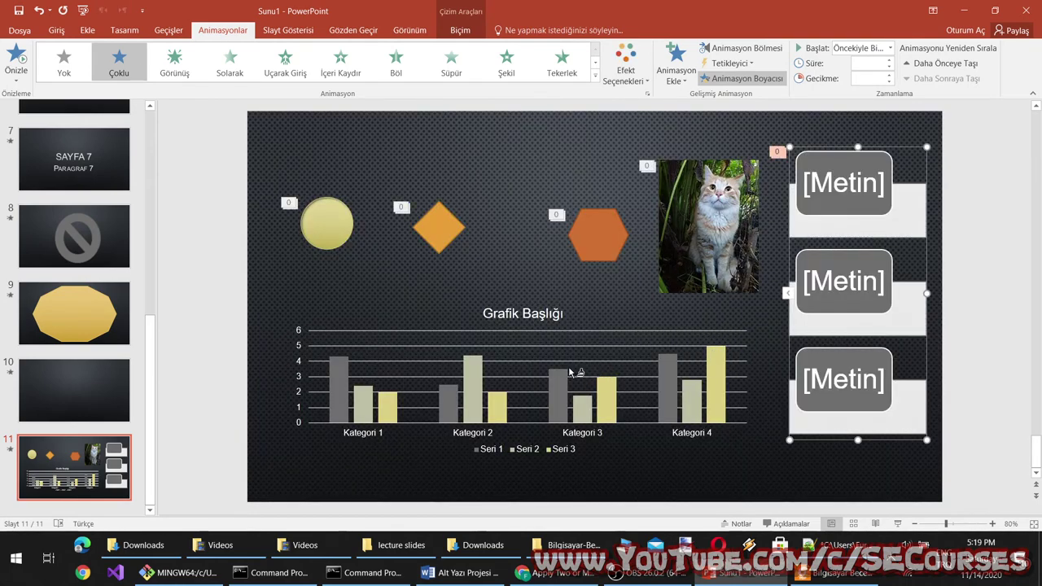
pyautogui.click(577, 373)
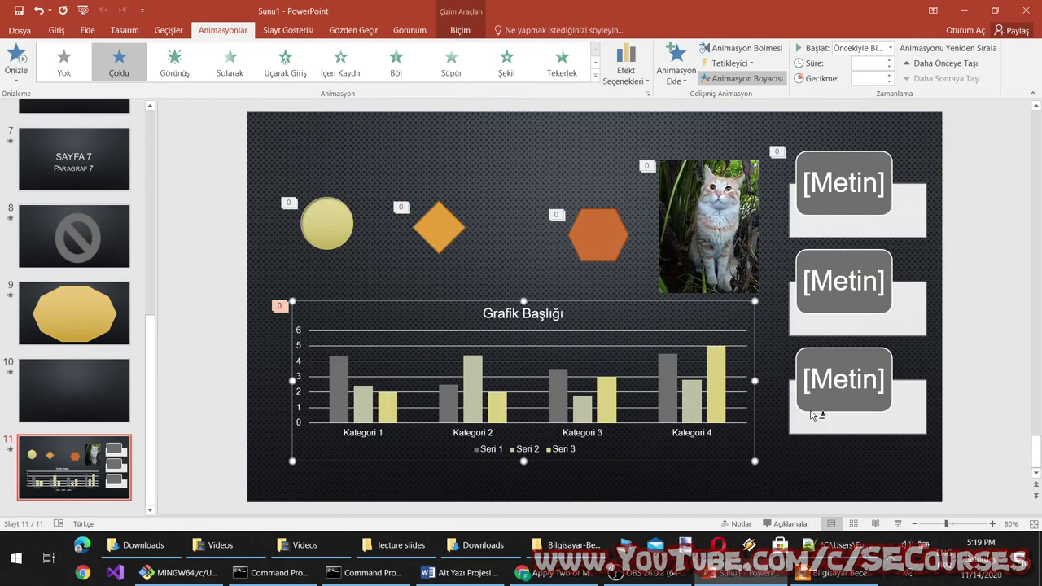
pyautogui.click(897, 524)
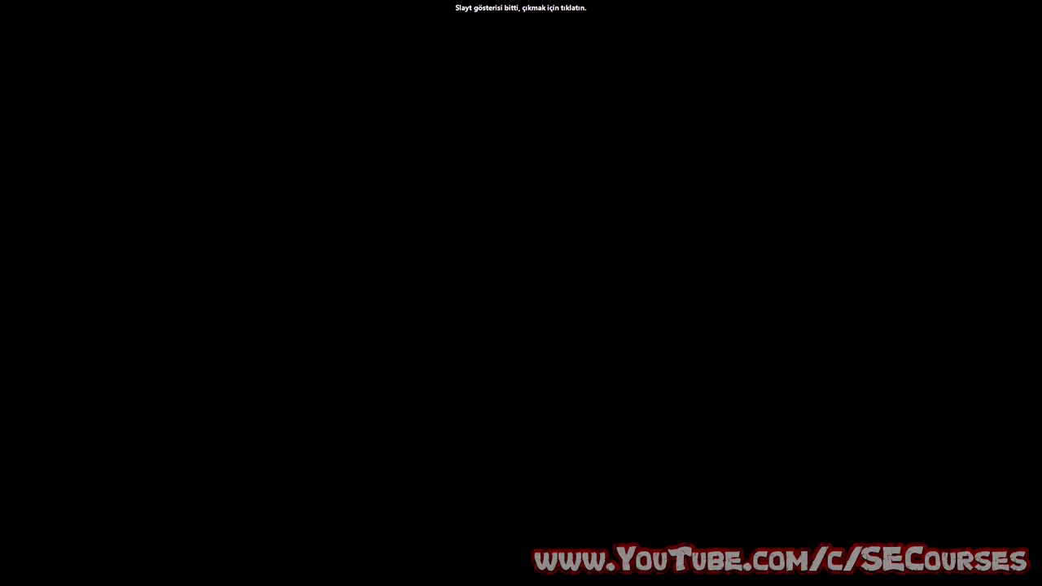
pyautogui.click(899, 485)
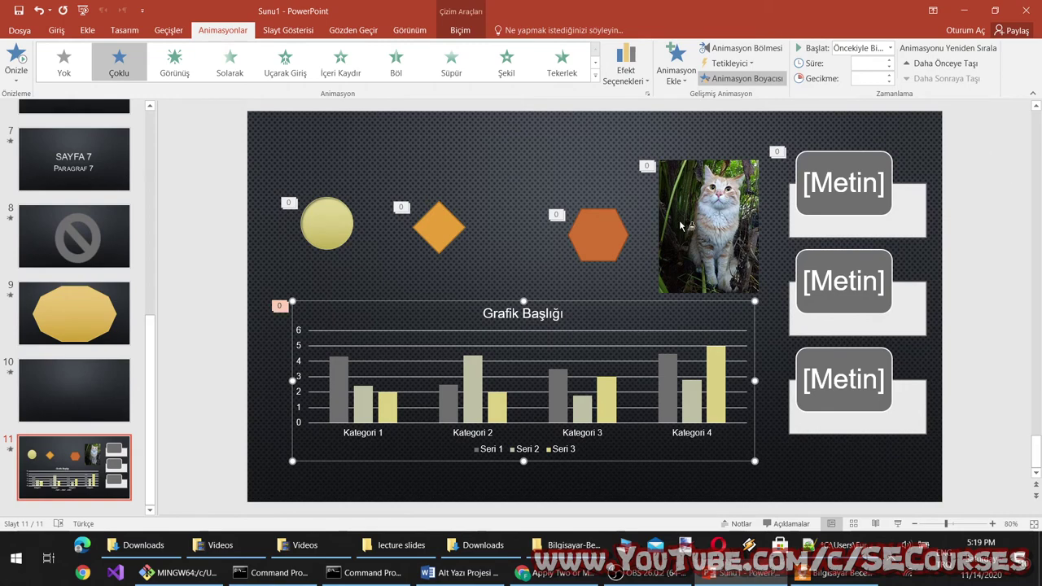
pyautogui.click(669, 580)
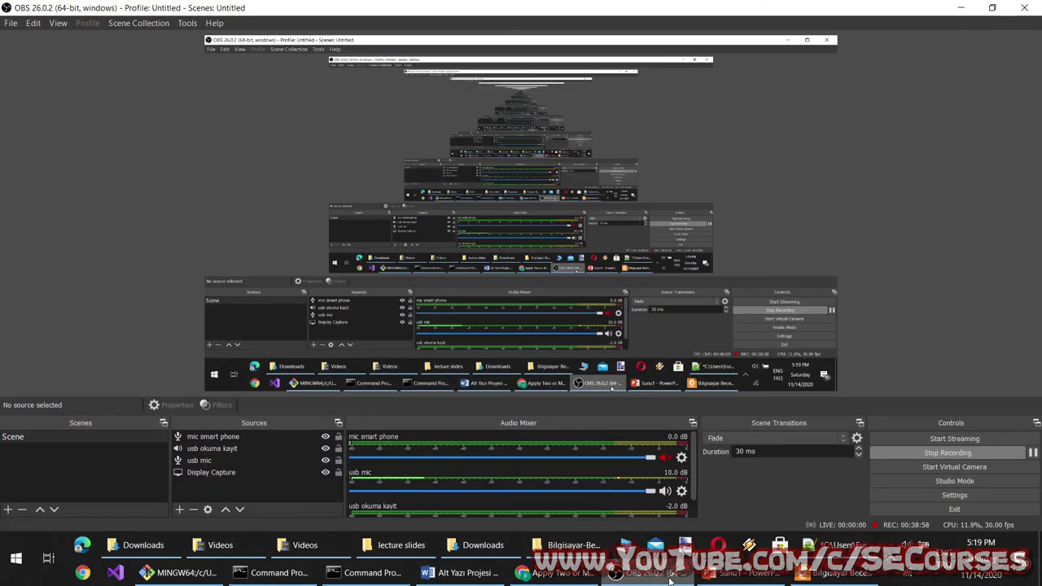
pyautogui.click(669, 580)
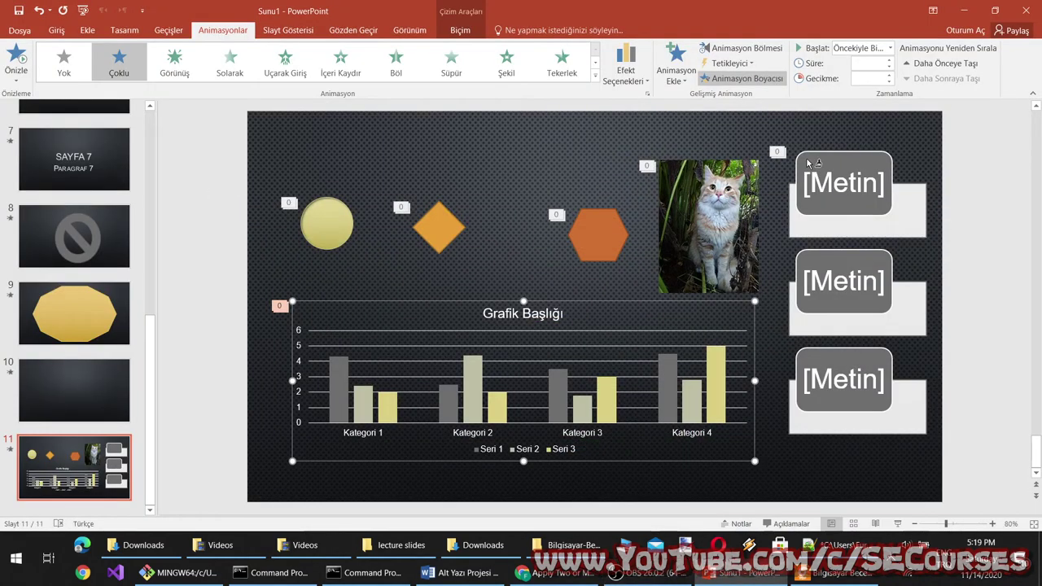
# Step: Give the pale yellow circle an Arcs motion path dragged around the diamond, then preview it
pyautogui.click(310, 241)
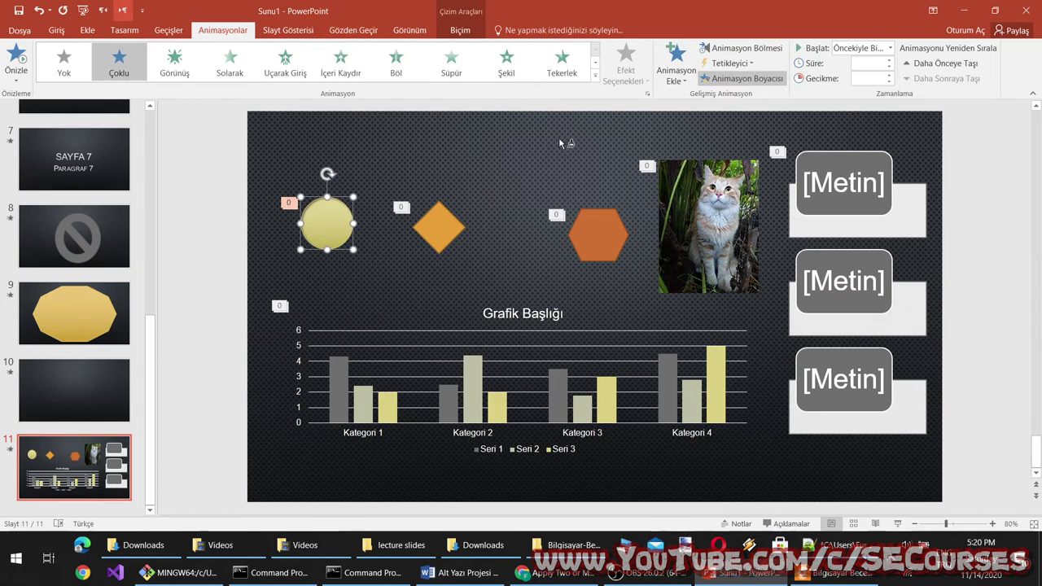
pyautogui.click(596, 76)
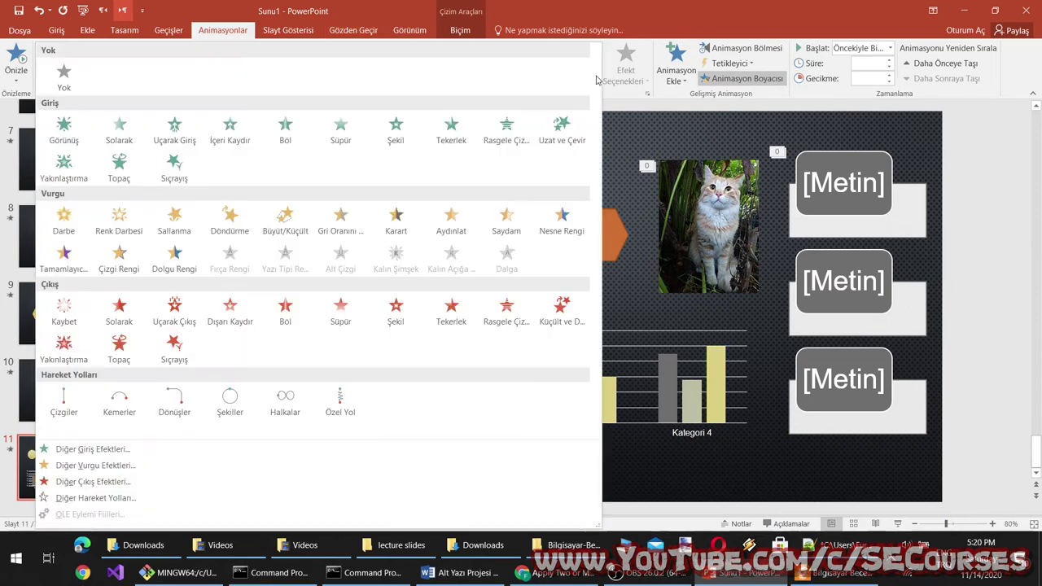
pyautogui.click(174, 399)
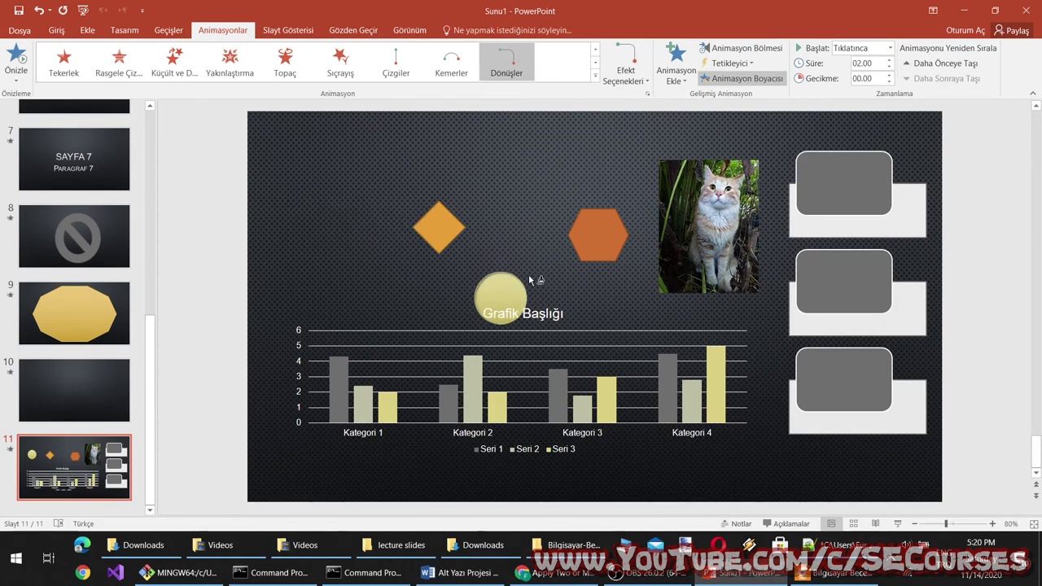
pyautogui.click(451, 61)
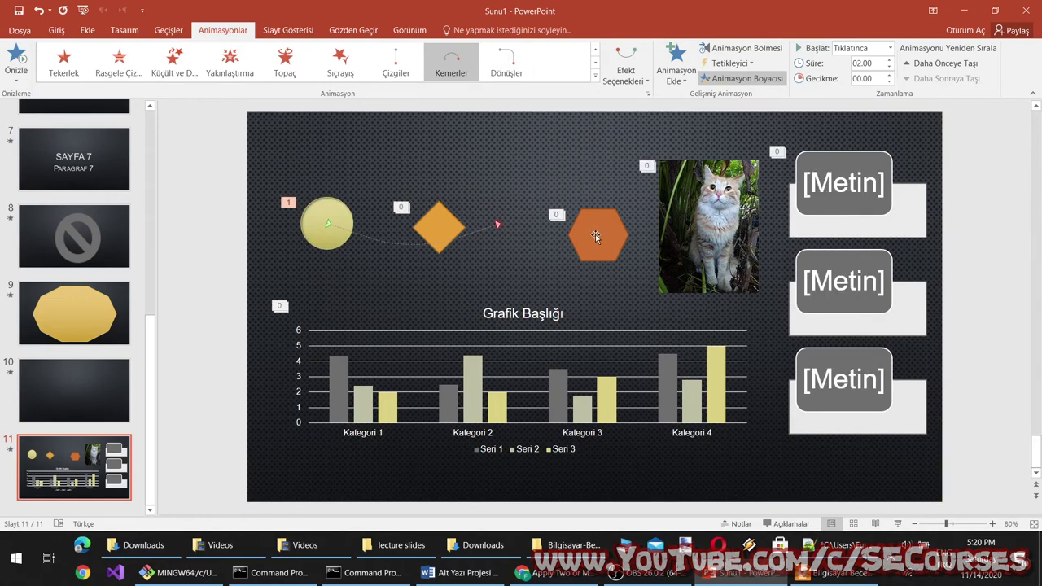
pyautogui.moveTo(499, 223)
pyautogui.mouseDown()
pyautogui.moveTo(546, 276)
pyautogui.moveTo(538, 159)
pyautogui.mouseUp()
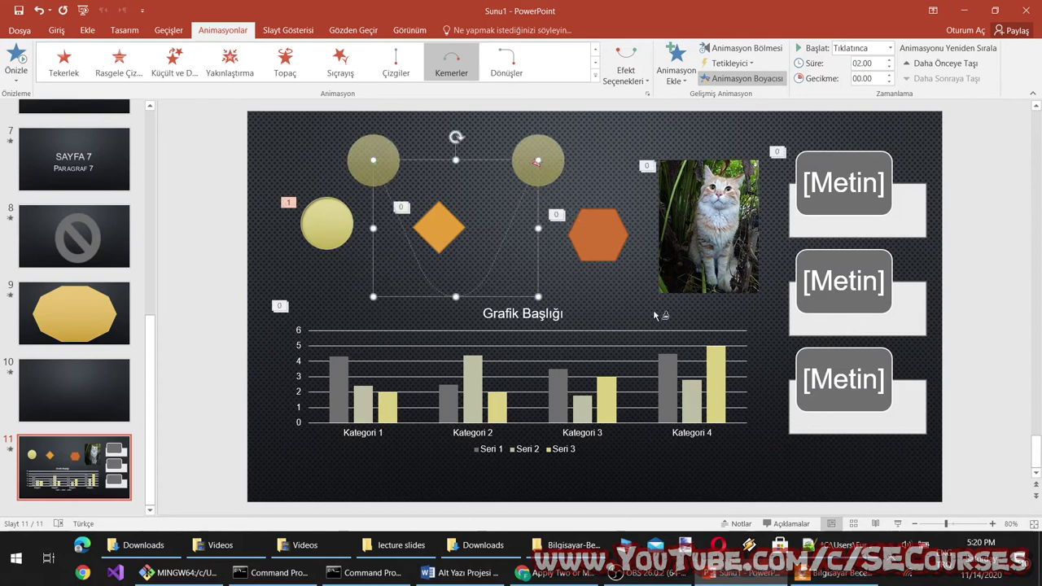
pyautogui.click(899, 525)
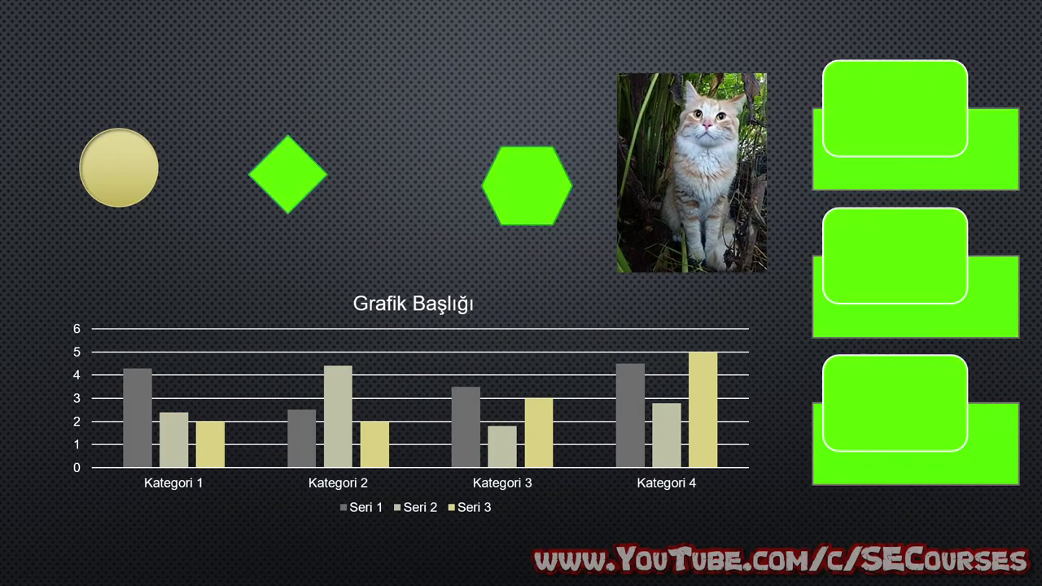
pyautogui.press('Escape')
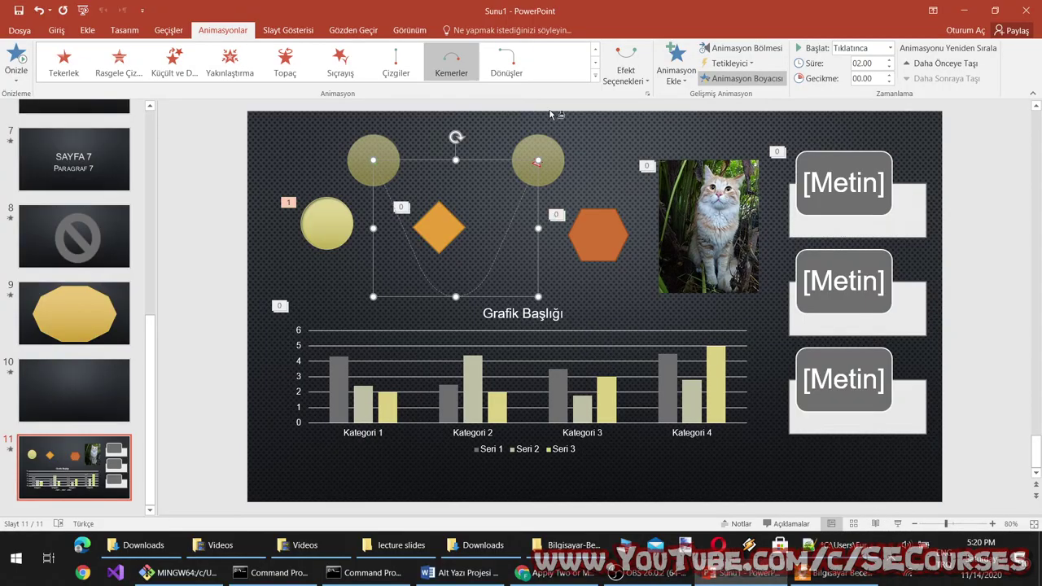
# Step: Switch the circle to a Shapes motion path with a chosen shape, then add a new slide 12
pyautogui.click(506, 61)
pyautogui.click(596, 75)
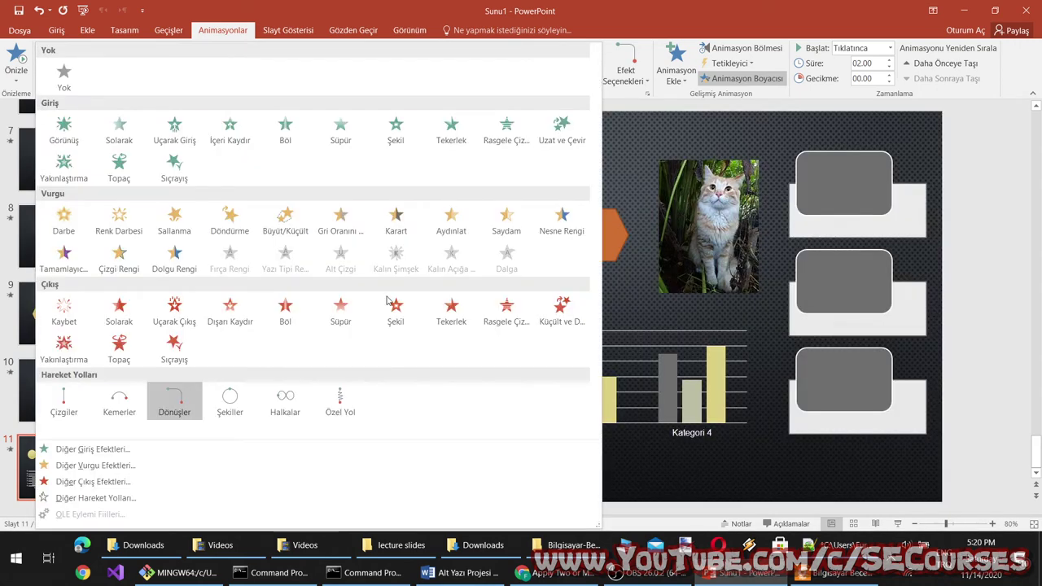
pyautogui.click(230, 400)
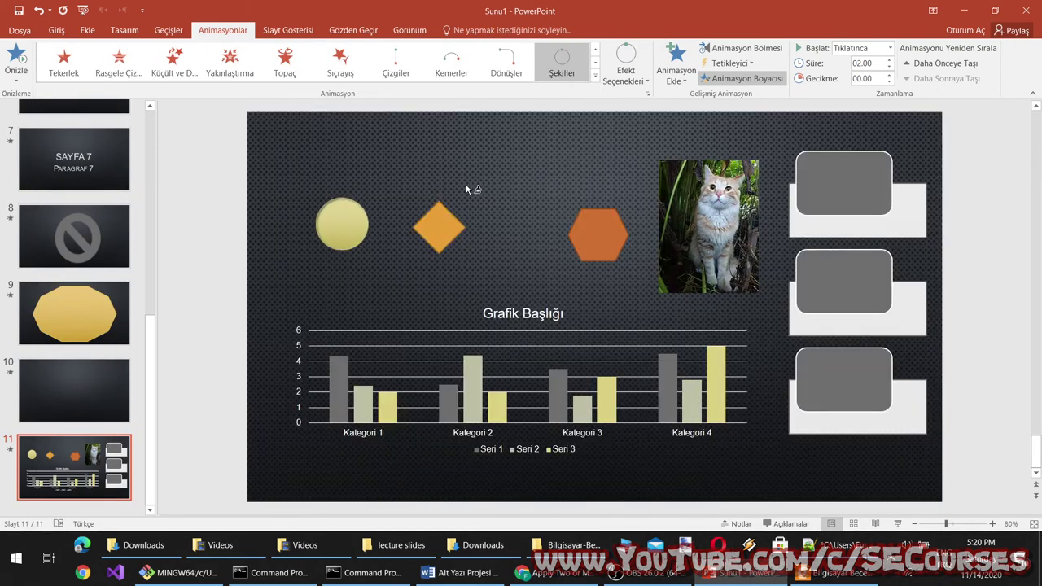
pyautogui.click(624, 73)
pyautogui.click(656, 200)
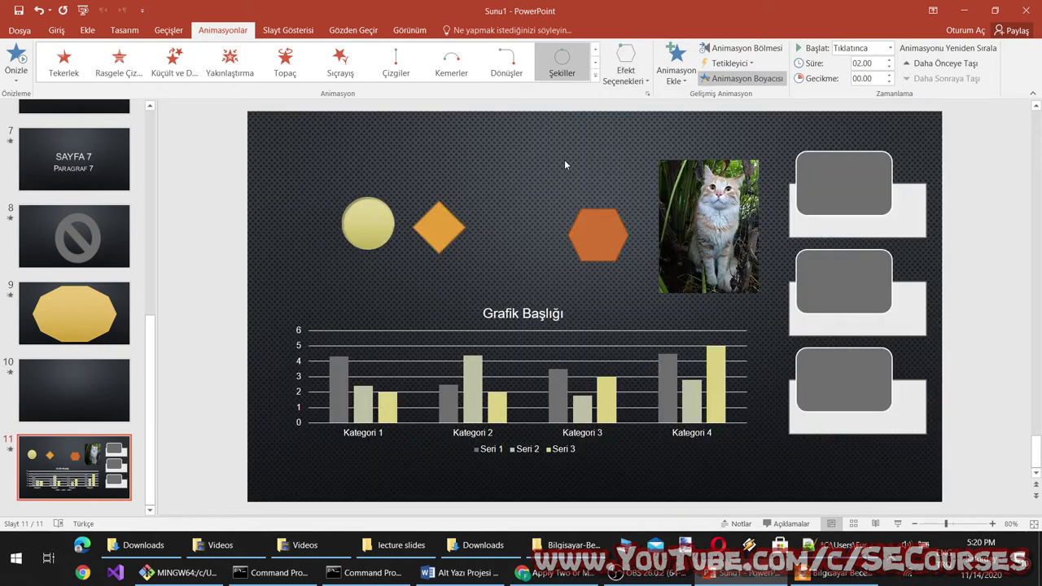
pyautogui.rightClick(88, 509)
pyautogui.click(113, 493)
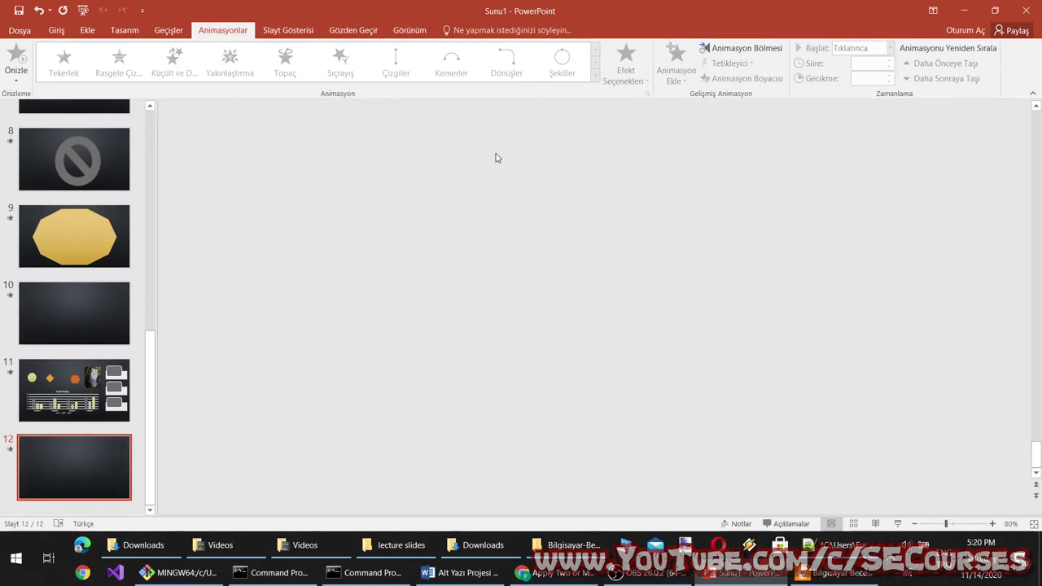
# Step: Delete the title and body placeholders from slide 12
pyautogui.click(481, 152)
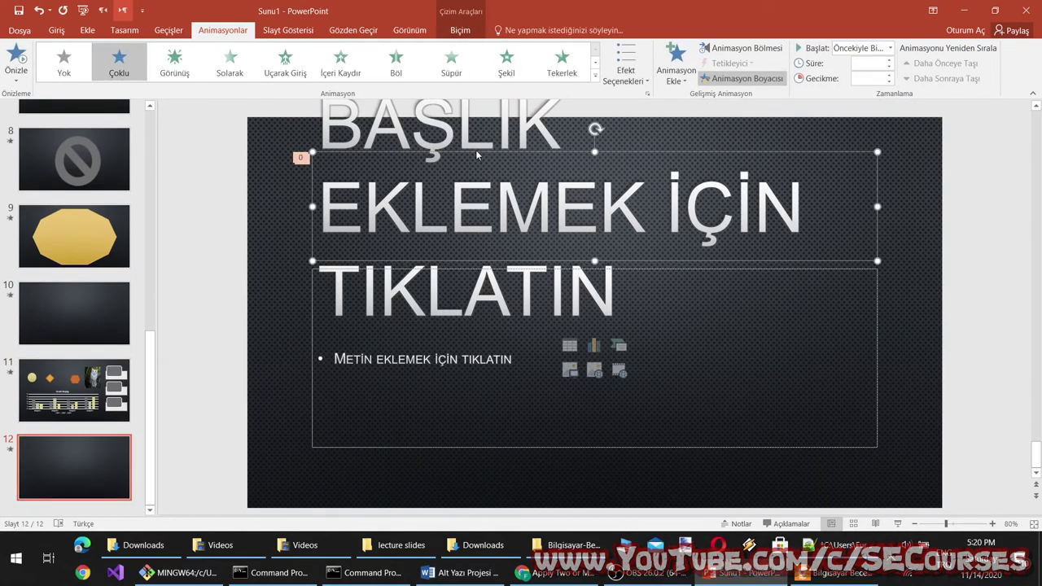
pyautogui.press('Delete')
pyautogui.click(515, 266)
pyautogui.press('Delete')
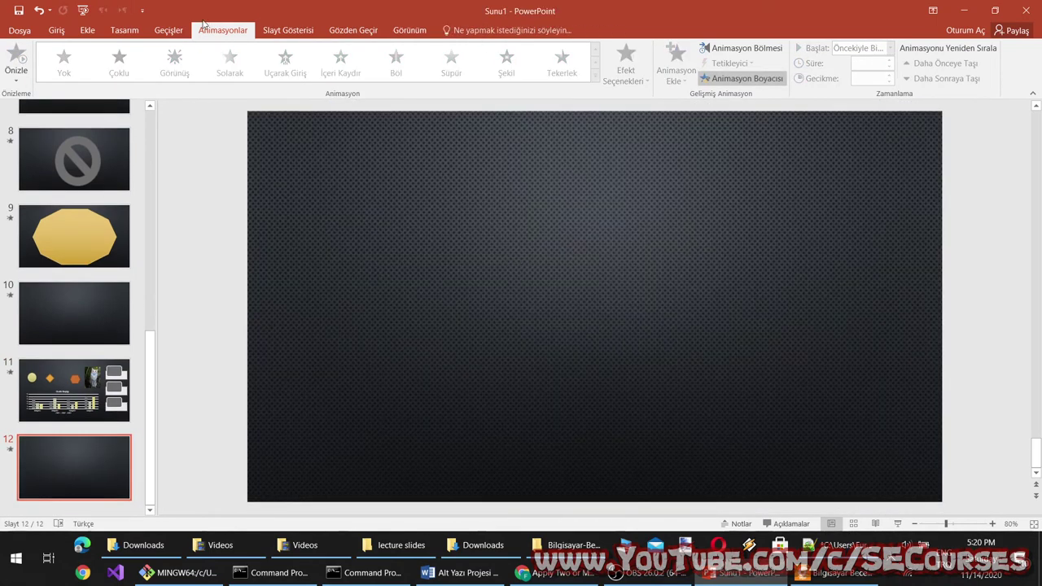
# Step: Draw a 3.05" × 3.09" circle in the middle of slide 12 and give it an orange shape style
pyautogui.click(88, 31)
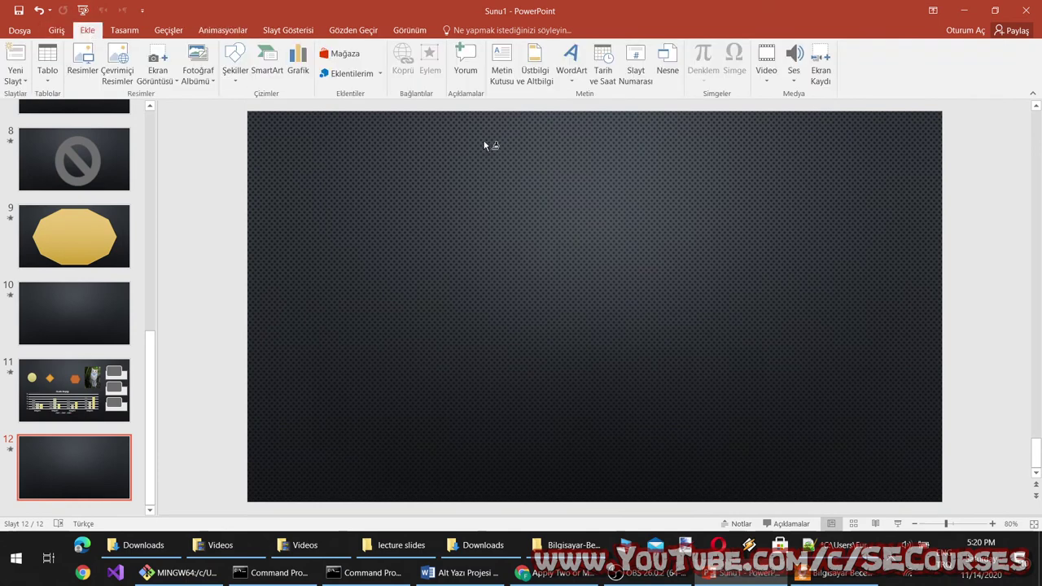
pyautogui.click(235, 65)
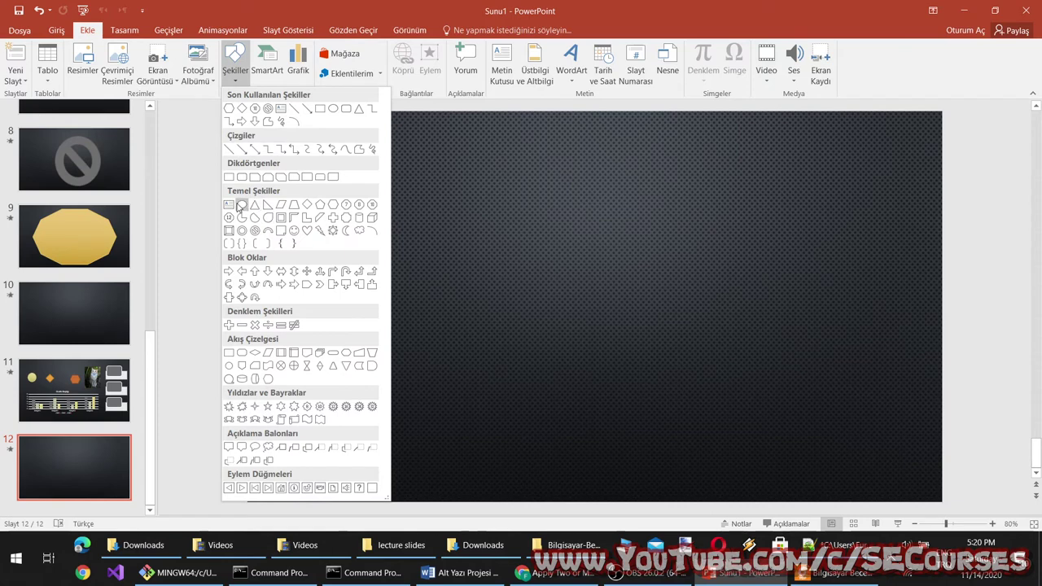
pyautogui.click(242, 204)
pyautogui.moveTo(444, 236)
pyautogui.mouseDown()
pyautogui.moveTo(566, 373)
pyautogui.moveTo(607, 394)
pyautogui.mouseUp()
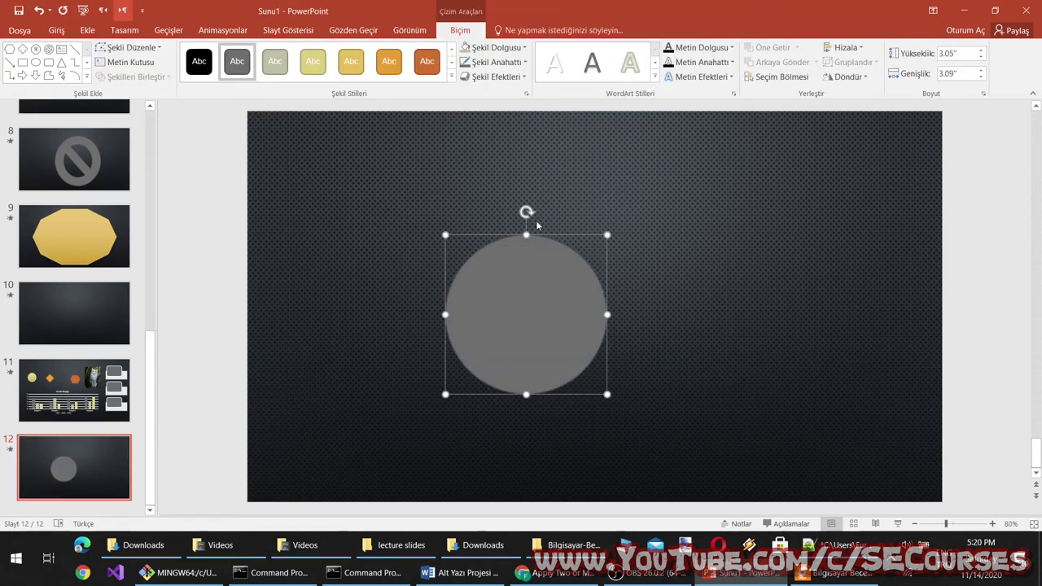
pyautogui.click(452, 86)
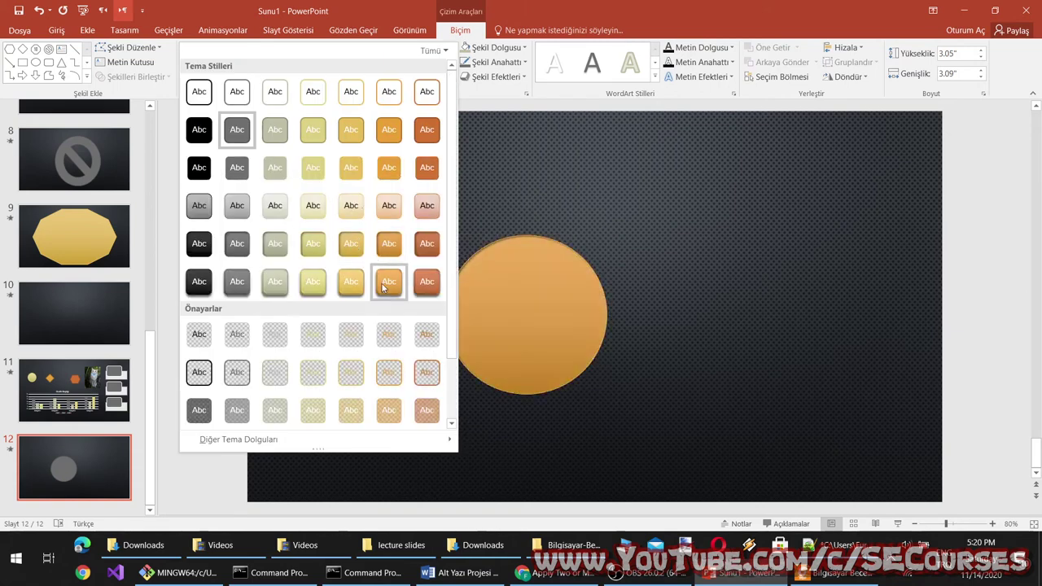
pyautogui.click(387, 283)
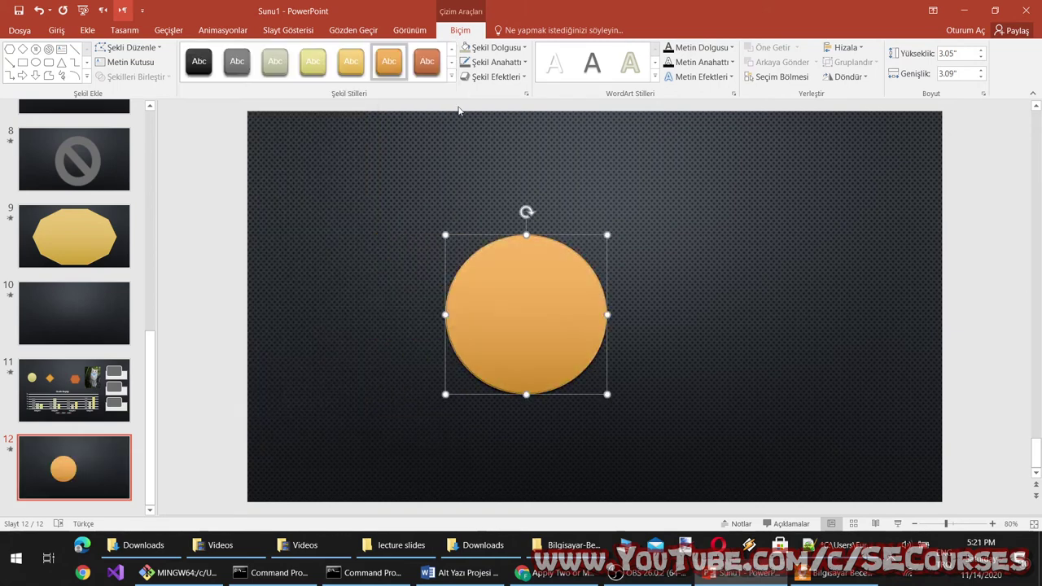
pyautogui.click(201, 31)
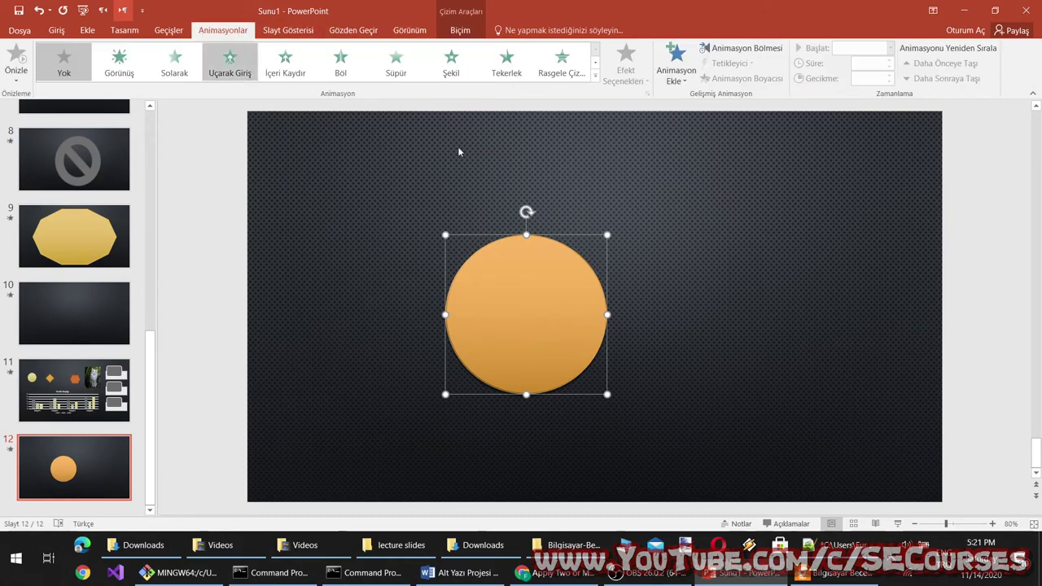
# Step: Give the orange circle a Shapes motion path set to Daire (circle)
pyautogui.click(596, 76)
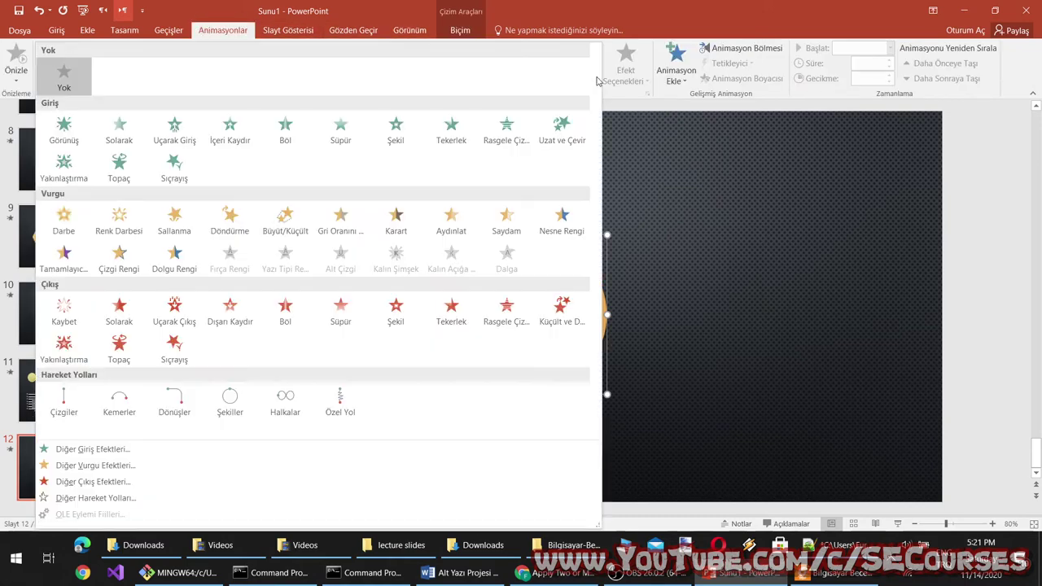
pyautogui.click(232, 399)
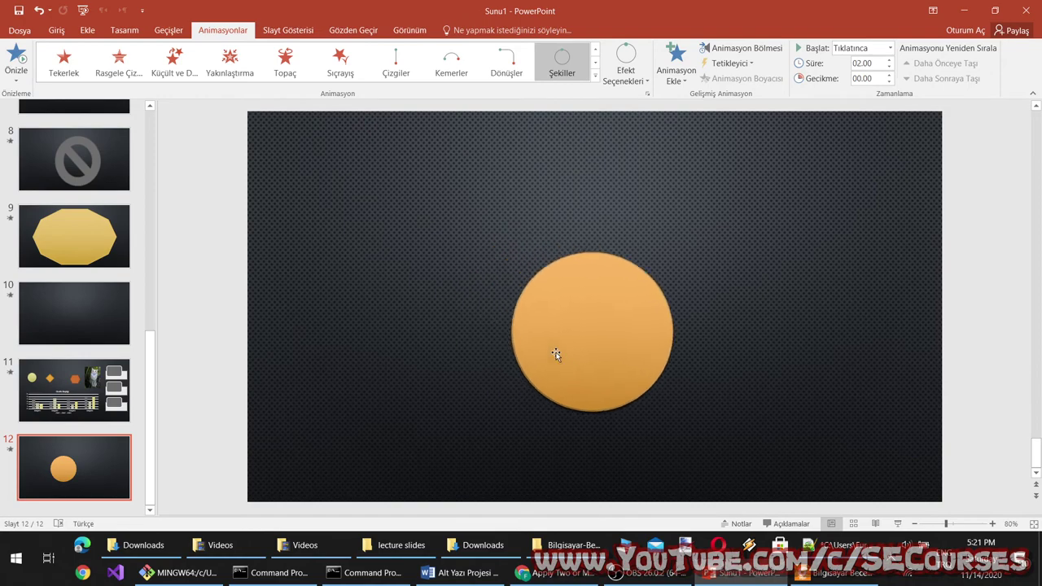
pyautogui.click(635, 78)
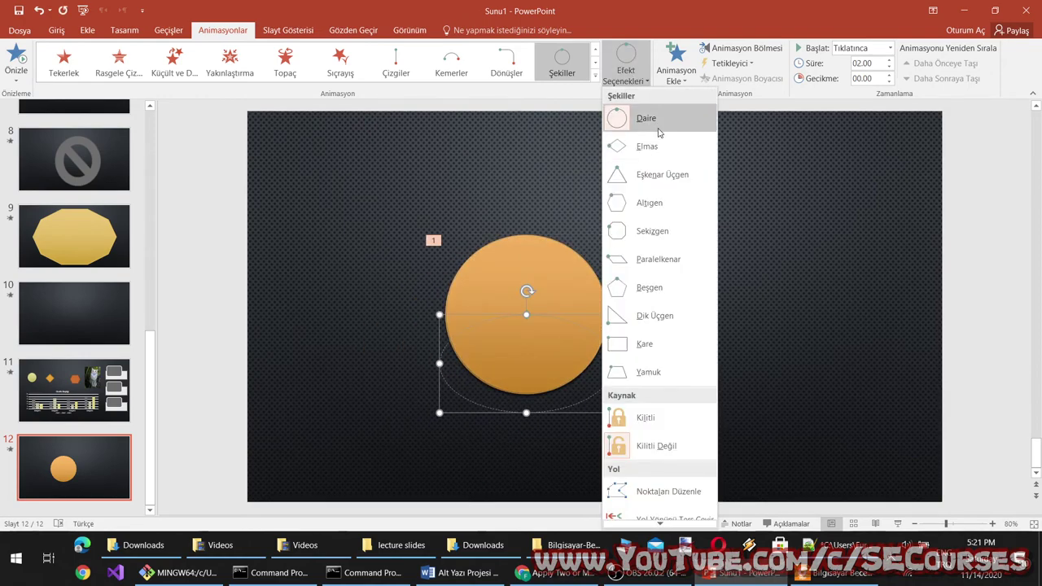
pyautogui.click(660, 122)
# Step: Switch the circle's path to Loops with a loop-inside-a-loop shape
pyautogui.click(595, 75)
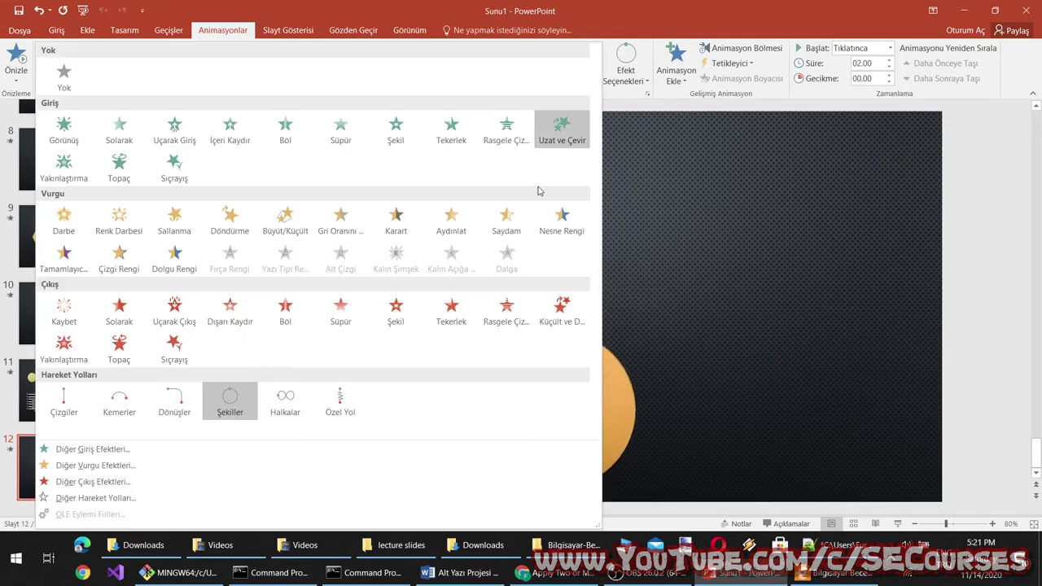
pyautogui.click(297, 403)
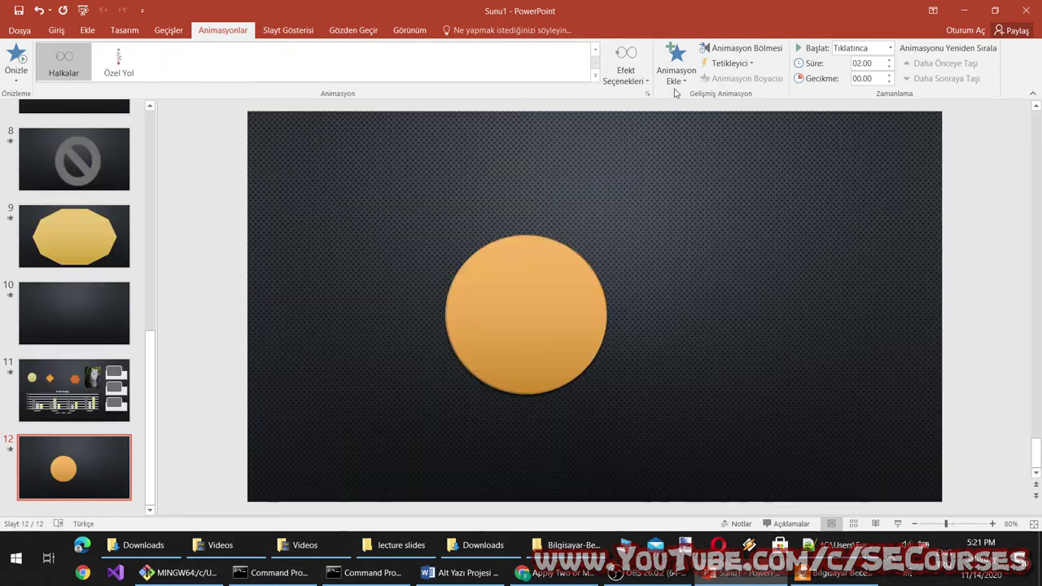
pyautogui.click(633, 81)
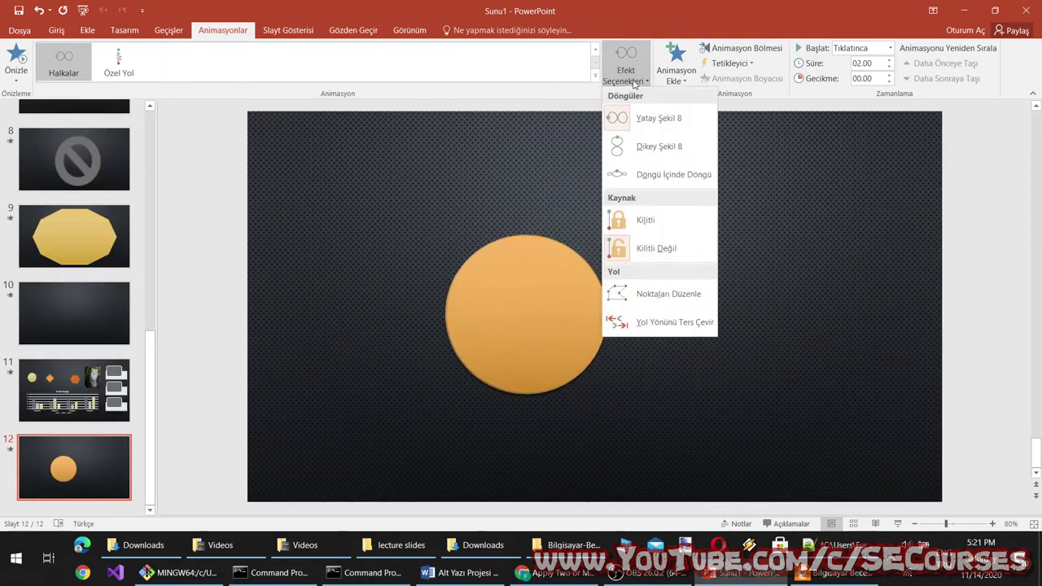
pyautogui.click(668, 175)
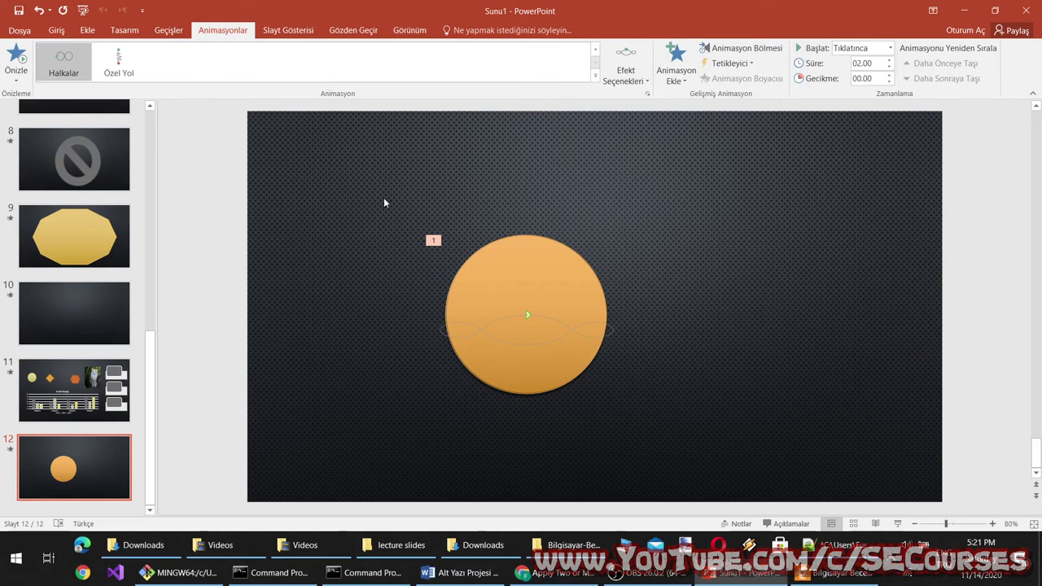
# Step: Replace the loops with a custom straight-line path drawn off to the right
pyautogui.click(624, 82)
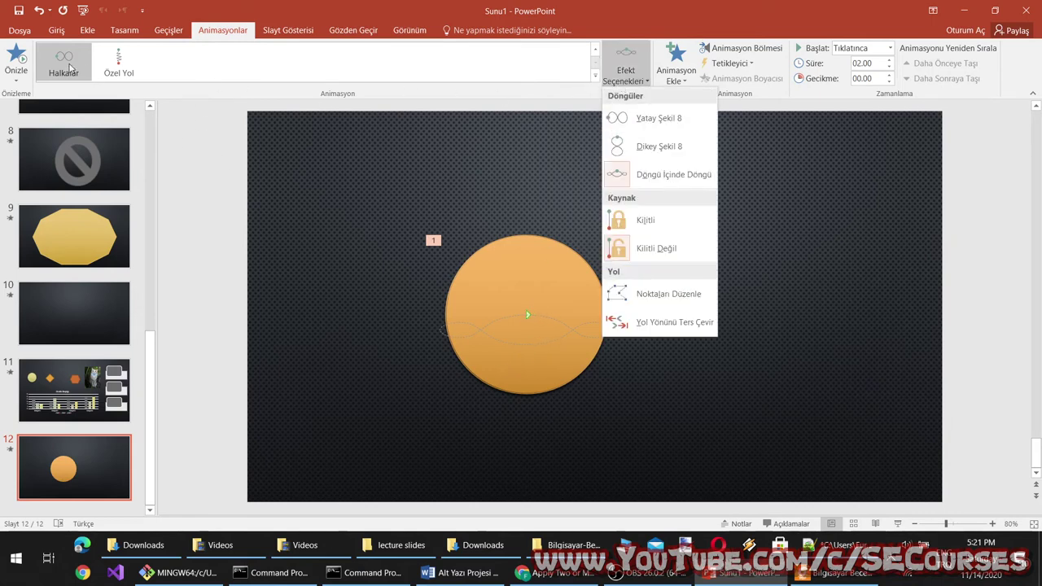
pyautogui.click(122, 68)
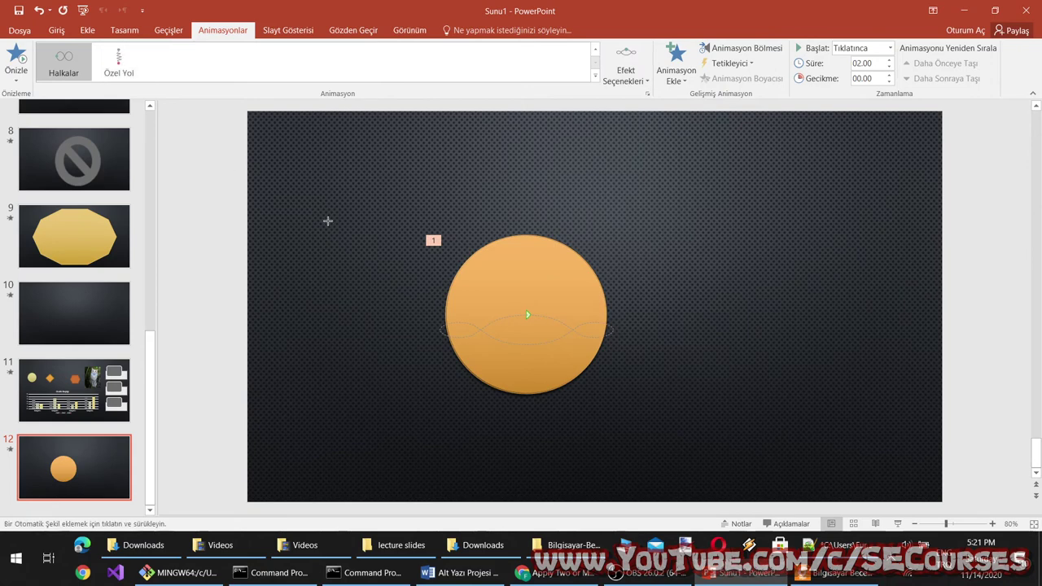
pyautogui.click(624, 67)
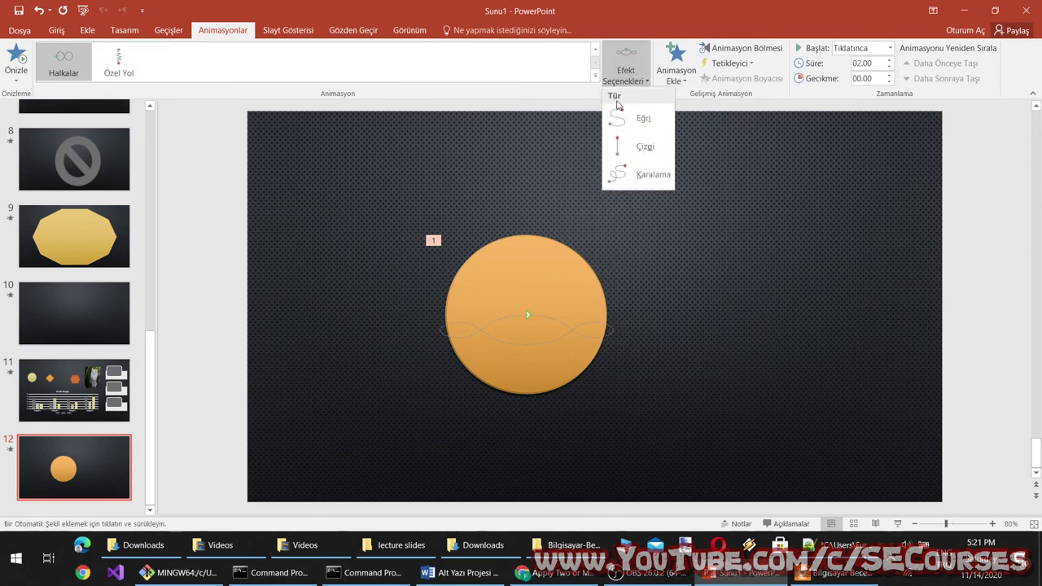
pyautogui.click(646, 149)
pyautogui.moveTo(526, 211); pyautogui.dragTo(565, 263)
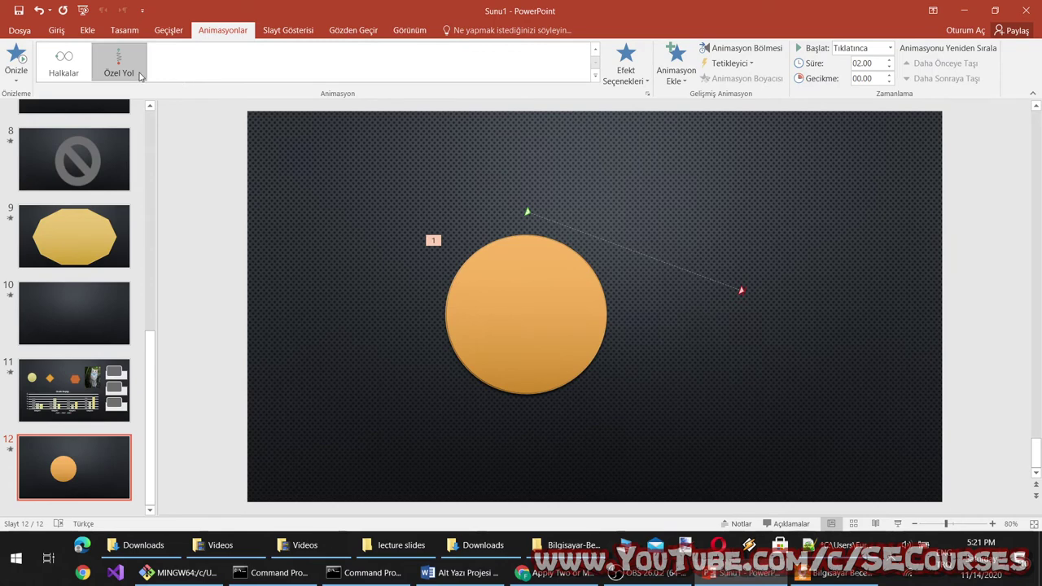
# Step: Drag the straight path's end point down to the lower left of the circle
pyautogui.click(739, 292)
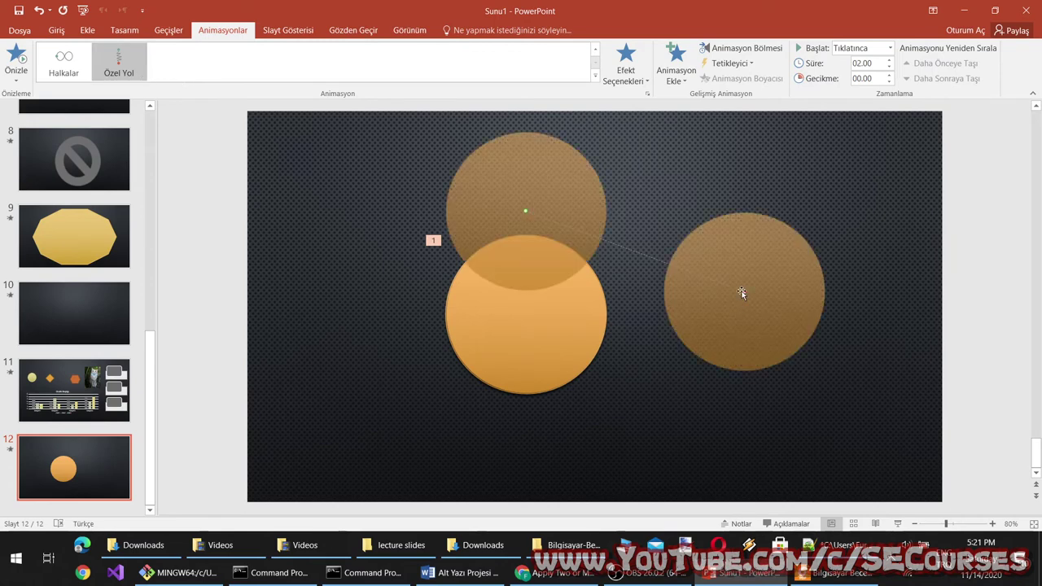
pyautogui.moveTo(743, 289); pyautogui.dragTo(694, 324)
pyautogui.click(742, 291)
pyautogui.click(741, 290)
pyautogui.moveTo(742, 292)
pyautogui.mouseDown()
pyautogui.moveTo(684, 342)
pyautogui.moveTo(344, 388)
pyautogui.mouseUp()
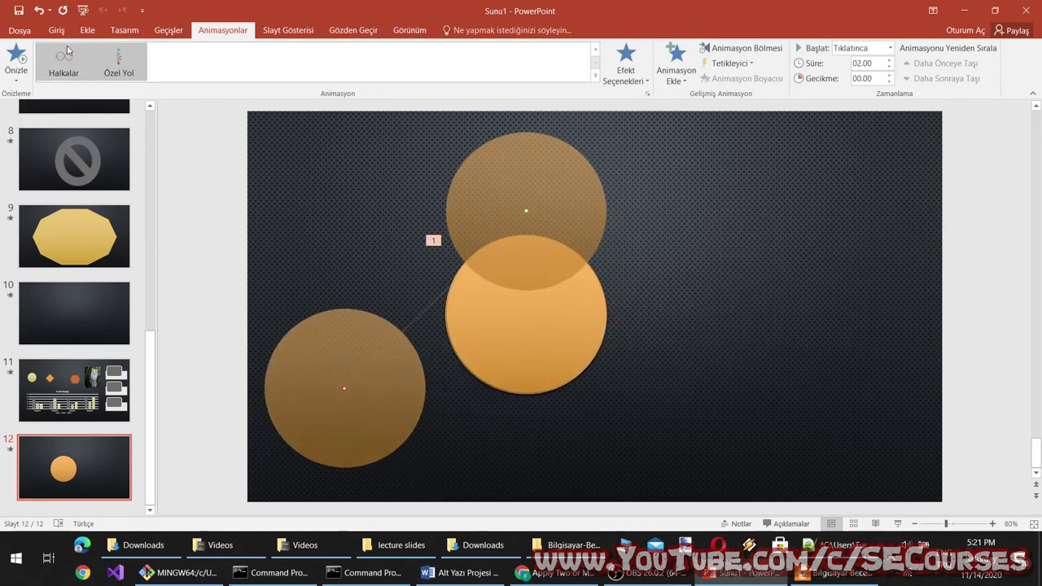
# Step: Draw a multi-cornered freeform custom path starting from the path's lower-left end
pyautogui.click(114, 63)
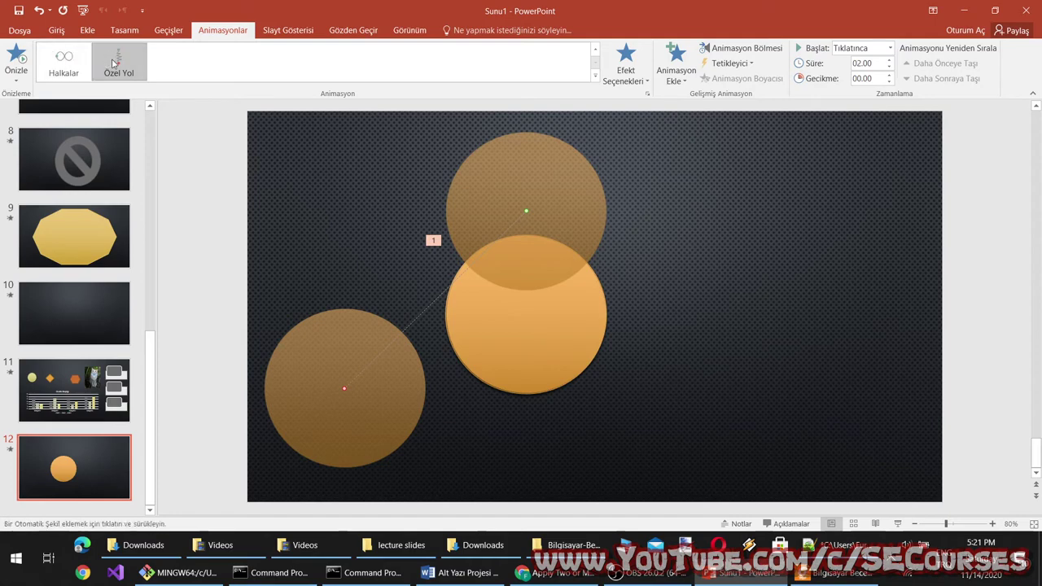
pyautogui.click(595, 76)
pyautogui.click(707, 364)
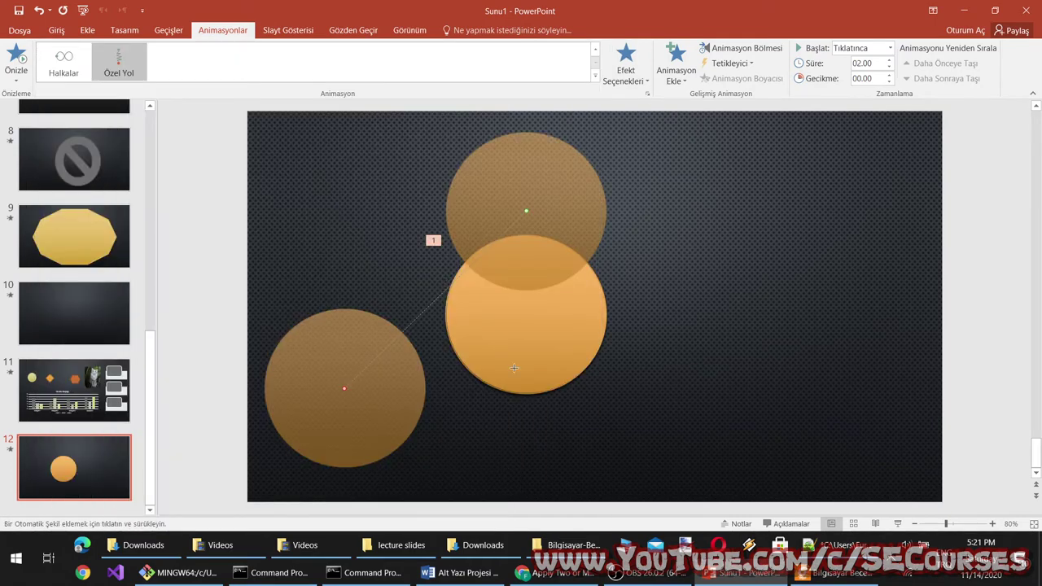
pyautogui.click(344, 389)
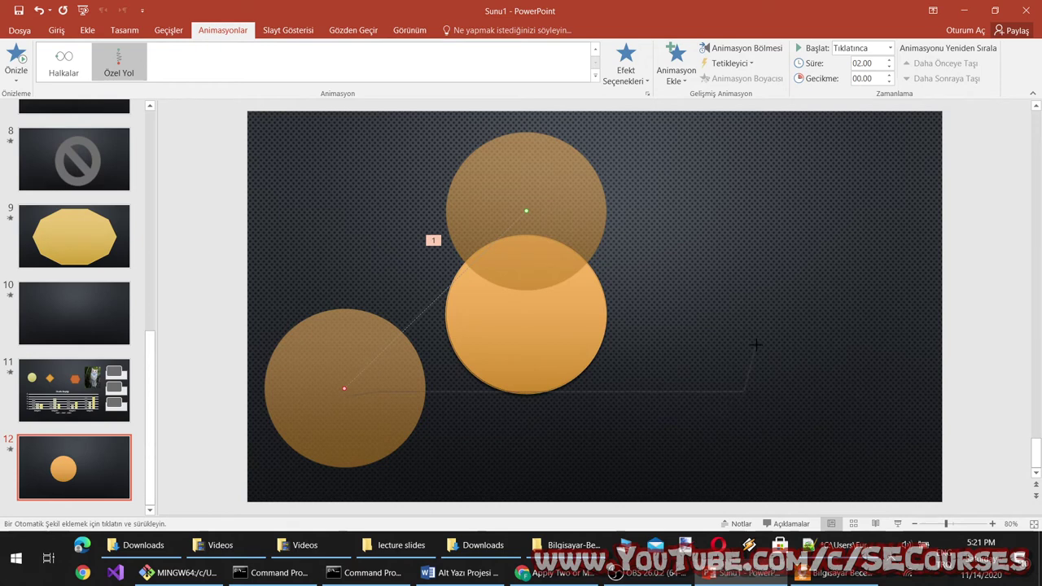
pyautogui.click(585, 197)
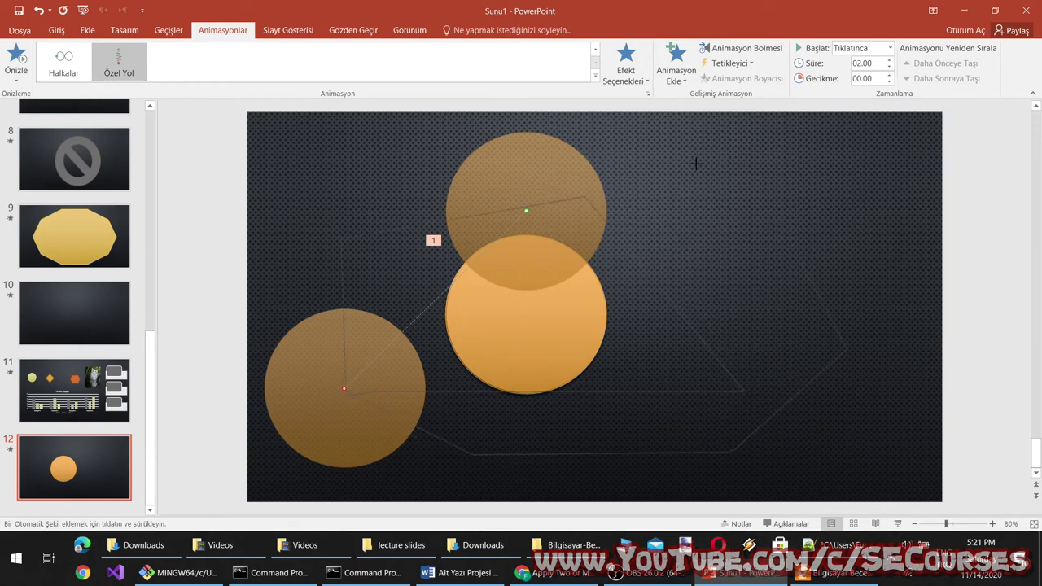
pyautogui.click(476, 153)
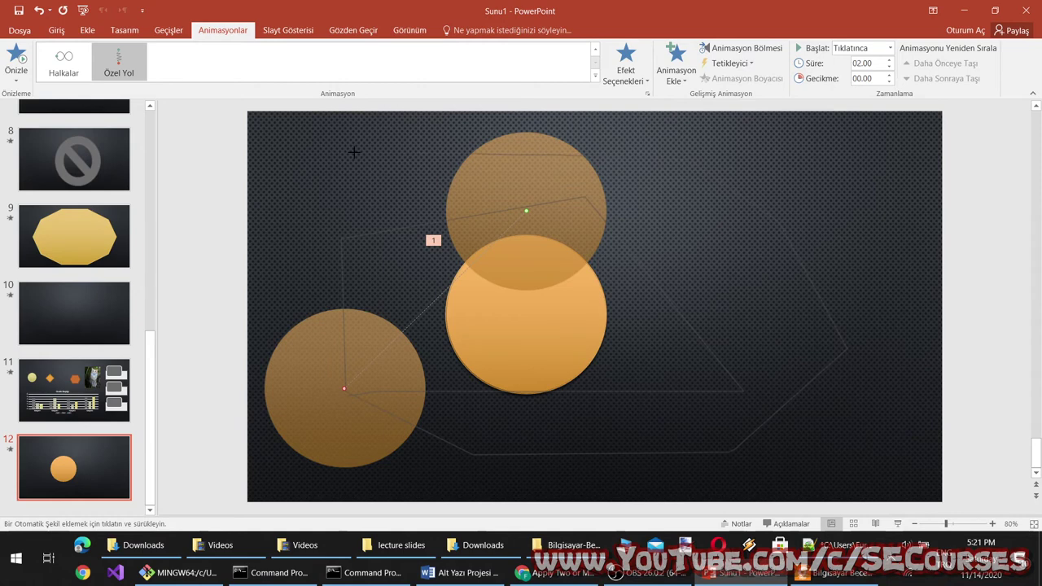
pyautogui.click(311, 460)
pyautogui.click(518, 488)
pyautogui.click(909, 422)
pyautogui.doubleClick(540, 279)
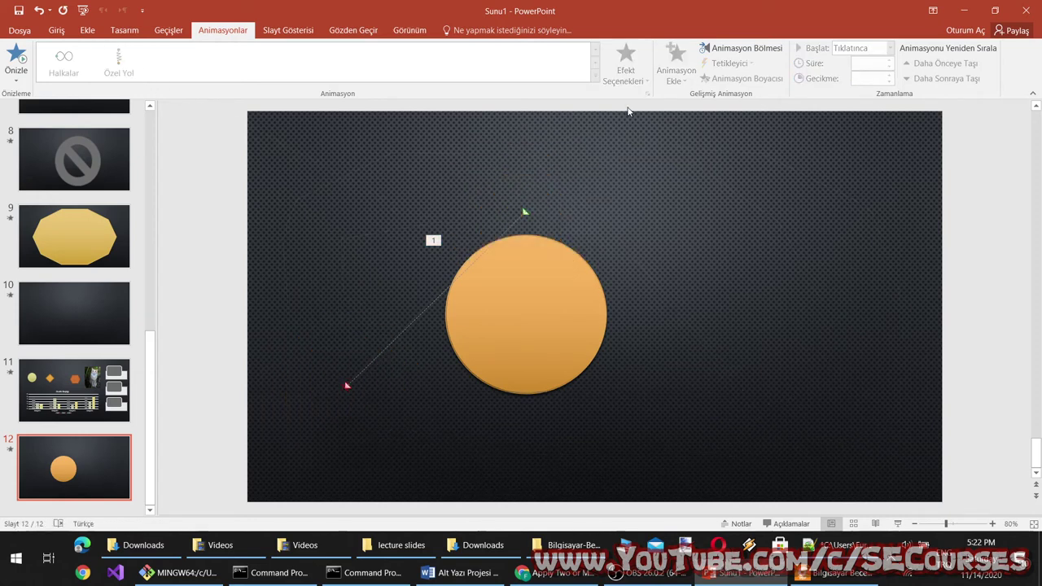
# Step: Reselect the circle's motion path and cancel a half-started custom path
pyautogui.click(487, 311)
pyautogui.click(419, 313)
pyautogui.click(124, 62)
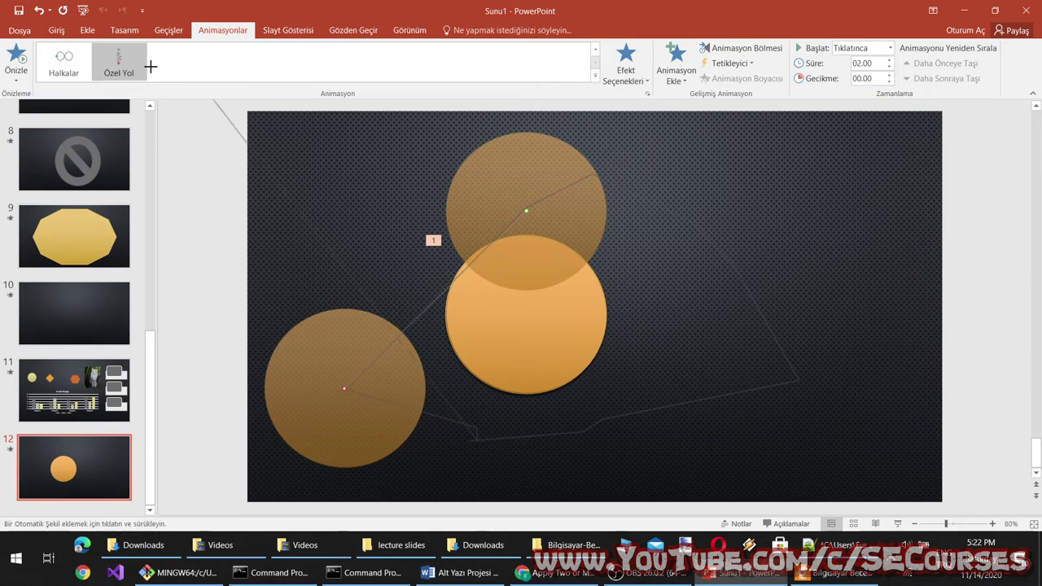
pyautogui.press('Escape')
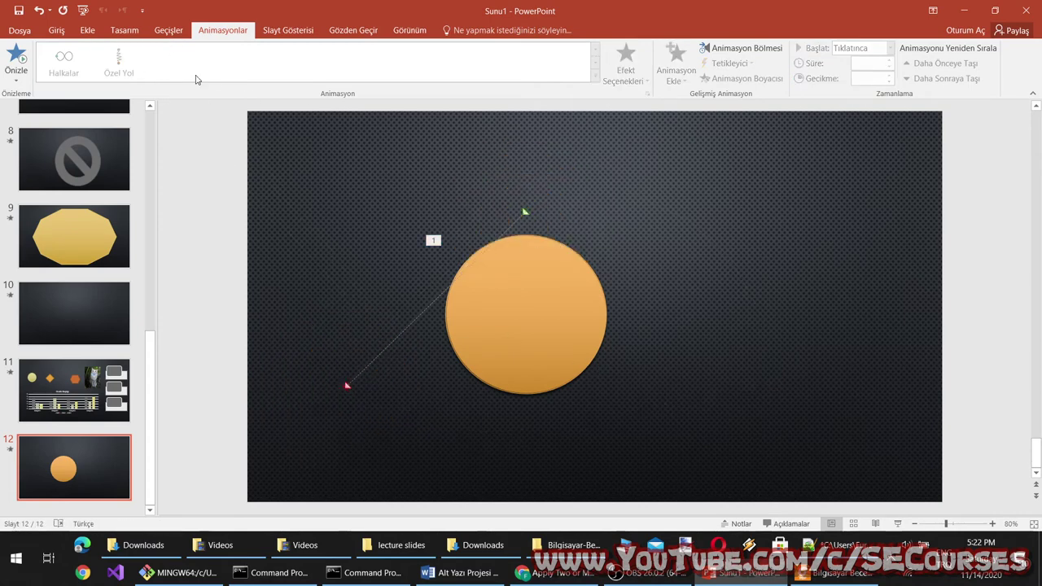
# Step: Sketch a freehand custom path for the circle from the lower left, sweeping across the lower slide and back left
pyautogui.click(528, 335)
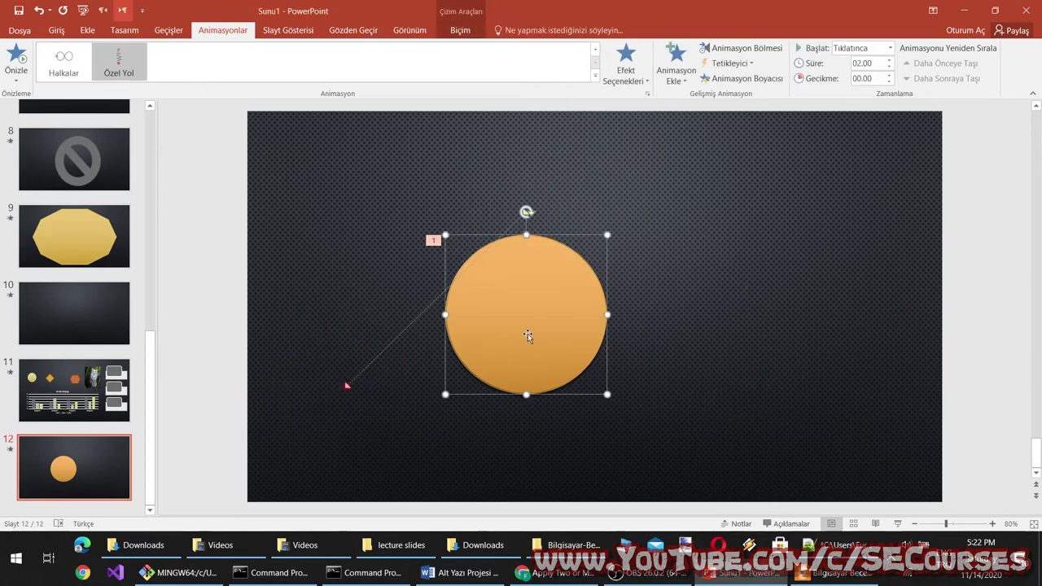
pyautogui.click(119, 61)
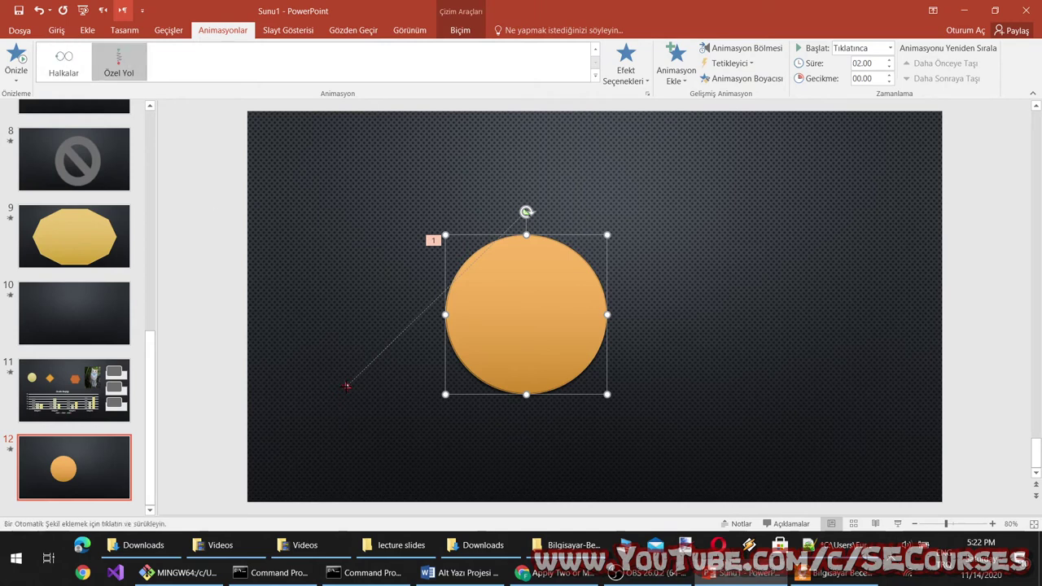
pyautogui.click(346, 386)
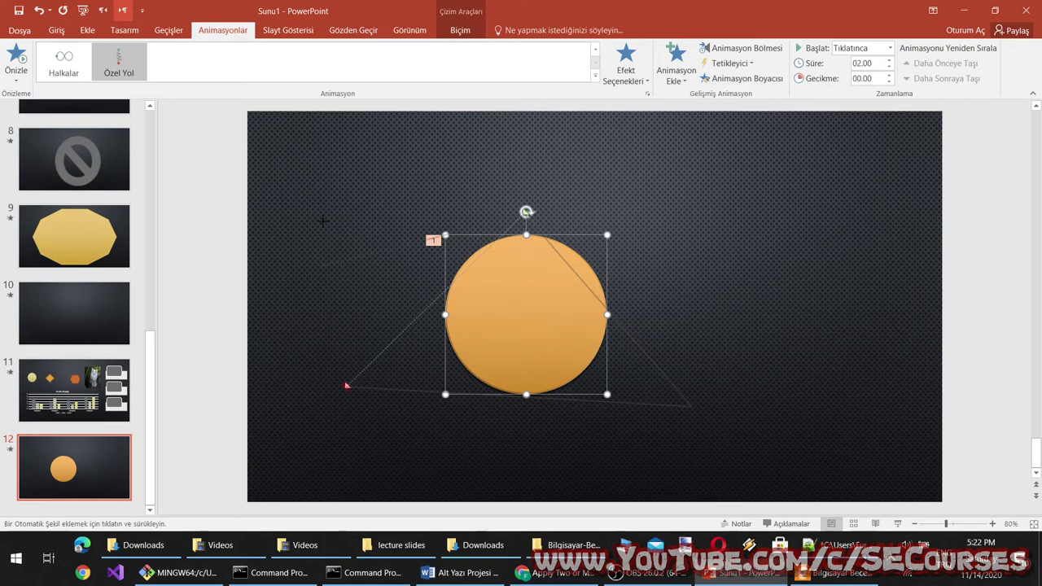
pyautogui.moveTo(786, 374); pyautogui.dragTo(374, 445)
pyautogui.moveTo(335, 279); pyautogui.dragTo(319, 285)
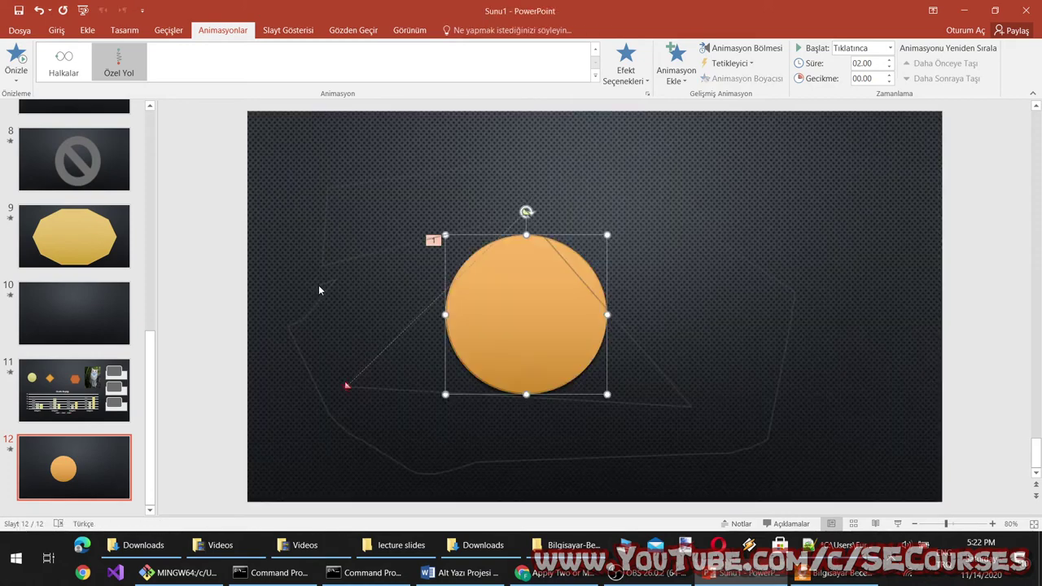
pyautogui.doubleClick(318, 285)
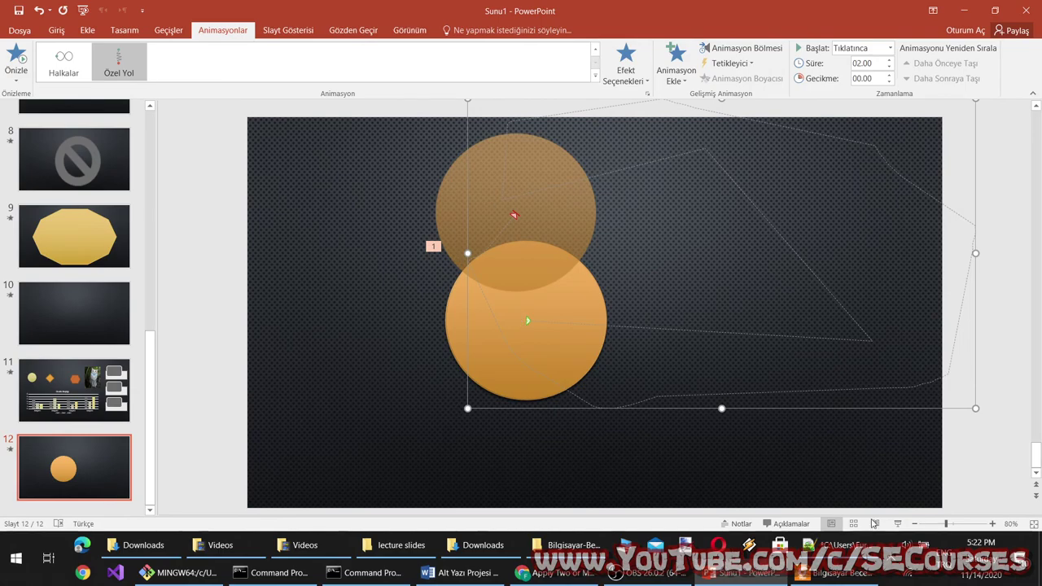
# Step: Preview the circle's freehand motion path in a slide show from slide 12
pyautogui.click(898, 524)
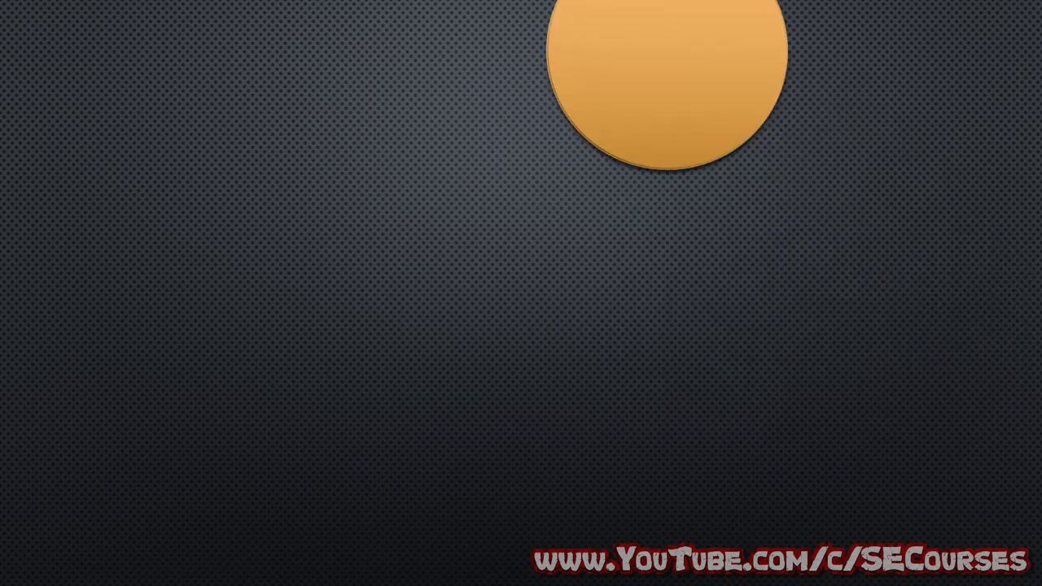
pyautogui.press('space')
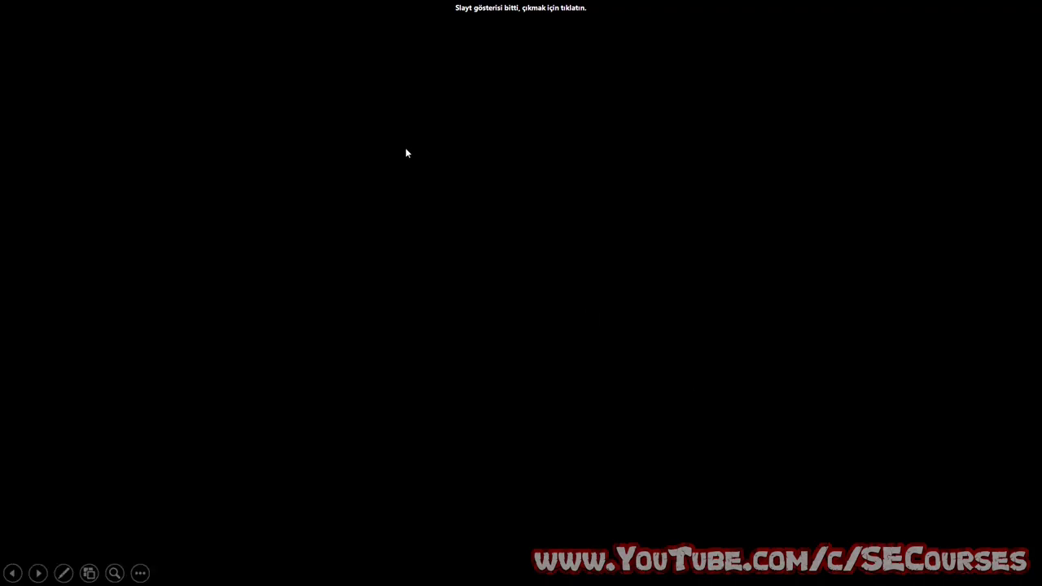
pyautogui.click(421, 179)
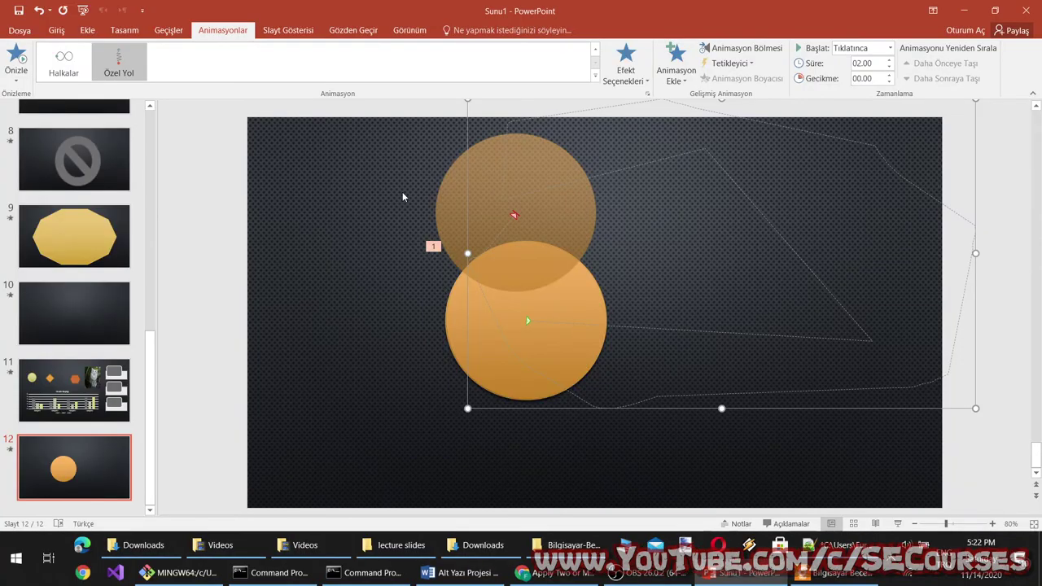
# Step: Replace the motion with a Kemerler (Arcs) path set to Yukarı (Up)
pyautogui.click(596, 78)
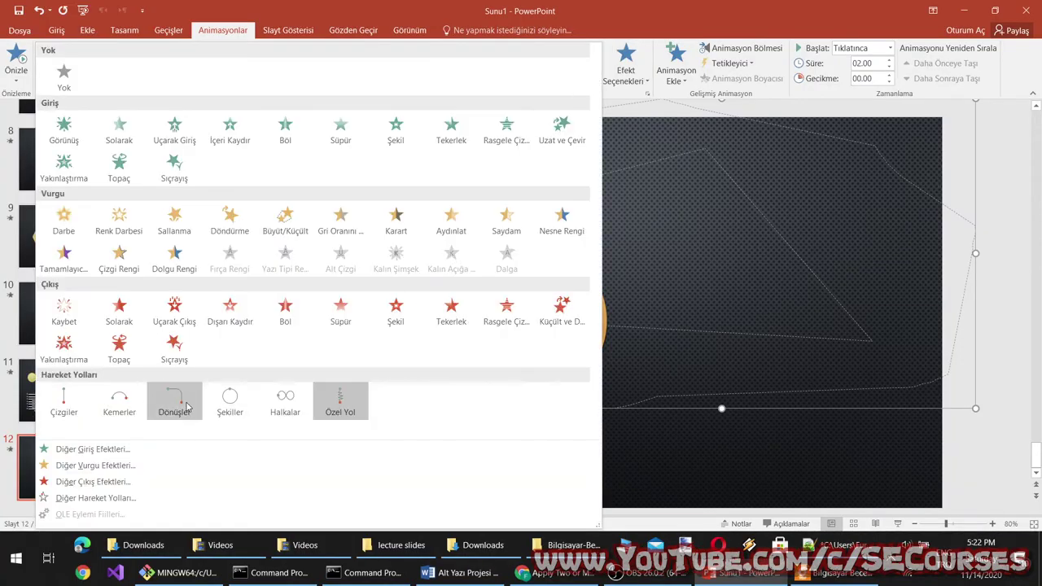
pyautogui.click(137, 407)
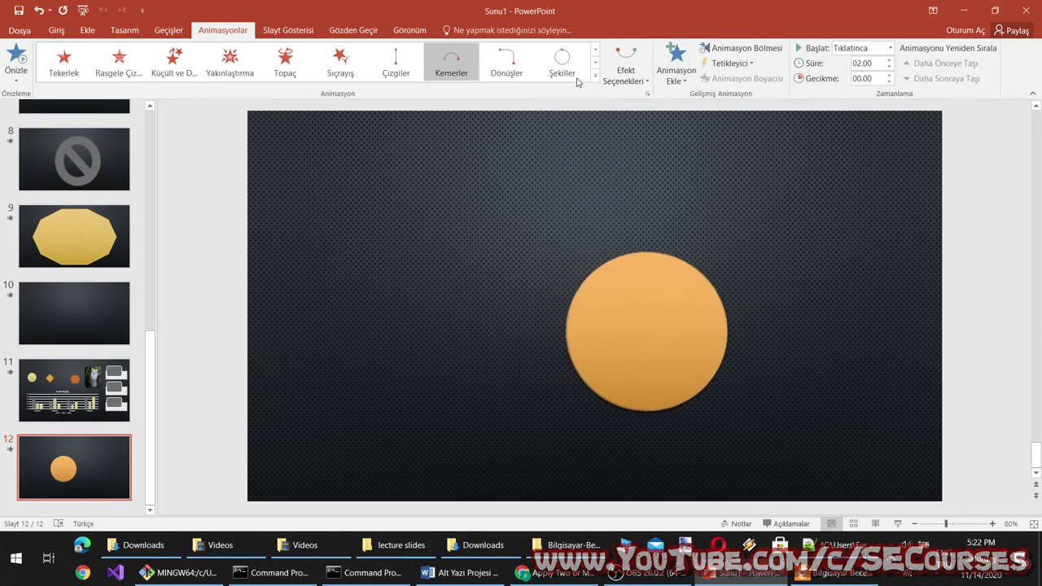
pyautogui.click(629, 67)
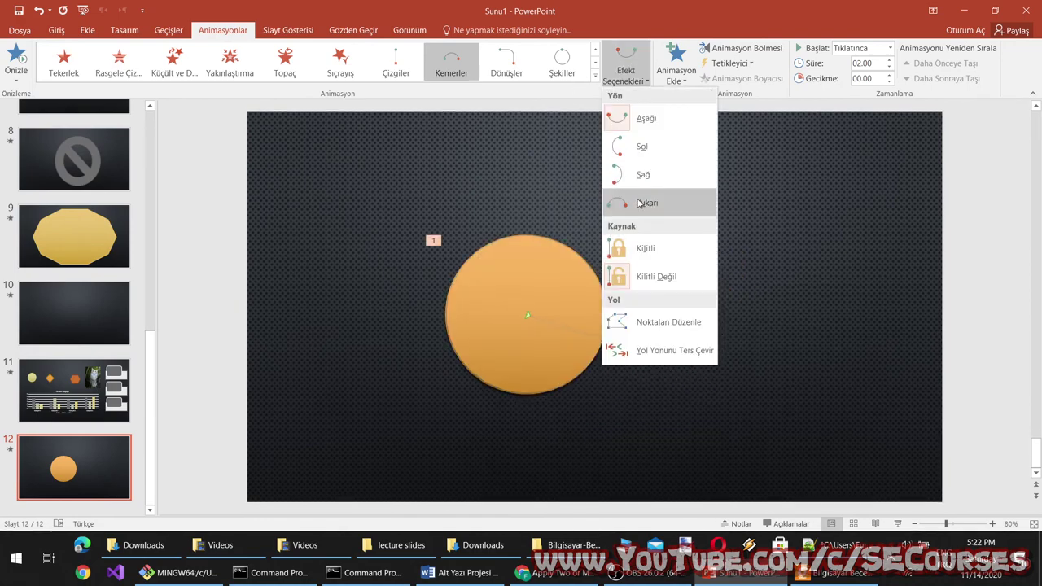
pyautogui.click(643, 203)
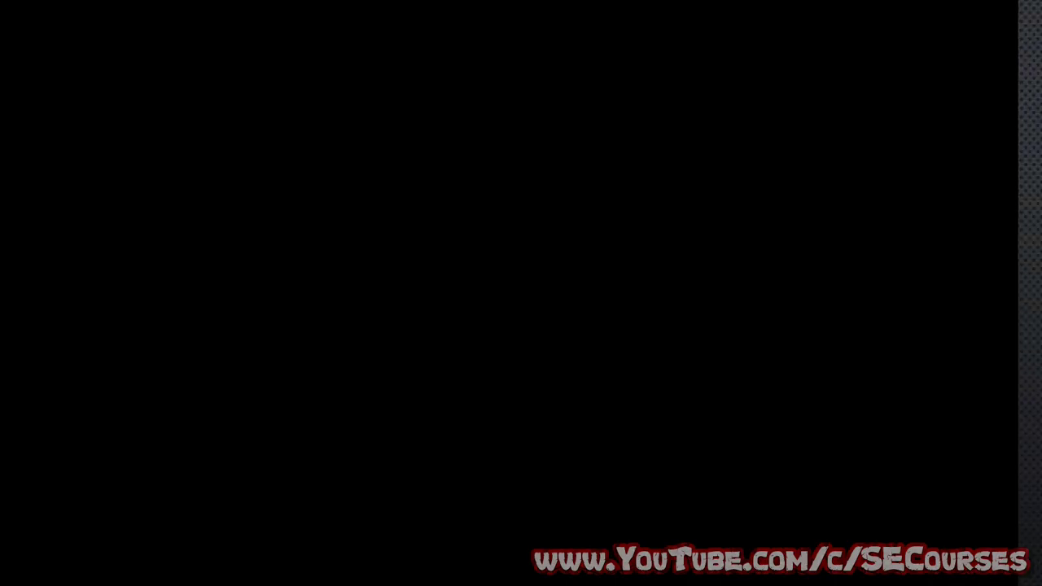
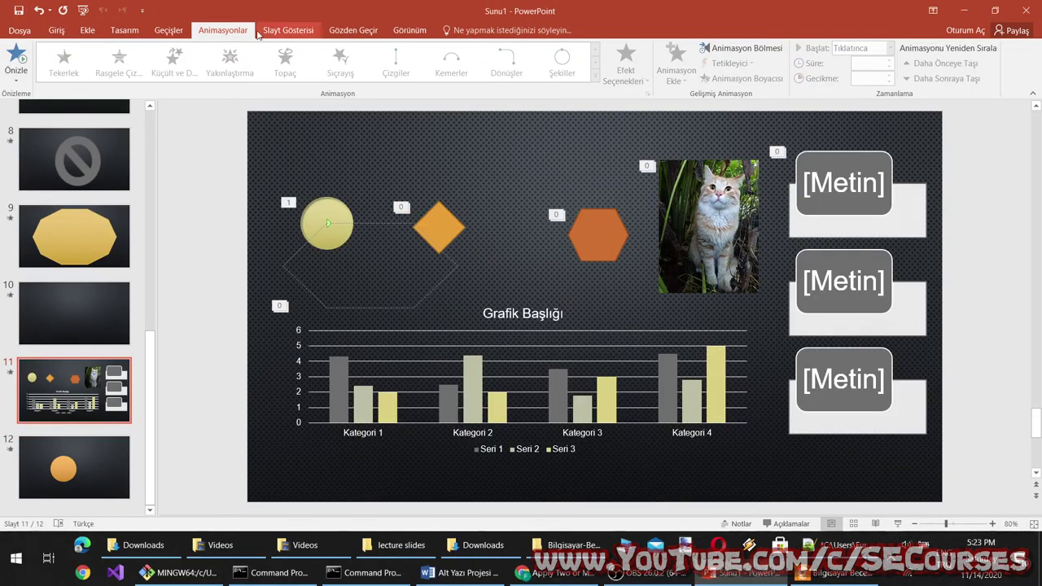
# Step: Move between the Slide Show and Animations tabs and select slide 1 in the thumbnail pane
pyautogui.click(285, 31)
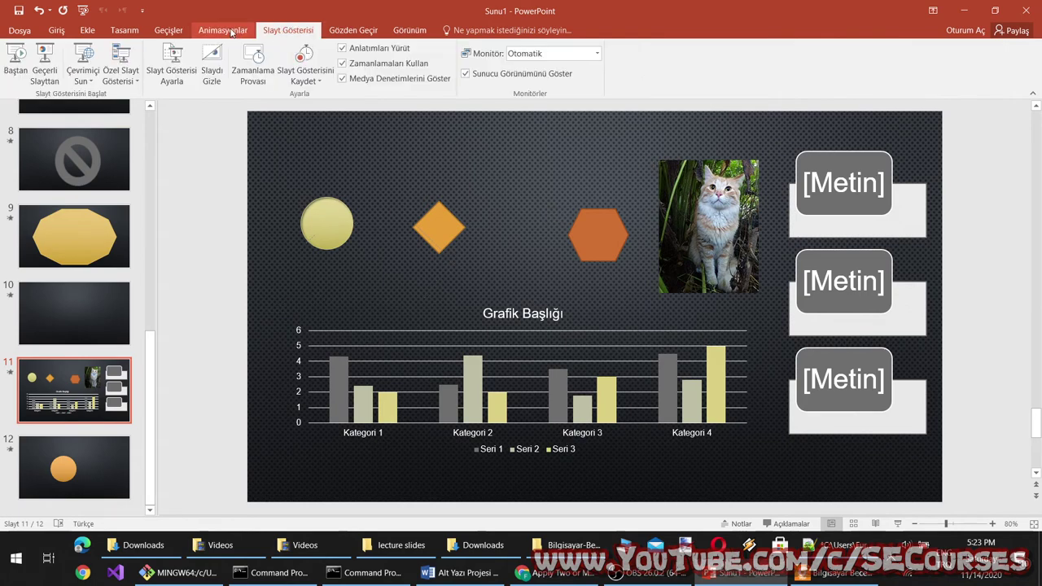
pyautogui.click(233, 32)
pyautogui.scroll(-1, 590, 372)
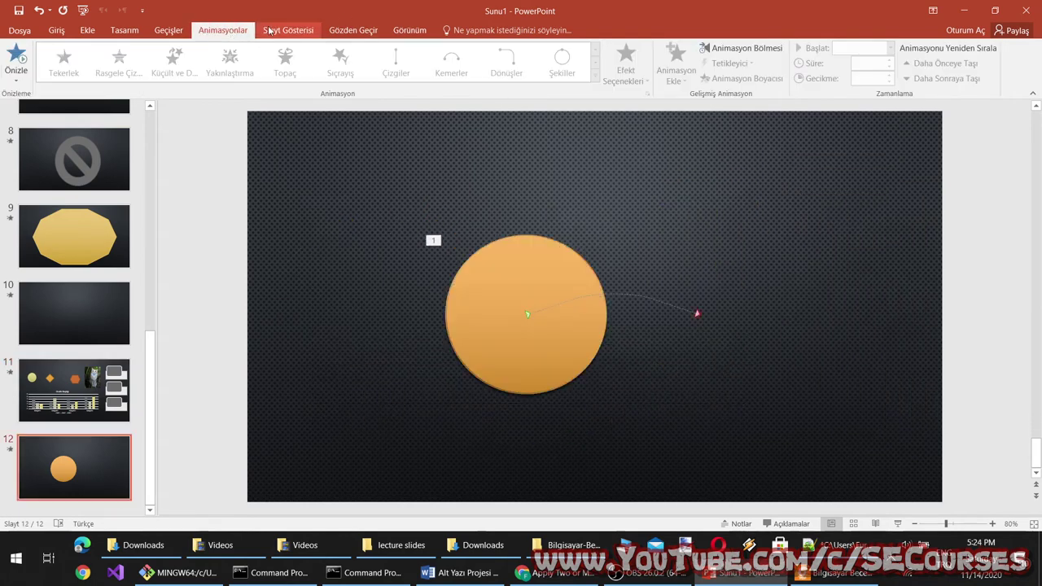
pyautogui.click(288, 30)
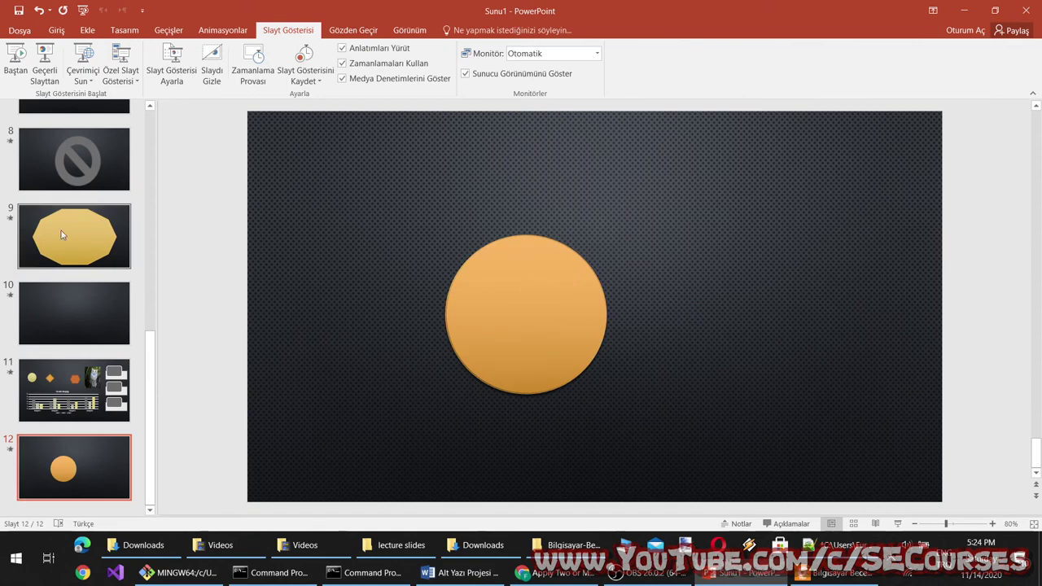
pyautogui.scroll(3, 101, 218)
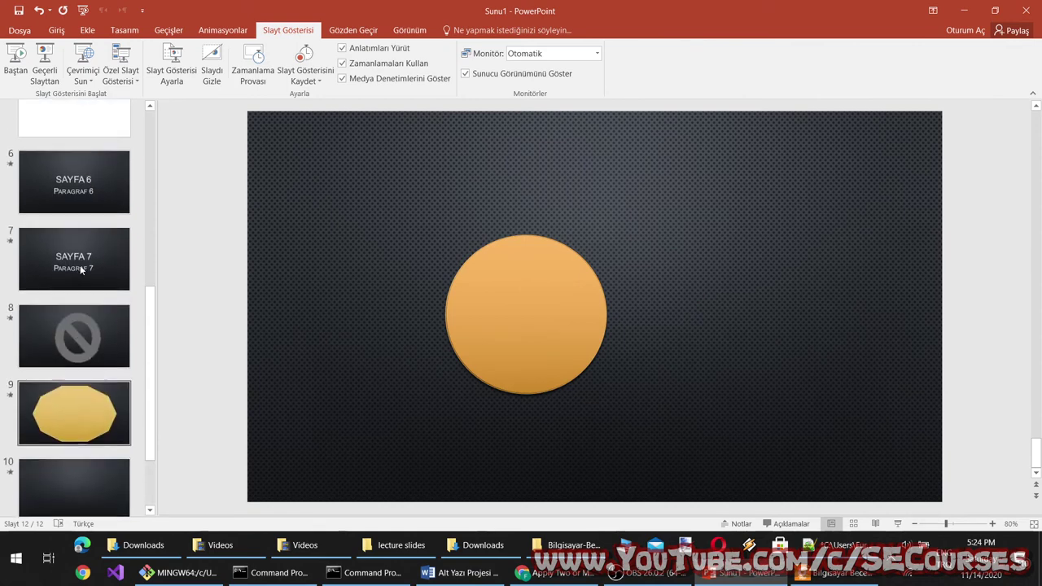
pyautogui.scroll(5, 84, 270)
pyautogui.click(57, 151)
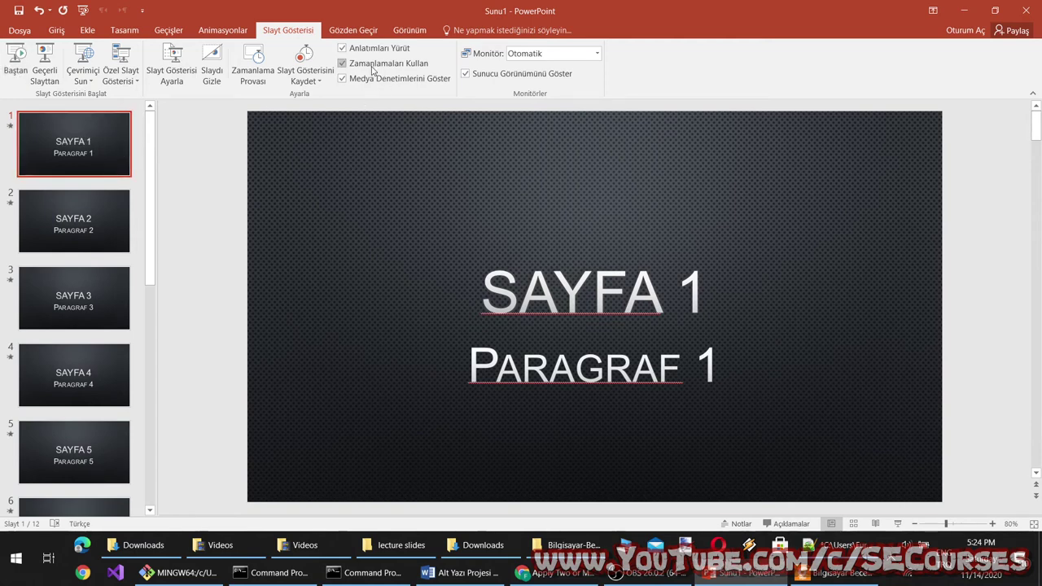
# Step: Preview the show from slide 1 with Use Timings off, then turn timings back on
pyautogui.click(372, 69)
pyautogui.click(898, 524)
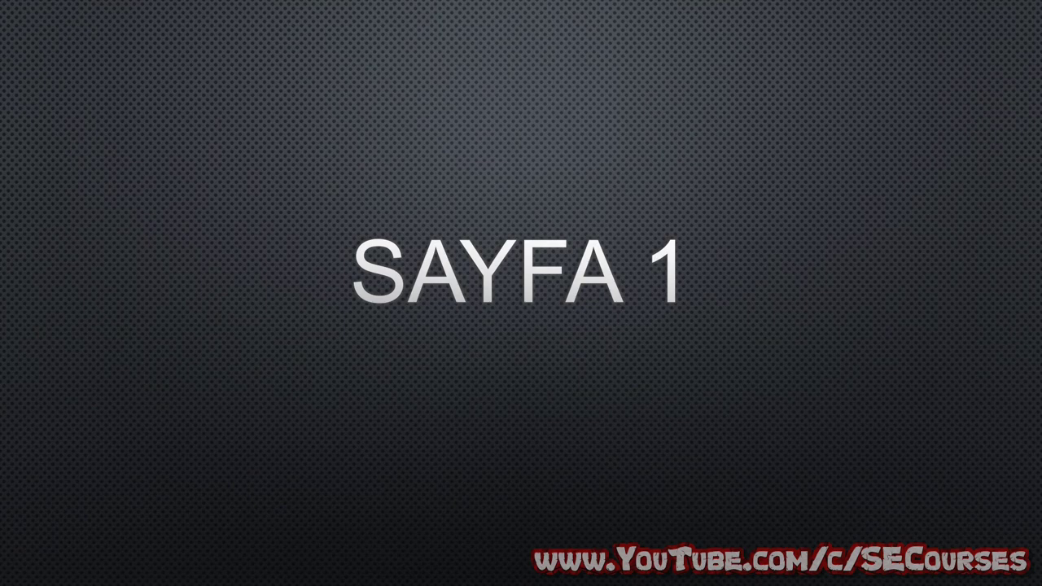
pyautogui.press('Escape')
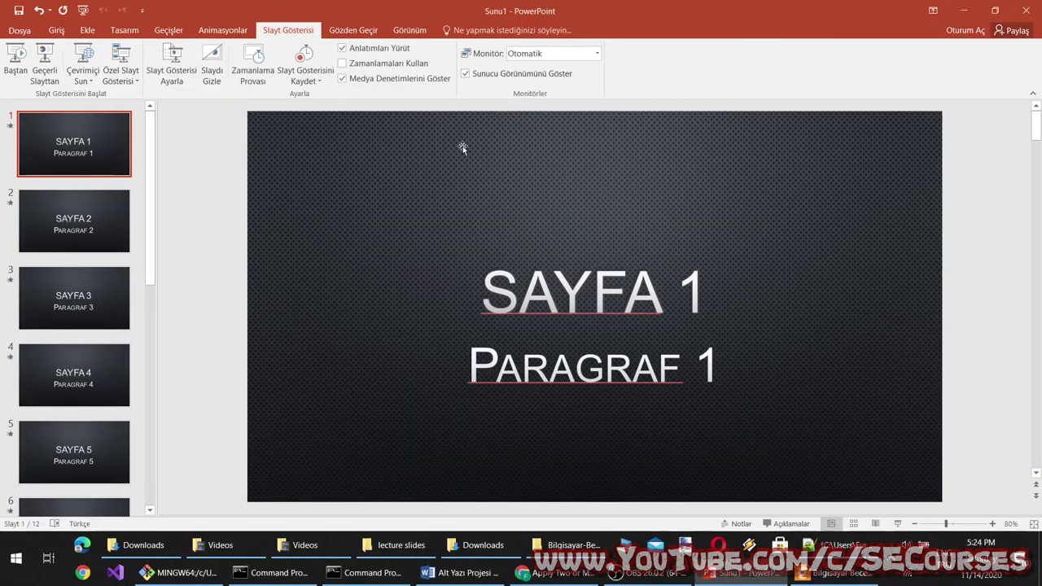
pyautogui.click(383, 65)
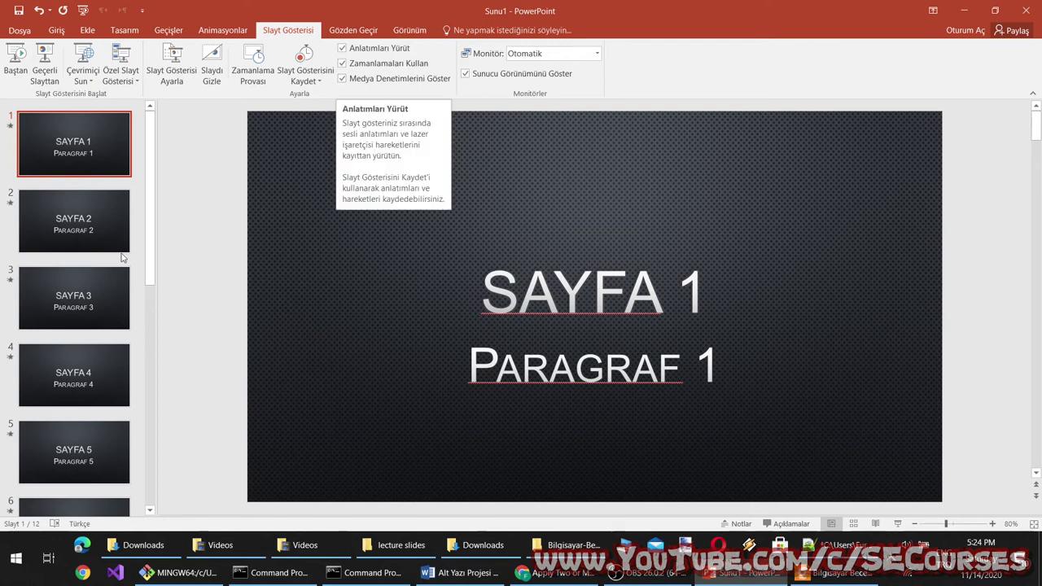
# Step: Bring up the slide-list context menu near slide 12, then at the top of the list
pyautogui.scroll(-1, 110, 435)
pyautogui.scroll(-4, 114, 452)
pyautogui.scroll(-2, 114, 453)
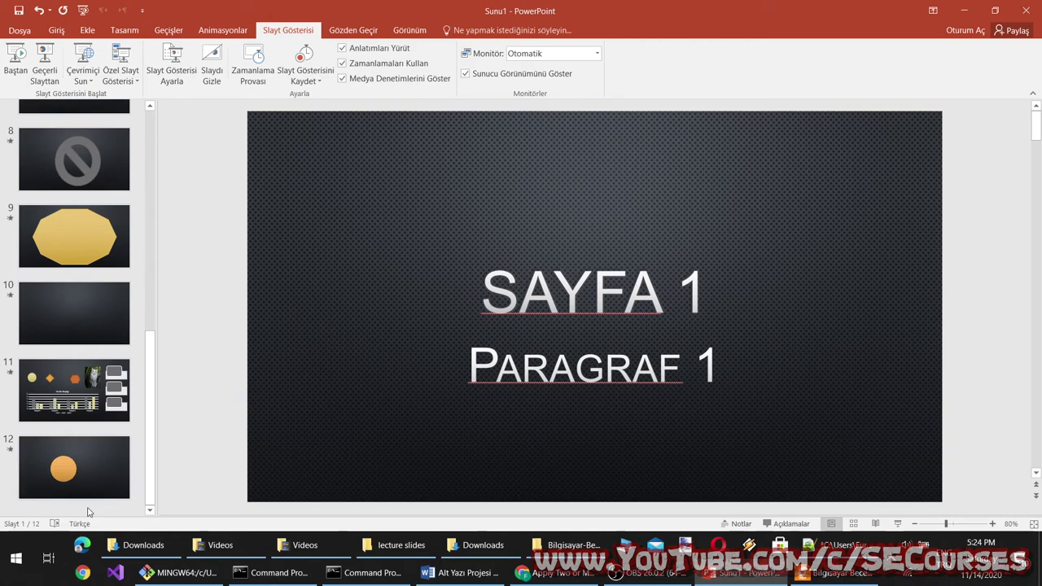
pyautogui.rightClick(88, 440)
pyautogui.scroll(10, 147, 217)
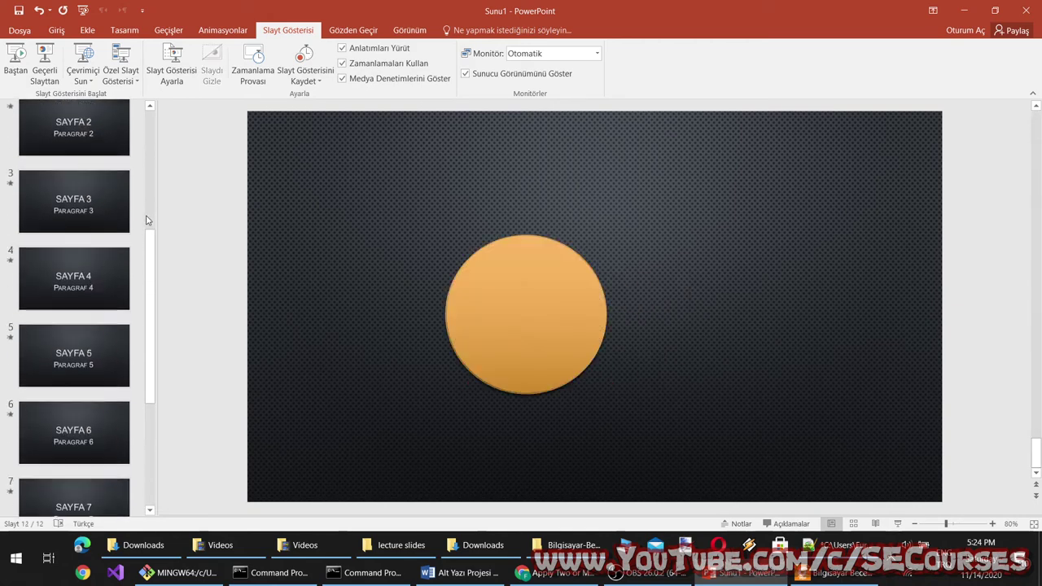
pyautogui.rightClick(54, 113)
# Step: Insert a new first slide and embed the video tanitim.mkv from Documents on it
pyautogui.click(81, 154)
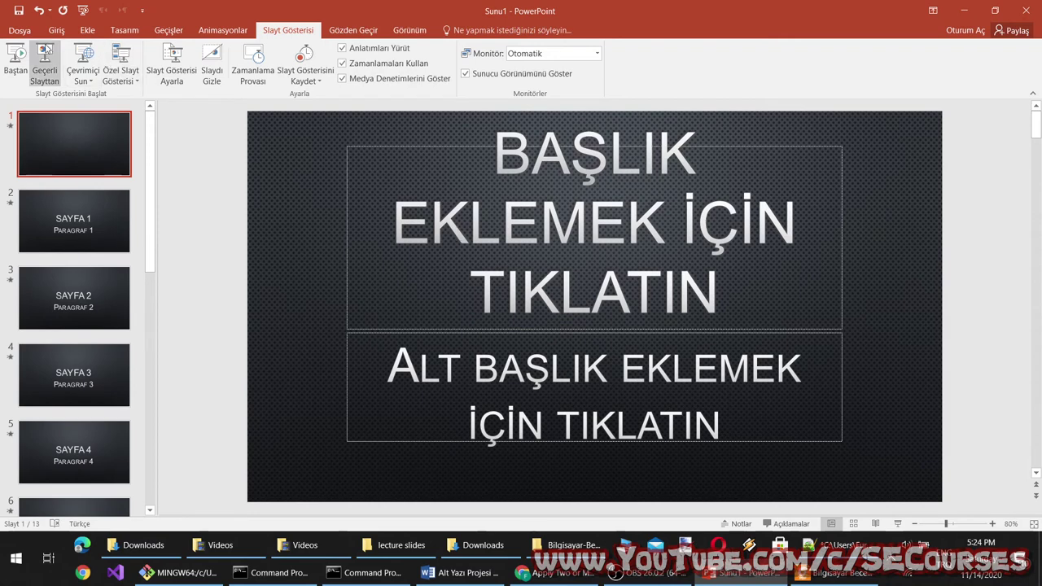
pyautogui.click(88, 30)
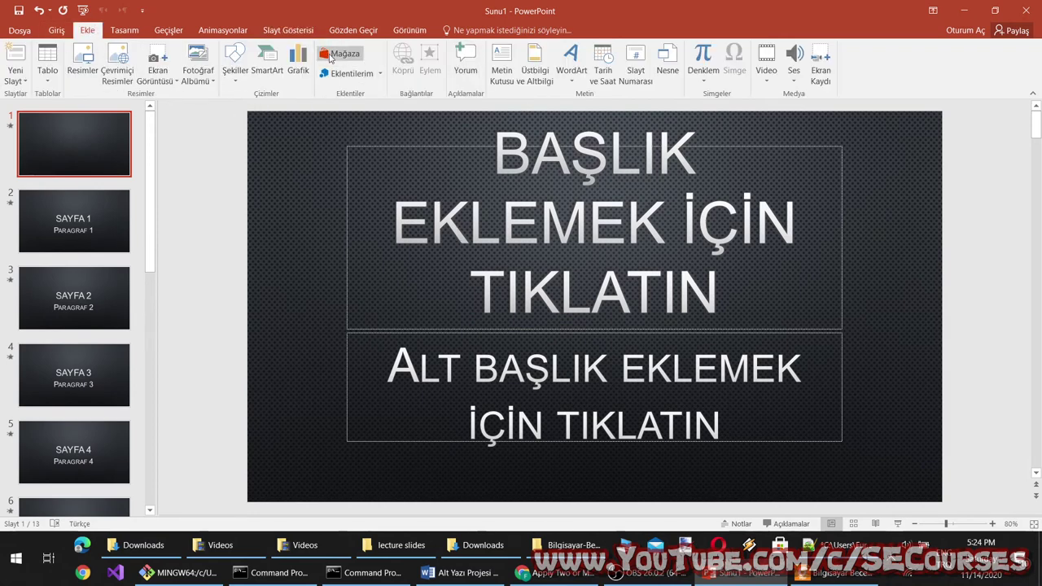
pyautogui.click(768, 61)
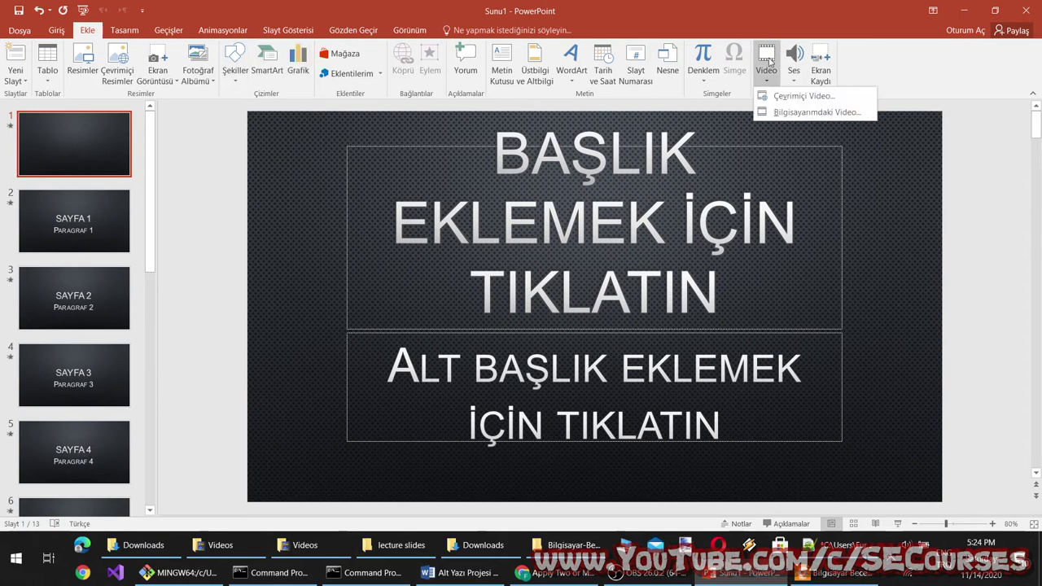
pyautogui.click(781, 111)
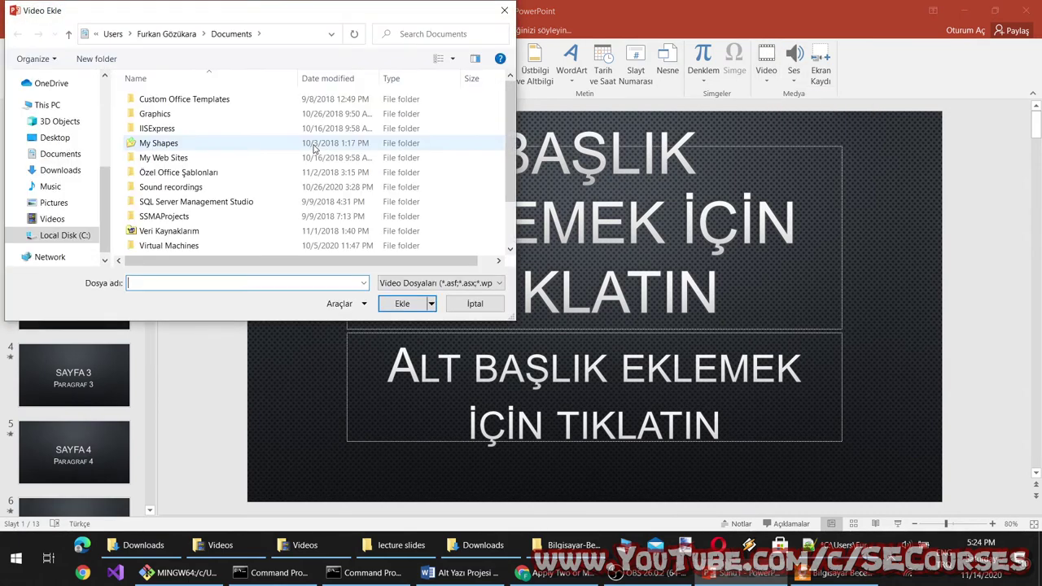
pyautogui.scroll(-2, 244, 203)
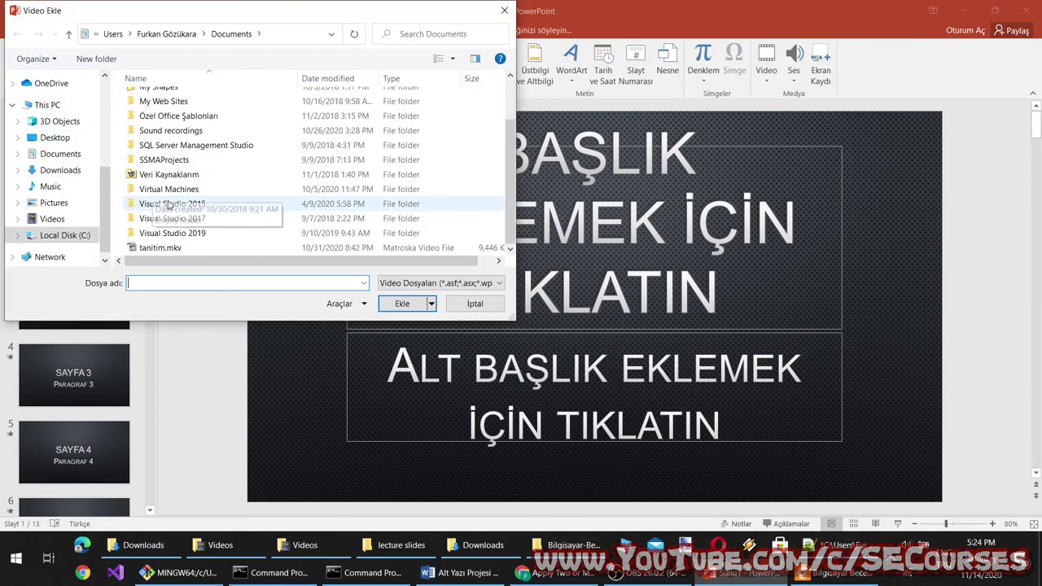
pyautogui.click(183, 249)
pyautogui.click(433, 304)
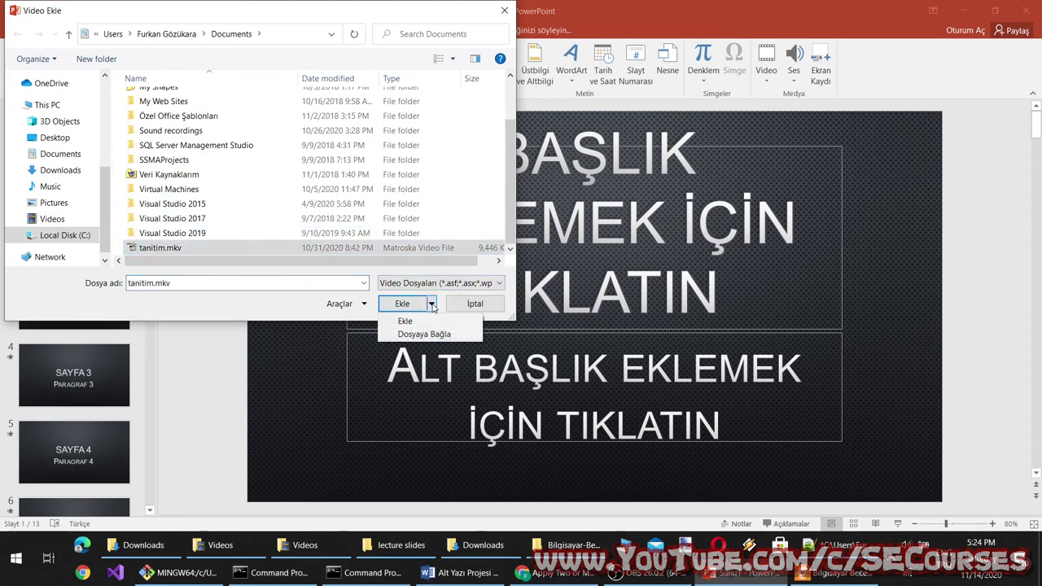
pyautogui.click(432, 303)
pyautogui.click(402, 305)
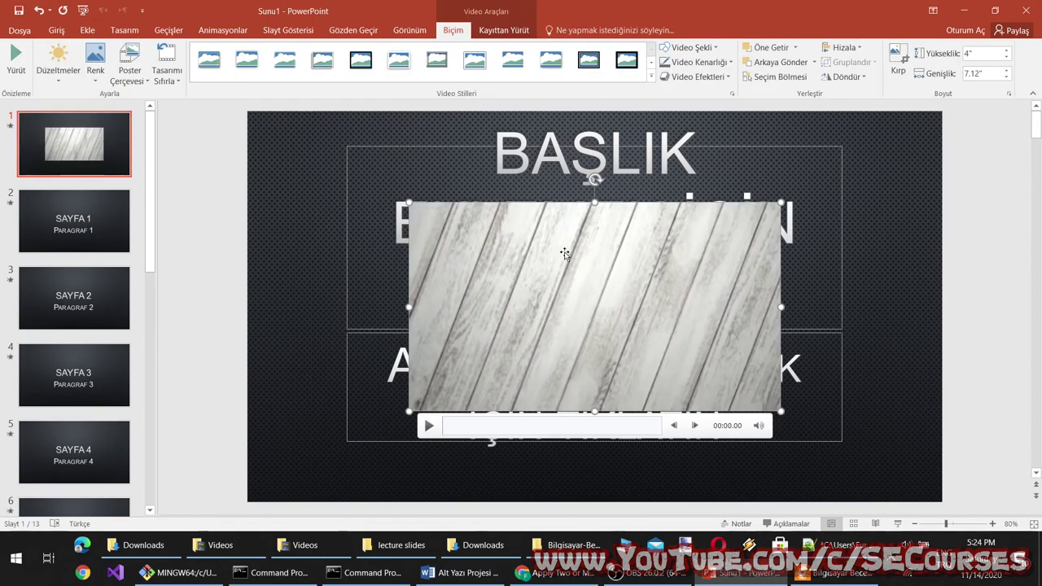
# Step: Preview the video slide full-screen, review the video's Playback and Format settings, and return to Slide Show
pyautogui.click(898, 524)
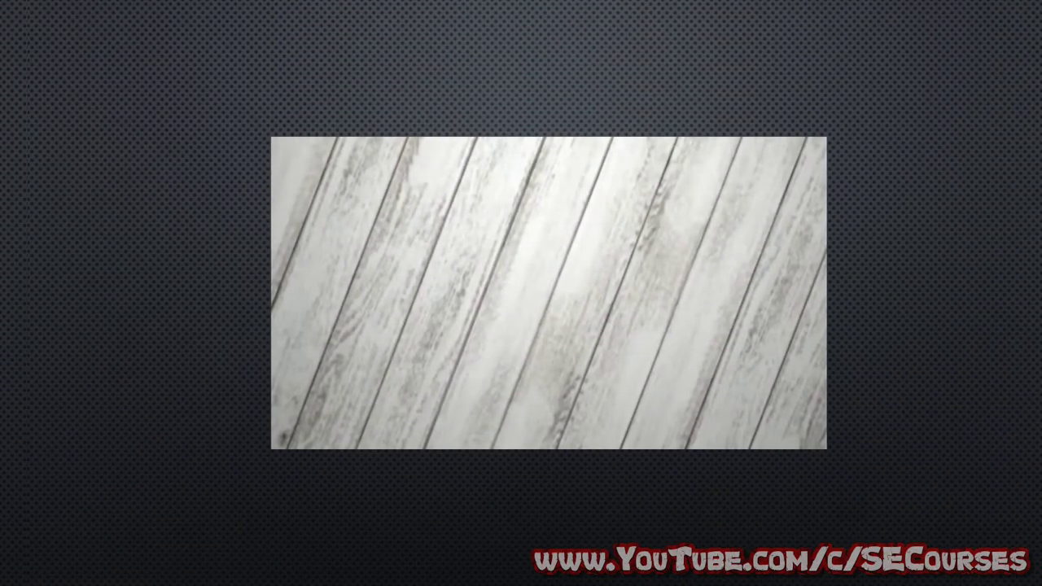
pyautogui.press('Escape')
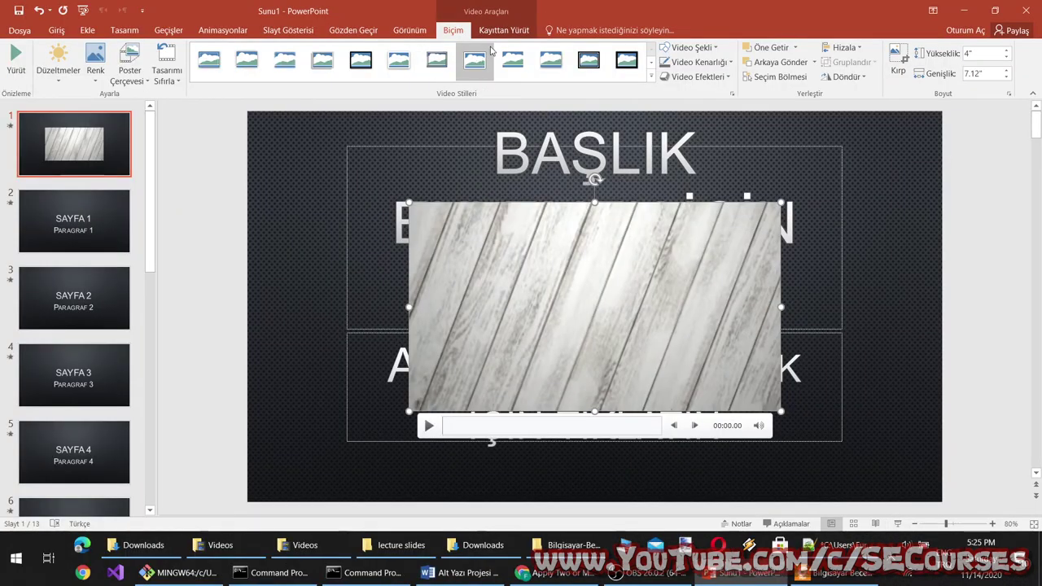
pyautogui.click(504, 31)
pyautogui.click(453, 30)
pyautogui.click(504, 30)
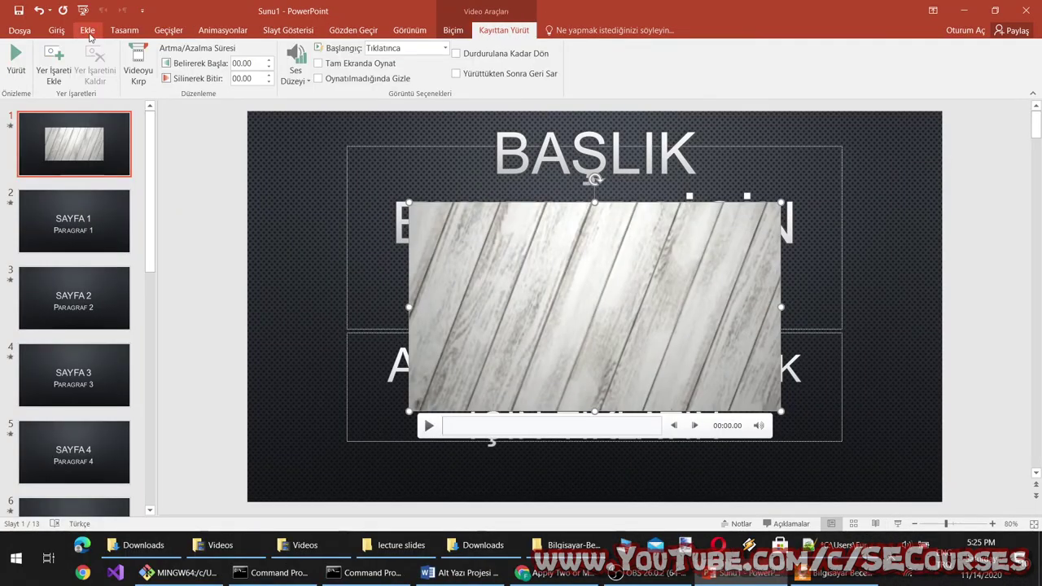
pyautogui.click(287, 30)
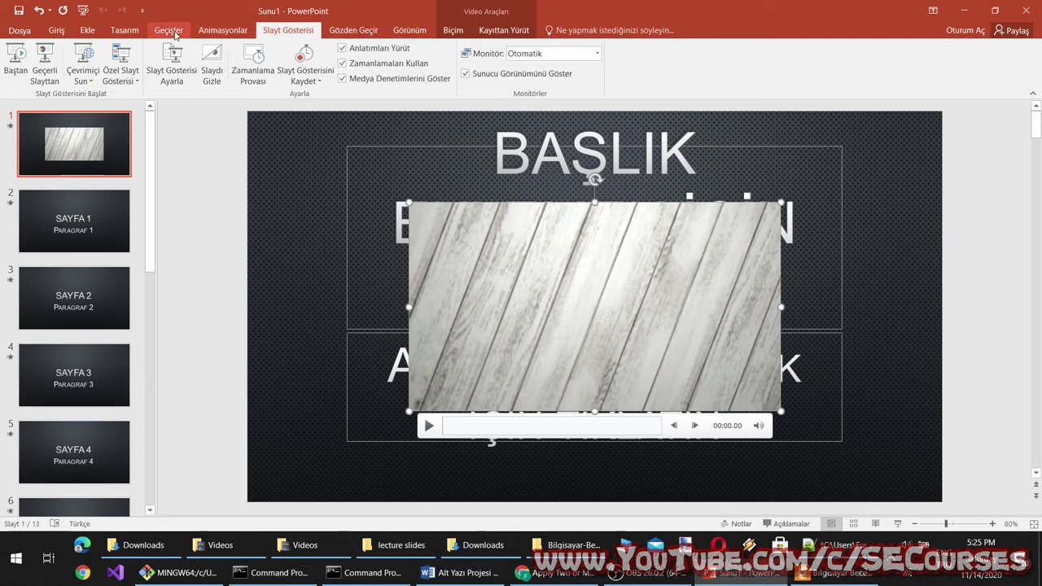
# Step: Run the show from slide 1, play the inserted video, then exit
pyautogui.click(173, 33)
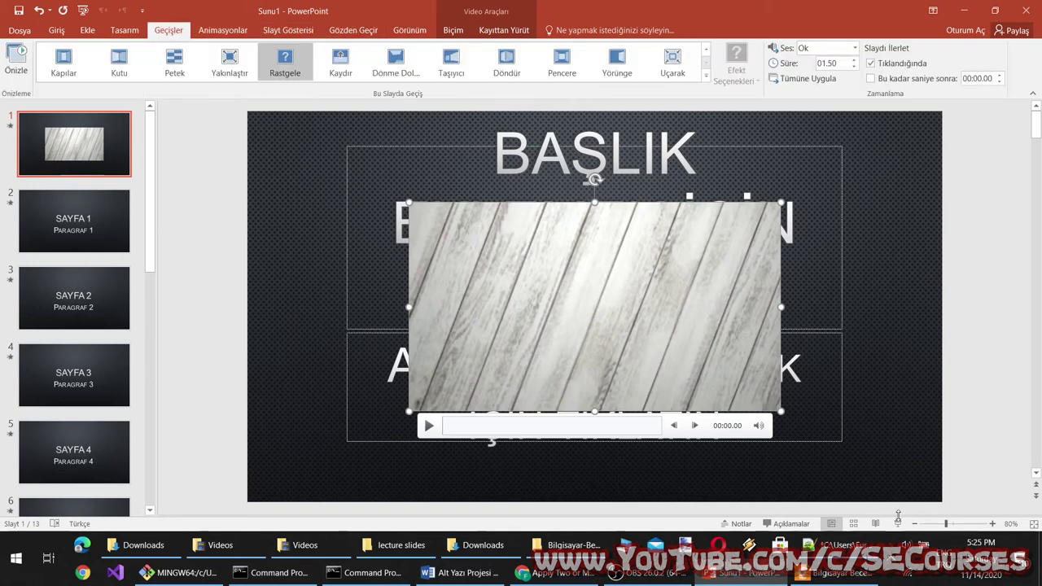
pyautogui.click(898, 521)
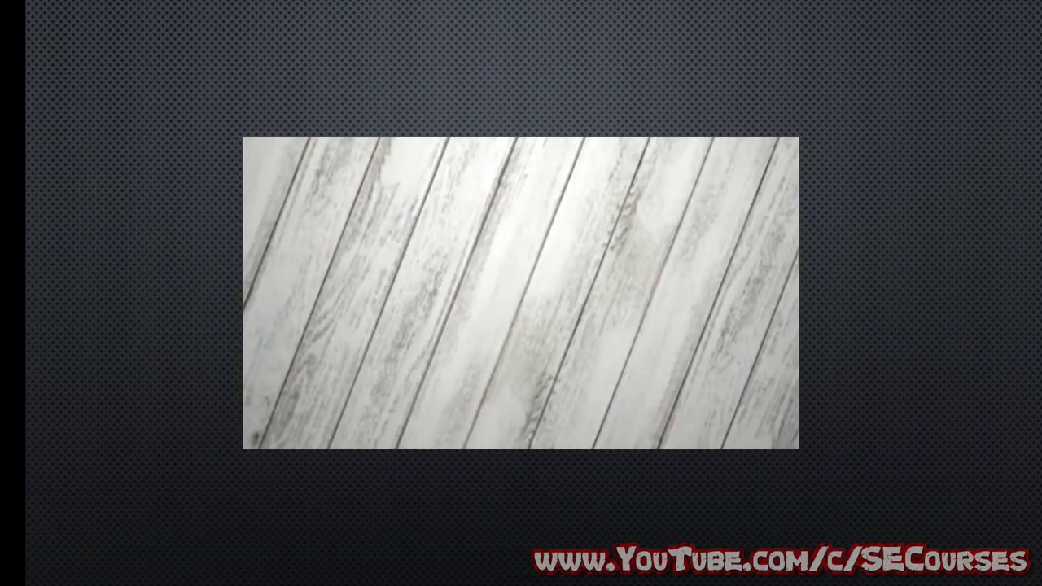
pyautogui.moveTo(517, 229)
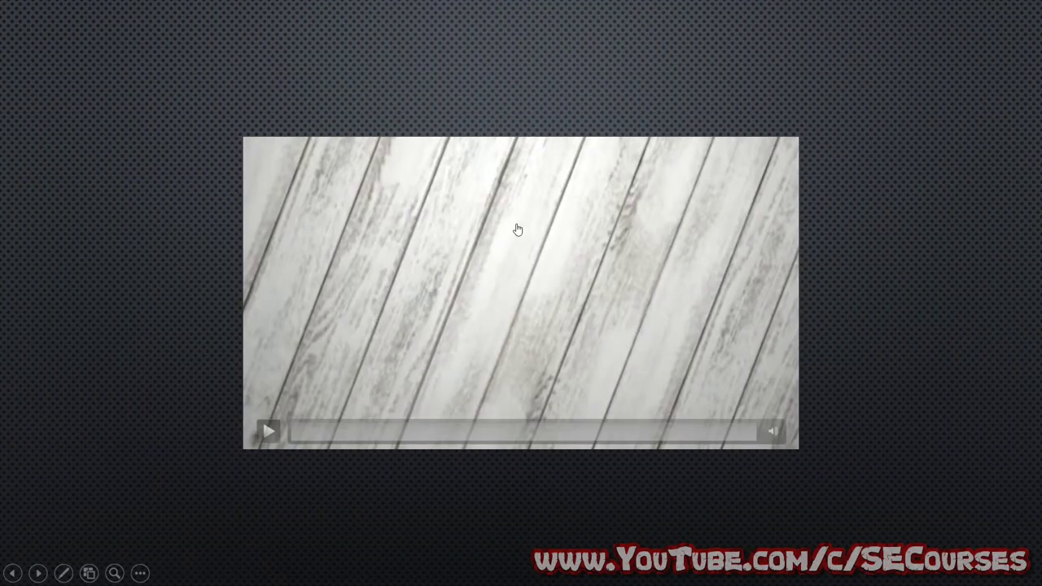
pyautogui.click(550, 308)
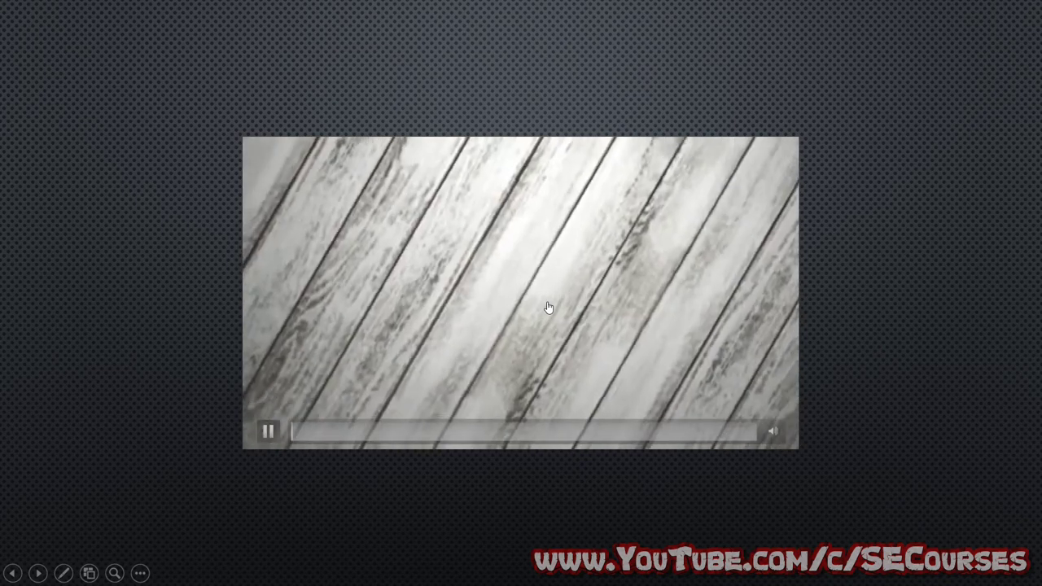
pyautogui.press('Escape')
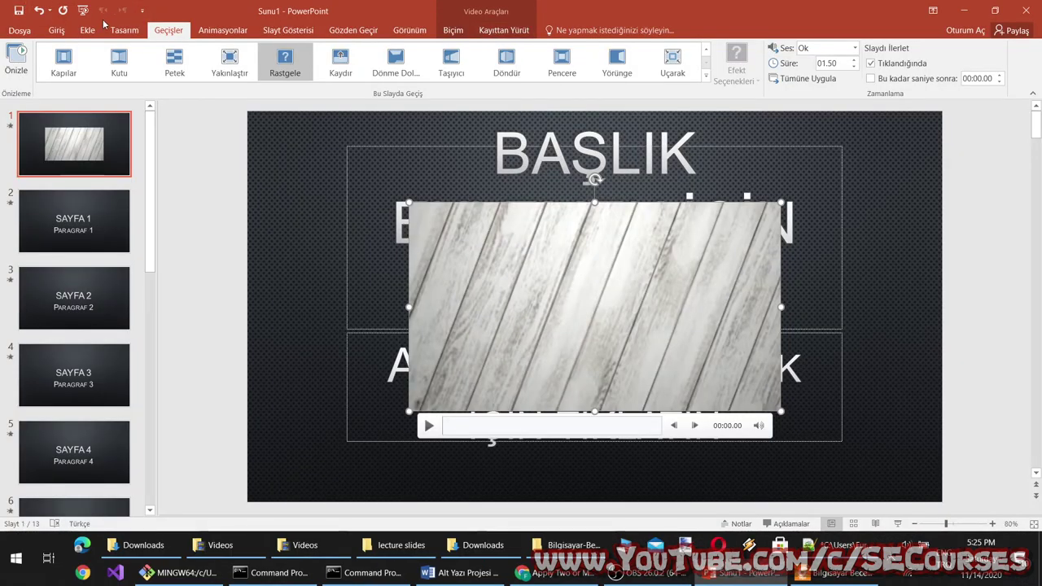
# Step: Start the show again and play the wood-plank video before returning to editing
pyautogui.click(288, 33)
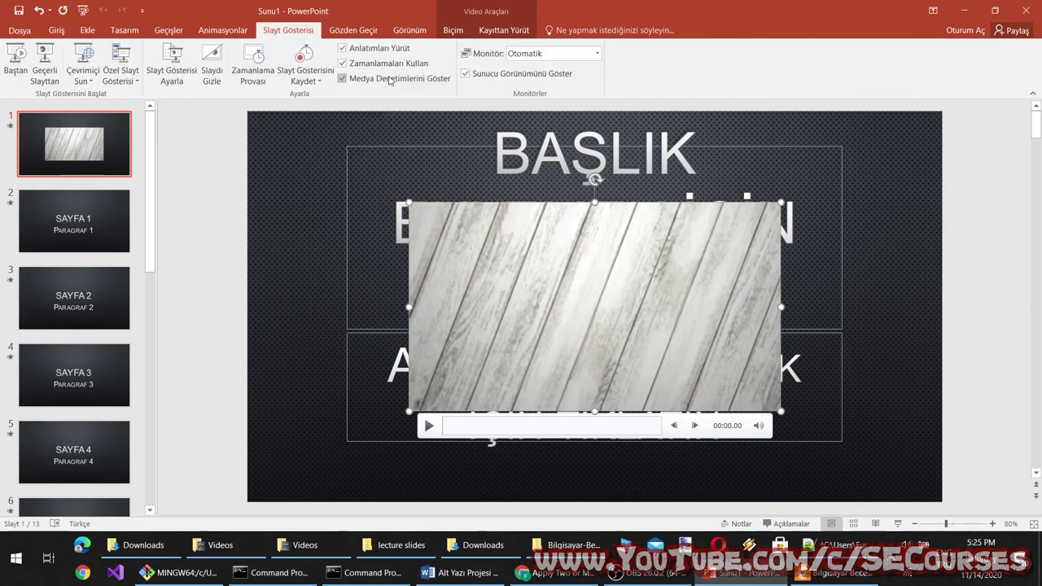
pyautogui.click(898, 524)
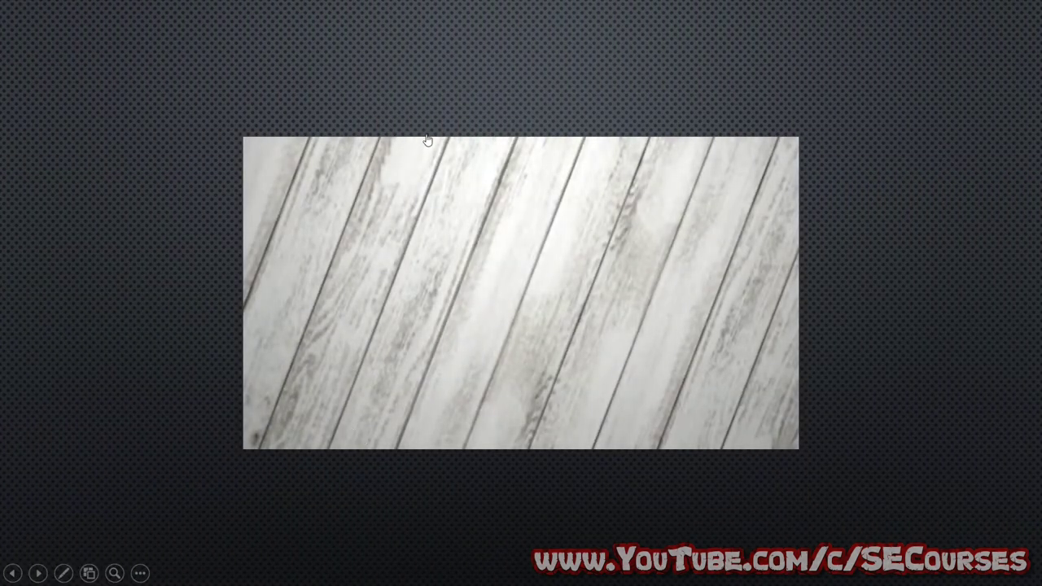
pyautogui.click(455, 253)
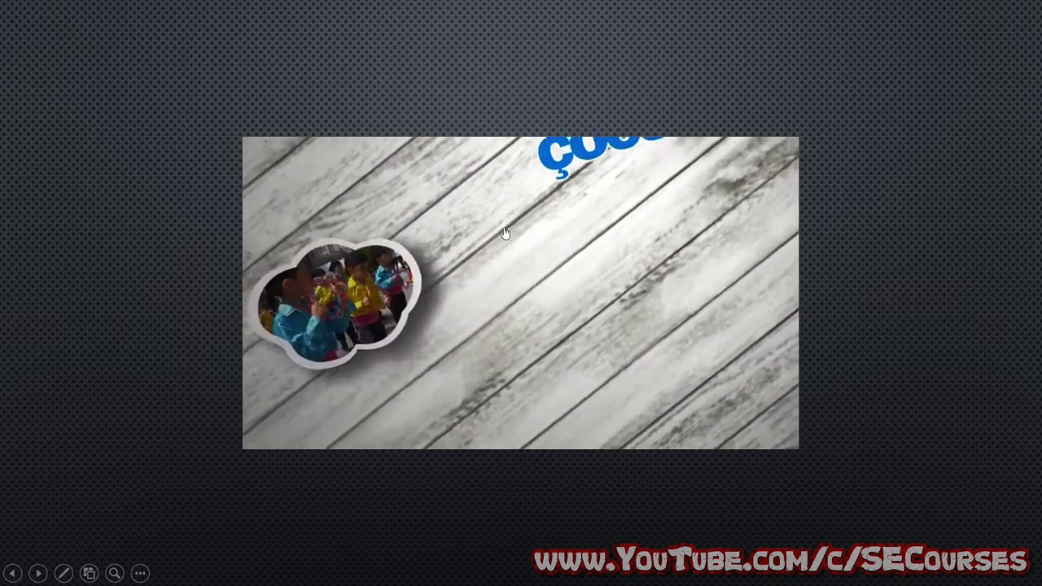
pyautogui.press('Escape')
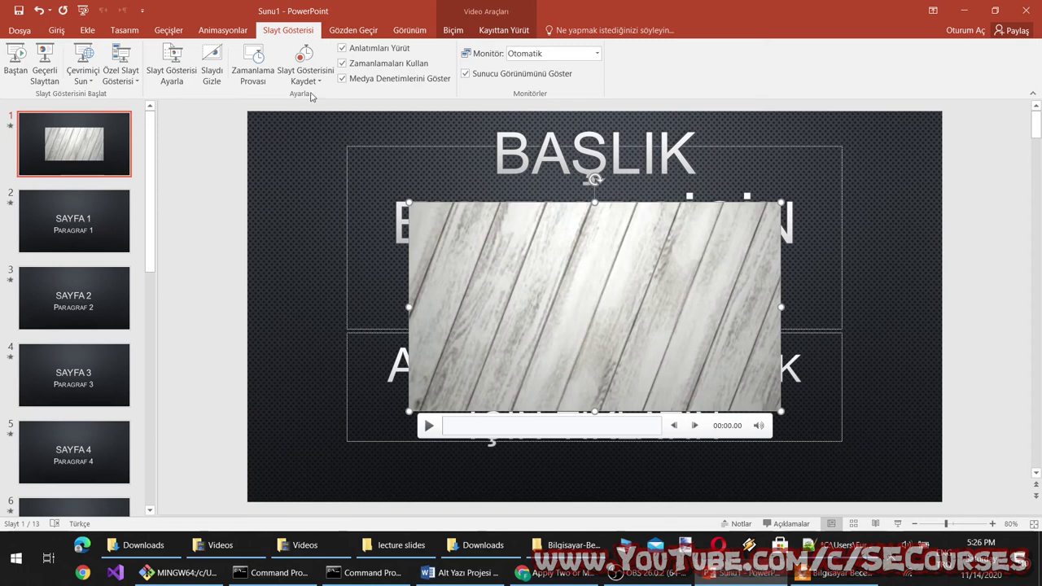
# Step: Start recording from the beginning and play the slide 1 video, skipping ahead through it
pyautogui.click(325, 83)
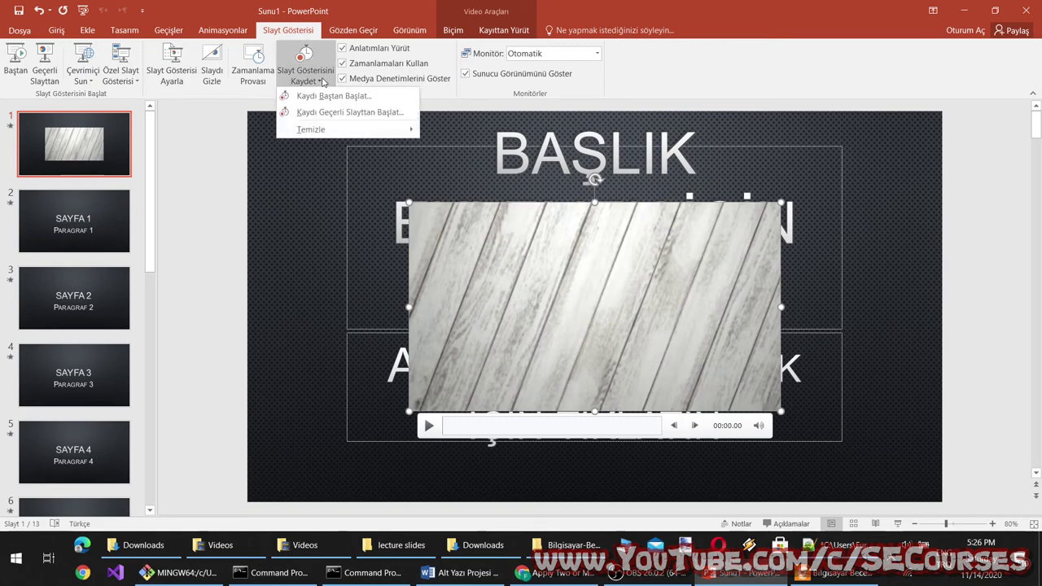
pyautogui.click(324, 97)
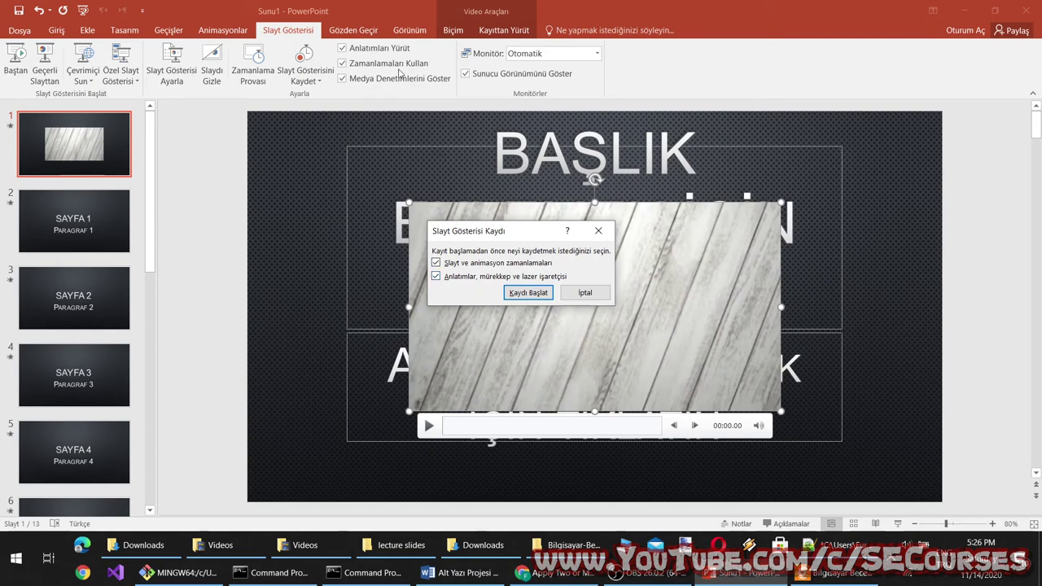
pyautogui.click(529, 293)
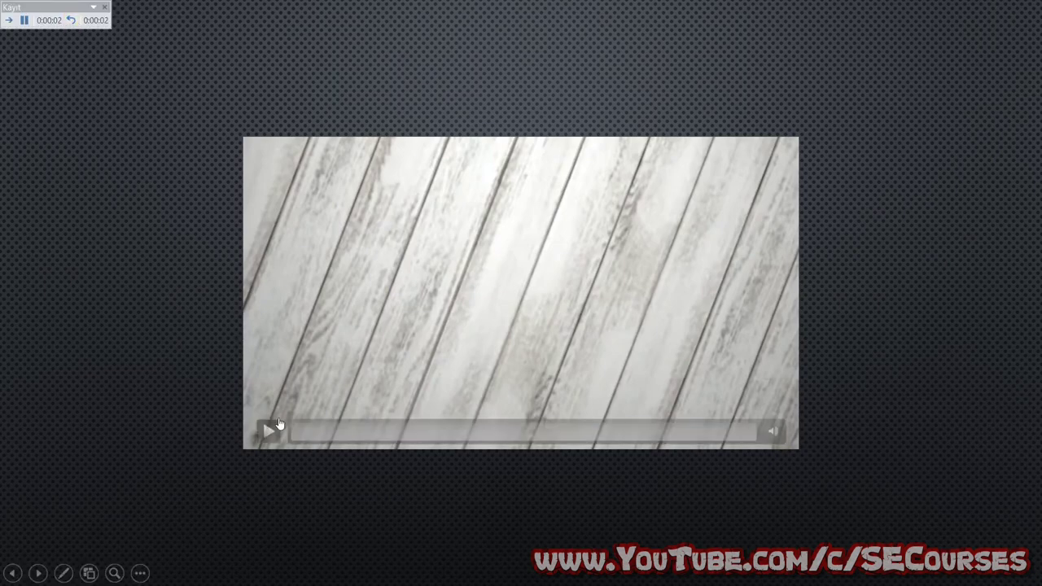
pyautogui.click(272, 427)
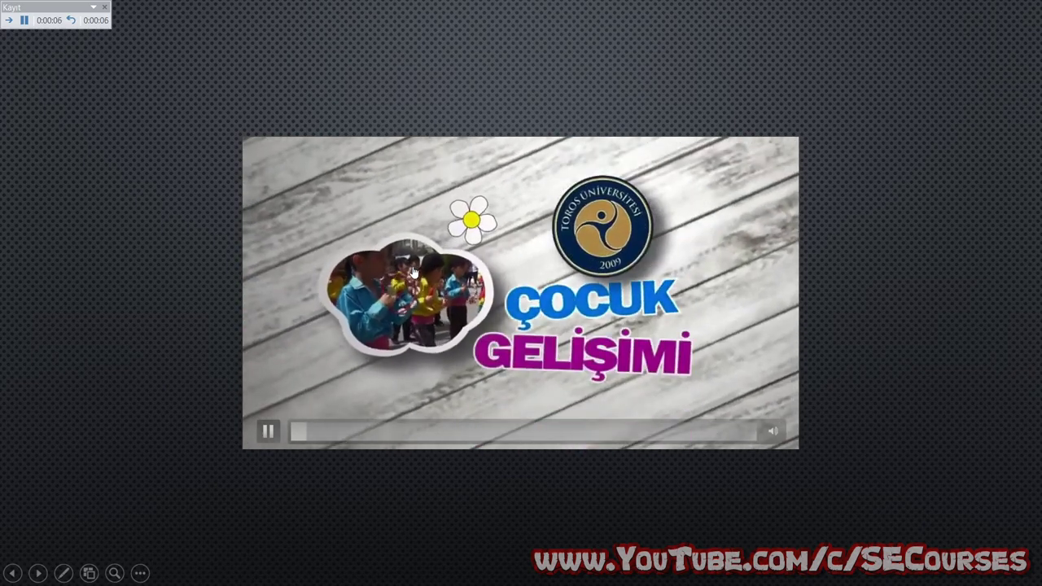
pyautogui.click(268, 431)
pyautogui.click(458, 432)
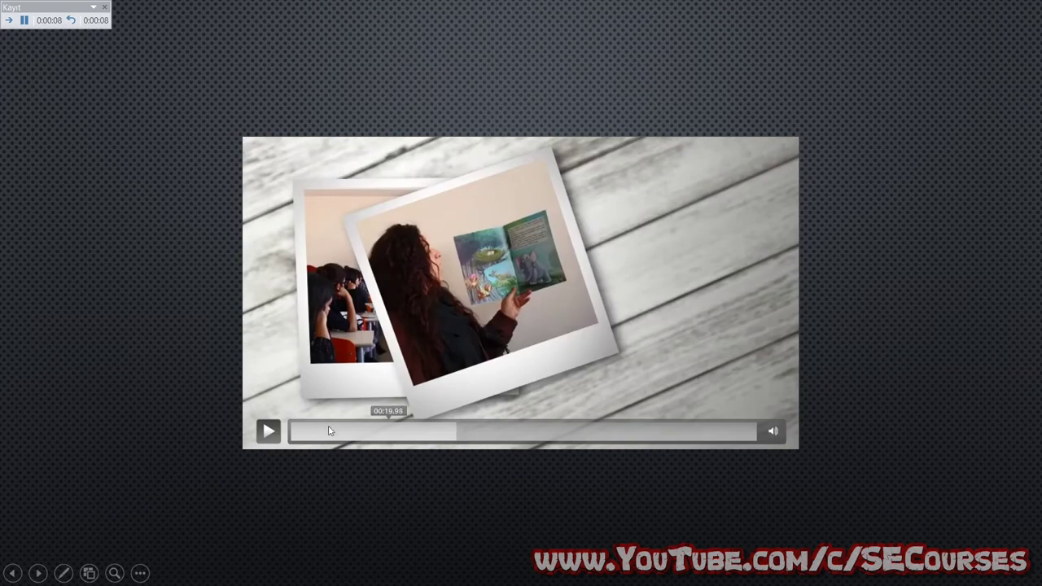
pyautogui.click(269, 431)
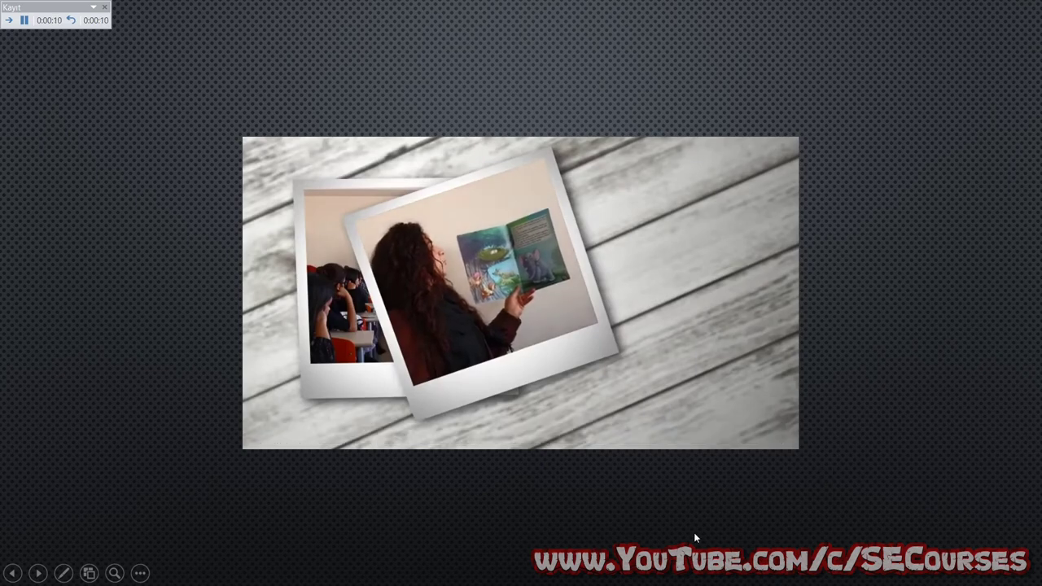
# Step: Record timings for SAYFA 1 through SAYFA 3, bringing in each title and subtitle
pyautogui.click(694, 532)
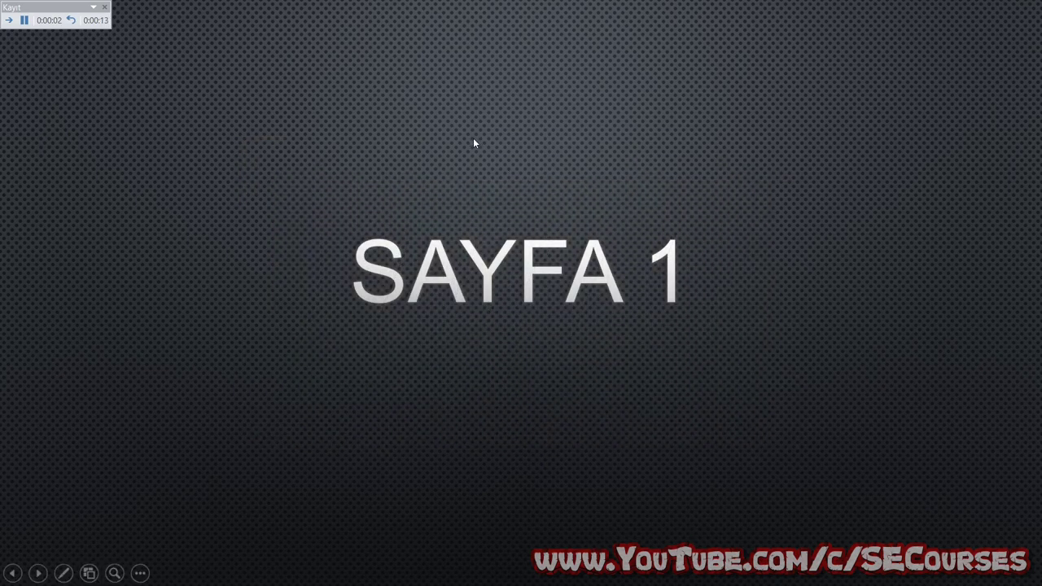
pyautogui.click(562, 361)
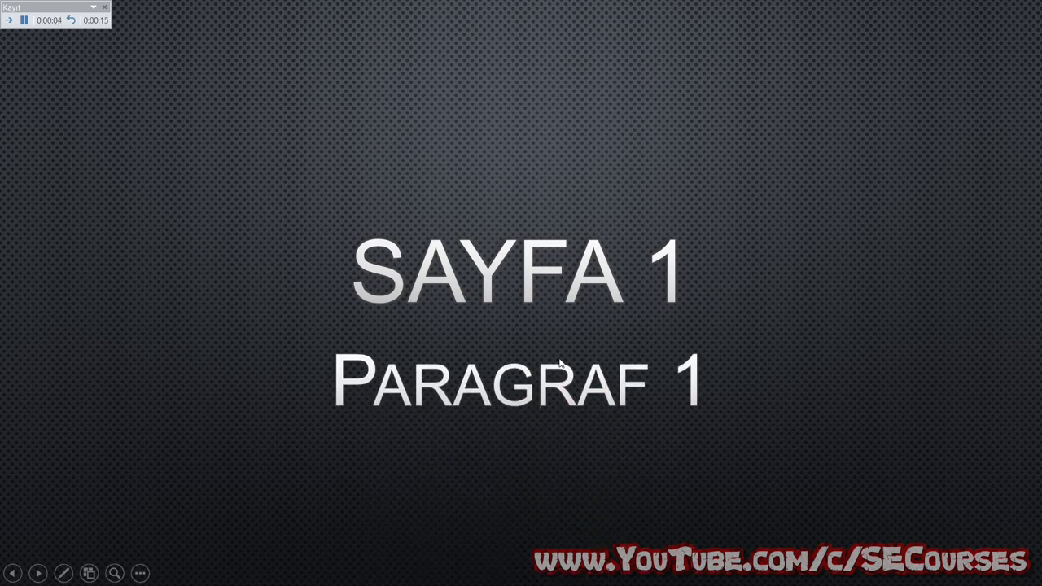
pyautogui.click(523, 391)
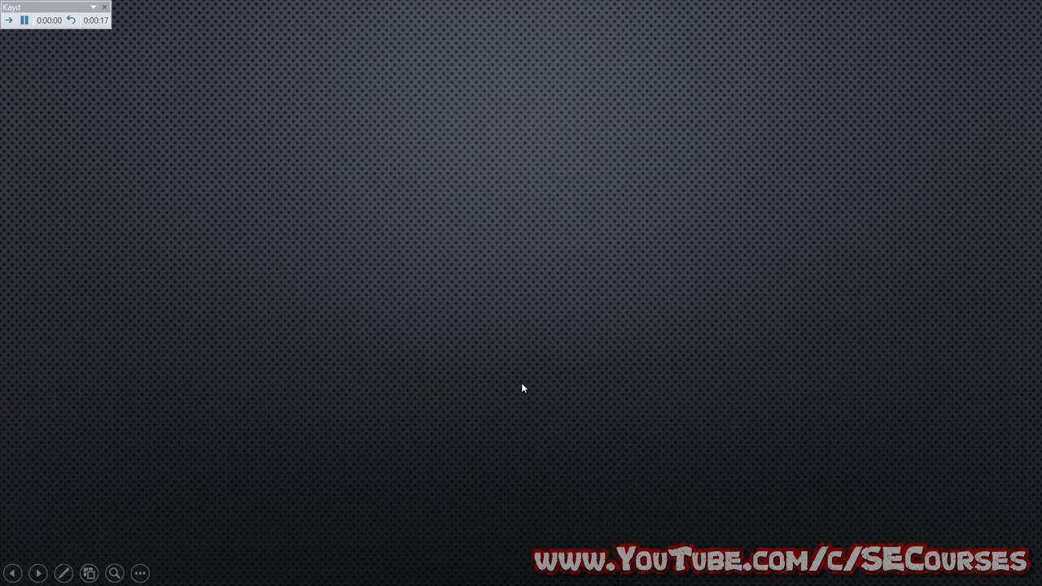
pyautogui.click(406, 206)
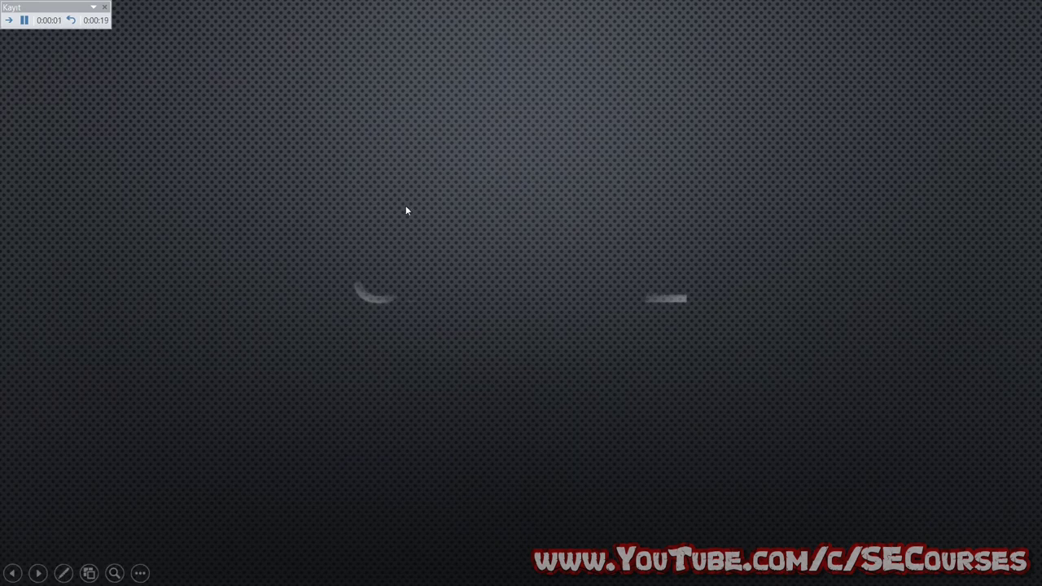
pyautogui.click(520, 293)
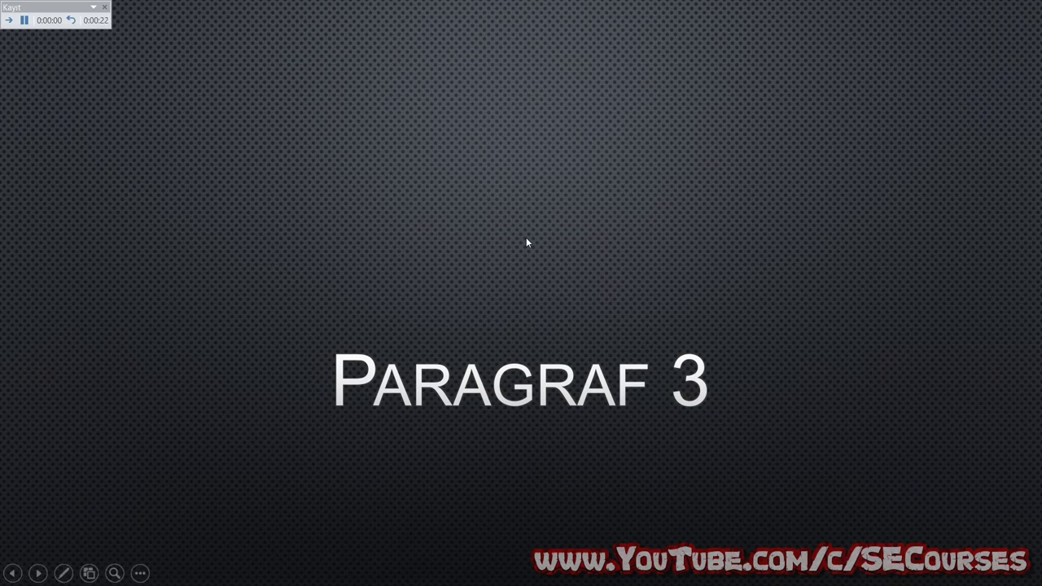
pyautogui.click(417, 199)
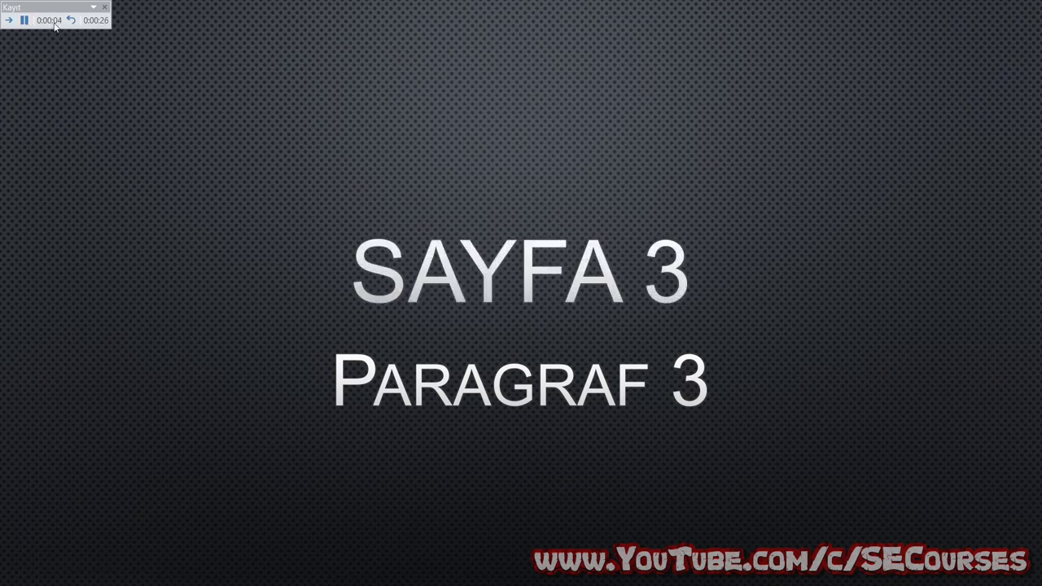
pyautogui.click(518, 332)
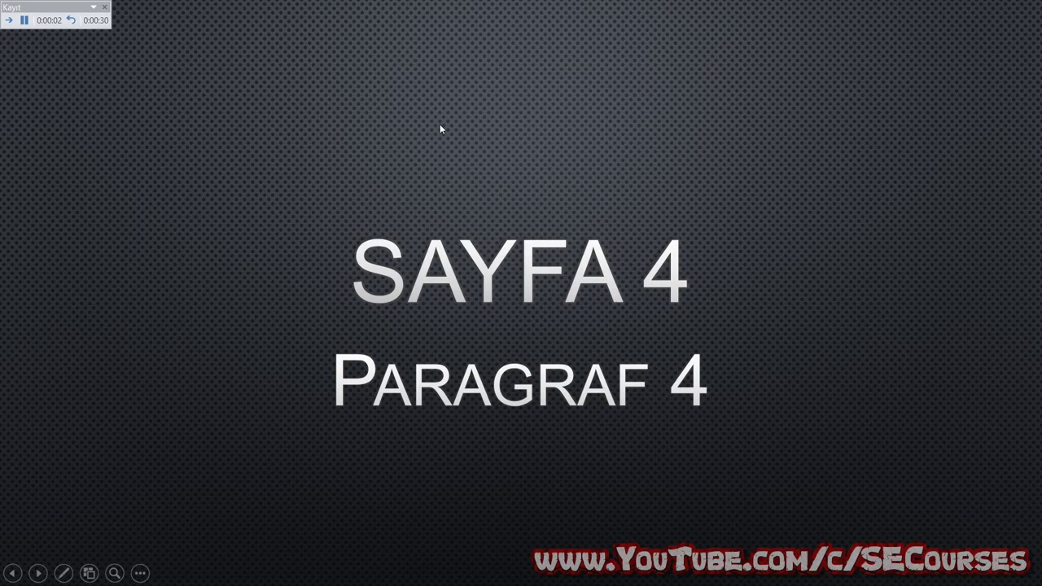
# Step: Record SAYFA 4's animations plus the no-entry, chart and orange circle slides, then stop recording
pyautogui.click(451, 169)
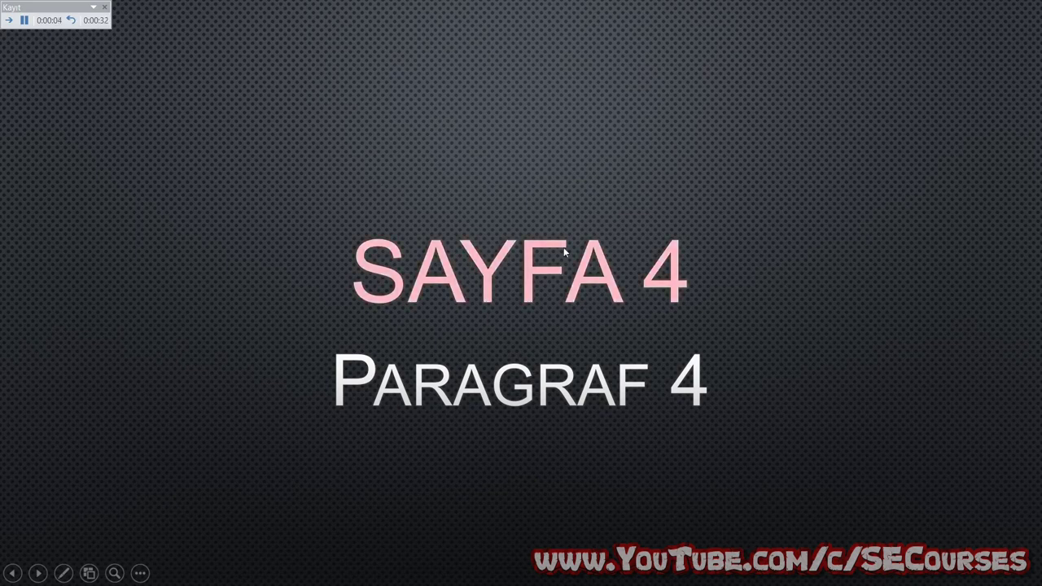
pyautogui.click(600, 411)
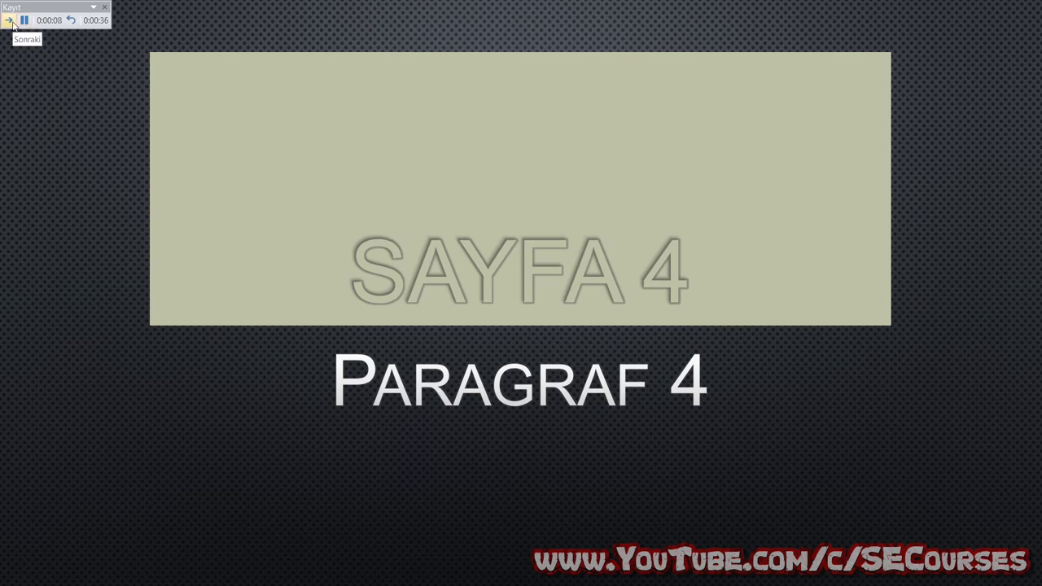
pyautogui.click(409, 179)
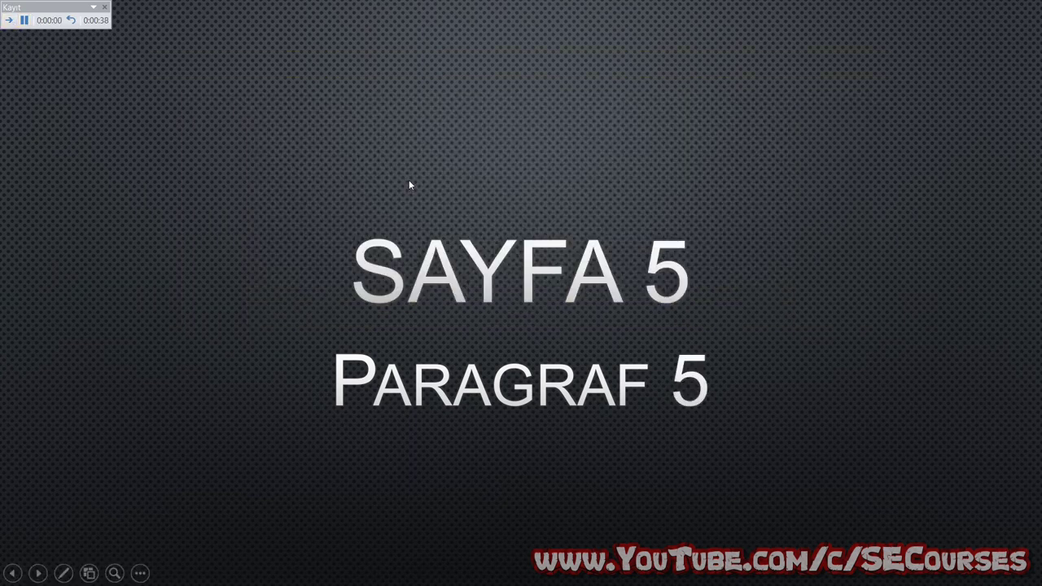
pyautogui.click(409, 180)
pyautogui.click(409, 180)
pyautogui.click(410, 182)
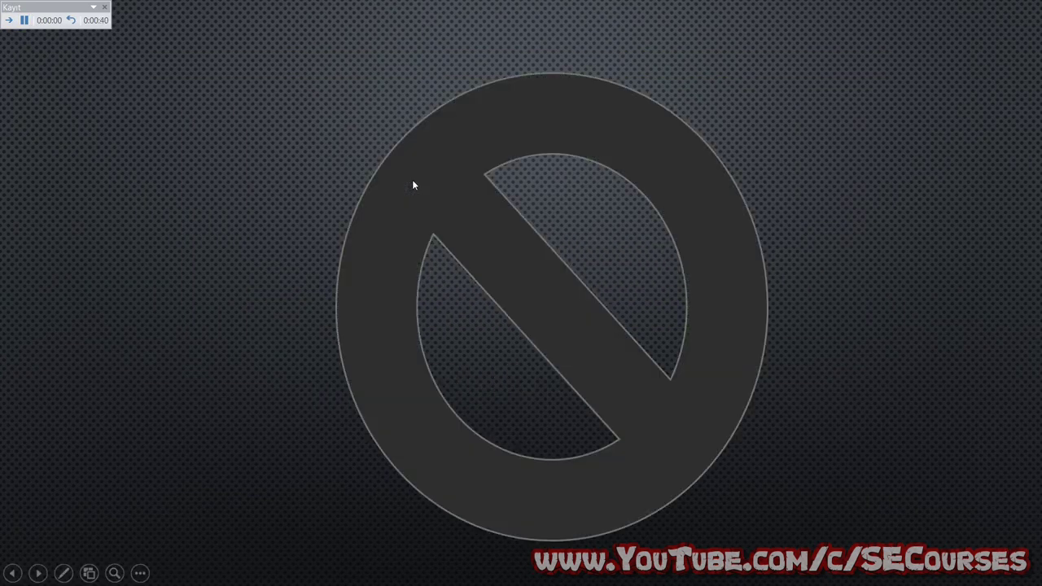
pyautogui.click(548, 400)
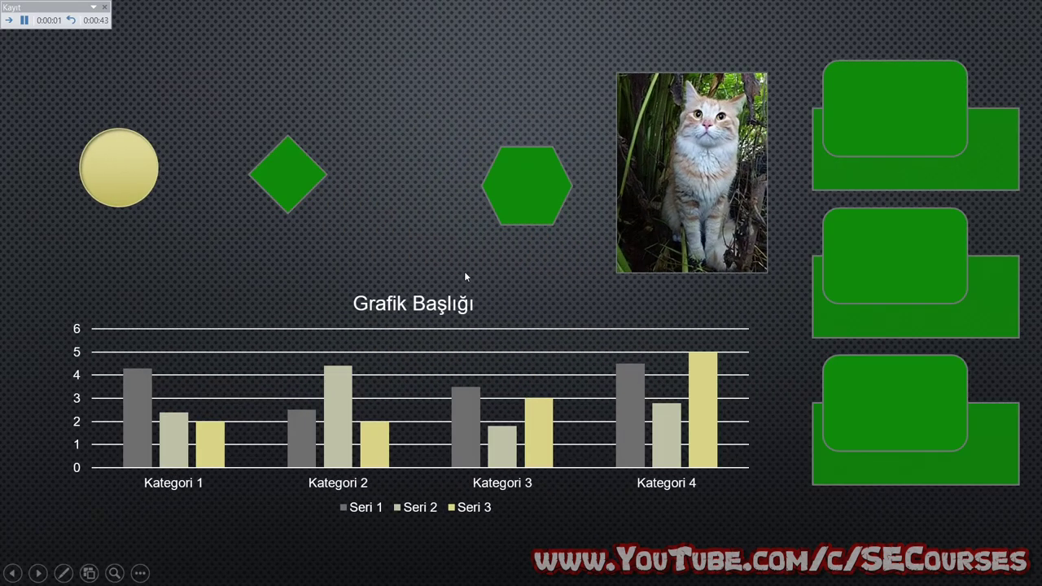
pyautogui.click(467, 278)
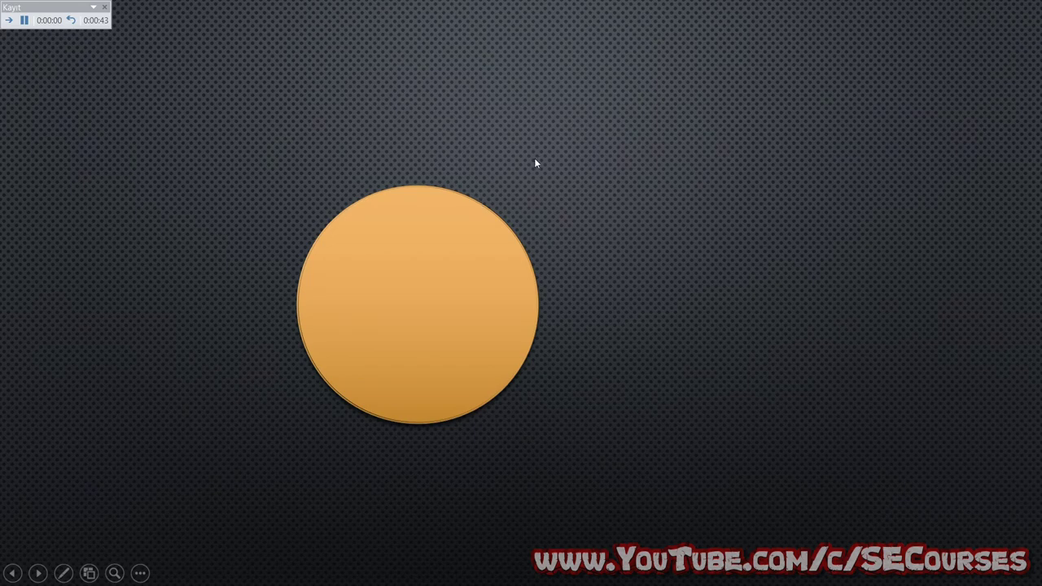
pyautogui.press('Escape')
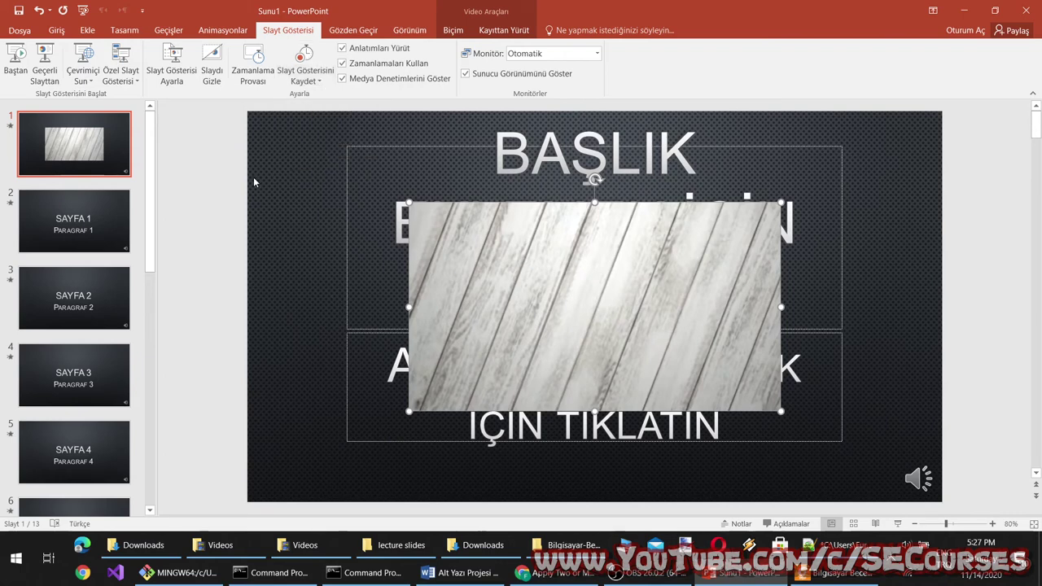
# Step: Close the recording menu unchanged, deselect the video, and launch the show From Beginning
pyautogui.click(320, 82)
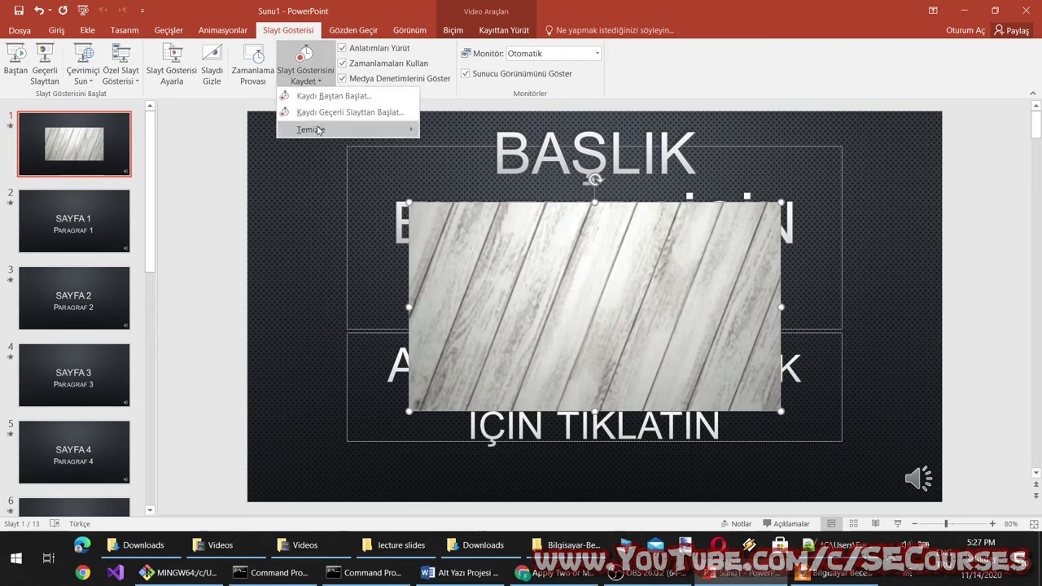
pyautogui.click(217, 205)
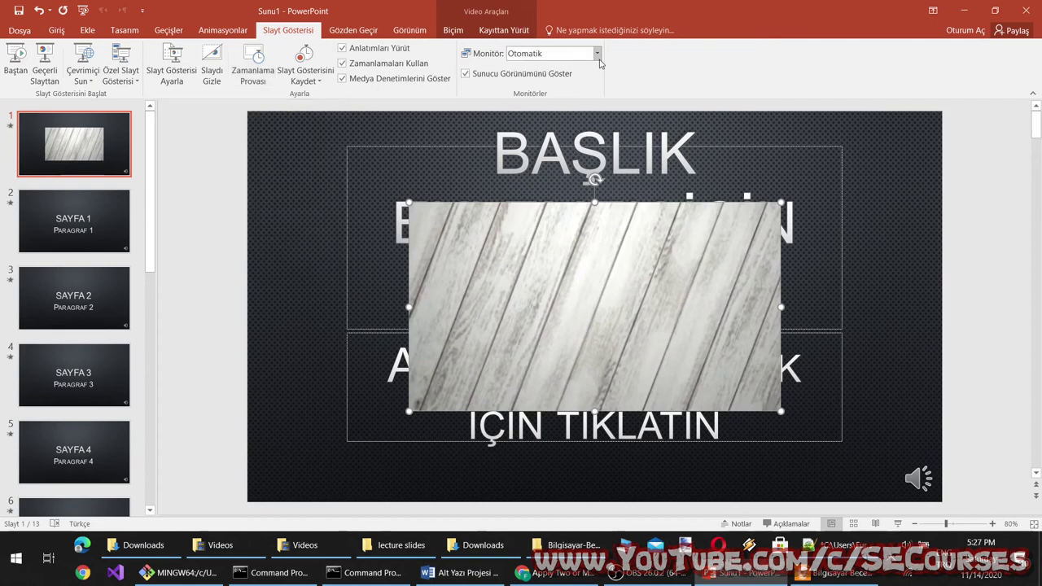
pyautogui.click(502, 31)
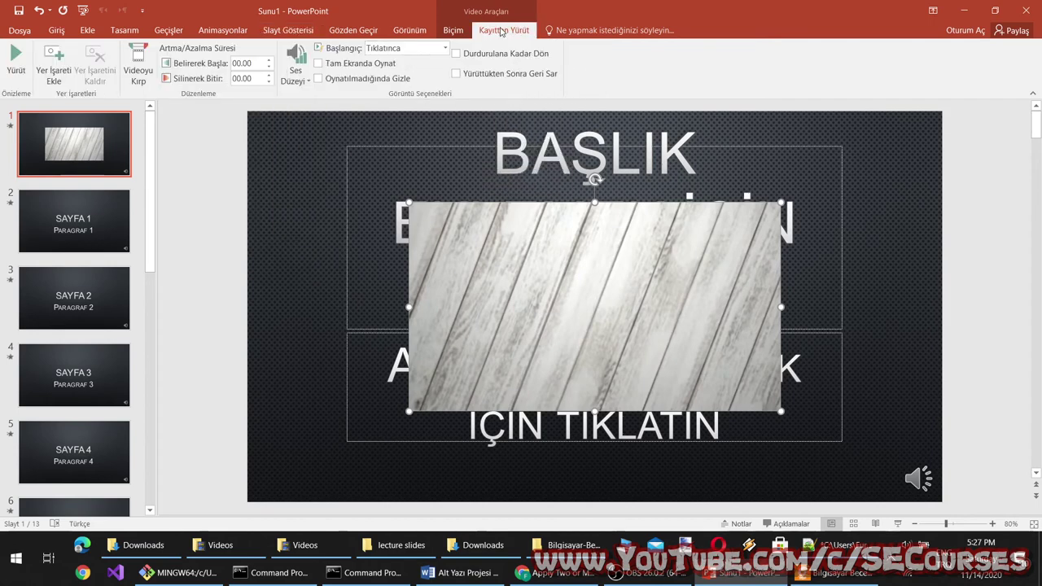
pyautogui.click(277, 134)
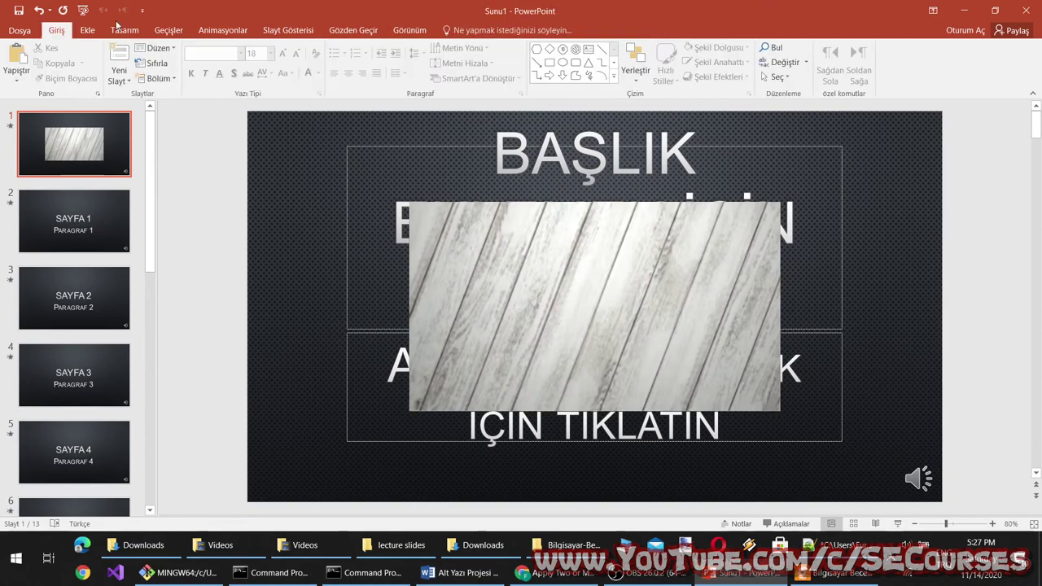
pyautogui.click(82, 10)
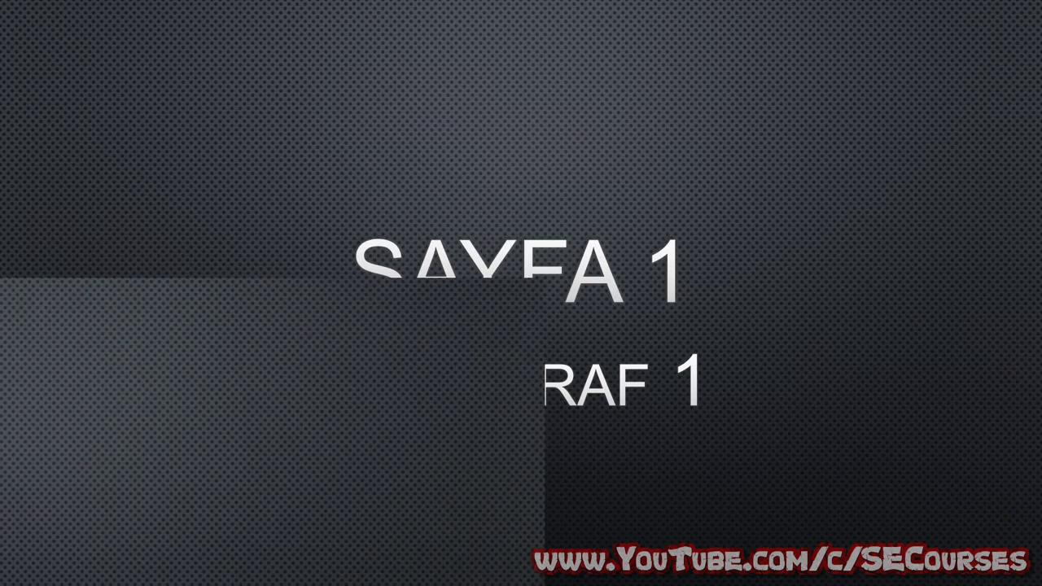
# Step: Exit the show, check the Record Slide Show options, and cancel the Present Online dialog
pyautogui.press('Escape')
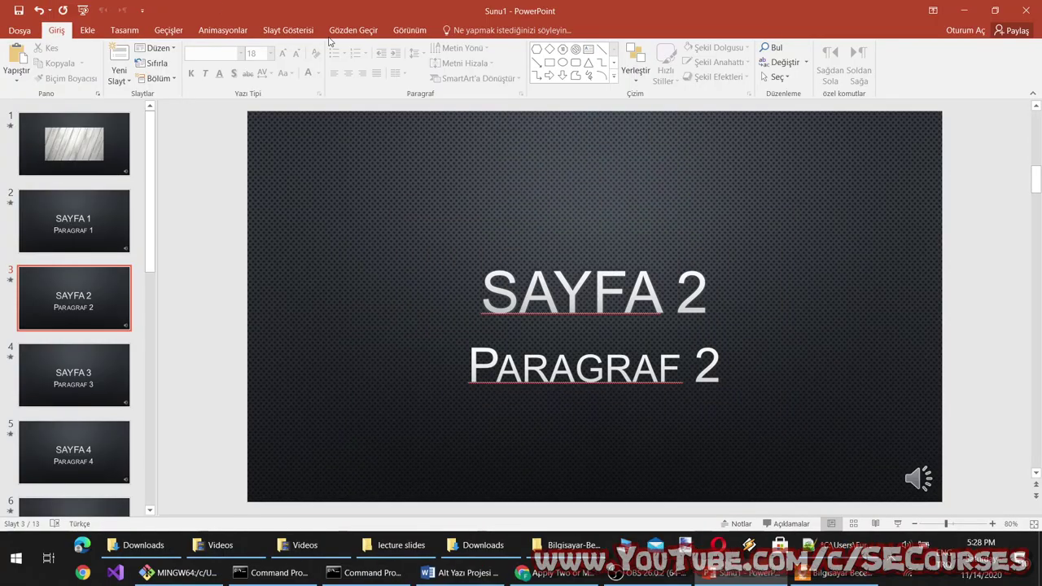
pyautogui.click(289, 30)
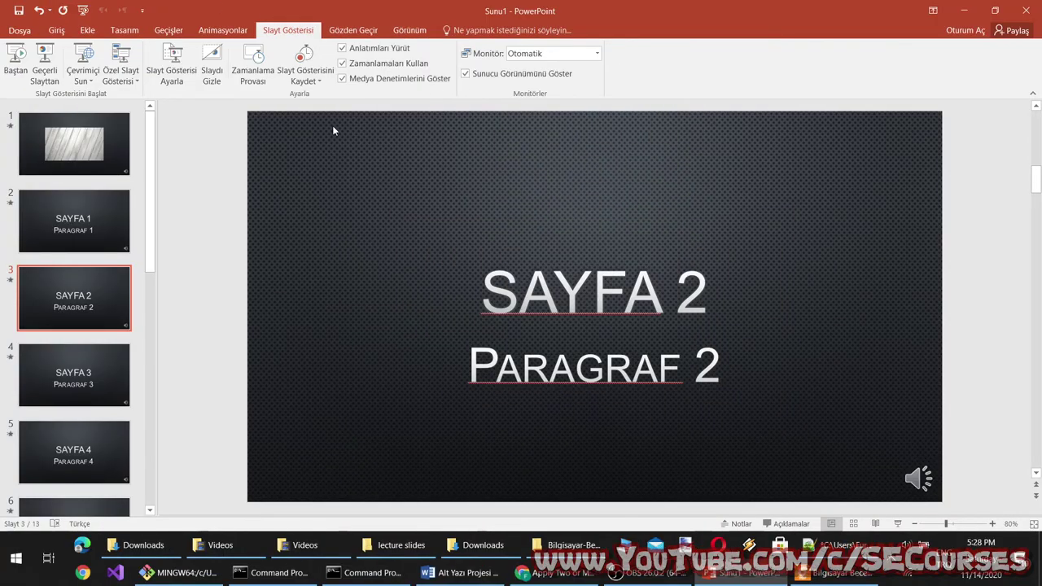
pyautogui.click(321, 84)
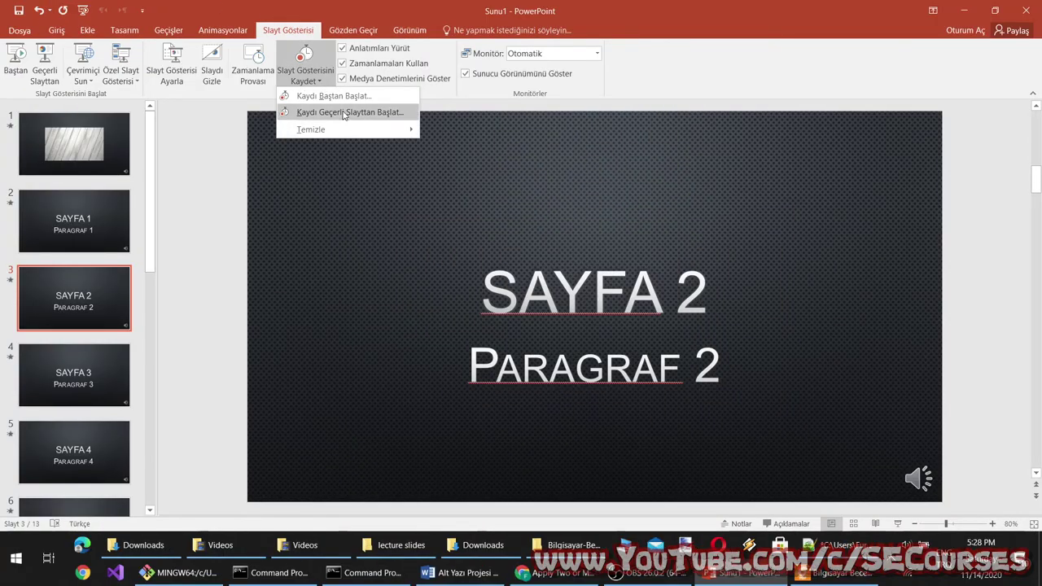
pyautogui.click(219, 98)
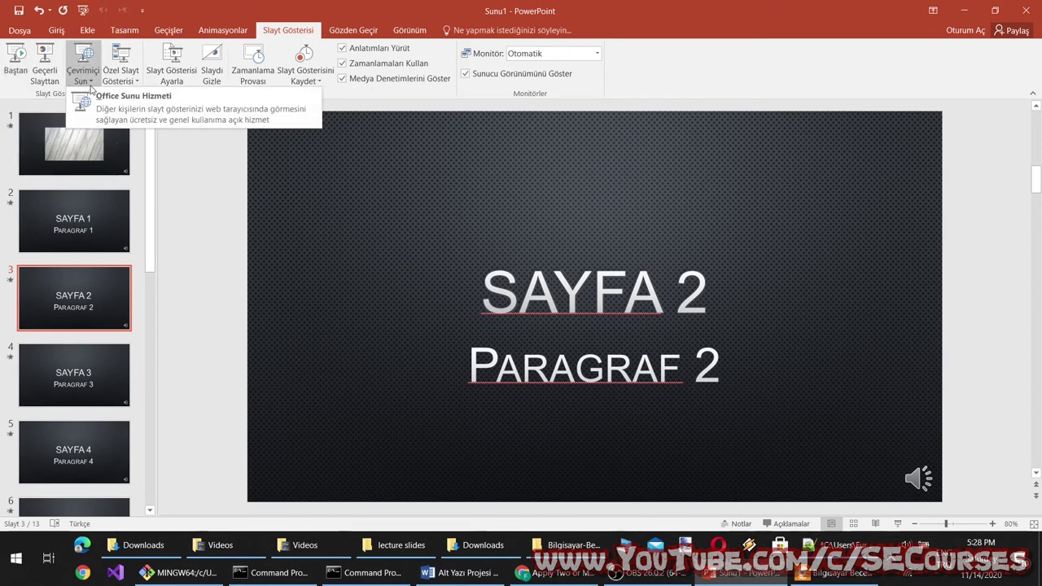
pyautogui.click(132, 119)
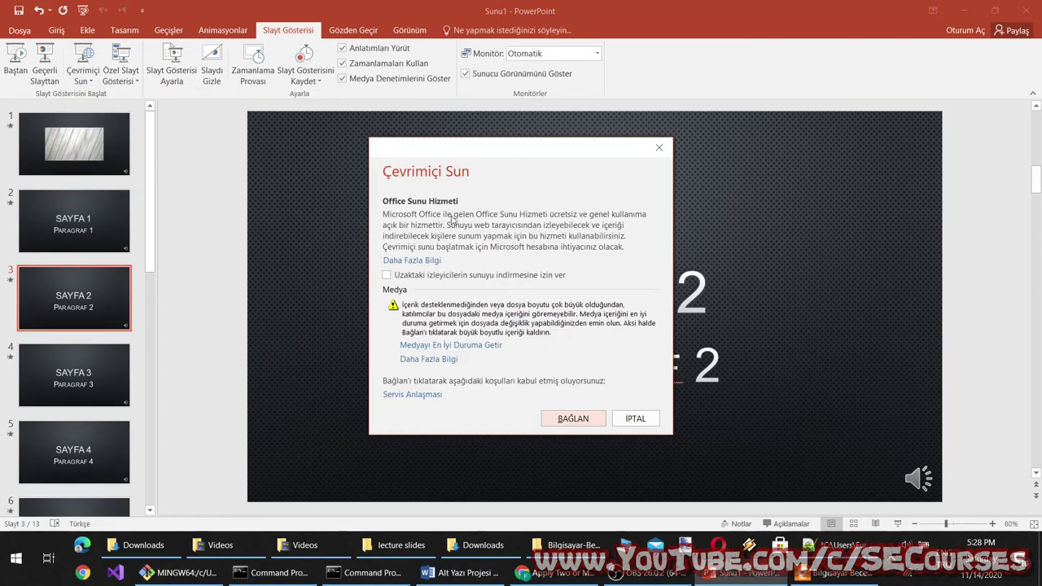
pyautogui.click(636, 421)
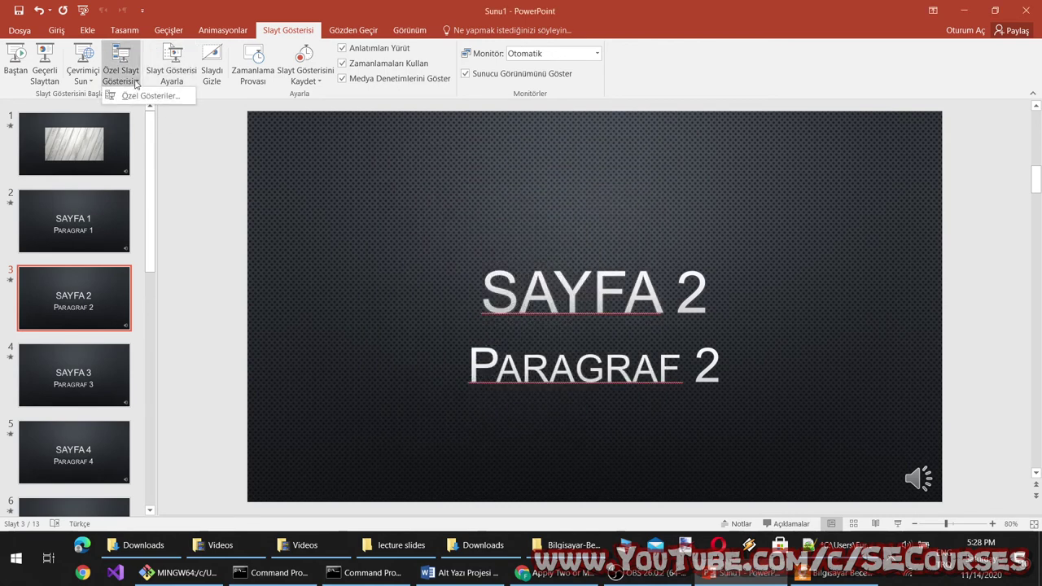
# Step: Create custom show Özel Gösteri 1 with Sayfa 1 and Sayfa 2, then play it and exit
pyautogui.click(136, 84)
pyautogui.click(139, 99)
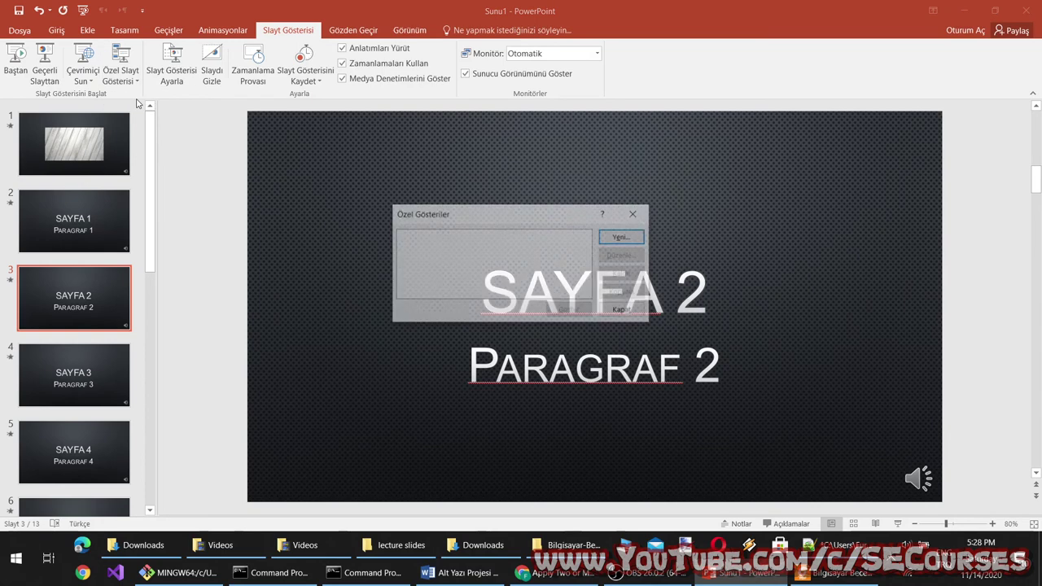
pyautogui.click(623, 237)
pyautogui.scroll(-1, 400, 272)
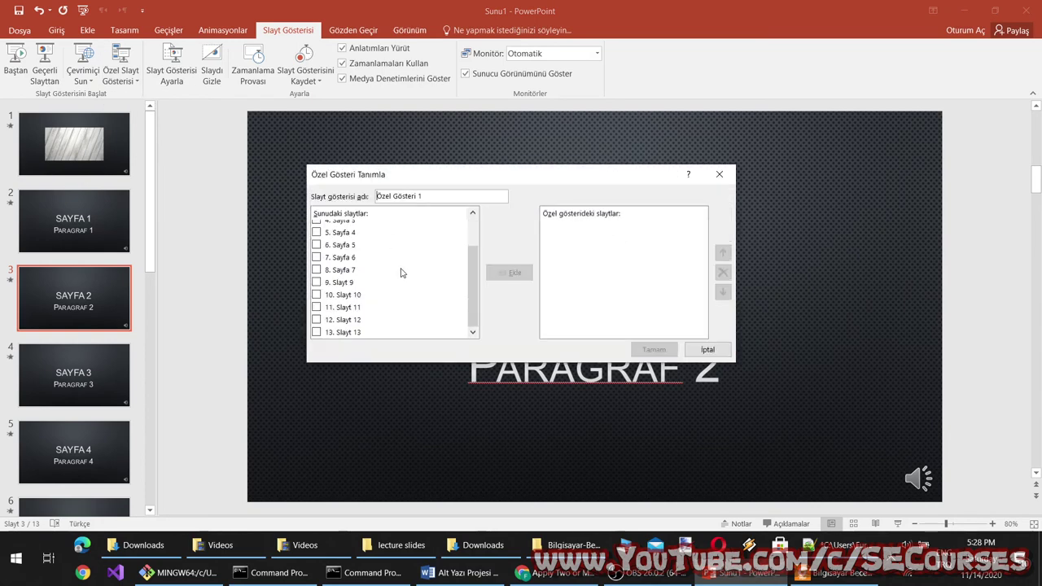
pyautogui.scroll(1, 400, 272)
pyautogui.click(316, 239)
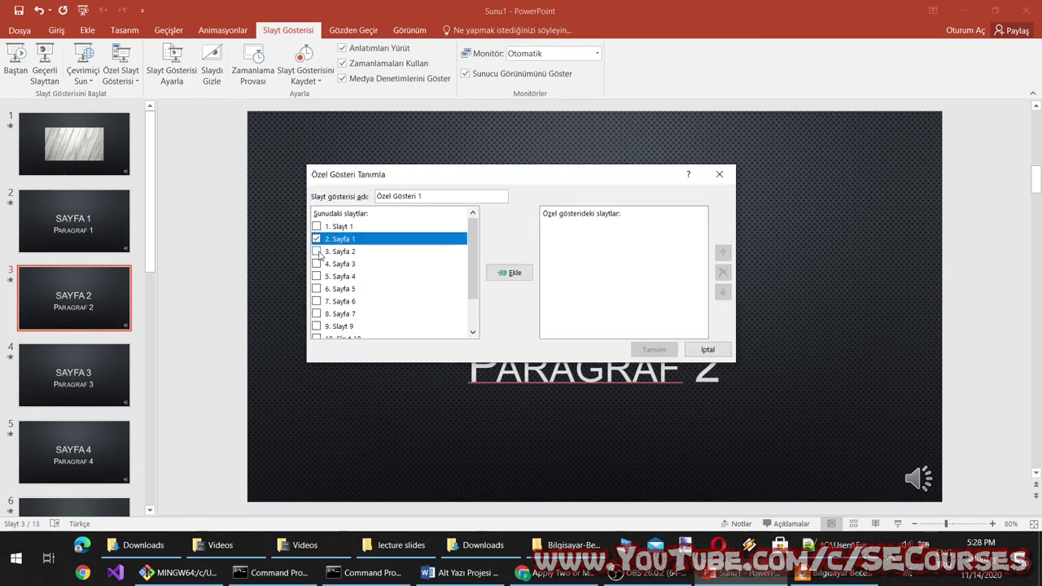
pyautogui.click(317, 251)
pyautogui.click(509, 272)
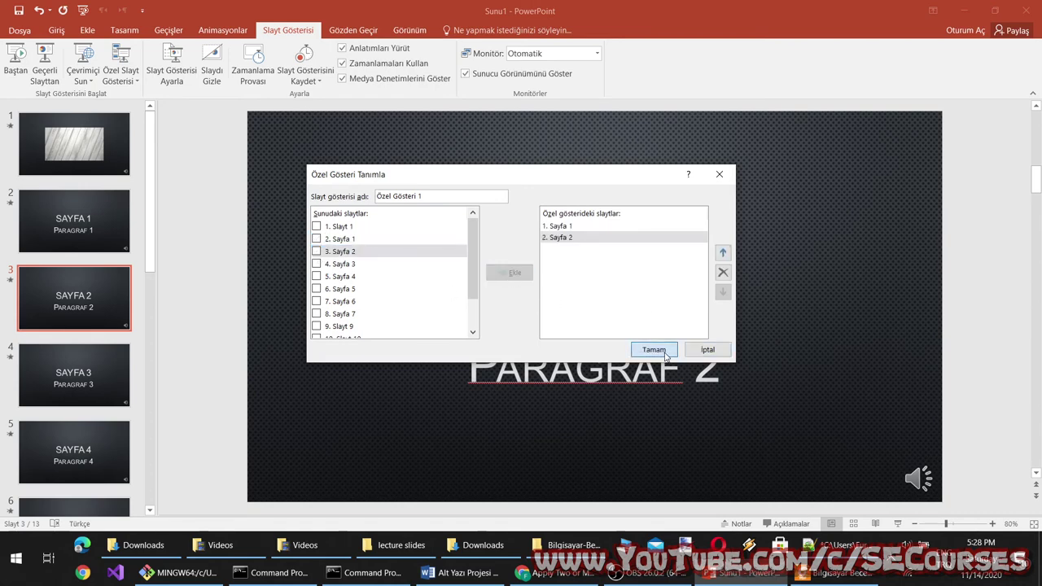
pyautogui.click(654, 349)
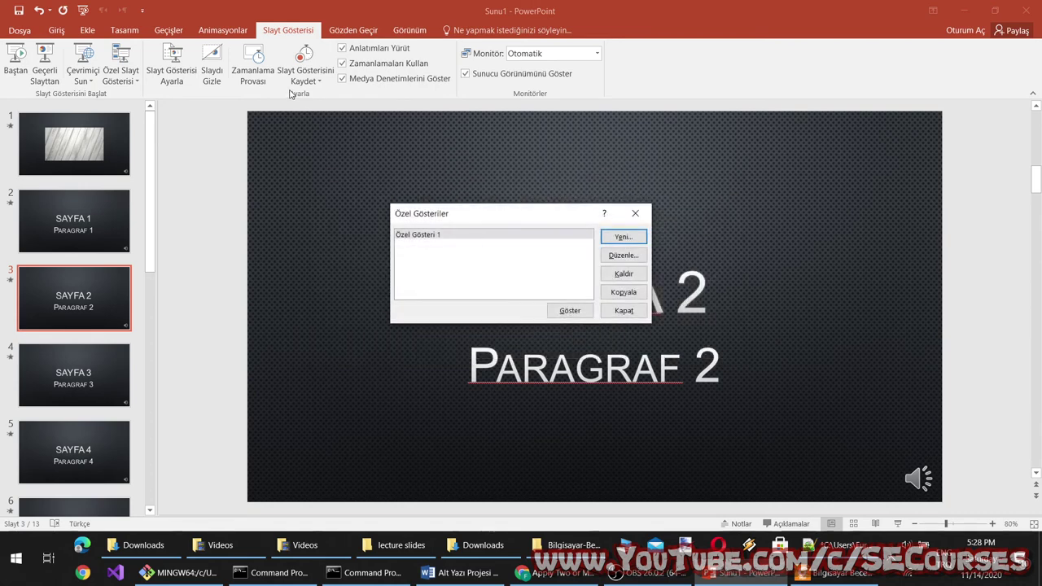
pyautogui.click(572, 311)
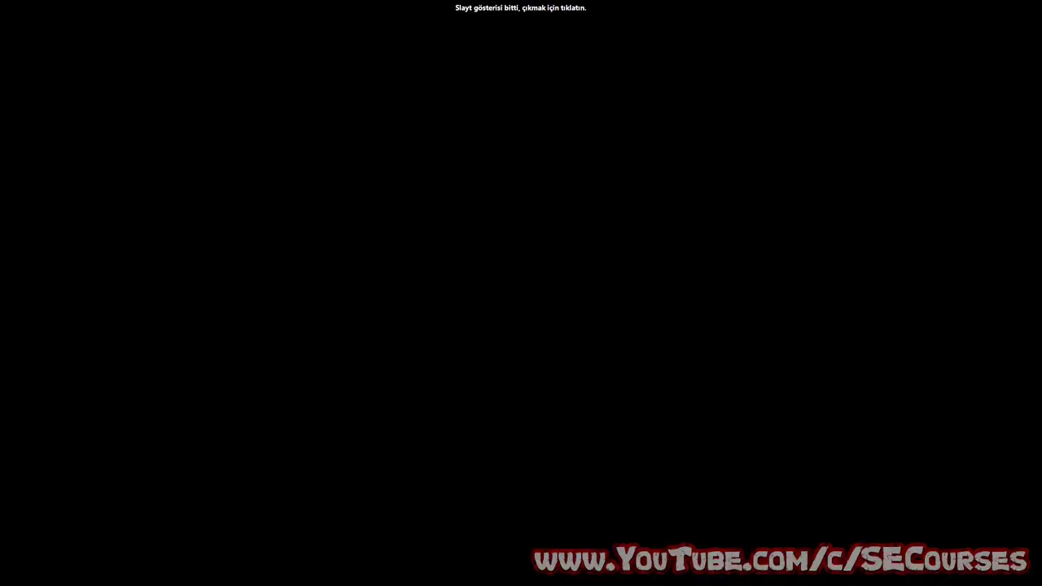
pyautogui.click(277, 204)
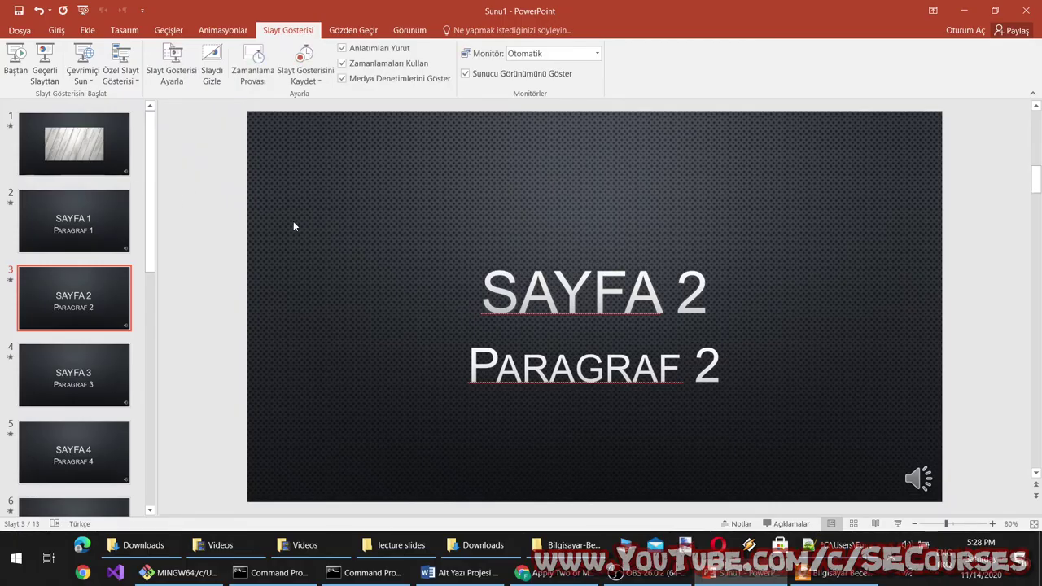
# Step: Look over the custom show list twice without choosing a show
pyautogui.click(130, 84)
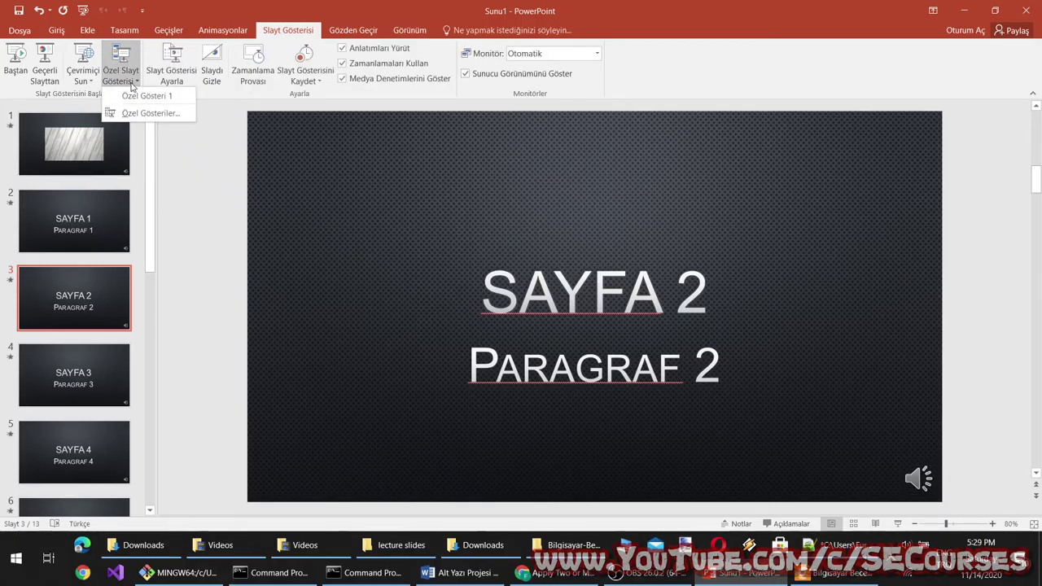
pyautogui.click(217, 256)
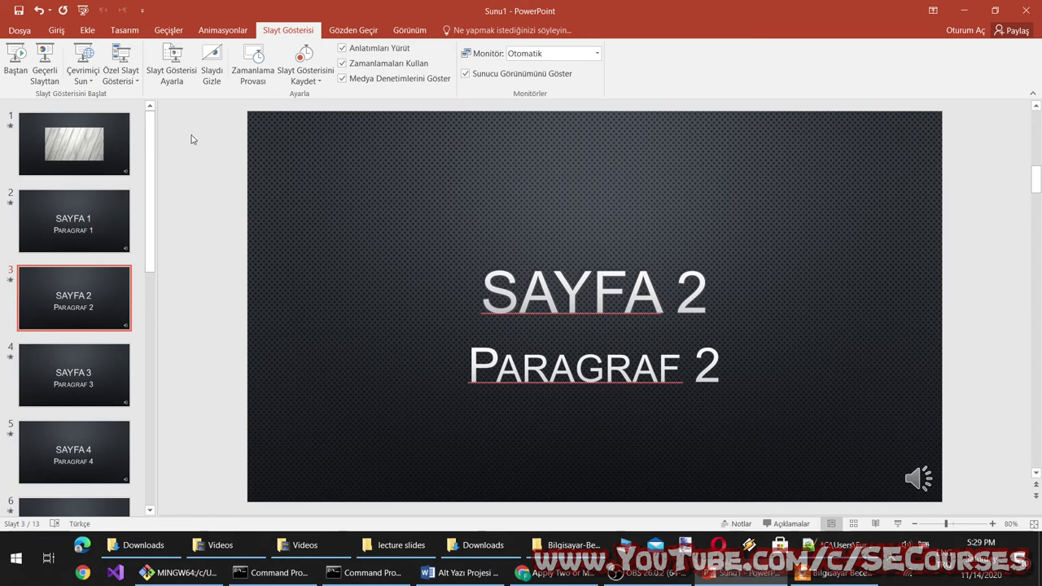
pyautogui.click(137, 82)
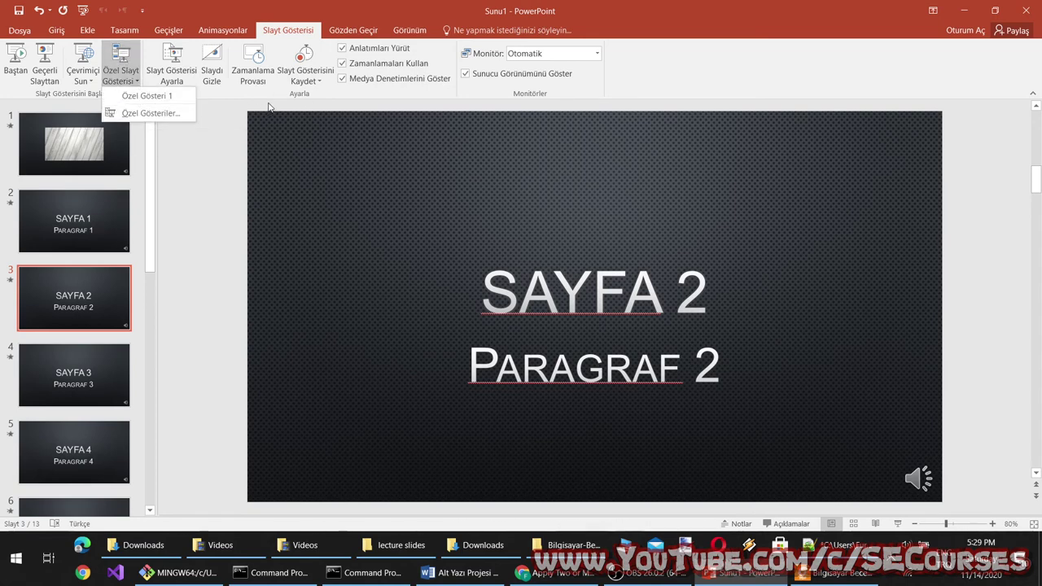
pyautogui.click(191, 92)
# Step: Set the show to play without narration, then run it from the start until slide 9
pyautogui.click(172, 65)
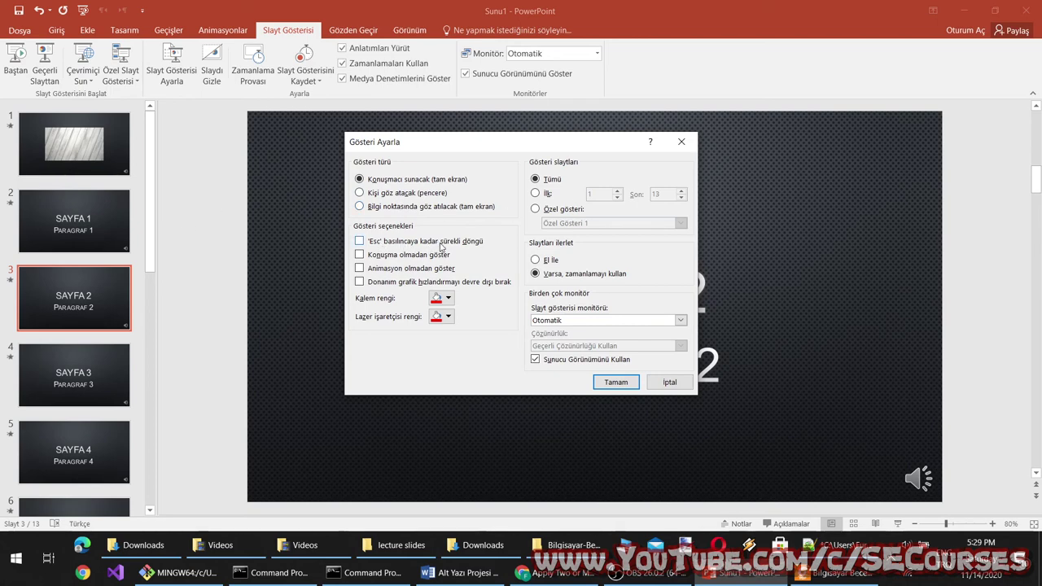
pyautogui.click(399, 264)
pyautogui.click(616, 382)
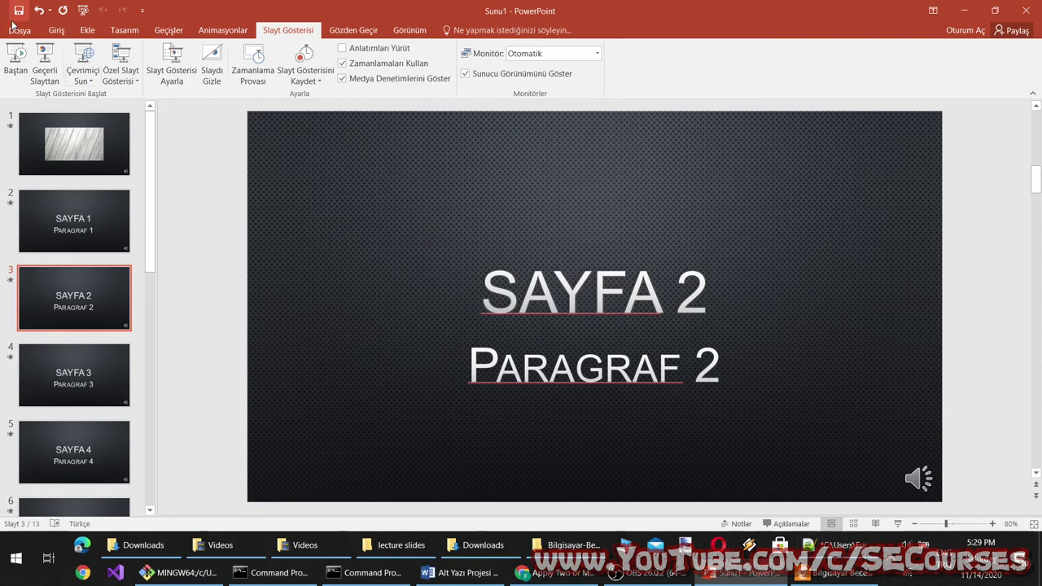
pyautogui.click(83, 11)
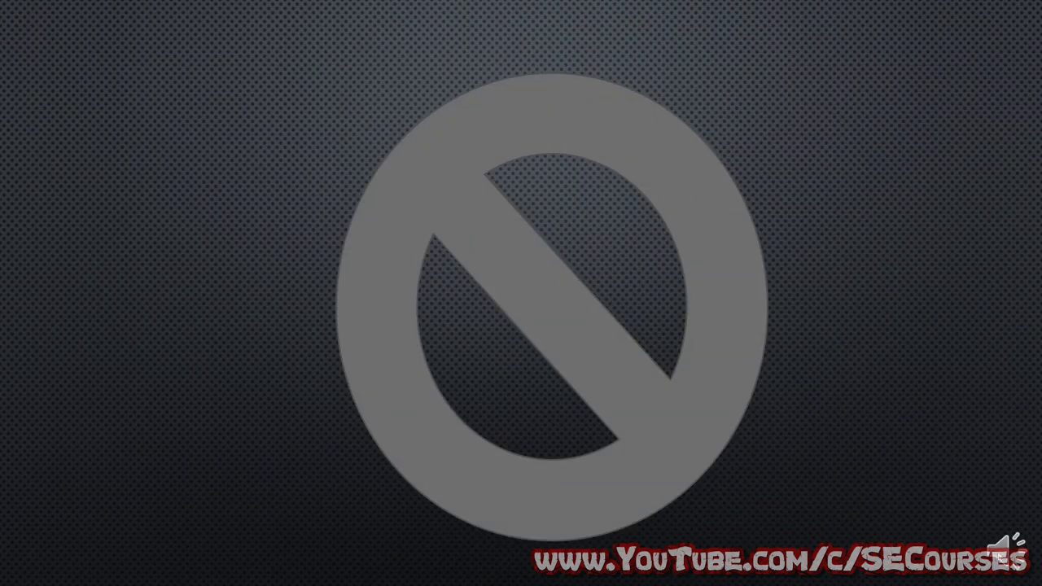
pyautogui.press('Escape')
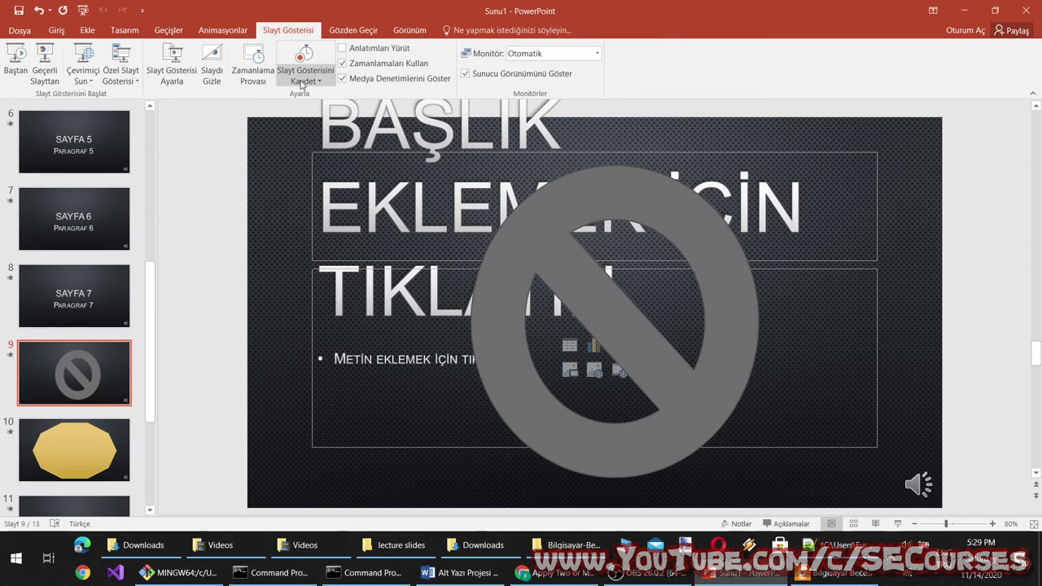
pyautogui.click(172, 82)
pyautogui.click(391, 258)
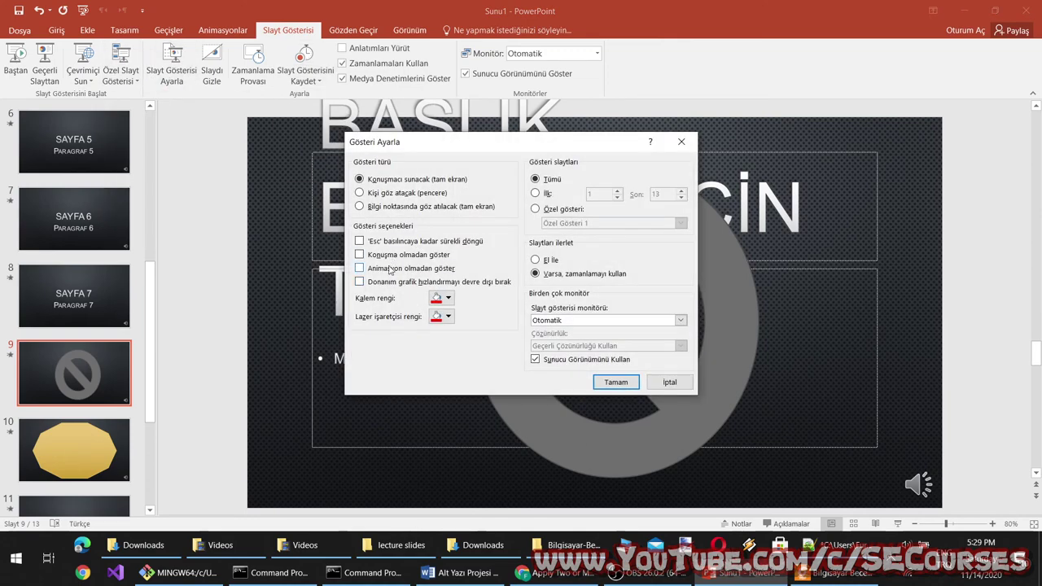
pyautogui.click(394, 270)
pyautogui.click(688, 323)
pyautogui.click(686, 323)
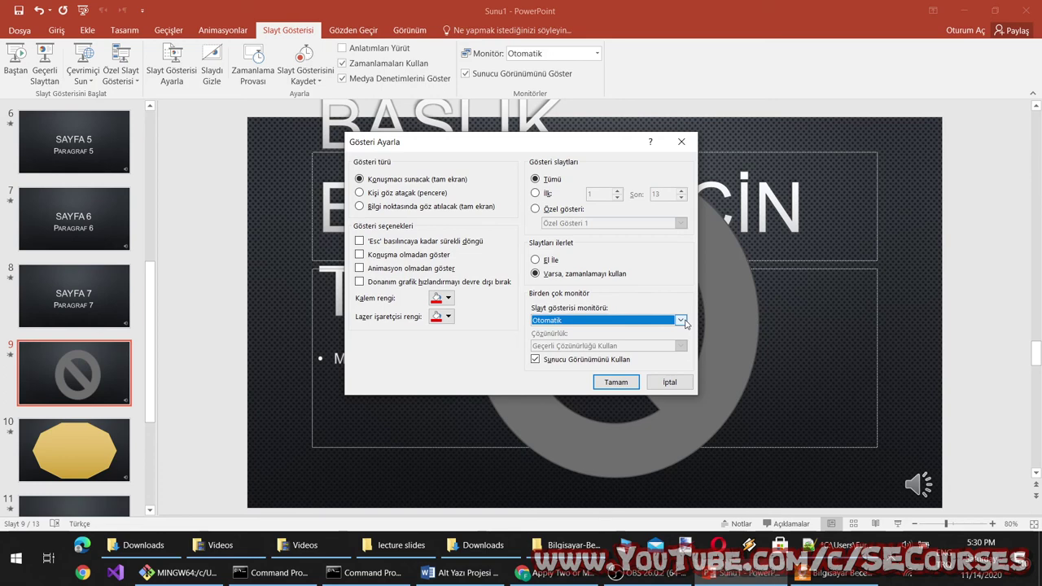
pyautogui.click(666, 382)
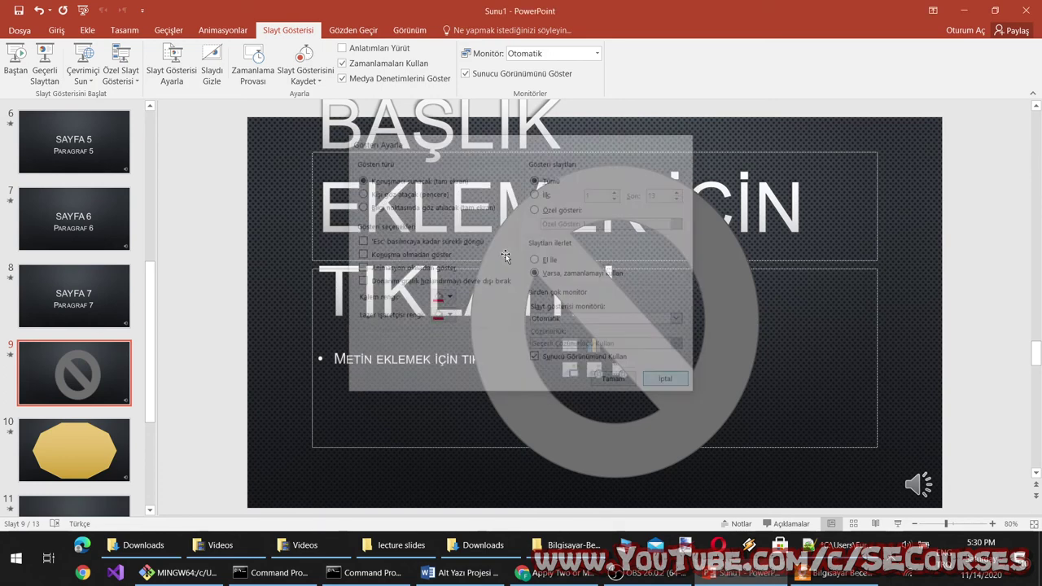
# Step: Hide slides 9 and 8, then preview the show from slide 8 to the gold polygon slide
pyautogui.click(217, 81)
pyautogui.click(112, 296)
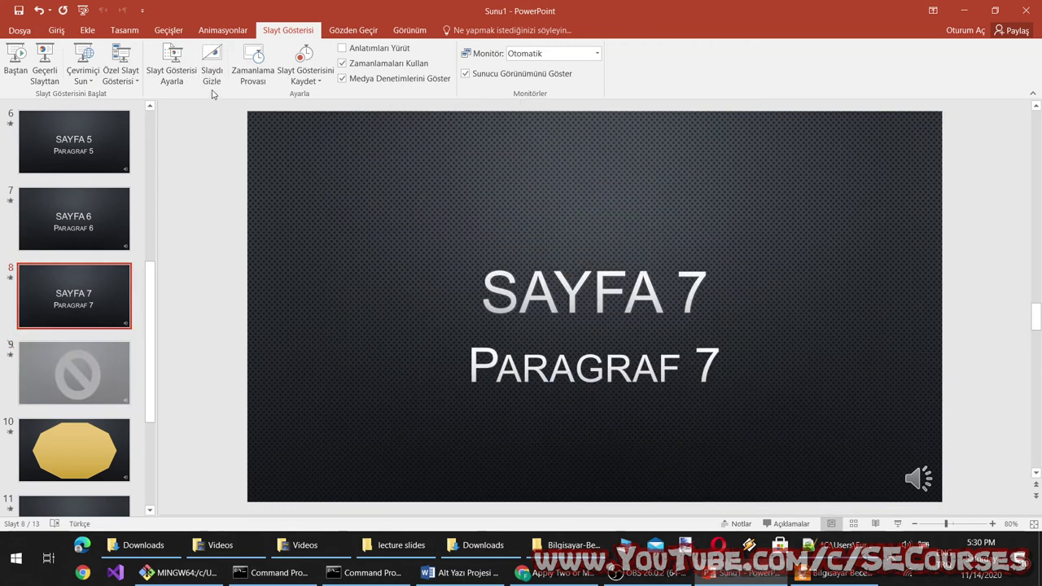
pyautogui.click(218, 74)
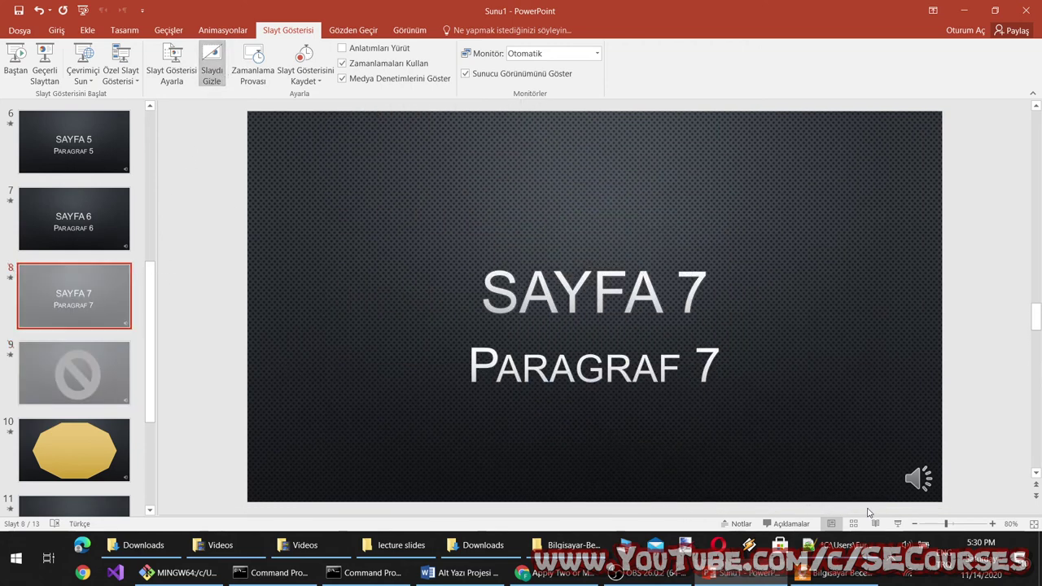
pyautogui.click(898, 524)
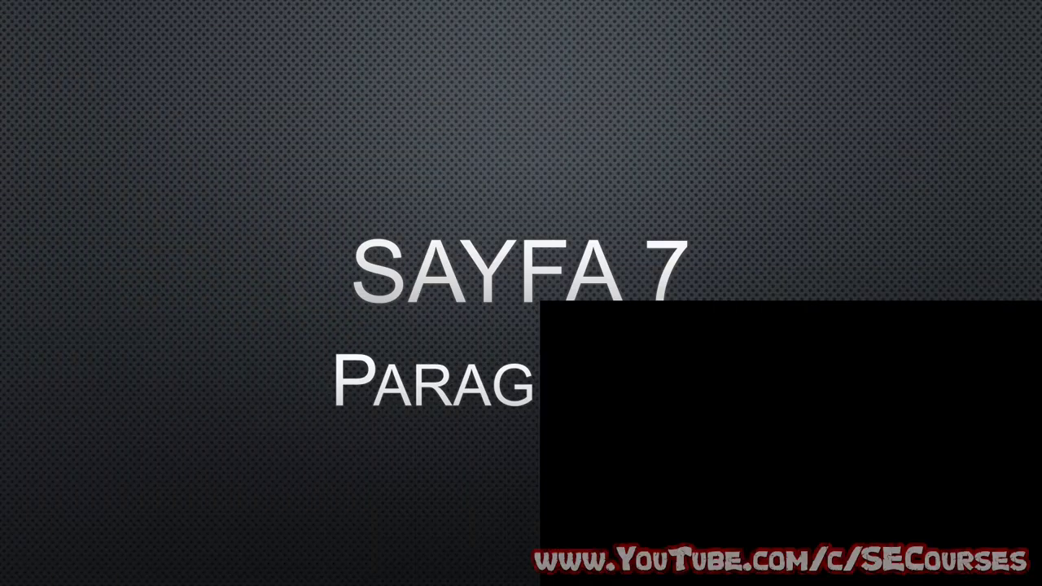
pyautogui.press('space')
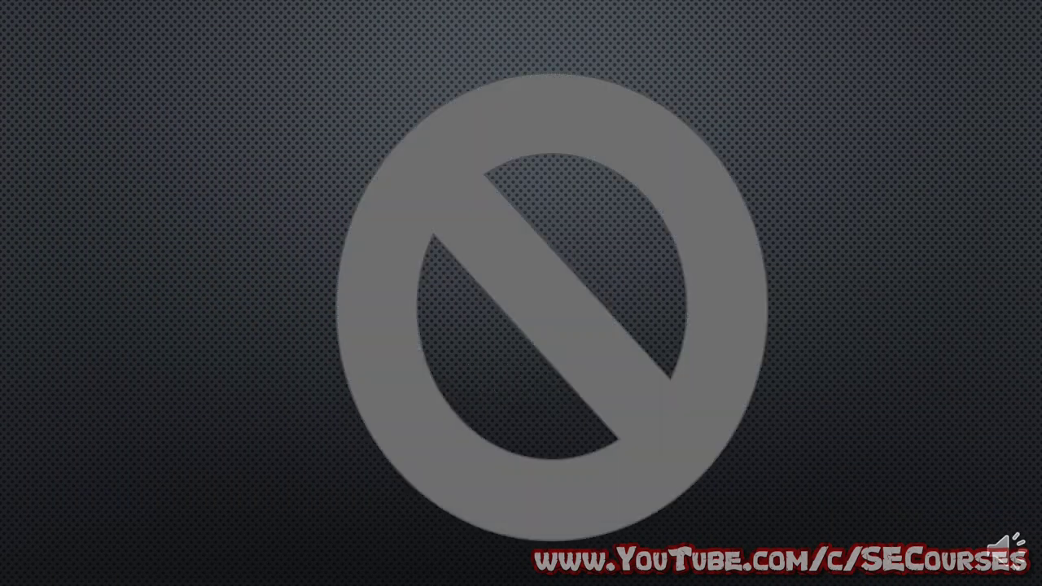
pyautogui.press('space')
pyautogui.press('Escape')
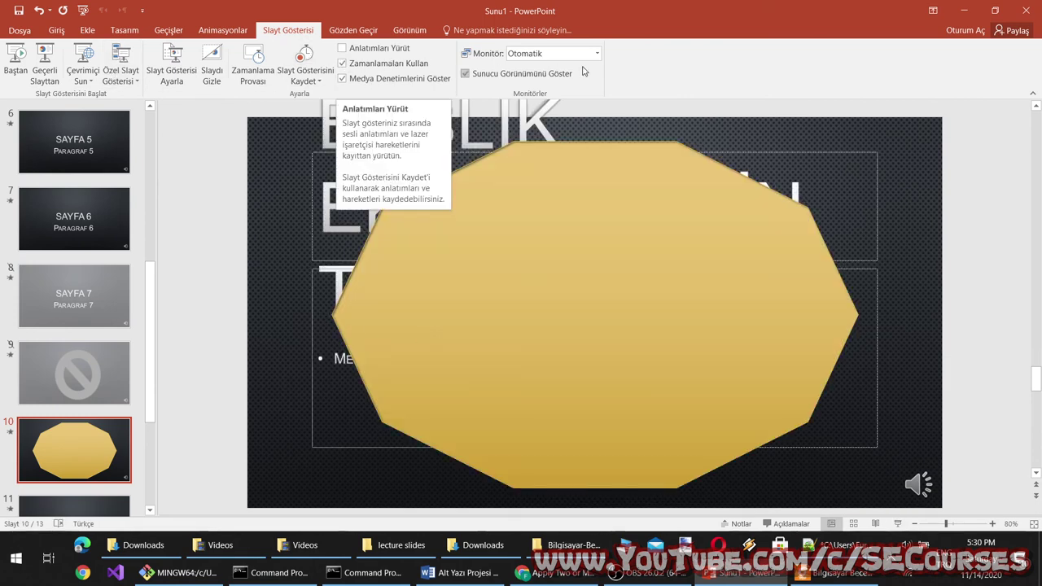
# Step: Keep the presenter monitor on Otomatik and run Presenter View from slide 1 through SAYFA 2
pyautogui.click(554, 53)
pyautogui.click(530, 66)
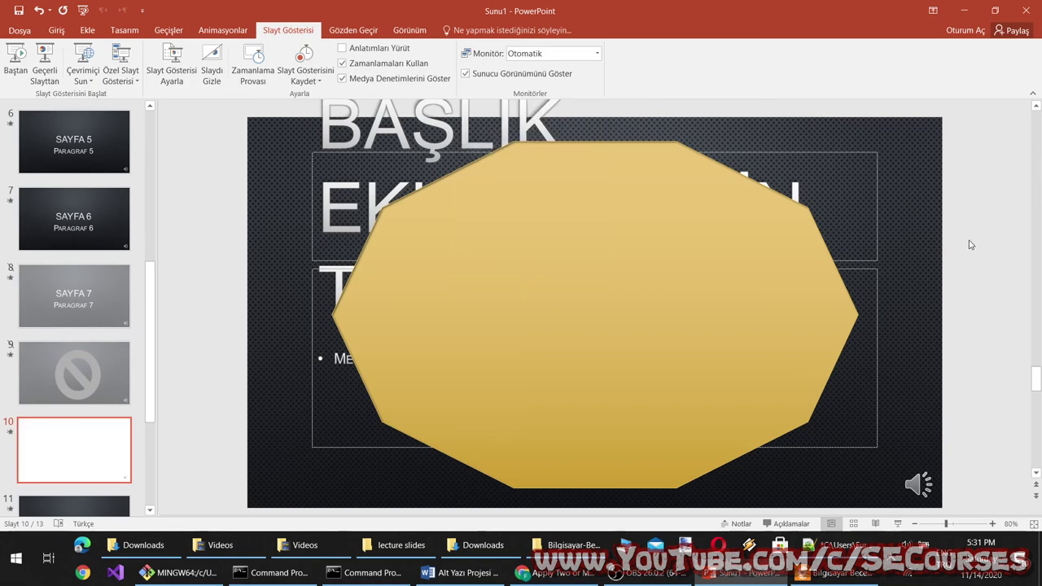
pyautogui.press('F5')
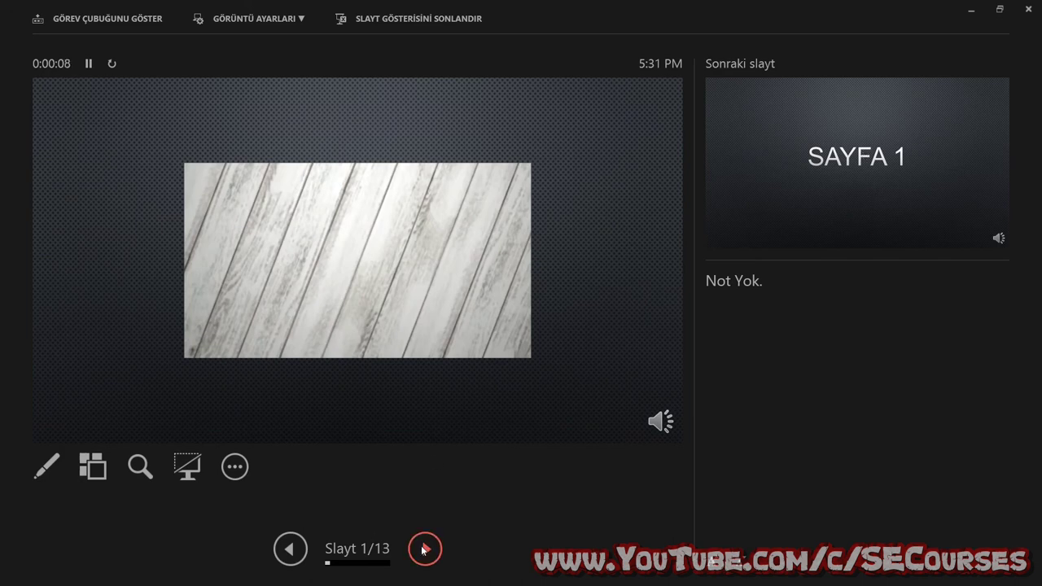
pyautogui.click(425, 549)
pyautogui.click(531, 289)
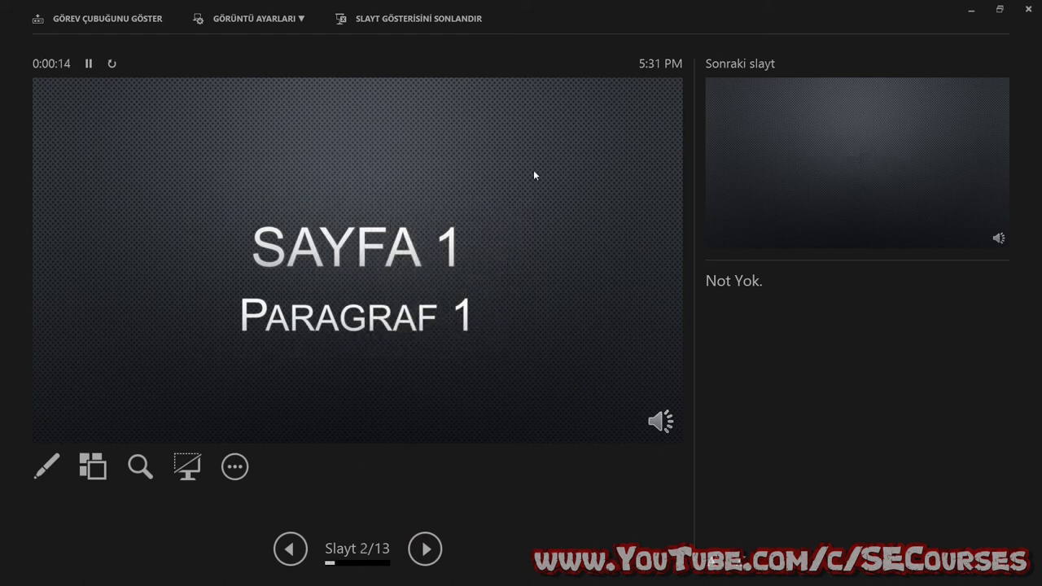
pyautogui.click(839, 136)
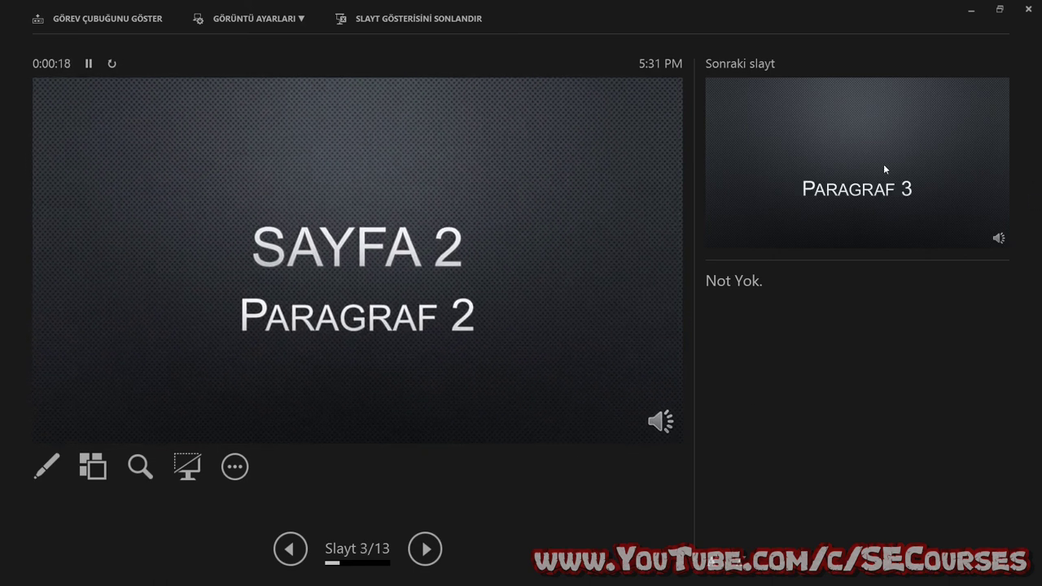
pyautogui.click(423, 551)
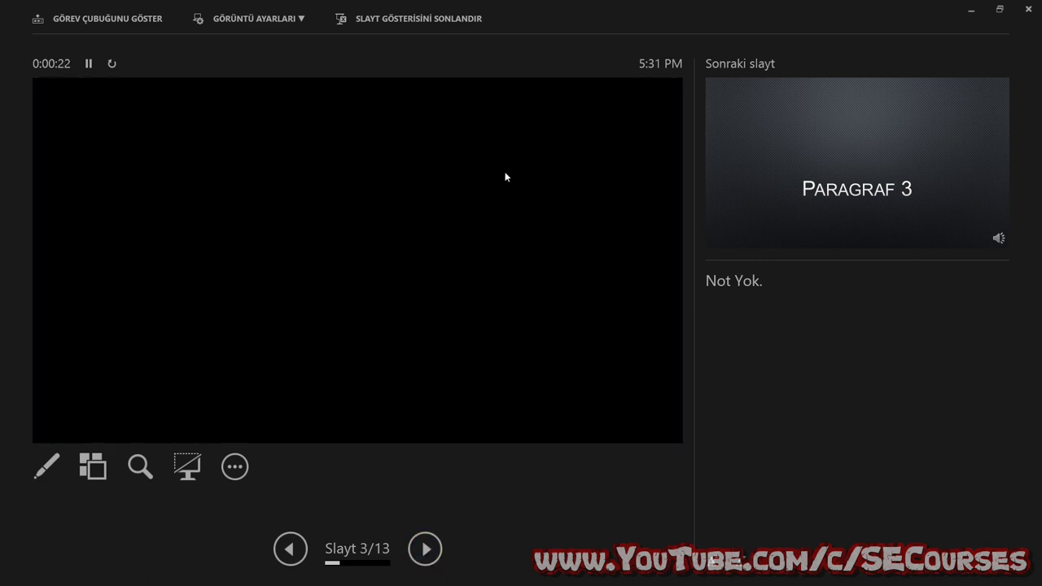
pyautogui.press('Escape')
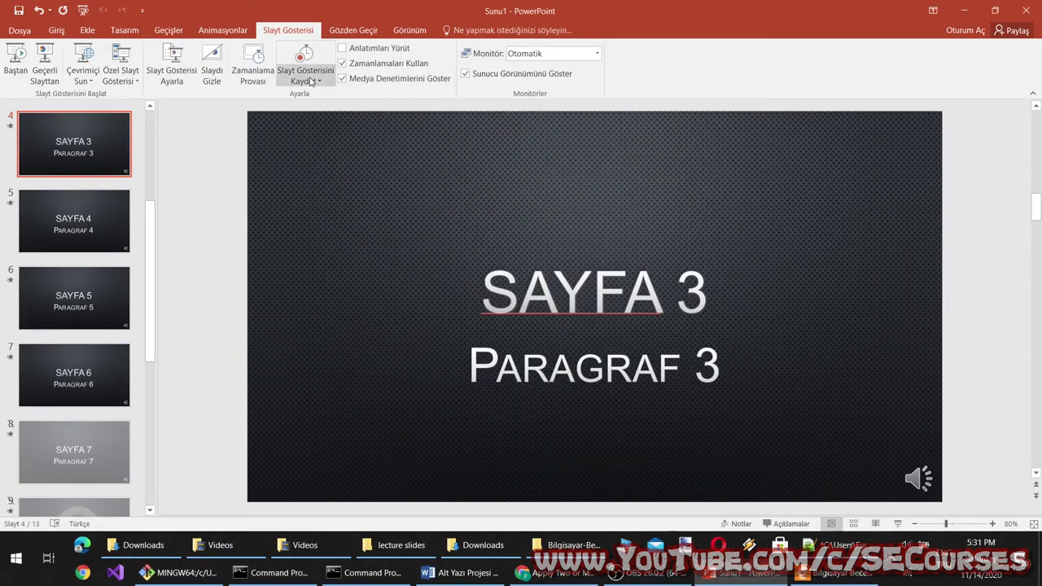
# Step: Unhide the hidden slides 8 (SAYFA 7) and 9
pyautogui.click(109, 442)
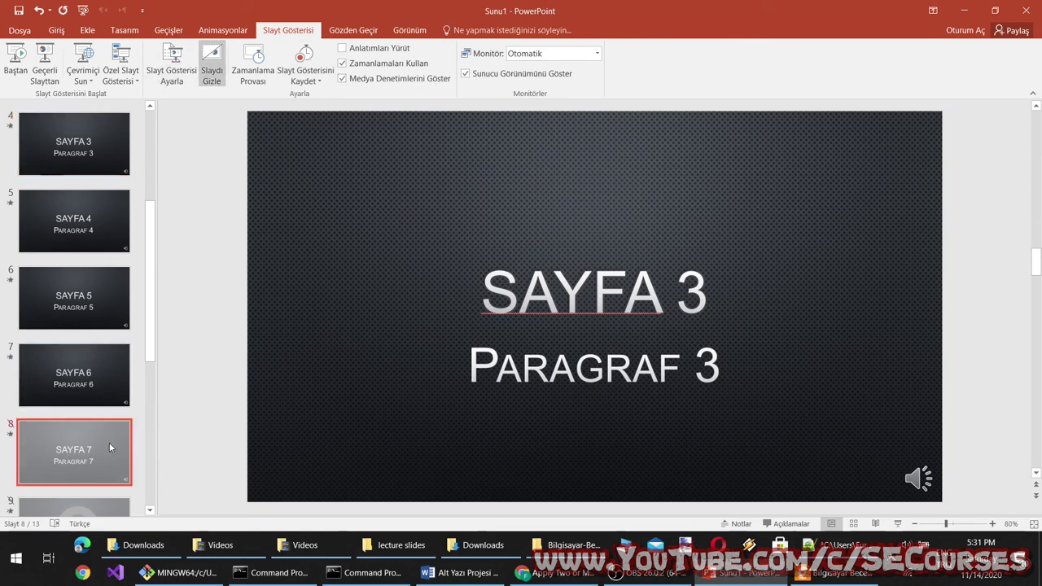
pyautogui.click(211, 65)
pyautogui.scroll(-1, 140, 232)
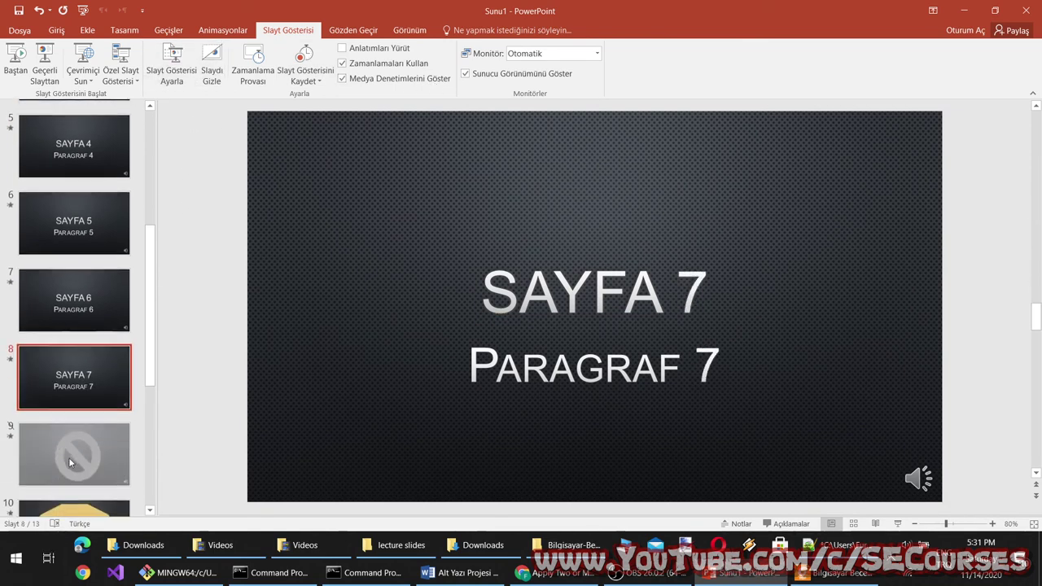
pyautogui.click(74, 453)
pyautogui.click(212, 65)
# Step: Turn off Show without narration in Set Up Slide Show
pyautogui.click(304, 75)
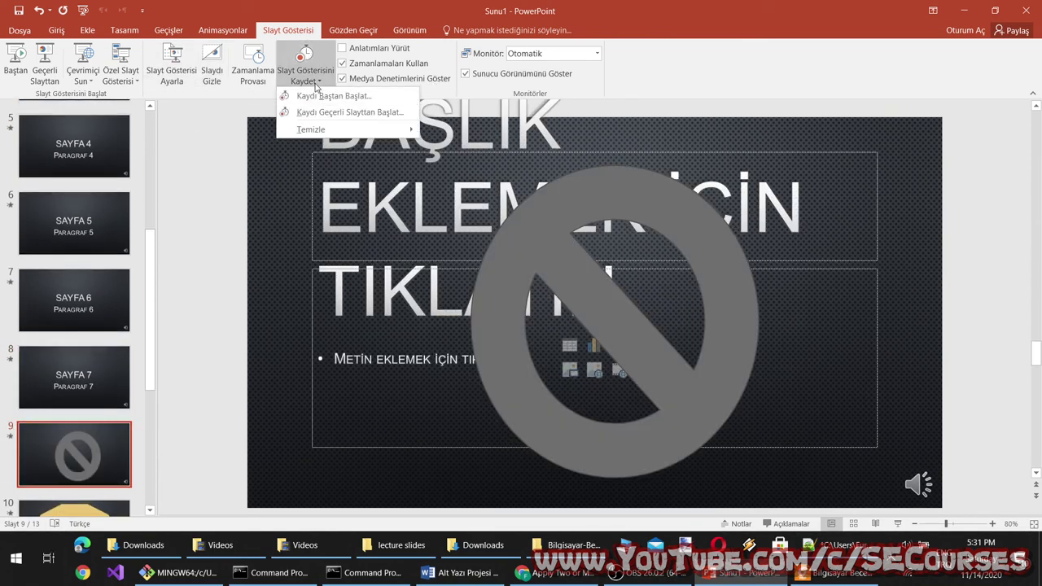
pyautogui.click(175, 72)
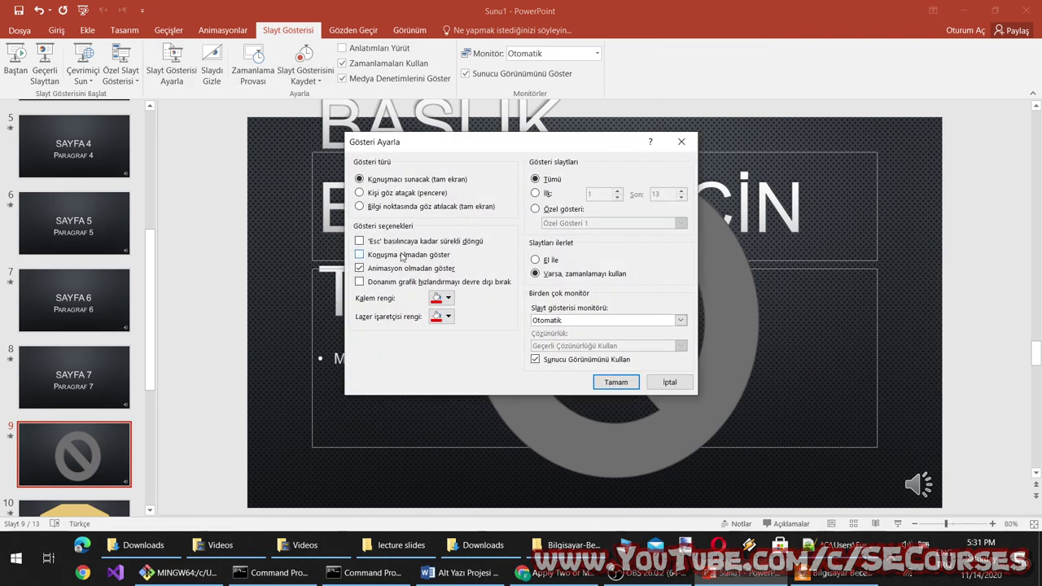
pyautogui.click(612, 388)
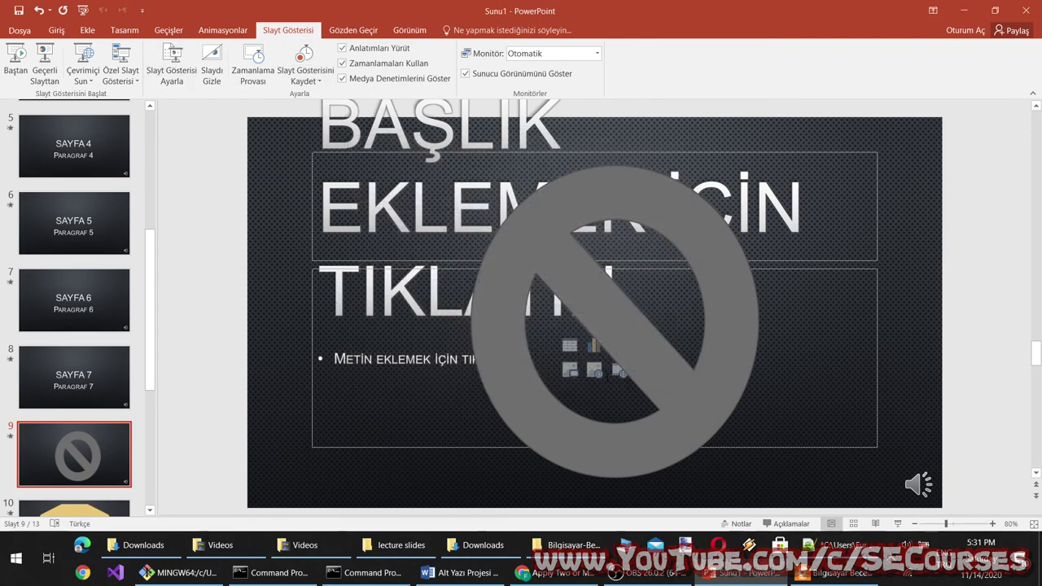
# Step: Play the show from the start through SAYFA 1 and the SAYFA 2 title, then exit
pyautogui.press('F5')
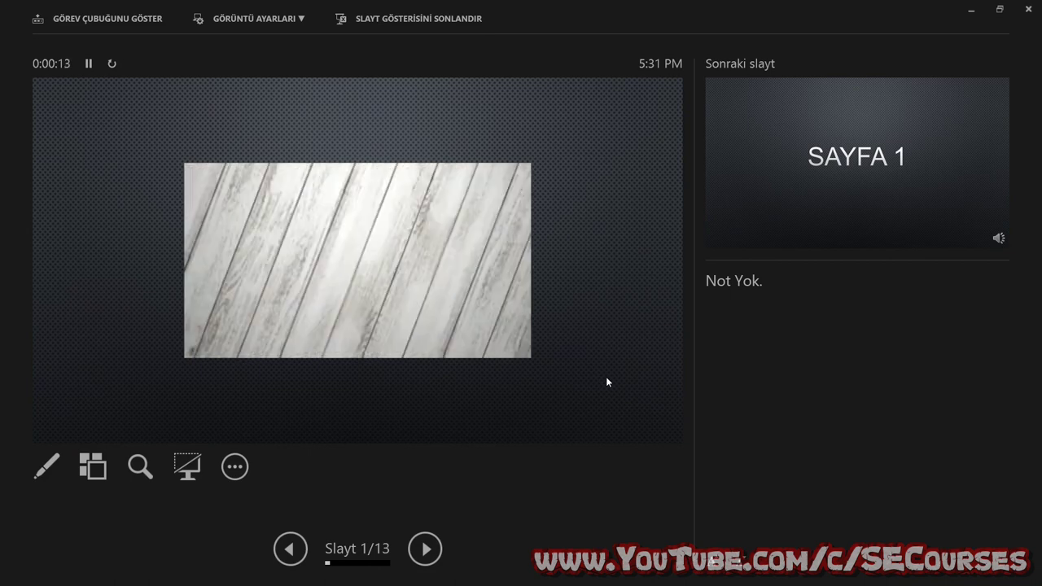
pyautogui.click(606, 377)
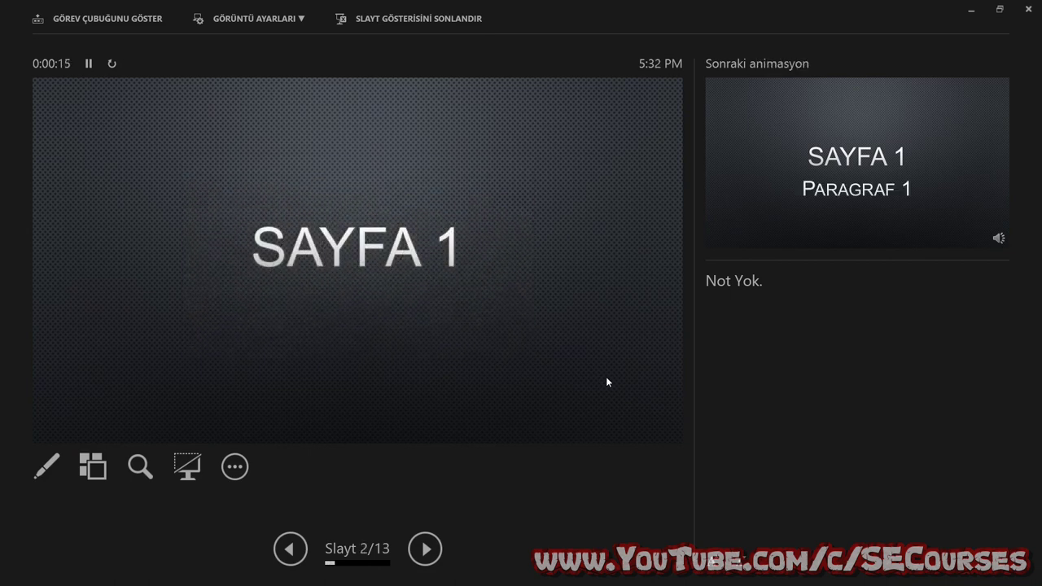
pyautogui.click(606, 377)
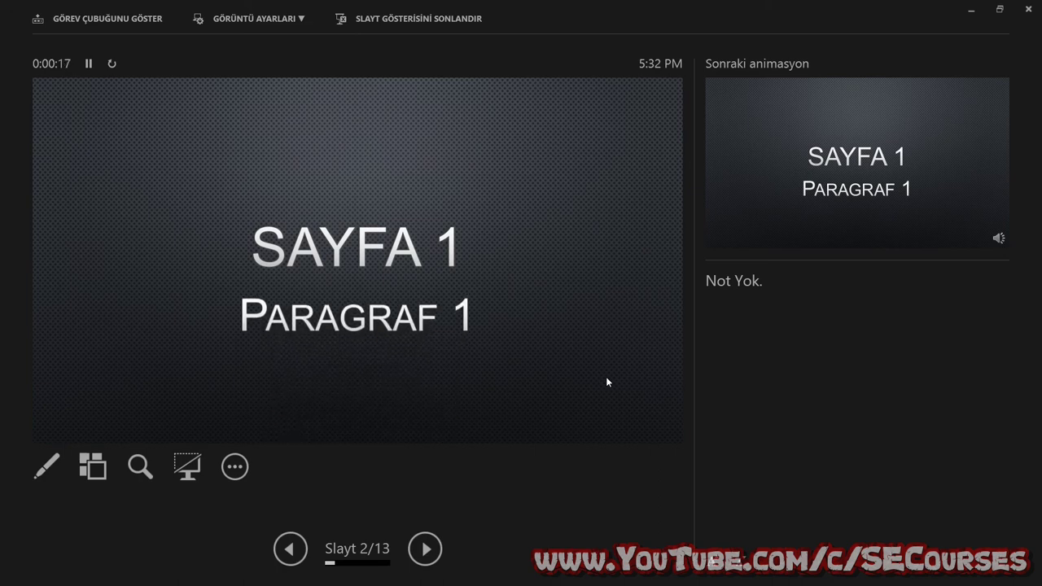
pyautogui.click(606, 377)
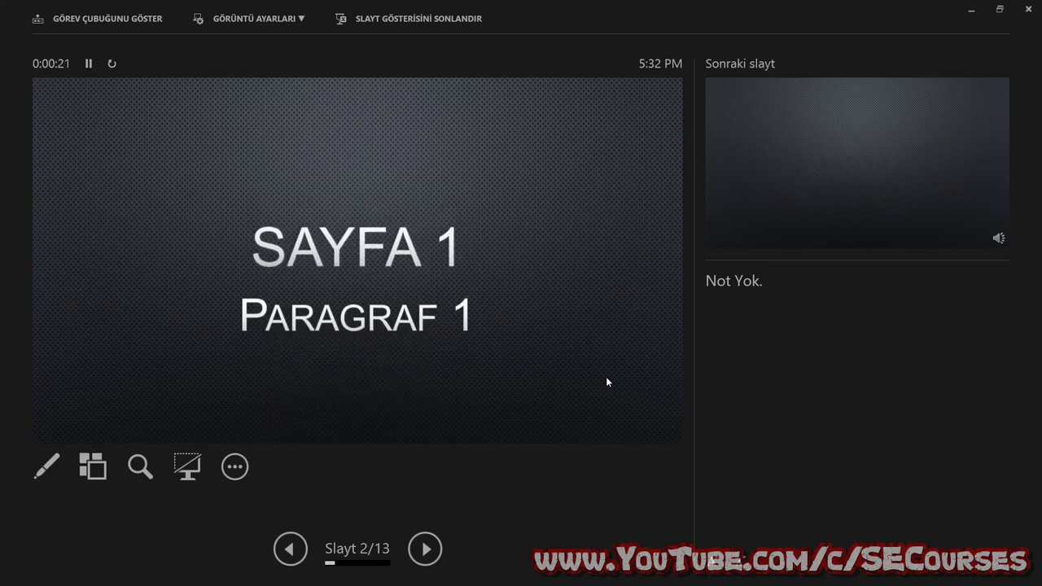
pyautogui.click(605, 378)
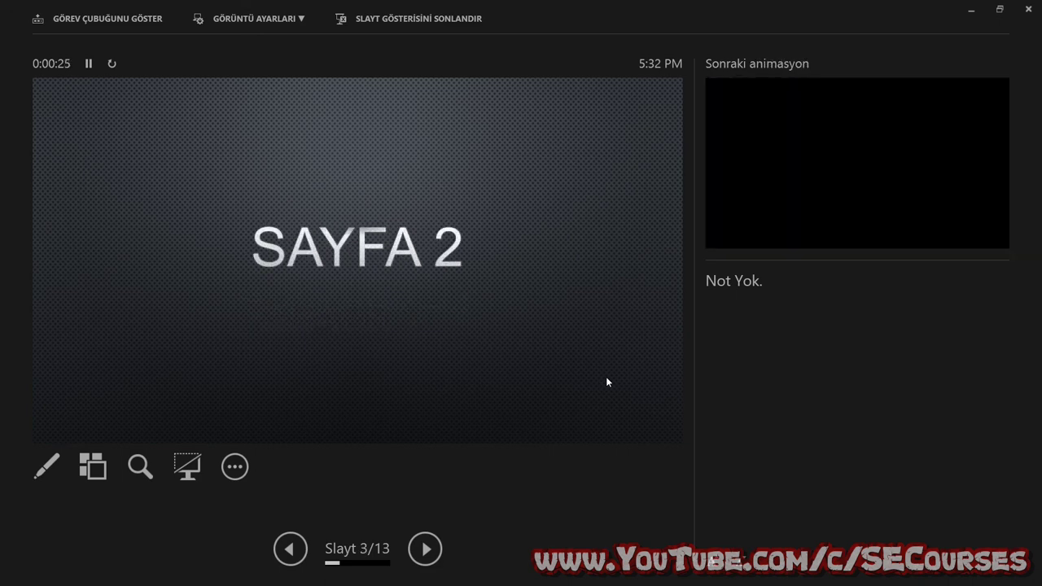
pyautogui.click(606, 382)
pyautogui.press('Escape')
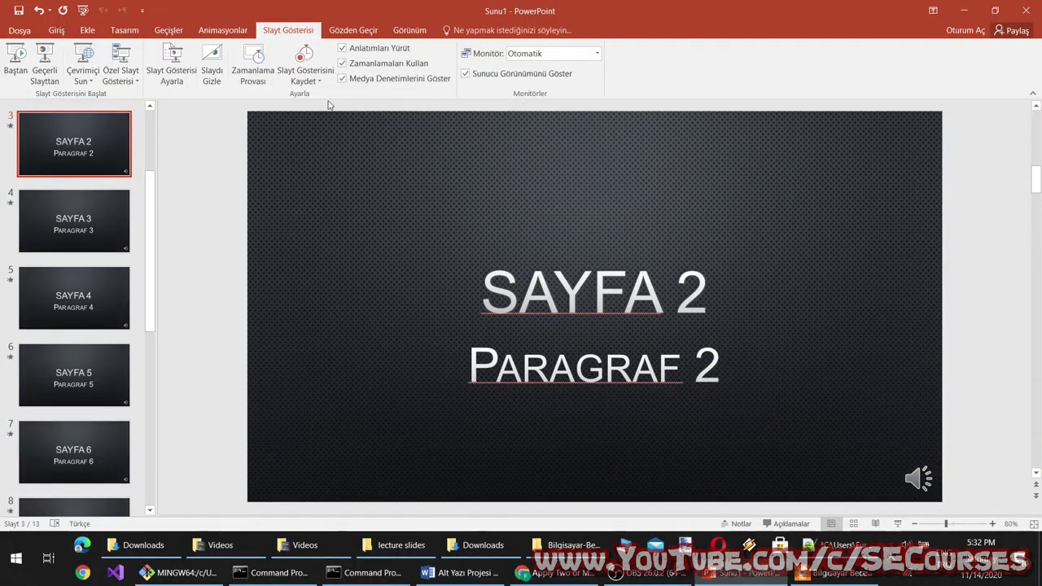
# Step: Look over the Record Slide Show Clear options without recording, then return to the Home (Giriş) tab
pyautogui.click(317, 83)
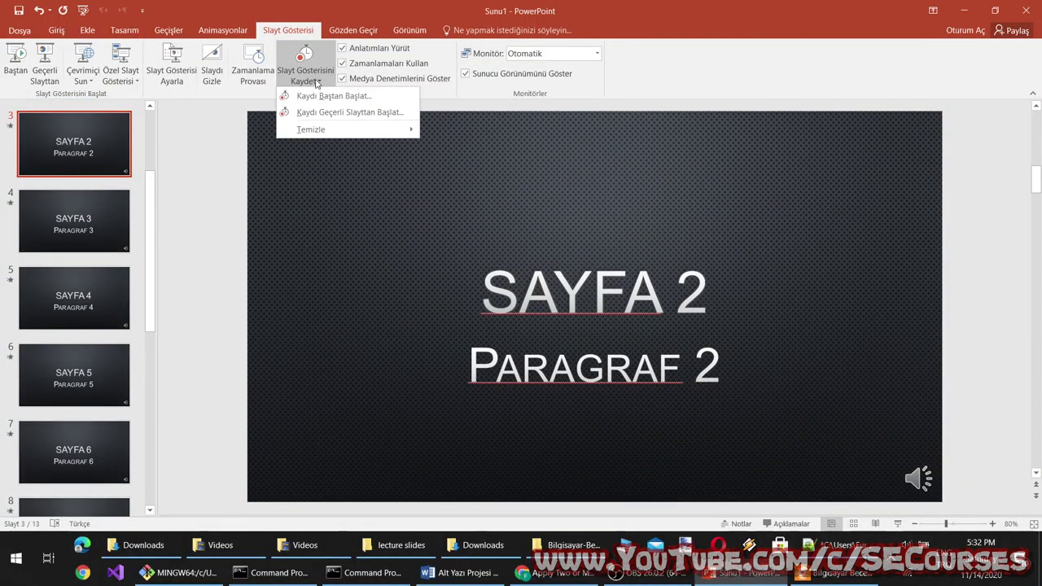
pyautogui.moveTo(345, 129)
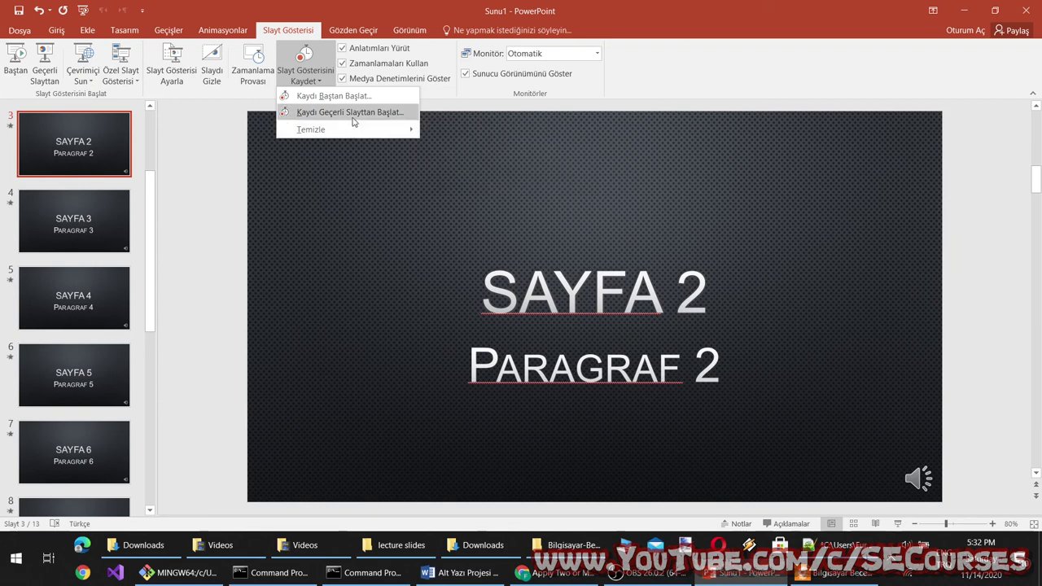
pyautogui.click(236, 97)
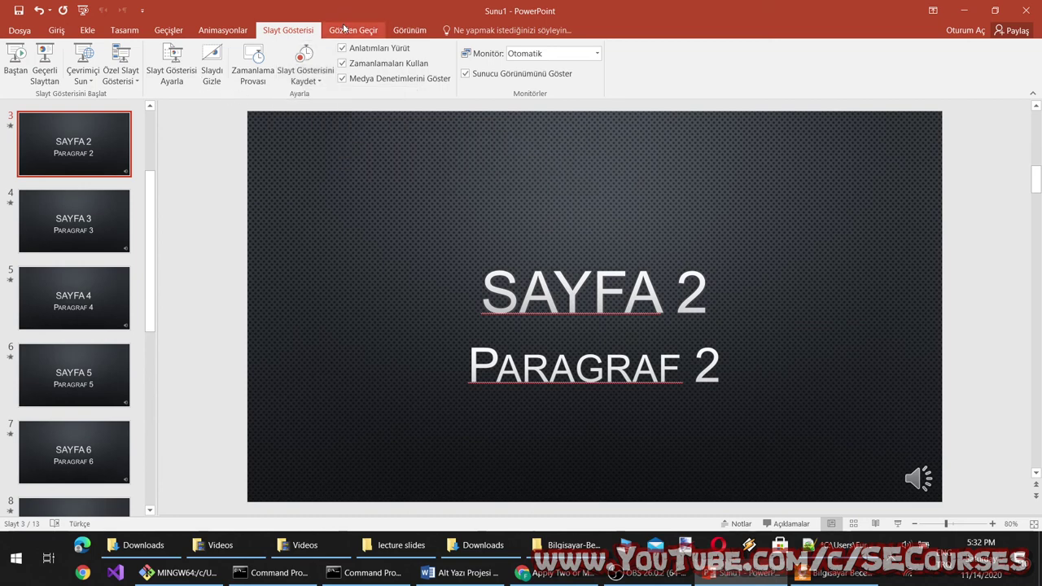
pyautogui.click(56, 33)
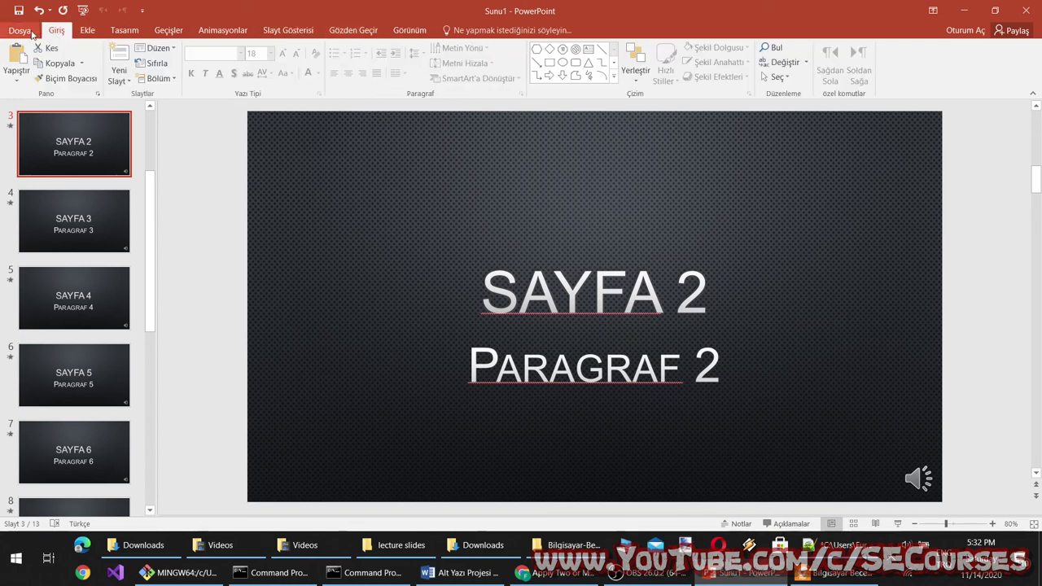
# Step: In Save As, create a new ders 6 folder inside Desktop's Bilgisayar-Becerileri-IT501-2020 folder
pyautogui.click(25, 30)
pyautogui.click(43, 151)
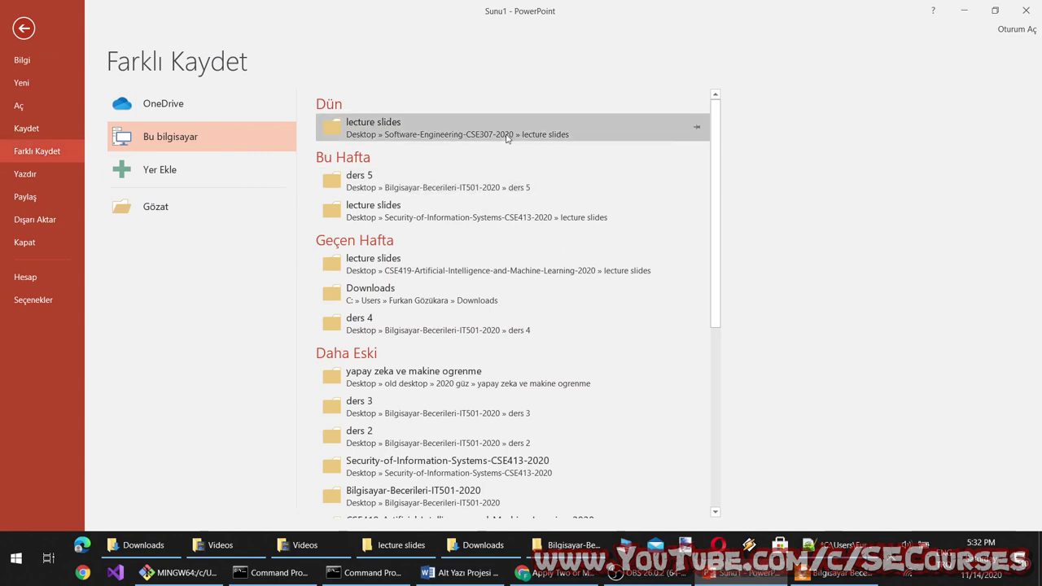
pyautogui.click(186, 212)
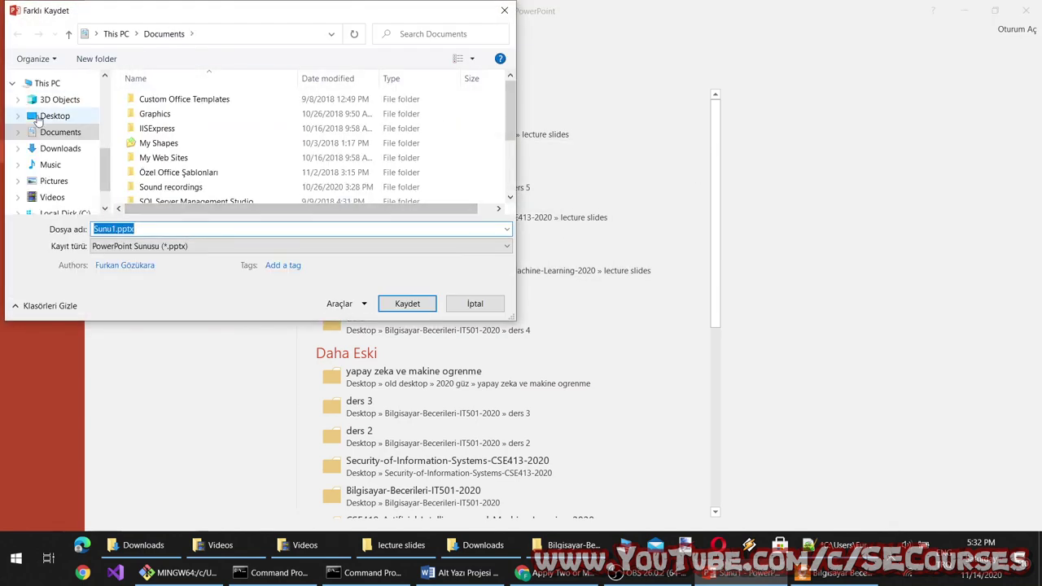
pyautogui.click(38, 119)
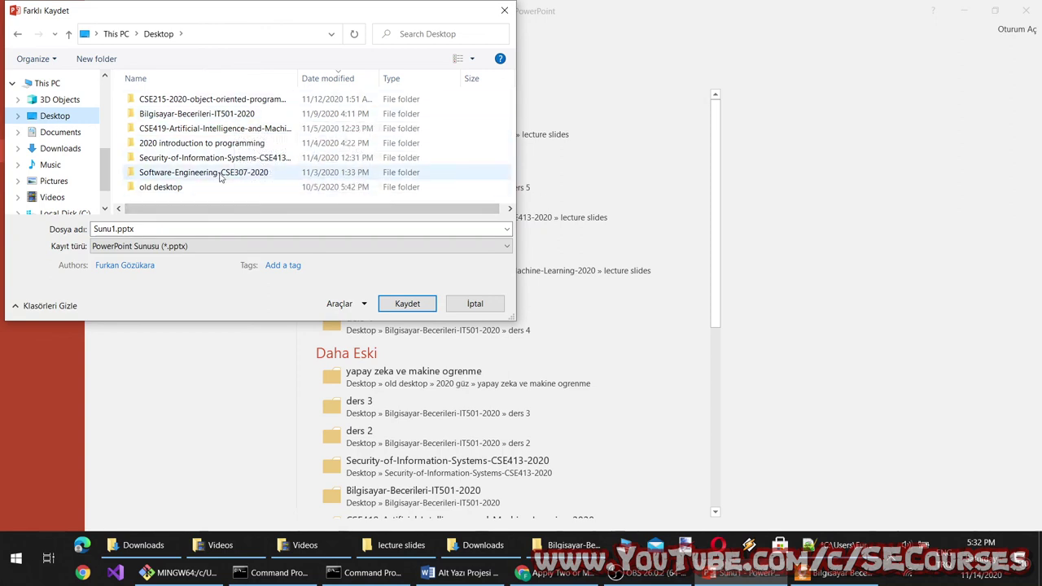
pyautogui.doubleClick(204, 114)
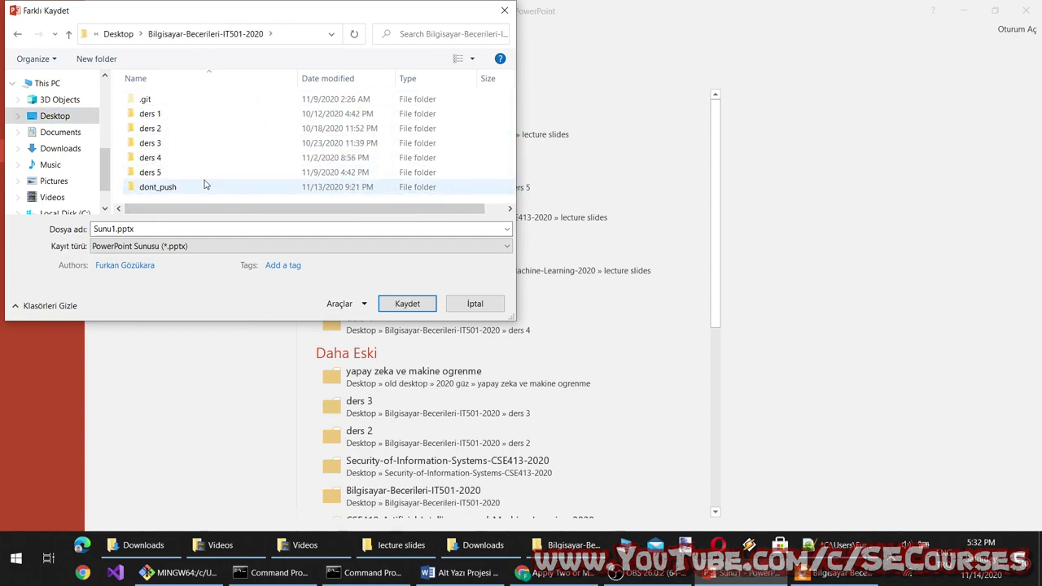
pyautogui.rightClick(184, 196)
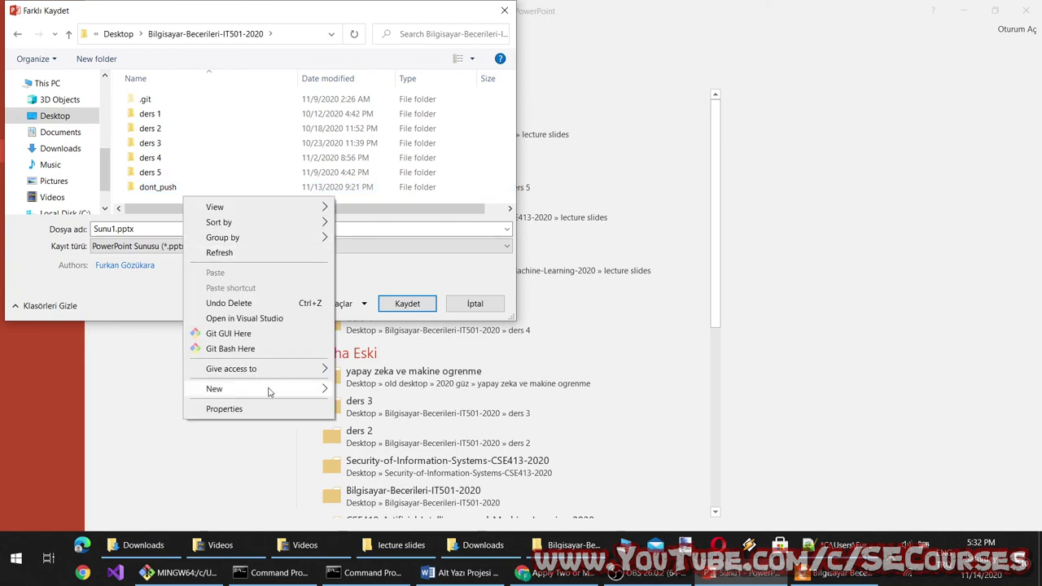
pyautogui.moveTo(271, 390)
pyautogui.click(361, 389)
pyautogui.write('der')
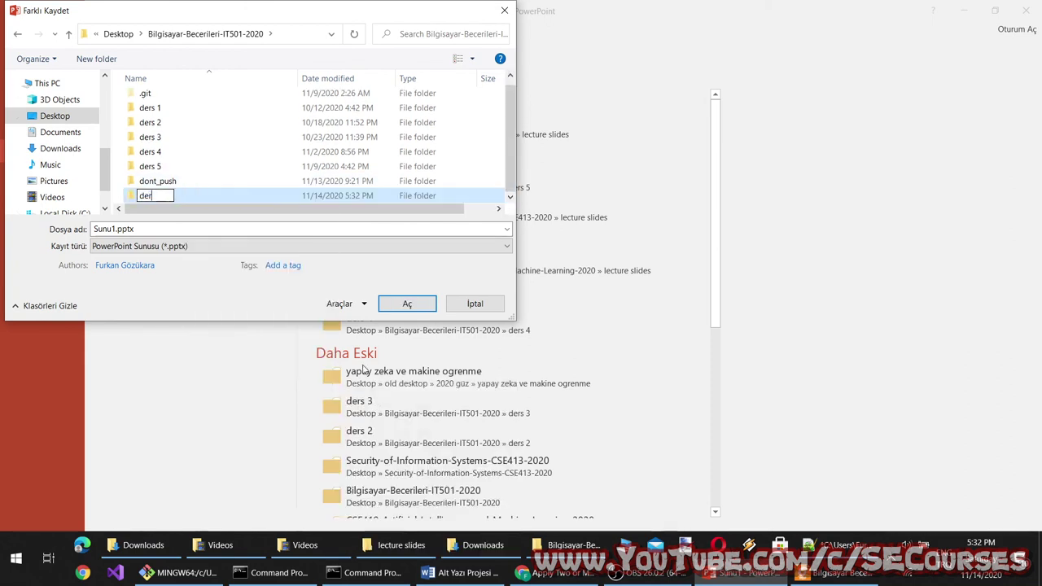
pyautogui.write('s 6')
pyautogui.press('Return')
pyautogui.press('Return')
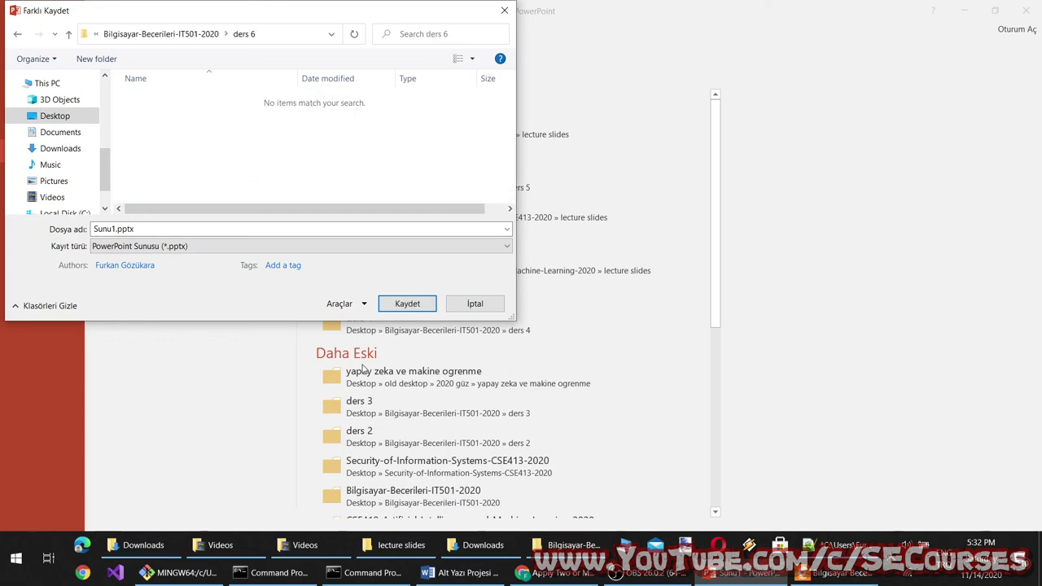
# Step: Replace the file name and save the presentation as sunum v1.pptx in ders 6
pyautogui.doubleClick(206, 229)
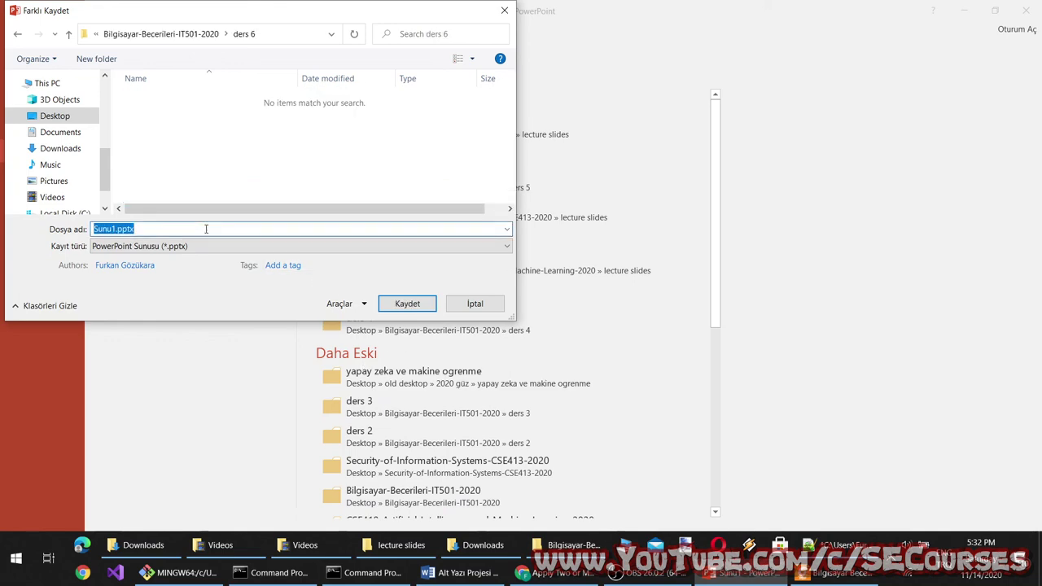
pyautogui.write('ornek')
pyautogui.press('Return')
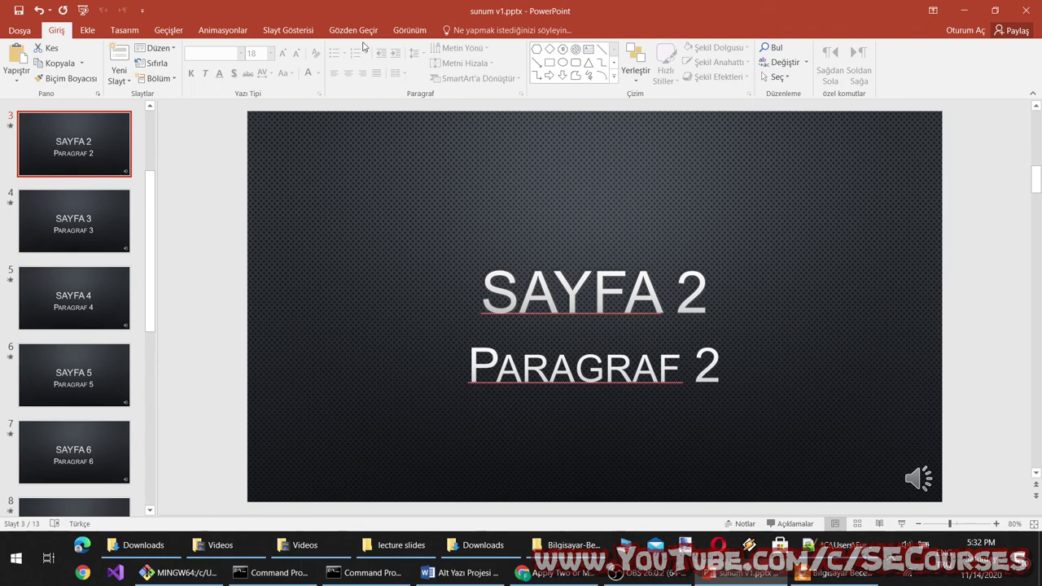
# Step: Clear the rehearsed timings from all slides via Record Slide Show > Clear
pyautogui.click(410, 31)
pyautogui.click(343, 35)
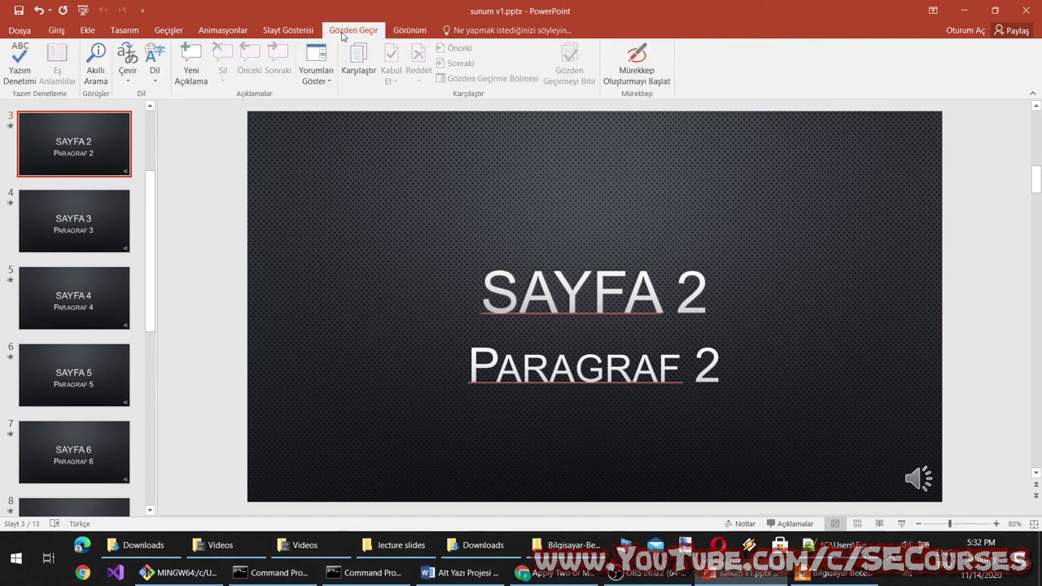
pyautogui.click(302, 30)
pyautogui.click(306, 79)
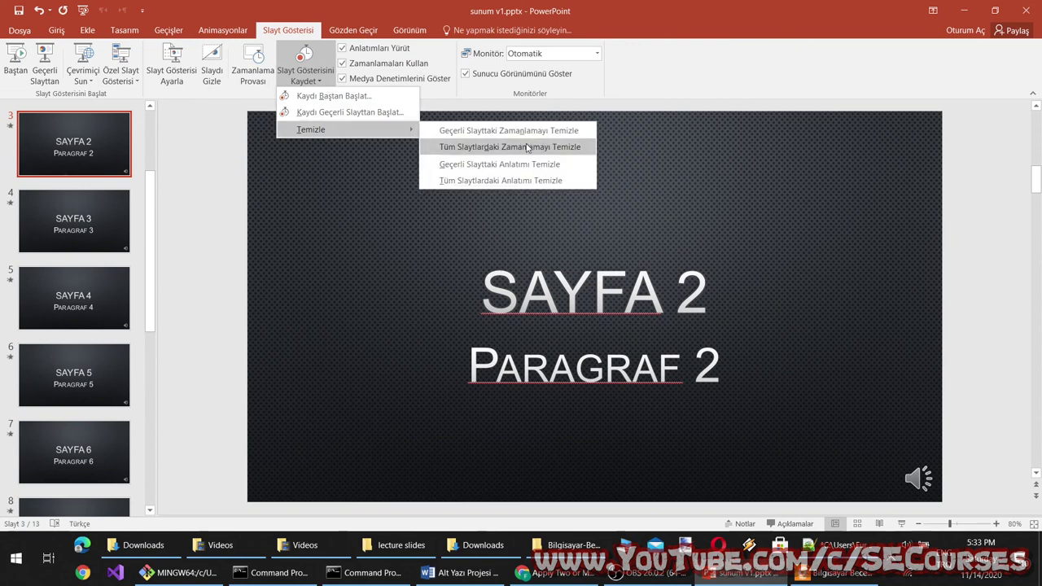
pyautogui.click(544, 148)
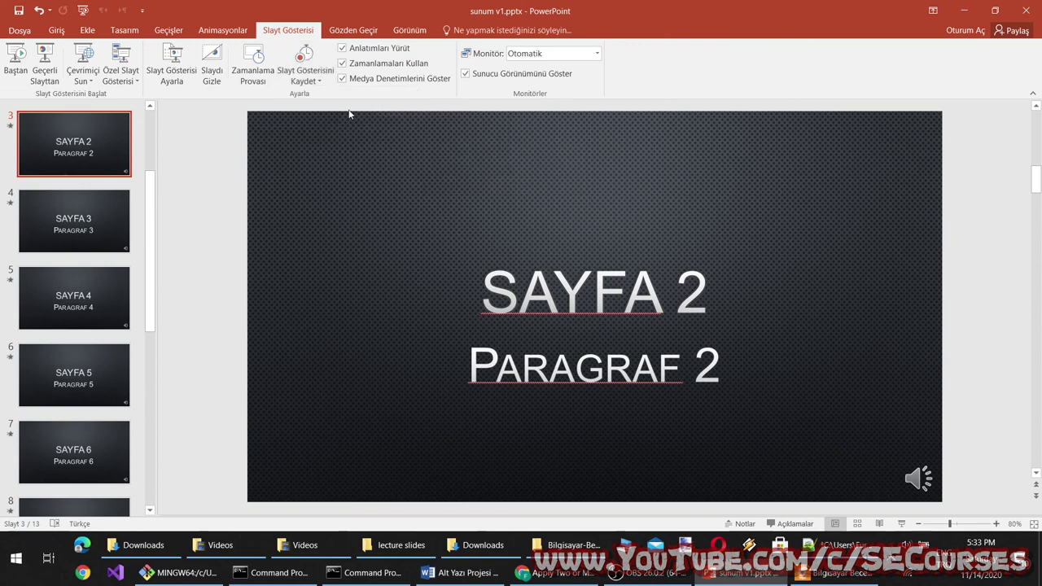
# Step: Recheck the Clear options, then go to the File menu's Print page
pyautogui.click(306, 79)
pyautogui.moveTo(330, 129)
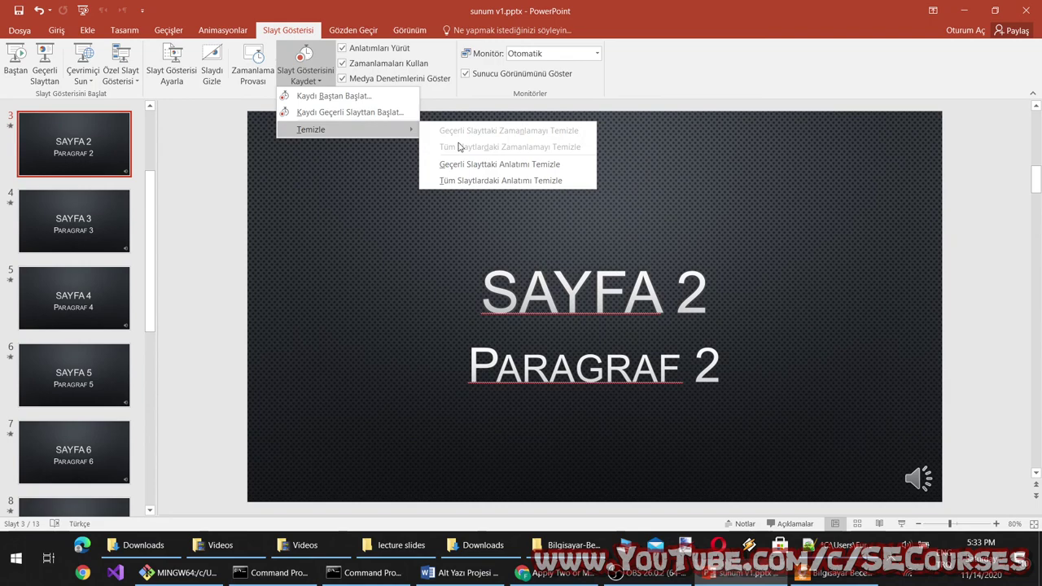
pyautogui.click(483, 181)
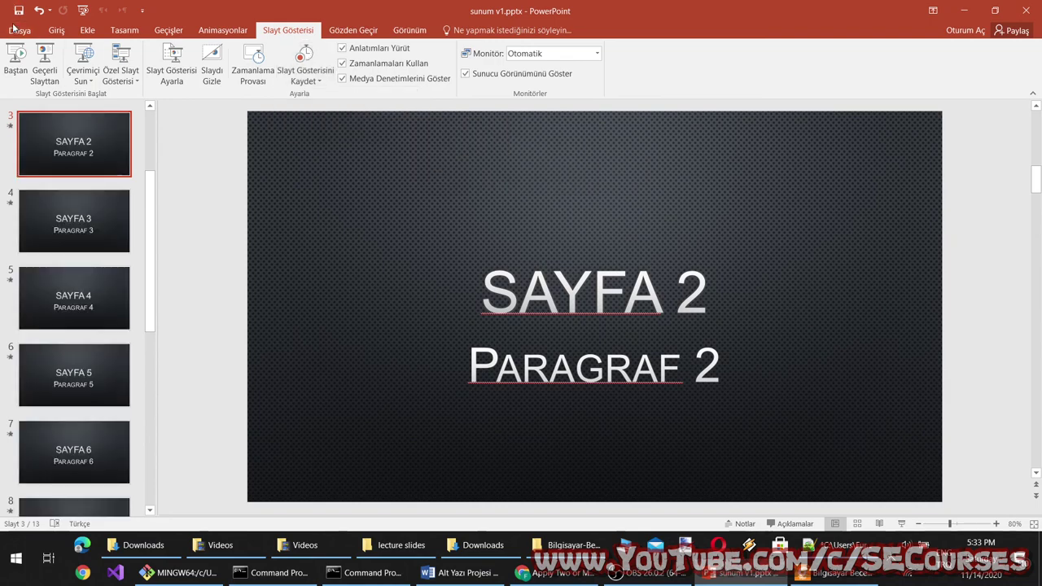
pyautogui.click(20, 30)
pyautogui.click(40, 163)
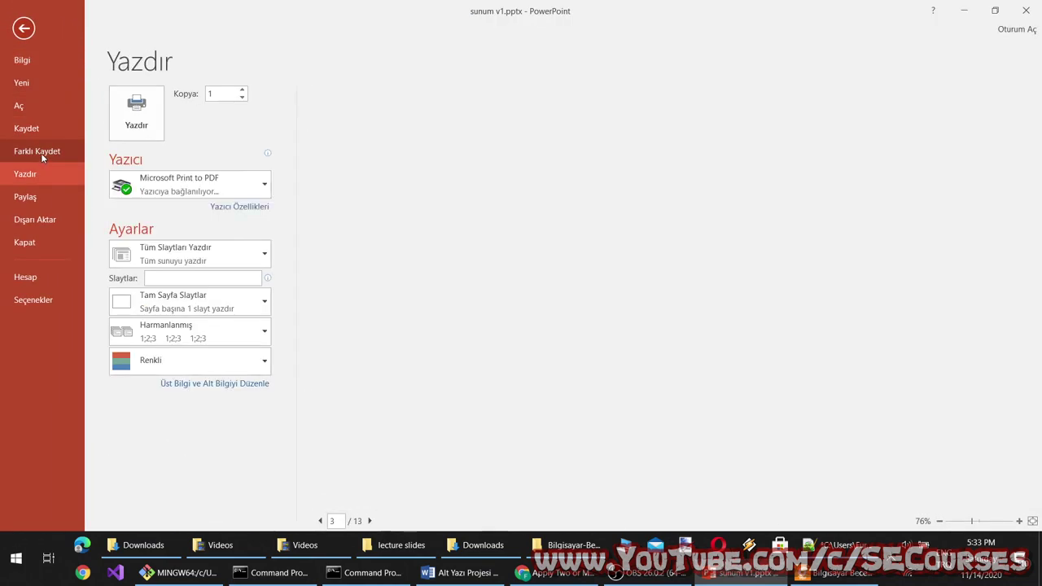
# Step: Save As into ders 6, changing the name from sunum v1 to sunum v2
pyautogui.click(40, 153)
pyautogui.click(401, 131)
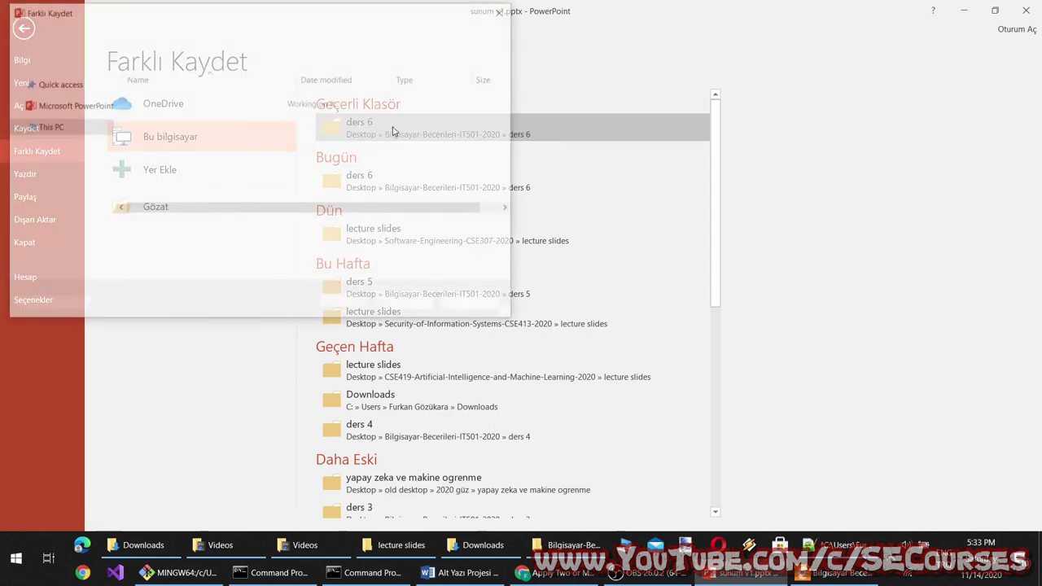
pyautogui.click(198, 105)
pyautogui.click(168, 227)
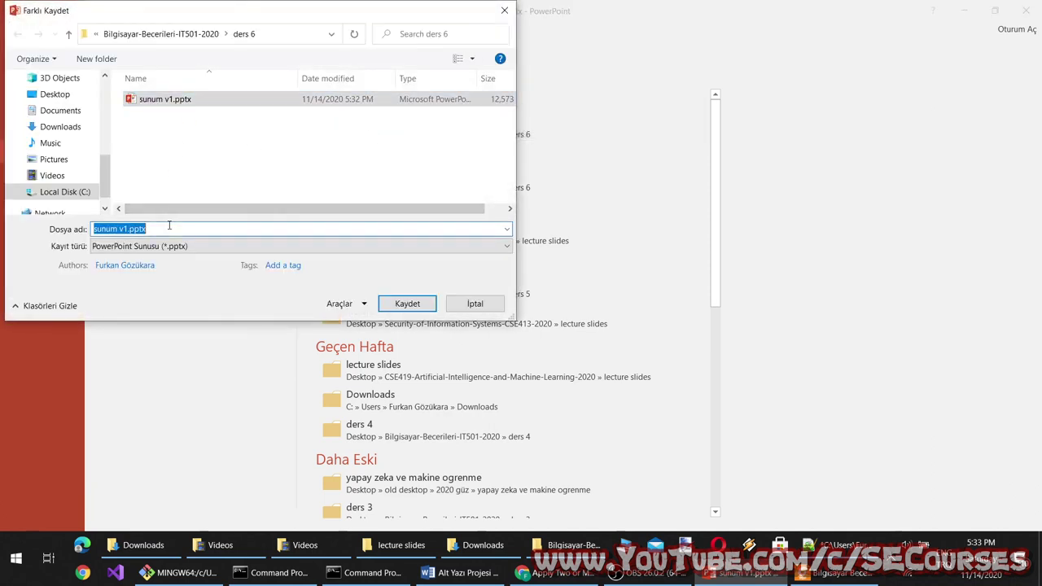
pyautogui.press('BackSpace')
pyautogui.write('2')
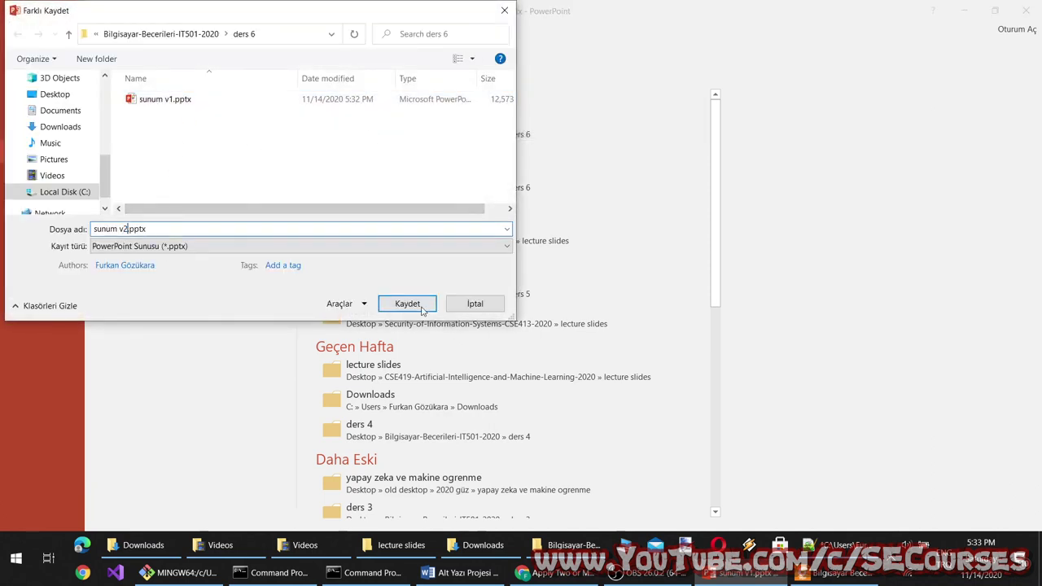
pyautogui.click(407, 304)
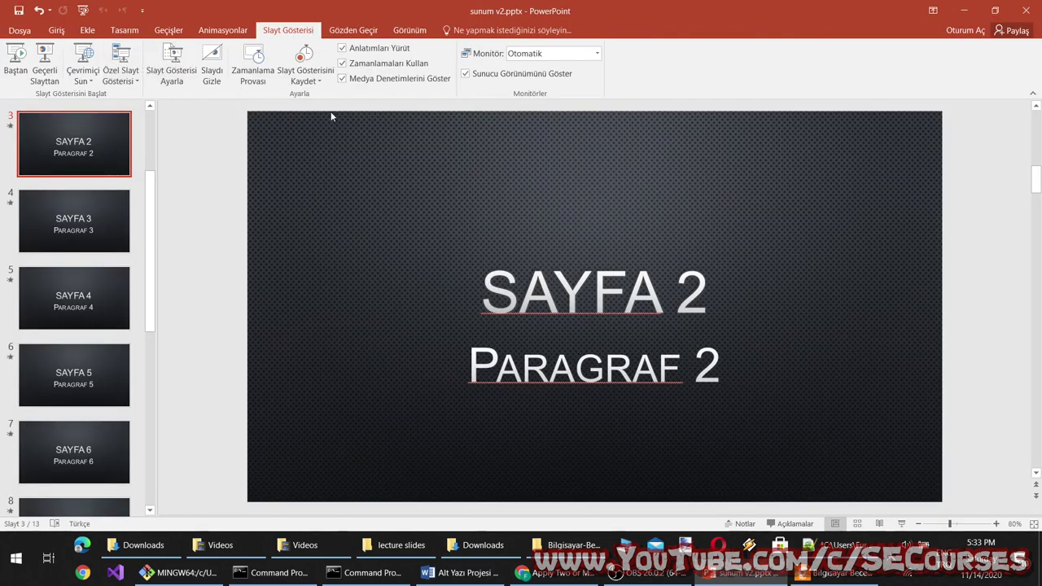
# Step: Present slides 1–3 with the Paragraf 1, SAYFA 2 and Paragraf 2 animations, end, and restart from slide 1
pyautogui.press('F5')
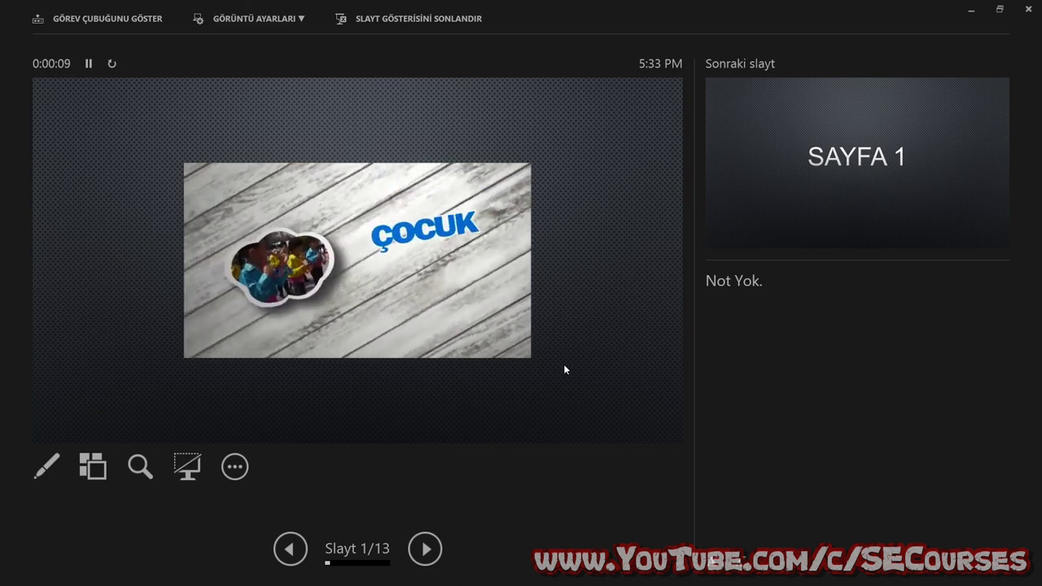
pyautogui.click(607, 371)
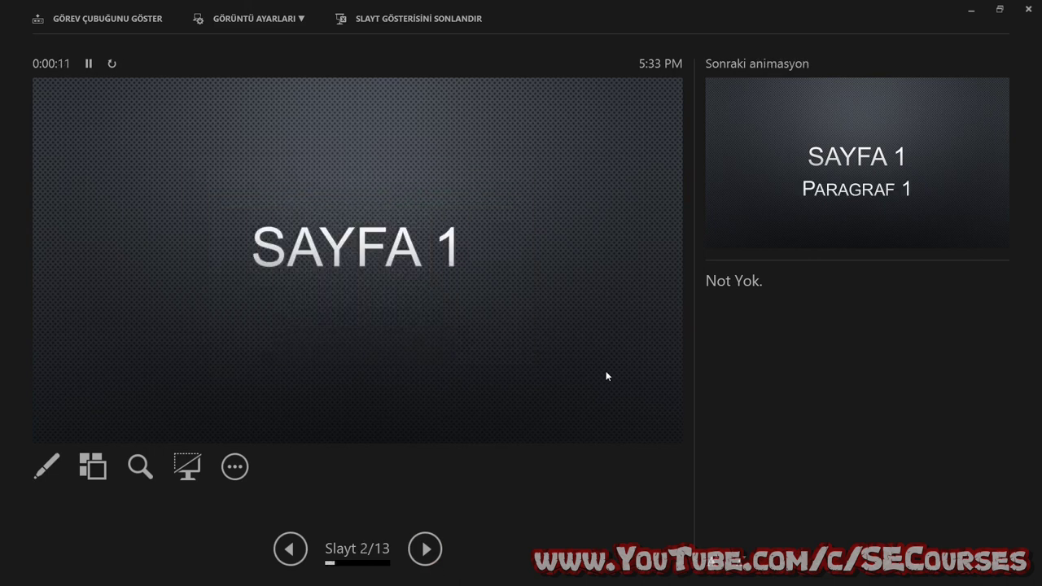
pyautogui.click(459, 220)
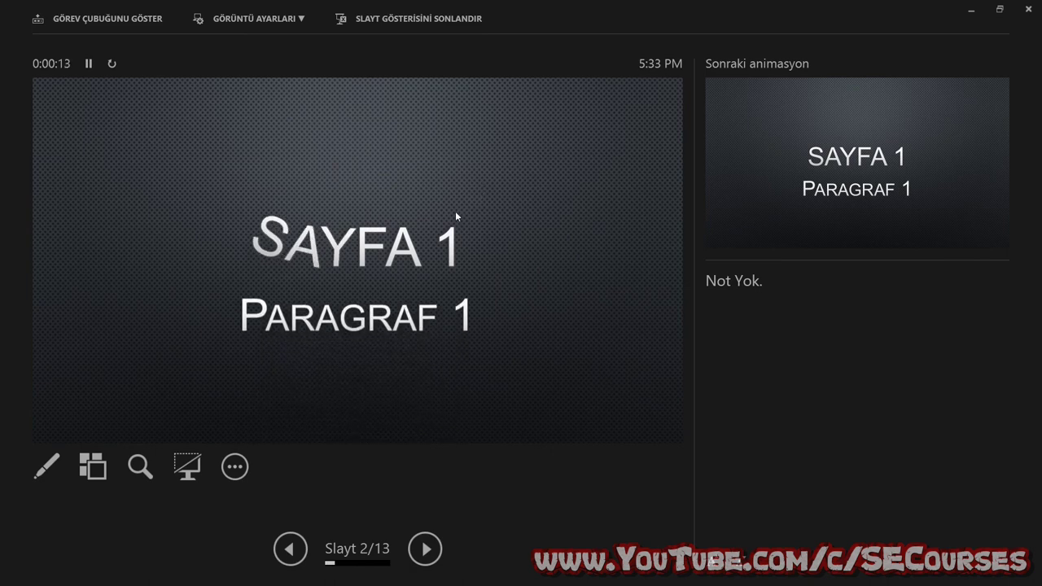
pyautogui.click(438, 216)
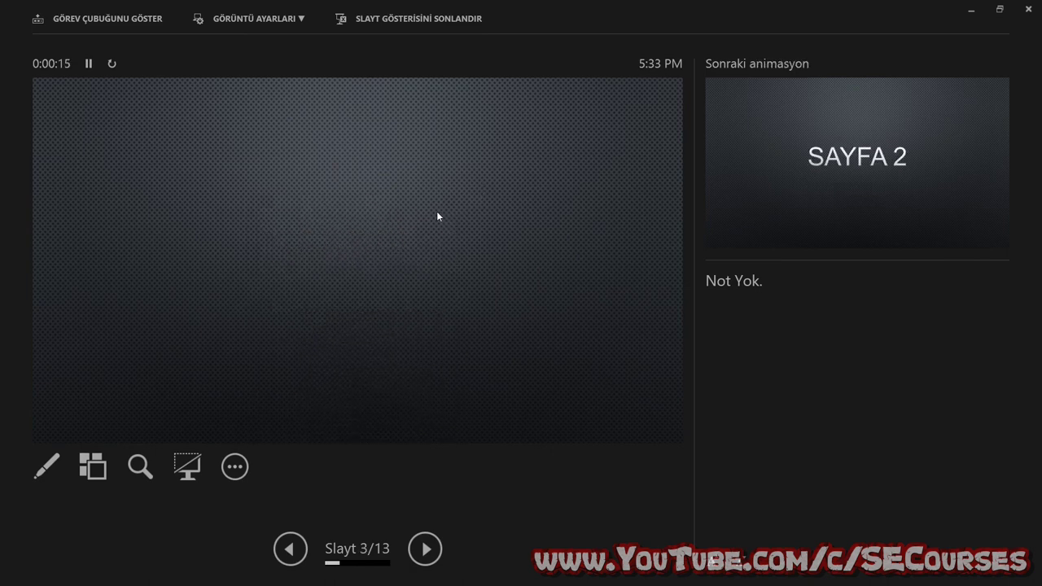
pyautogui.click(437, 215)
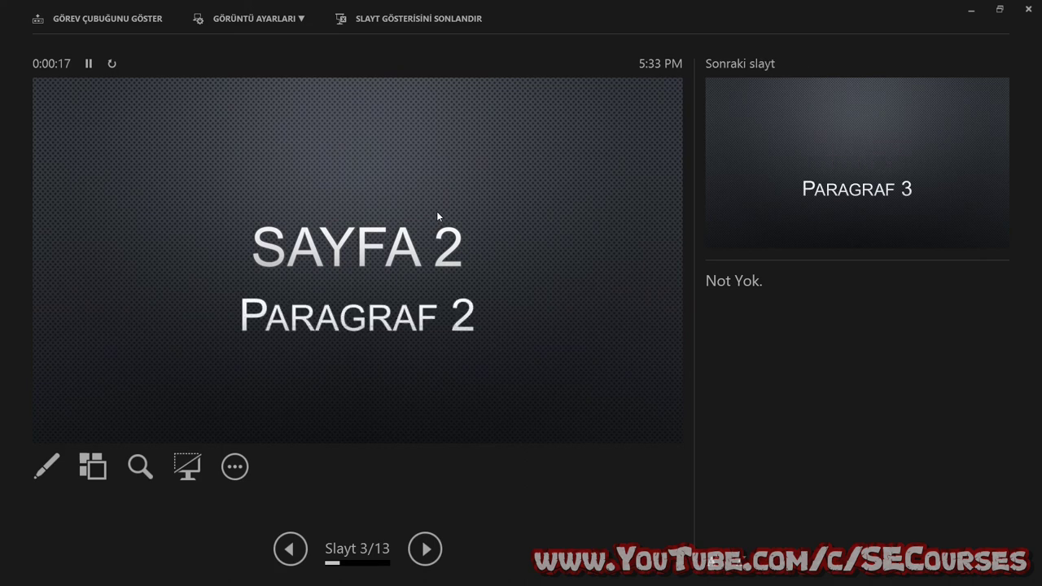
pyautogui.press('Escape')
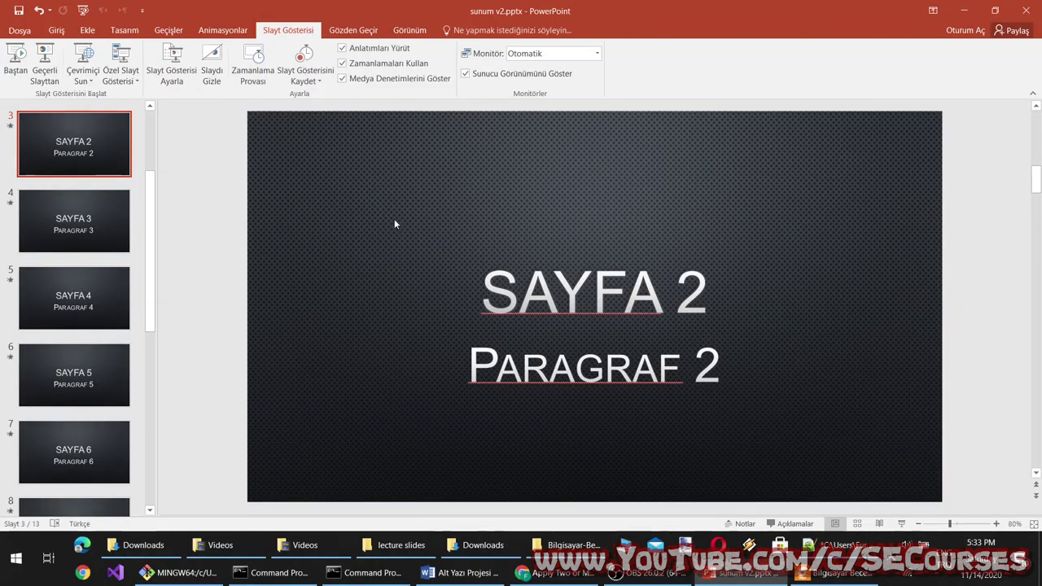
pyautogui.press('F5')
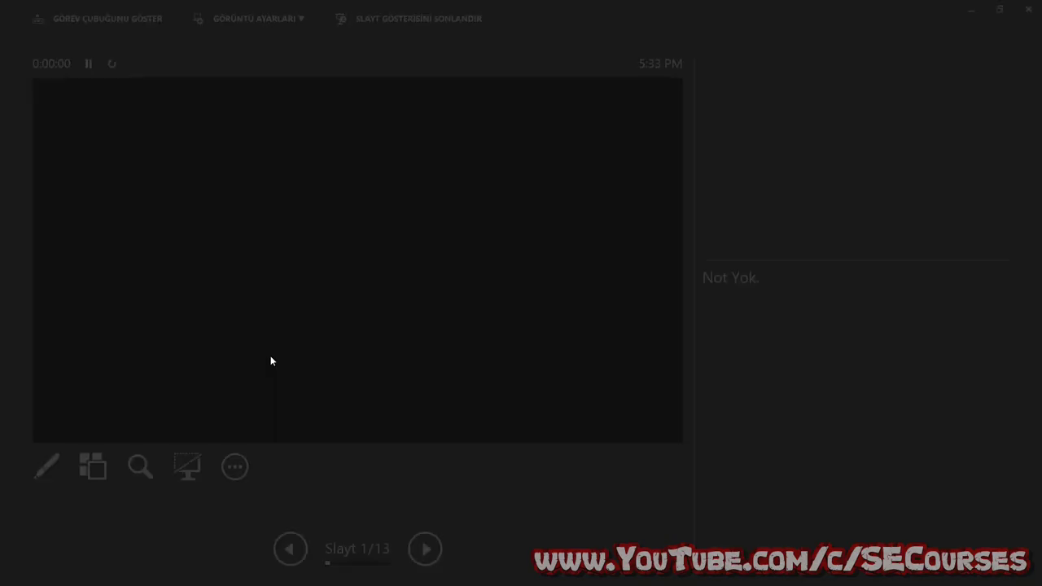
# Step: Try the laser pointer, then draw five red pen strokes over the video slide
pyautogui.click(47, 466)
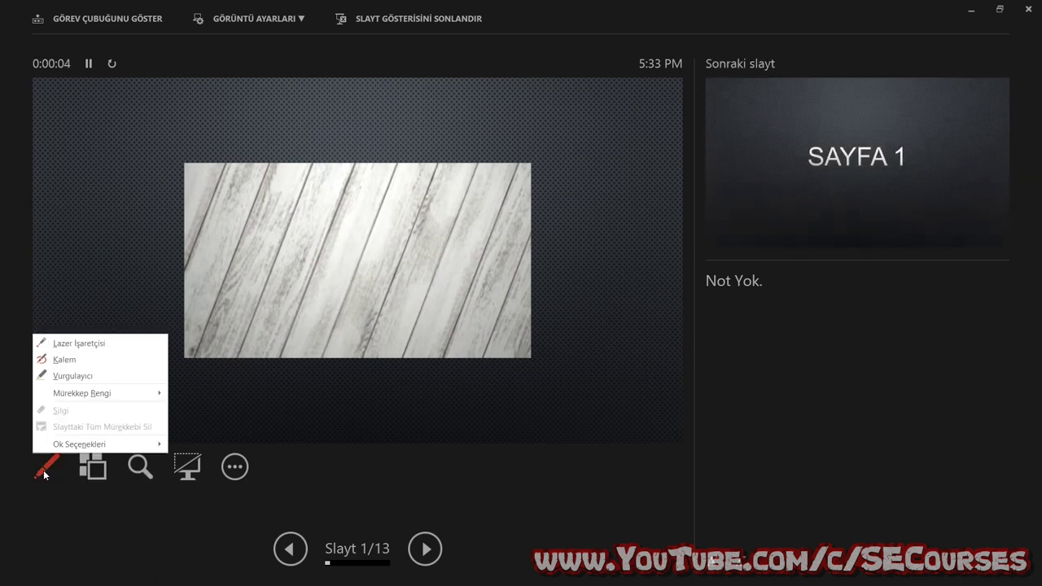
pyautogui.click(88, 345)
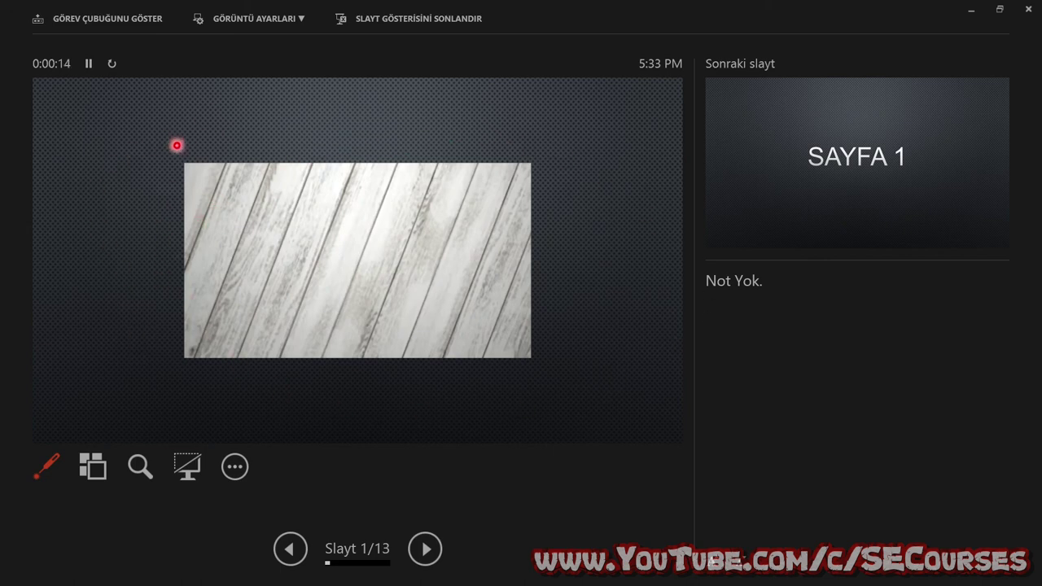
pyautogui.click(49, 463)
pyautogui.click(57, 358)
pyautogui.moveTo(141, 195)
pyautogui.mouseDown()
pyautogui.moveTo(247, 231)
pyautogui.moveTo(314, 237)
pyautogui.mouseUp()
pyautogui.moveTo(319, 173); pyautogui.dragTo(154, 263)
pyautogui.moveTo(281, 149); pyautogui.dragTo(273, 281)
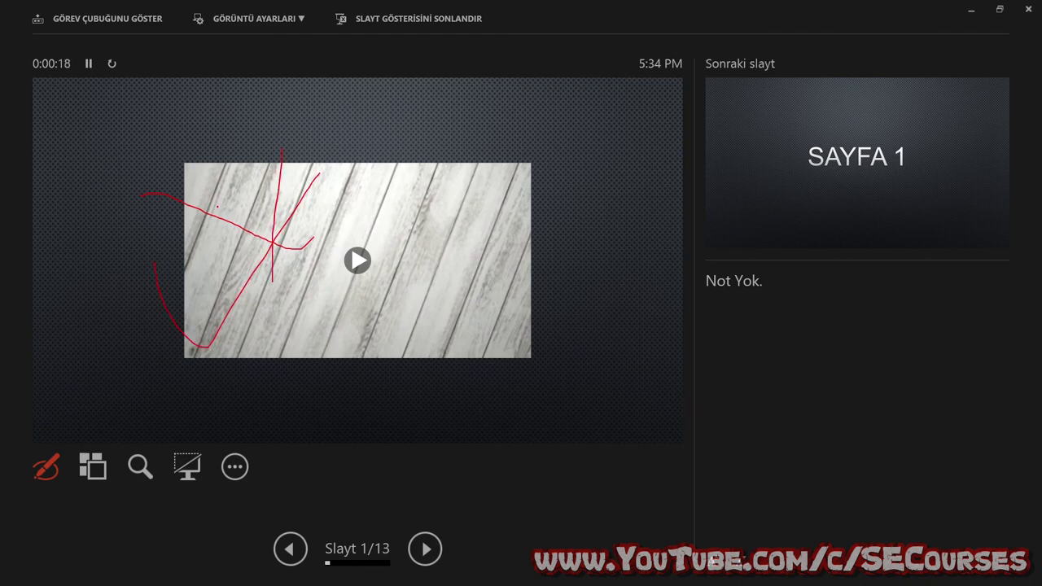
pyautogui.moveTo(209, 191); pyautogui.dragTo(352, 186)
pyautogui.moveTo(446, 136); pyautogui.dragTo(453, 318)
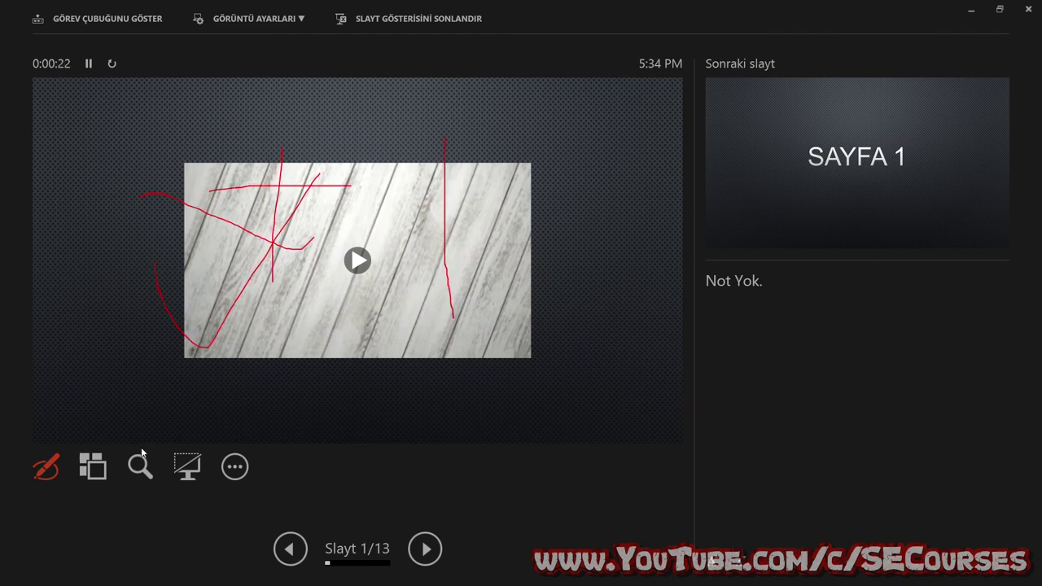
# Step: Erase all the red pen ink from the slide
pyautogui.rightClick(52, 476)
pyautogui.click(50, 475)
pyautogui.click(50, 474)
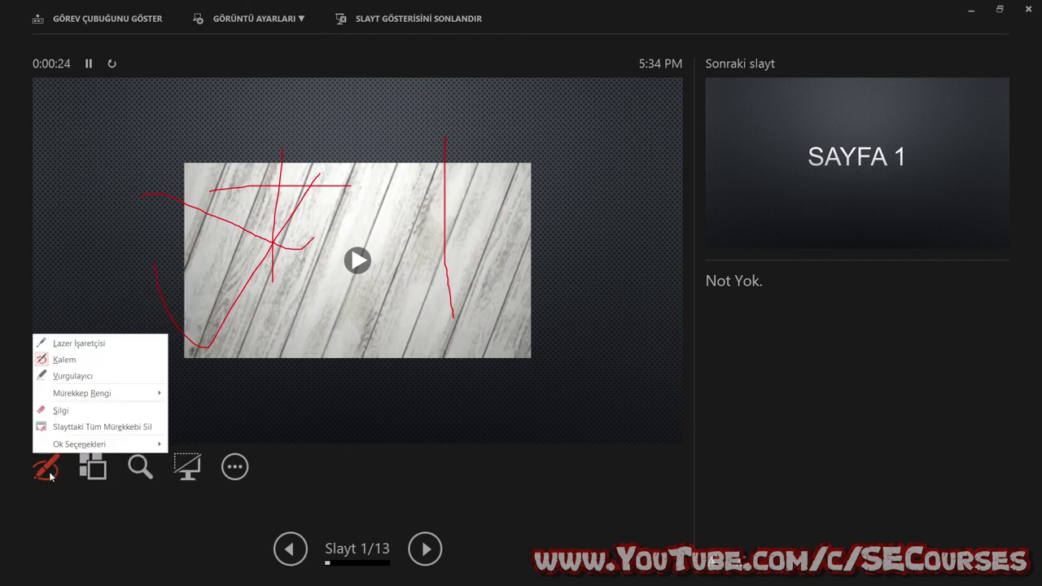
pyautogui.click(79, 427)
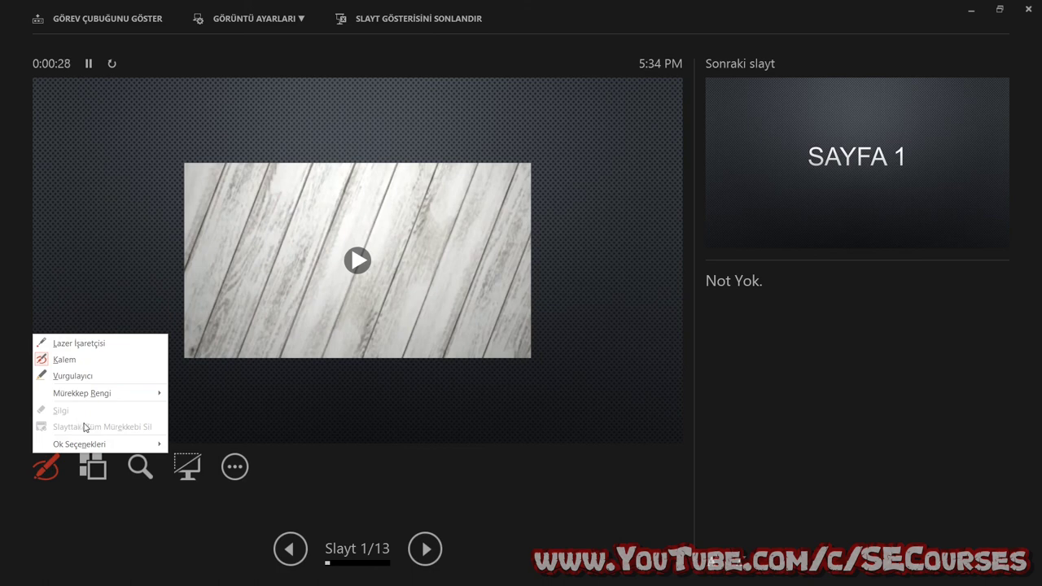
# Step: Draw yellow highlighter strokes across the picture and upper slide, then erase all ink
pyautogui.click(73, 376)
pyautogui.moveTo(171, 171); pyautogui.dragTo(372, 300)
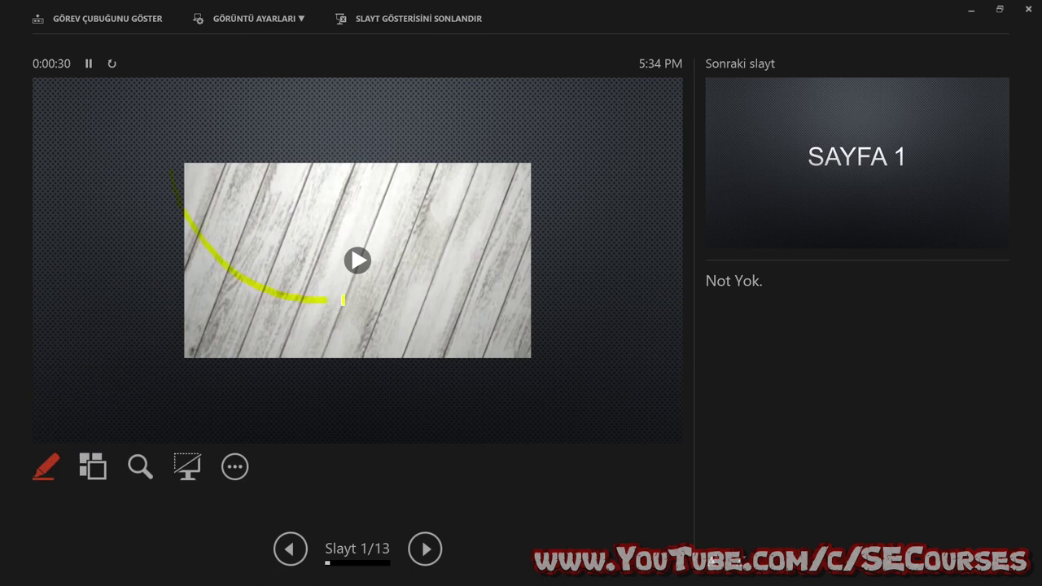
pyautogui.moveTo(294, 147)
pyautogui.mouseDown()
pyautogui.moveTo(285, 218)
pyautogui.moveTo(170, 249)
pyautogui.moveTo(562, 171)
pyautogui.moveTo(236, 216)
pyautogui.moveTo(383, 221)
pyautogui.mouseUp()
pyautogui.moveTo(240, 119)
pyautogui.mouseDown()
pyautogui.moveTo(488, 124)
pyautogui.moveTo(198, 148)
pyautogui.mouseUp()
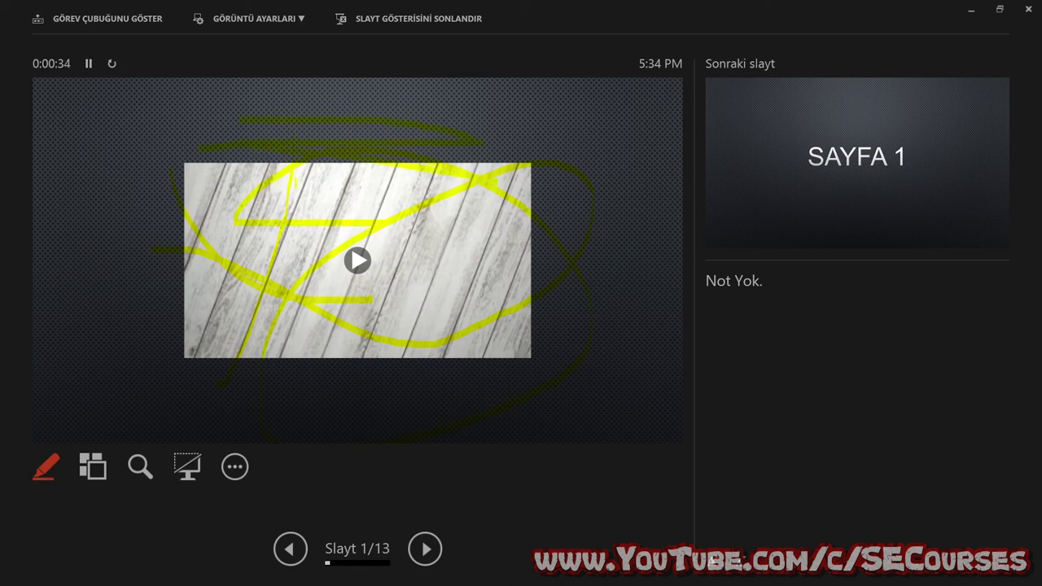
pyautogui.moveTo(268, 189); pyautogui.dragTo(580, 233)
pyautogui.moveTo(221, 225); pyautogui.dragTo(442, 248)
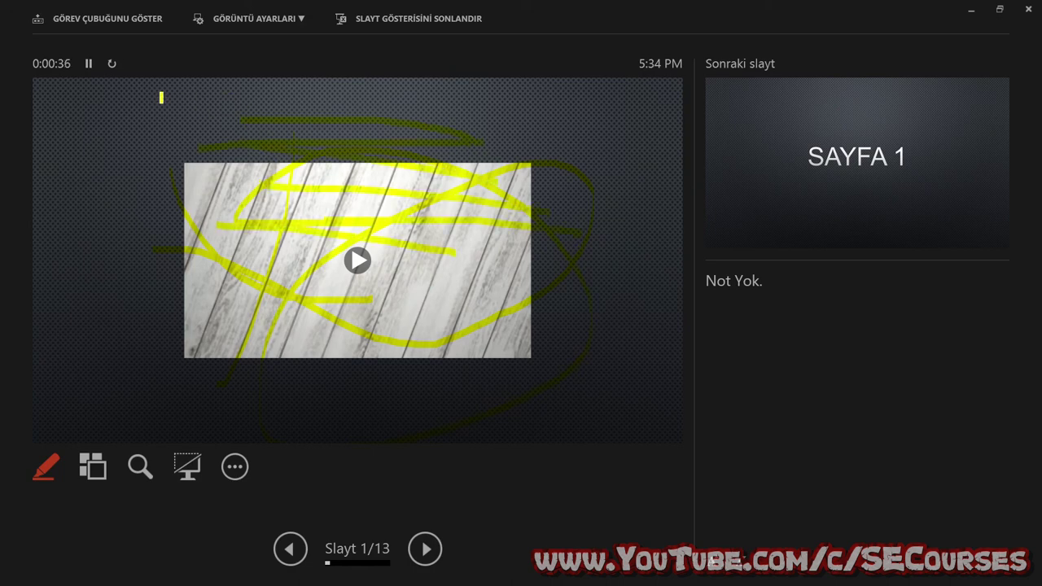
pyautogui.moveTo(160, 98); pyautogui.dragTo(525, 87)
pyautogui.moveTo(172, 120)
pyautogui.mouseDown()
pyautogui.moveTo(456, 111)
pyautogui.moveTo(601, 128)
pyautogui.mouseUp()
pyautogui.moveTo(489, 140)
pyautogui.mouseDown()
pyautogui.moveTo(638, 153)
pyautogui.moveTo(683, 184)
pyautogui.mouseUp()
pyautogui.click(46, 466)
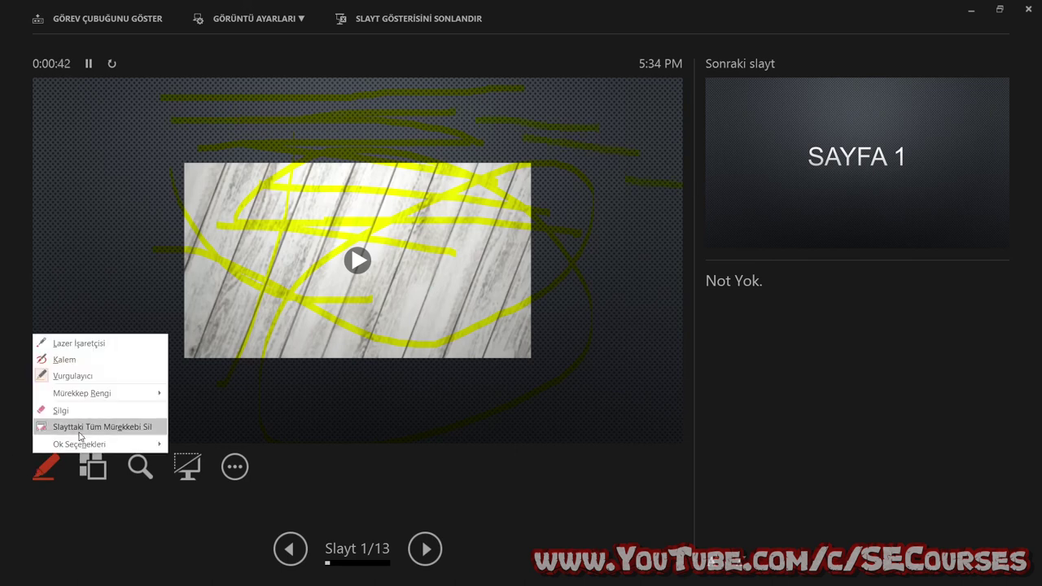
pyautogui.click(134, 428)
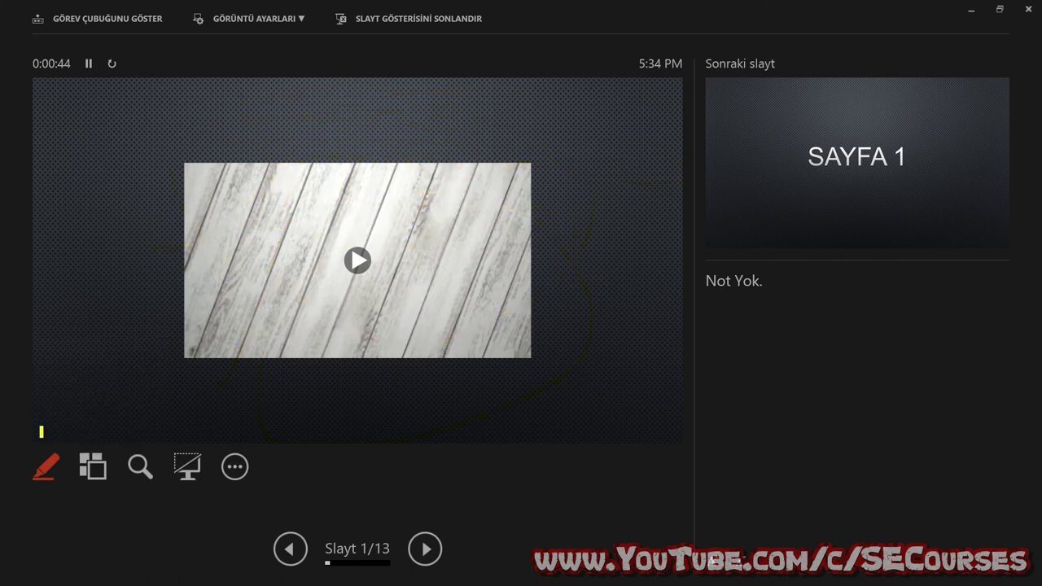
# Step: Set the ink colour to red and draw two red strokes across the video
pyautogui.click(45, 469)
pyautogui.moveTo(96, 397)
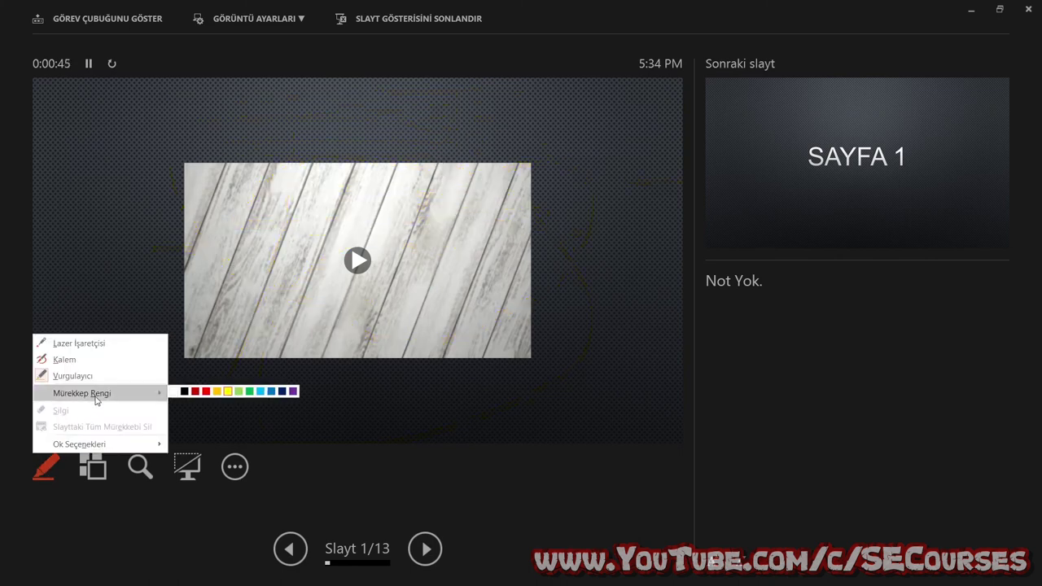
pyautogui.click(206, 393)
pyautogui.moveTo(181, 156); pyautogui.dragTo(255, 292)
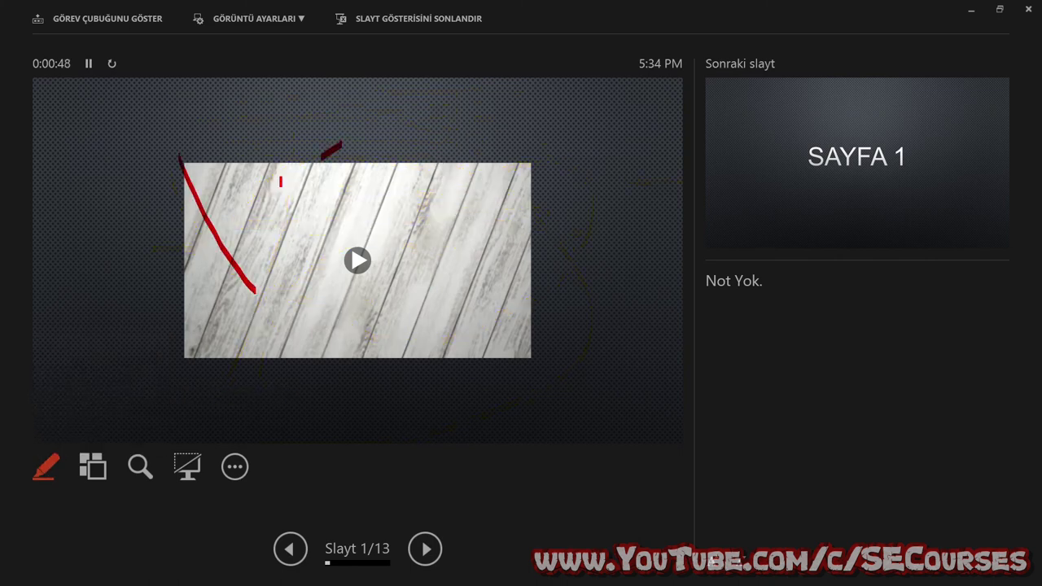
pyautogui.moveTo(338, 145); pyautogui.dragTo(588, 365)
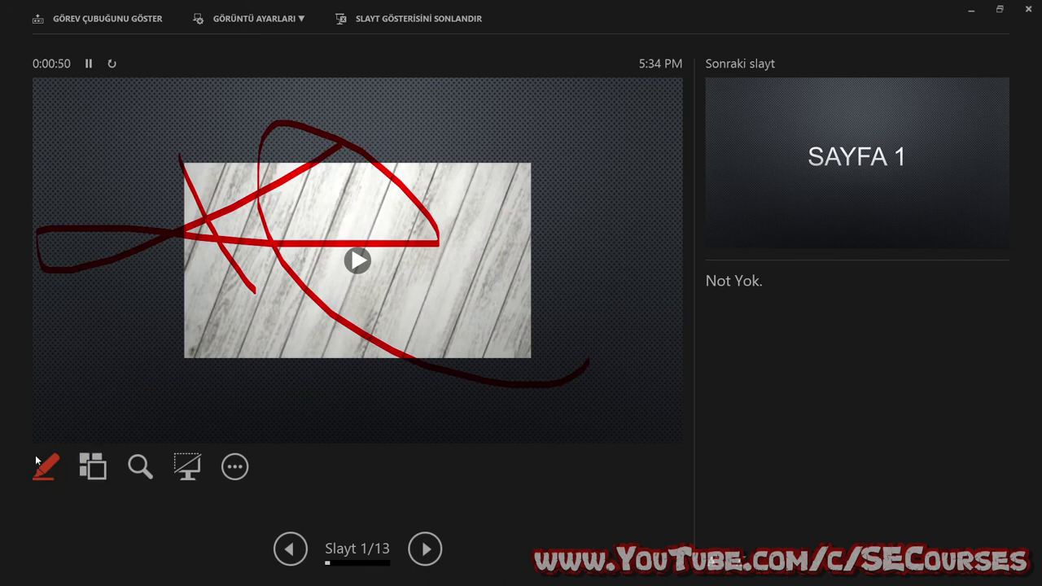
pyautogui.click(46, 466)
# Step: Erase the red ink and jump to slide 4 from the all-slides grid
pyautogui.click(102, 430)
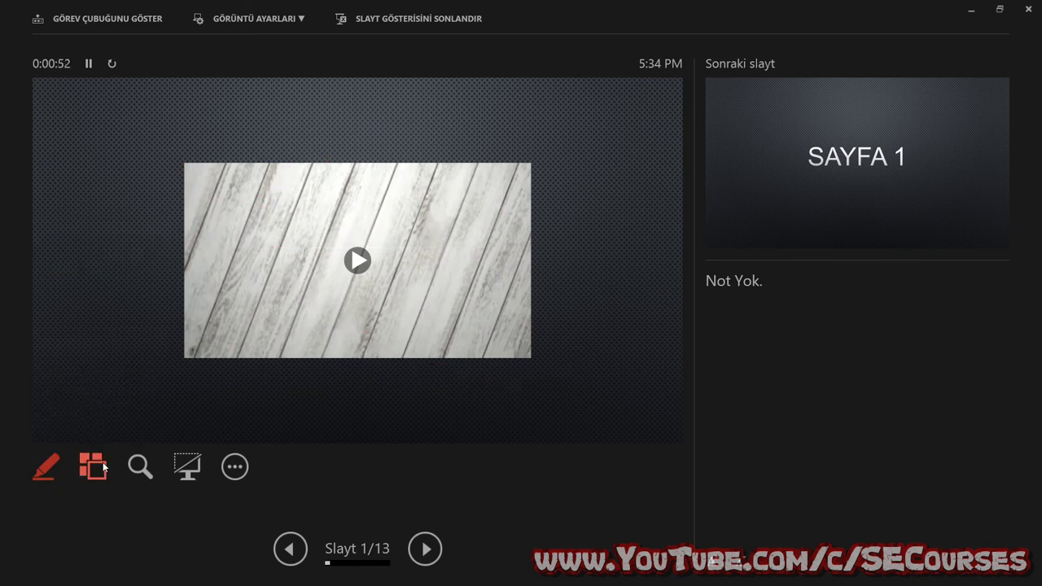
pyautogui.click(101, 464)
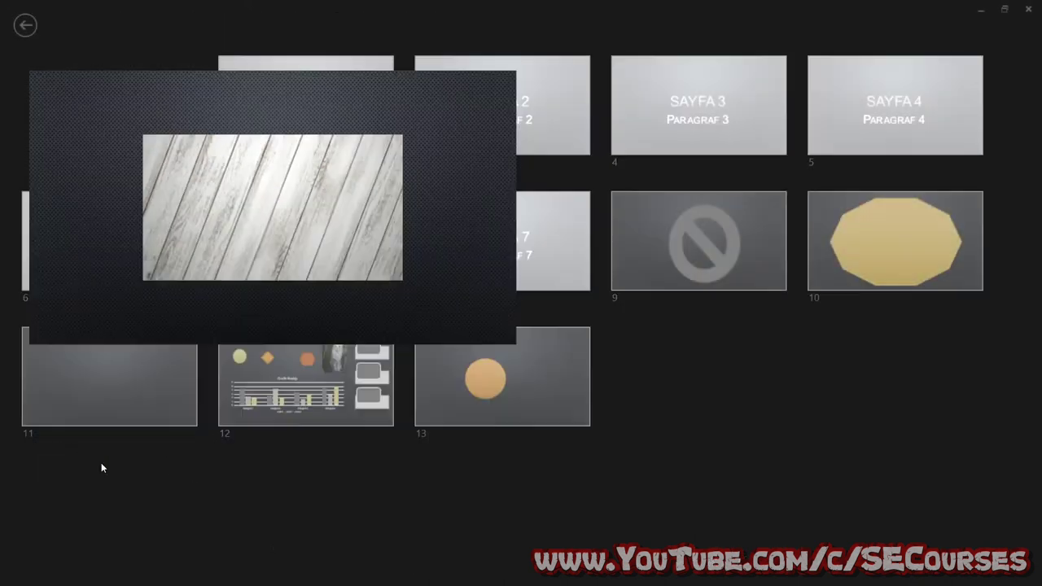
pyautogui.click(669, 83)
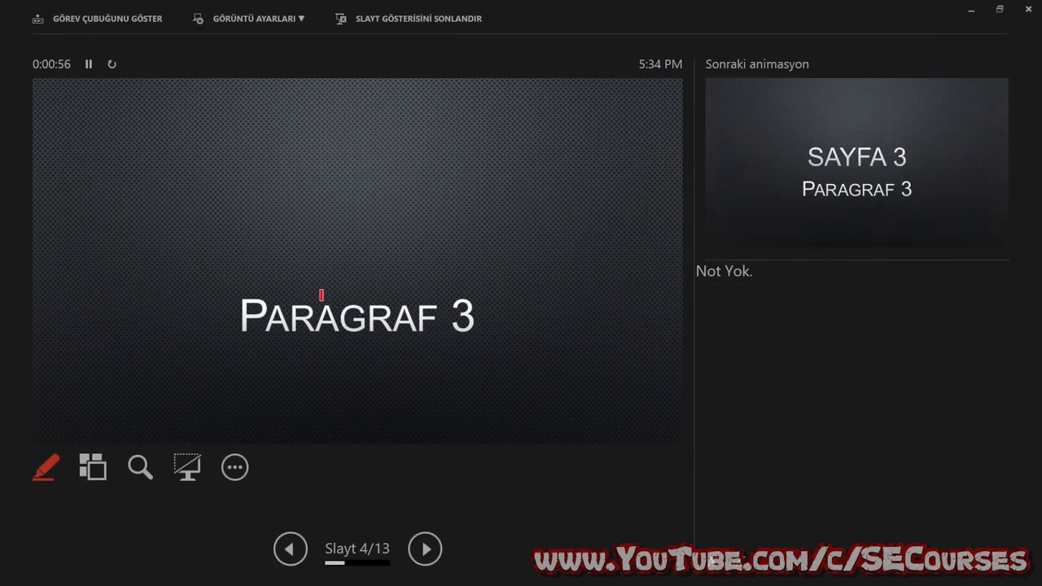
# Step: Zoom in on the Paragraf 3 title, pan across it, then zoom back out
pyautogui.click(138, 469)
pyautogui.click(374, 285)
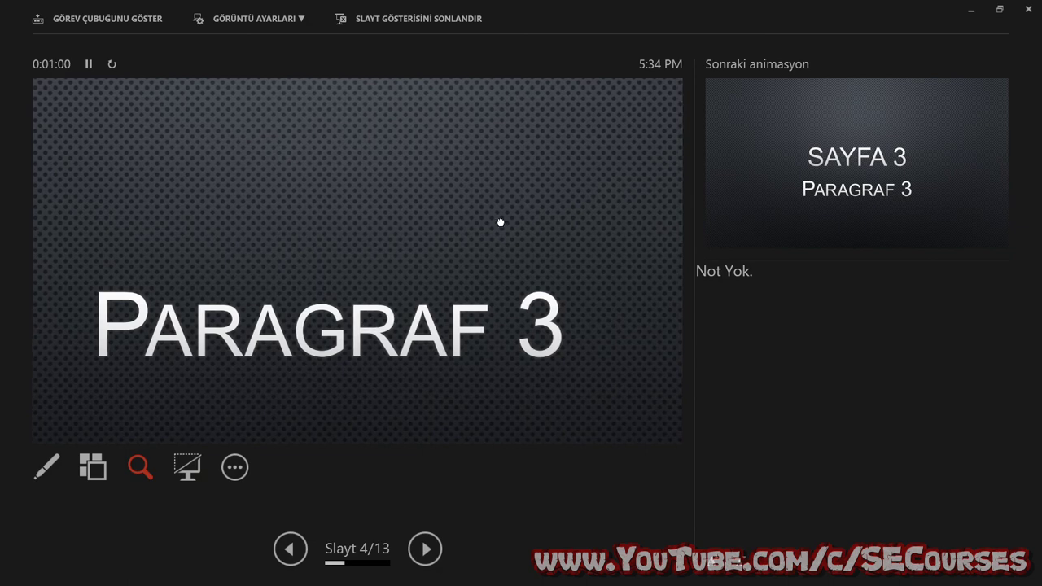
pyautogui.moveTo(501, 222)
pyautogui.mouseDown()
pyautogui.moveTo(452, 361)
pyautogui.moveTo(386, 170)
pyautogui.mouseUp()
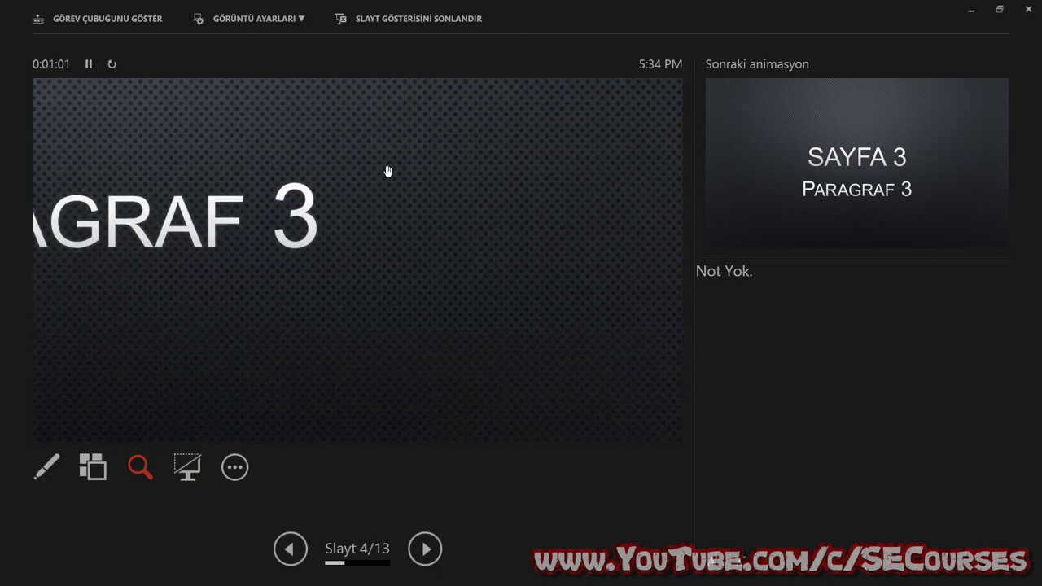
pyautogui.click(147, 476)
pyautogui.rightClick(146, 477)
pyautogui.press('Escape')
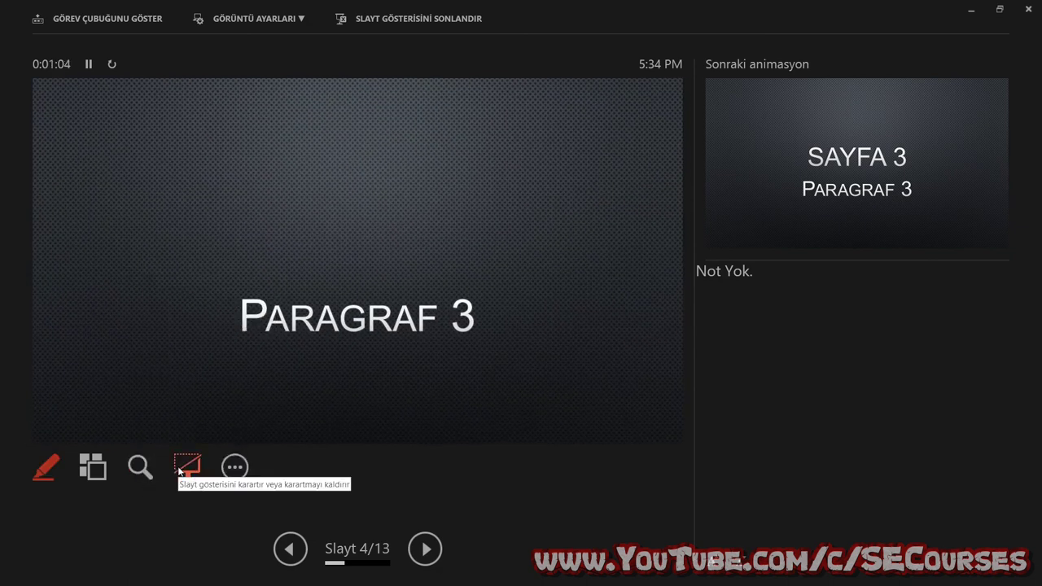
# Step: Black out the audience screen with the Black Screen button, restore it, then black it out via Screen
pyautogui.click(181, 470)
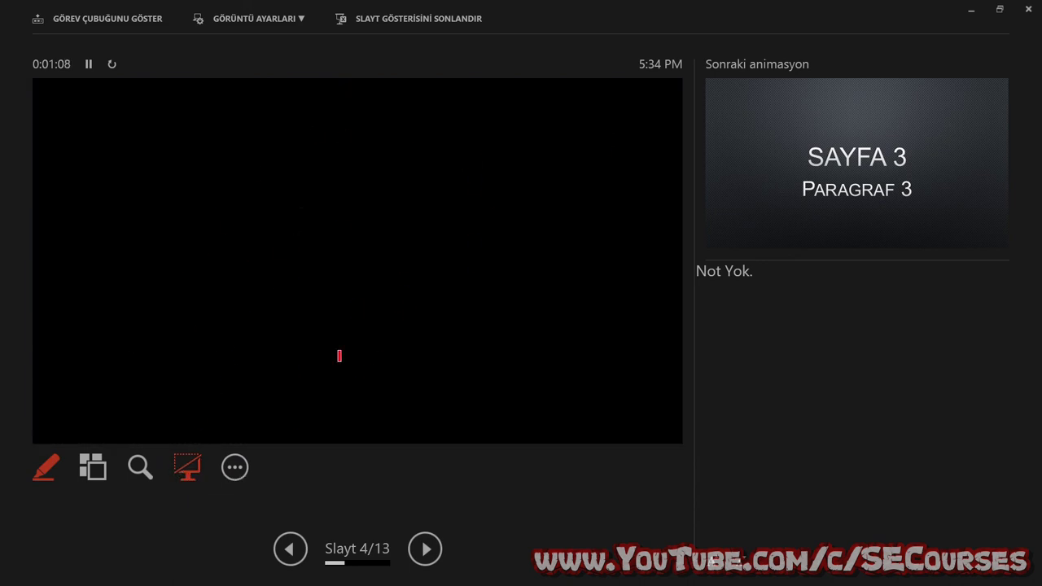
pyautogui.click(190, 471)
pyautogui.click(232, 471)
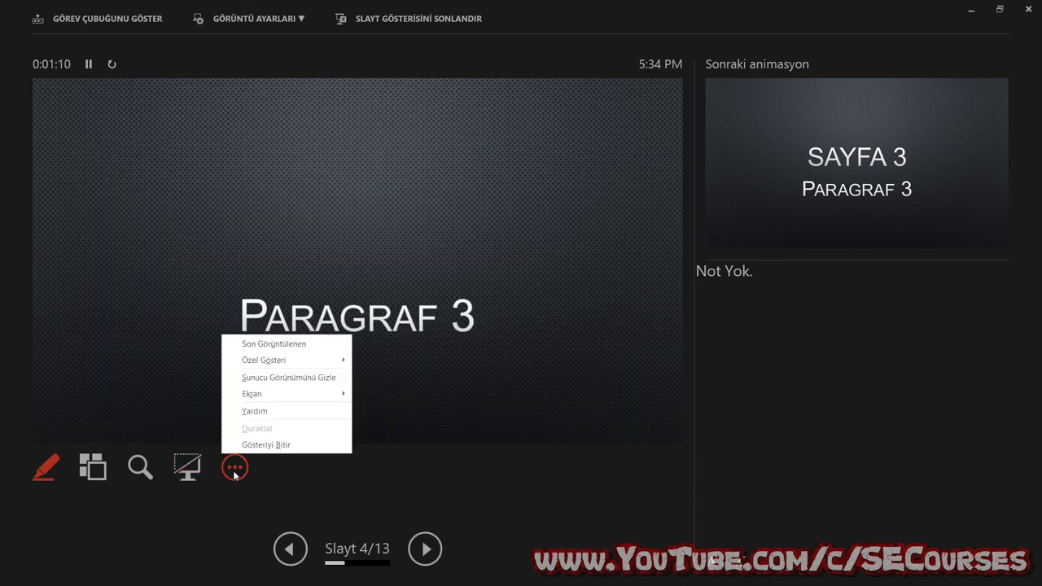
pyautogui.moveTo(310, 362)
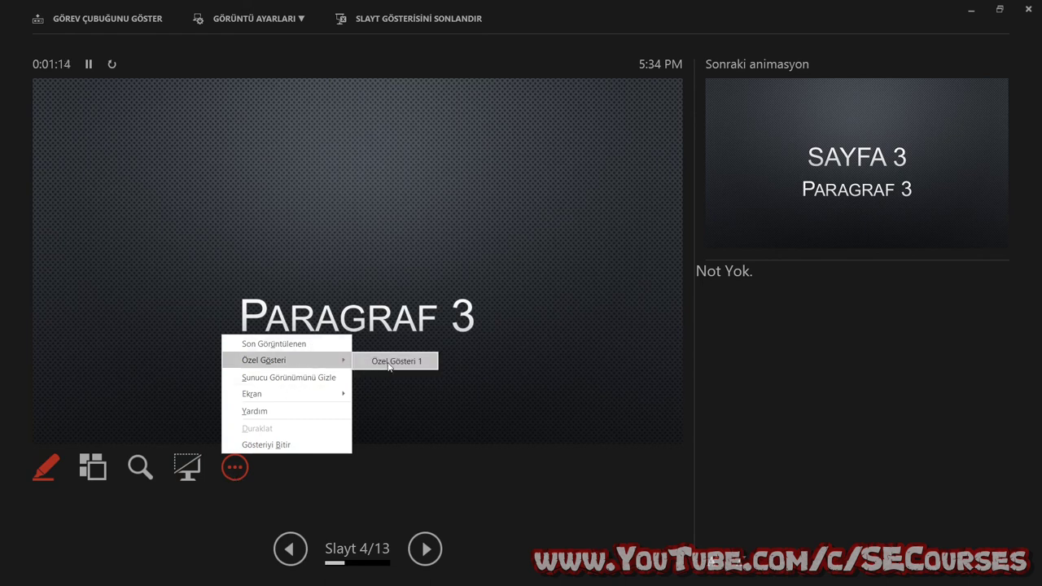
pyautogui.moveTo(321, 394)
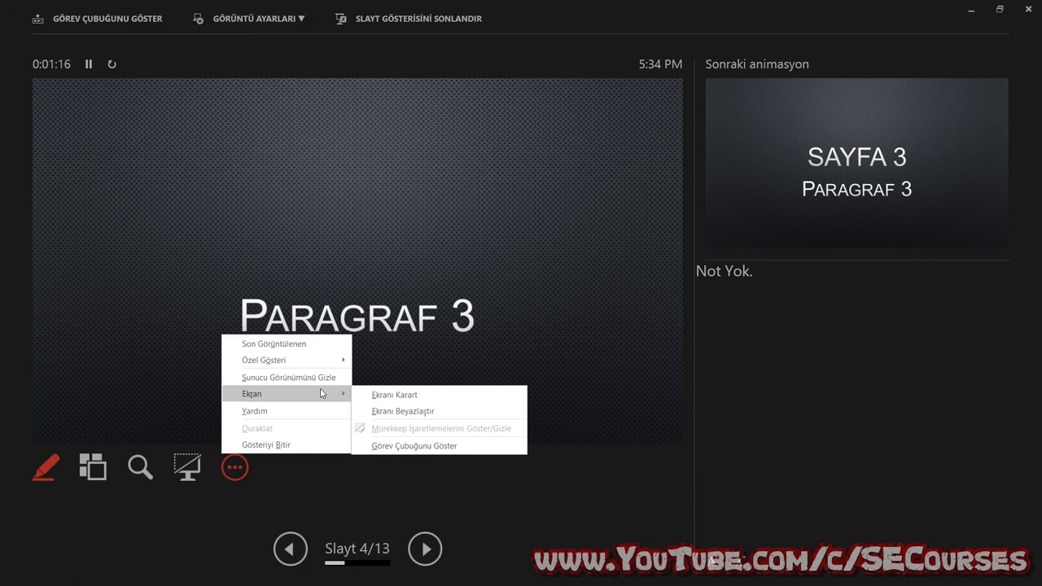
pyautogui.click(422, 396)
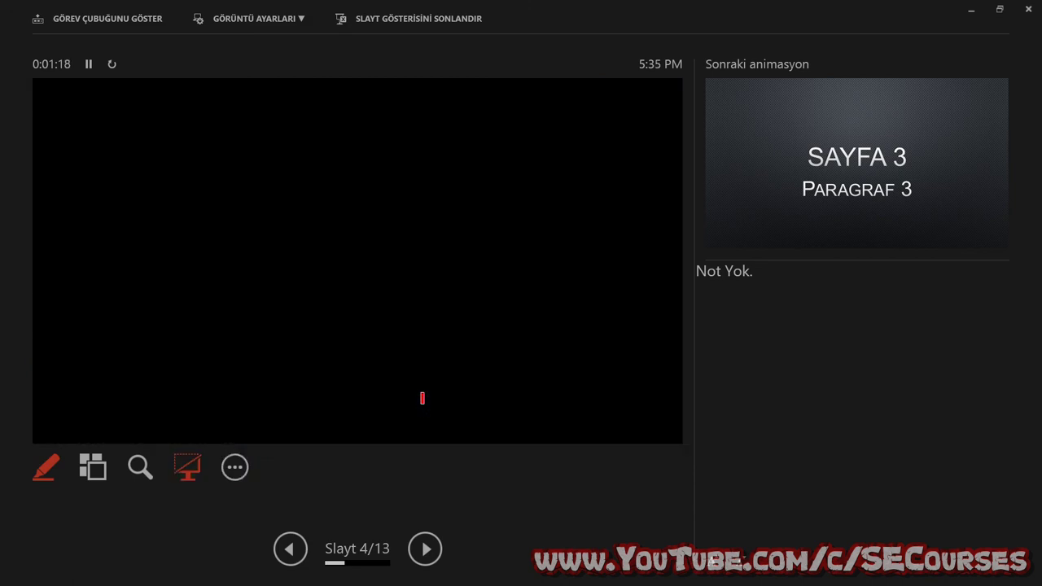
# Step: Turn the audience screen white, then restore the slide
pyautogui.click(236, 467)
pyautogui.moveTo(288, 399)
pyautogui.click(408, 411)
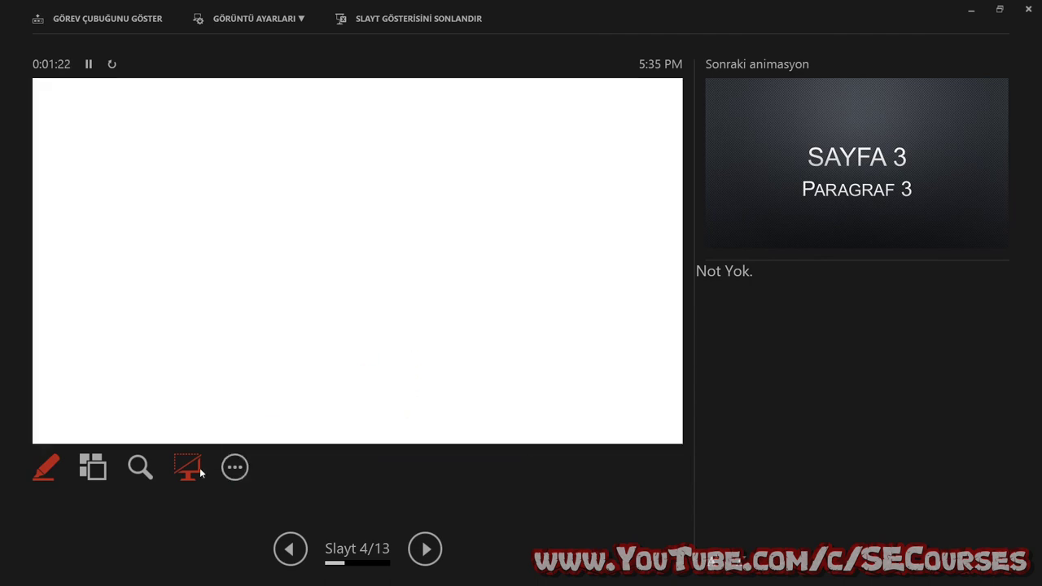
pyautogui.click(236, 467)
pyautogui.moveTo(299, 397)
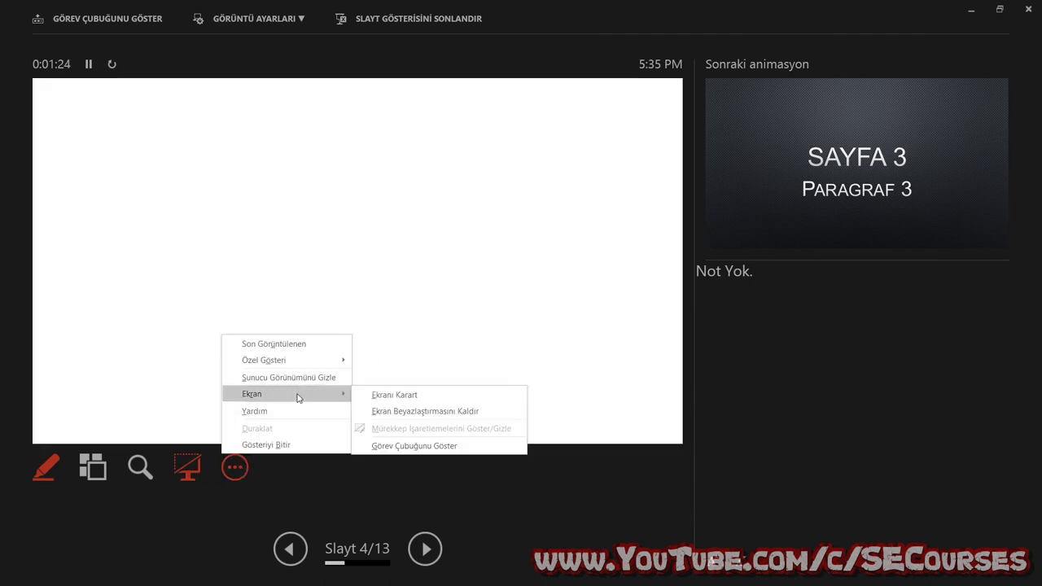
pyautogui.click(429, 413)
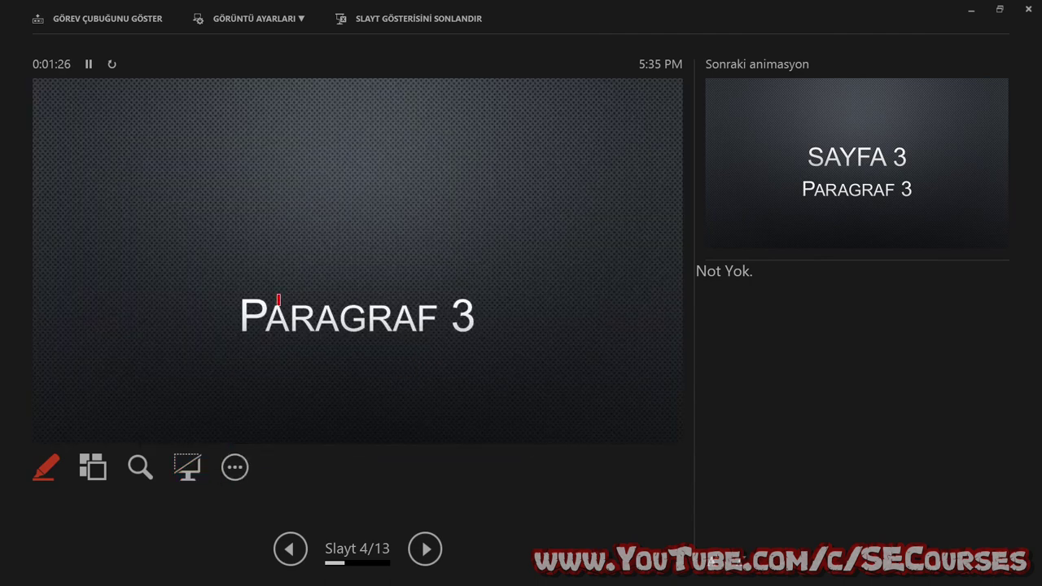
# Step: Show the Windows taskbar during the show and bring up the Custom Show list
pyautogui.click(234, 462)
pyautogui.moveTo(324, 399)
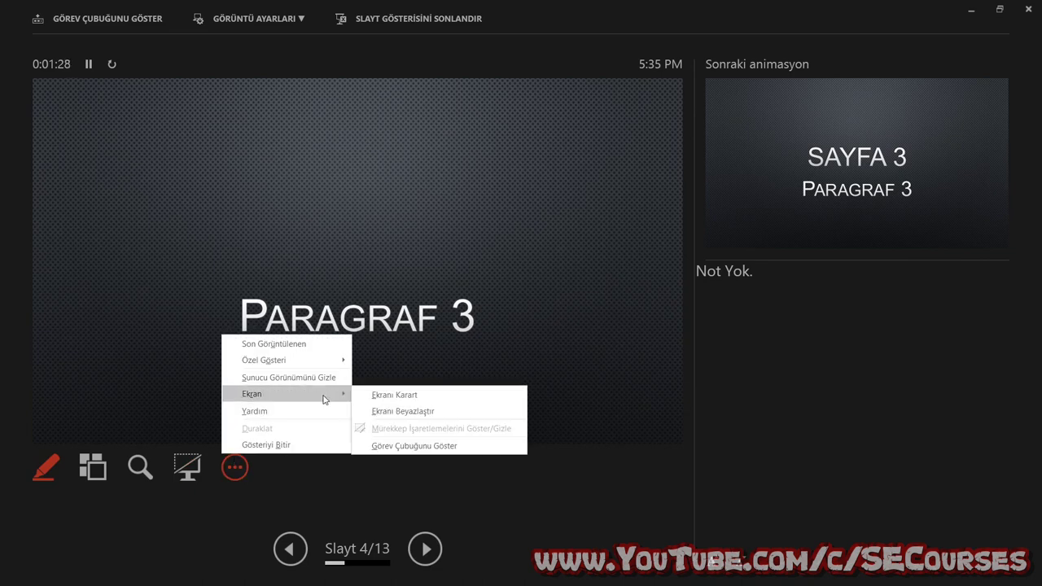
pyautogui.click(416, 447)
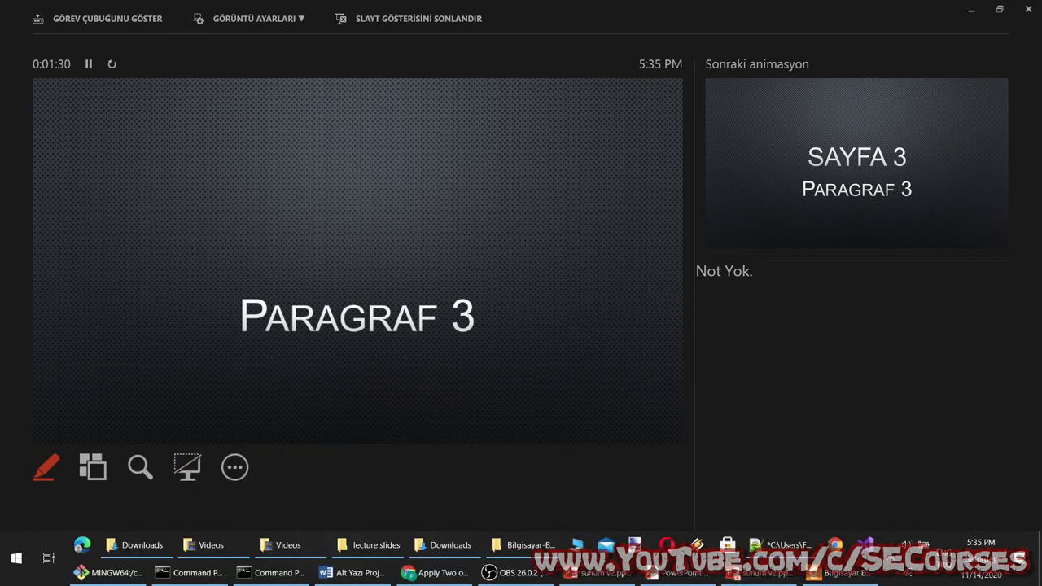
pyautogui.click(235, 465)
pyautogui.moveTo(277, 402)
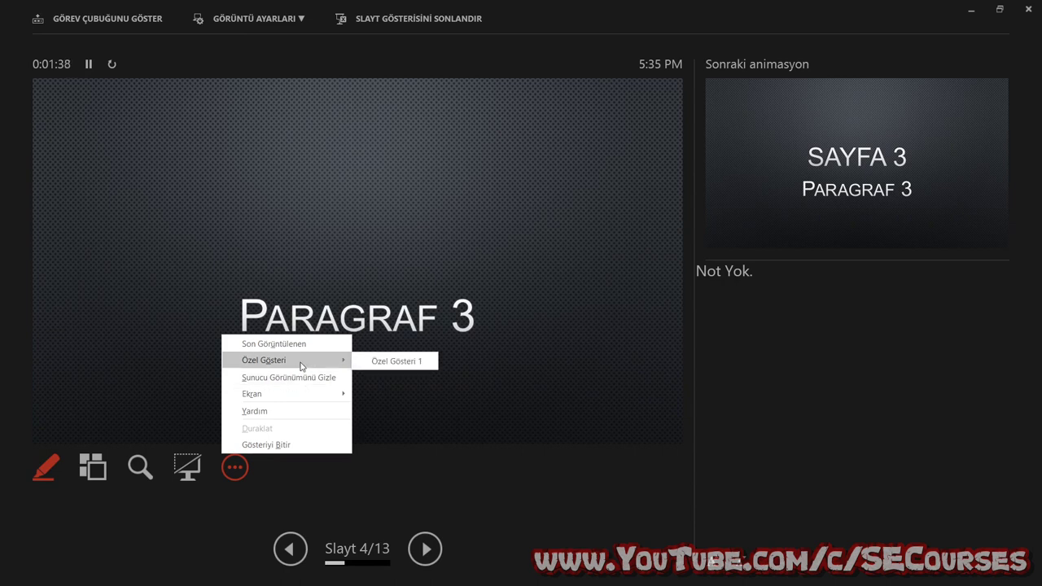
# Step: Run custom show Özel Gösteri 1, end the show, and switch to OBS Studio
pyautogui.click(359, 362)
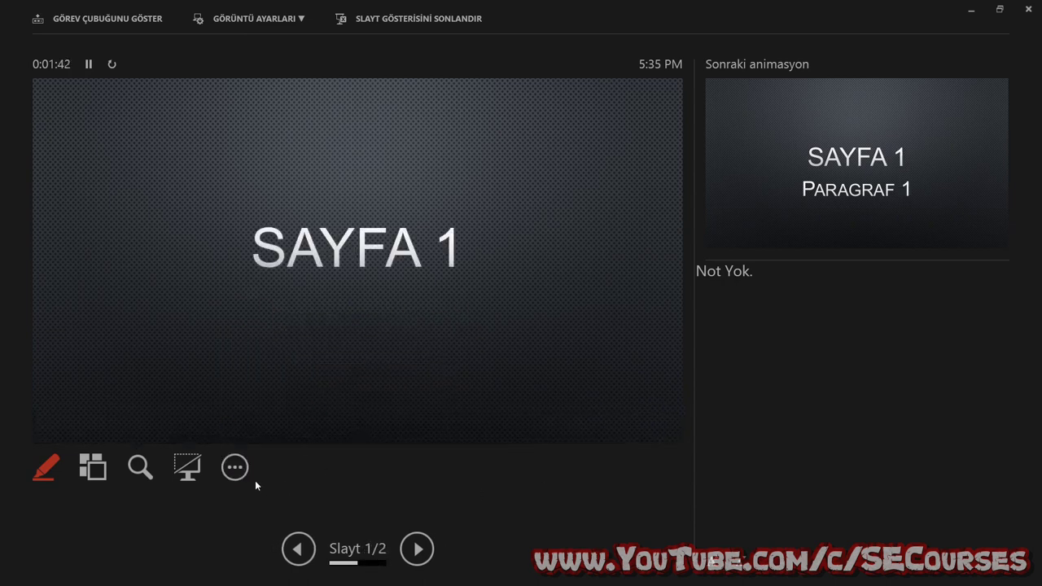
pyautogui.click(235, 466)
pyautogui.click(279, 442)
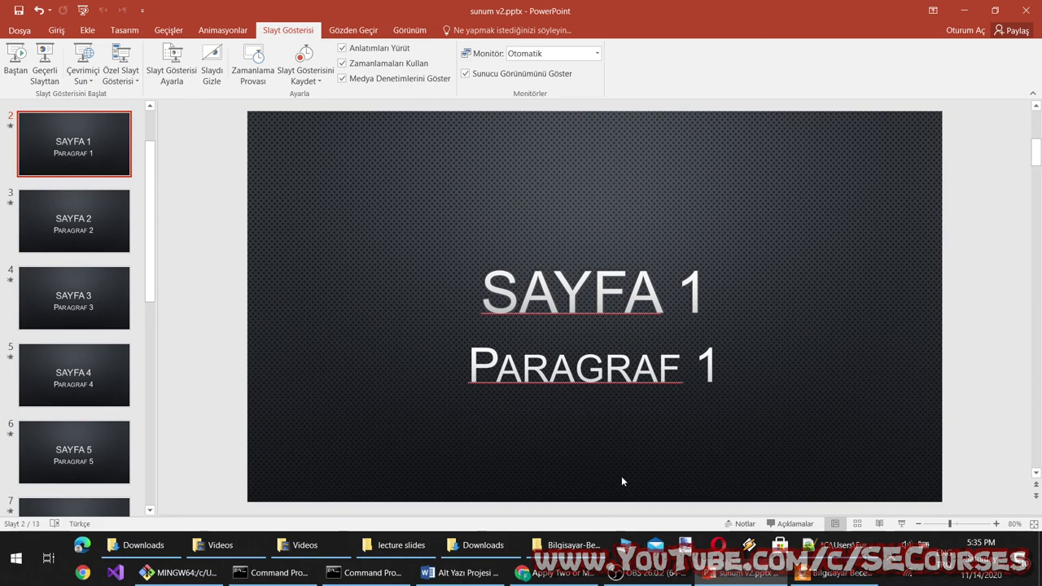
pyautogui.click(644, 573)
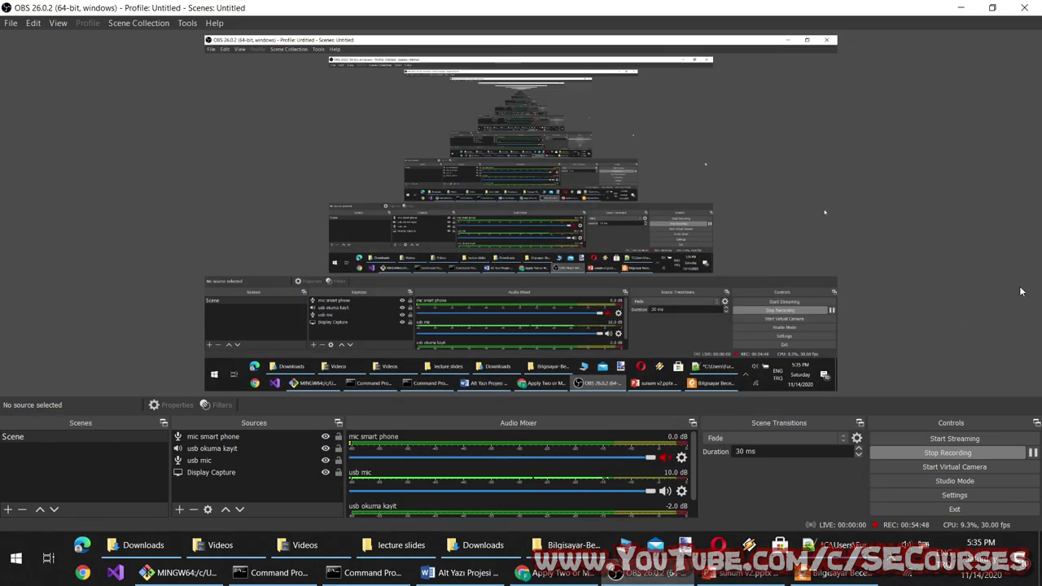